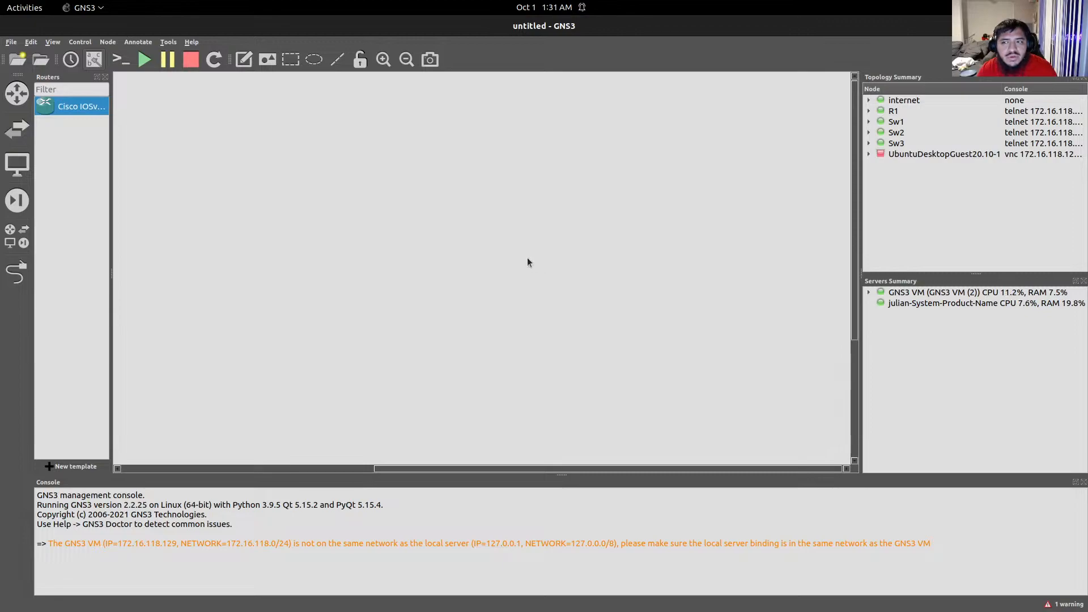
Bring the Sw1, Sw2, Sw3 and R1 telnet console windows in front of the GNS3 canvas.
{"action": "mouse_move", "coordinate": [601, 610]}
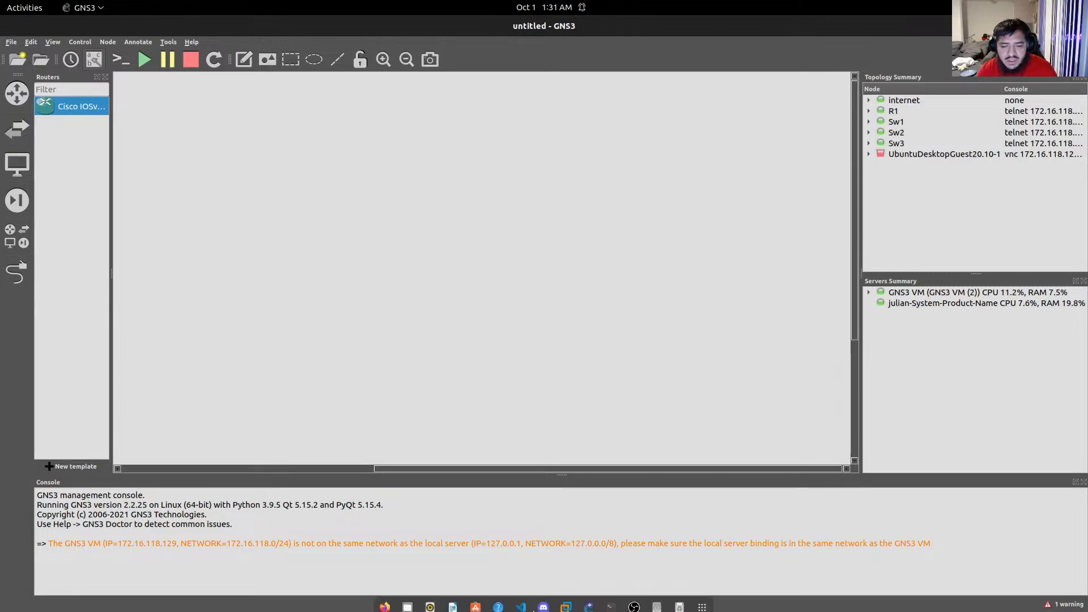
{"action": "left_click", "coordinate": [612, 603]}
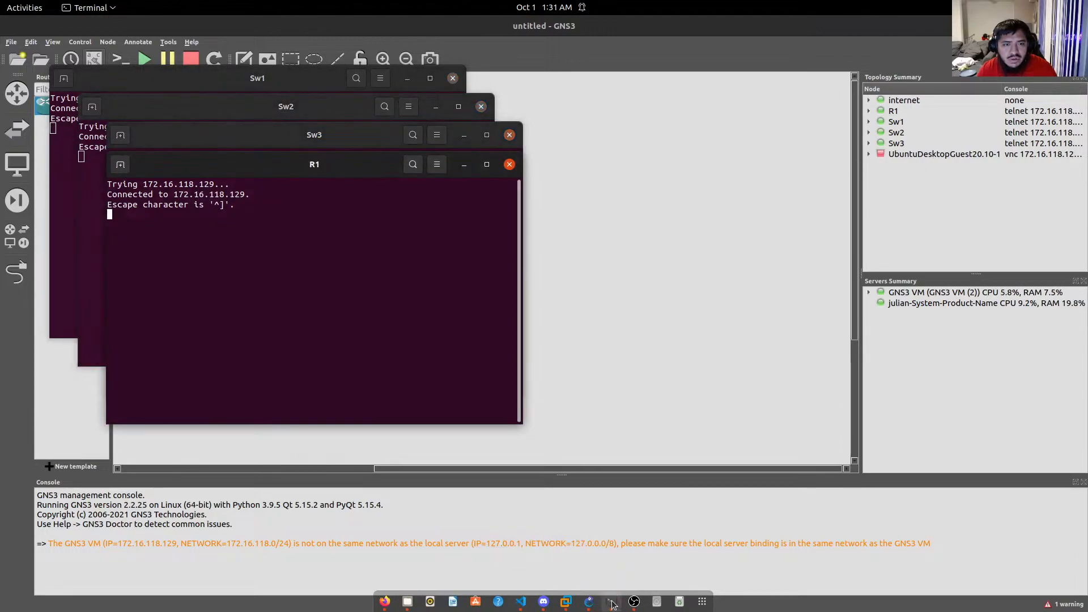
Take R1's console through enable into configure terminal and begin 'do show running-config'.
{"action": "key", "text": "Return"}
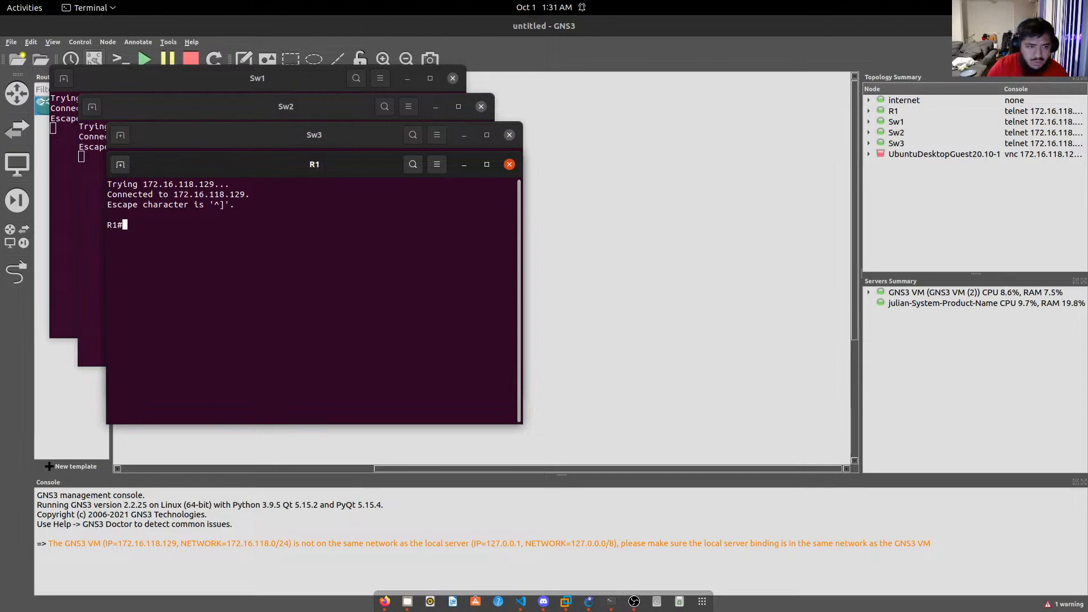
{"action": "type", "text": "en"}
{"action": "key", "text": "Tab"}
{"action": "key", "text": "Return"}
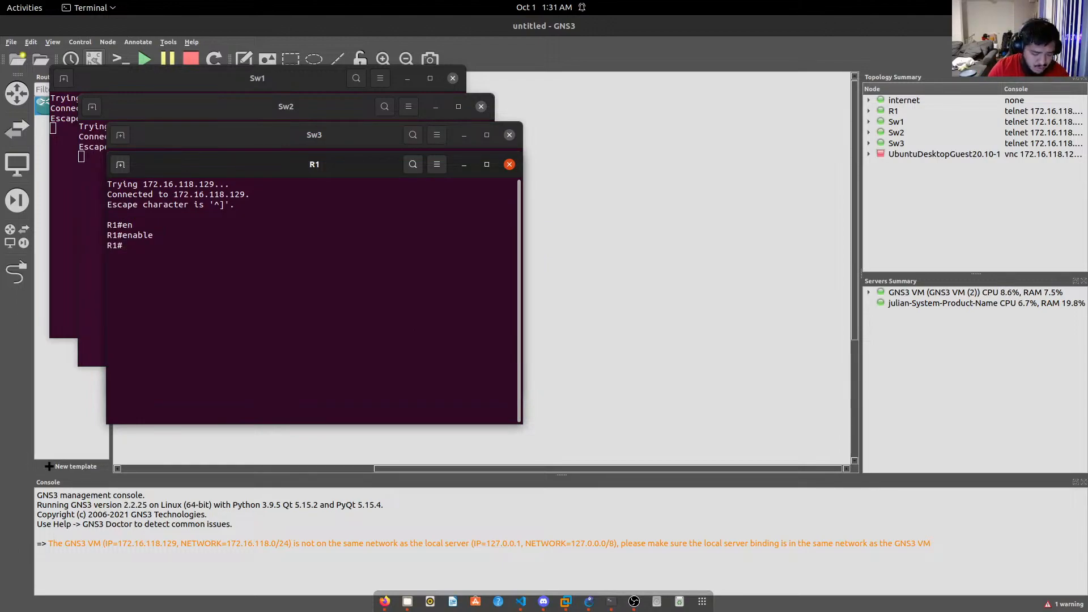
{"action": "type", "text": "conf"}
{"action": "key", "text": "Tab"}
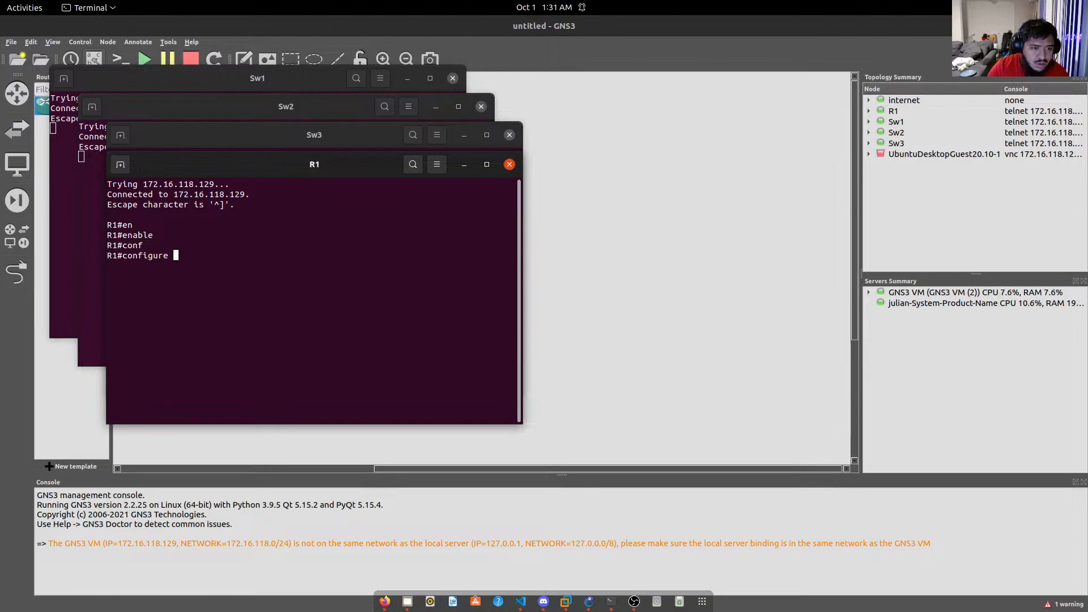
{"action": "type", "text": "t"}
{"action": "key", "text": "Tab"}
{"action": "key", "text": "Return"}
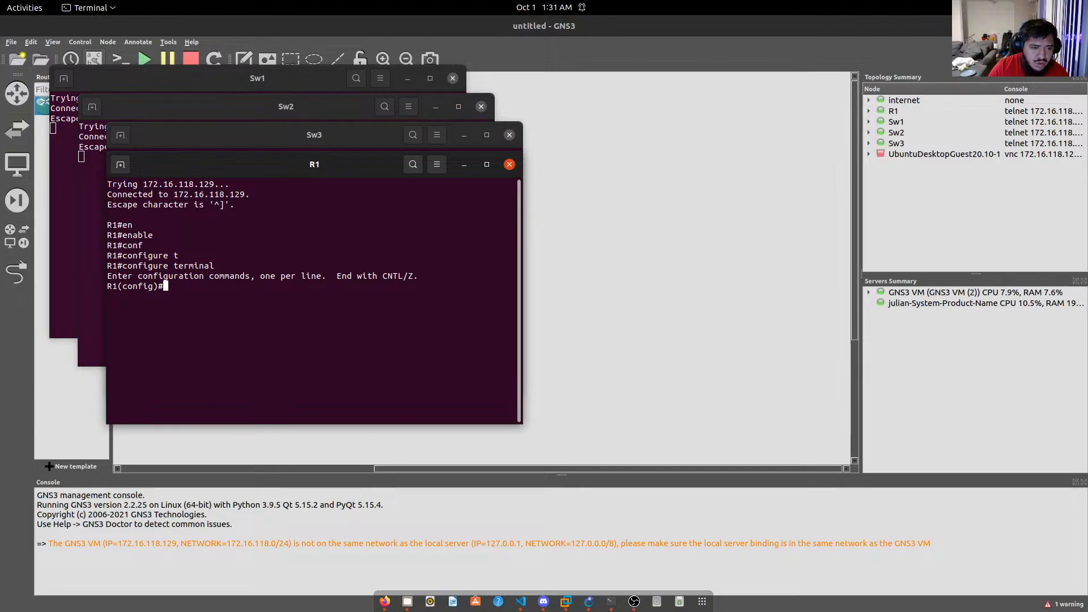
{"action": "type", "text": "do"}
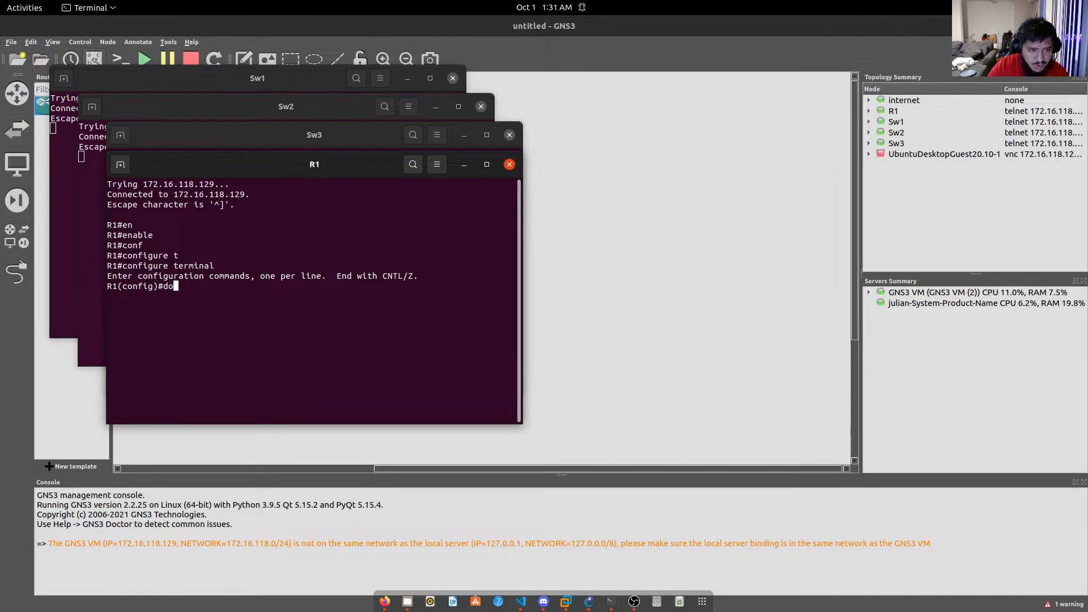
{"action": "type", "text": " sho  run"}
{"action": "key", "text": "Tab"}
Display R1's running configuration, highlighting the enable secret hash and DHCP excluded-address lines.
{"action": "key", "text": "Return"}
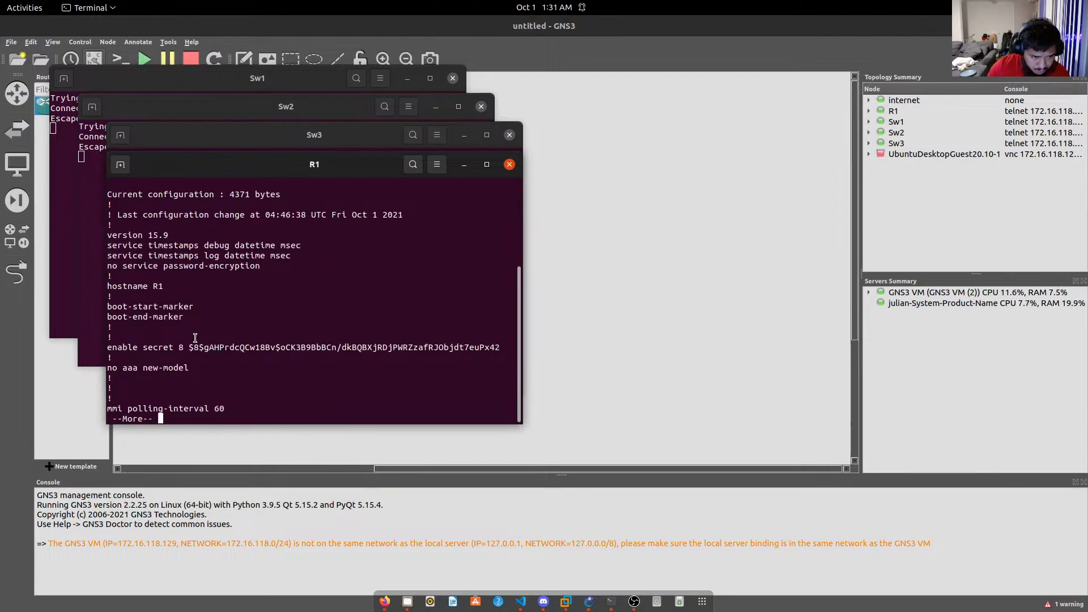
{"action": "left_click_drag", "start_coordinate": [188, 346], "coordinate": [111, 357]}
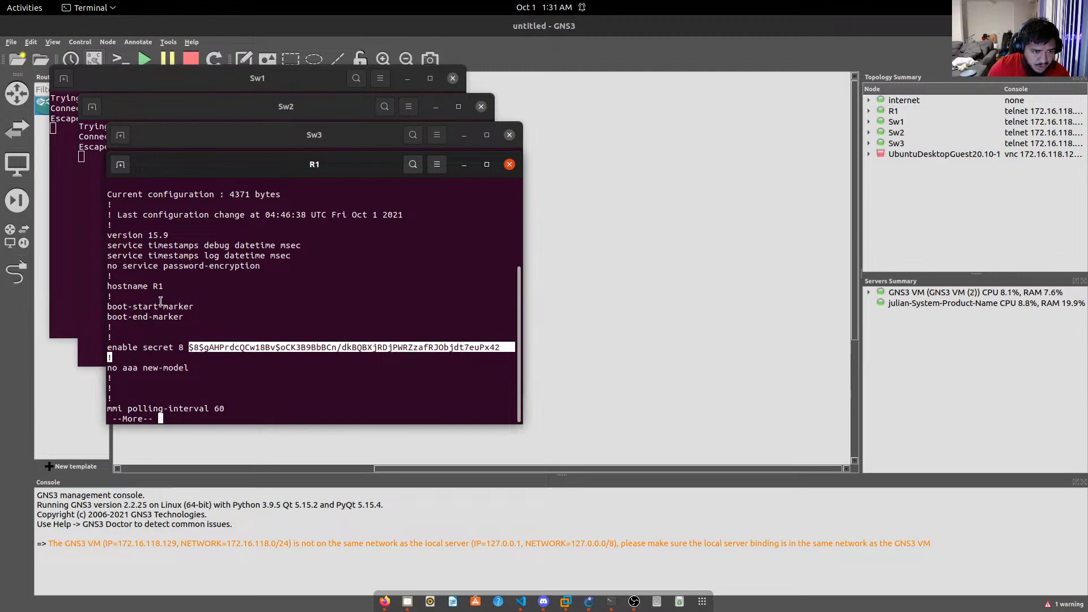
{"action": "key", "text": "space"}
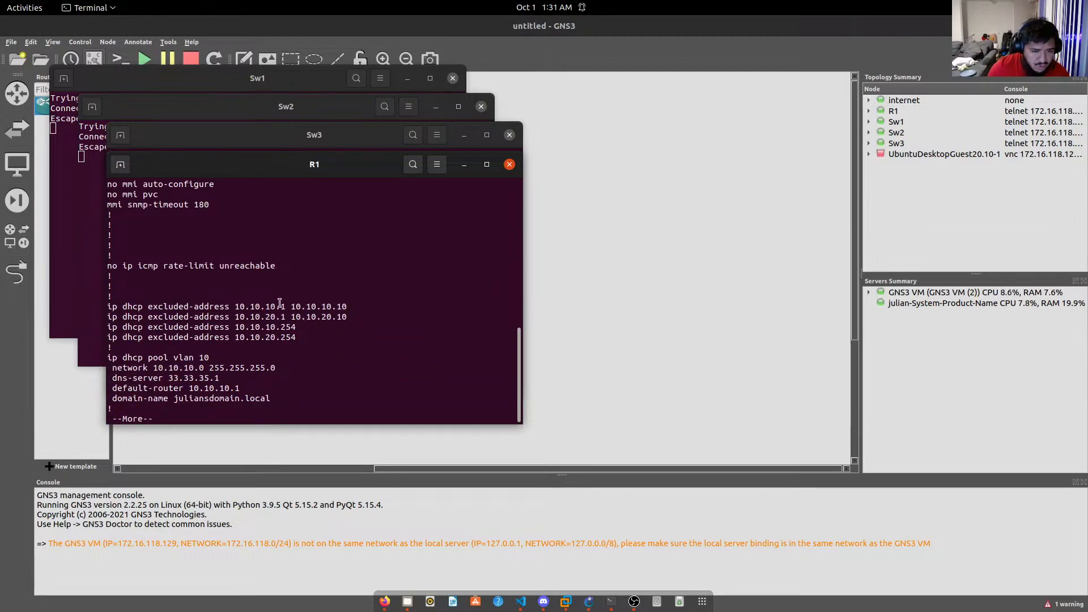
{"action": "left_click_drag", "start_coordinate": [230, 344], "coordinate": [135, 300]}
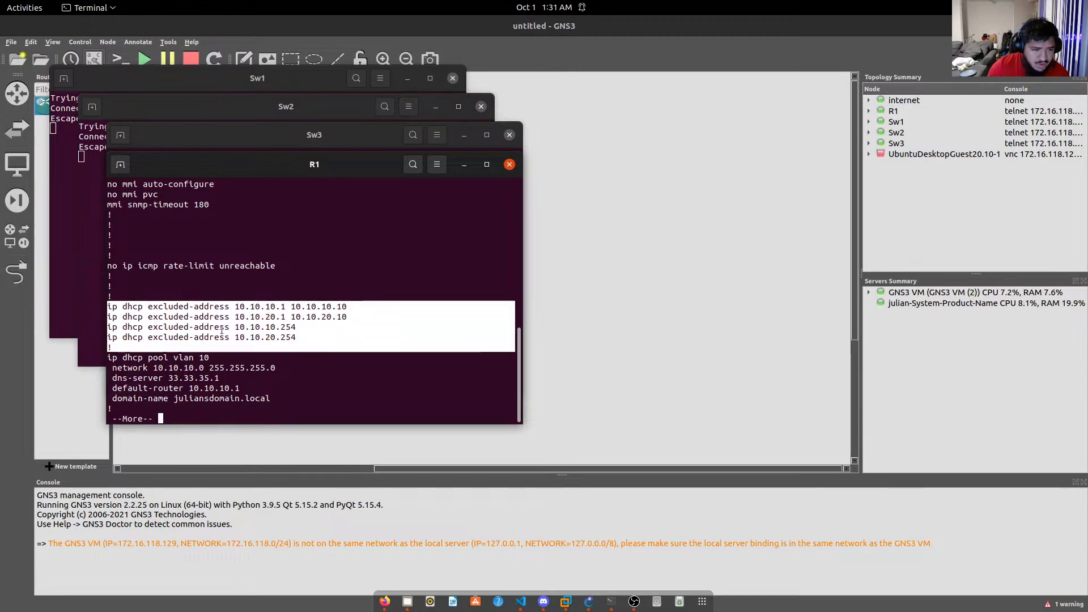
{"action": "left_click", "coordinate": [299, 337]}
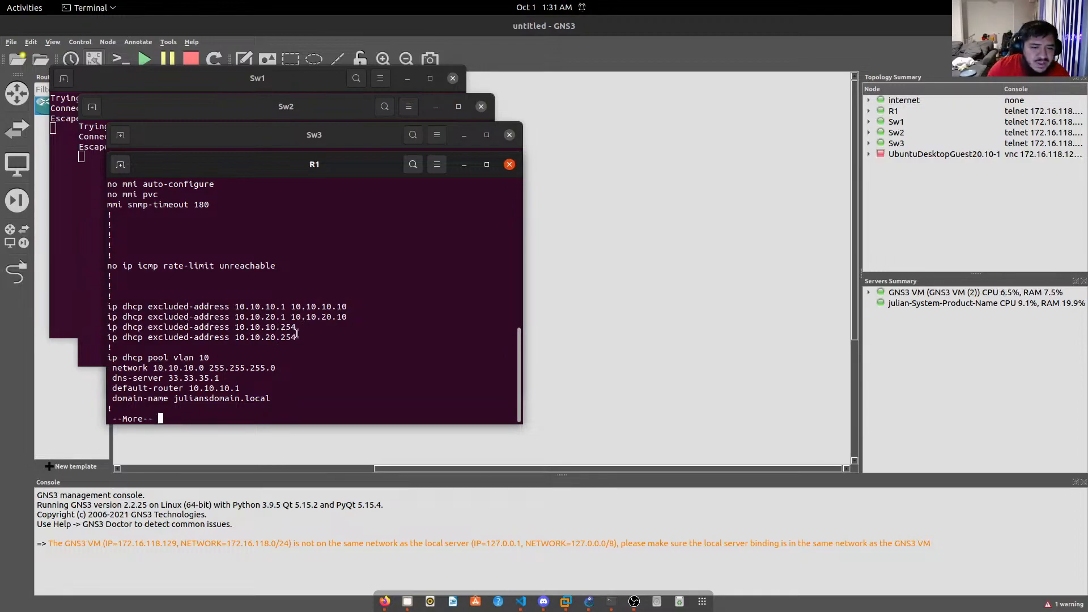
Page through the rest of the config, highlighting the vlan 10 domain-name and DNS server 33.33.35.1.
{"action": "key", "text": "space"}
{"action": "scroll", "coordinate": [224, 315], "scroll_direction": "up", "scroll_amount": 4}
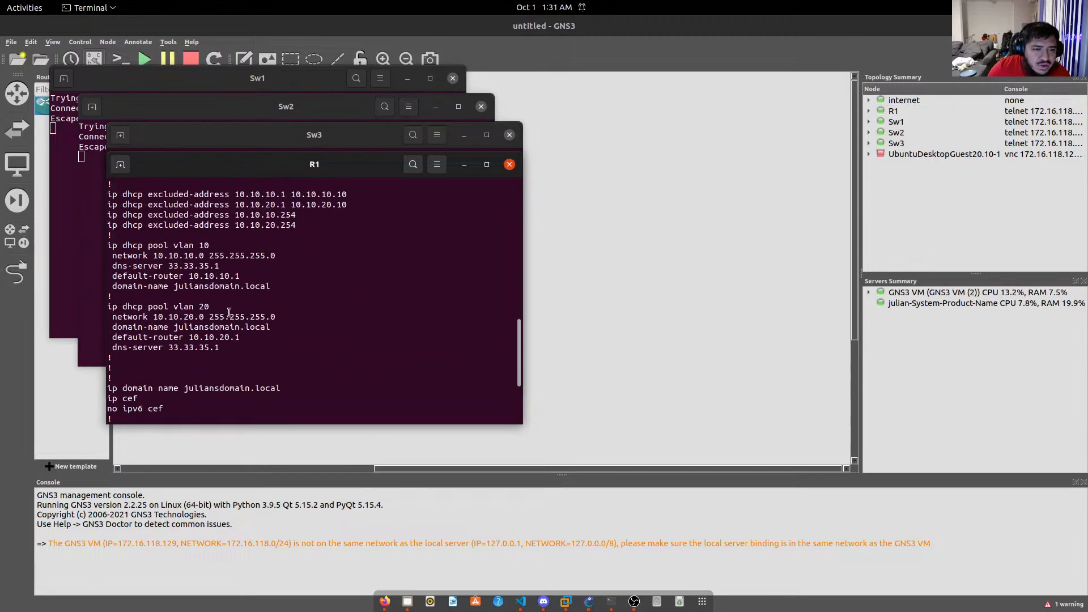
{"action": "left_click_drag", "start_coordinate": [276, 289], "coordinate": [122, 286]}
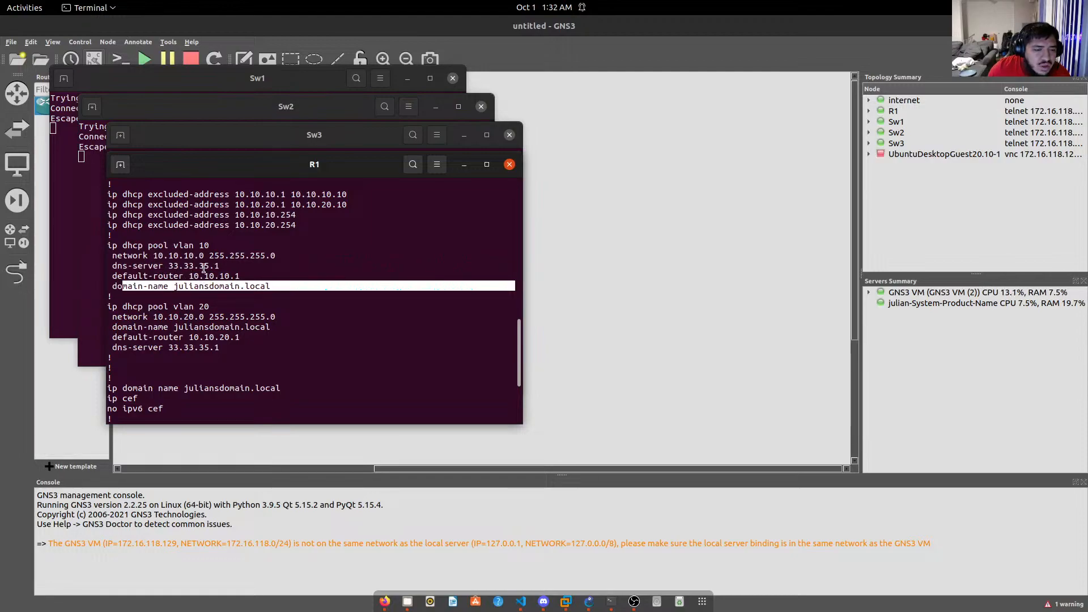
{"action": "left_click_drag", "start_coordinate": [219, 266], "coordinate": [135, 268]}
{"action": "scroll", "coordinate": [224, 321], "scroll_direction": "down", "scroll_amount": 4}
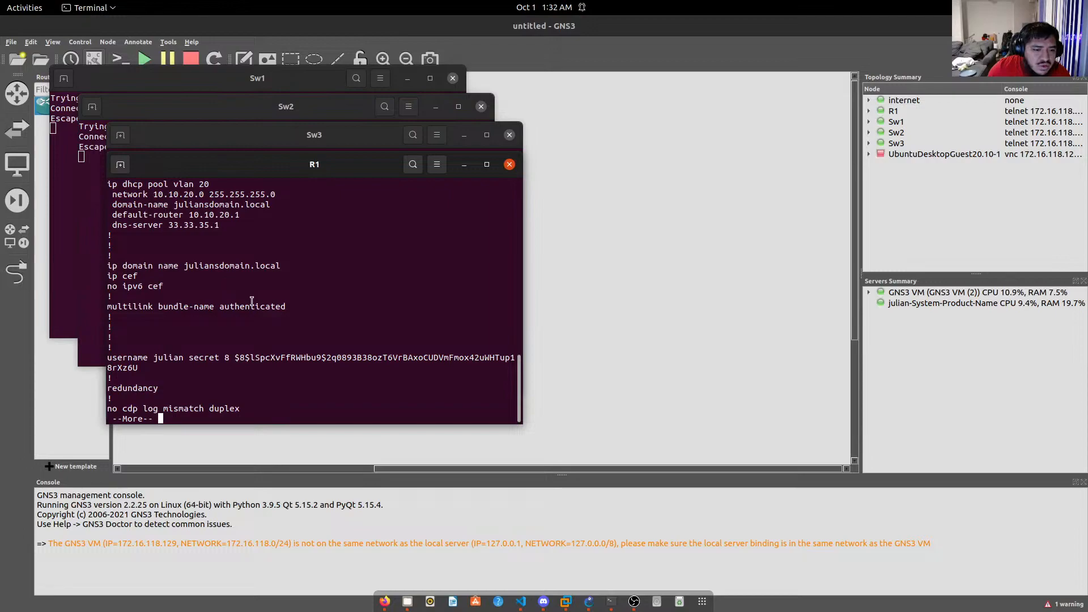
{"action": "key", "text": "space"}
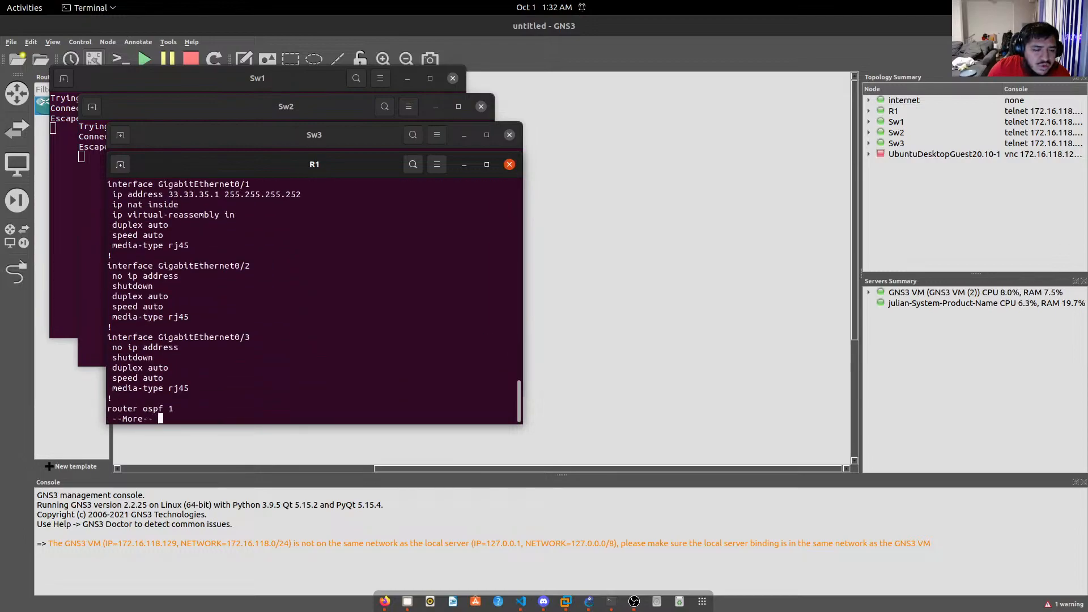
{"action": "scroll", "coordinate": [168, 263], "scroll_direction": "up", "scroll_amount": 2}
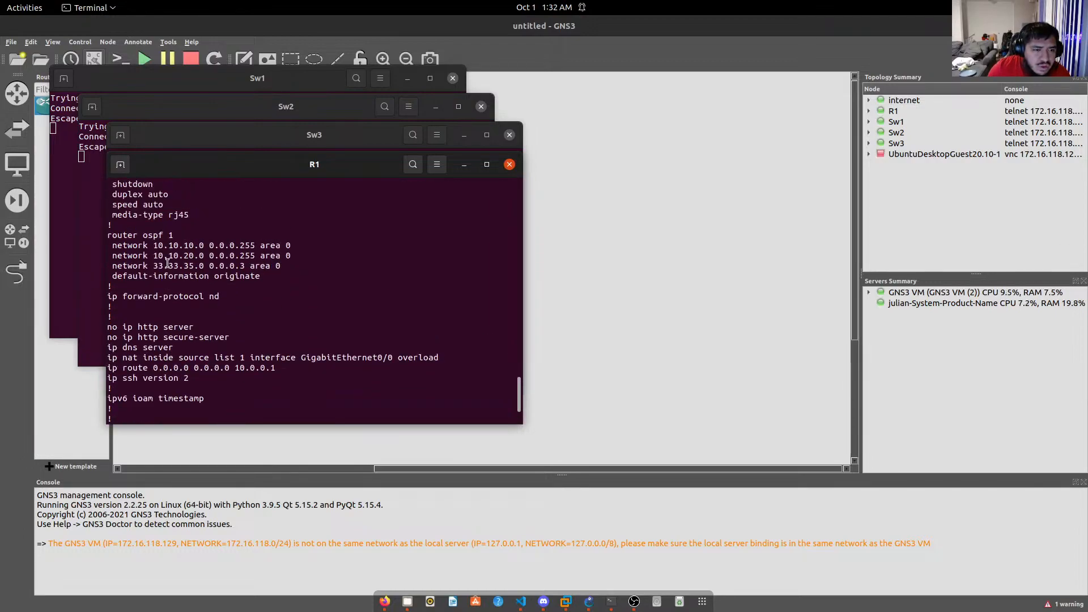
{"action": "scroll", "coordinate": [168, 263], "scroll_direction": "down", "scroll_amount": 2}
{"action": "key", "text": "space"}
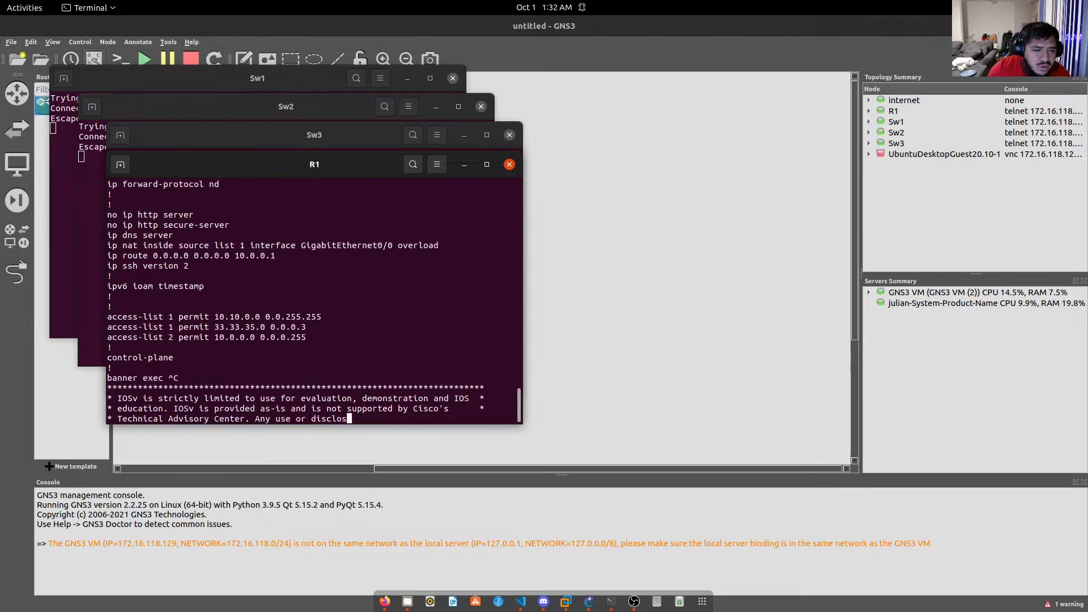
{"action": "key", "text": "space"}
{"action": "key", "text": "space"}
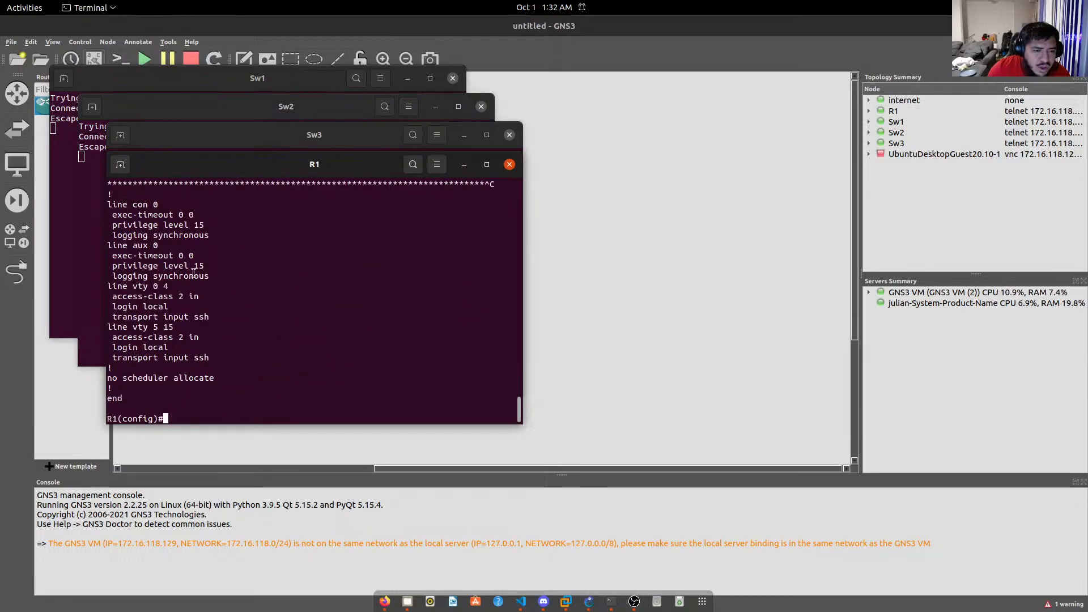
Minimize the R1, Sw3, Sw2 and Sw1 console windows.
{"action": "left_click", "coordinate": [464, 165]}
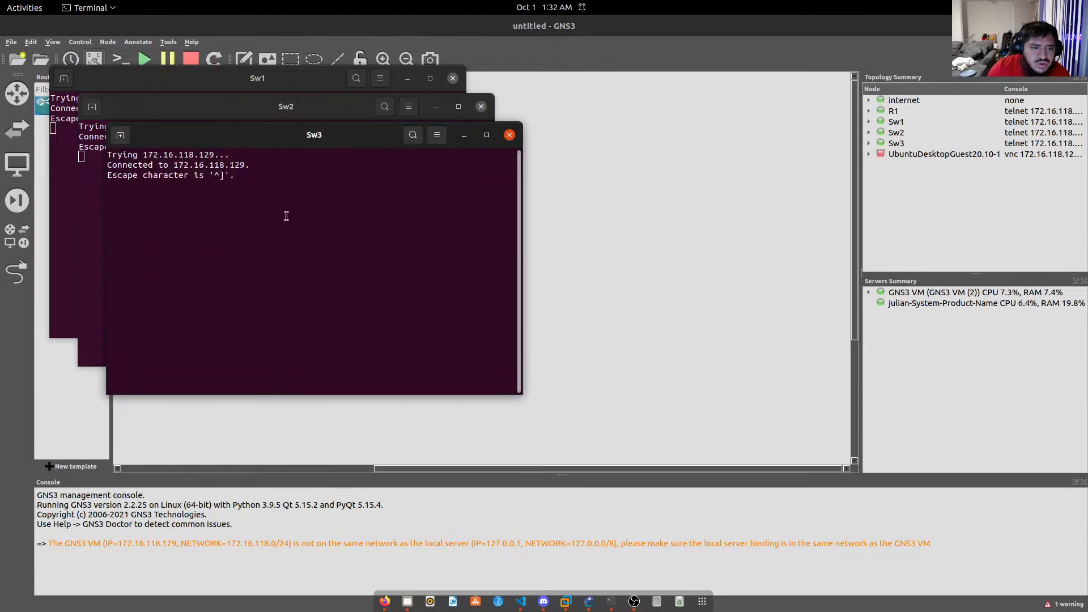
{"action": "left_click", "coordinate": [463, 134]}
{"action": "left_click", "coordinate": [434, 107]}
{"action": "left_click_drag", "start_coordinate": [277, 74], "coordinate": [703, 90]}
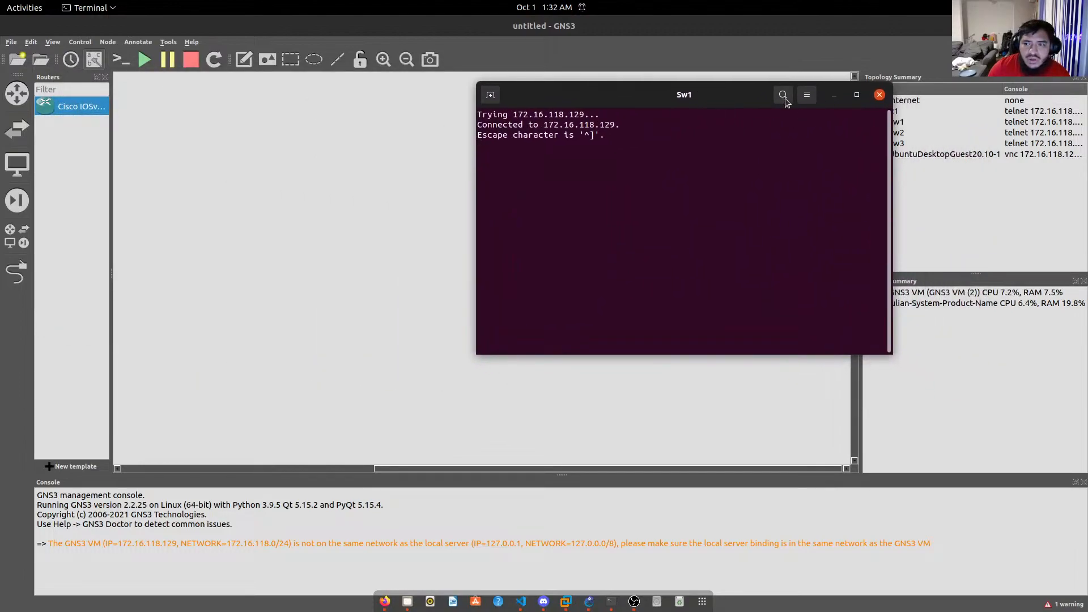
{"action": "left_click", "coordinate": [834, 96]}
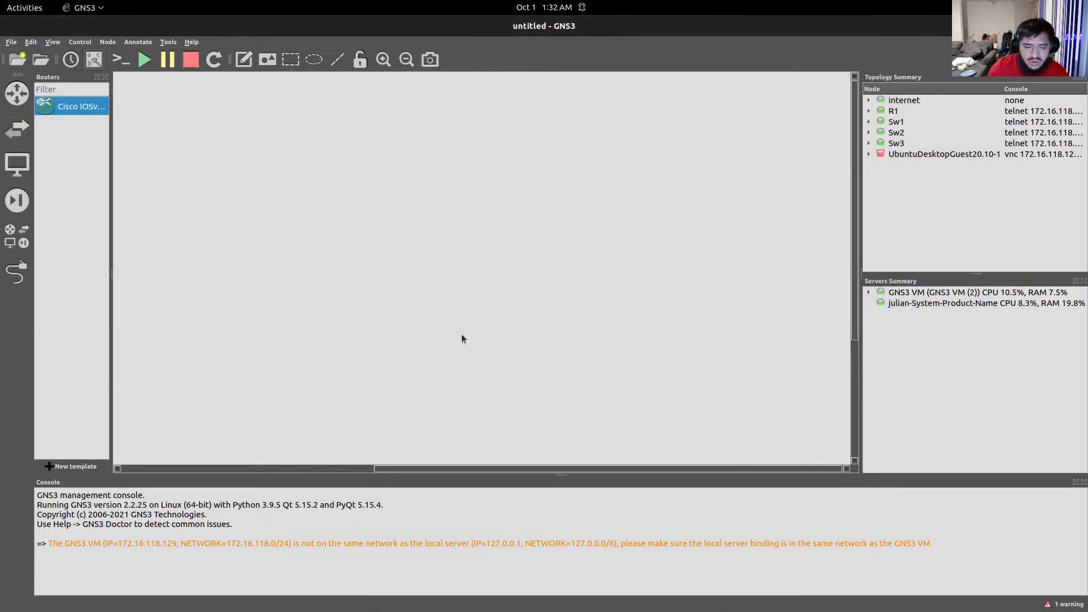
{"action": "key", "text": "alt+Tab"}
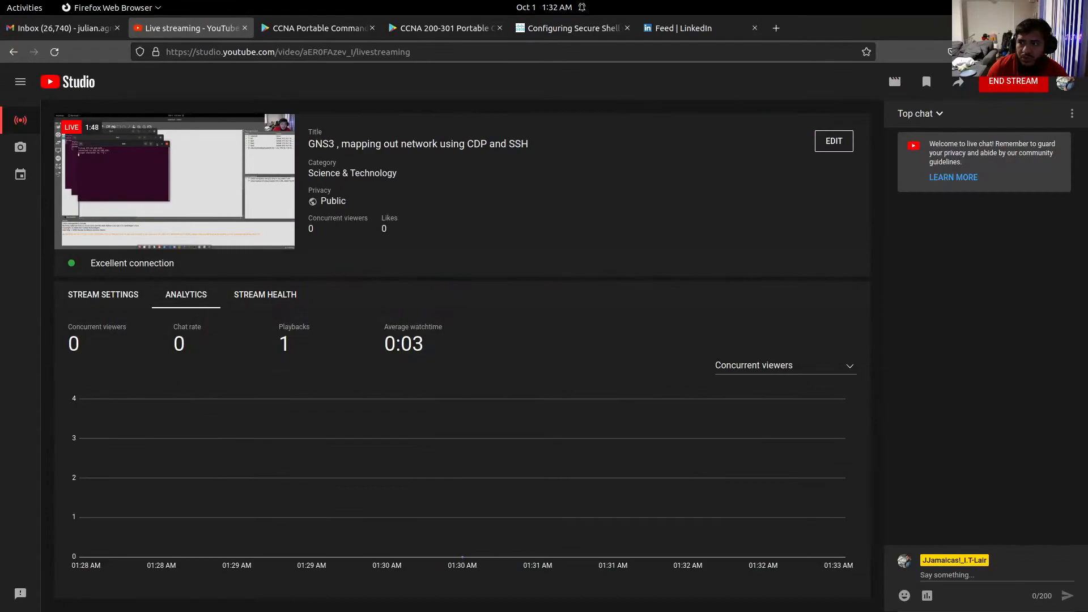
{"action": "key", "text": "alt+Tab"}
Restore the consoles, minimize all four again, and show the application grid.
{"action": "mouse_move", "coordinate": [546, 610]}
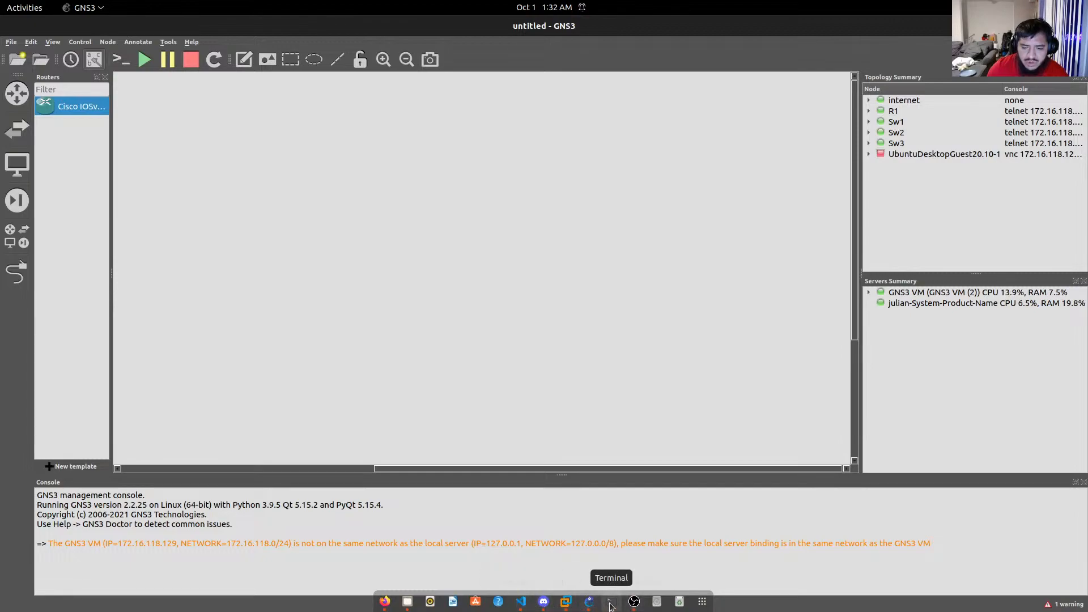
{"action": "left_click", "coordinate": [611, 605]}
{"action": "left_click", "coordinate": [610, 606]}
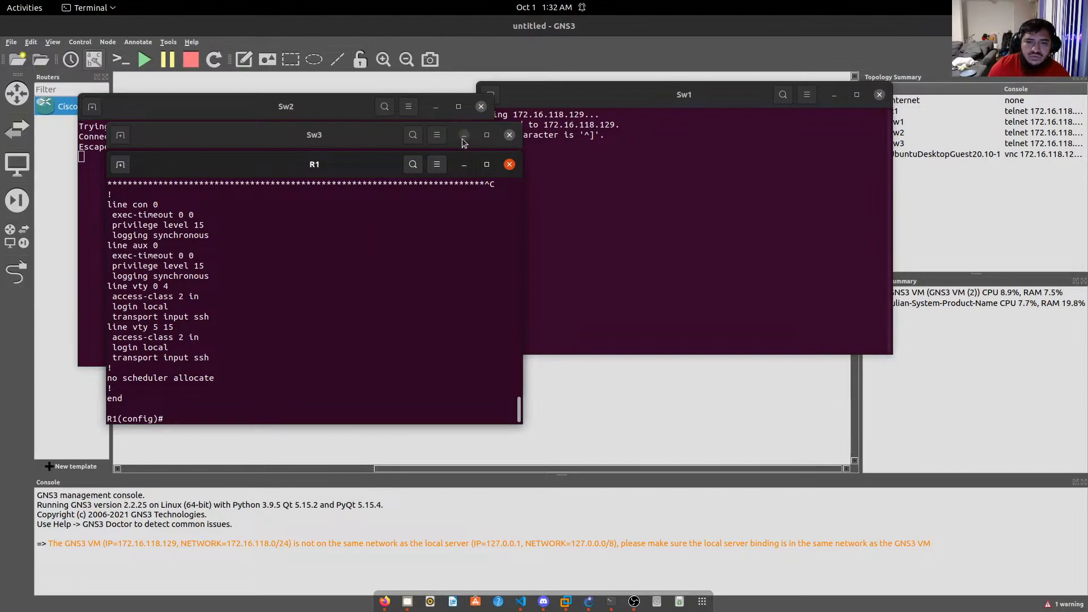
{"action": "left_click", "coordinate": [464, 165]}
{"action": "left_click", "coordinate": [463, 135]}
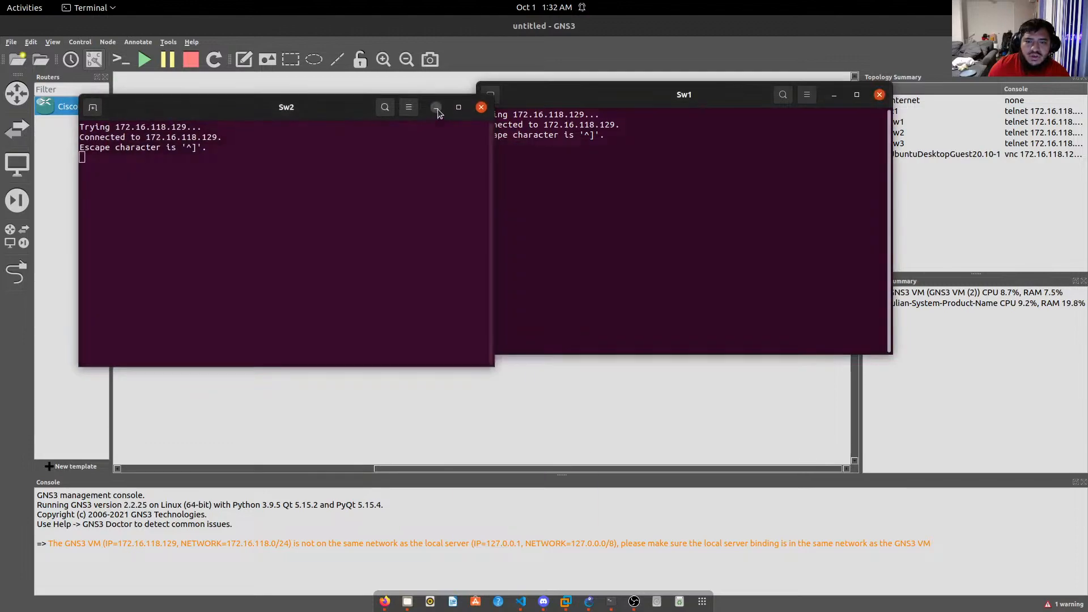
{"action": "left_click", "coordinate": [435, 107]}
{"action": "left_click", "coordinate": [834, 94]}
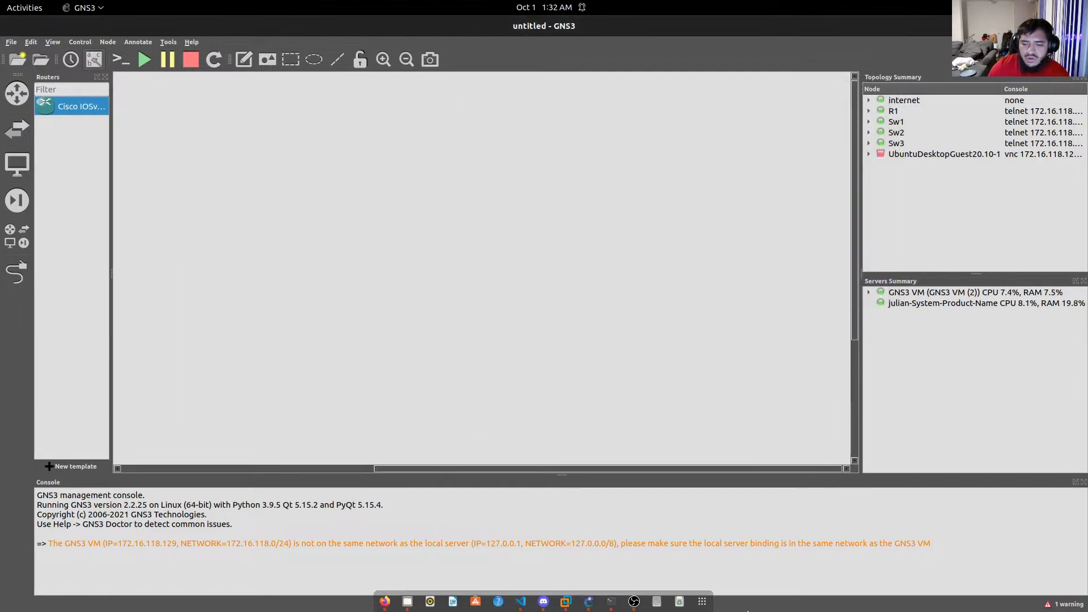
{"action": "left_click", "coordinate": [708, 595]}
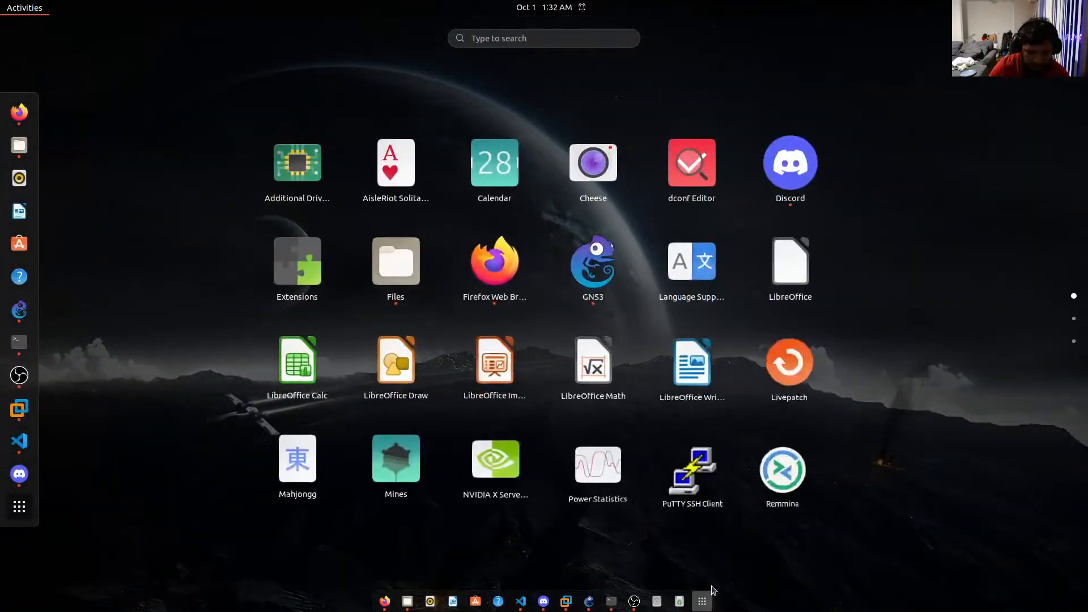
Launch PuTTY and open an SSH session as the user's login name at 10.0.0.207.
{"action": "type", "text": "putty"}
{"action": "key", "text": "Return"}
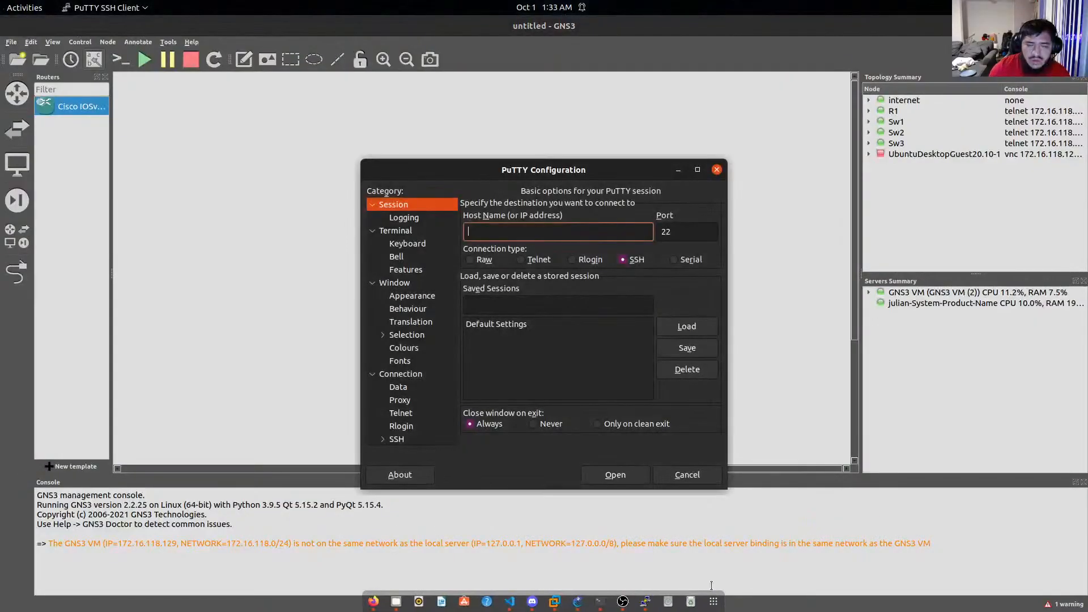
{"action": "type", "text": "1"}
{"action": "key", "text": "BackSpace"}
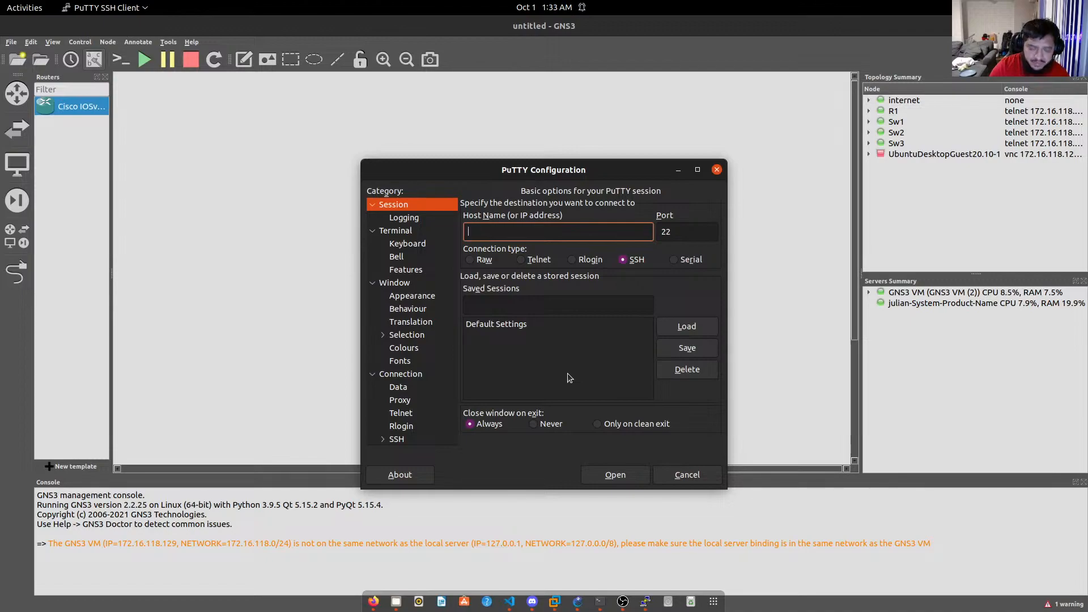
{"action": "type", "text": "julian"}
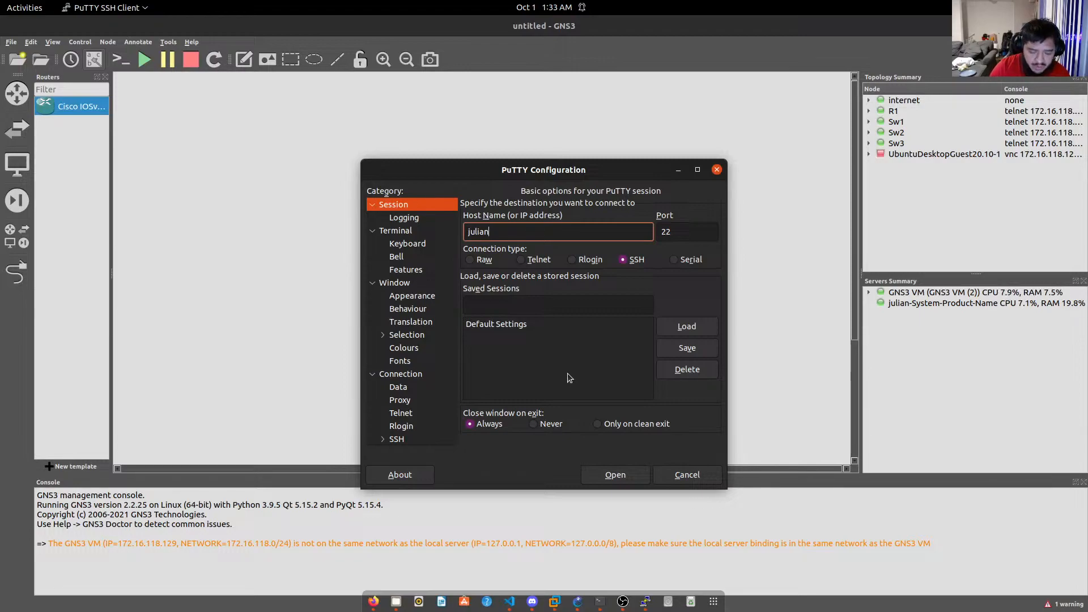
{"action": "type", "text": "@"}
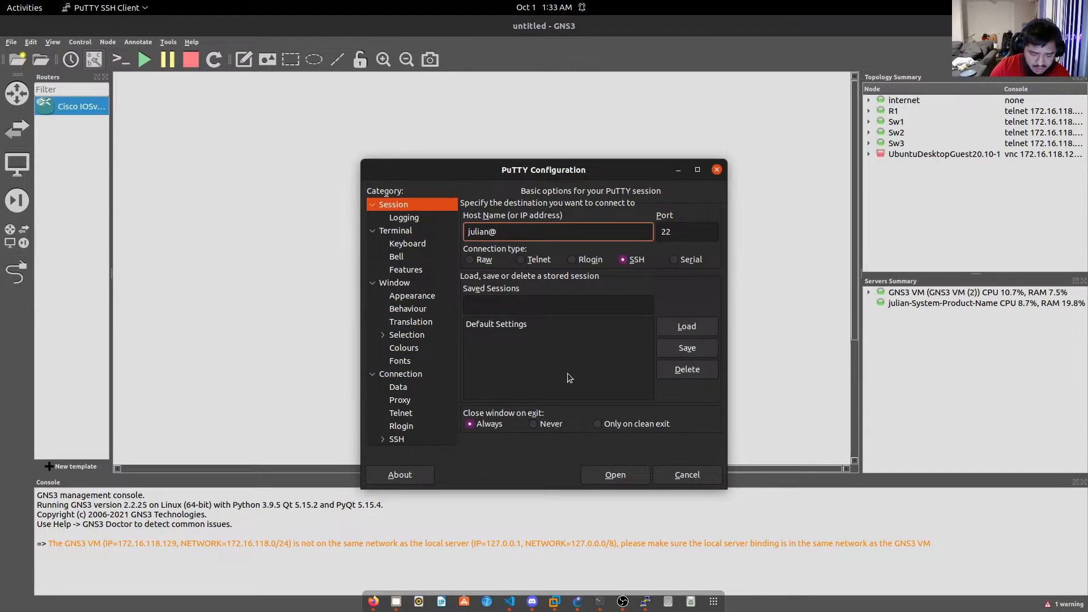
{"action": "type", "text": "1"}
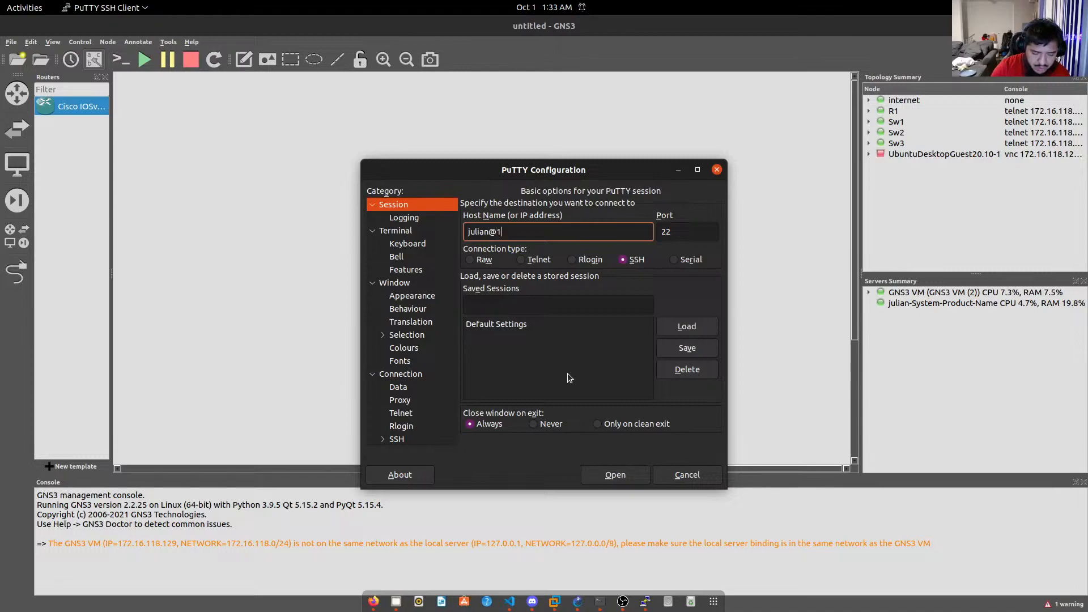
{"action": "type", "text": "0.0.0.0"}
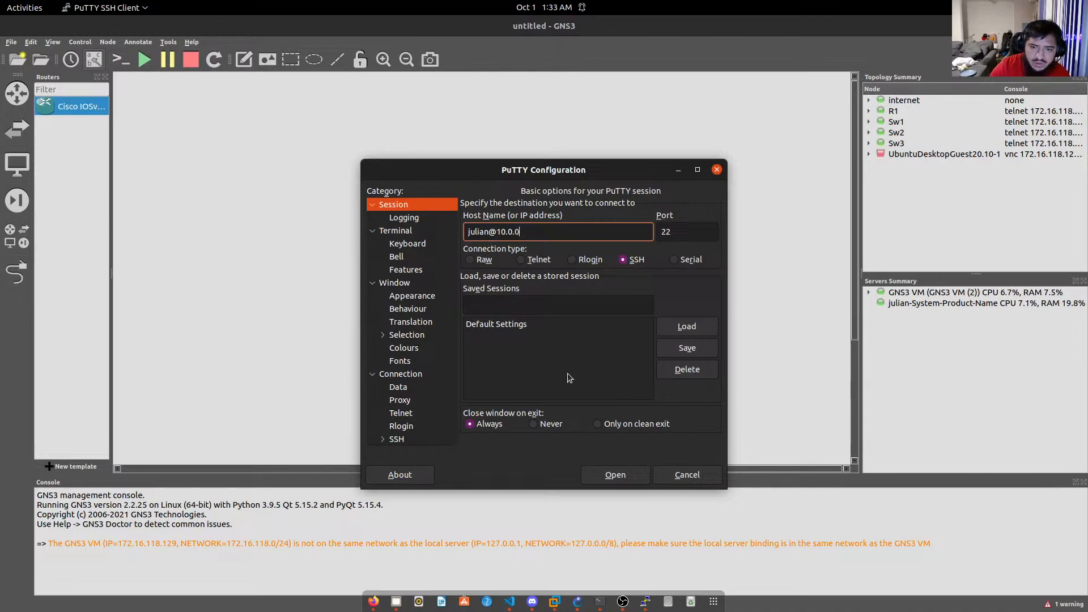
{"action": "type", "text": "207"}
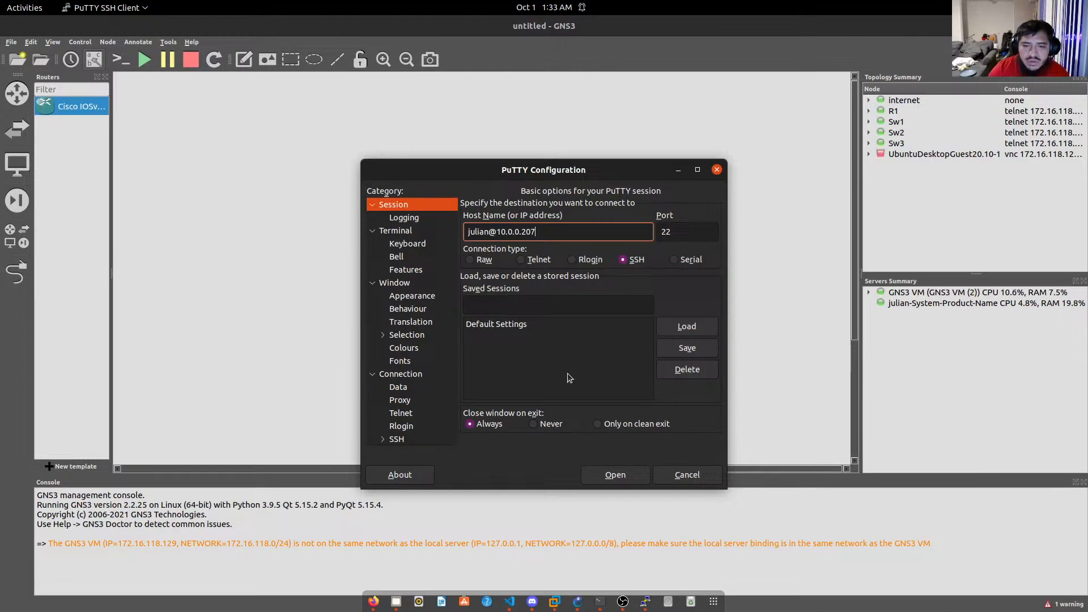
{"action": "key", "text": "Return"}
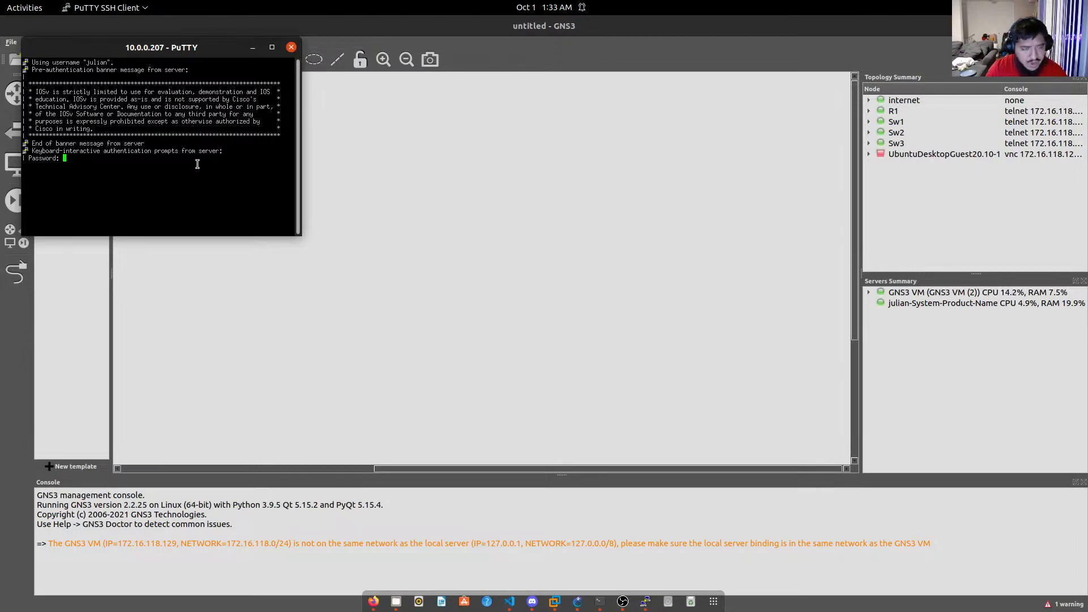
Log in with the password and enable to reach R1's privileged R1# prompt.
{"action": "key", "text": "Return"}
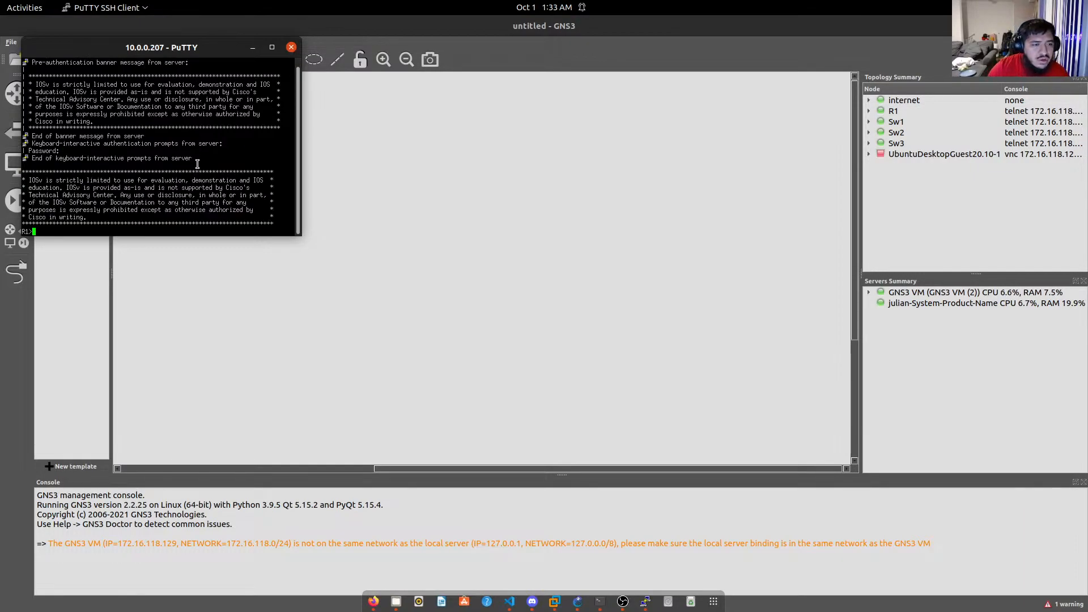
{"action": "type", "text": "en"}
{"action": "key", "text": "Return"}
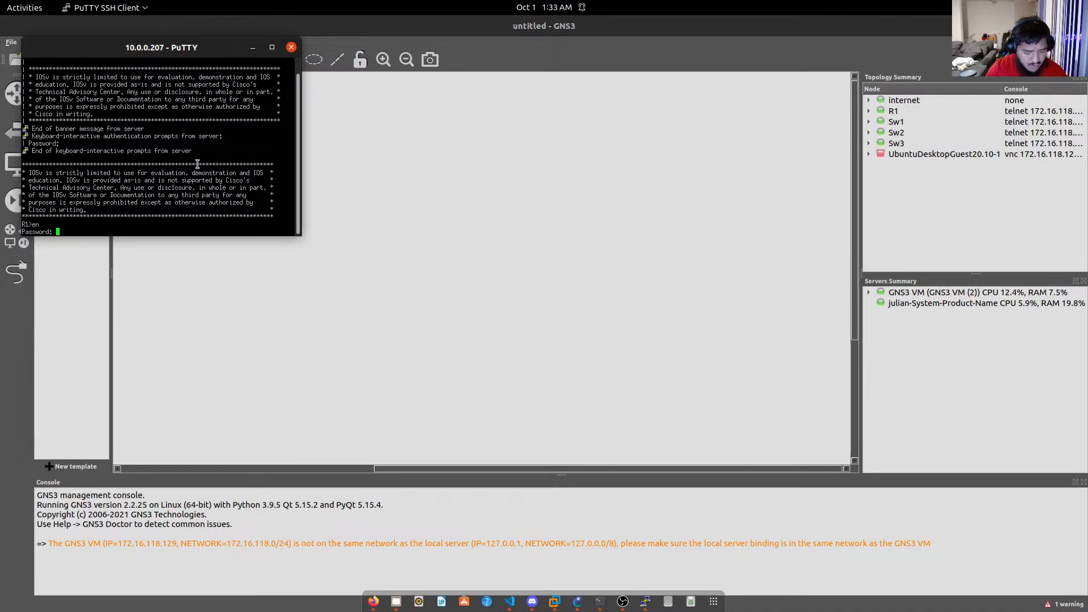
{"action": "key", "text": "Return"}
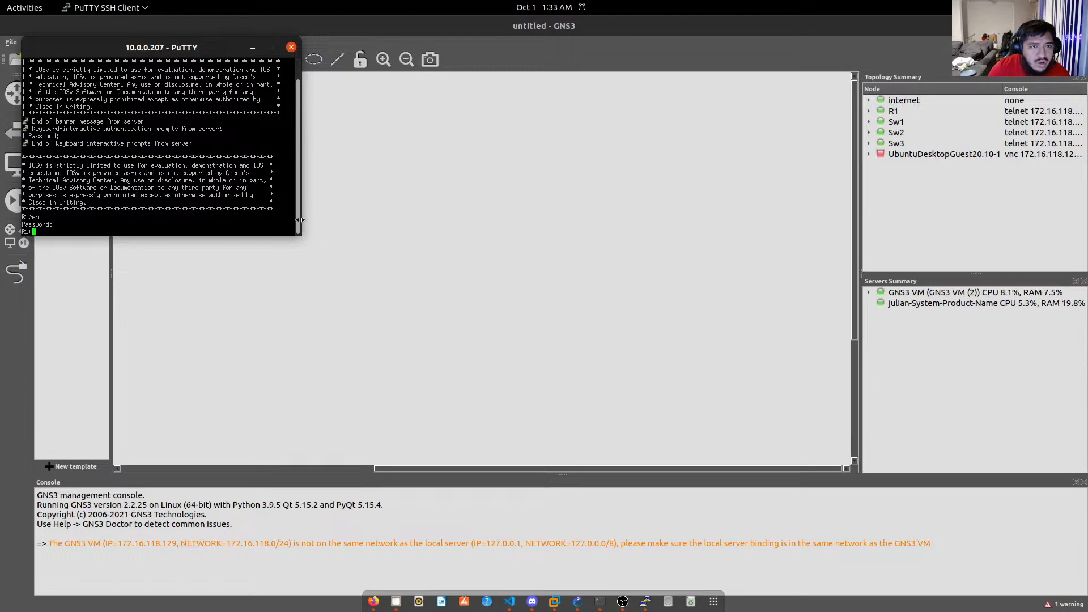
Enlarge the PuTTY window and move it to the right side of the screen.
{"action": "left_click_drag", "start_coordinate": [303, 235], "coordinate": [478, 325]}
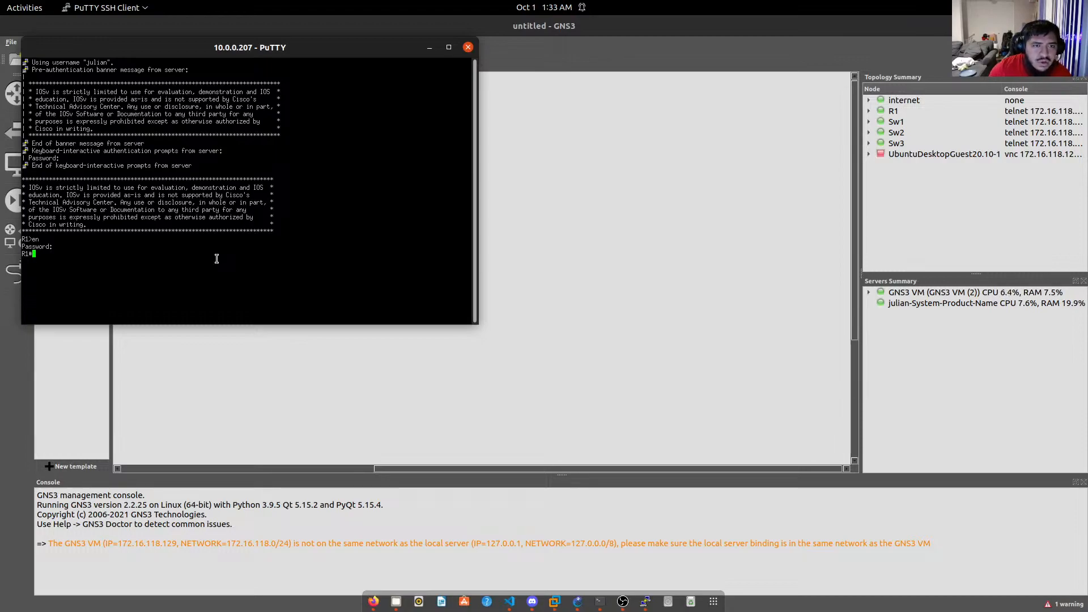
{"action": "left_click_drag", "start_coordinate": [173, 41], "coordinate": [732, 94]}
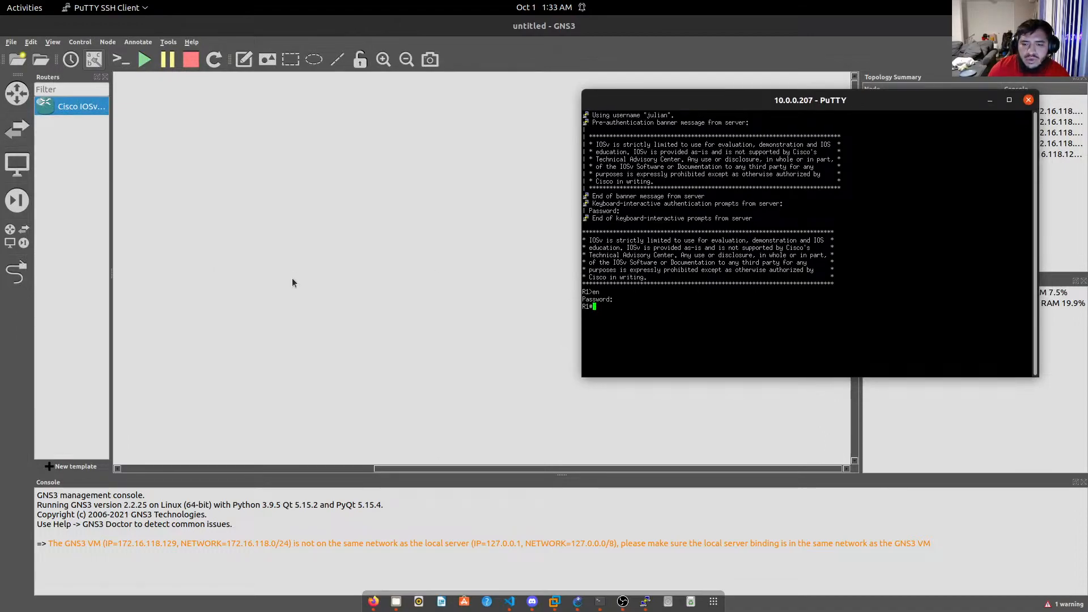
{"action": "left_click", "coordinate": [310, 59]}
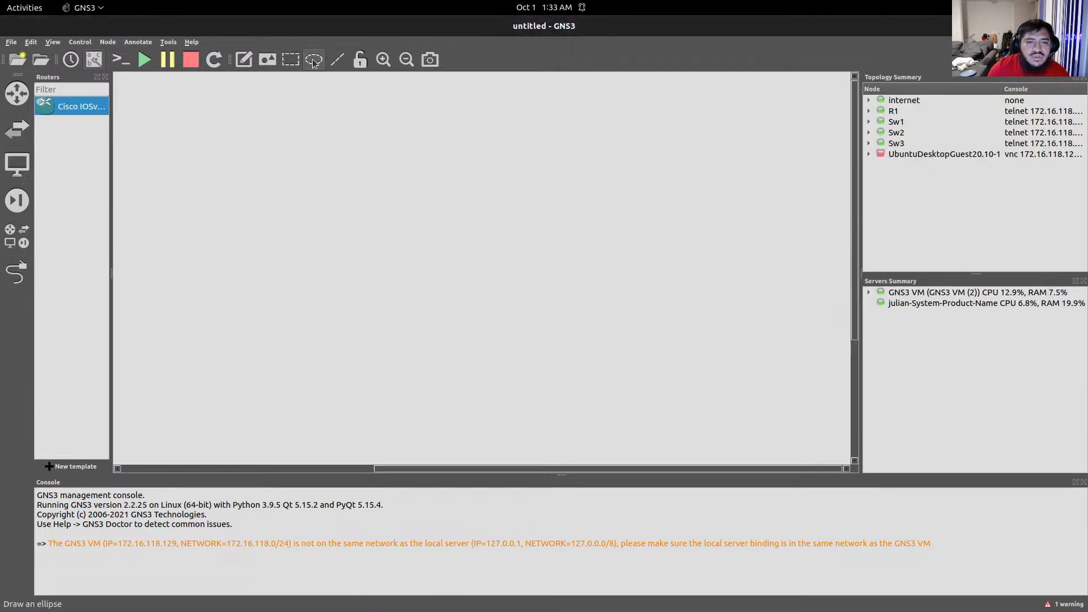
Draw an ellipse on the canvas and reshape it into a wide, flat oval.
{"action": "left_click", "coordinate": [392, 199]}
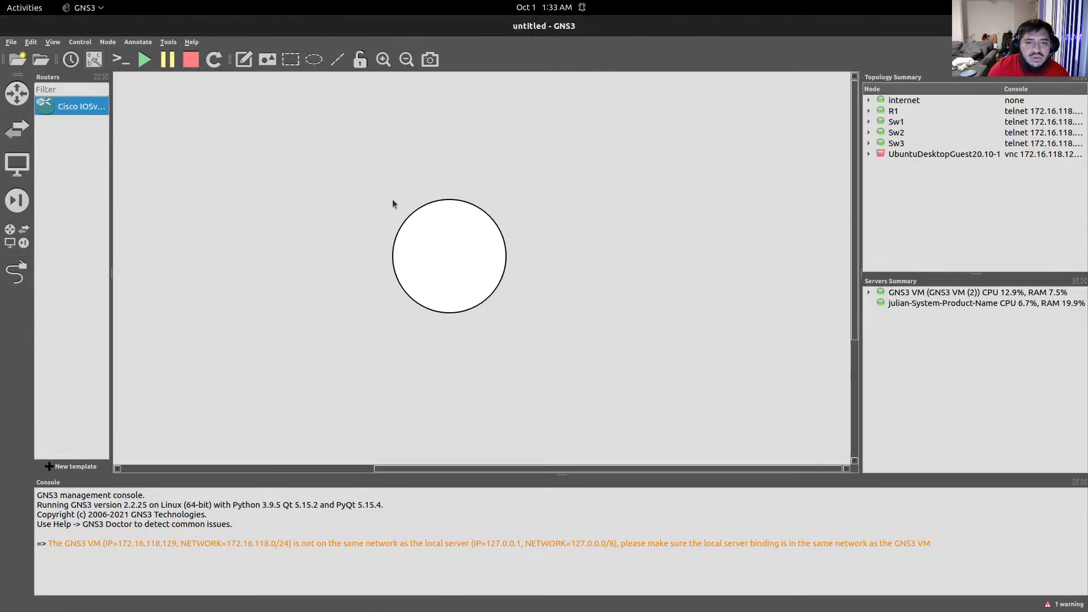
{"action": "left_click", "coordinate": [490, 291]}
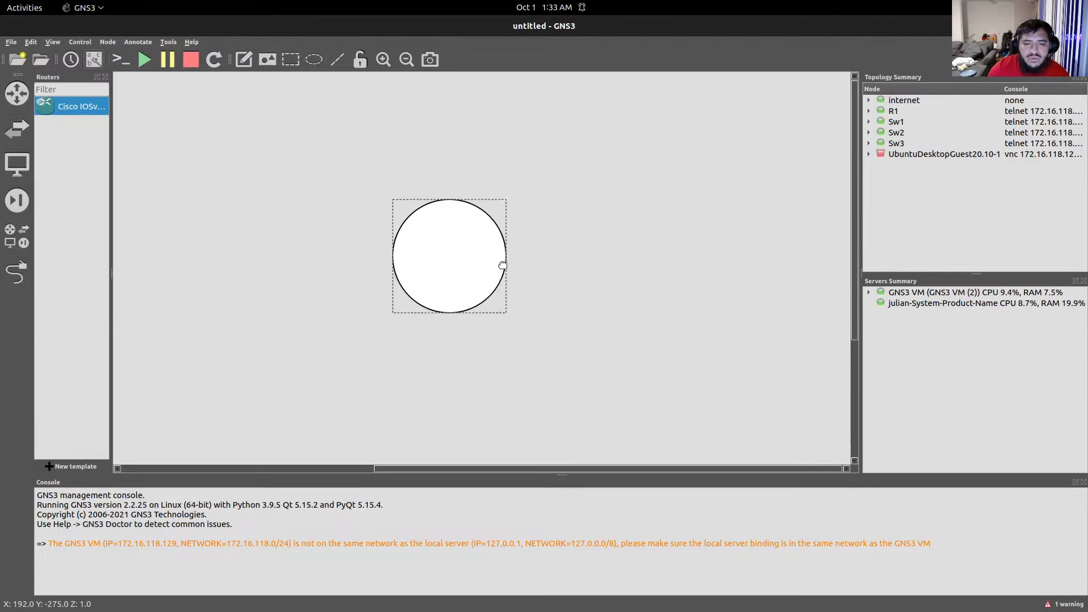
{"action": "left_click_drag", "start_coordinate": [506, 257], "coordinate": [478, 256]}
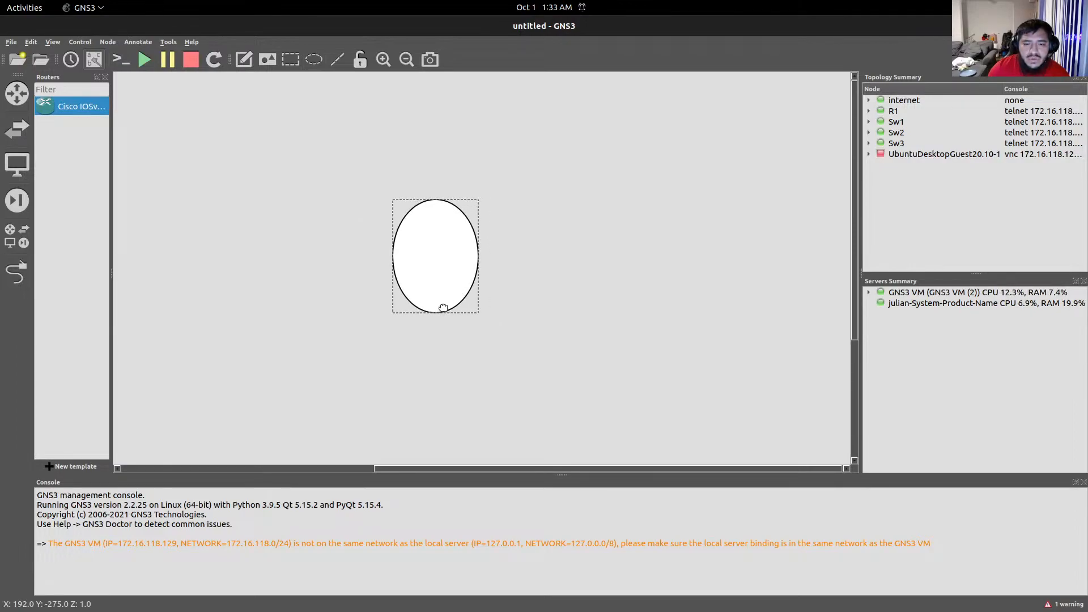
{"action": "left_click_drag", "start_coordinate": [432, 311], "coordinate": [444, 260]}
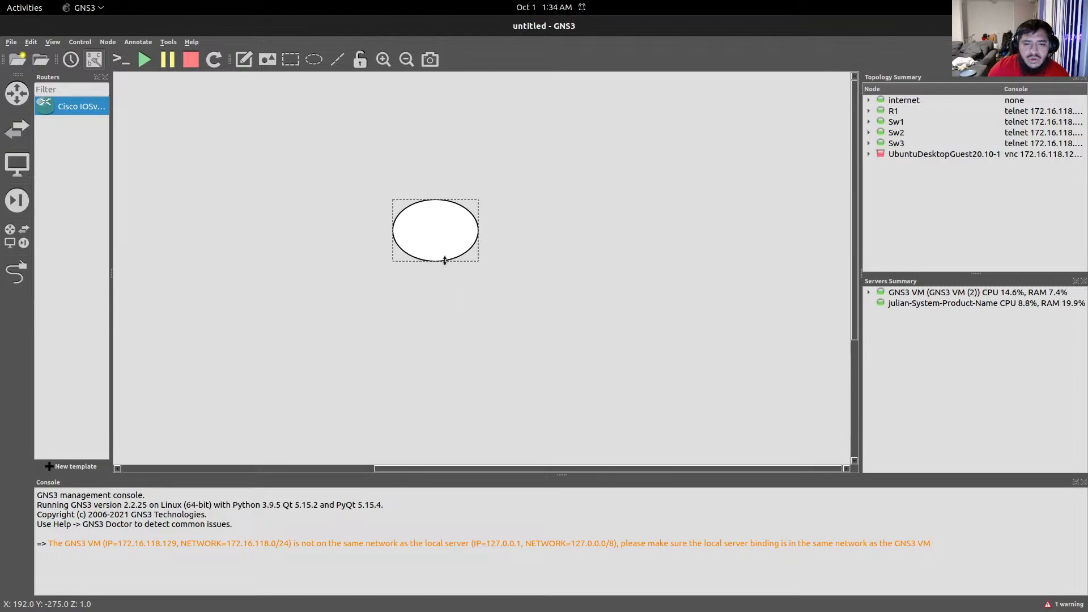
Add a text note reading 'R1' inside the ellipse.
{"action": "left_click", "coordinate": [254, 69]}
{"action": "left_click", "coordinate": [432, 234]}
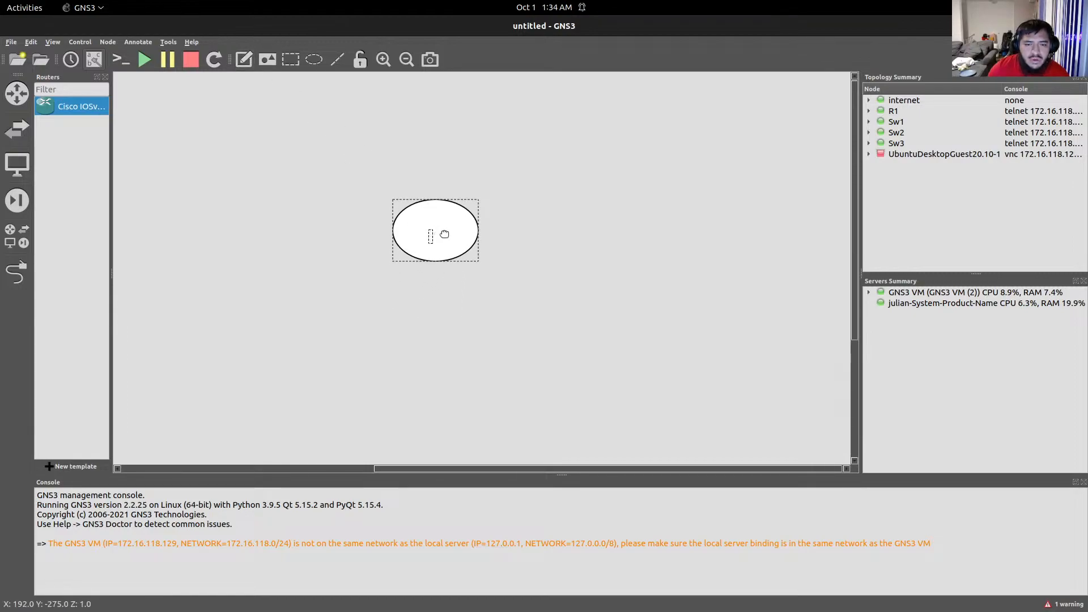
{"action": "type", "text": "R1"}
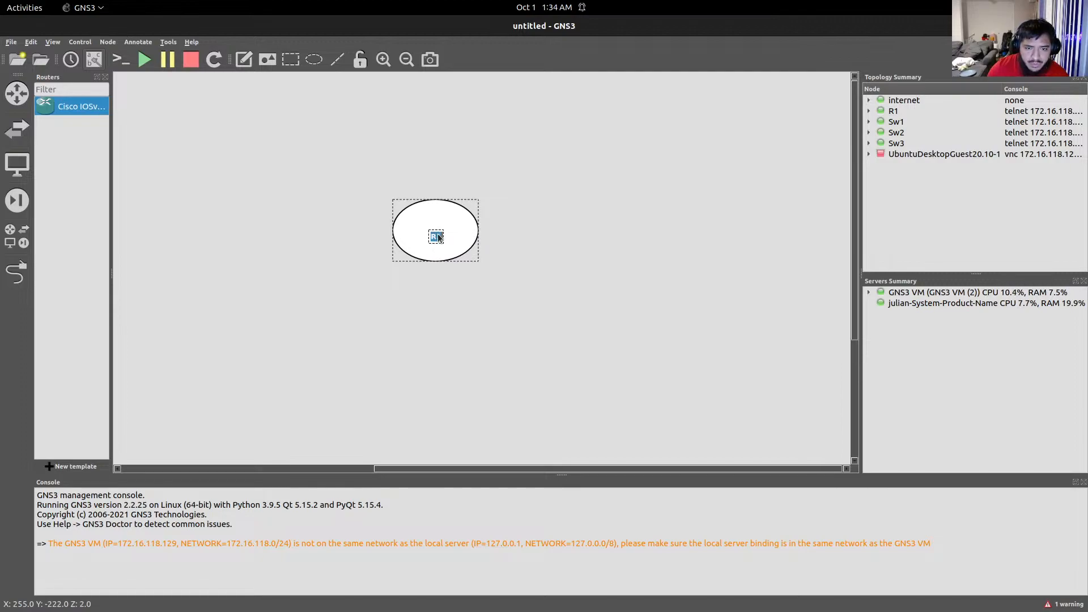
Set the R1 note's font to Ubuntu Bold at size 24.
{"action": "right_click", "coordinate": [438, 237]}
{"action": "left_click", "coordinate": [459, 256]}
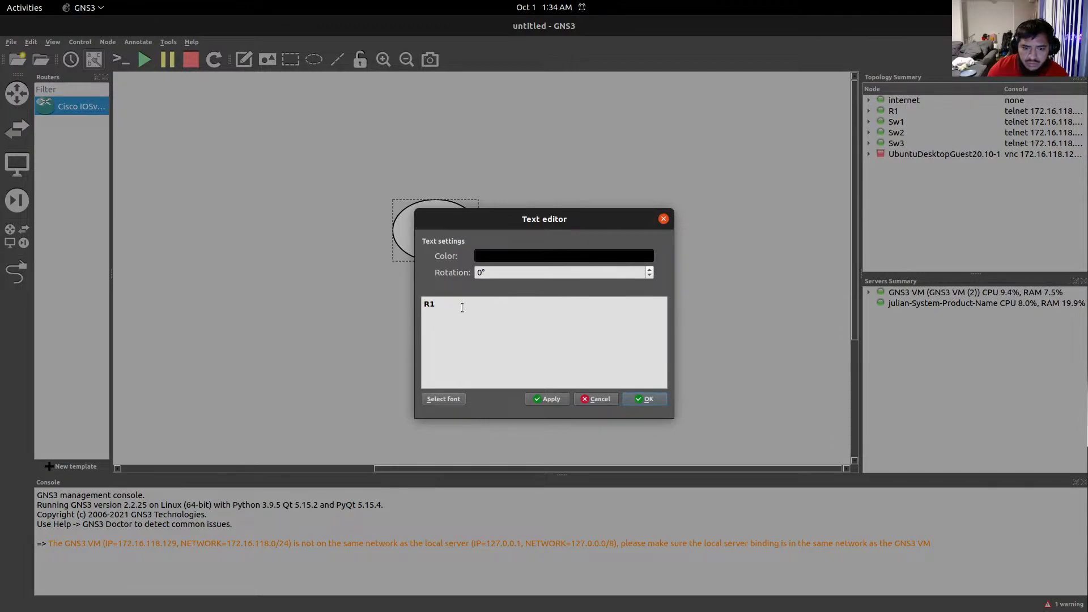
{"action": "double_click", "coordinate": [437, 309]}
{"action": "left_click", "coordinate": [649, 270]}
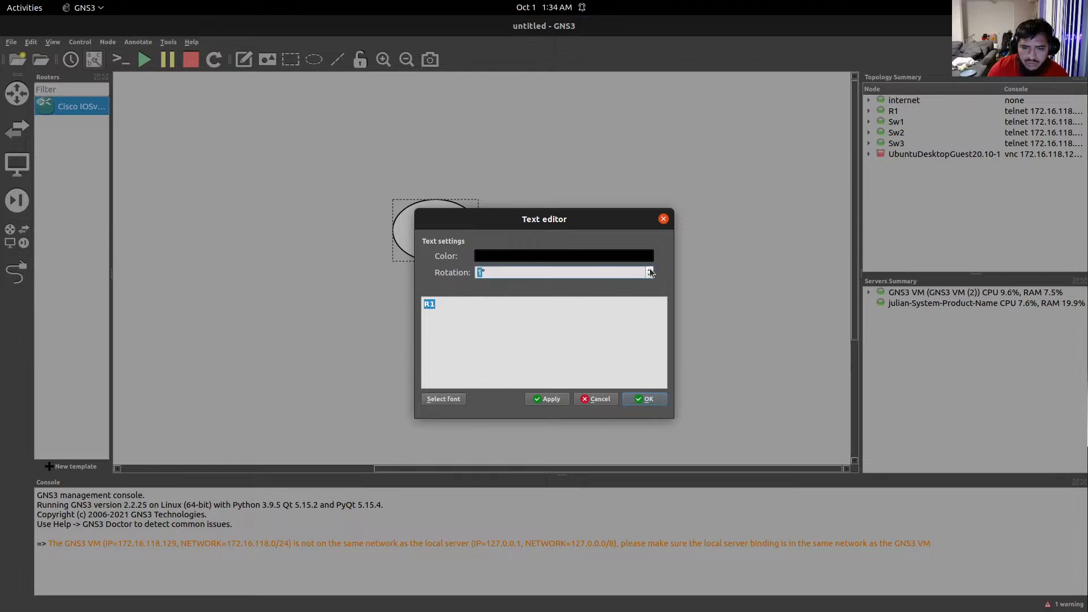
{"action": "left_click", "coordinate": [452, 399]}
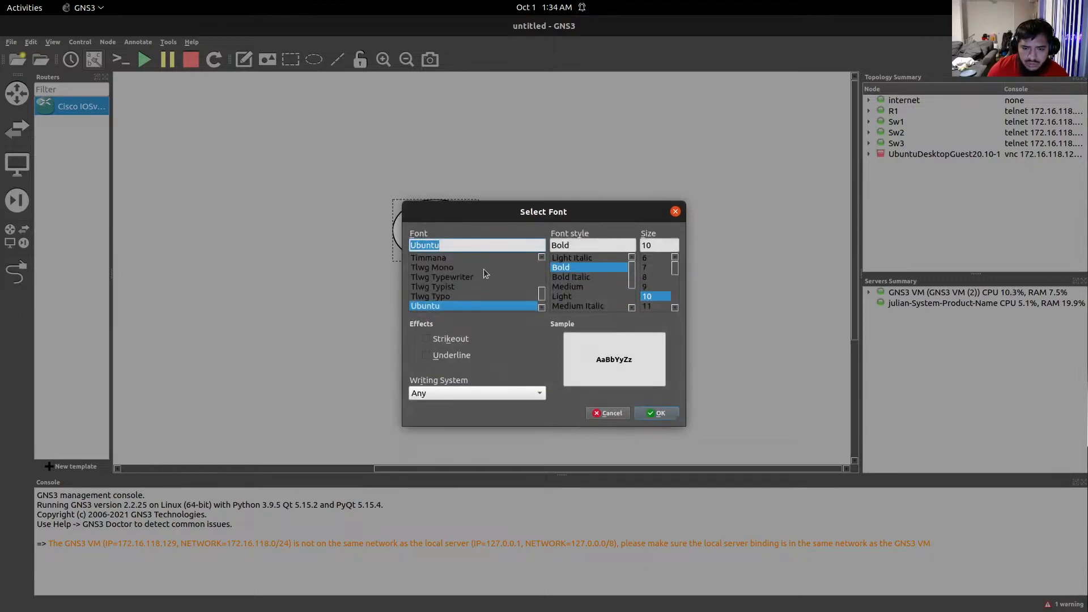
{"action": "left_click_drag", "start_coordinate": [676, 272], "coordinate": [677, 291]}
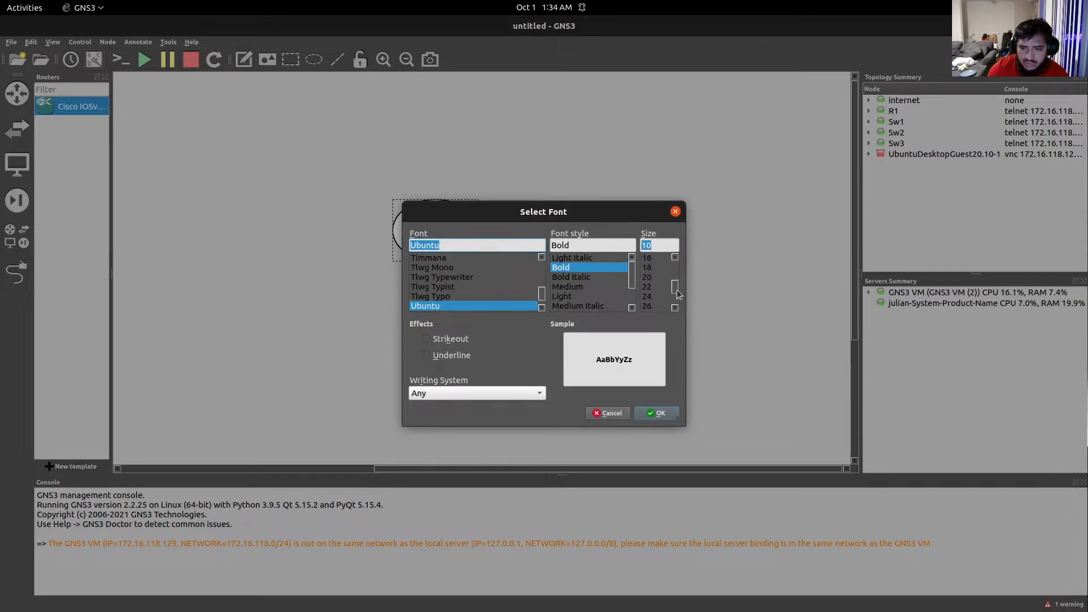
{"action": "left_click", "coordinate": [650, 297]}
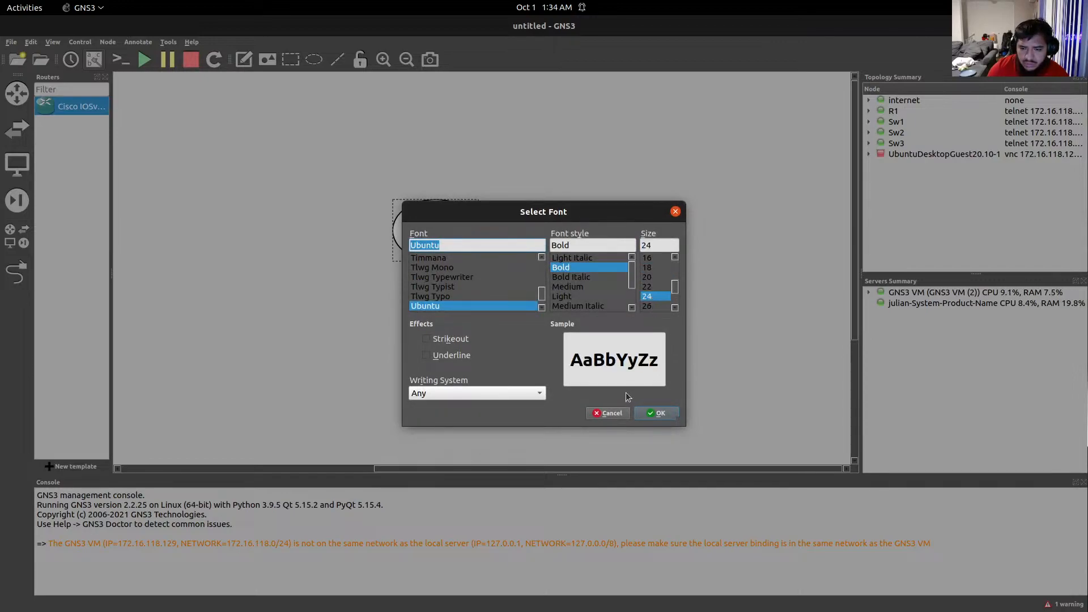
{"action": "left_click", "coordinate": [657, 414]}
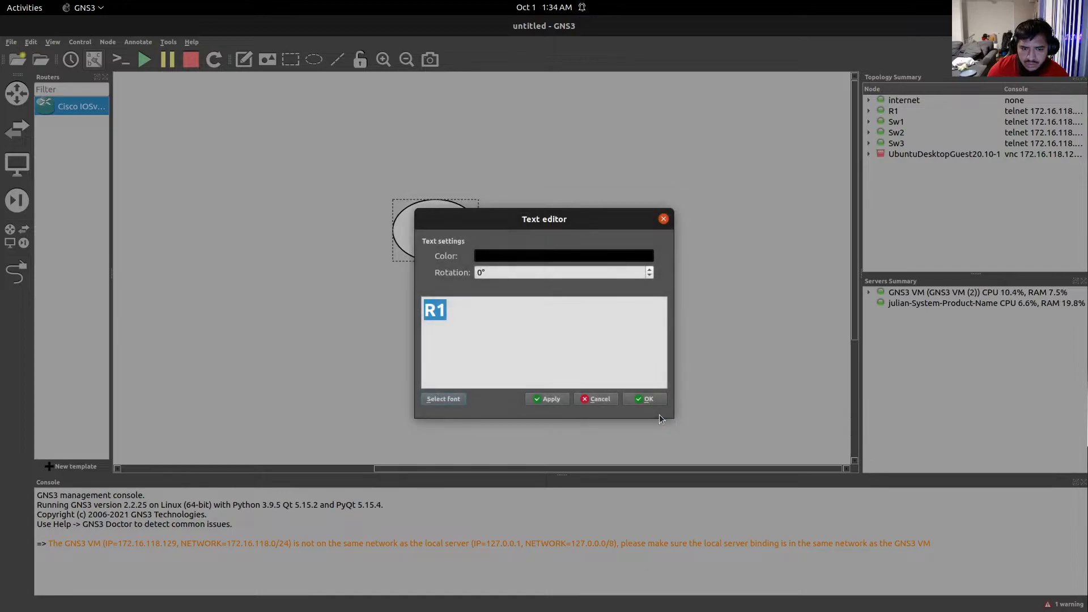
{"action": "left_click", "coordinate": [640, 398]}
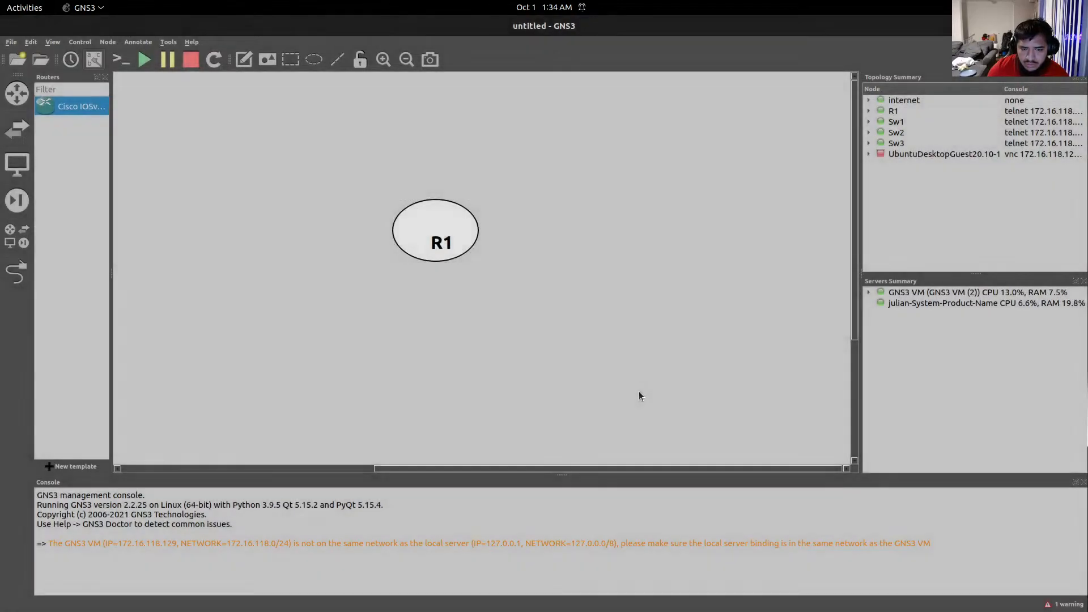
Move the ellipse upward and recentre the R1 label inside it.
{"action": "left_click", "coordinate": [437, 235]}
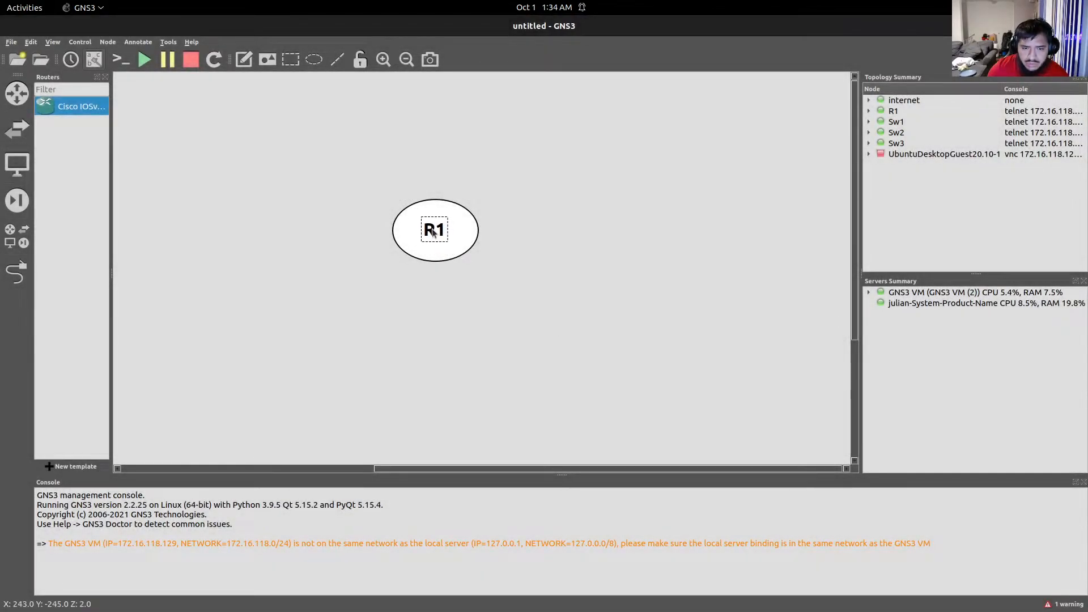
{"action": "left_click_drag", "start_coordinate": [443, 209], "coordinate": [439, 165]}
{"action": "left_click_drag", "start_coordinate": [435, 237], "coordinate": [435, 192]}
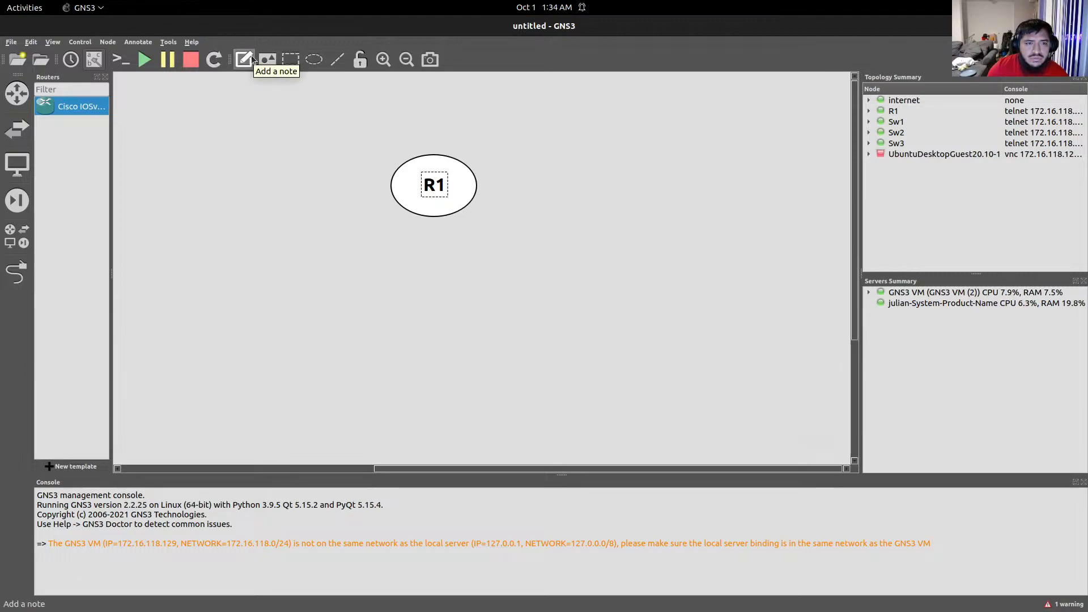
Draw a line extending sideways from the R1 ellipse.
{"action": "mouse_move", "coordinate": [533, 604]}
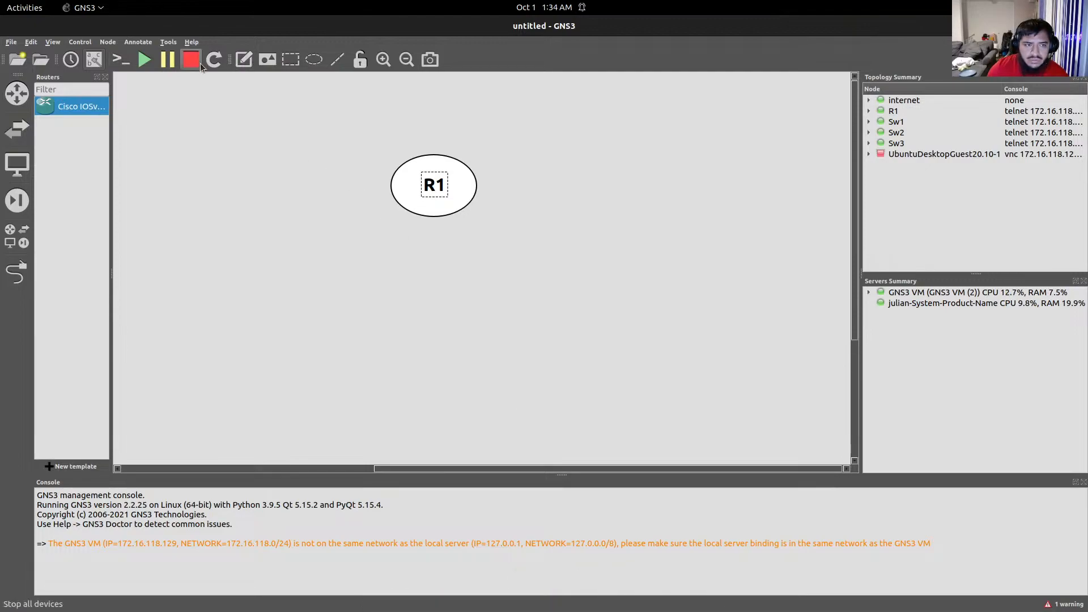
{"action": "left_click", "coordinate": [345, 64]}
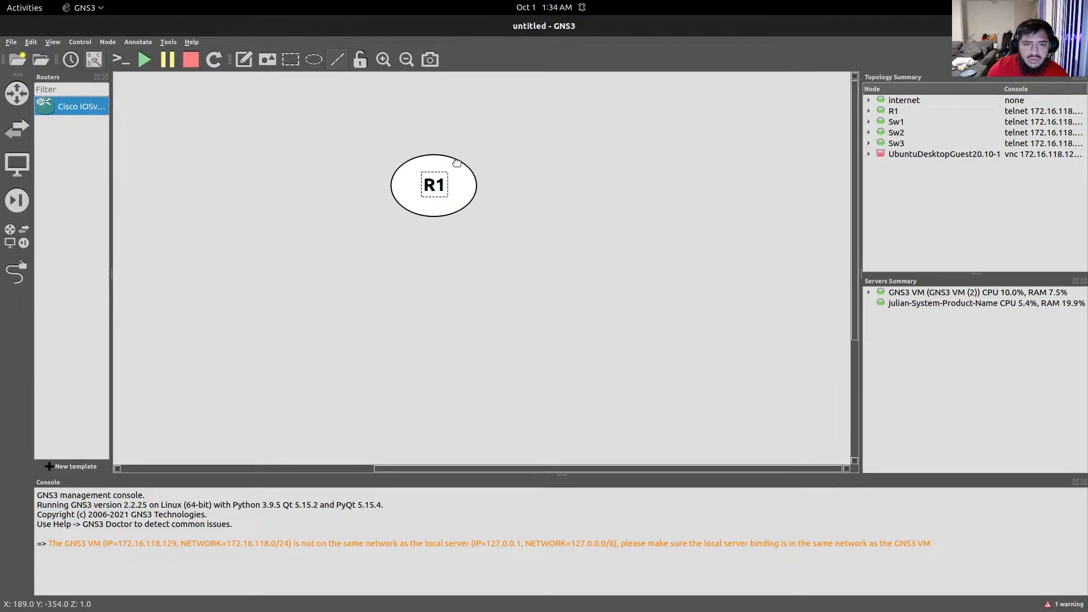
{"action": "left_click", "coordinate": [545, 147]}
{"action": "left_click_drag", "start_coordinate": [625, 147], "coordinate": [501, 157]}
{"action": "left_click", "coordinate": [604, 152]}
{"action": "left_click", "coordinate": [550, 159]}
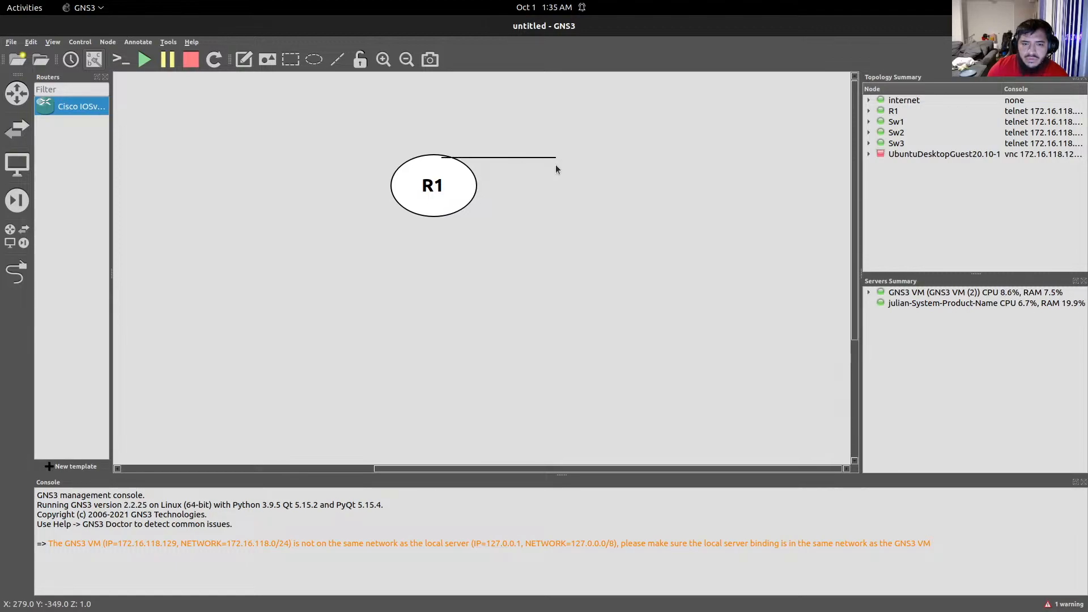
Add an 'internet' note at the far end of the line.
{"action": "left_click", "coordinate": [250, 61]}
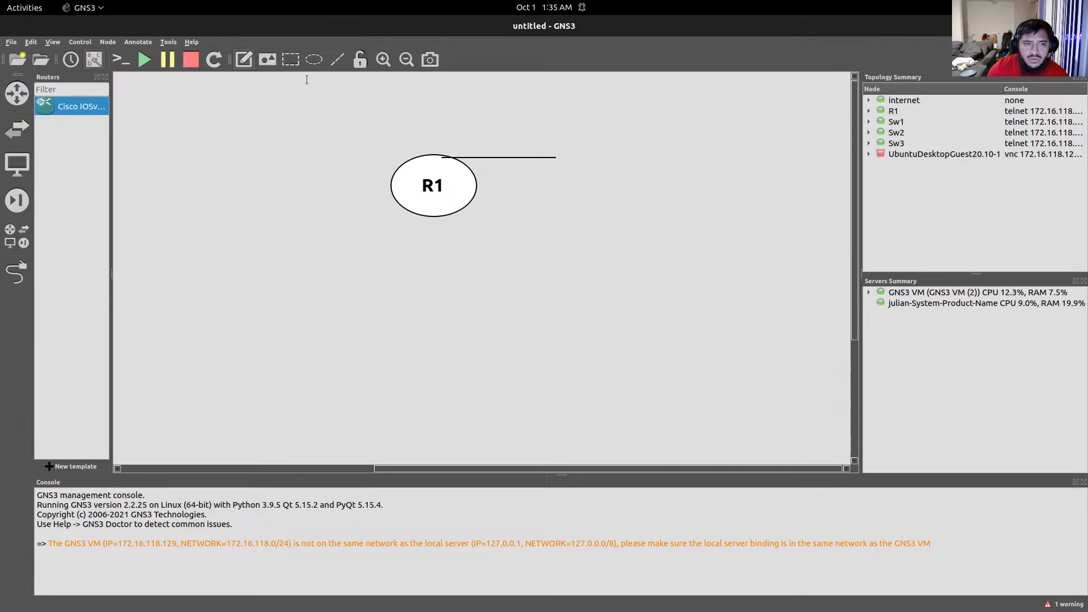
{"action": "type", "text": "internet"}
{"action": "left_click", "coordinate": [529, 206]}
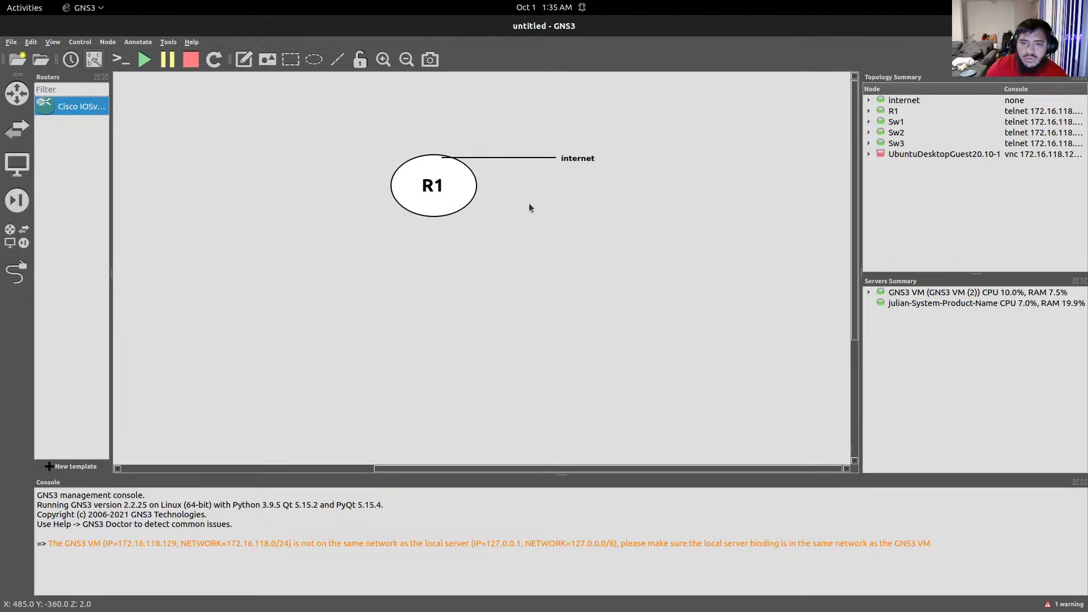
{"action": "mouse_move", "coordinate": [617, 609]}
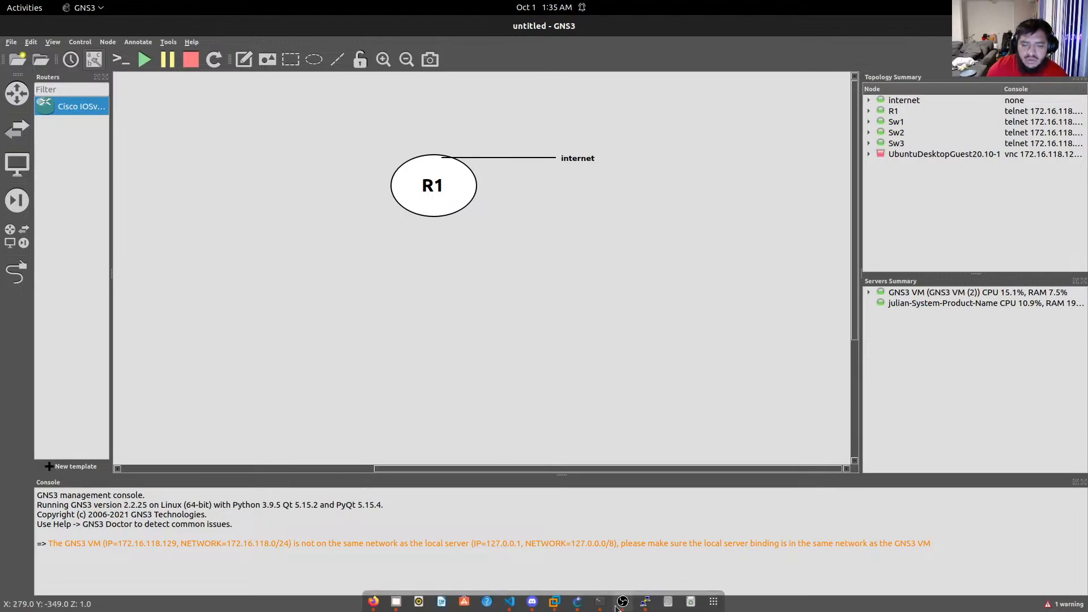
Open and set aside the Sw1 console, then raise the R1 PuTTY session.
{"action": "left_click", "coordinate": [595, 602]}
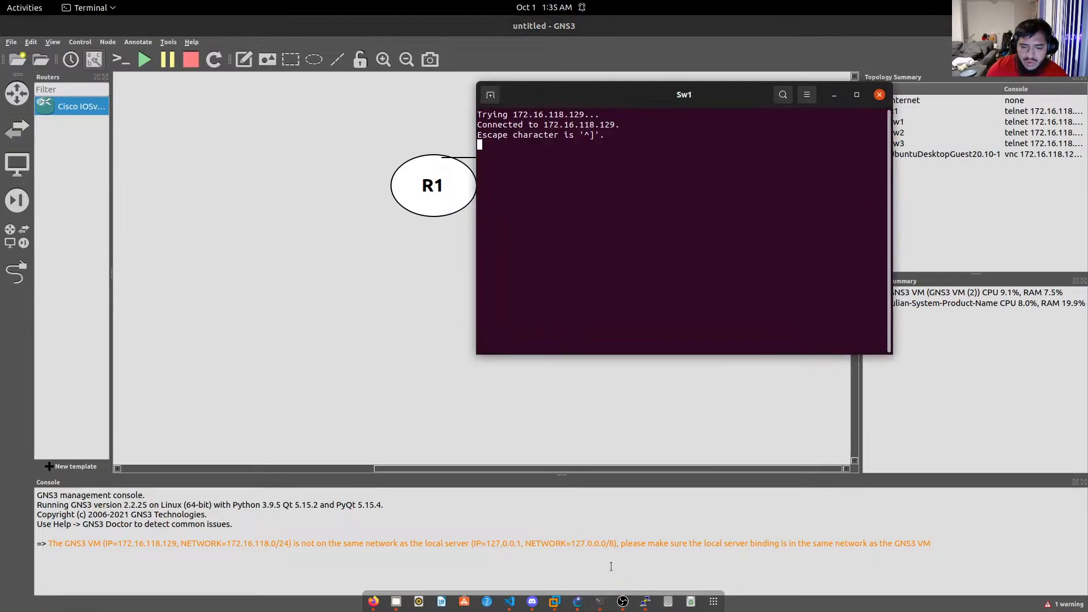
{"action": "left_click", "coordinate": [833, 94]}
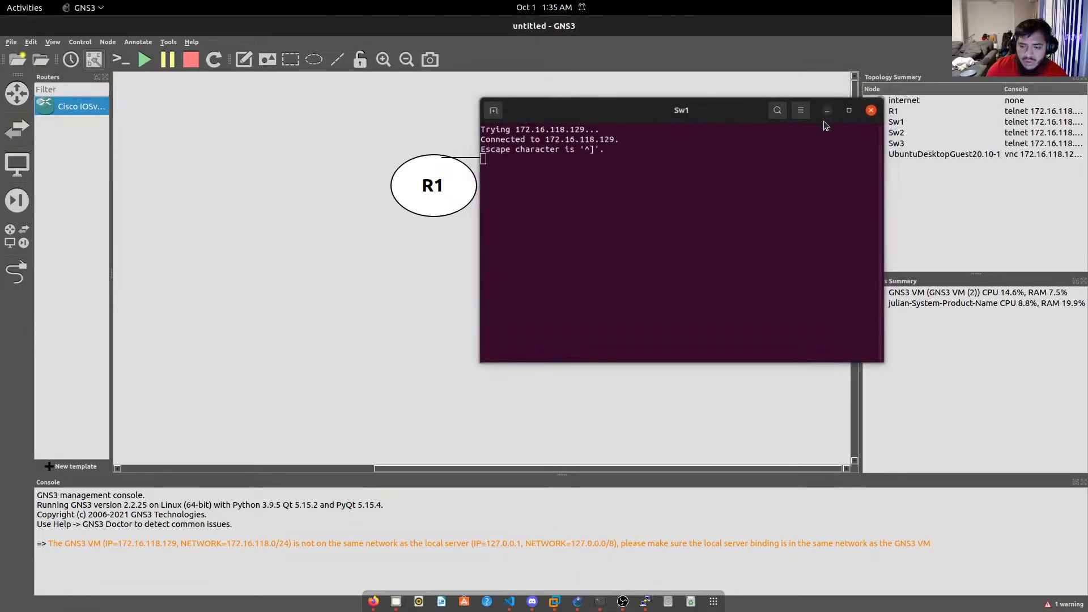
{"action": "left_click", "coordinate": [645, 601]}
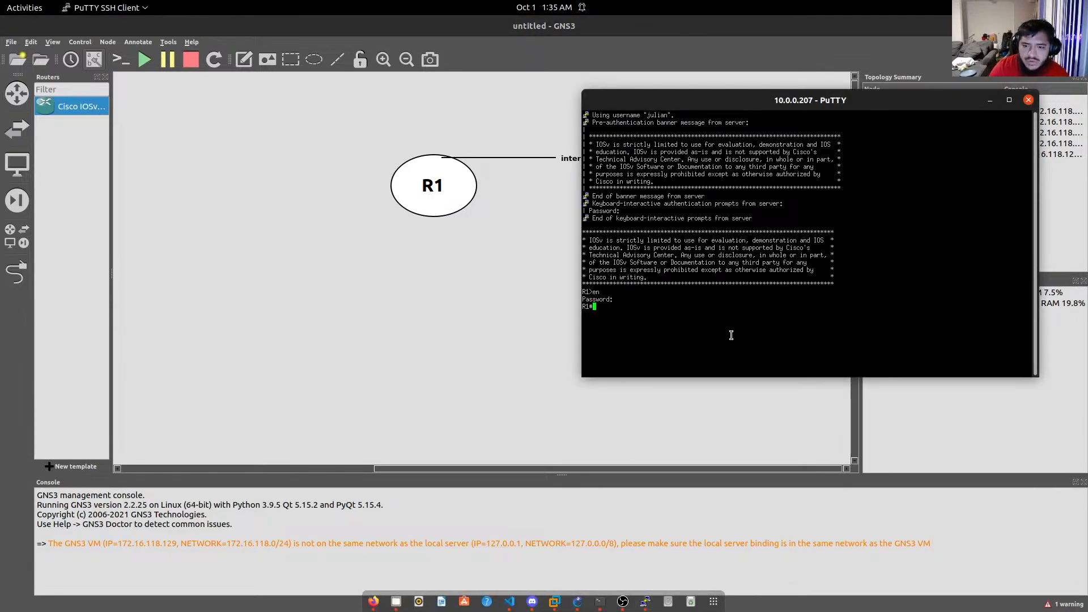
Run 'show ip int br' (G0/0 at 10.0.0.207 via DHCP) and ping google.com on R1.
{"action": "type", "text": "show ip"}
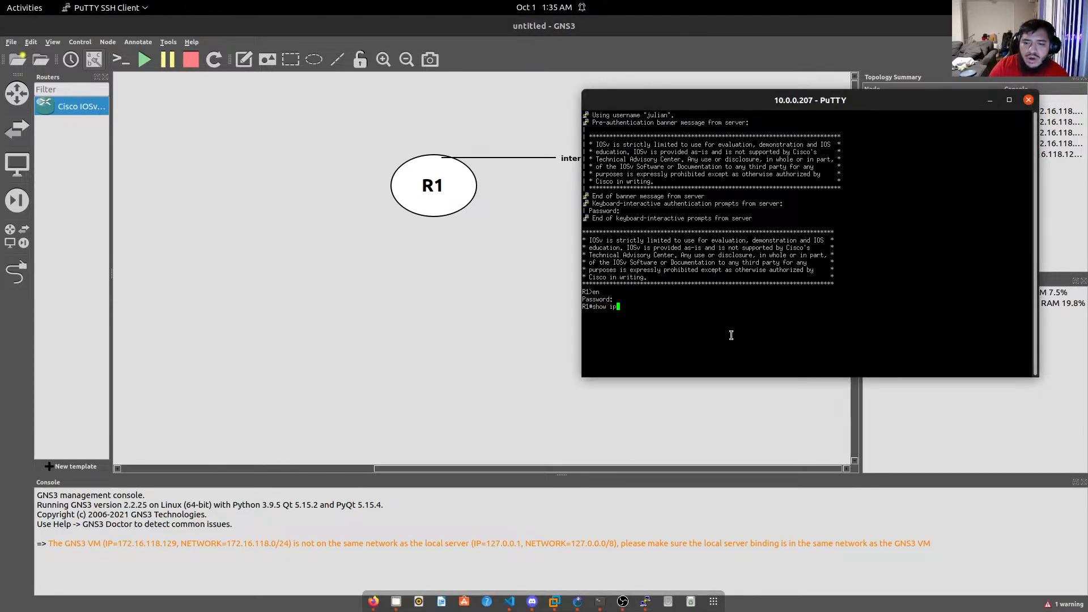
{"action": "type", "text": " int br"}
{"action": "key", "text": "Return"}
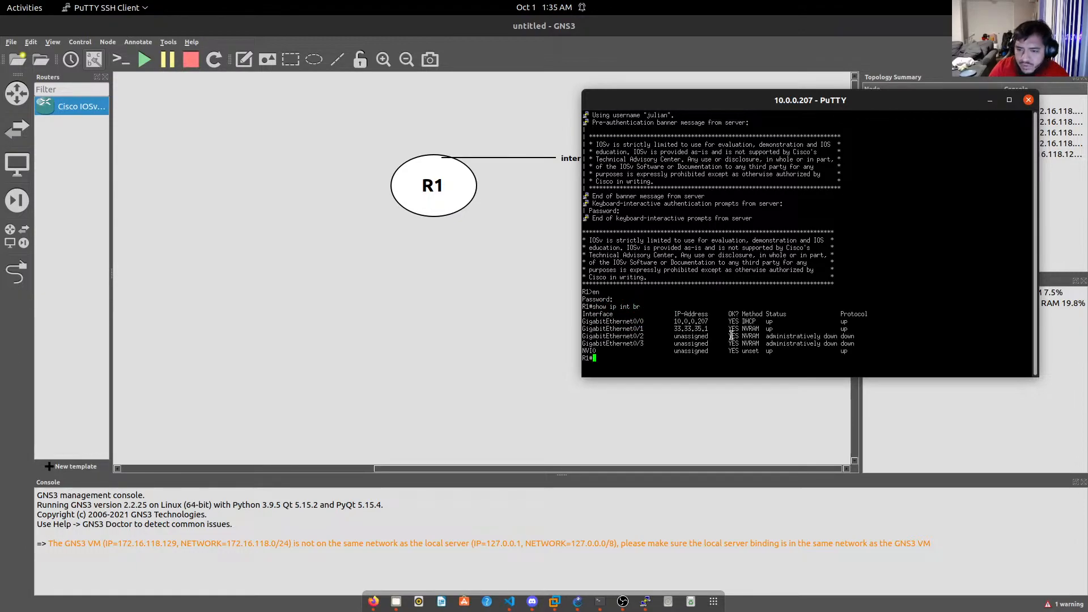
{"action": "left_click_drag", "start_coordinate": [760, 321], "coordinate": [737, 322]}
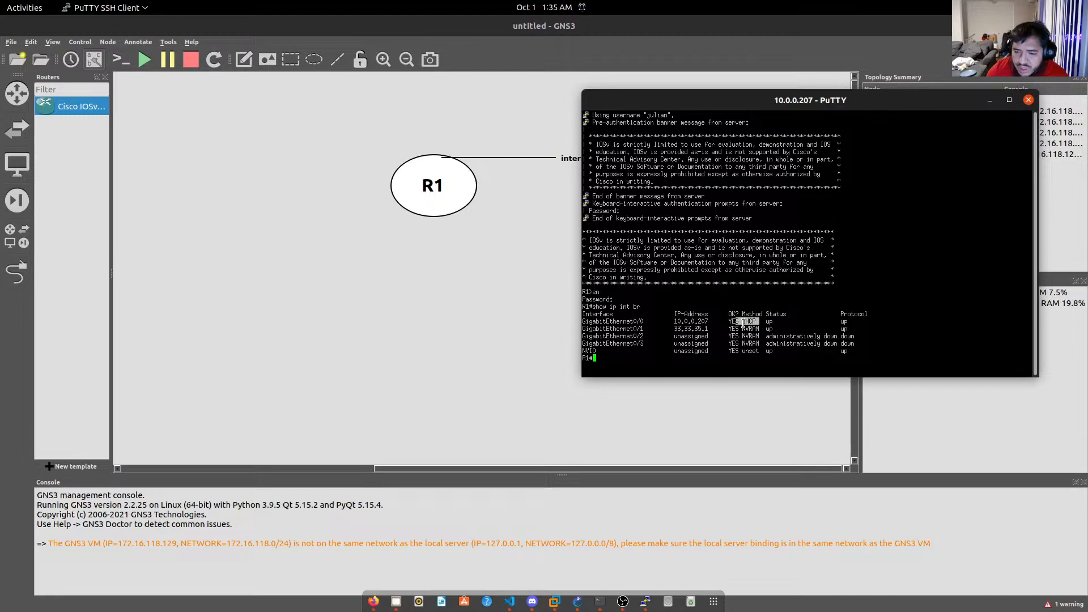
{"action": "left_click", "coordinate": [676, 341]}
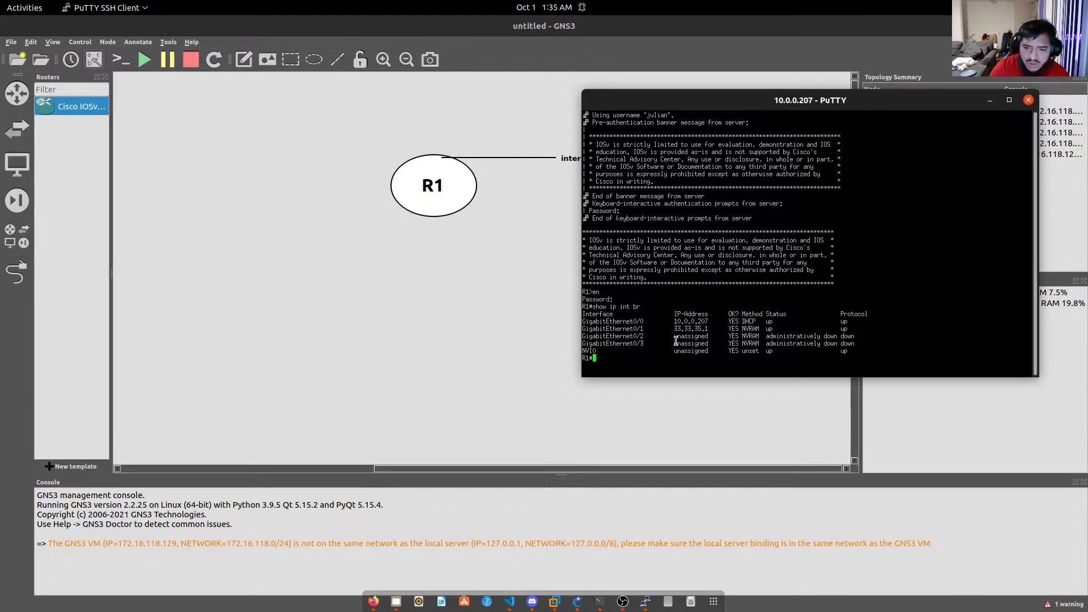
{"action": "type", "text": "ping google.com"}
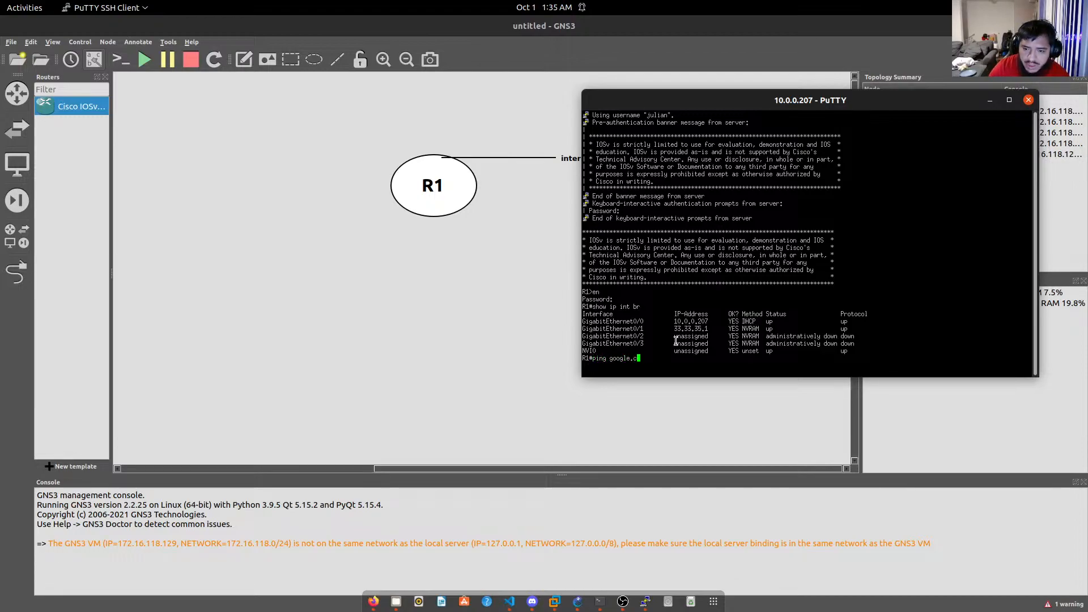
{"action": "key", "text": "Return"}
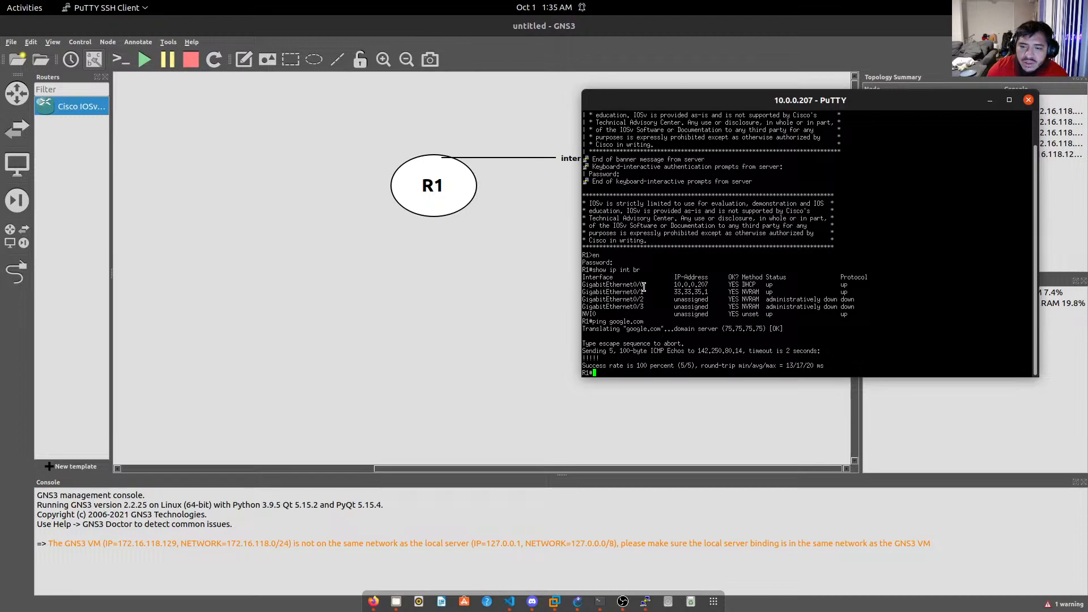
Add a 'G0/0' note beside R1's link.
{"action": "left_click", "coordinate": [237, 62]}
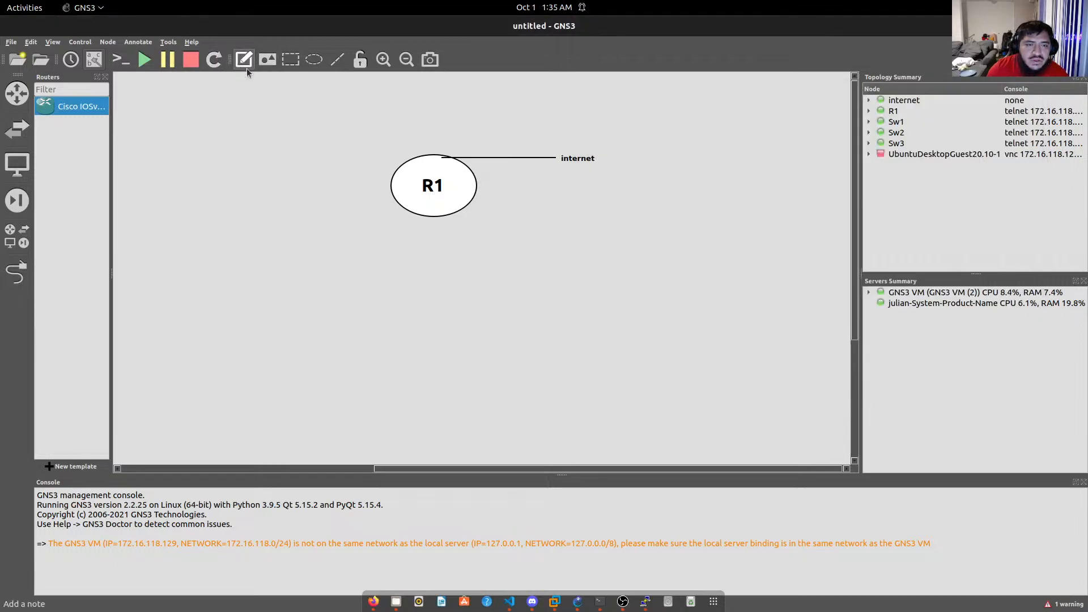
{"action": "type", "text": "G0/0"}
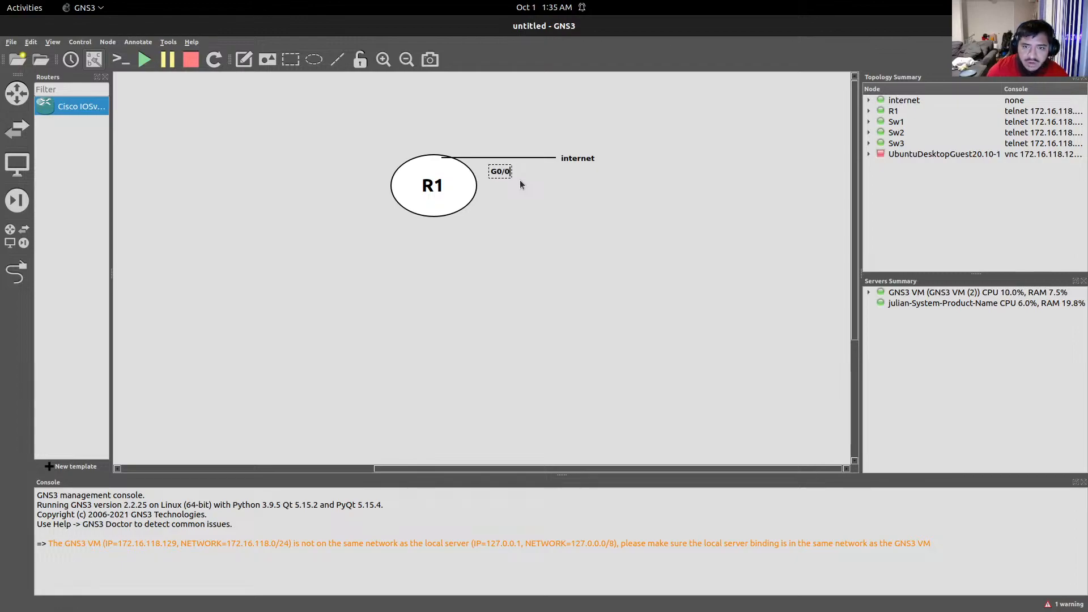
{"action": "left_click_drag", "start_coordinate": [500, 176], "coordinate": [466, 154]}
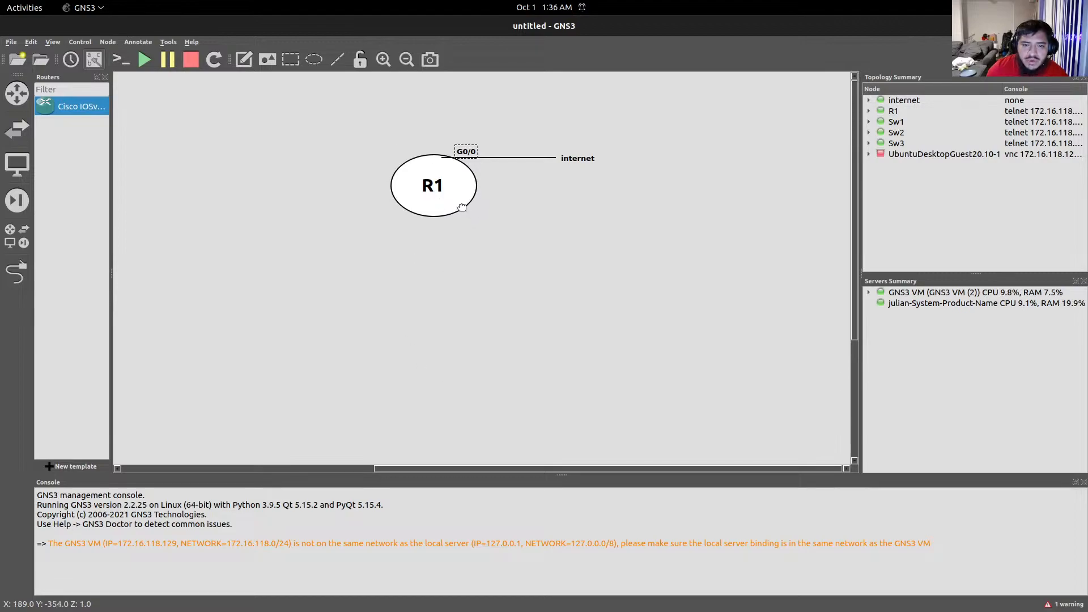
Shrink the R1 ellipse, then align the link line, G0/0 and internet labels with it.
{"action": "left_click_drag", "start_coordinate": [432, 216], "coordinate": [433, 202]}
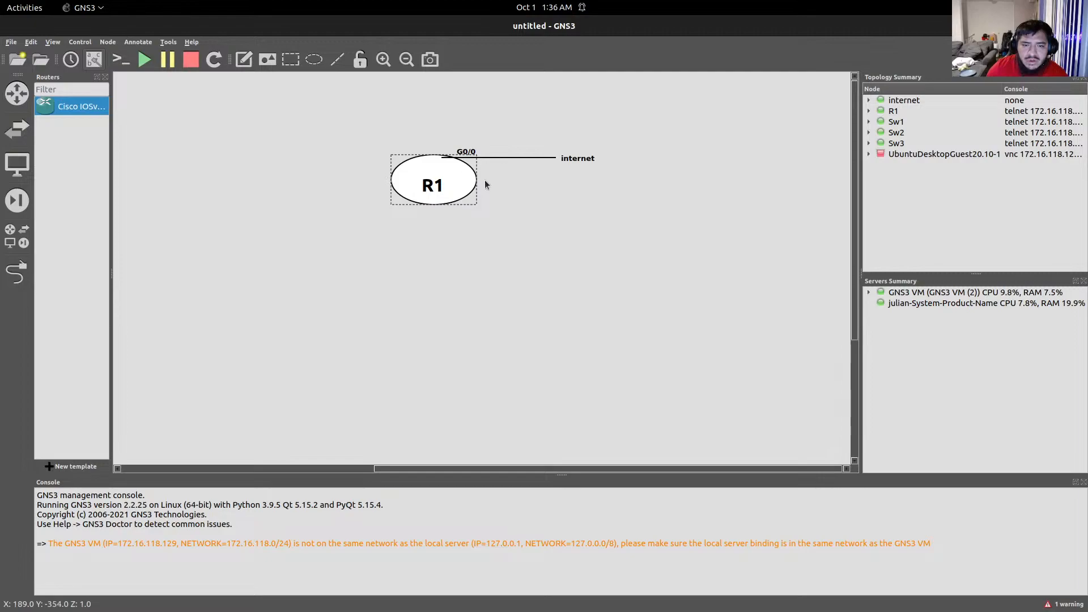
{"action": "left_click_drag", "start_coordinate": [477, 184], "coordinate": [426, 185]}
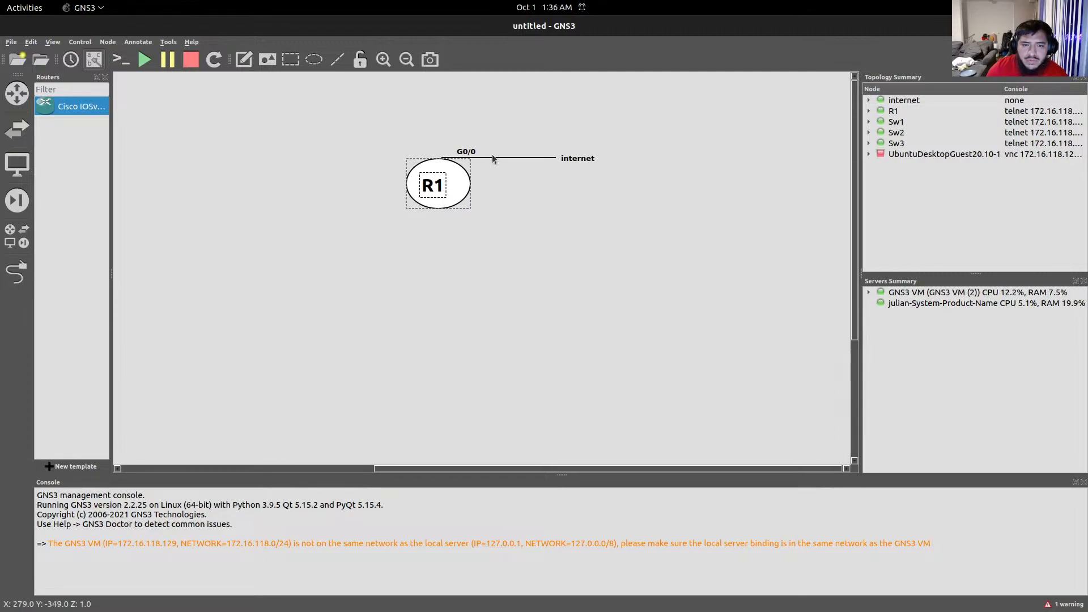
{"action": "mouse_move", "coordinate": [496, 160]}
{"action": "left_mouse_down"}
{"action": "mouse_move", "coordinate": [496, 177]}
{"action": "mouse_move", "coordinate": [530, 183]}
{"action": "left_mouse_up"}
{"action": "left_click_drag", "start_coordinate": [477, 157], "coordinate": [493, 181]}
{"action": "left_click_drag", "start_coordinate": [586, 163], "coordinate": [616, 184]}
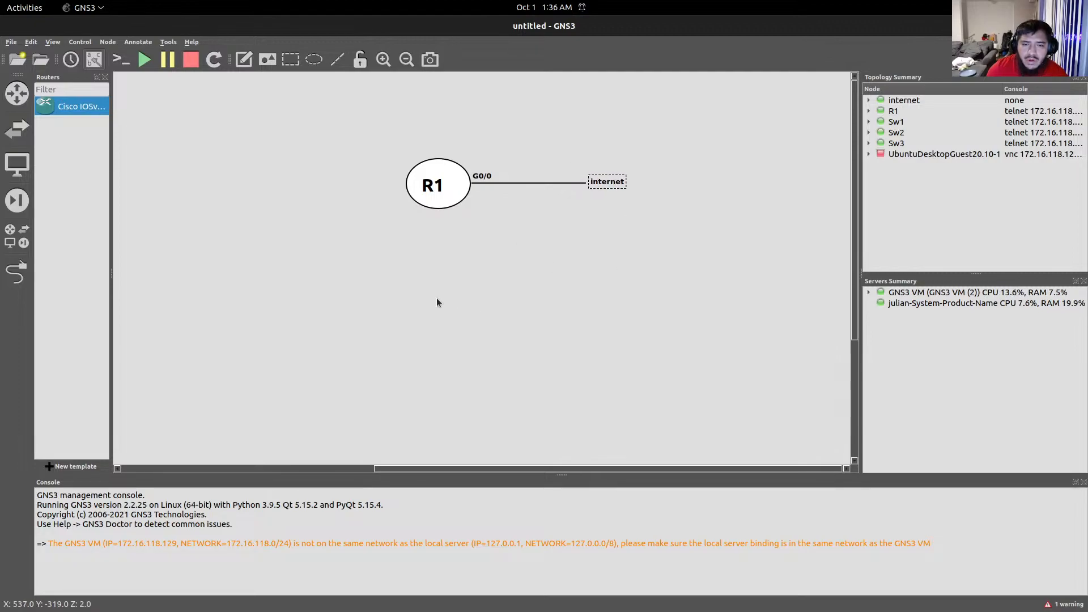
{"action": "left_click_drag", "start_coordinate": [431, 180], "coordinate": [437, 184]}
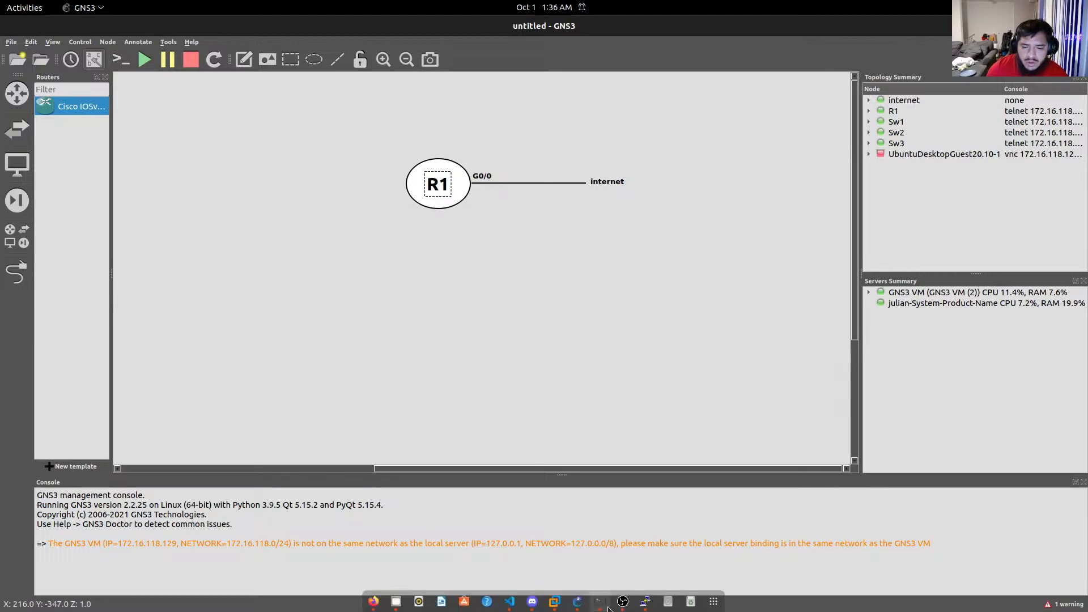
Run 'show cdp neighbors' on R1 and highlight the SW1 entry and local Gig 0/1.
{"action": "left_click", "coordinate": [646, 600]}
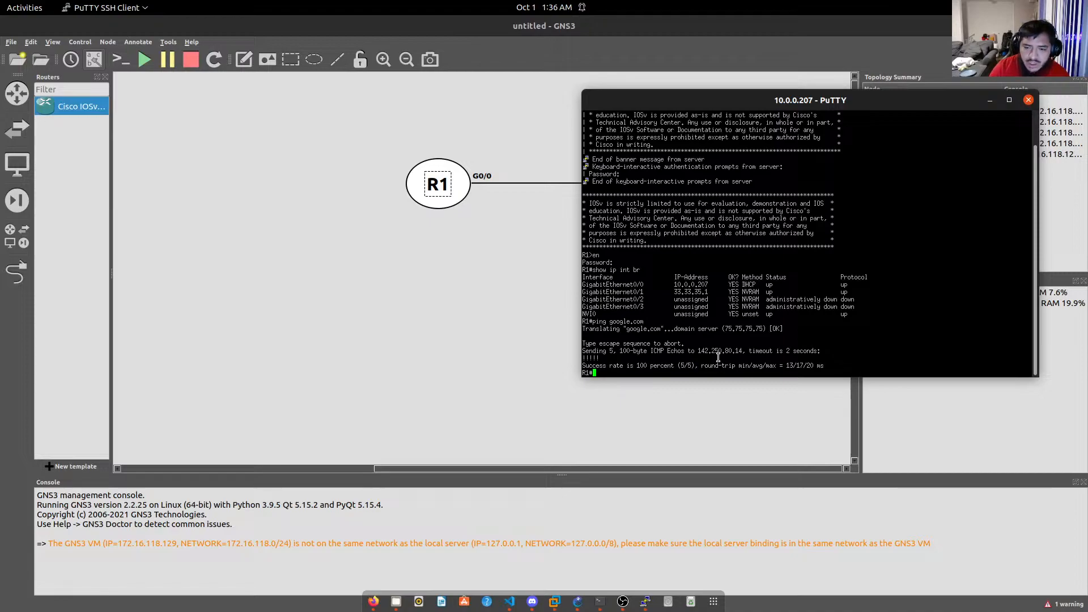
{"action": "type", "text": "show cdp"}
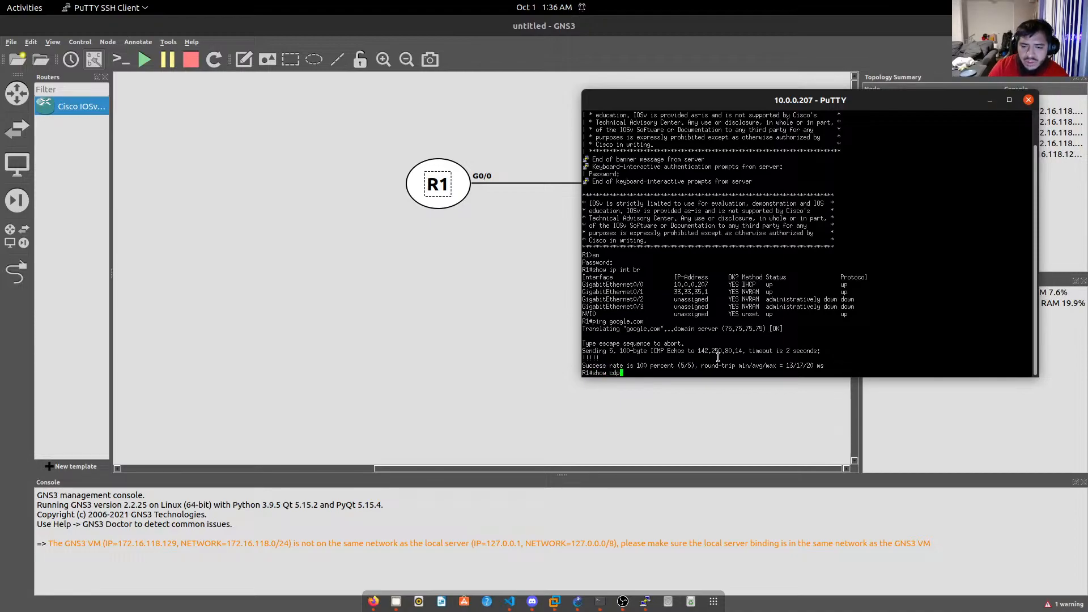
{"action": "type", "text": " ne"}
{"action": "key", "text": "Tab"}
{"action": "key", "text": "Return"}
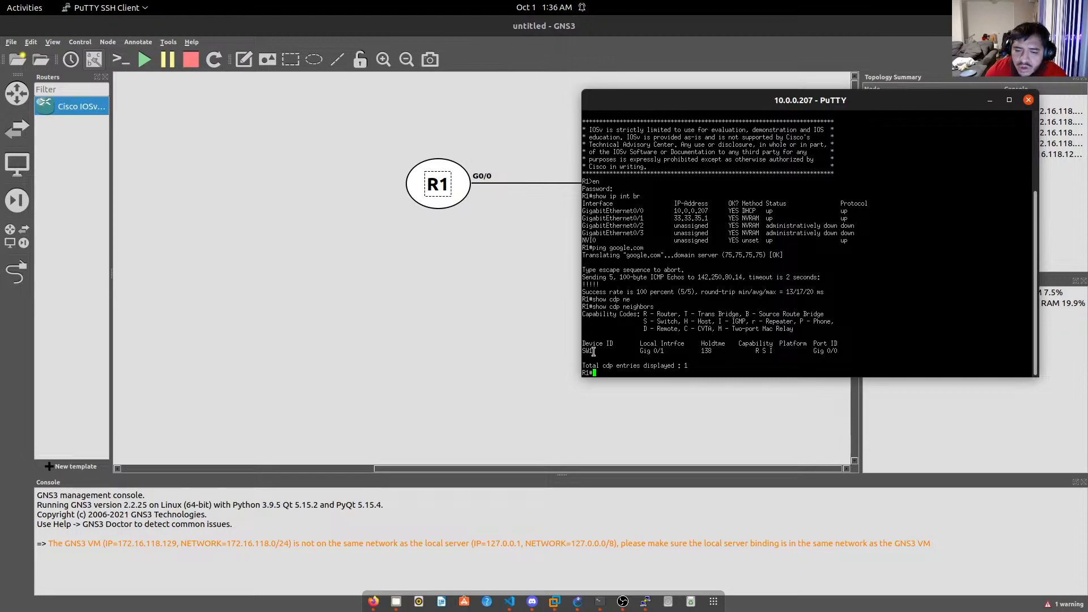
{"action": "mouse_move", "coordinate": [593, 351]}
{"action": "left_mouse_down"}
{"action": "mouse_move", "coordinate": [580, 352]}
{"action": "mouse_move", "coordinate": [601, 352]}
{"action": "left_mouse_up"}
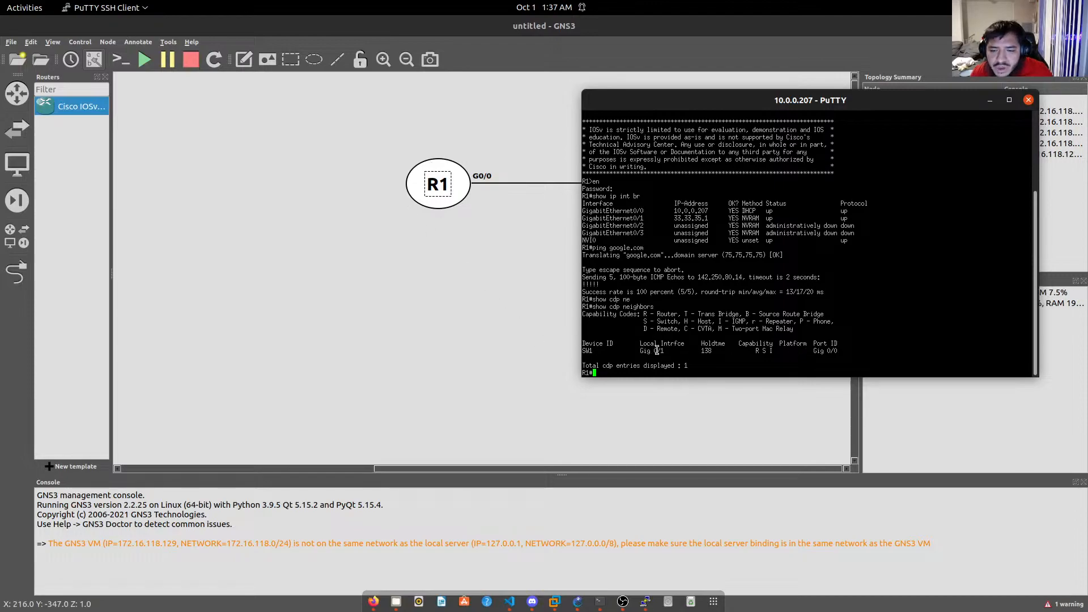
{"action": "left_click_drag", "start_coordinate": [664, 351], "coordinate": [638, 353]}
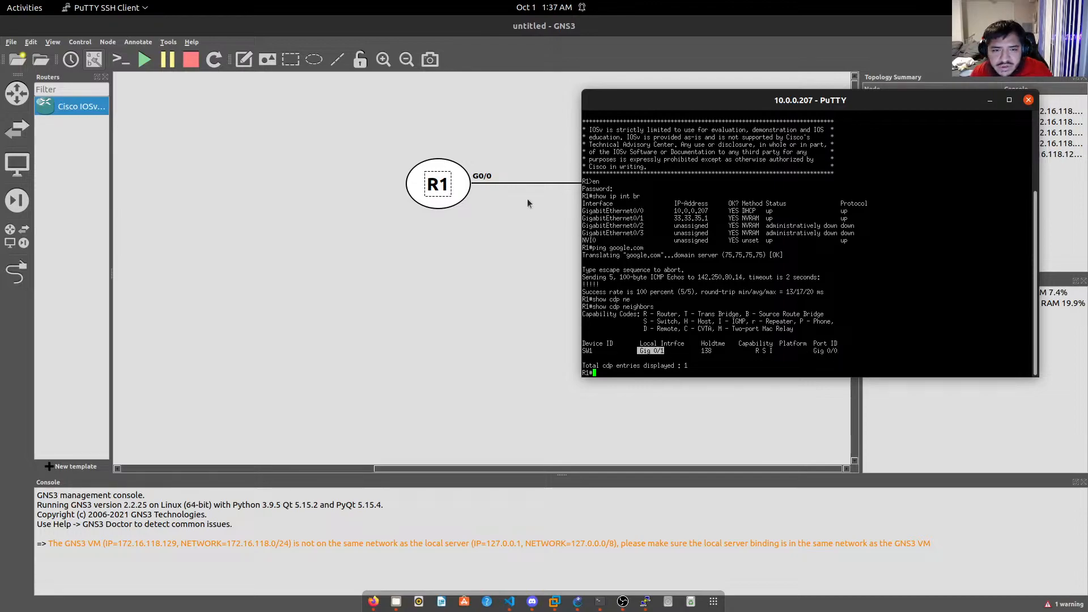
Draw a rectangle below R1 and put an 'sw1' note inside it.
{"action": "left_click", "coordinate": [294, 64]}
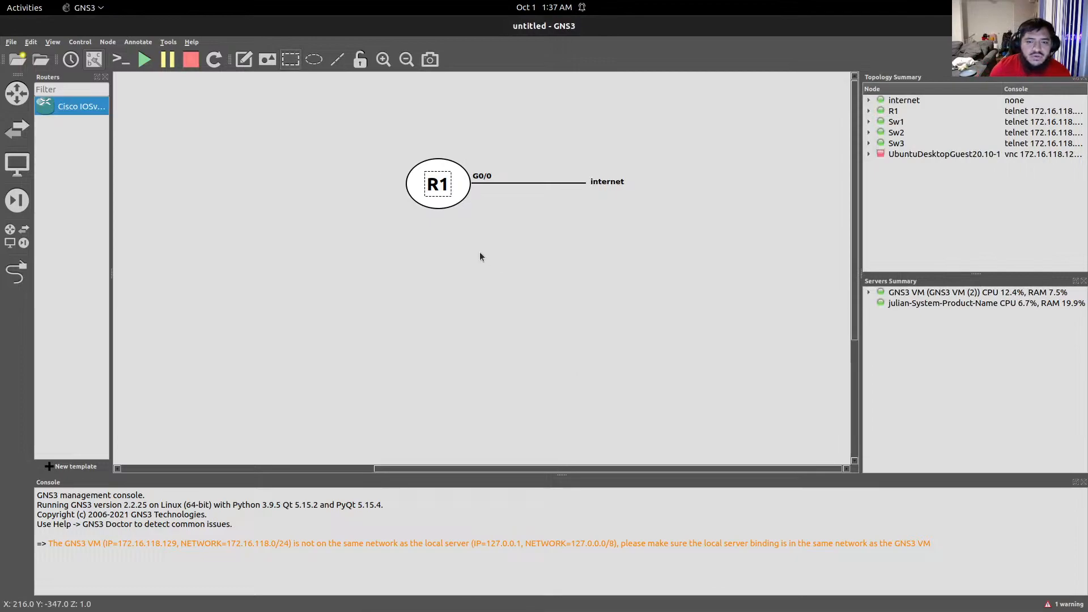
{"action": "mouse_move", "coordinate": [426, 301]}
{"action": "left_mouse_down"}
{"action": "mouse_move", "coordinate": [540, 357]}
{"action": "mouse_move", "coordinate": [482, 333]}
{"action": "left_mouse_up"}
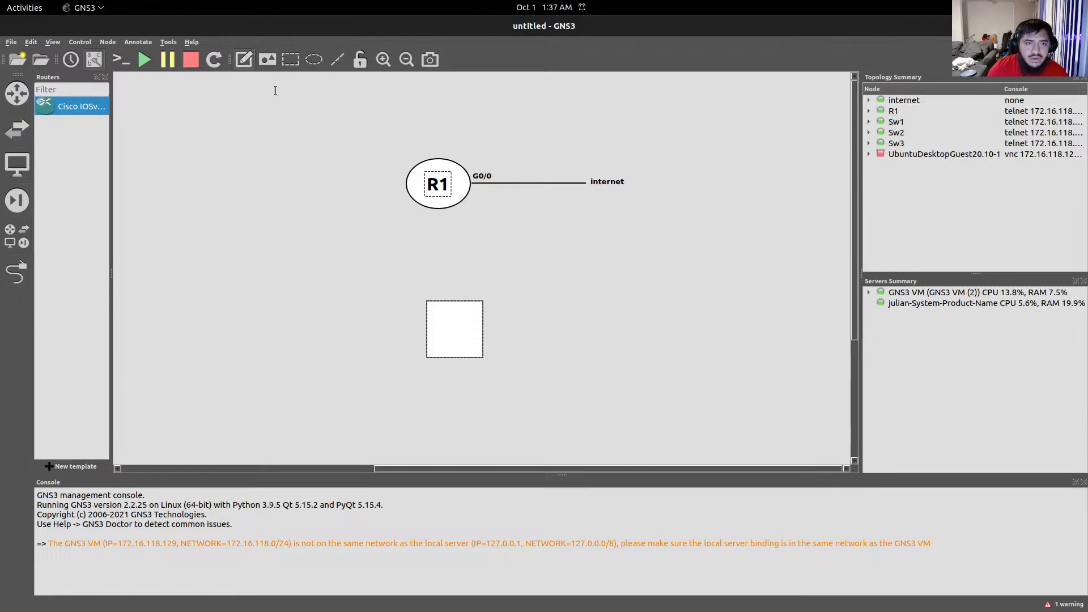
{"action": "type", "text": "sw"}
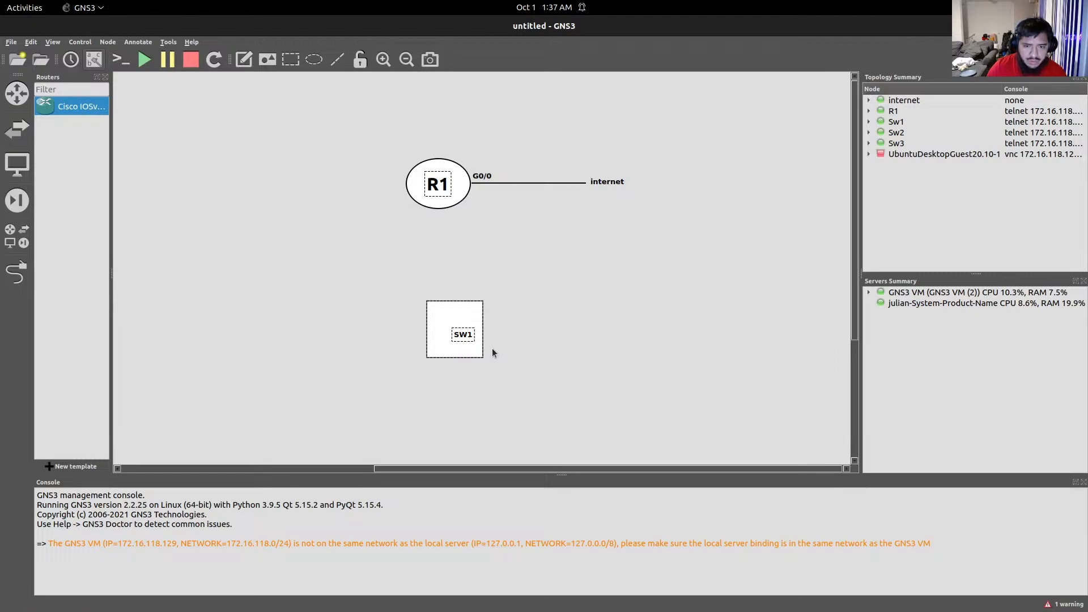
{"action": "type", "text": "1"}
{"action": "right_click", "coordinate": [463, 336]}
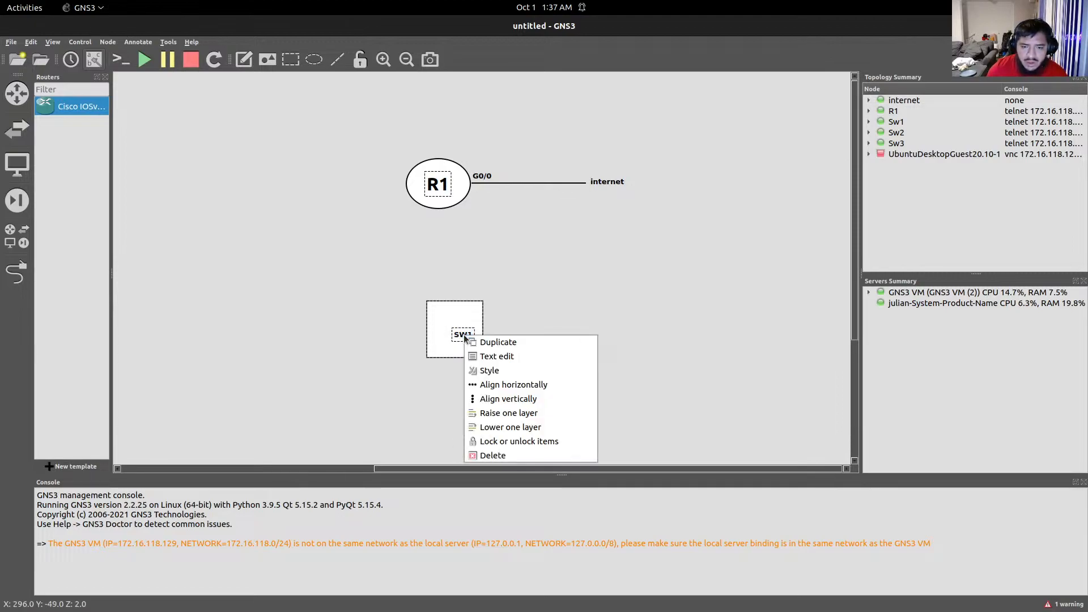
{"action": "left_click", "coordinate": [501, 357]}
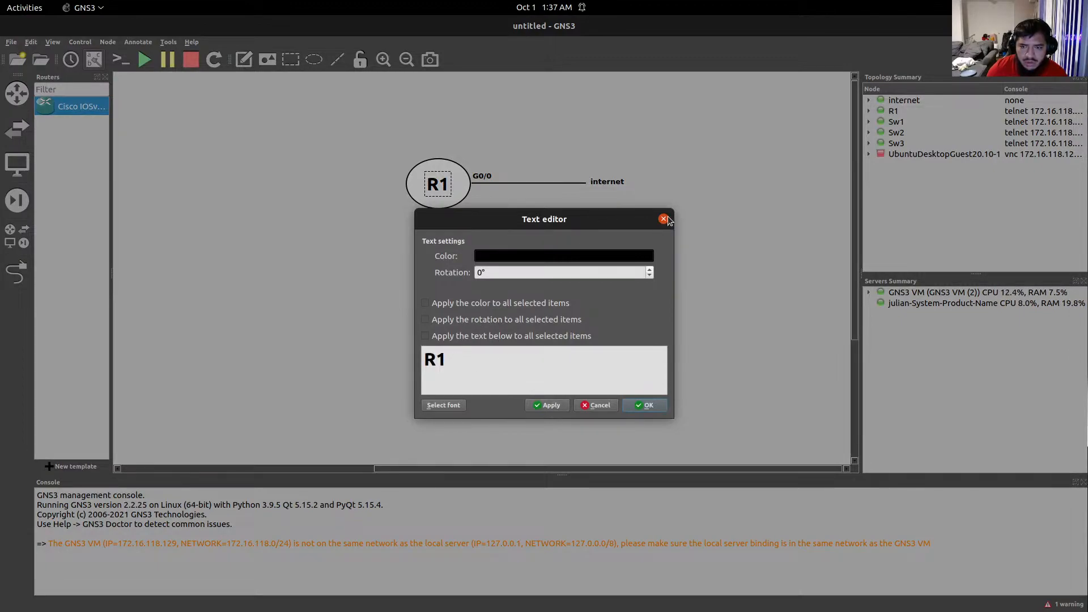
{"action": "left_click", "coordinate": [663, 219]}
Set the SW1 label to a bold 24 pt font and centre it inside the square.
{"action": "right_click", "coordinate": [464, 336]}
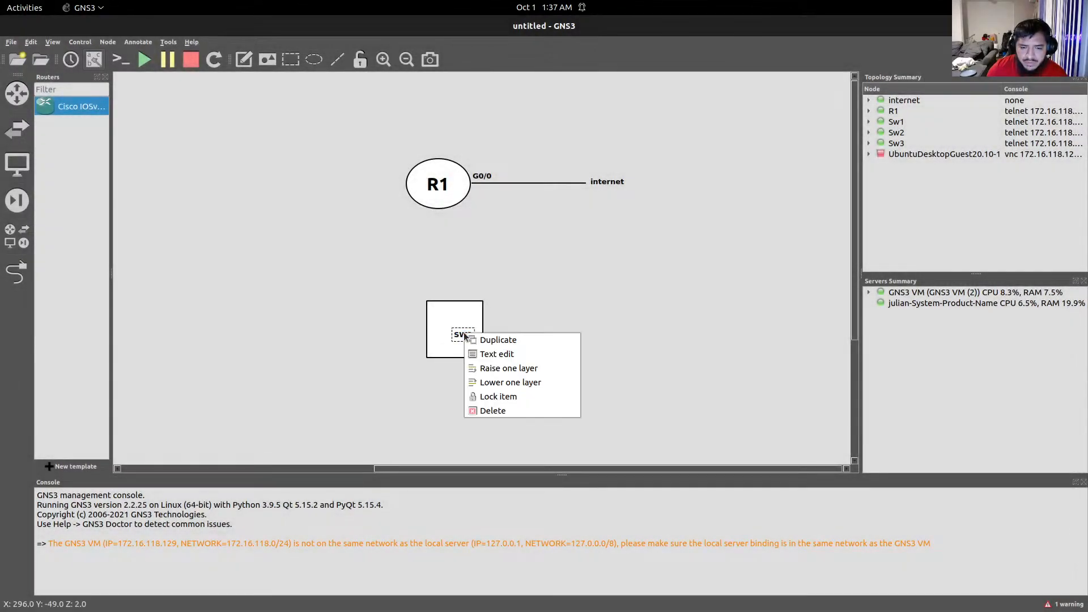
{"action": "left_click", "coordinate": [457, 338]}
{"action": "left_click", "coordinate": [464, 336]}
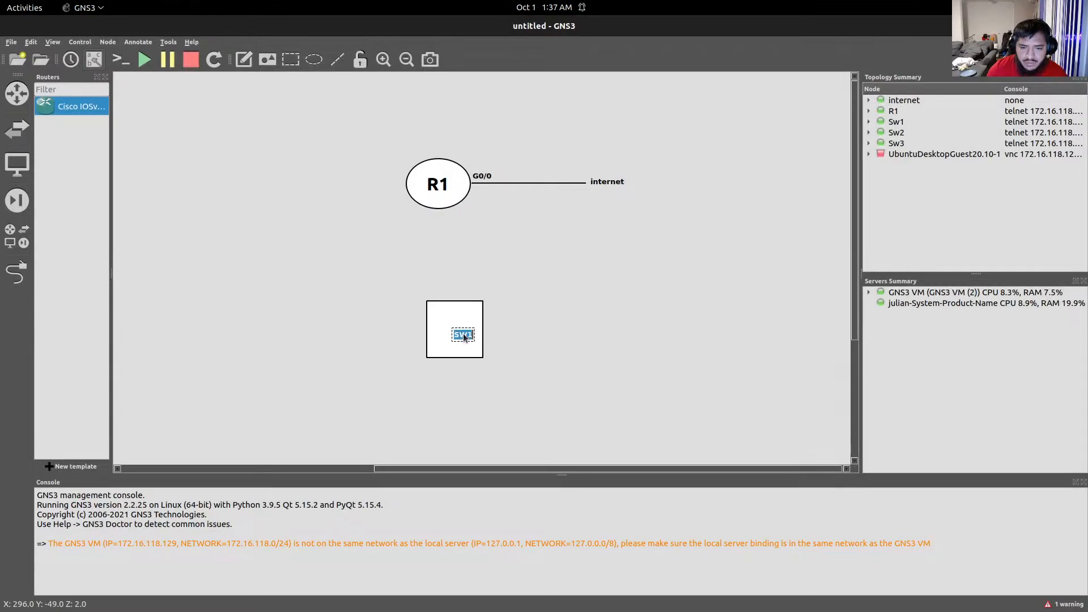
{"action": "right_click", "coordinate": [464, 336]}
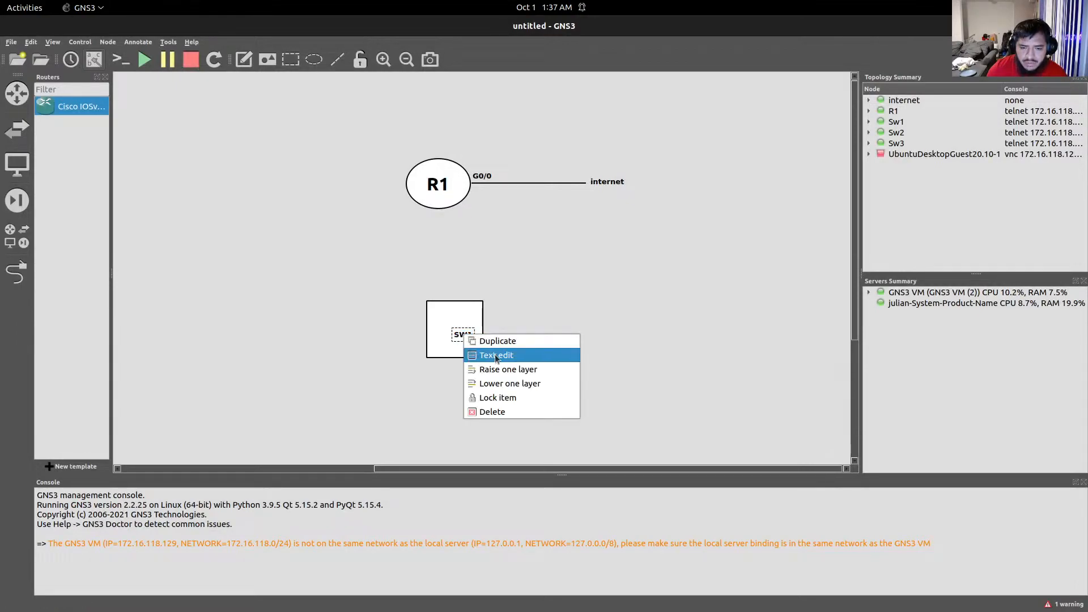
{"action": "left_click", "coordinate": [496, 355]}
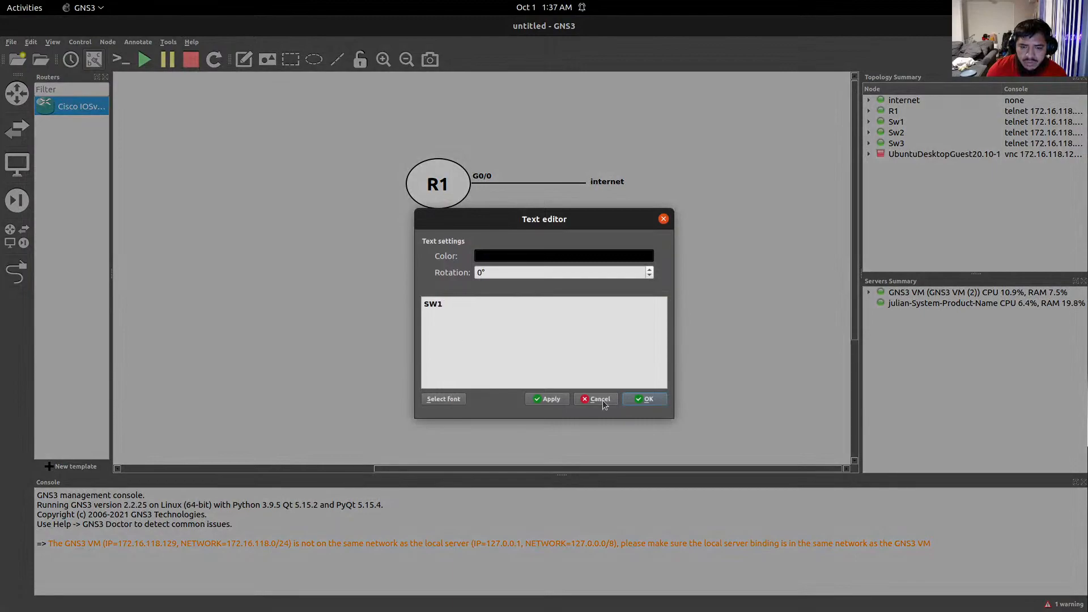
{"action": "left_click", "coordinate": [443, 398]}
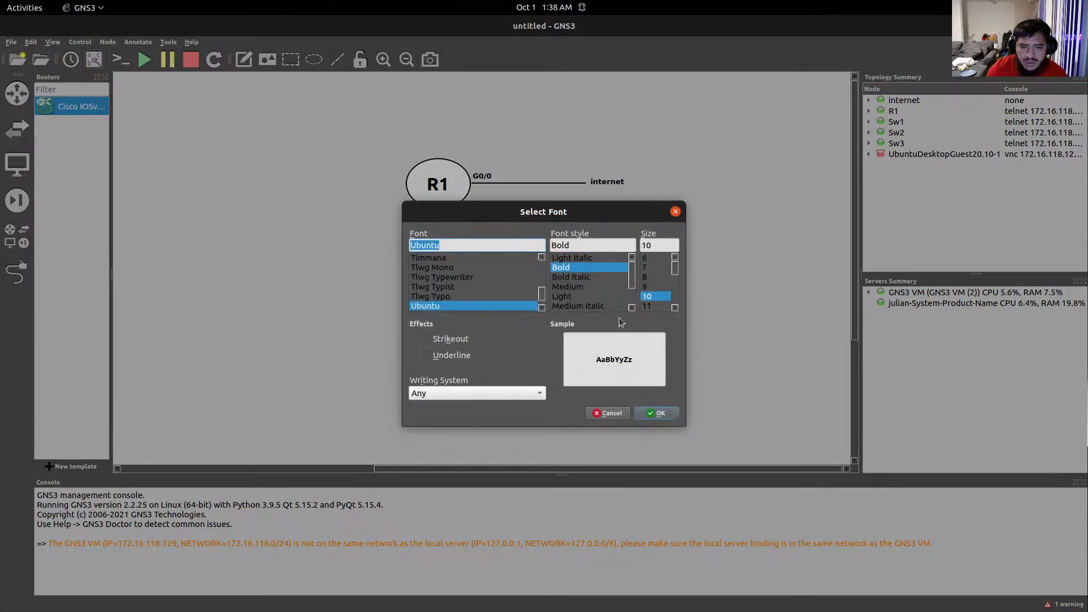
{"action": "scroll", "coordinate": [675, 307], "scroll_direction": "down", "scroll_amount": 2}
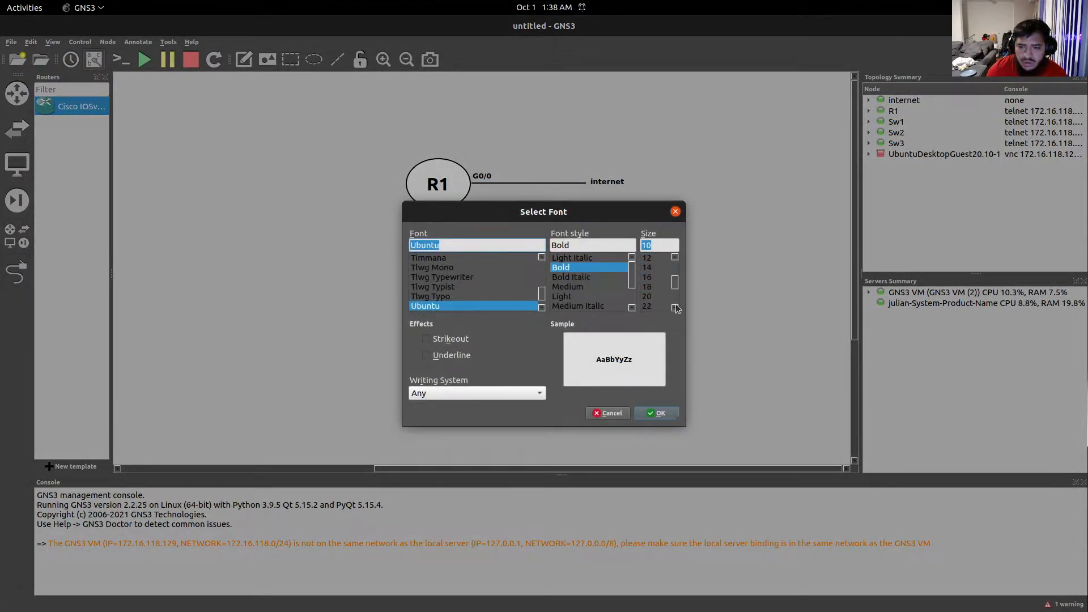
{"action": "left_click", "coordinate": [649, 296]}
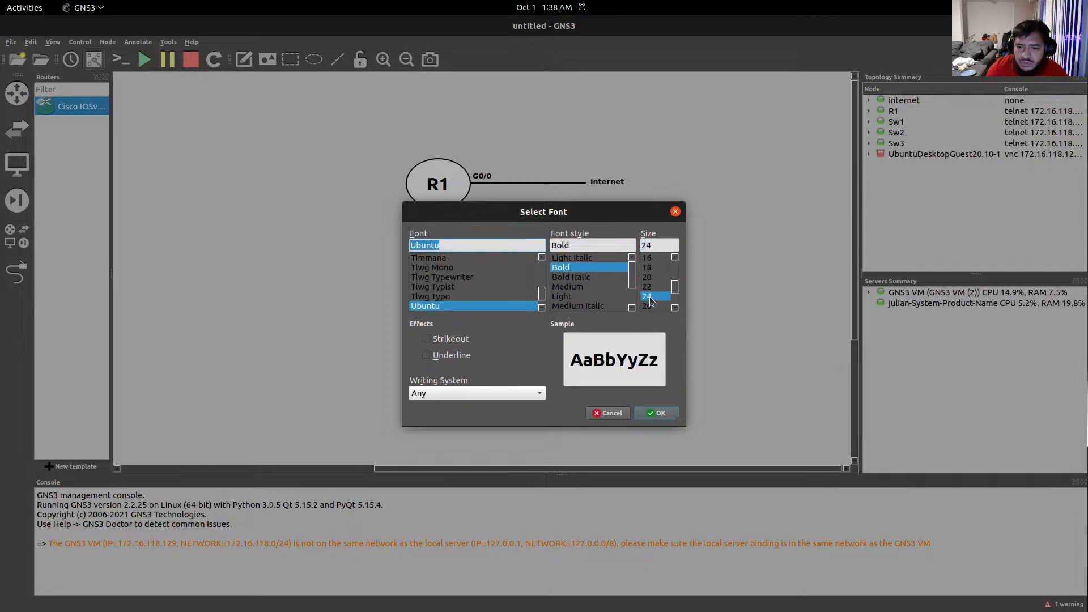
{"action": "left_click", "coordinate": [657, 413]}
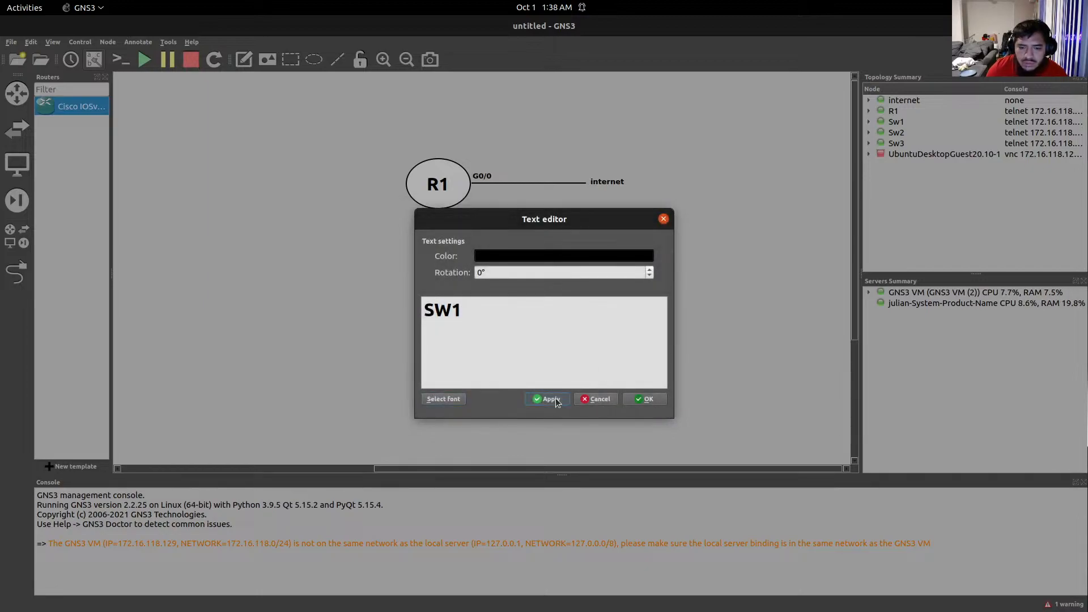
{"action": "left_click", "coordinate": [650, 399]}
{"action": "left_click_drag", "start_coordinate": [481, 339], "coordinate": [455, 272]}
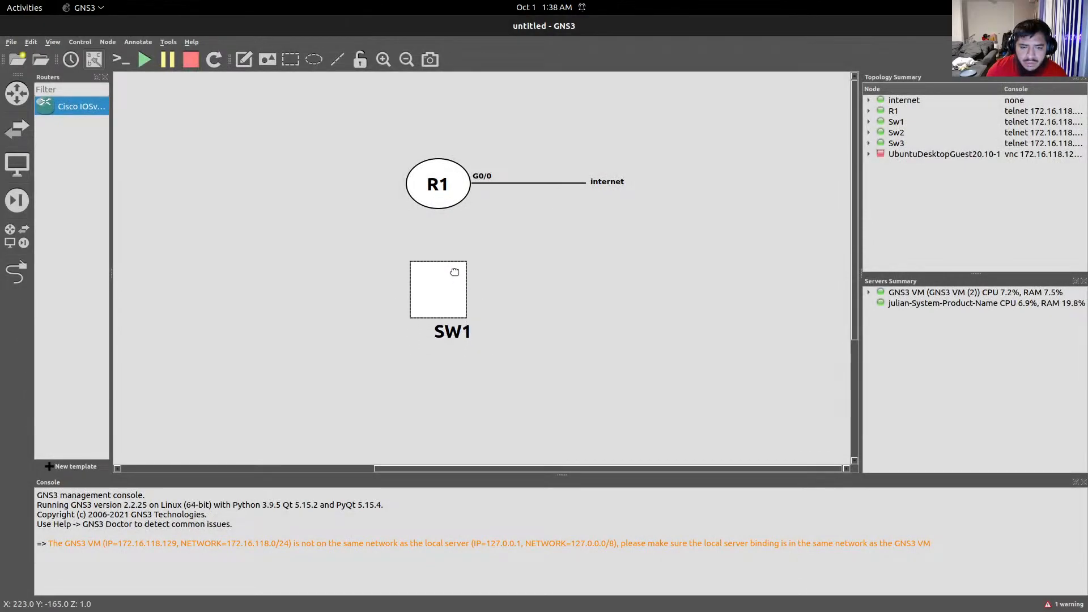
{"action": "left_click_drag", "start_coordinate": [450, 335], "coordinate": [449, 302]}
Draw a line below R1 and rotate it 90° so it stands vertically.
{"action": "left_click", "coordinate": [337, 59]}
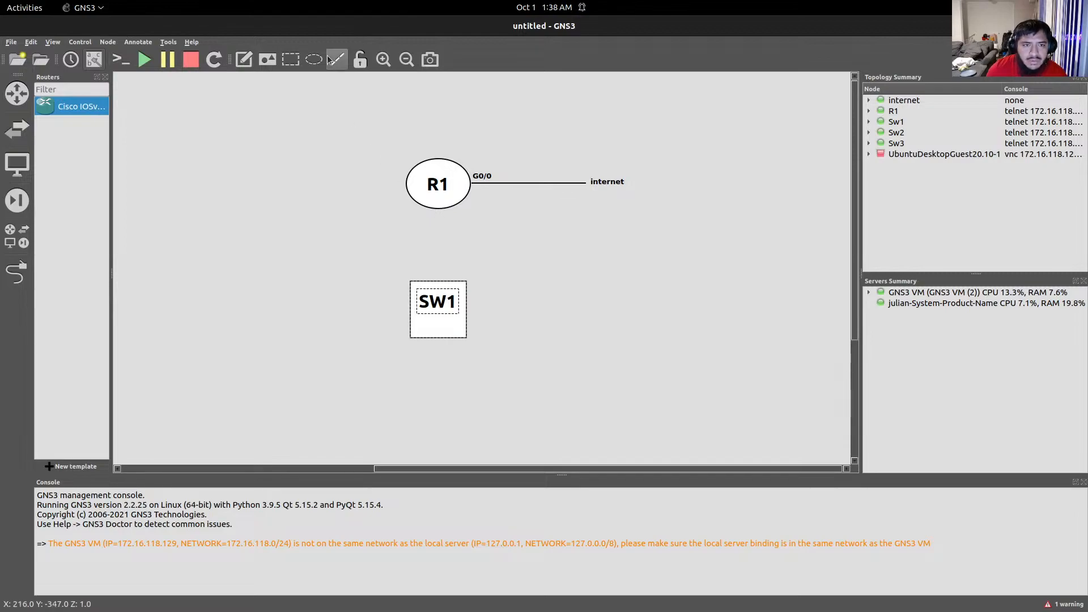
{"action": "left_click", "coordinate": [439, 252]}
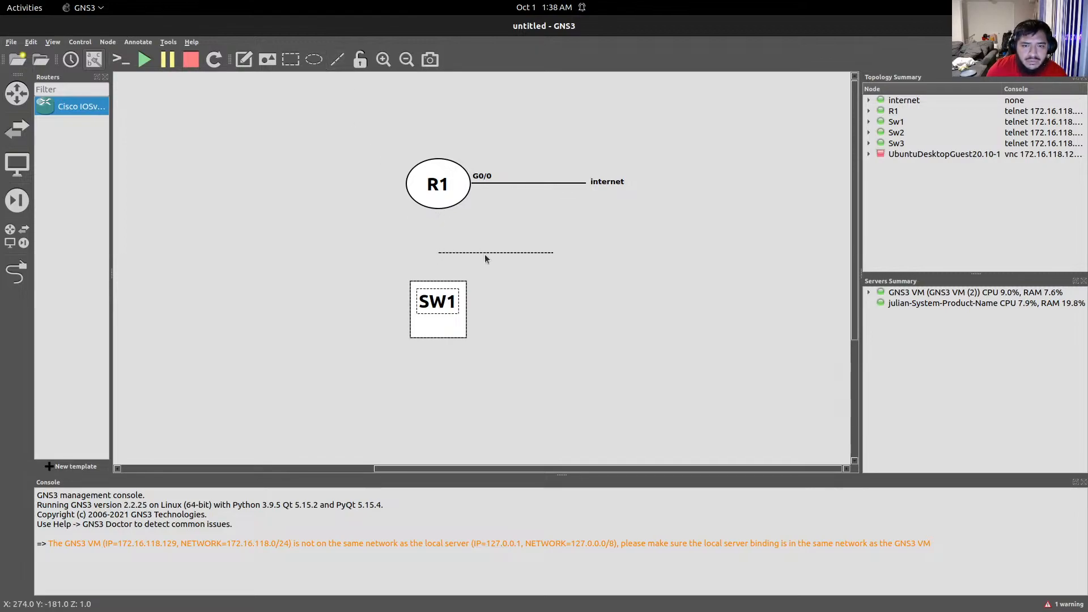
{"action": "left_click_drag", "start_coordinate": [530, 253], "coordinate": [518, 249]}
{"action": "left_click", "coordinate": [507, 251]}
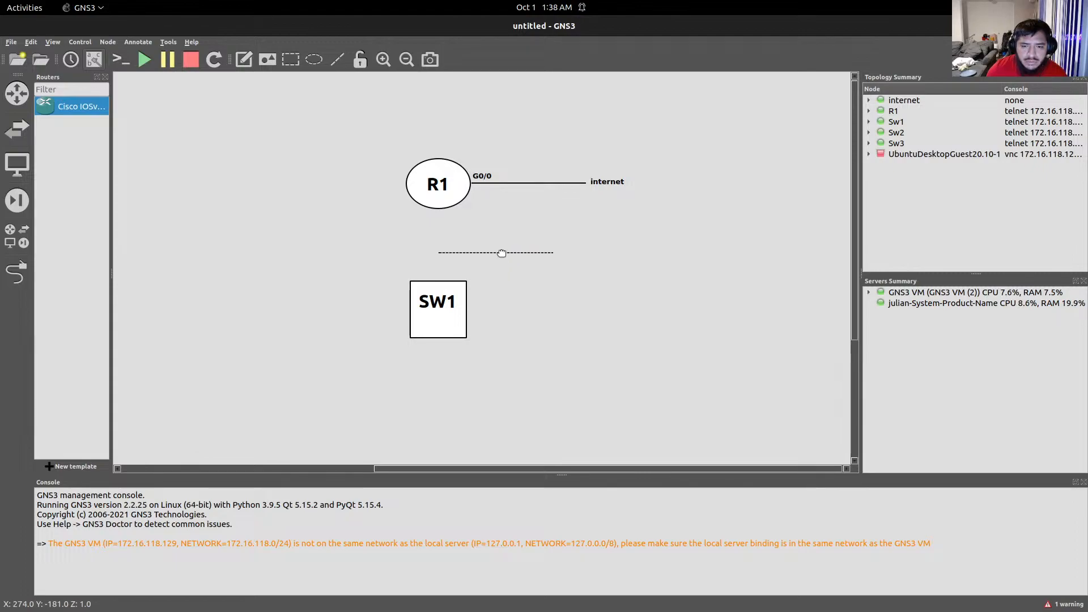
{"action": "right_click", "coordinate": [502, 252]}
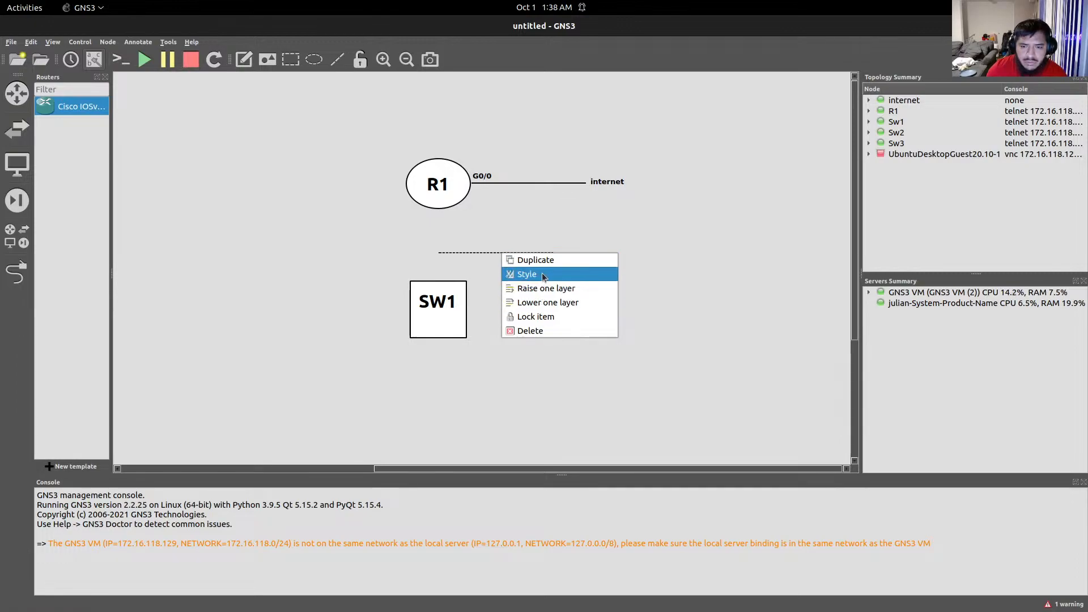
{"action": "left_click", "coordinate": [527, 274]}
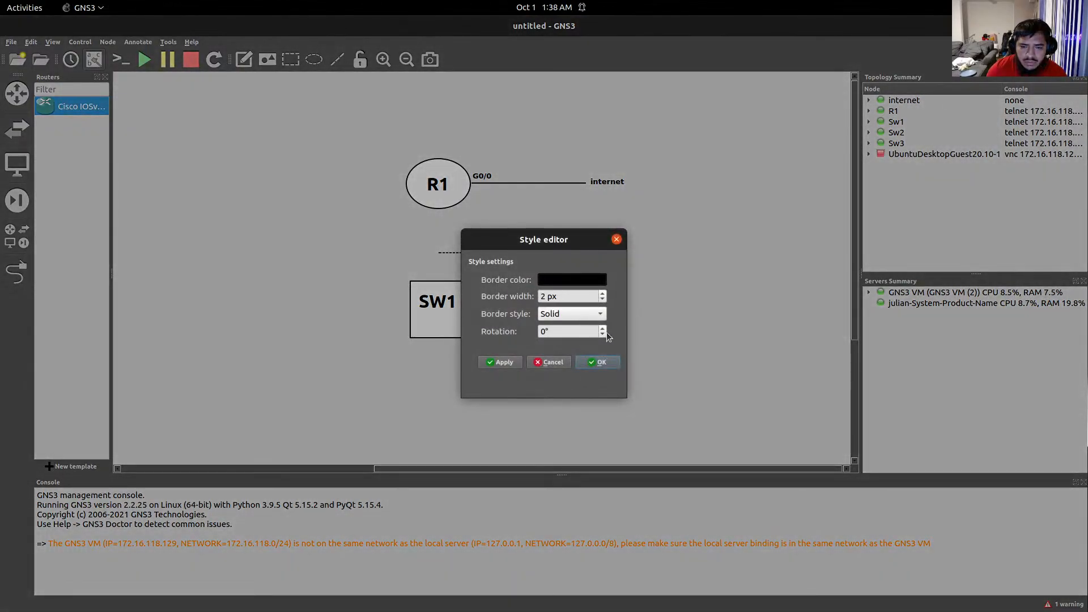
{"action": "double_click", "coordinate": [544, 331]}
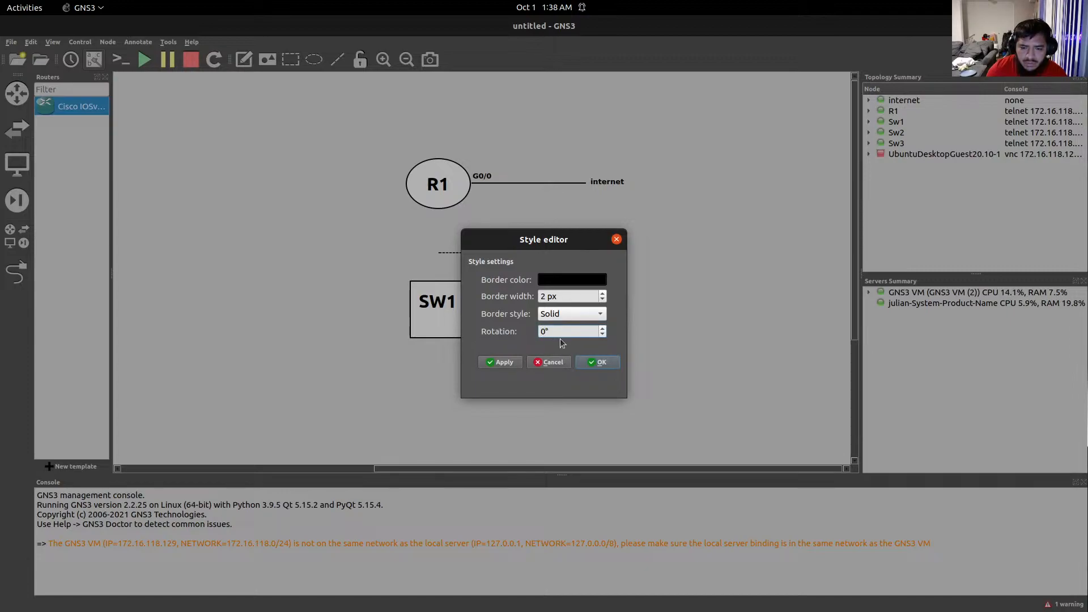
{"action": "type", "text": "9"}
{"action": "key", "text": "Return"}
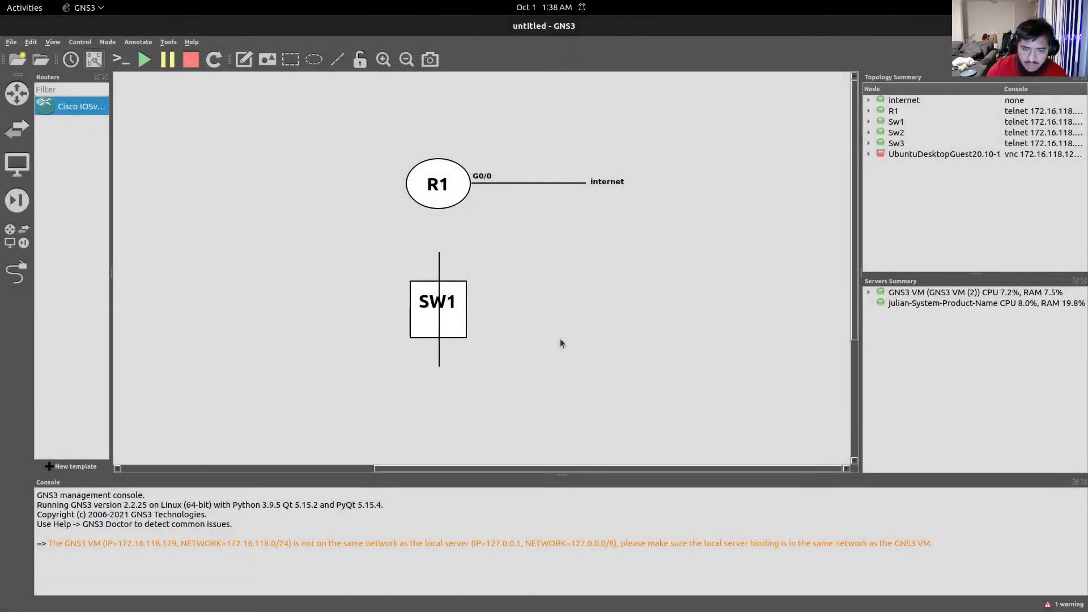
Move the vertical line to the right of SW1, keeping its solid border style.
{"action": "left_click_drag", "start_coordinate": [439, 272], "coordinate": [532, 238]}
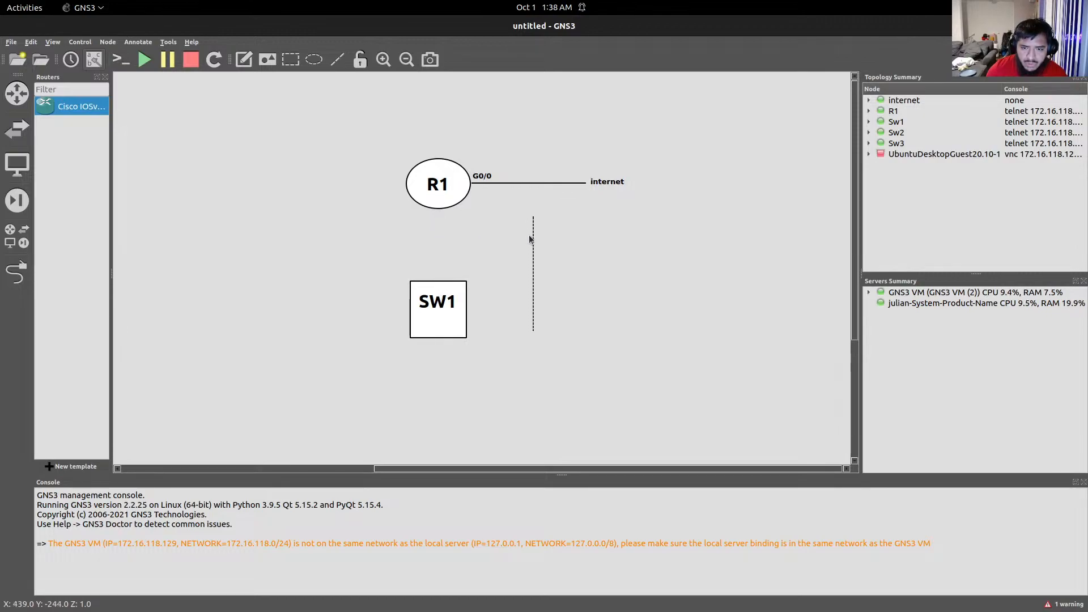
{"action": "right_click", "coordinate": [533, 237]}
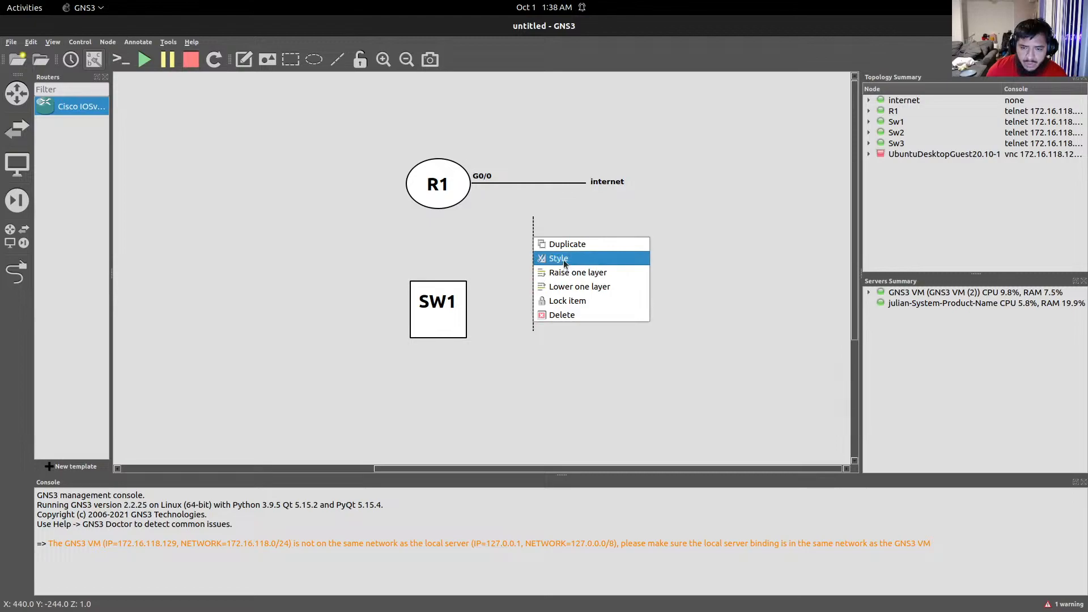
{"action": "left_click", "coordinate": [563, 259]}
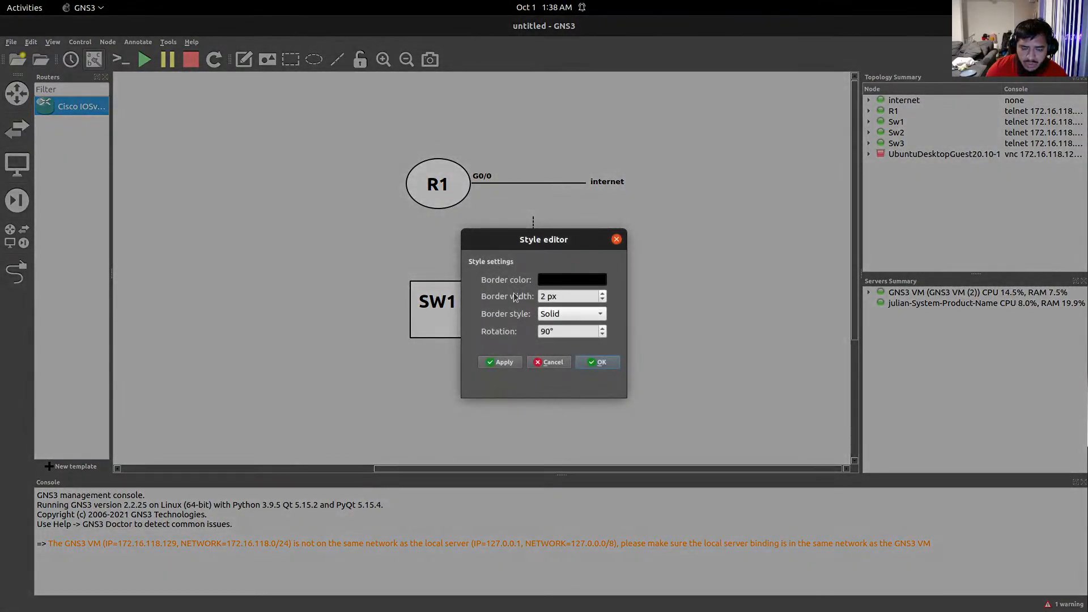
{"action": "left_click", "coordinate": [601, 314]}
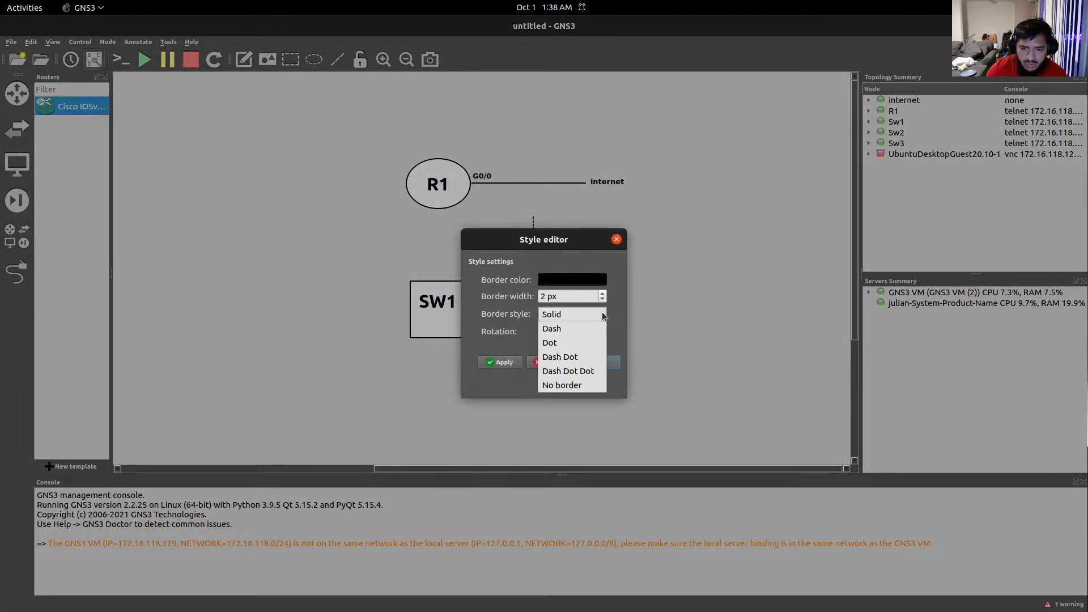
{"action": "left_click", "coordinate": [601, 314]}
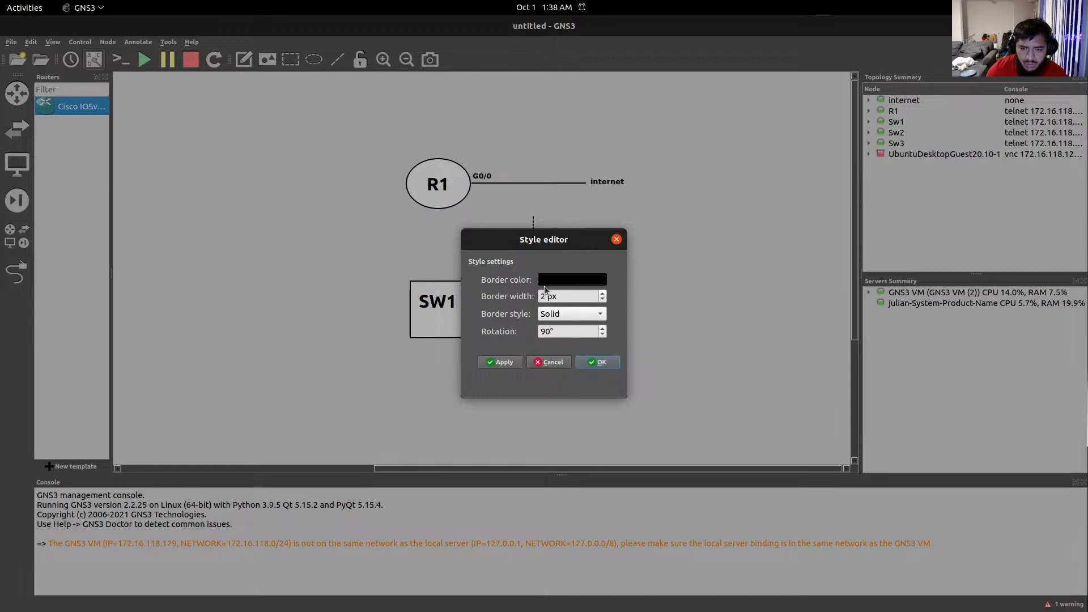
{"action": "left_click", "coordinate": [616, 240]}
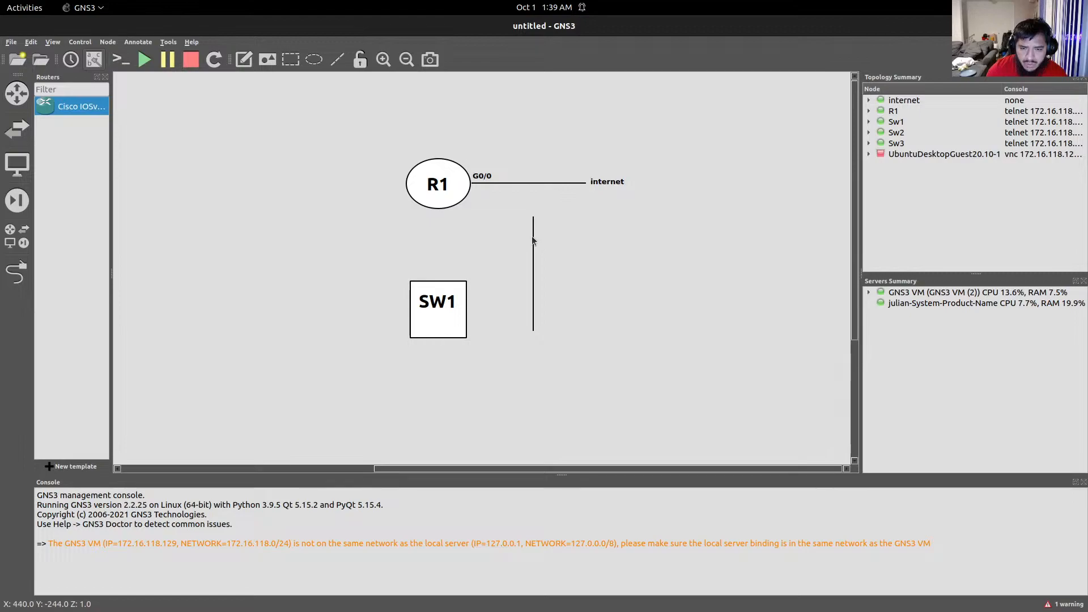
Delete the slanted line and draw a new vertical line right of the internet link.
{"action": "mouse_move", "coordinate": [532, 224]}
{"action": "left_mouse_down"}
{"action": "mouse_move", "coordinate": [521, 238]}
{"action": "mouse_move", "coordinate": [538, 239]}
{"action": "mouse_move", "coordinate": [559, 204]}
{"action": "mouse_move", "coordinate": [502, 188]}
{"action": "mouse_move", "coordinate": [525, 287]}
{"action": "mouse_move", "coordinate": [569, 227]}
{"action": "mouse_move", "coordinate": [603, 225]}
{"action": "mouse_move", "coordinate": [571, 284]}
{"action": "mouse_move", "coordinate": [628, 237]}
{"action": "mouse_move", "coordinate": [675, 241]}
{"action": "mouse_move", "coordinate": [687, 270]}
{"action": "mouse_move", "coordinate": [675, 287]}
{"action": "mouse_move", "coordinate": [648, 209]}
{"action": "mouse_move", "coordinate": [676, 198]}
{"action": "mouse_move", "coordinate": [689, 223]}
{"action": "mouse_move", "coordinate": [713, 219]}
{"action": "left_mouse_up"}
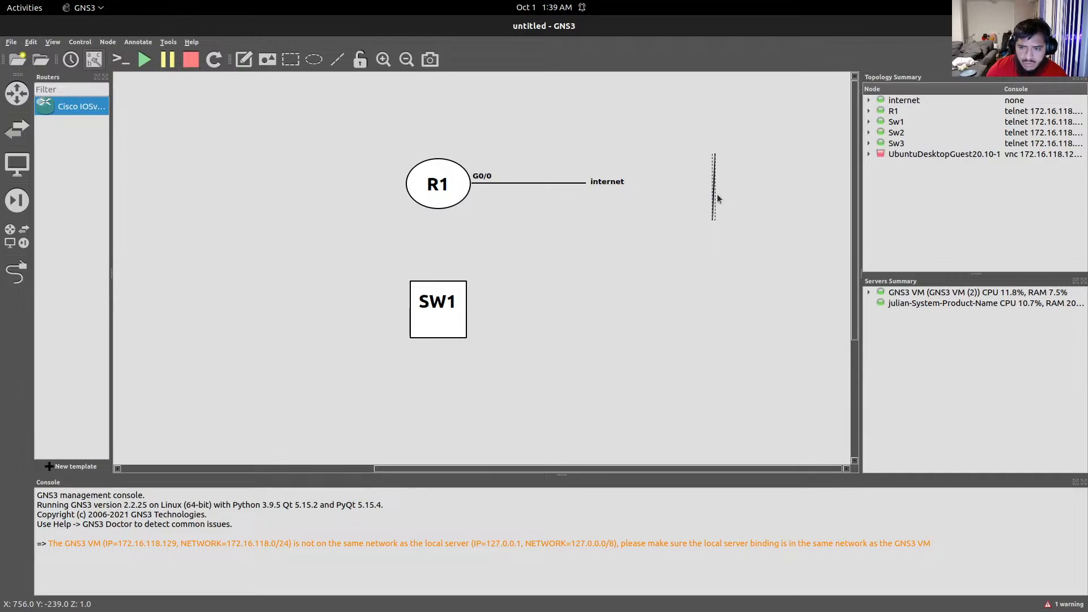
{"action": "key", "text": "Delete"}
{"action": "mouse_move", "coordinate": [712, 220]}
{"action": "left_mouse_down"}
{"action": "mouse_move", "coordinate": [712, 160]}
{"action": "mouse_move", "coordinate": [671, 204]}
{"action": "mouse_move", "coordinate": [720, 175]}
{"action": "mouse_move", "coordinate": [712, 151]}
{"action": "left_mouse_up"}
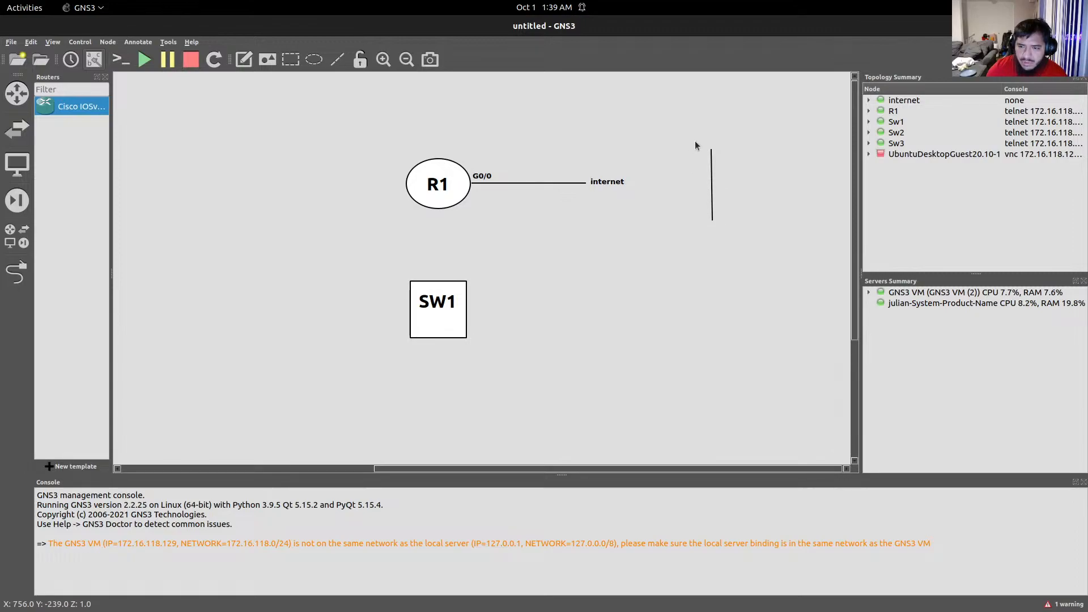
{"action": "left_click", "coordinate": [712, 170]}
{"action": "left_click_drag", "start_coordinate": [696, 142], "coordinate": [721, 219]}
Duplicate the vertical line and stretch the copy into a long diagonal toward SW1.
{"action": "right_click", "coordinate": [713, 187]}
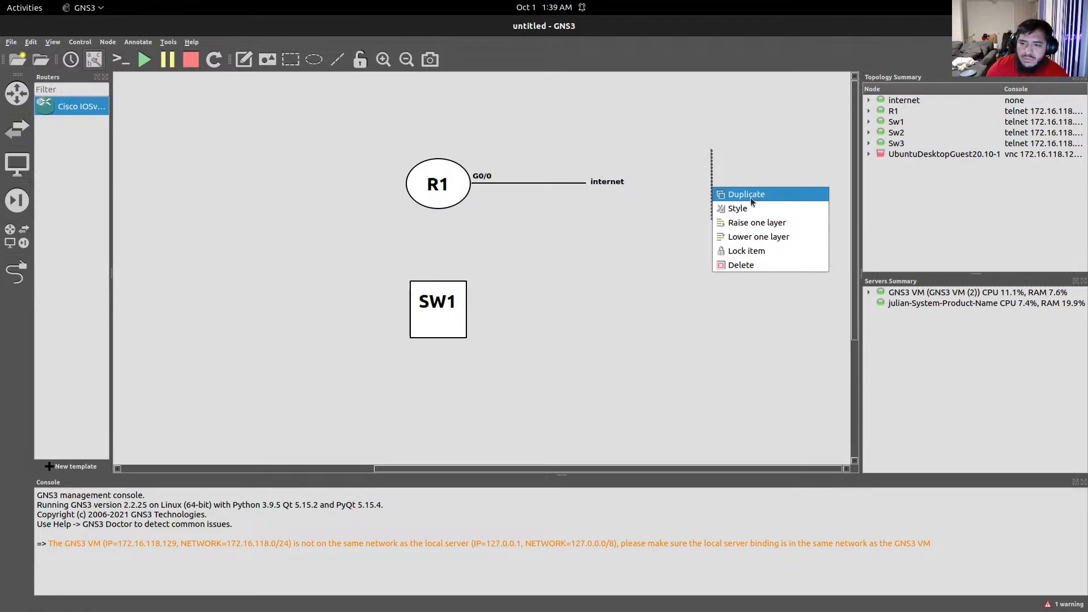
{"action": "left_click", "coordinate": [695, 234]}
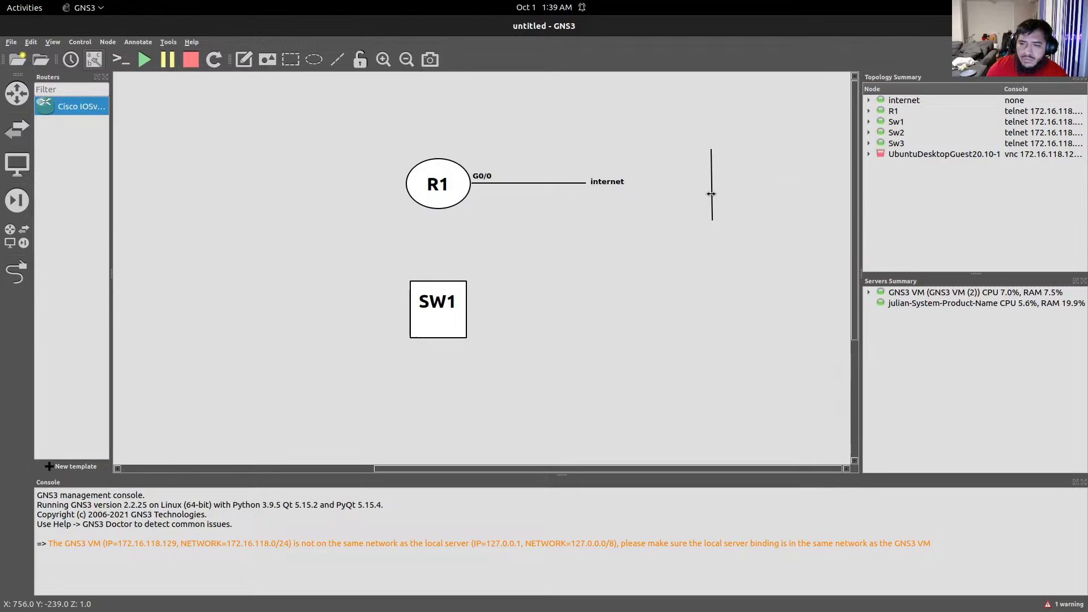
{"action": "left_click_drag", "start_coordinate": [691, 132], "coordinate": [722, 202]}
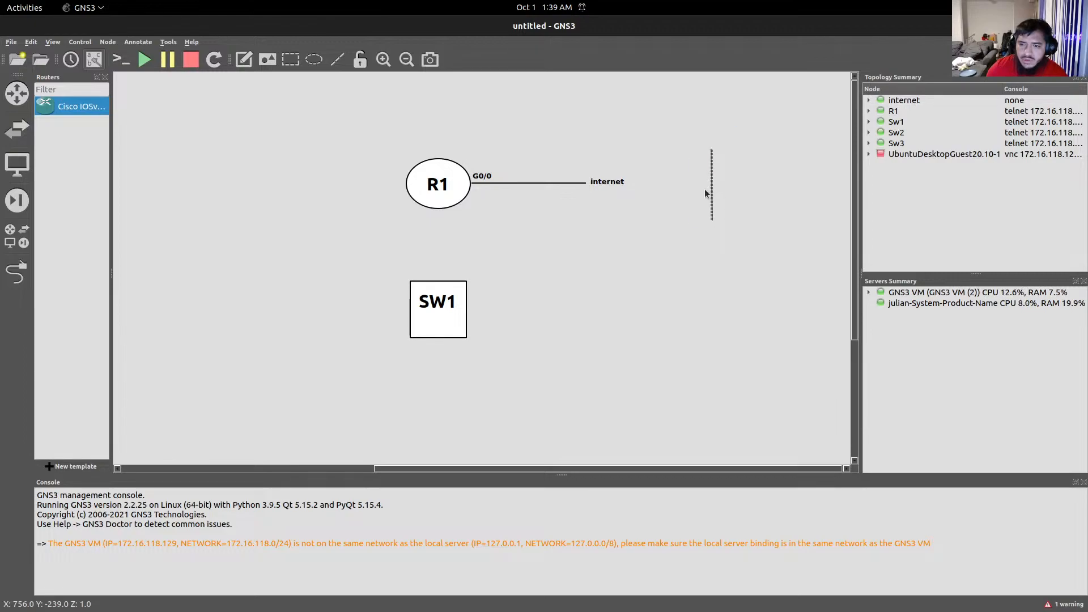
{"action": "right_click", "coordinate": [711, 187]}
{"action": "left_click", "coordinate": [724, 194]}
{"action": "left_click_drag", "start_coordinate": [712, 197], "coordinate": [528, 258]}
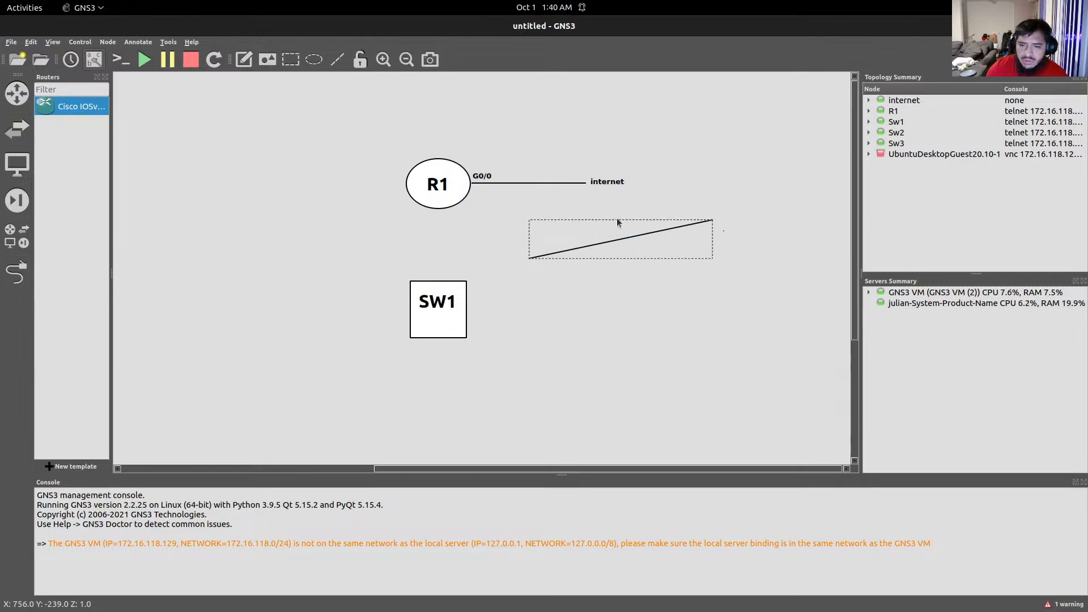
Replace the slanted line with a new vertical line where R1 and SW1 will connect.
{"action": "right_click", "coordinate": [563, 231]}
{"action": "left_click", "coordinate": [637, 324]}
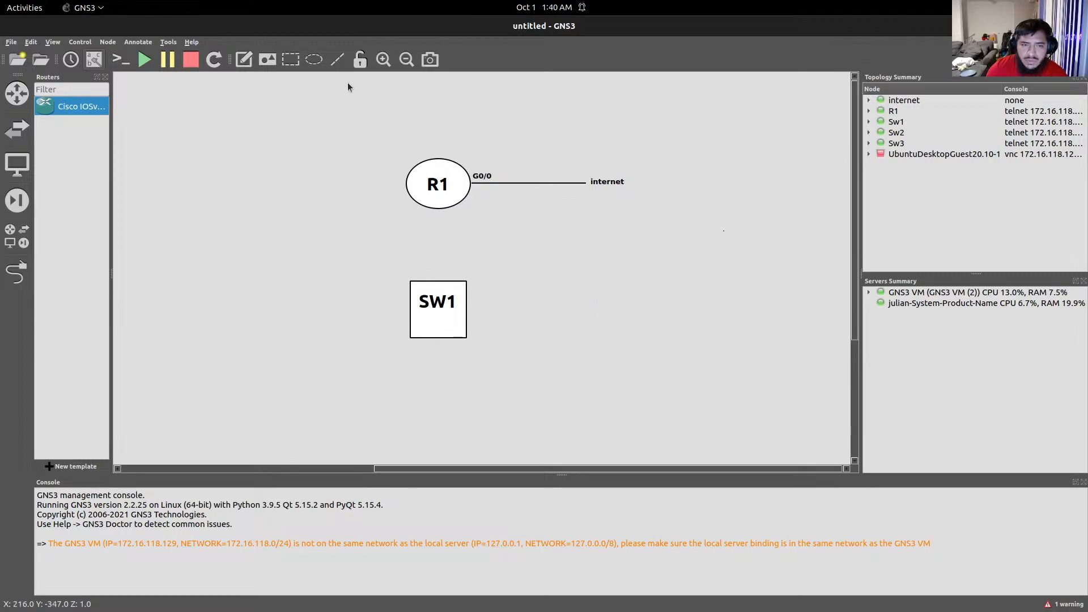
{"action": "left_click", "coordinate": [337, 59]}
{"action": "left_click_drag", "start_coordinate": [525, 244], "coordinate": [639, 244]}
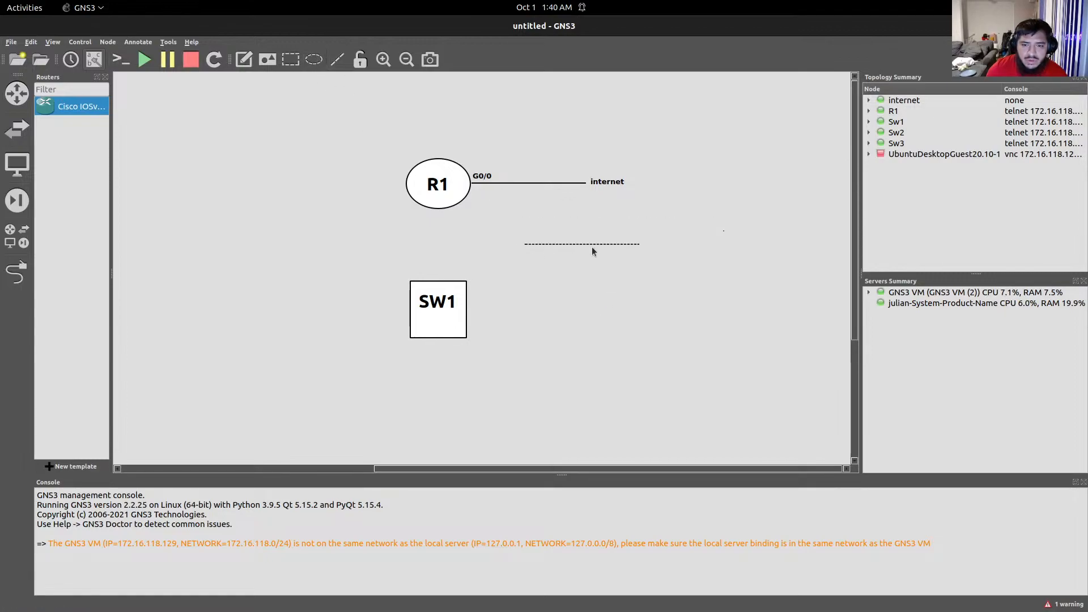
{"action": "left_click", "coordinate": [607, 248]}
{"action": "right_click", "coordinate": [607, 243]}
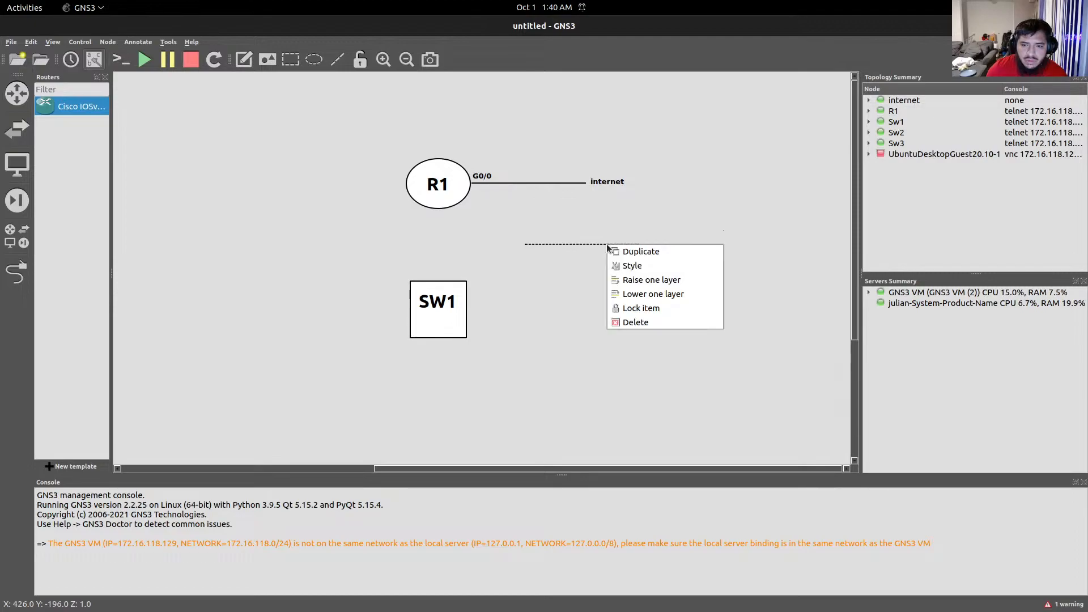
{"action": "left_click", "coordinate": [595, 257]}
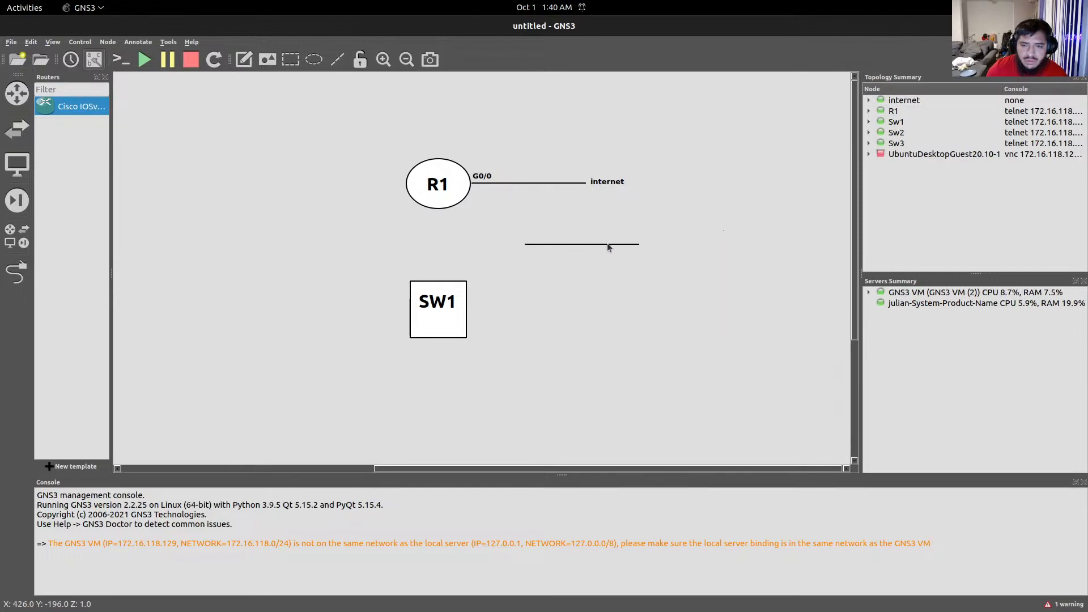
{"action": "left_click_drag", "start_coordinate": [607, 243], "coordinate": [472, 243]}
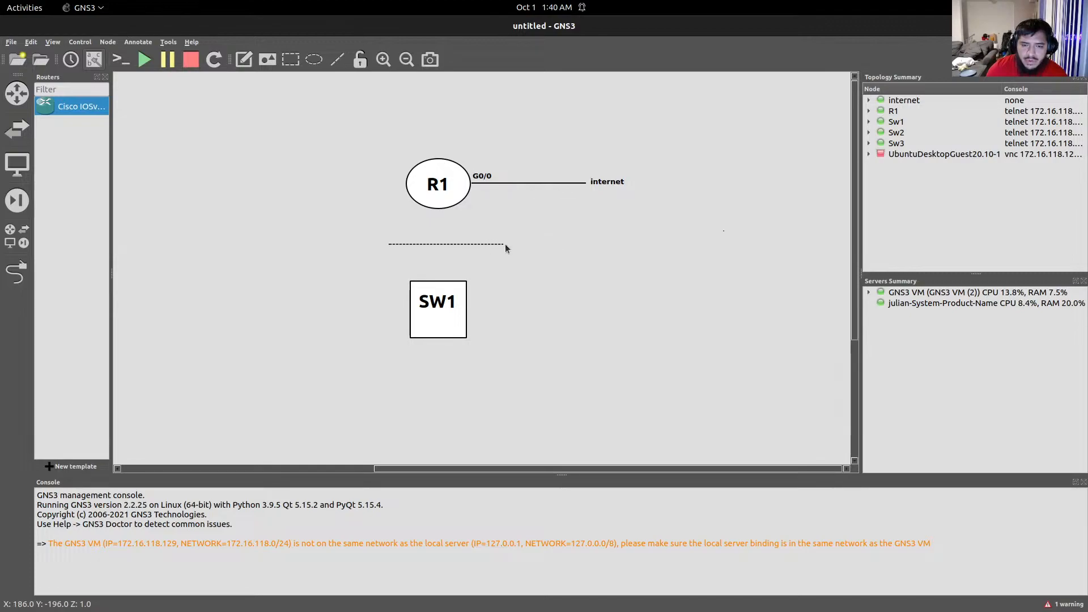
{"action": "left_click_drag", "start_coordinate": [500, 244], "coordinate": [388, 163]}
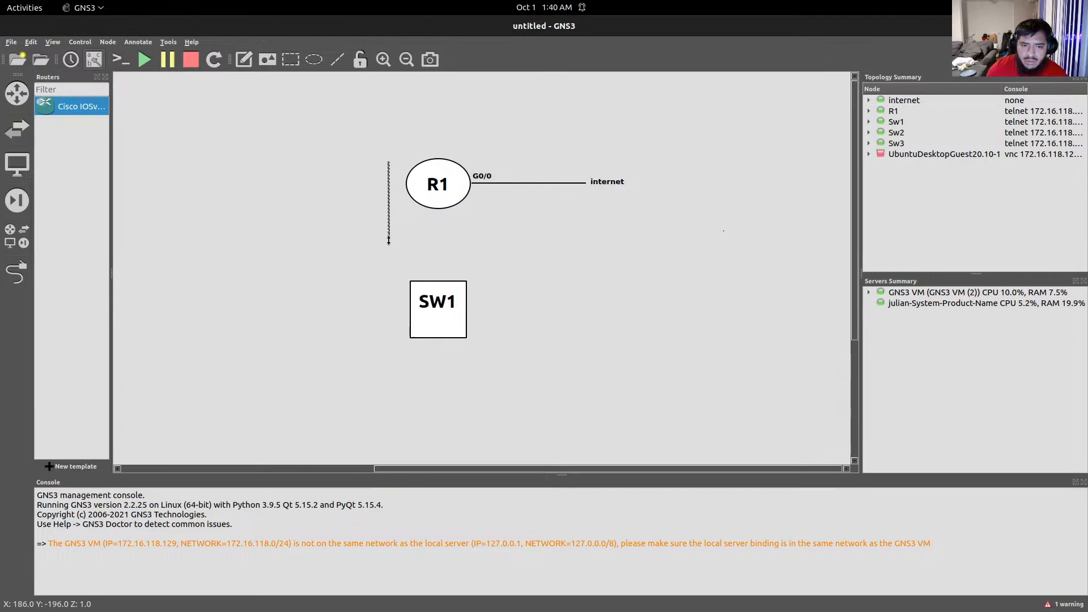
{"action": "left_click_drag", "start_coordinate": [389, 240], "coordinate": [387, 179]}
Put R1 and SW1 on the line's ends, centre their labels, and reattach the G0/0 internet link.
{"action": "left_click_drag", "start_coordinate": [441, 171], "coordinate": [393, 141]}
{"action": "left_click_drag", "start_coordinate": [435, 184], "coordinate": [392, 159]}
{"action": "left_click_drag", "start_coordinate": [442, 286], "coordinate": [395, 250]}
{"action": "left_click_drag", "start_coordinate": [440, 306], "coordinate": [395, 275]}
{"action": "left_click_drag", "start_coordinate": [520, 183], "coordinate": [469, 149]}
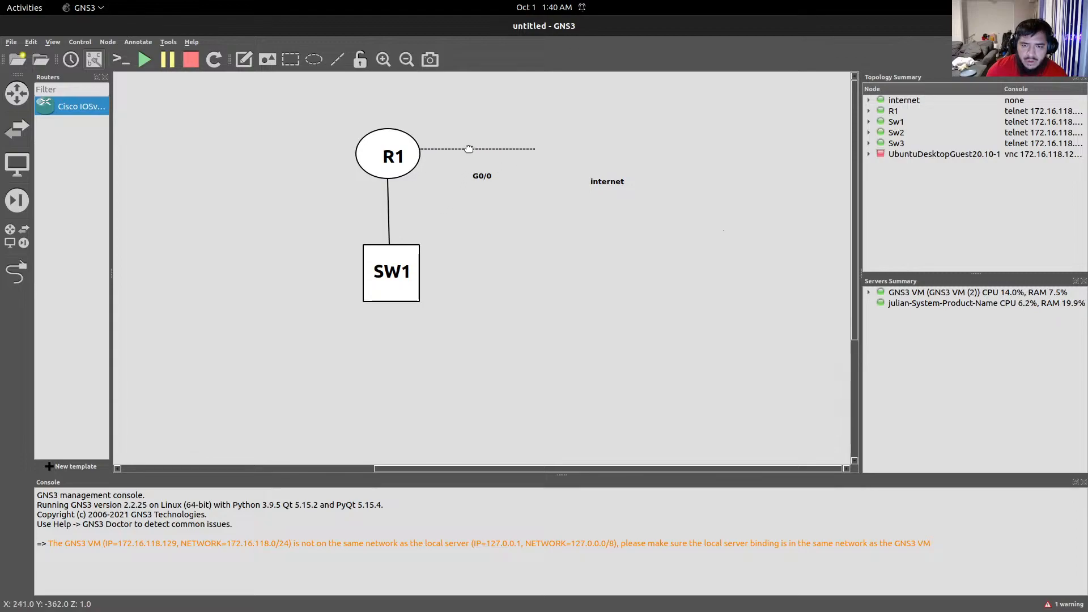
{"action": "left_click_drag", "start_coordinate": [609, 182], "coordinate": [556, 152]}
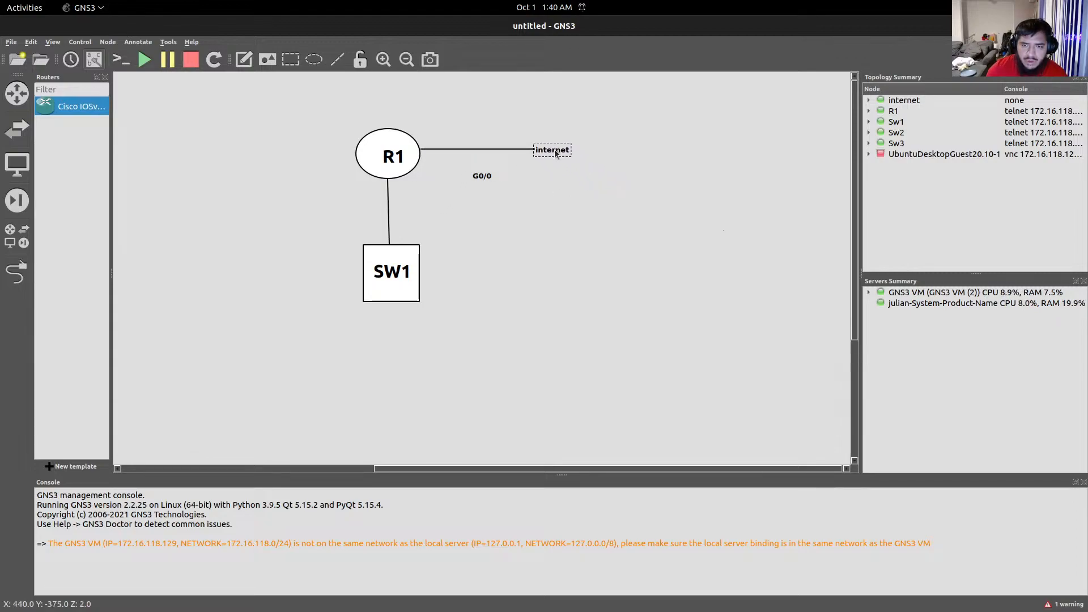
{"action": "left_click_drag", "start_coordinate": [482, 176], "coordinate": [394, 154]}
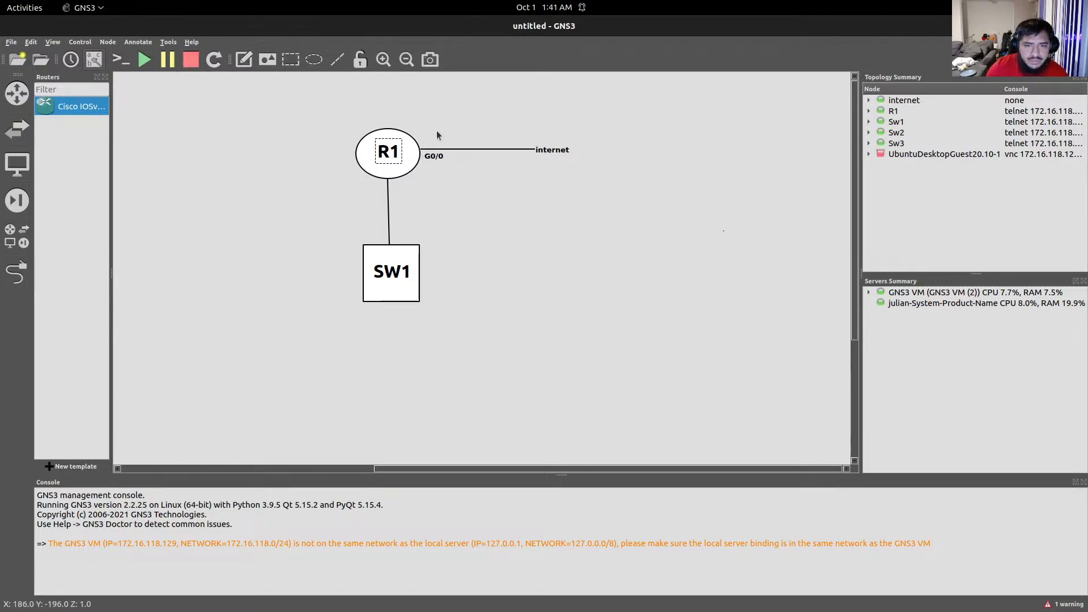
Add a 'G0/1' note below R1 on the R1–SW1 link.
{"action": "left_click", "coordinate": [645, 601]}
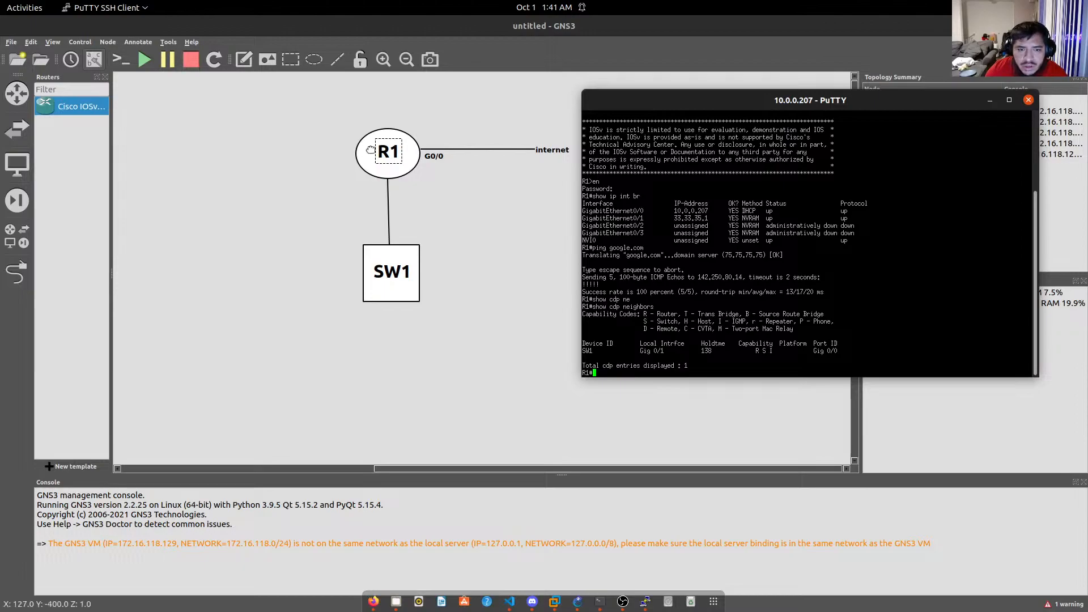
{"action": "left_click", "coordinate": [243, 58]}
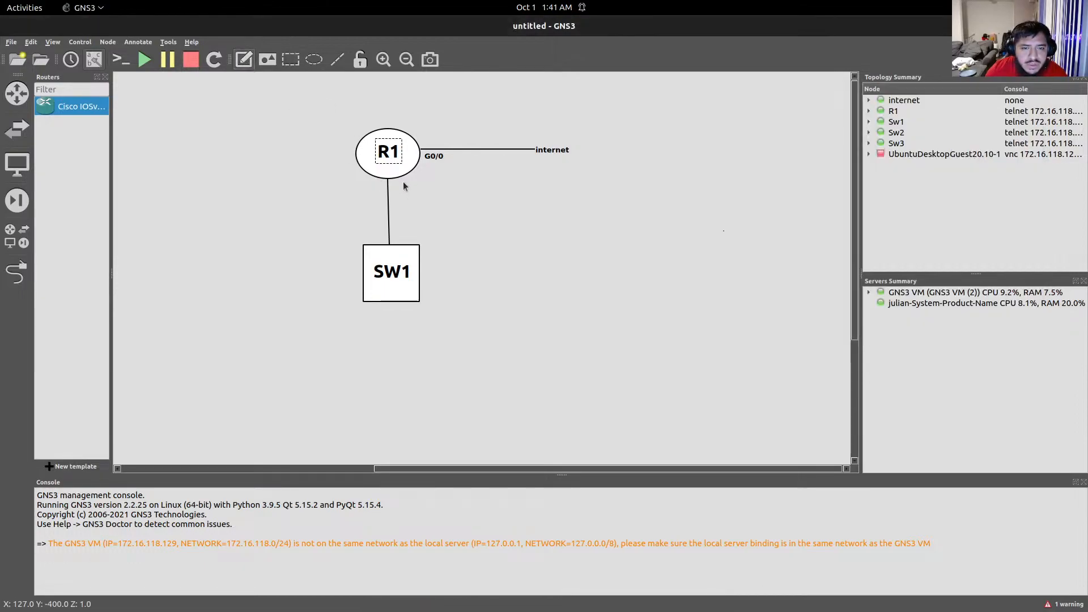
{"action": "left_click", "coordinate": [400, 182]}
{"action": "type", "text": "G)/1"}
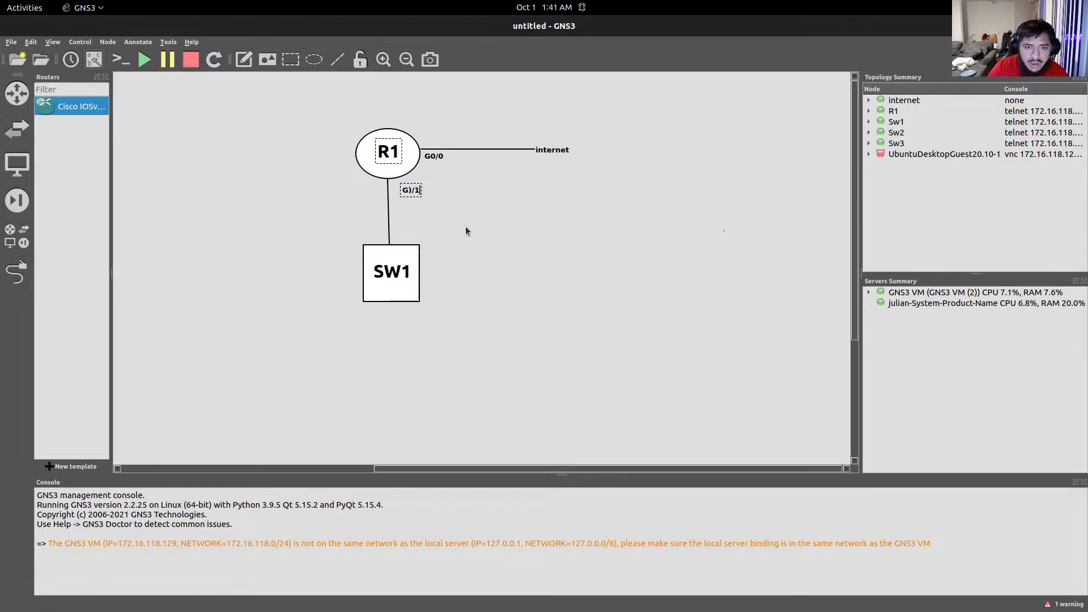
{"action": "key", "text": "Left"}
{"action": "key", "text": "Left"}
{"action": "key", "text": "BackSpace"}
{"action": "type", "text": "0"}
{"action": "left_click_drag", "start_coordinate": [415, 191], "coordinate": [400, 185]}
{"action": "left_click", "coordinate": [440, 201]}
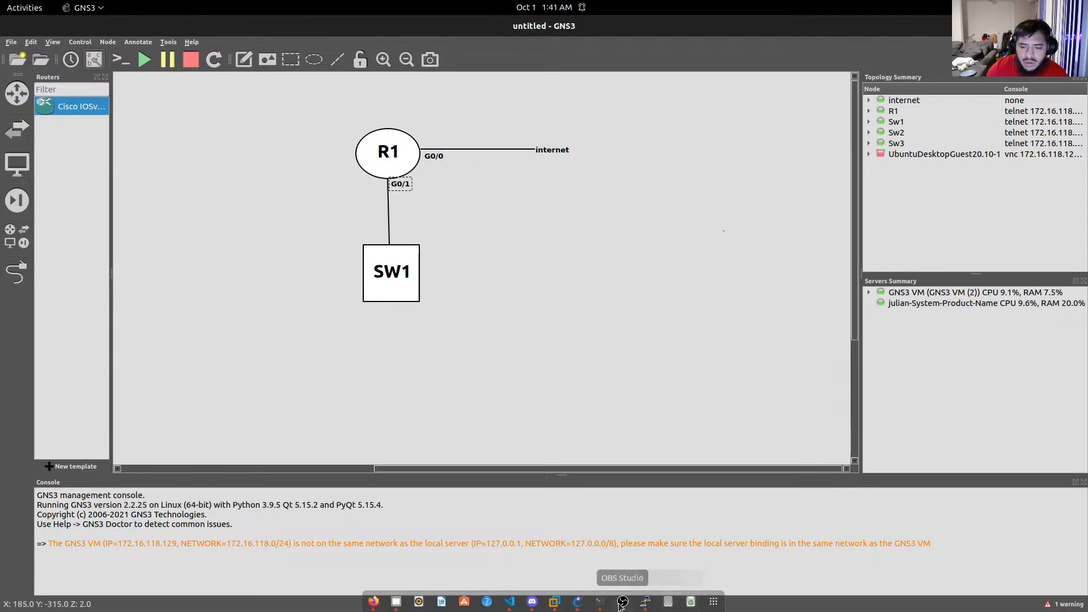
Confirm SW1's port Gig 0/0 in CDP, then duplicate the note beside SW1 as 'G0/0'.
{"action": "left_click", "coordinate": [645, 601]}
{"action": "left_click_drag", "start_coordinate": [838, 350], "coordinate": [812, 350]}
{"action": "left_click", "coordinate": [399, 190]}
{"action": "right_click", "coordinate": [398, 186]}
{"action": "left_click", "coordinate": [419, 190]}
{"action": "left_click_drag", "start_coordinate": [414, 195], "coordinate": [413, 244]}
{"action": "double_click", "coordinate": [403, 238]}
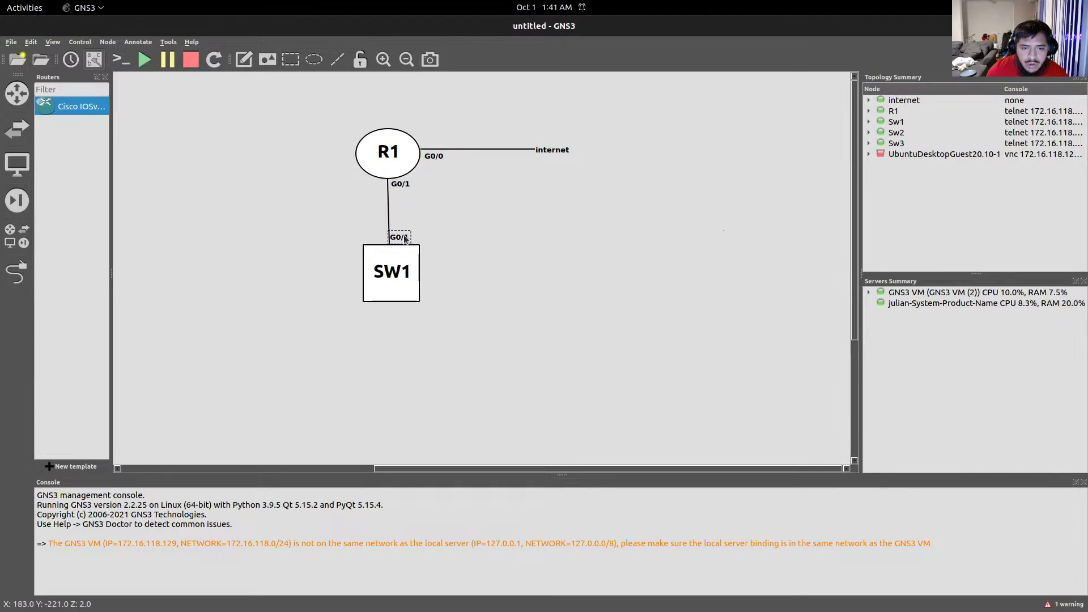
{"action": "left_click", "coordinate": [404, 239]}
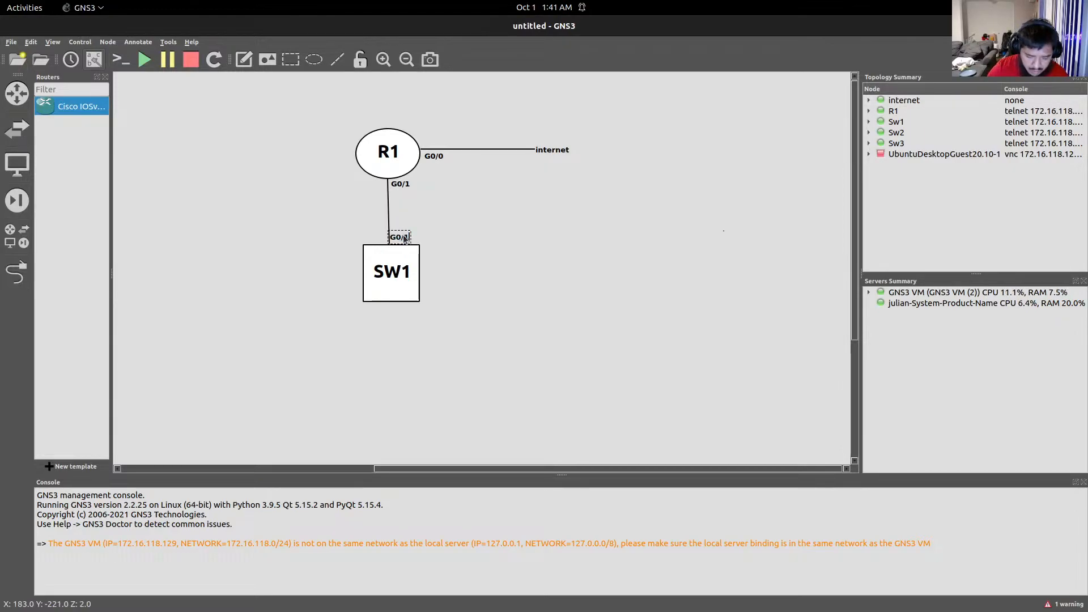
{"action": "key", "text": "BackSpace"}
{"action": "type", "text": "0"}
{"action": "left_click", "coordinate": [426, 243]}
{"action": "left_click_drag", "start_coordinate": [403, 235], "coordinate": [408, 234]}
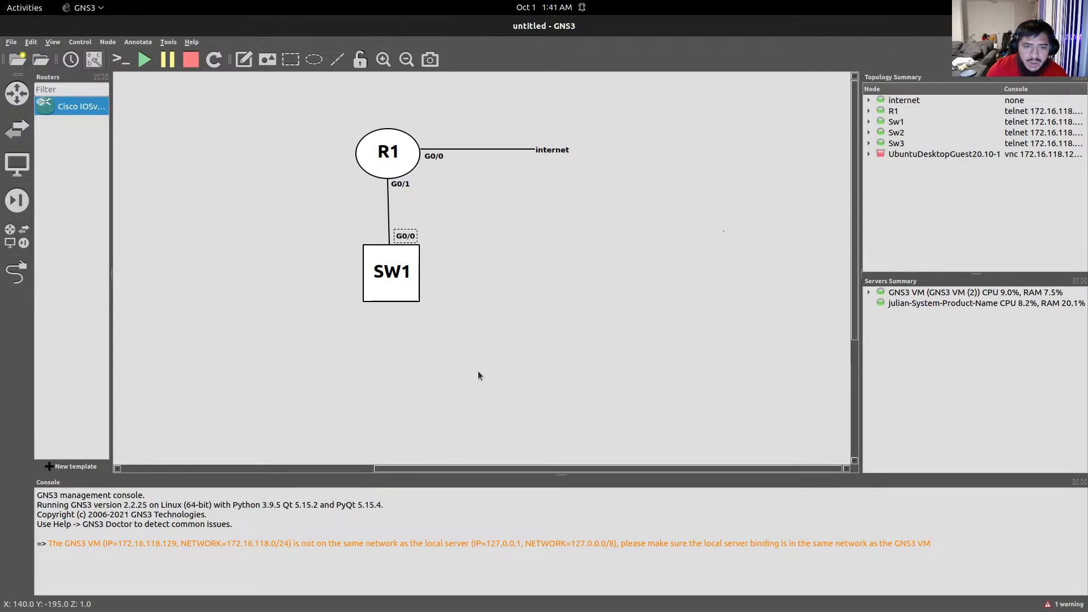
{"action": "left_click", "coordinate": [645, 602]}
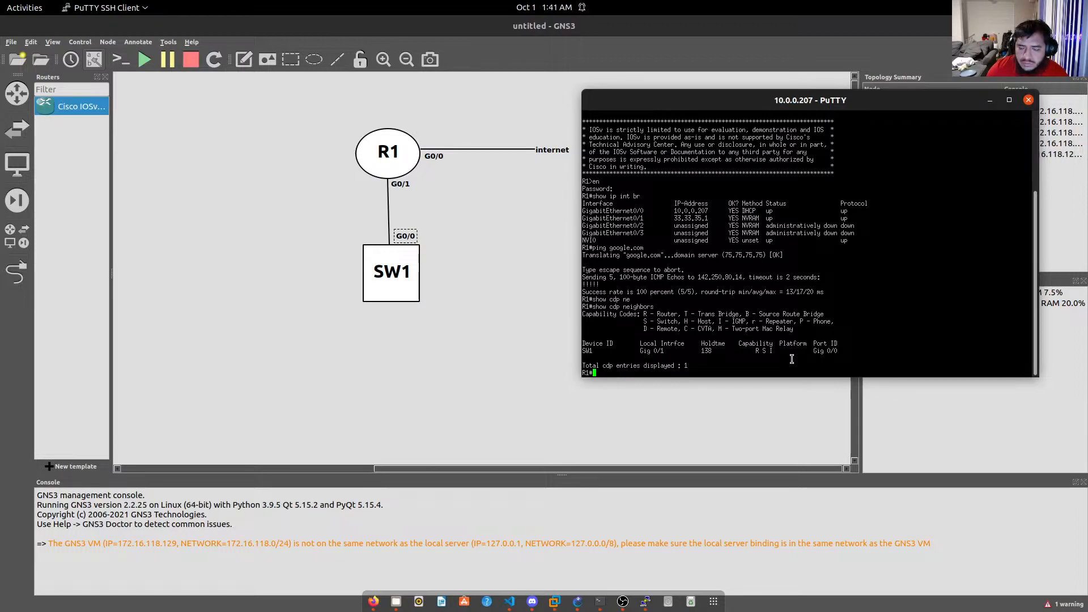
Highlight the CDP header and SW1 rows in R1's session, then clear the selection.
{"action": "left_click_drag", "start_coordinate": [839, 356], "coordinate": [689, 344]}
{"action": "left_click", "coordinate": [691, 347]}
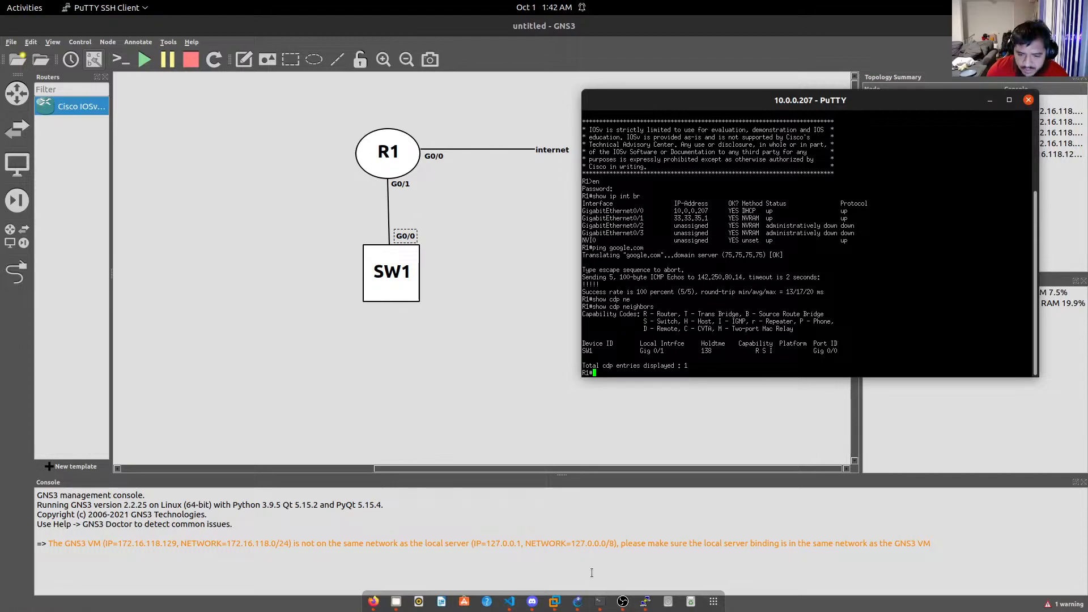
Enter global configuration on SW1 and enable ip domain lookup.
{"action": "left_click", "coordinate": [598, 602]}
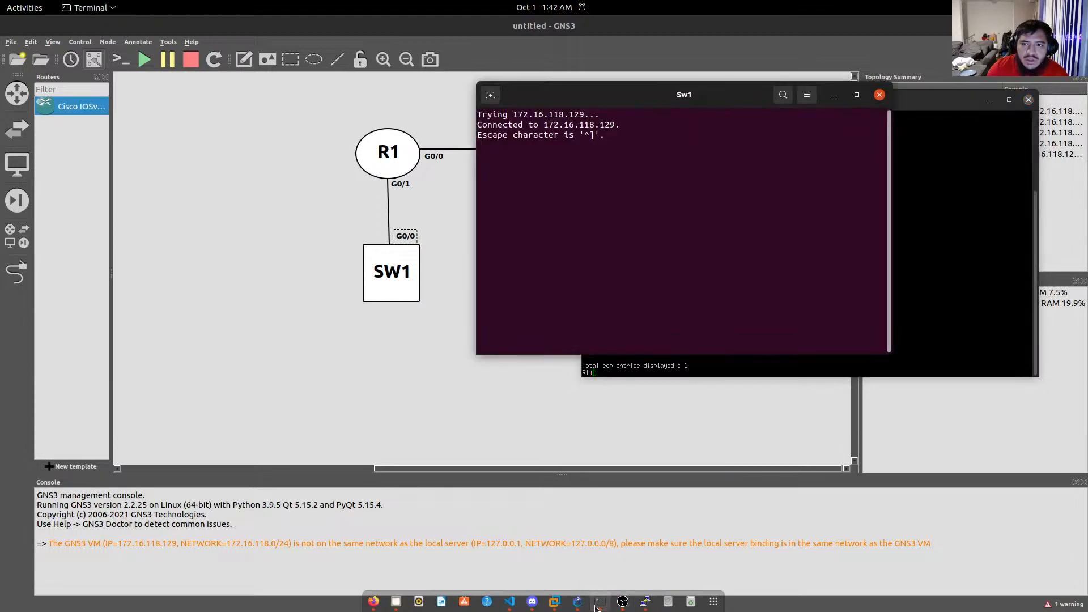
{"action": "key", "text": "Return"}
{"action": "key", "text": "Return"}
{"action": "key", "text": "Return"}
{"action": "key", "text": "Return"}
{"action": "key", "text": "Return"}
{"action": "type", "text": "en"}
{"action": "key", "text": "Return"}
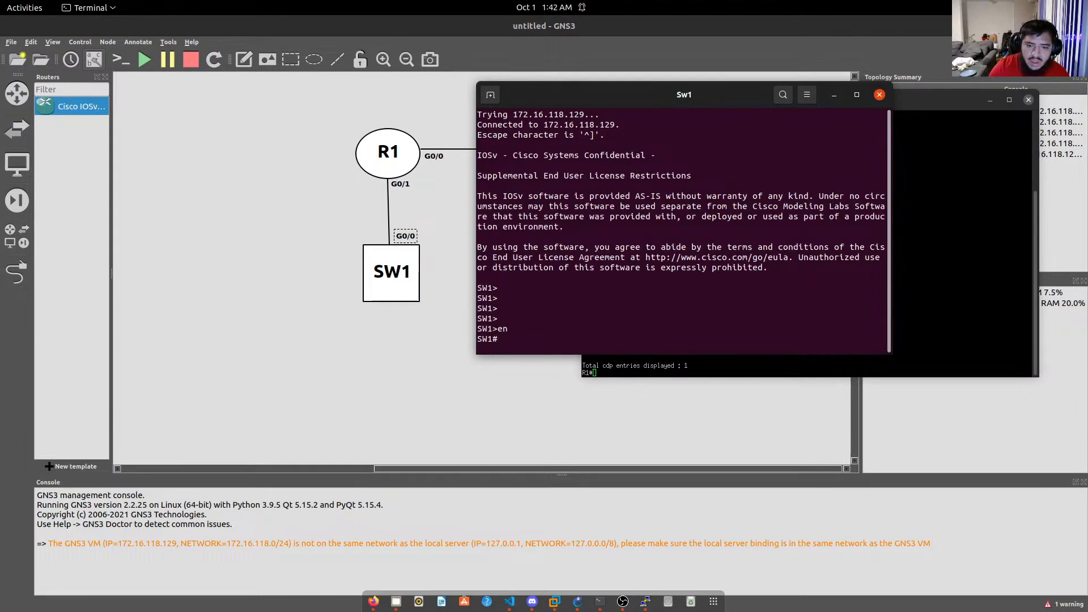
{"action": "type", "text": "conf t"}
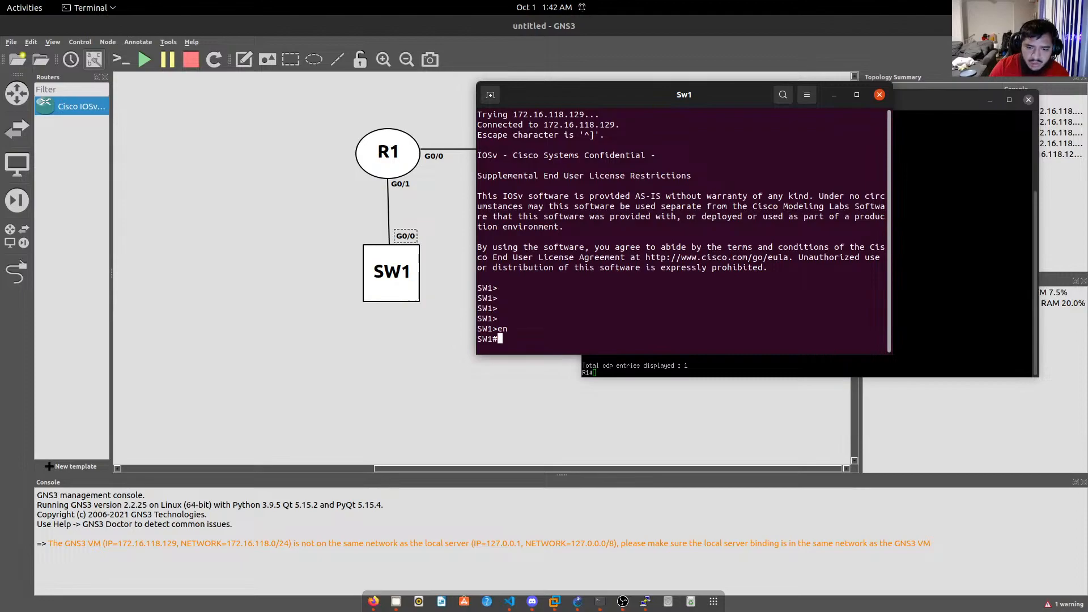
{"action": "key", "text": "Return"}
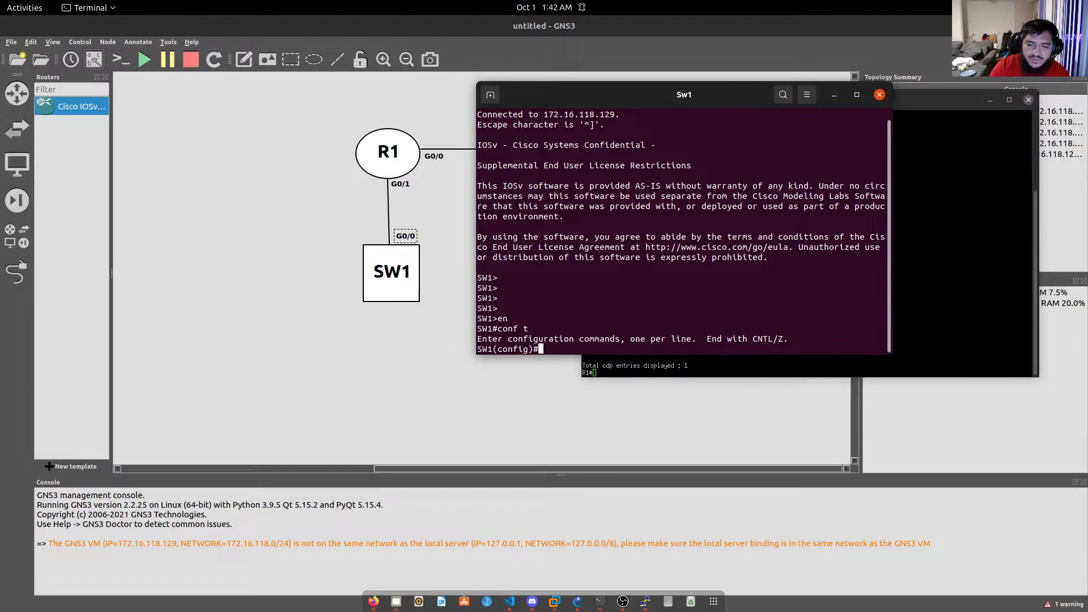
{"action": "type", "text": "ip dom"}
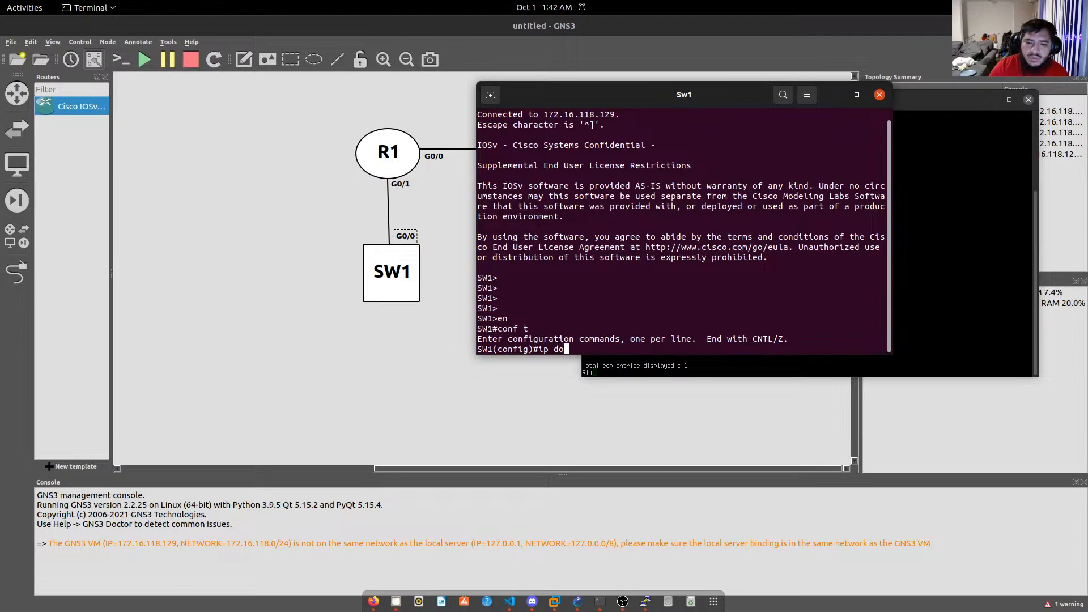
{"action": "key", "text": "Tab"}
{"action": "type", "text": "lo"}
{"action": "key", "text": "Tab"}
{"action": "key", "text": "Return"}
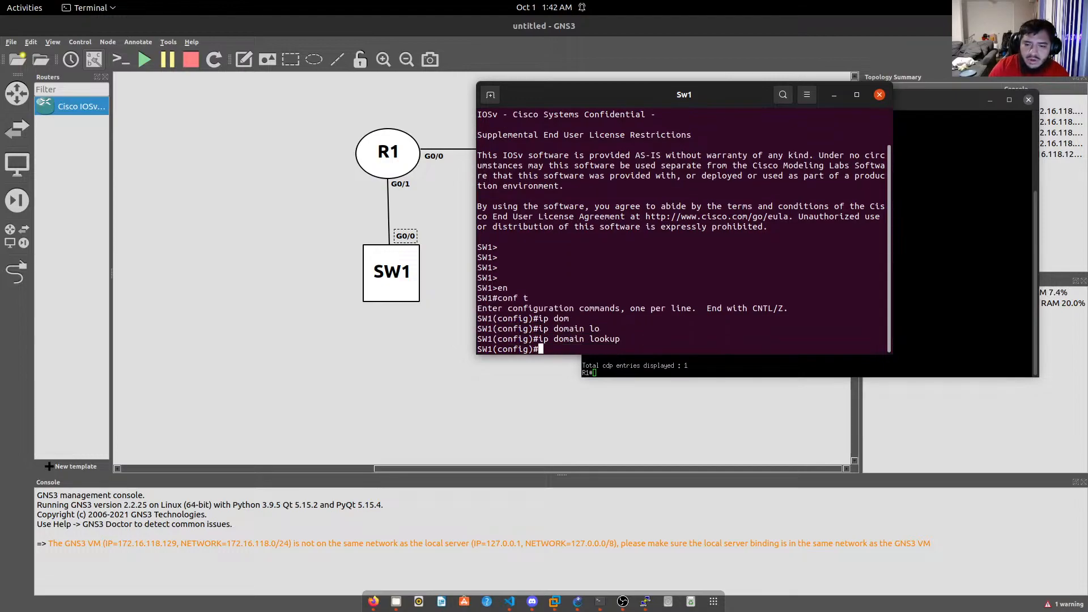
Set SW1's ip domain name to the .local domain.
{"action": "type", "text": "ip n"}
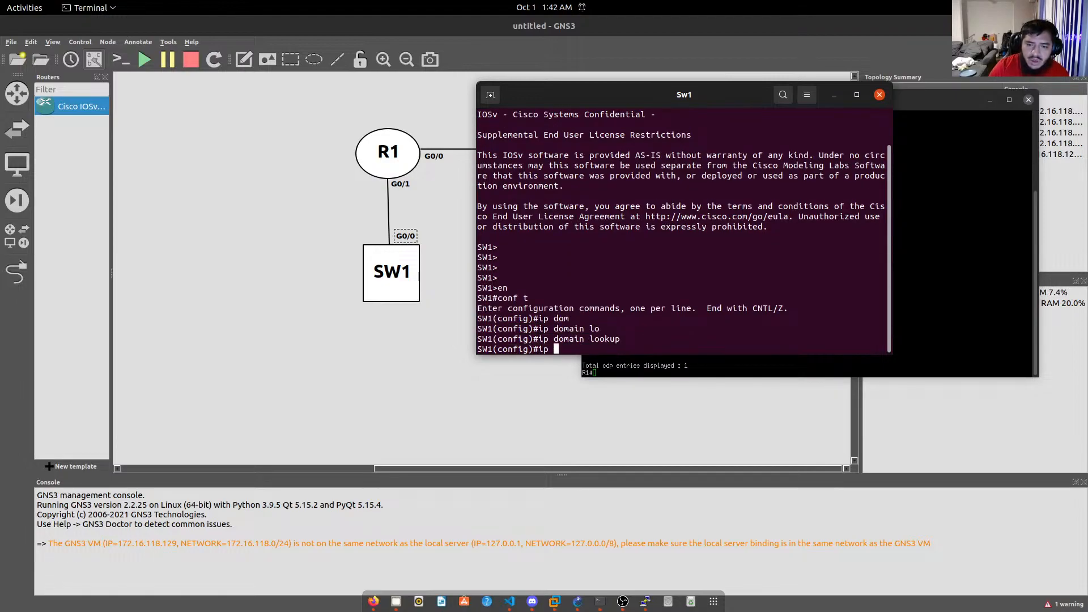
{"action": "key", "text": "Tab"}
{"action": "type", "text": "a"}
{"action": "key", "text": "BackSpace"}
{"action": "key", "text": "BackSpace"}
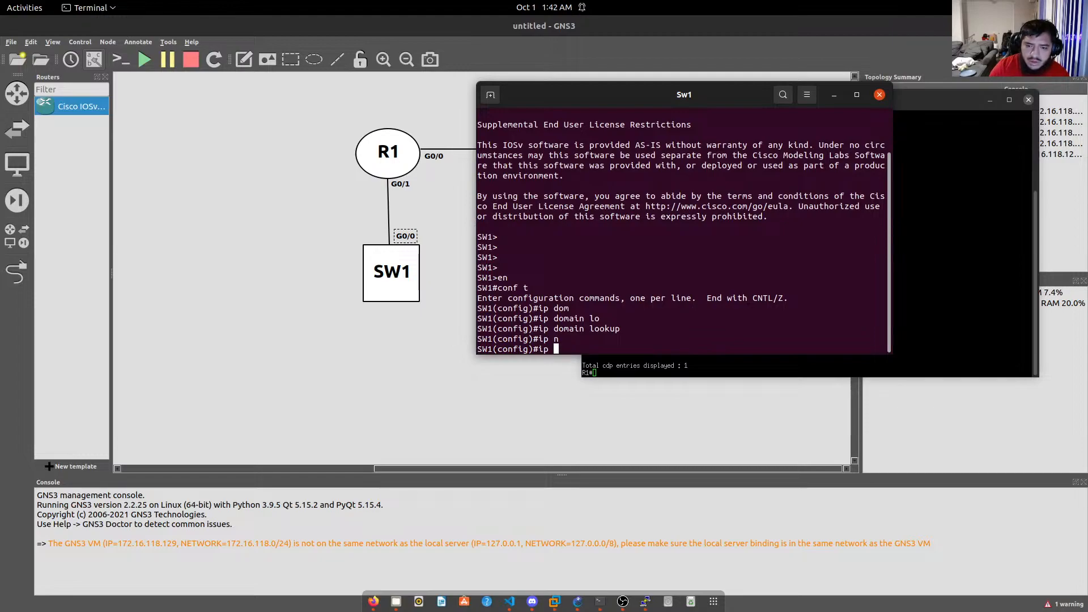
{"action": "type", "text": "domain na"}
{"action": "key", "text": "Tab"}
{"action": "type", "text": "na"}
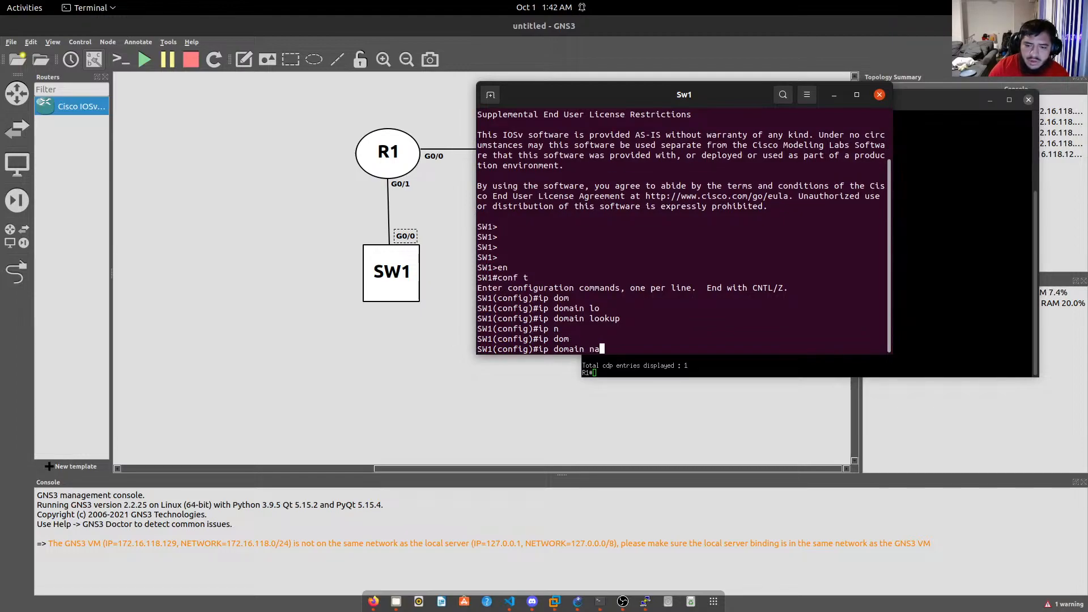
{"action": "key", "text": "Tab"}
{"action": "type", "text": "juliansdom"}
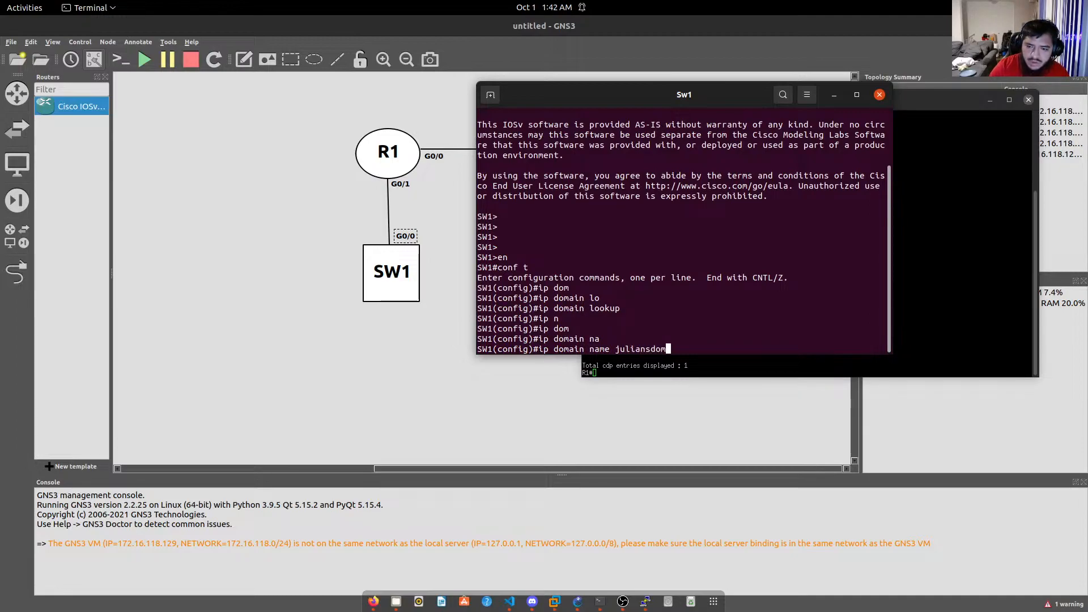
{"action": "type", "text": "ain.local"}
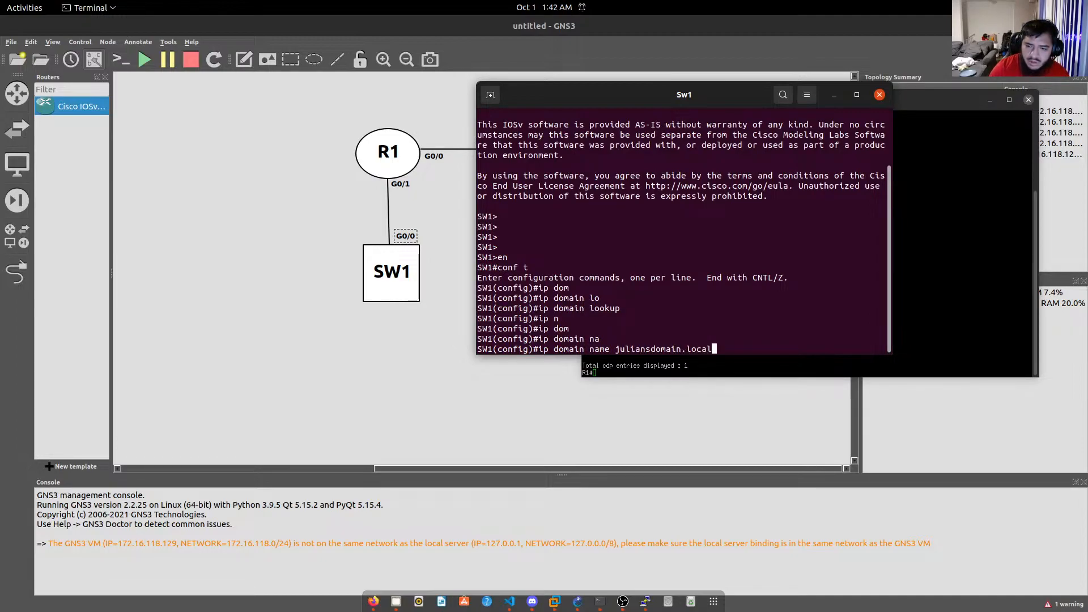
{"action": "key", "text": "Return"}
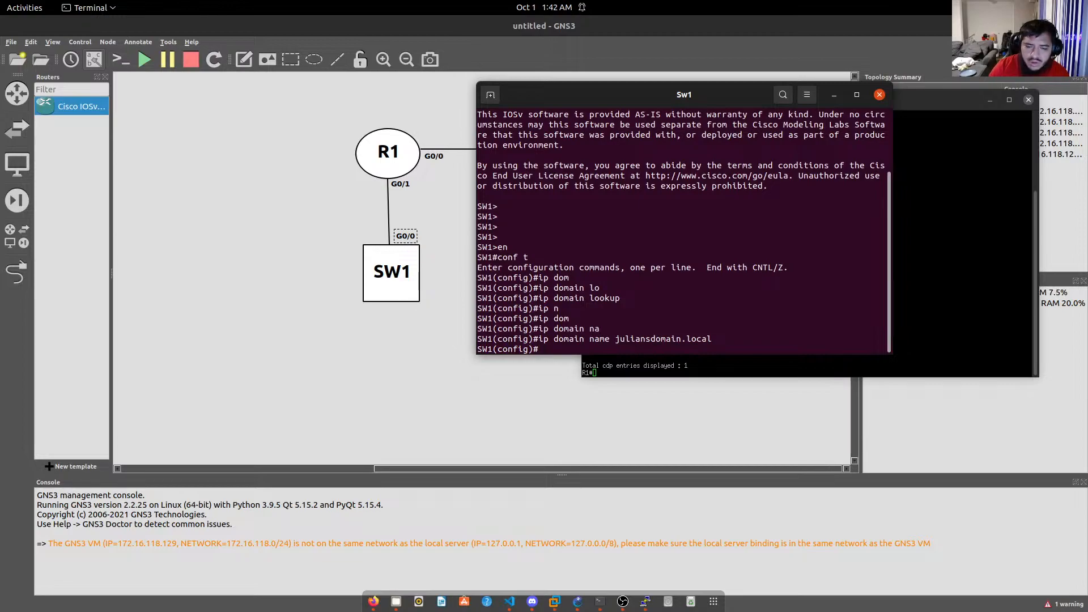
{"action": "type", "text": "ip "}
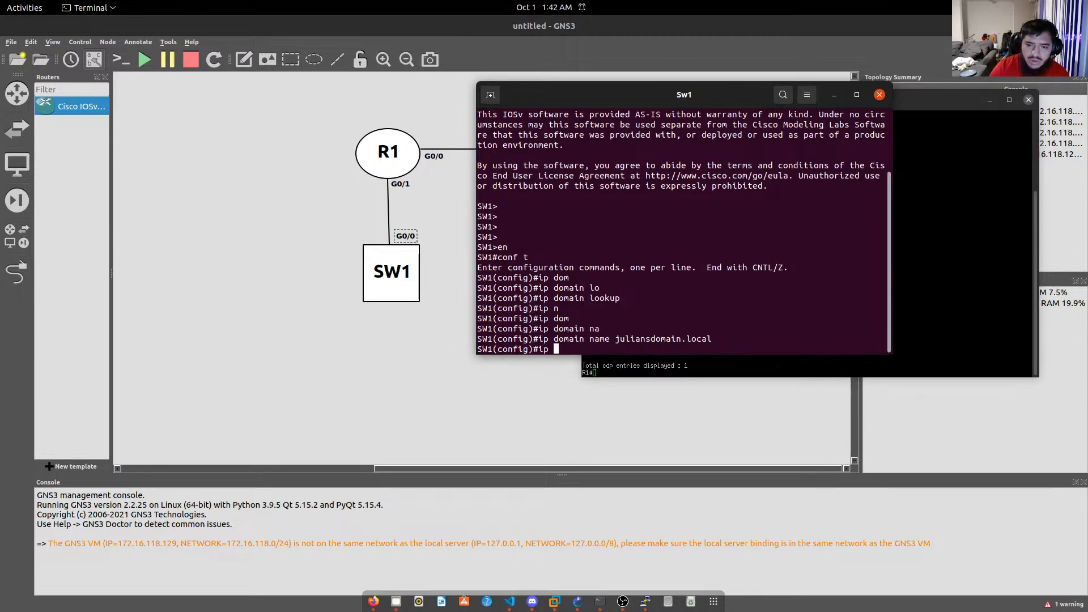
{"action": "type", "text": "dom"}
On SW1, try the ip domain name and ip dns keywords with Tab completion and ? help.
{"action": "key", "text": "Tab"}
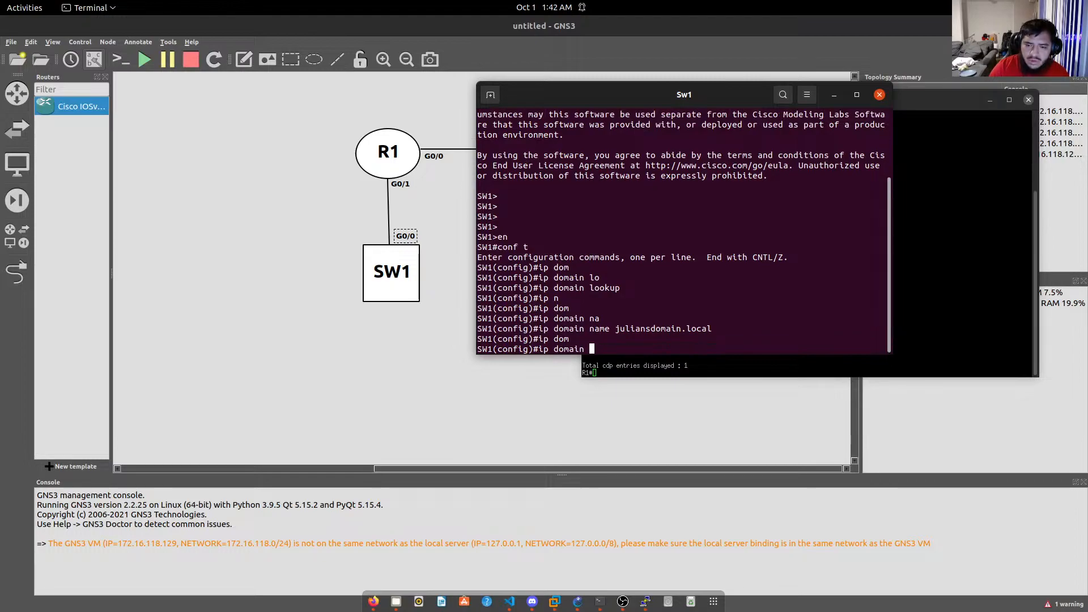
{"action": "type", "text": "n"}
{"action": "key", "text": "Tab"}
{"action": "type", "text": "ser"}
{"action": "key", "text": "Tab"}
{"action": "key", "text": "BackSpace"}
{"action": "key", "text": "BackSpace"}
{"action": "key", "text": "BackSpace"}
{"action": "type", "text": "?"}
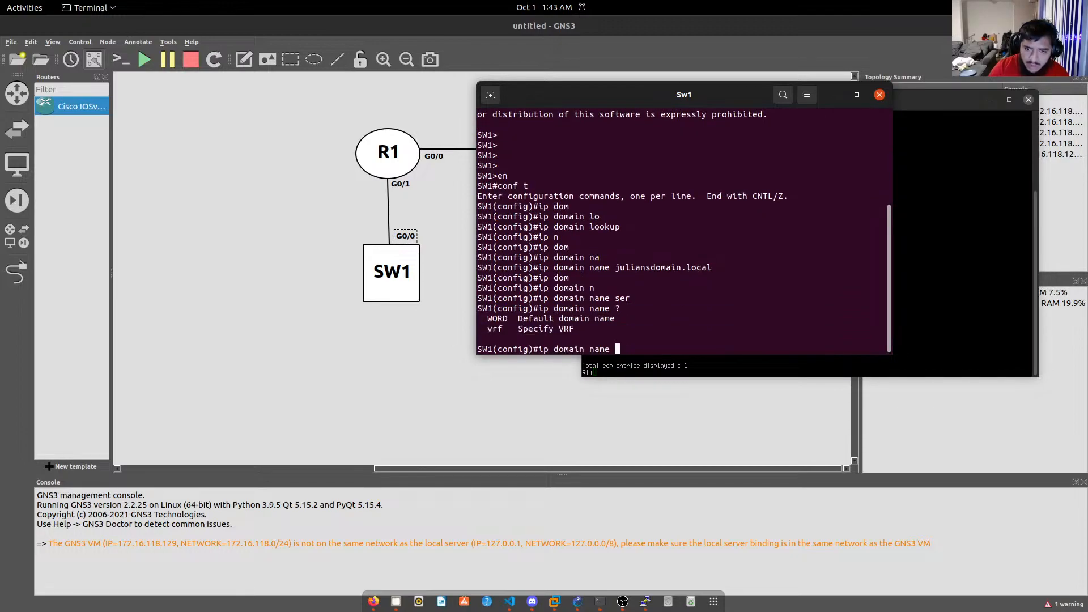
{"action": "key", "text": "BackSpace"}
{"action": "key", "text": "BackSpace"}
{"action": "key", "text": "BackSpace"}
{"action": "key", "text": "BackSpace"}
{"action": "key", "text": "BackSpace"}
{"action": "key", "text": "BackSpace"}
{"action": "key", "text": "BackSpace"}
{"action": "key", "text": "BackSpace"}
{"action": "key", "text": "BackSpace"}
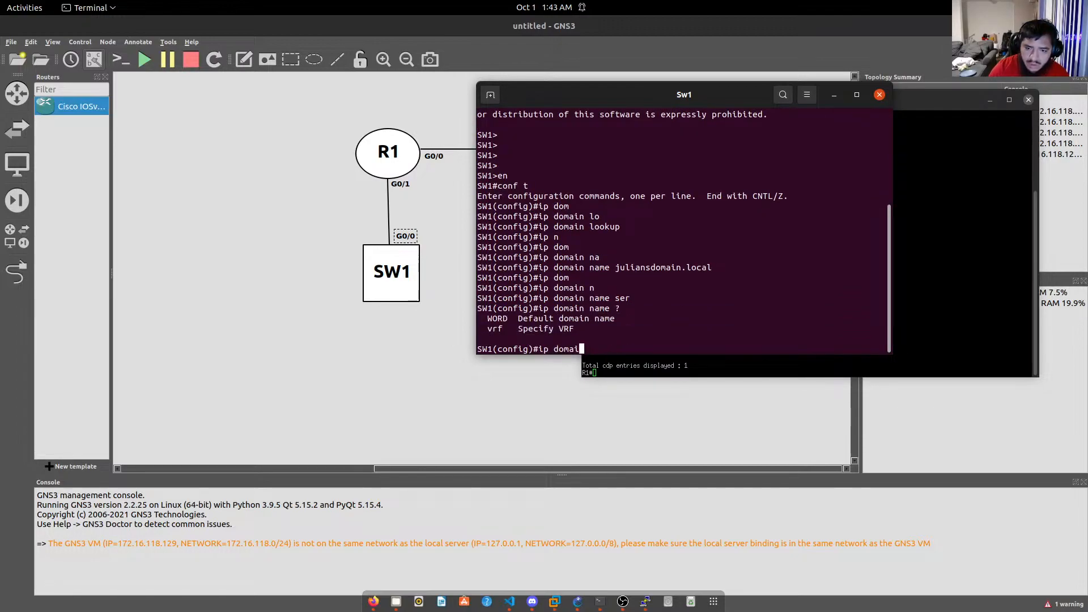
{"action": "key", "text": "BackSpace"}
{"action": "key", "text": "BackSpace"}
{"action": "type", "text": "ns"}
{"action": "key", "text": "Tab"}
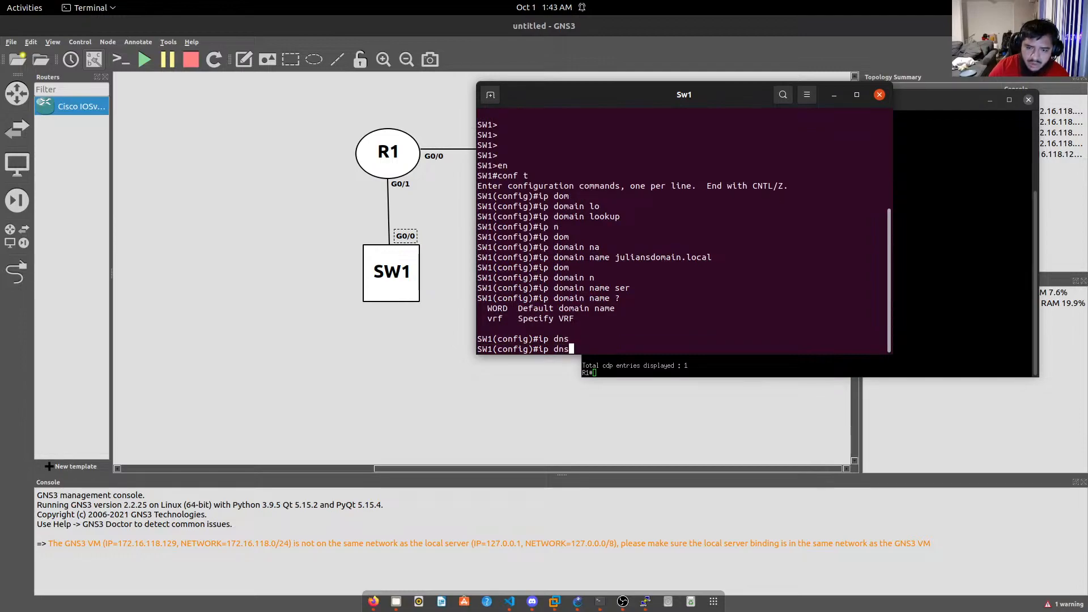
{"action": "key", "text": "BackSpace"}
{"action": "key", "text": "BackSpace"}
{"action": "key", "text": "BackSpace"}
{"action": "key", "text": "BackSpace"}
{"action": "key", "text": "BackSpace"}
{"action": "key", "text": "BackSpace"}
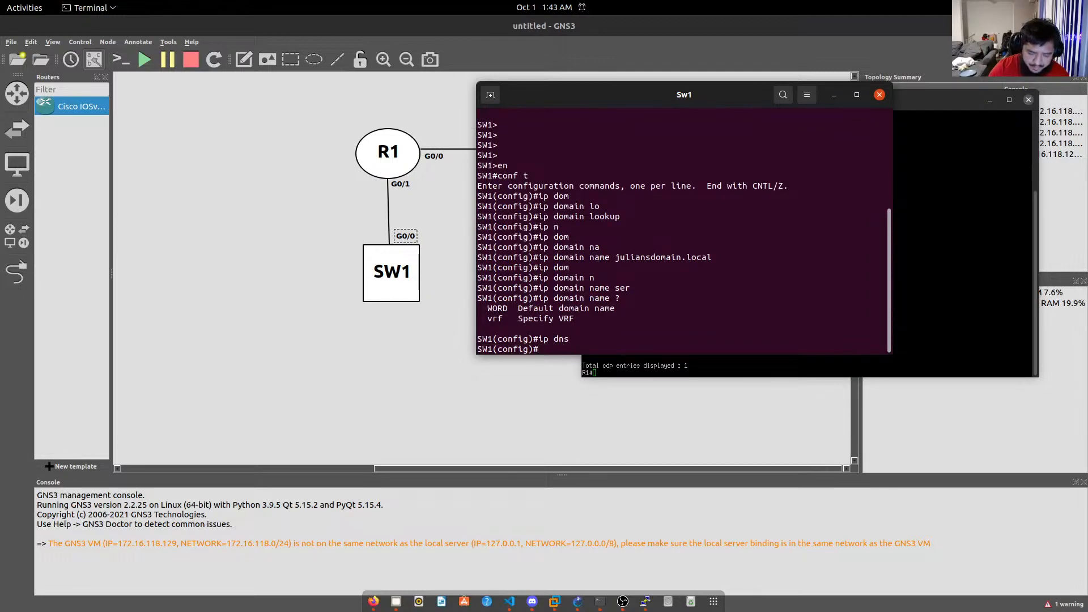
Show help for ip domain, listing domain, domain-list, domain-lookup and domain-name.
{"action": "type", "text": "ip dn"}
{"action": "key", "text": "Tab"}
{"action": "key", "text": "BackSpace"}
{"action": "type", "text": "om"}
{"action": "key", "text": "Tab"}
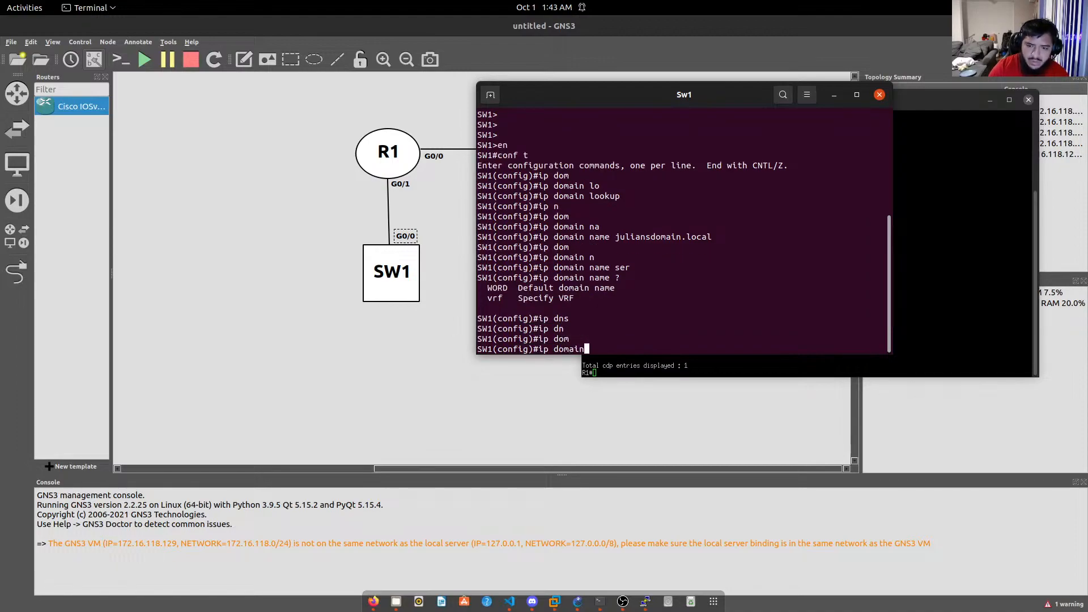
{"action": "type", "text": "?"}
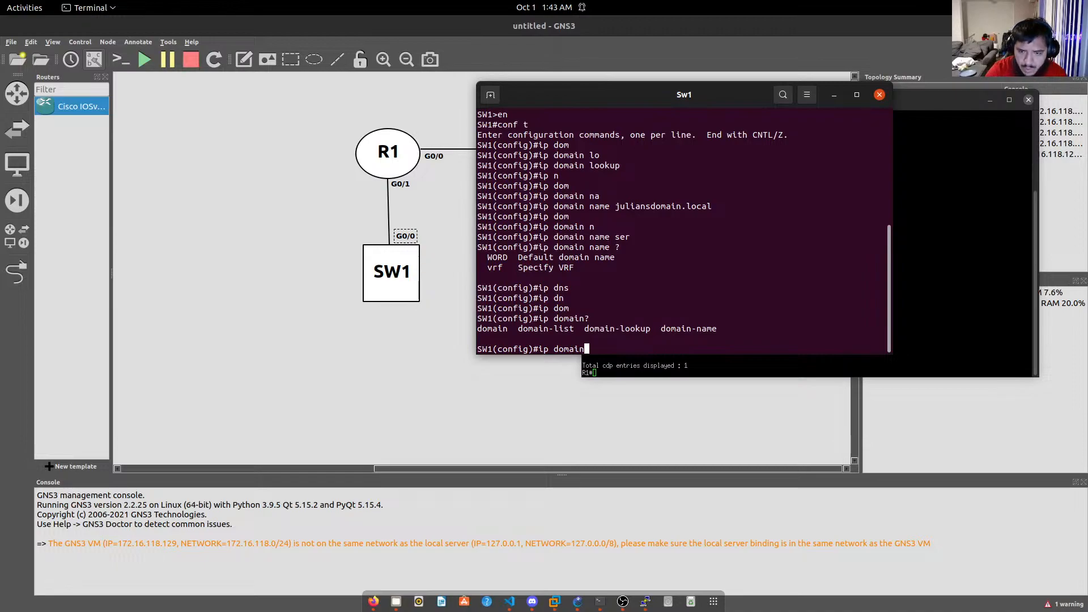
Change the line to the ip name-server command.
{"action": "key", "text": "BackSpace"}
{"action": "key", "text": "BackSpace"}
{"action": "key", "text": "BackSpace"}
{"action": "key", "text": "BackSpace"}
{"action": "key", "text": "BackSpace"}
{"action": "key", "text": "BackSpace"}
{"action": "type", "text": "na"}
{"action": "key", "text": "Tab"}
{"action": "type", "text": "m"}
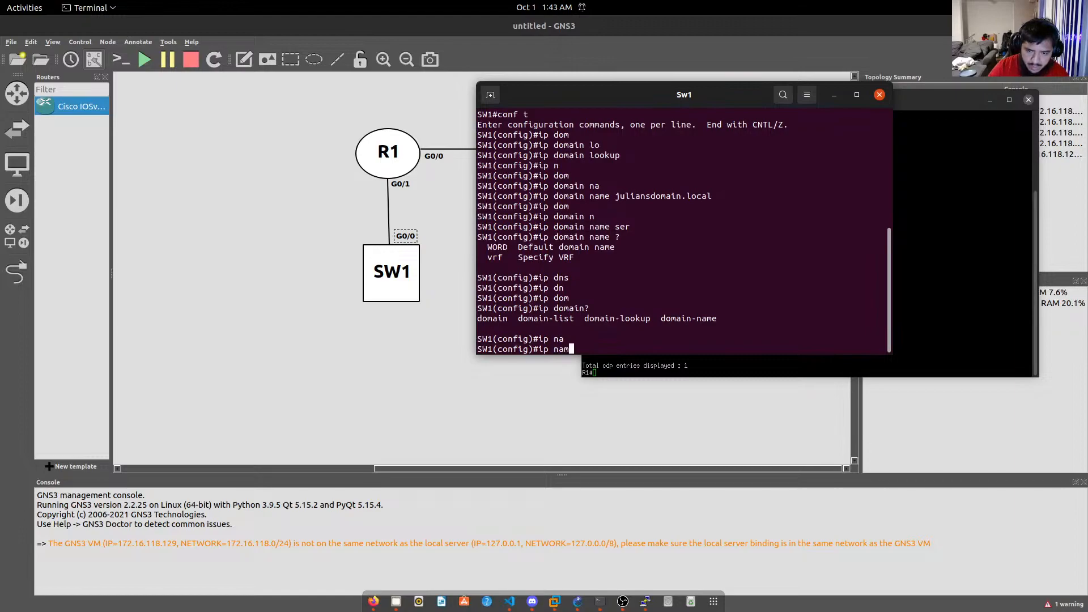
{"action": "key", "text": "Tab"}
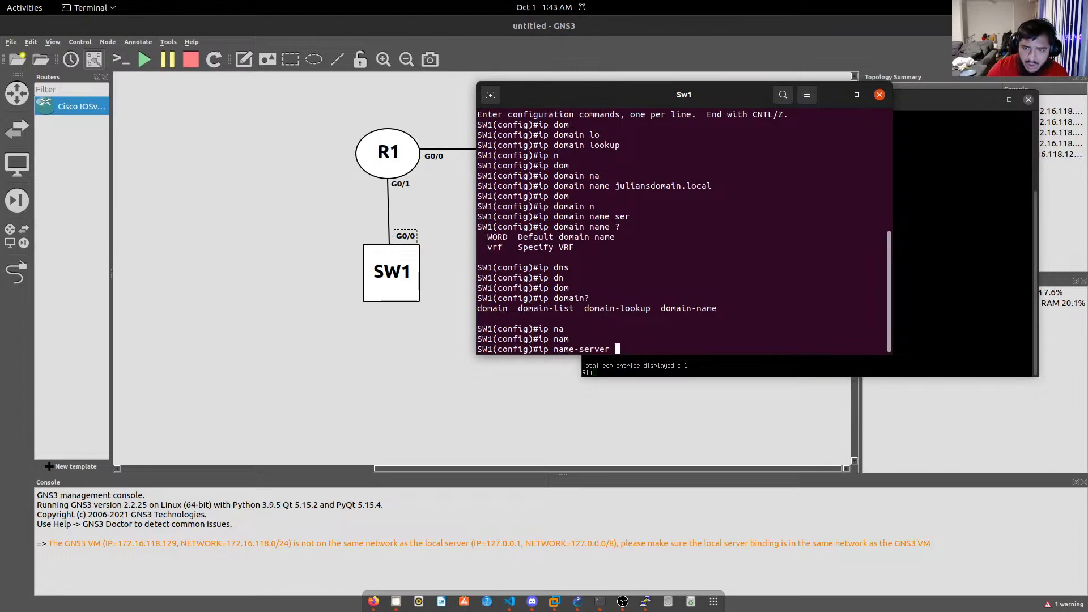
Read R1's Gi0/1 address in PuTTY and type 33.33.35.1 after ip name-server on SW1.
{"action": "left_click", "coordinate": [967, 343]}
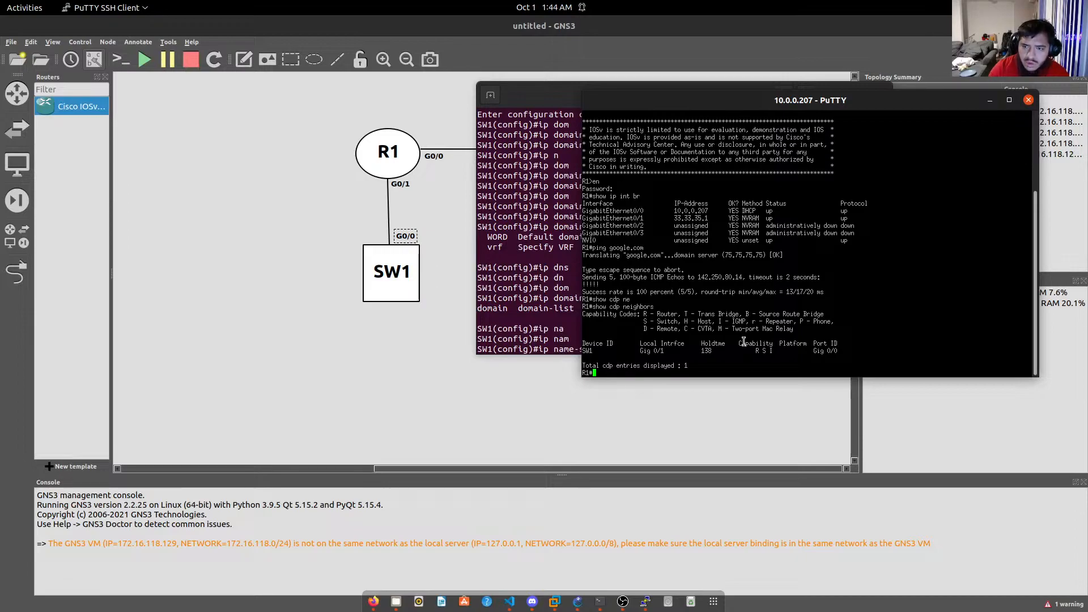
{"action": "left_click_drag", "start_coordinate": [711, 219], "coordinate": [688, 219]}
{"action": "left_click", "coordinate": [711, 218]}
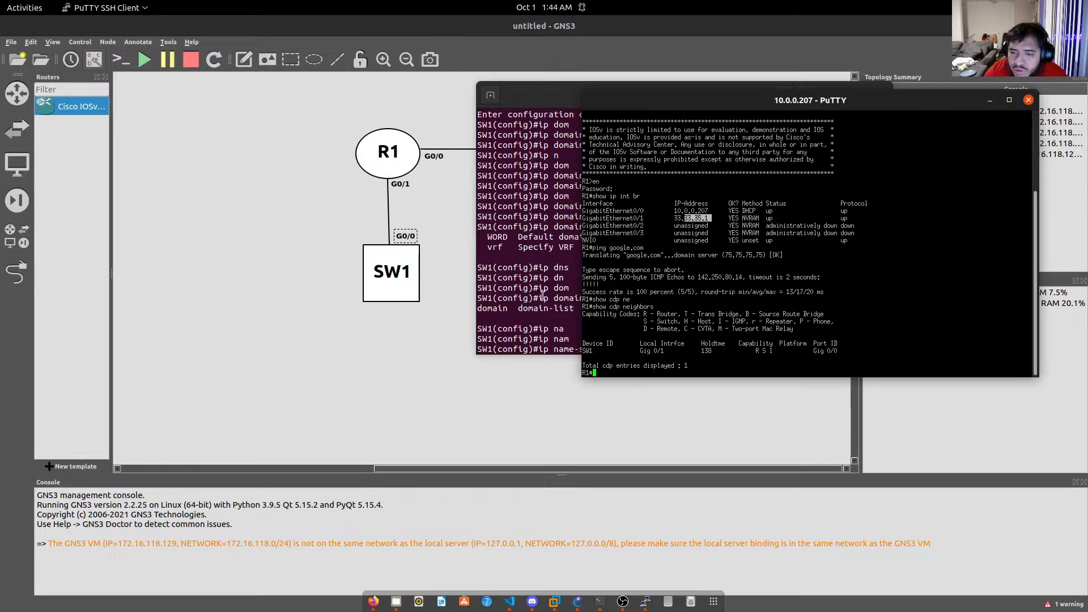
{"action": "left_click", "coordinate": [568, 325]}
{"action": "type", "text": "3"}
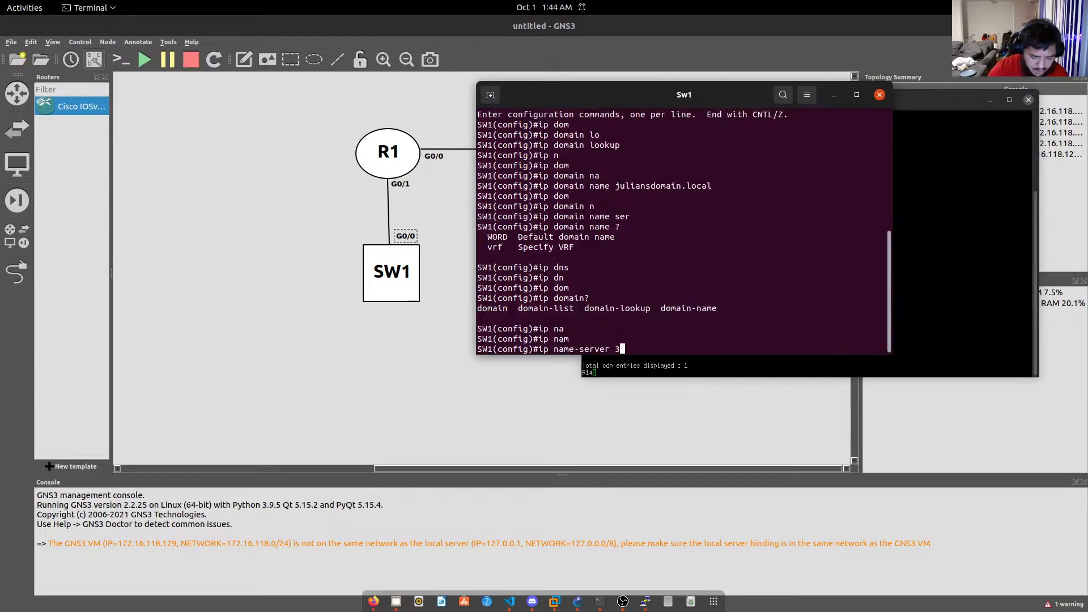
{"action": "type", "text": "3.33.3"}
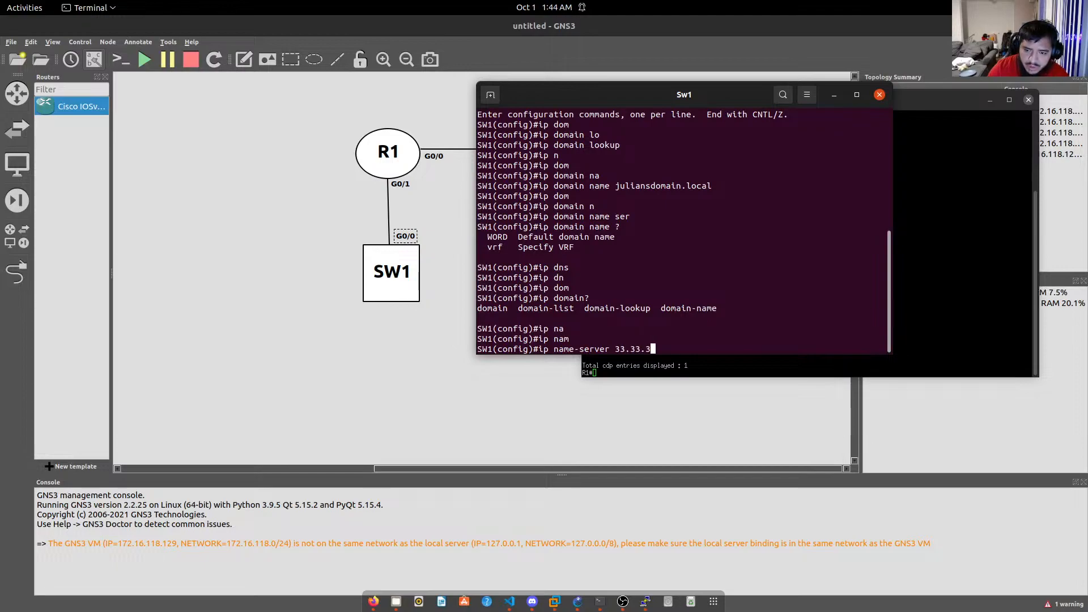
{"action": "type", "text": "5.1"}
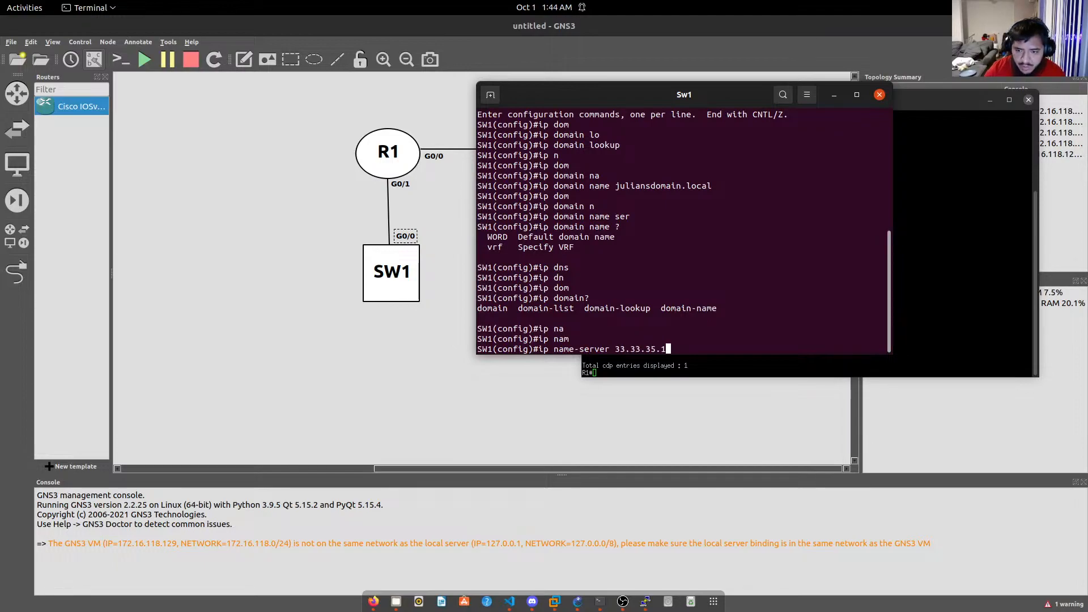
{"action": "left_click", "coordinate": [988, 187]}
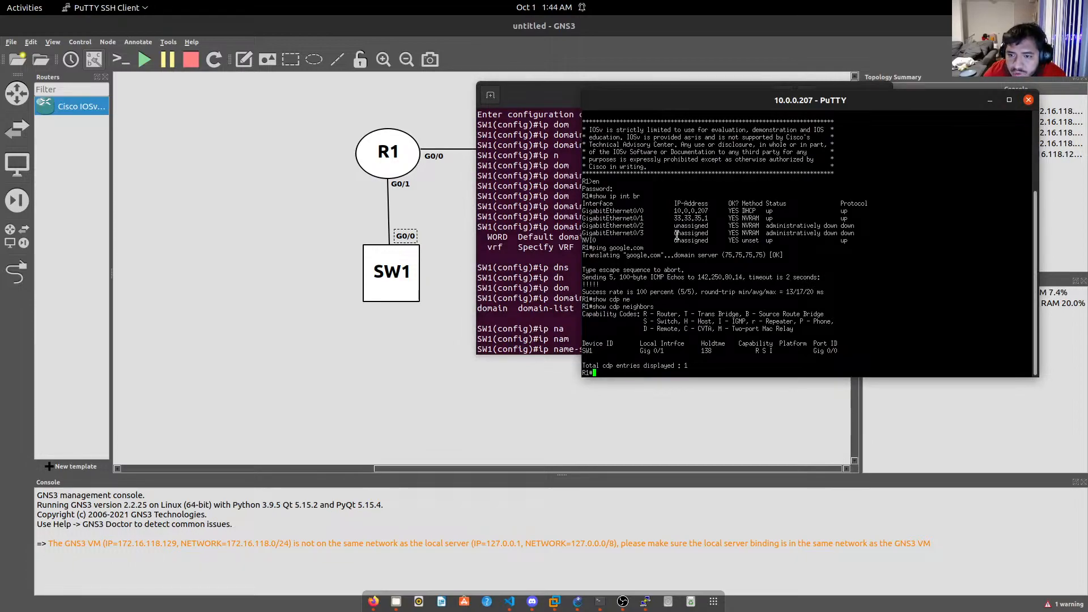
{"action": "left_click", "coordinate": [573, 285]}
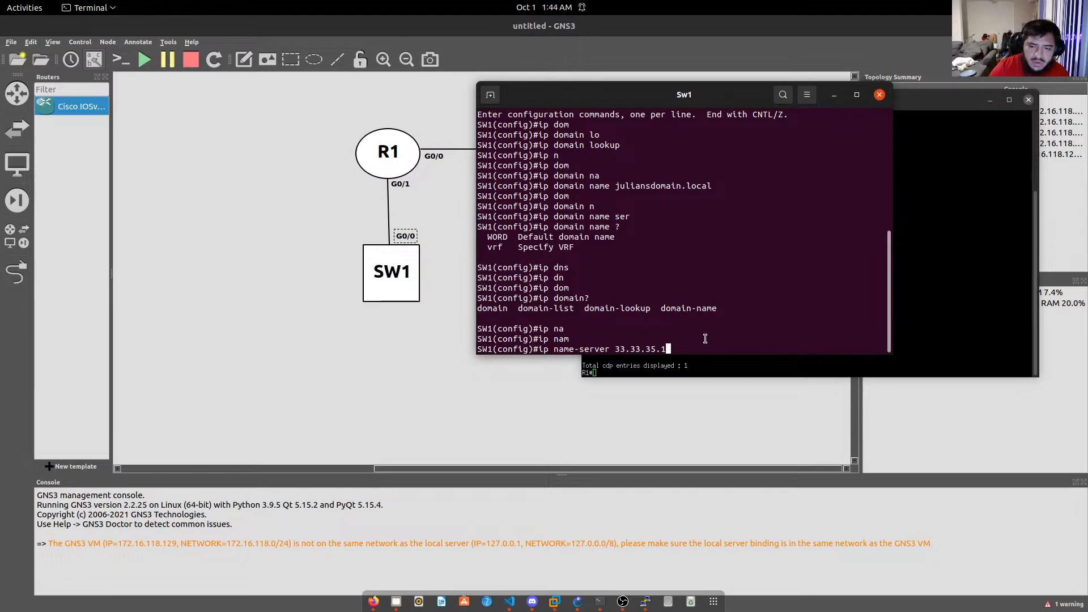
Apply name server 33.33.35.1 and confirm it with a successful do ping google.com.
{"action": "key", "text": "Return"}
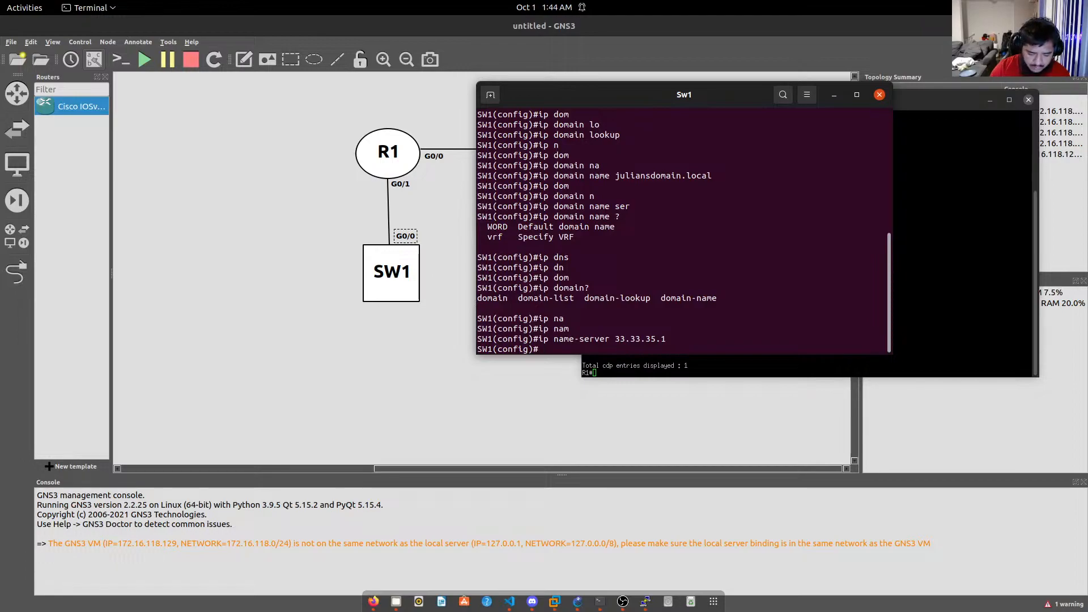
{"action": "type", "text": "do ping google.com"}
{"action": "key", "text": "Return"}
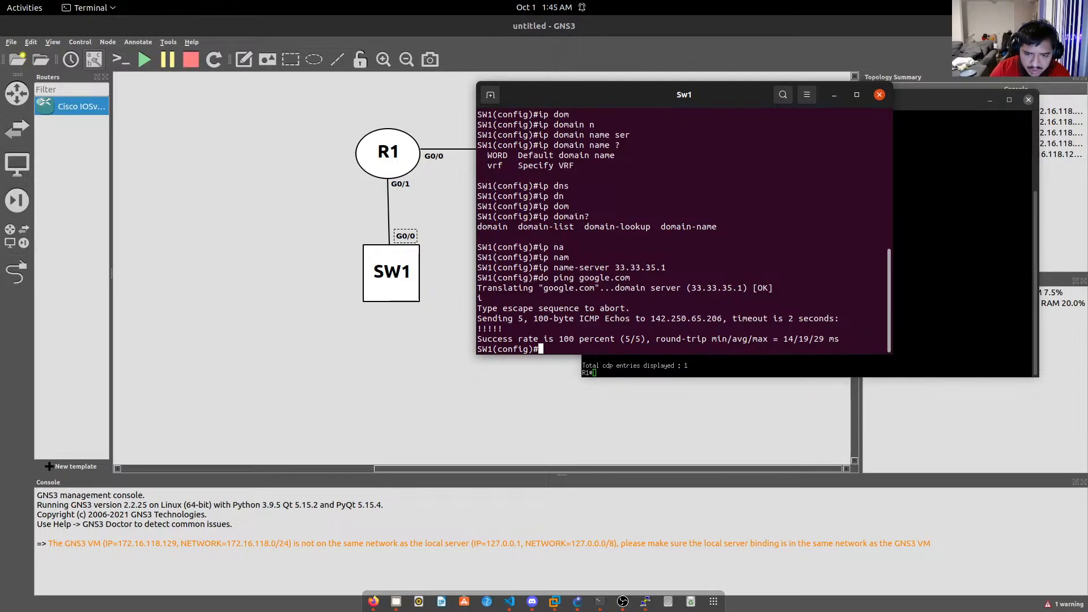
Configure ip ssh version 2 on SW1.
{"action": "type", "text": "ip ssh"}
{"action": "key", "text": "Tab"}
{"action": "type", "text": "v"}
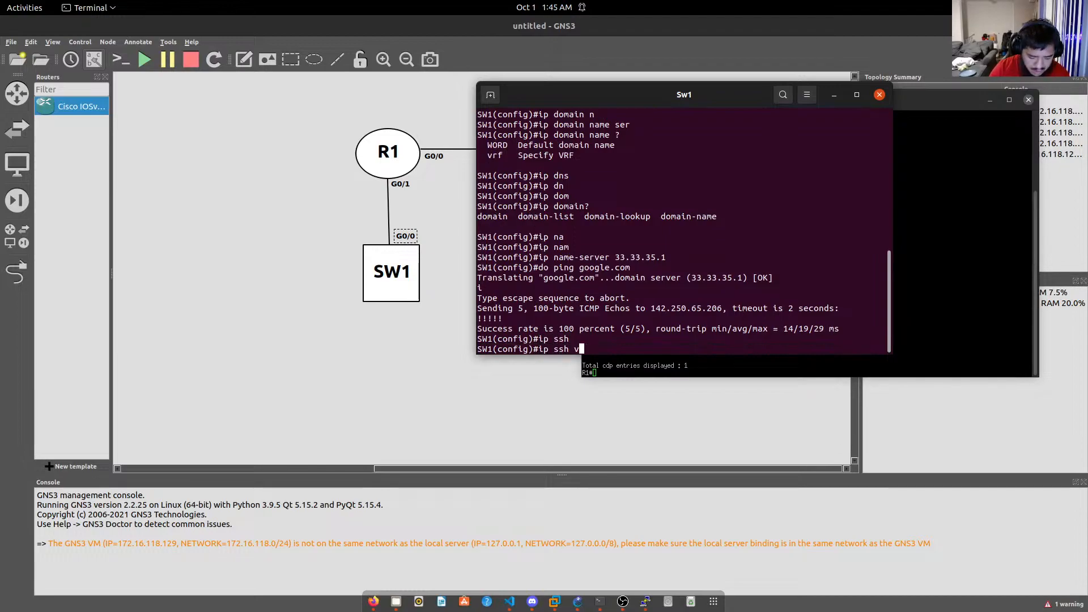
{"action": "type", "text": "er"}
{"action": "key", "text": "Tab"}
{"action": "type", "text": "2"}
{"action": "key", "text": "Return"}
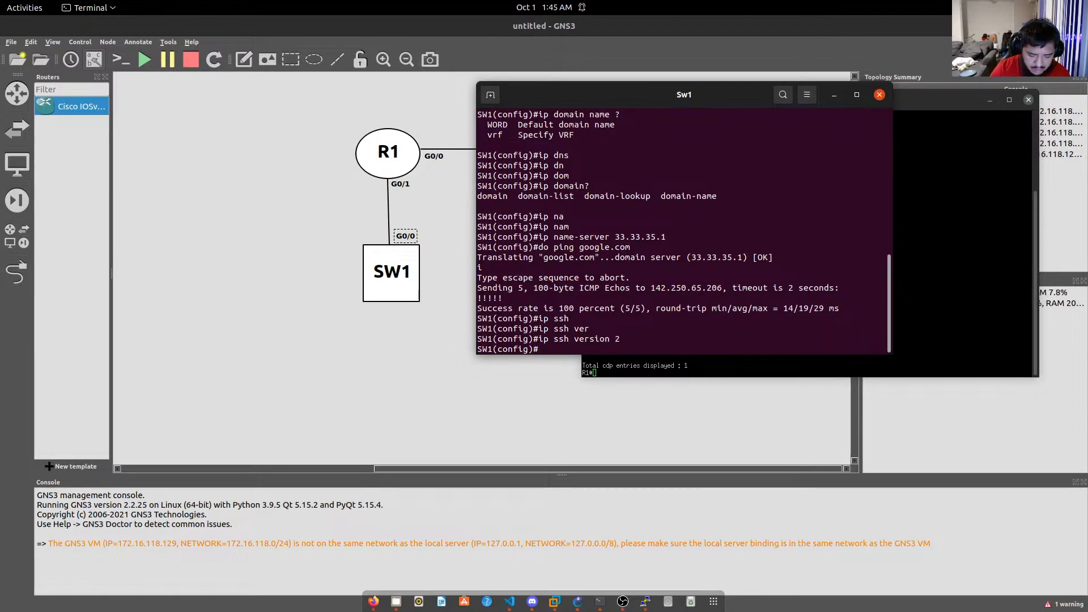
Begin a username command at the SW1 config prompt.
{"action": "type", "text": "en"}
{"action": "key", "text": "Return"}
{"action": "type", "text": "e"}
{"action": "key", "text": "BackSpace"}
{"action": "type", "text": "usern"}
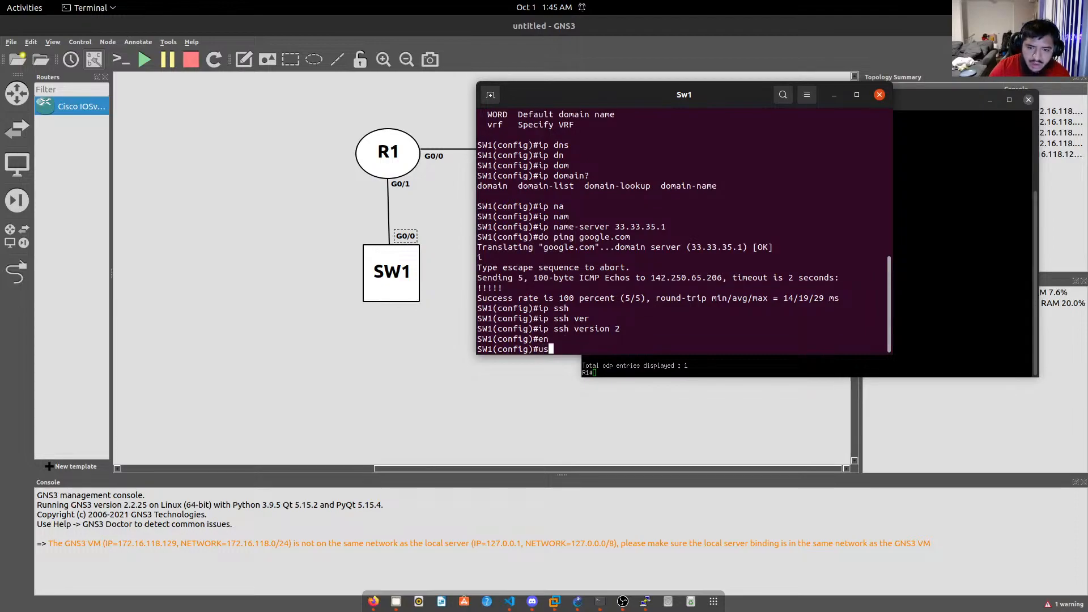
{"action": "key", "text": "Tab"}
Enter the local username followed by algorithm-type sha256.
{"action": "type", "text": "julian"}
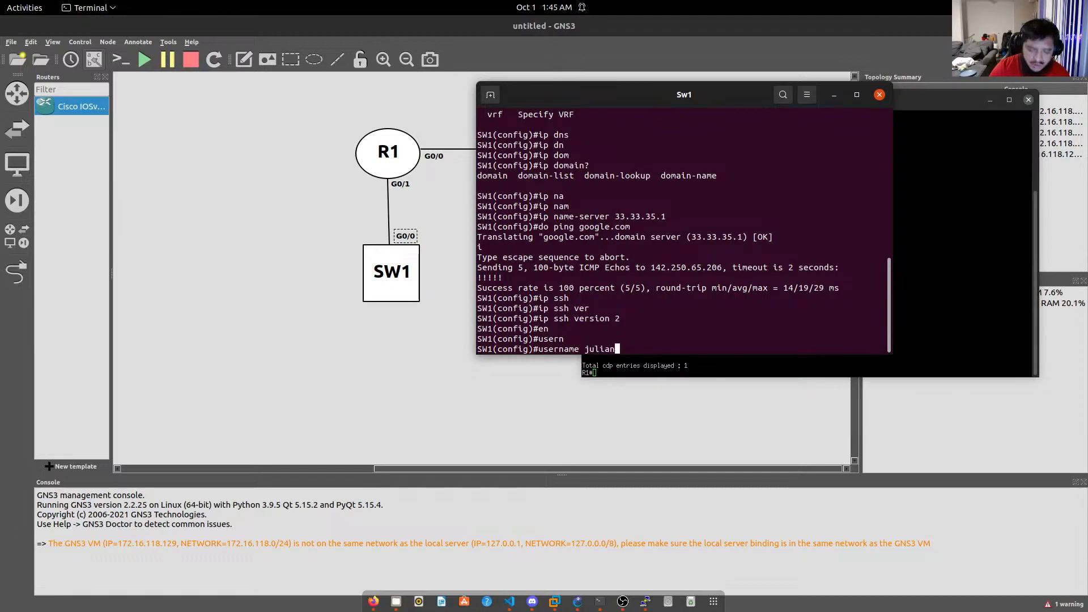
{"action": "type", "text": "SW1"}
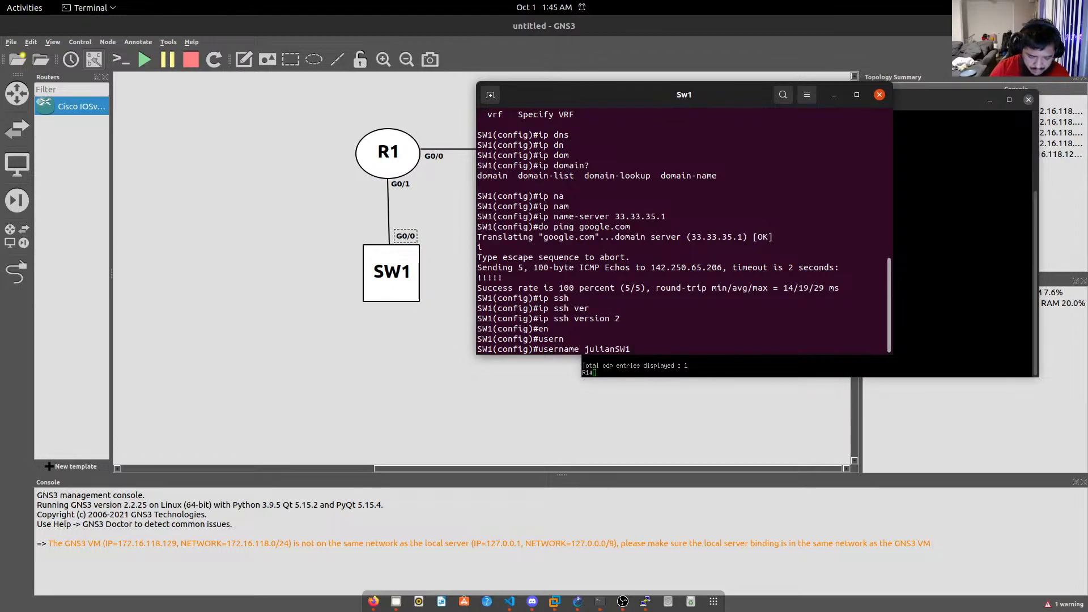
{"action": "type", "text": " en"}
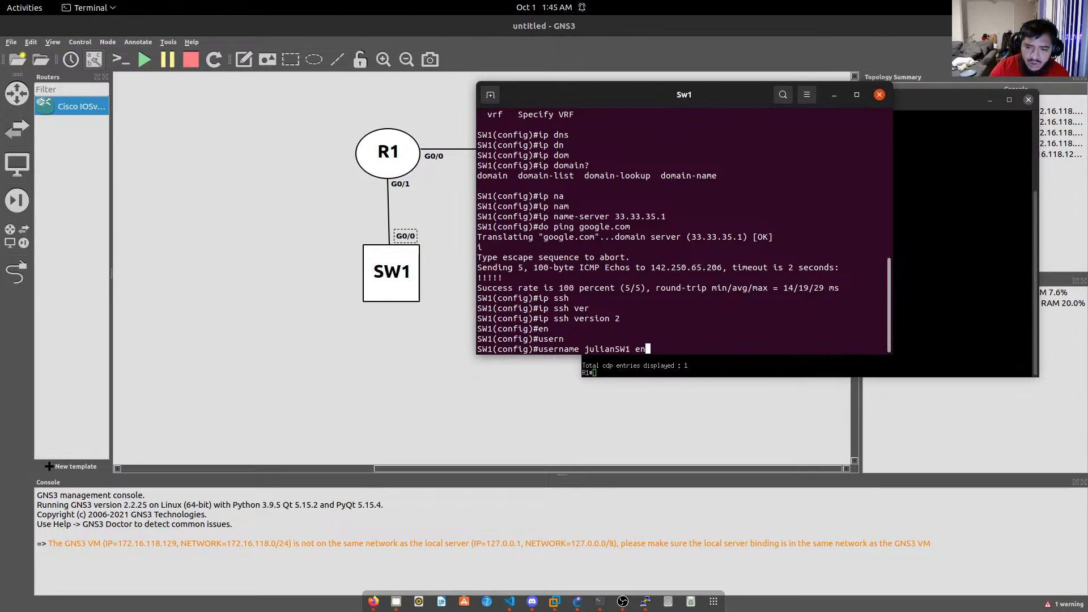
{"action": "key", "text": "Tab"}
{"action": "type", "text": "a"}
{"action": "key", "text": "Tab"}
{"action": "key", "text": "BackSpace"}
{"action": "key", "text": "BackSpace"}
{"action": "key", "text": "BackSpace"}
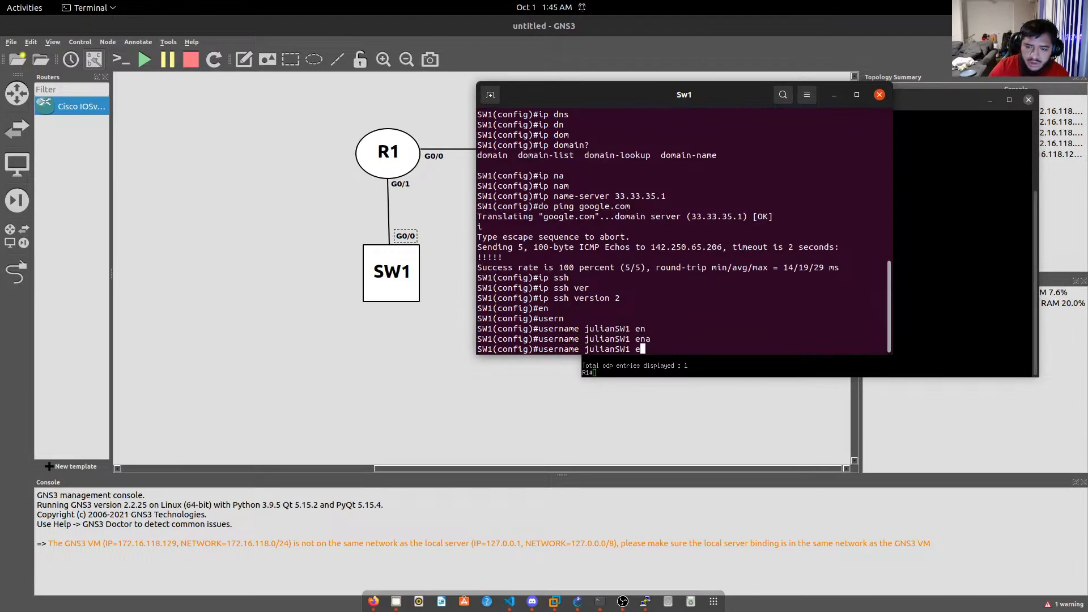
{"action": "type", "text": "en"}
{"action": "key", "text": "Tab"}
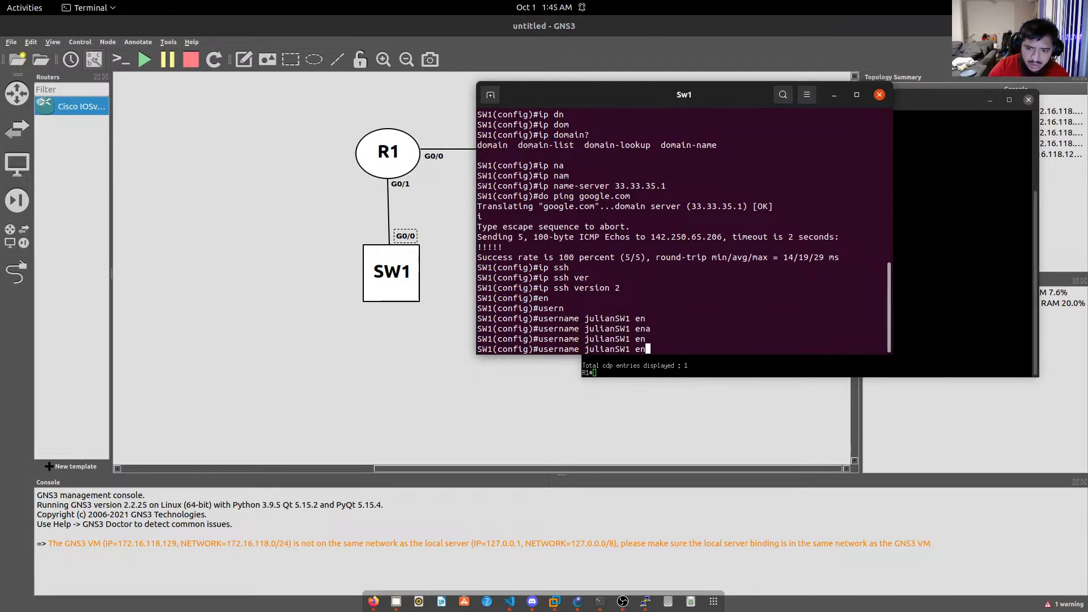
{"action": "key", "text": "BackSpace"}
{"action": "key", "text": "BackSpace"}
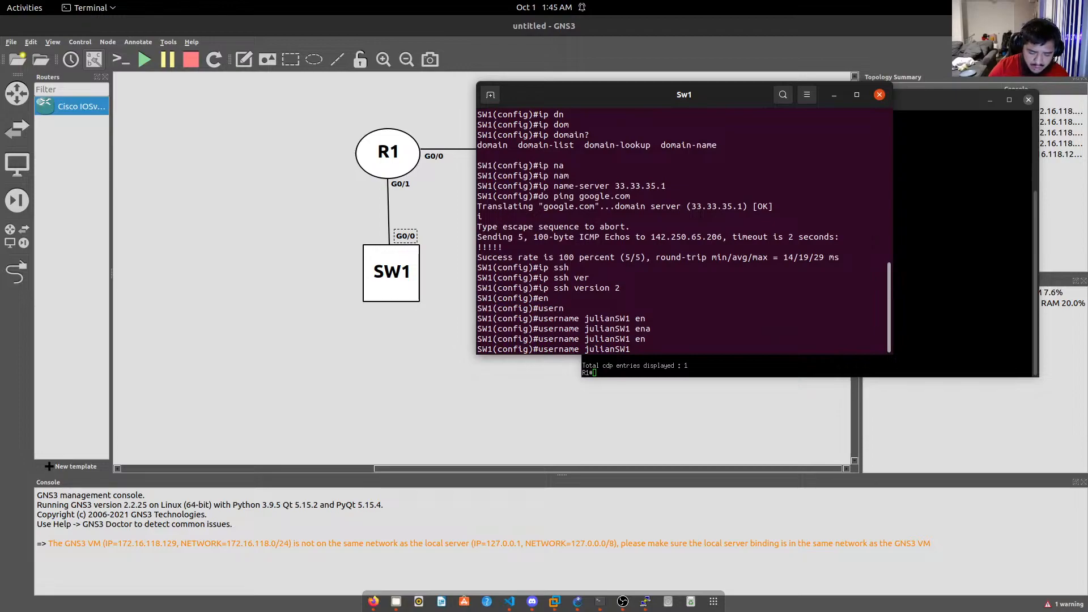
{"action": "type", "text": "?"}
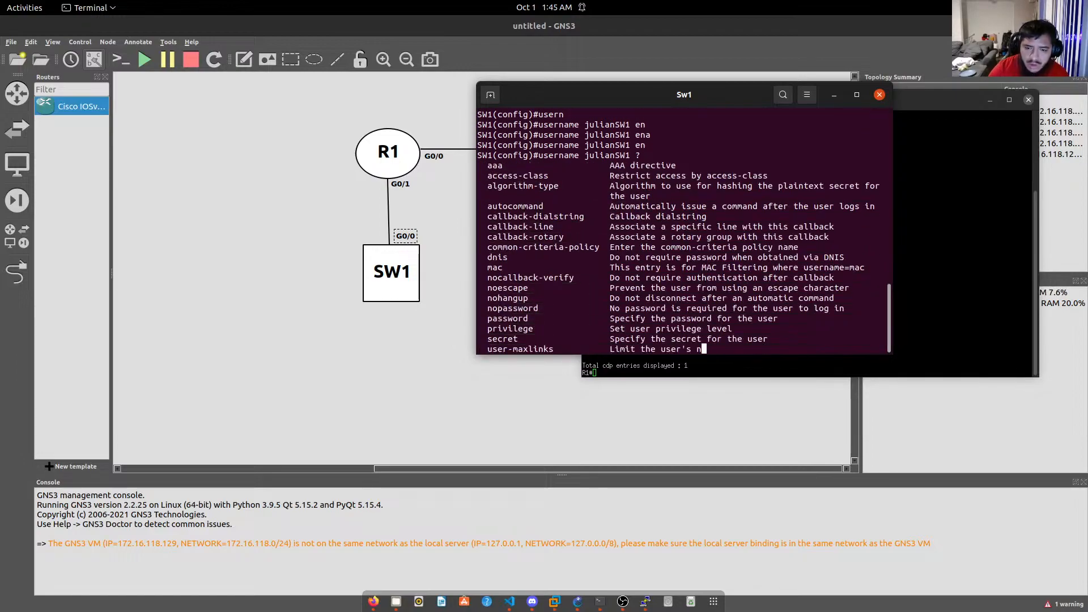
{"action": "key", "text": "BackSpace"}
{"action": "type", "text": "al"}
{"action": "key", "text": "Tab"}
{"action": "type", "text": "sh"}
{"action": "key", "text": "Tab"}
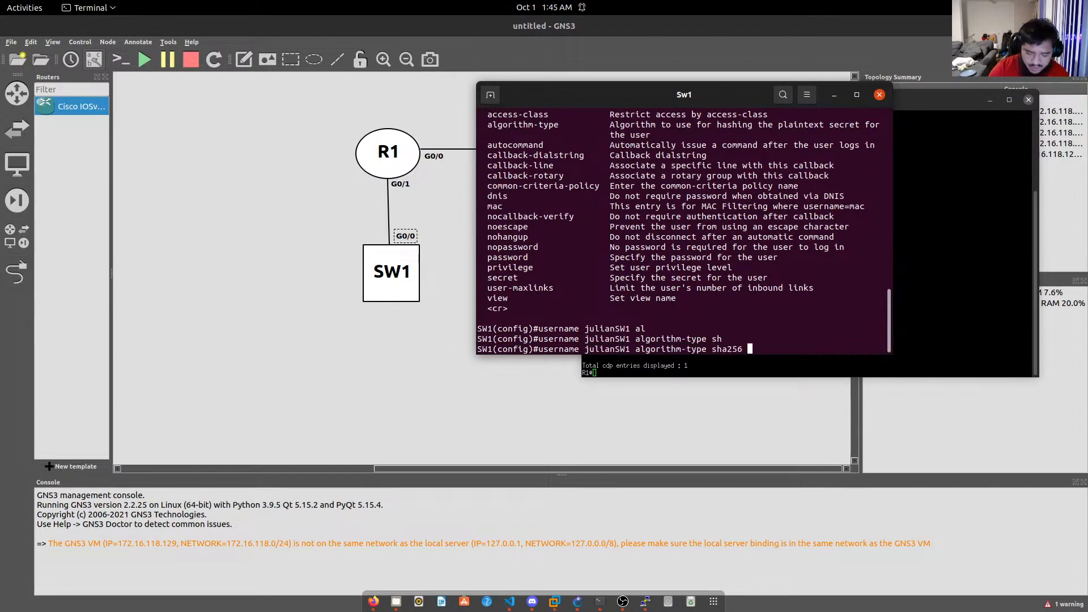
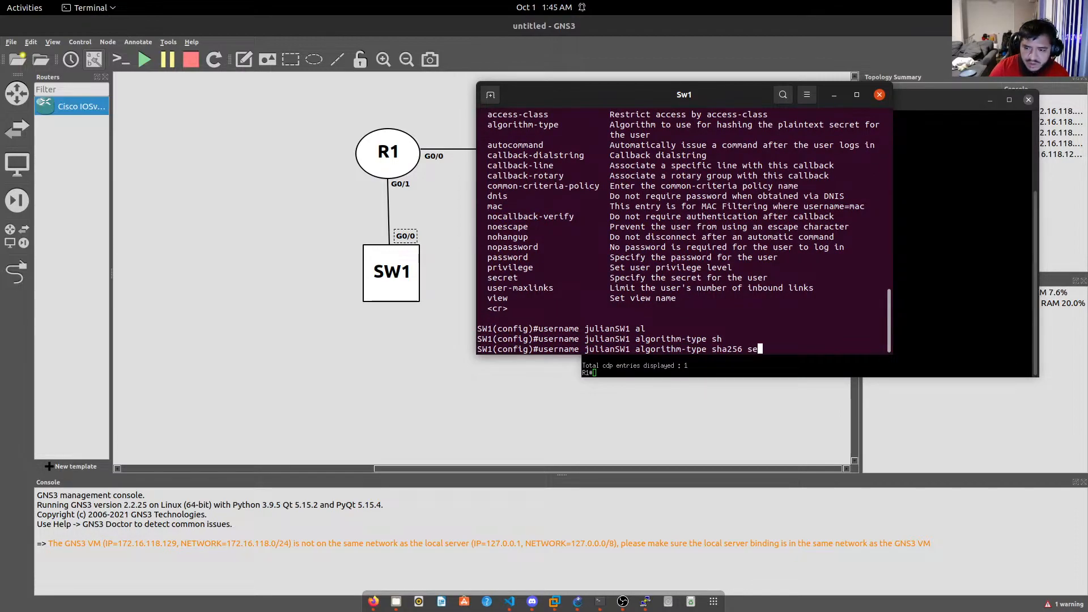
Add the secret keyword with the account password and apply the local user.
{"action": "key", "text": "Tab"}
{"action": "key", "text": "BackSpace"}
{"action": "key", "text": "BackSpace"}
{"action": "key", "text": "BackSpace"}
{"action": "key", "text": "BackSpace"}
{"action": "key", "text": "BackSpace"}
{"action": "key", "text": "BackSpace"}
{"action": "key", "text": "BackSpace"}
{"action": "key", "text": "Tab"}
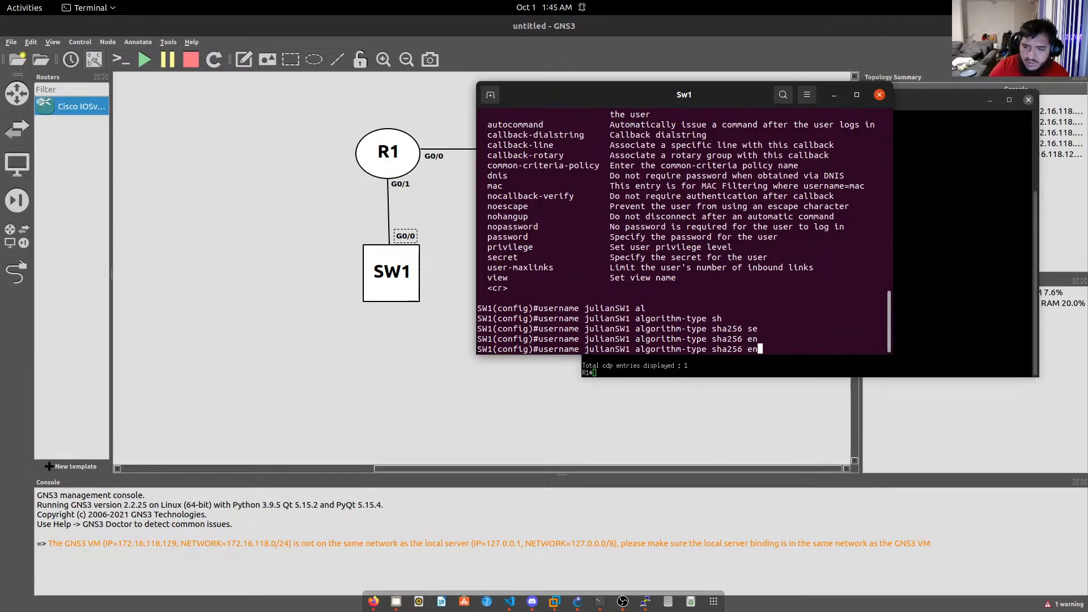
{"action": "key", "text": "Tab"}
{"action": "key", "text": "BackSpace"}
{"action": "key", "text": "BackSpace"}
{"action": "key", "text": "BackSpace"}
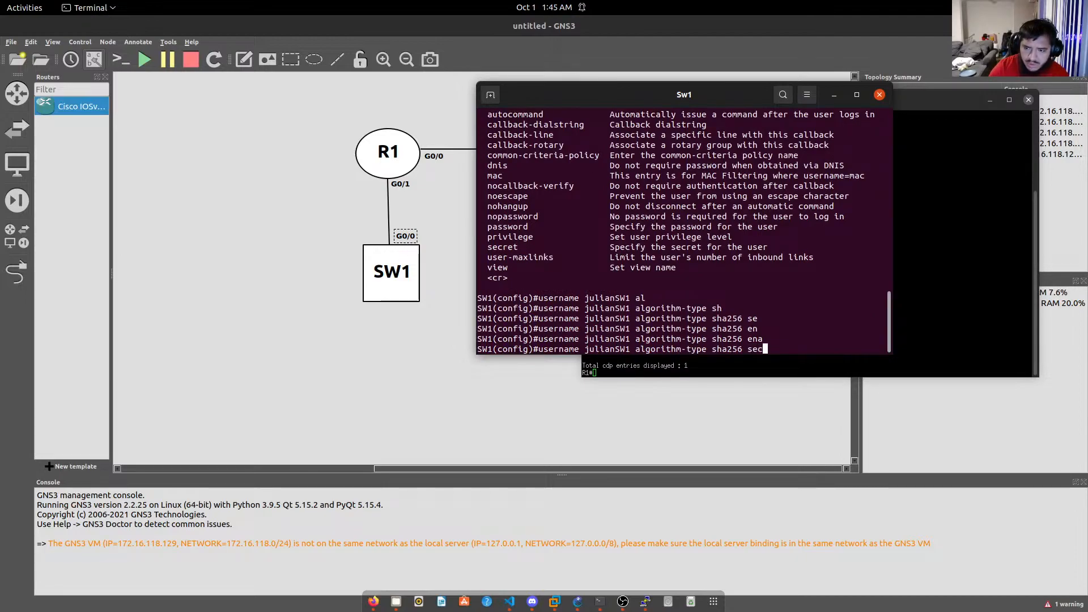
{"action": "key", "text": "Tab"}
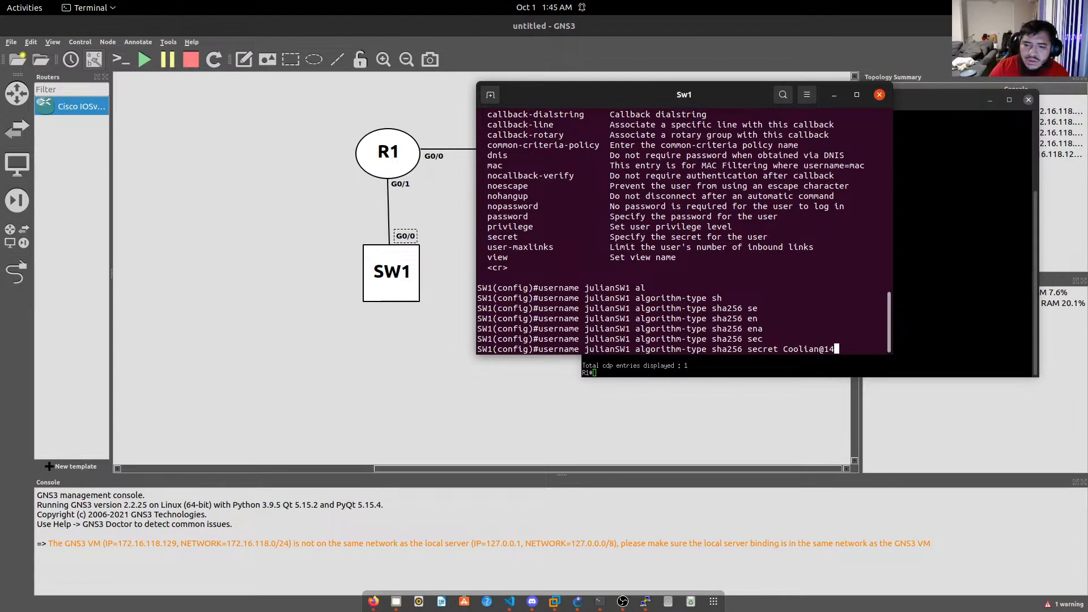
{"action": "key", "text": "Return"}
Type enable algorithm-type at the SW1 config prompt.
{"action": "type", "text": "en"}
{"action": "key", "text": "Tab"}
{"action": "key", "text": "BackSpace"}
{"action": "key", "text": "BackSpace"}
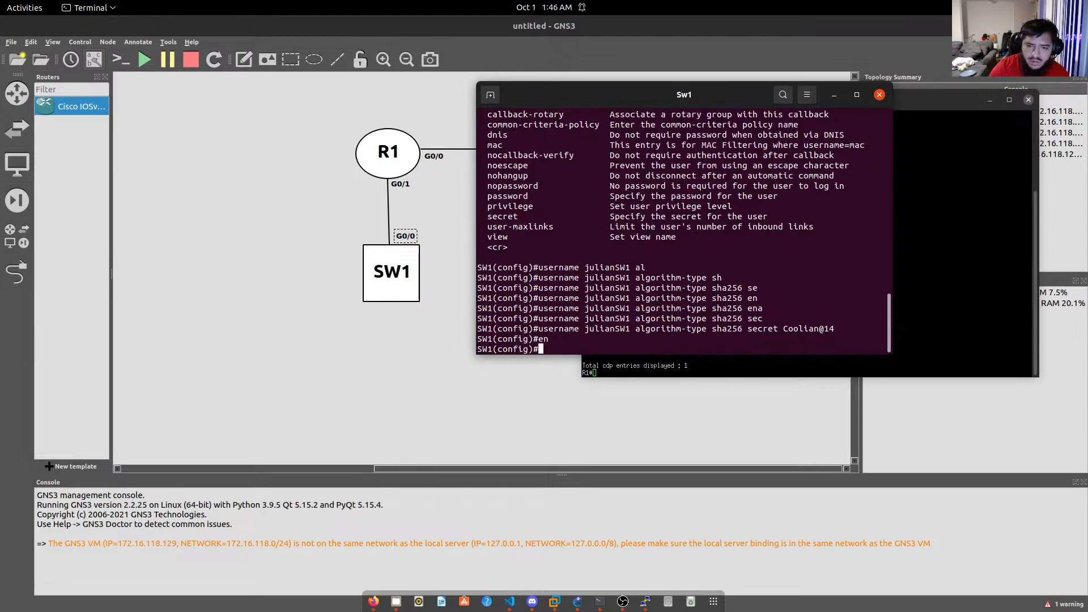
{"action": "type", "text": "na"}
{"action": "key", "text": "Tab"}
{"action": "key", "text": "BackSpace"}
{"action": "key", "text": "BackSpace"}
{"action": "type", "text": "en"}
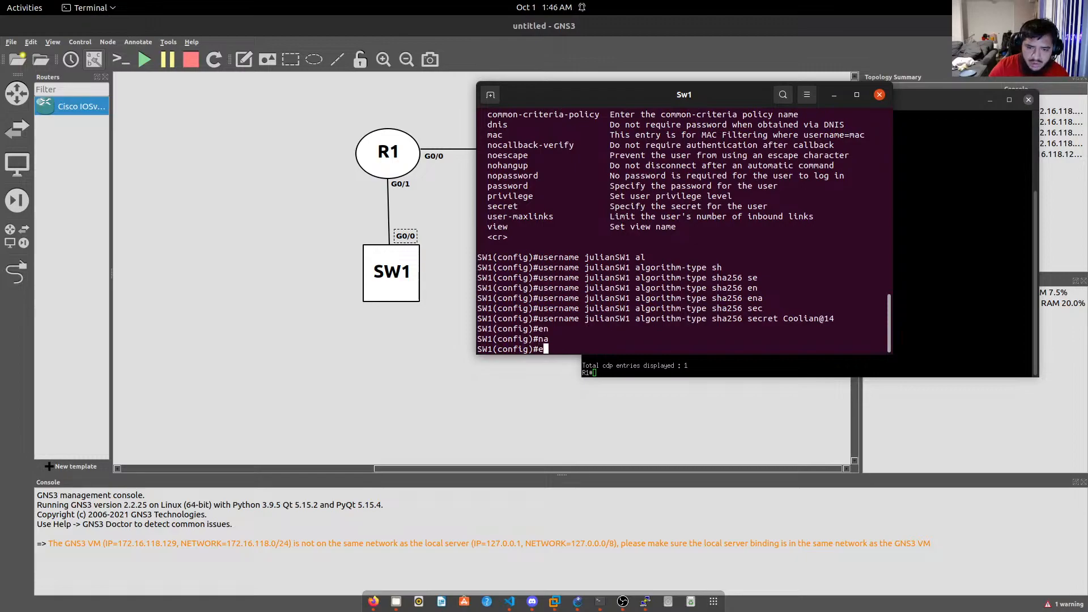
{"action": "key", "text": "Tab"}
{"action": "type", "text": "a"}
{"action": "key", "text": "Tab"}
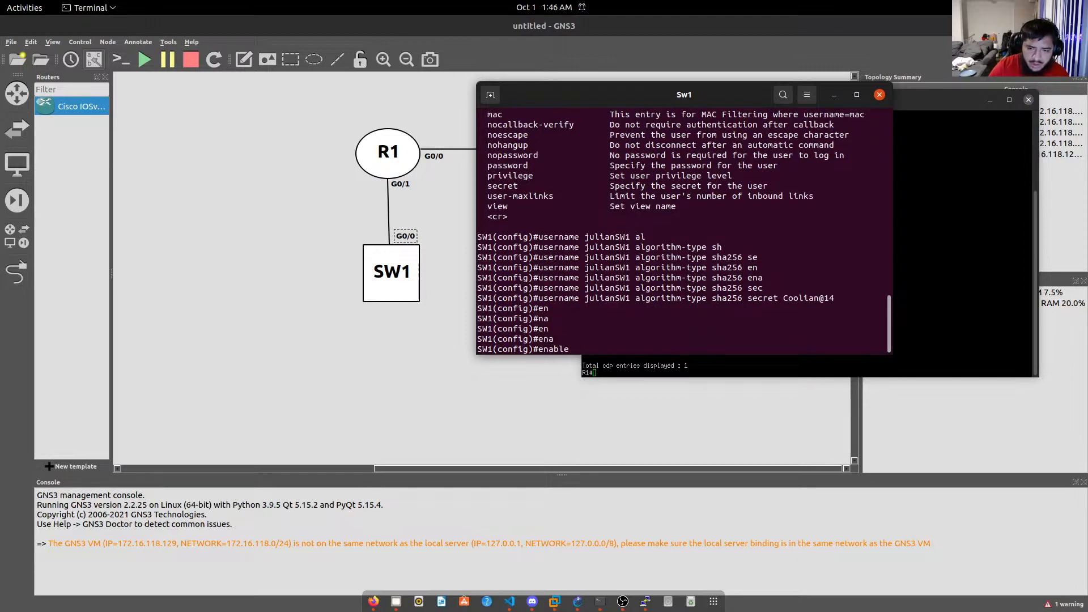
{"action": "type", "text": "al"}
{"action": "key", "text": "Tab"}
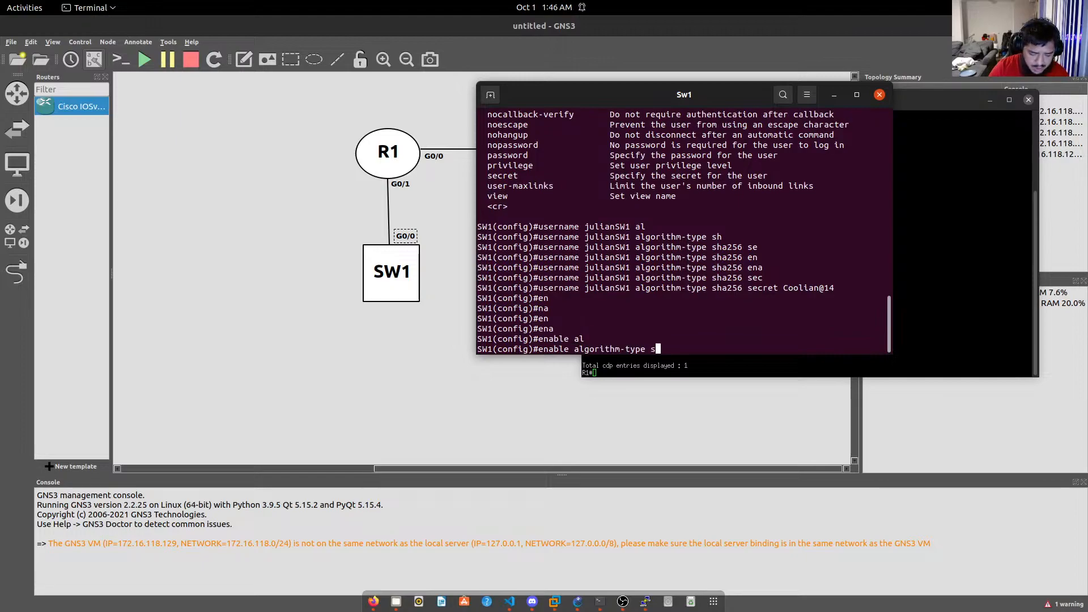
Choose sha256, enter the enable secret password and apply it.
{"action": "key", "text": "Tab"}
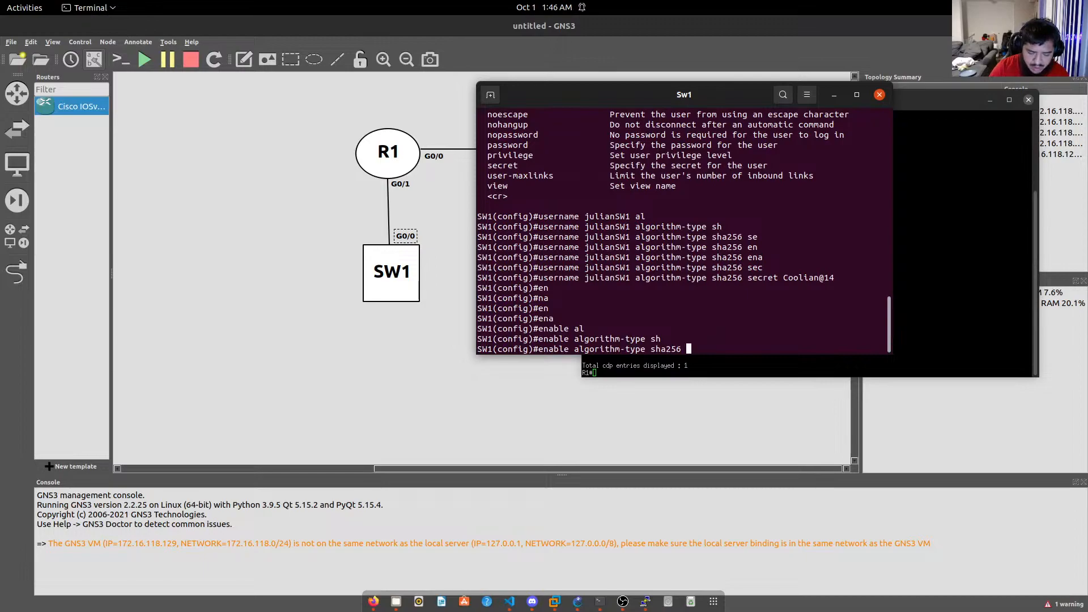
{"action": "key", "text": "Tab"}
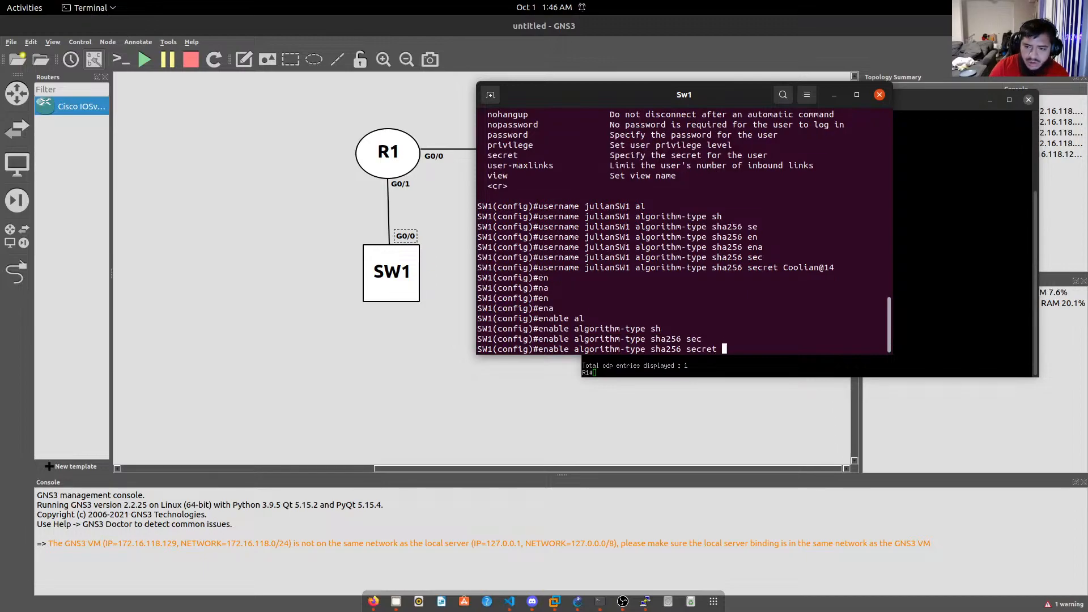
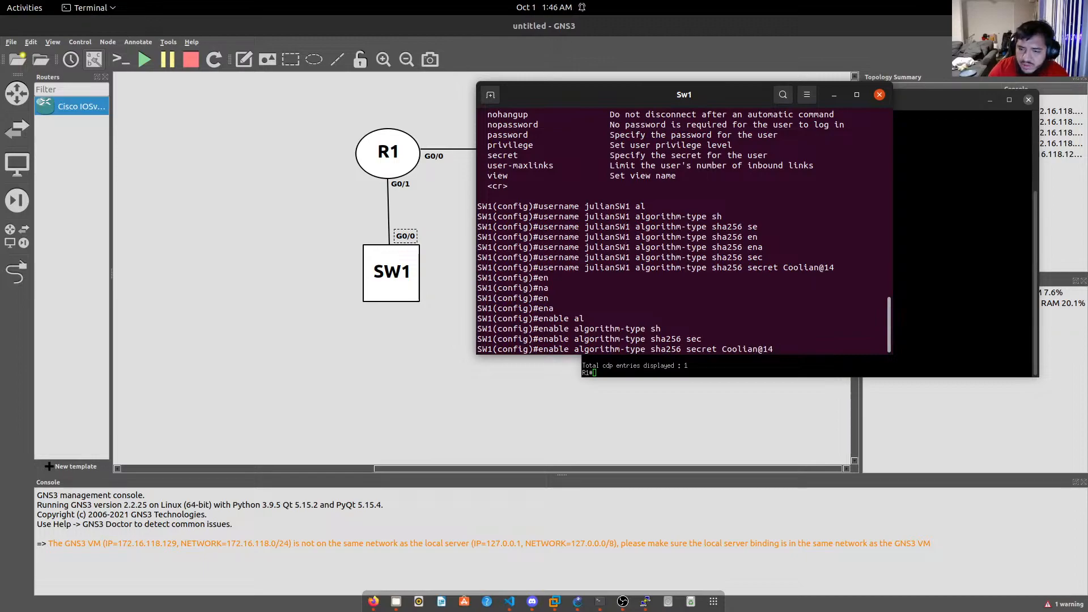
{"action": "key", "text": "Return"}
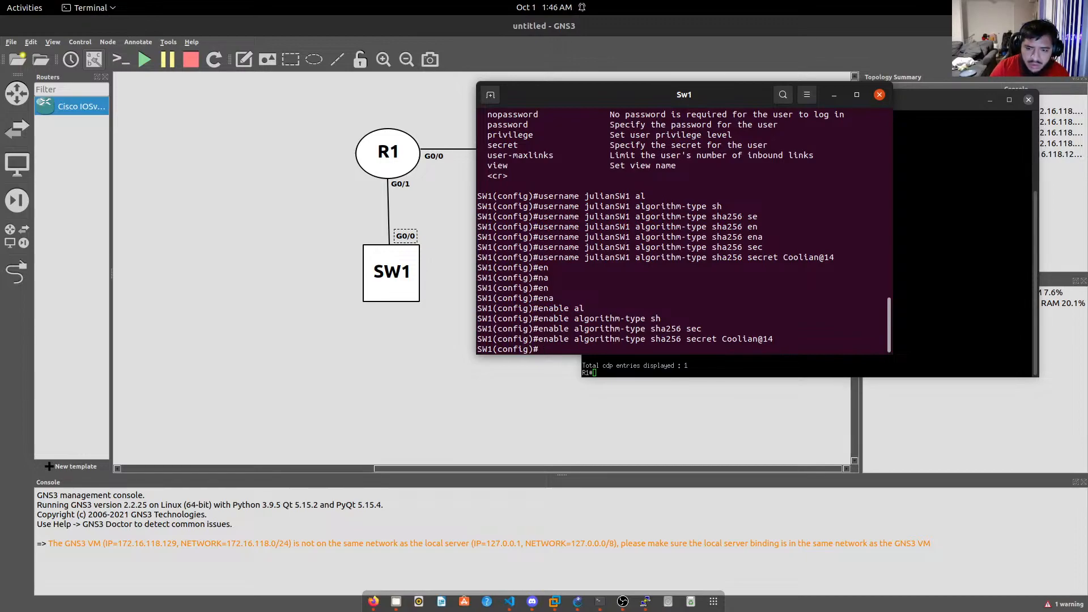
Enter line vty 0 15 on SW1 and dismiss the PuTTY Fatal Error dialog.
{"action": "type", "text": "vt"}
{"action": "key", "text": "Tab"}
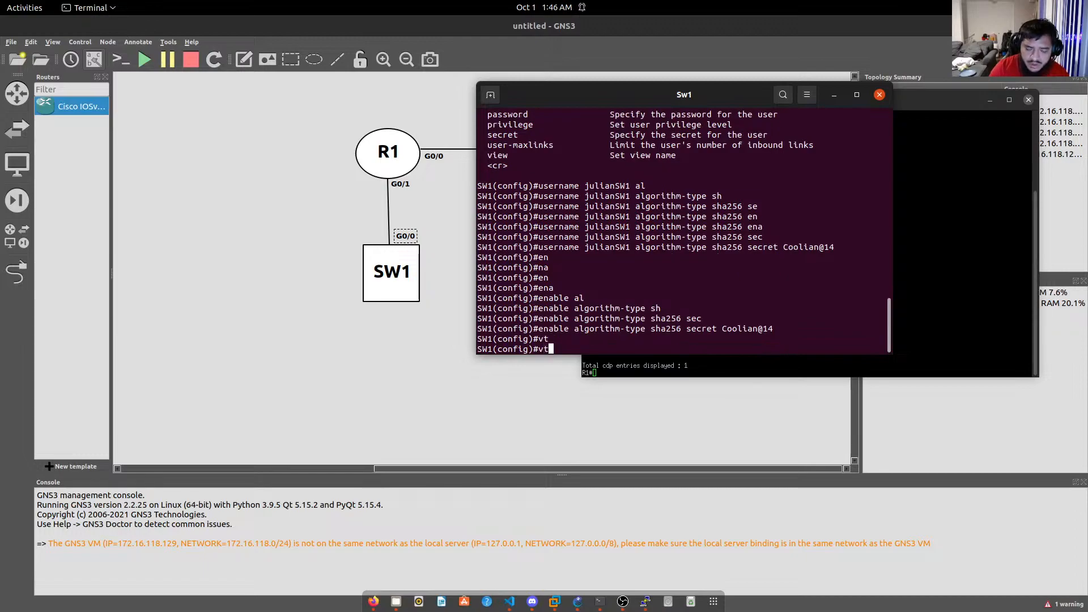
{"action": "key", "text": "BackSpace"}
{"action": "key", "text": "BackSpace"}
{"action": "type", "text": "ling"}
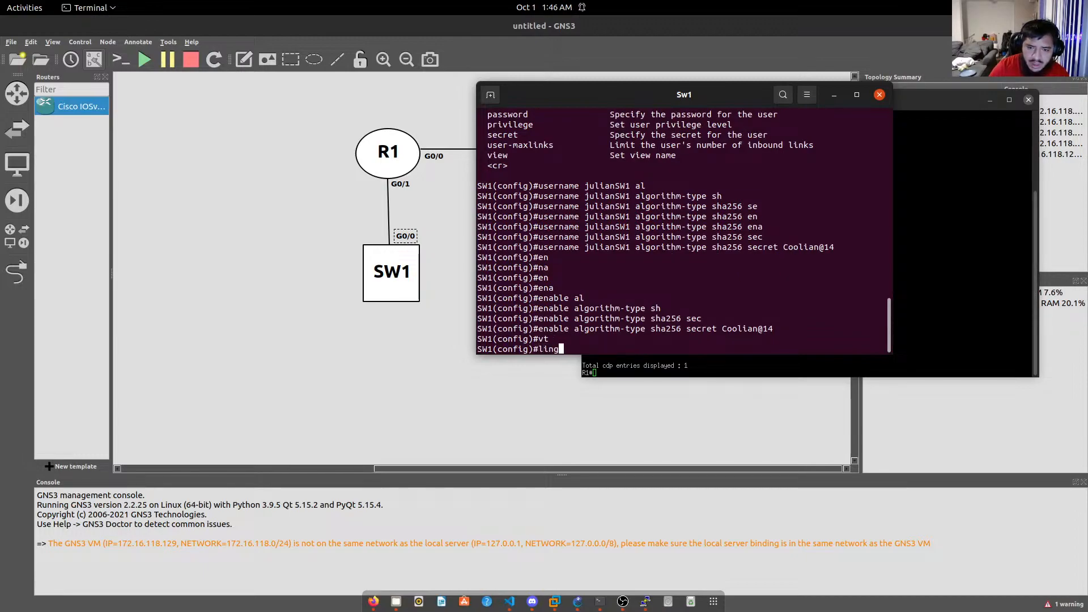
{"action": "key", "text": "BackSpace"}
{"action": "key", "text": "BackSpace"}
{"action": "type", "text": "e "}
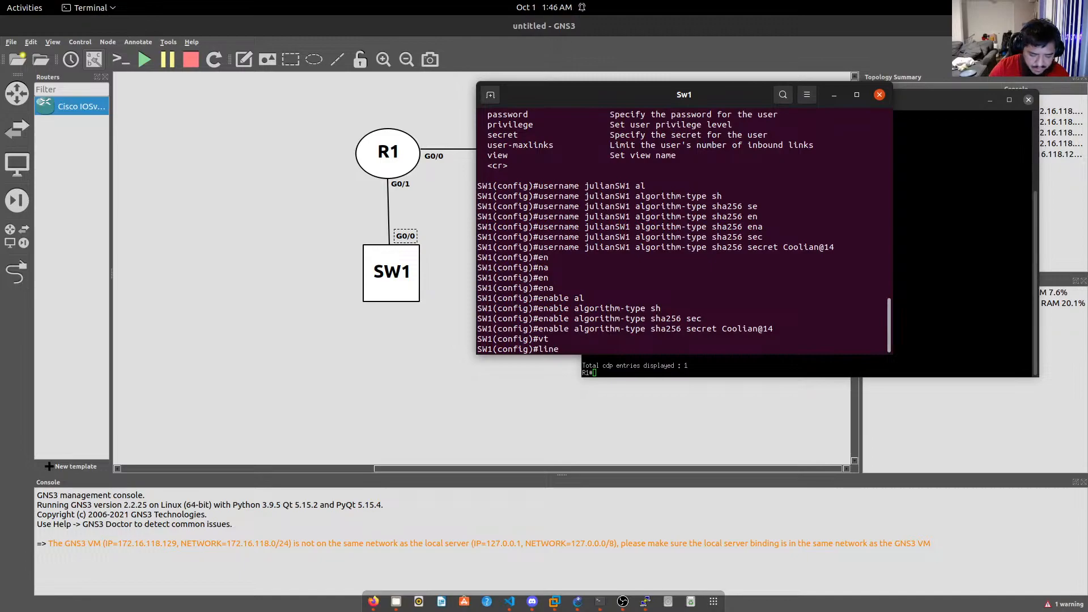
{"action": "type", "text": "tv"}
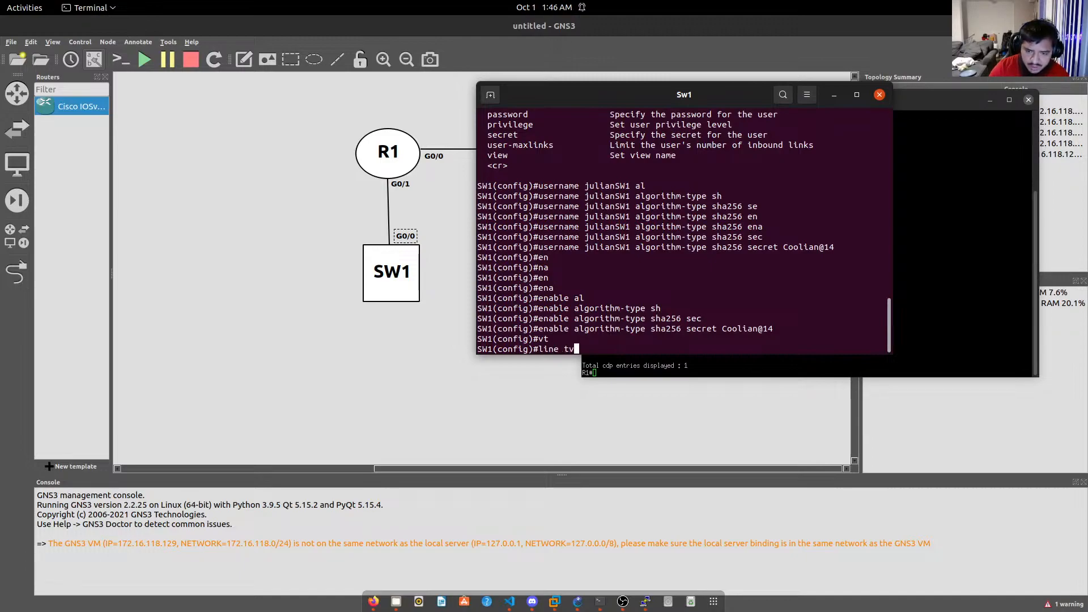
{"action": "key", "text": "BackSpace"}
{"action": "key", "text": "BackSpace"}
{"action": "type", "text": "vt"}
{"action": "key", "text": "Tab"}
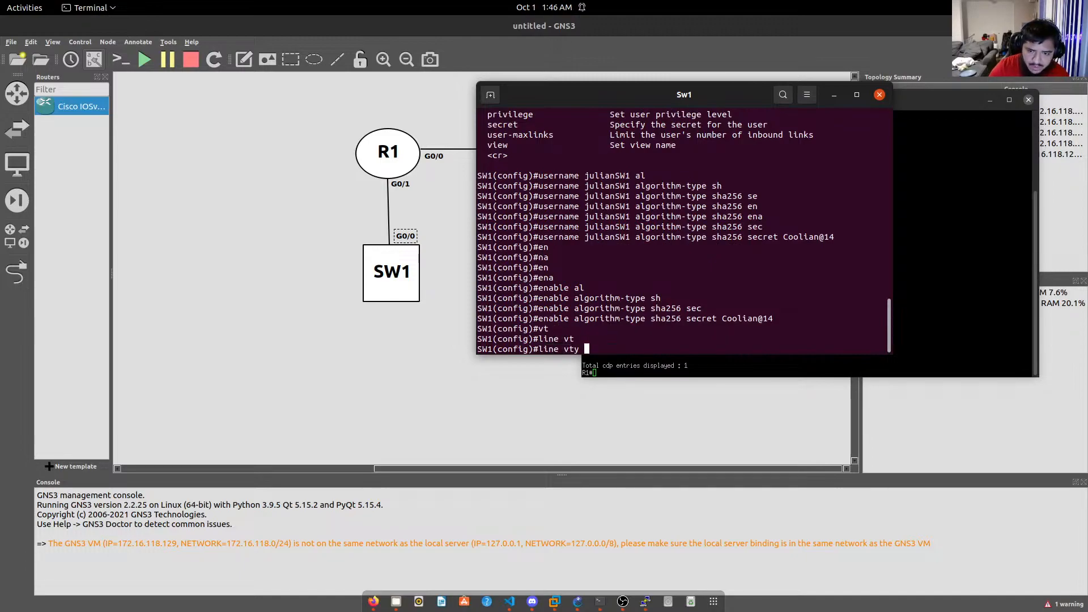
{"action": "type", "text": "0 15"}
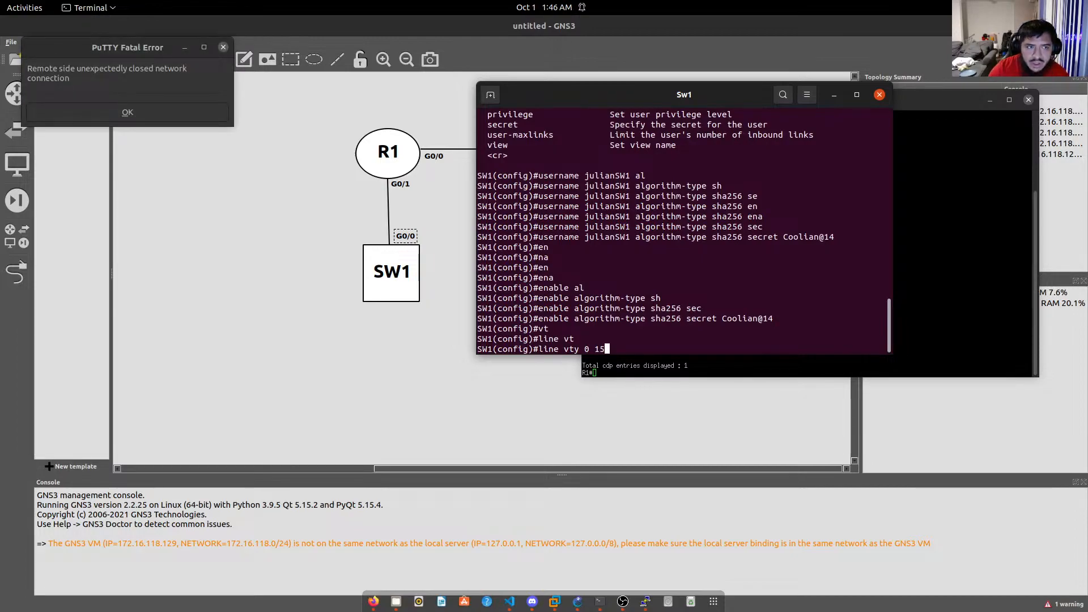
{"action": "key", "text": "Return"}
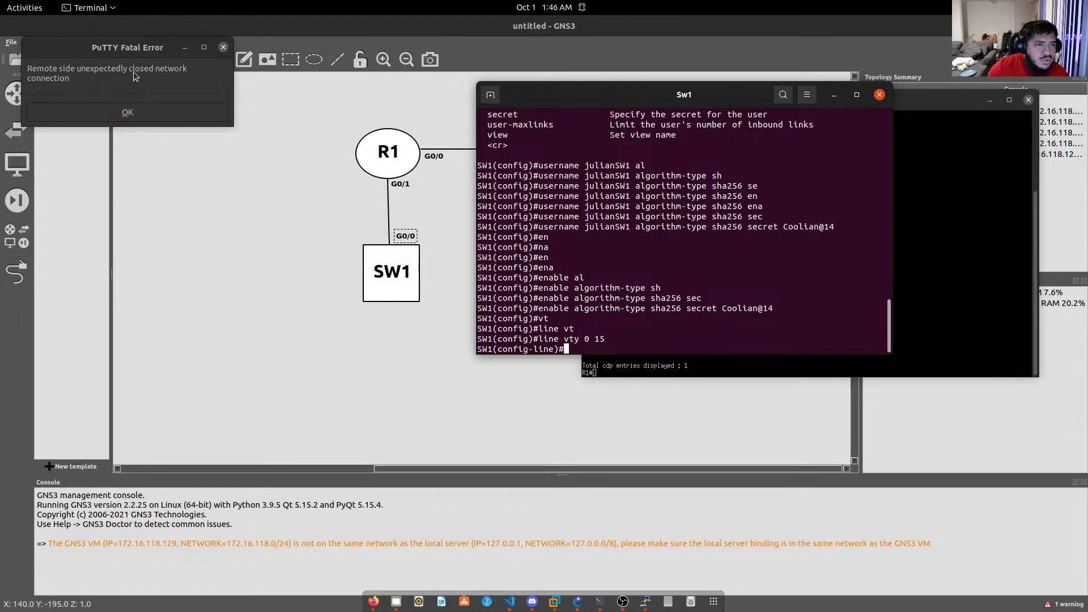
{"action": "left_click", "coordinate": [201, 113]}
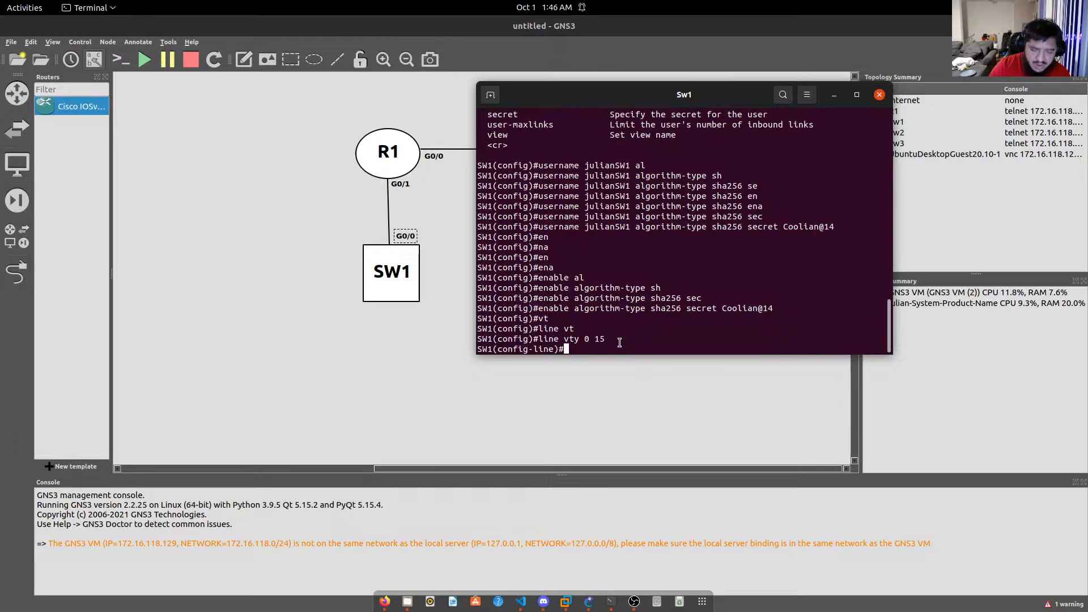
Set login local on VTY lines 0-15 and exit line configuration.
{"action": "type", "text": "log"}
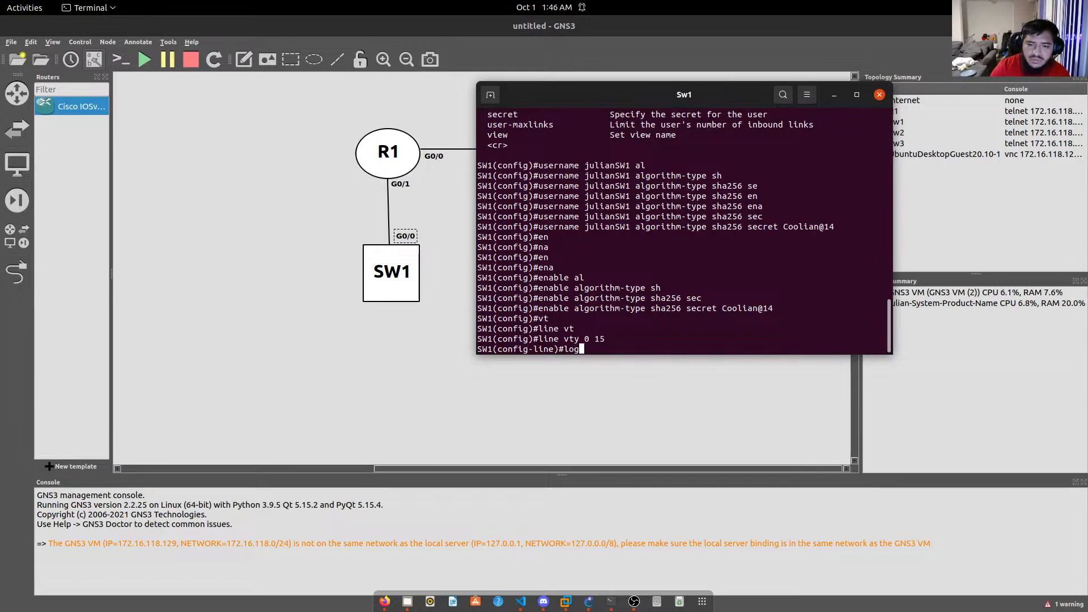
{"action": "key", "text": "Tab"}
{"action": "type", "text": "in loc"}
{"action": "key", "text": "Tab"}
{"action": "key", "text": "Return"}
{"action": "type", "text": "exit"}
{"action": "key", "text": "Return"}
Start the access-list 1 permit command in global configuration.
{"action": "type", "text": "acc"}
{"action": "key", "text": "Tab"}
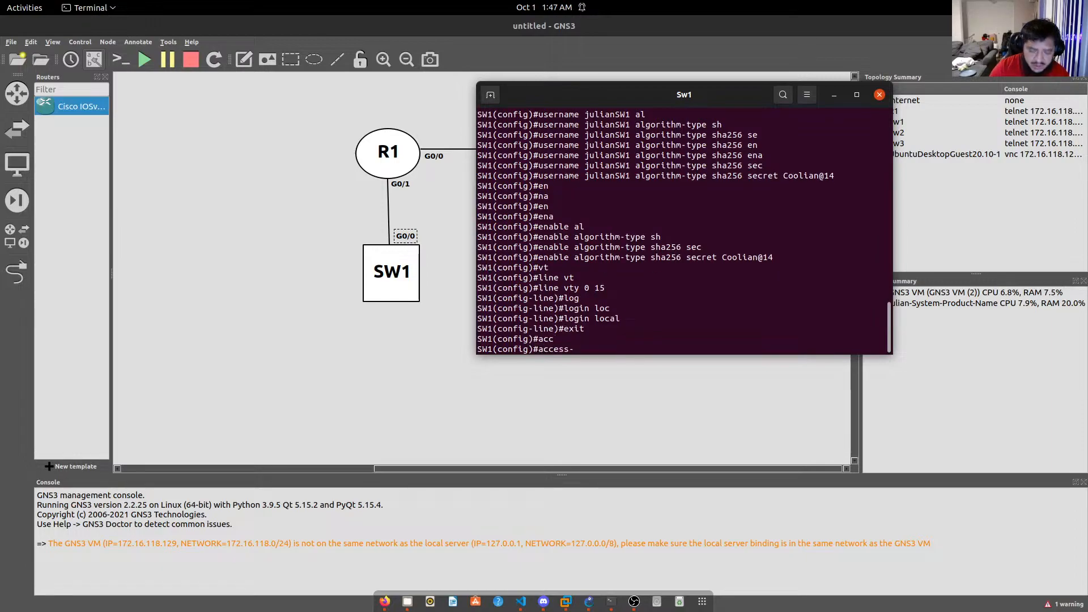
{"action": "type", "text": "1"}
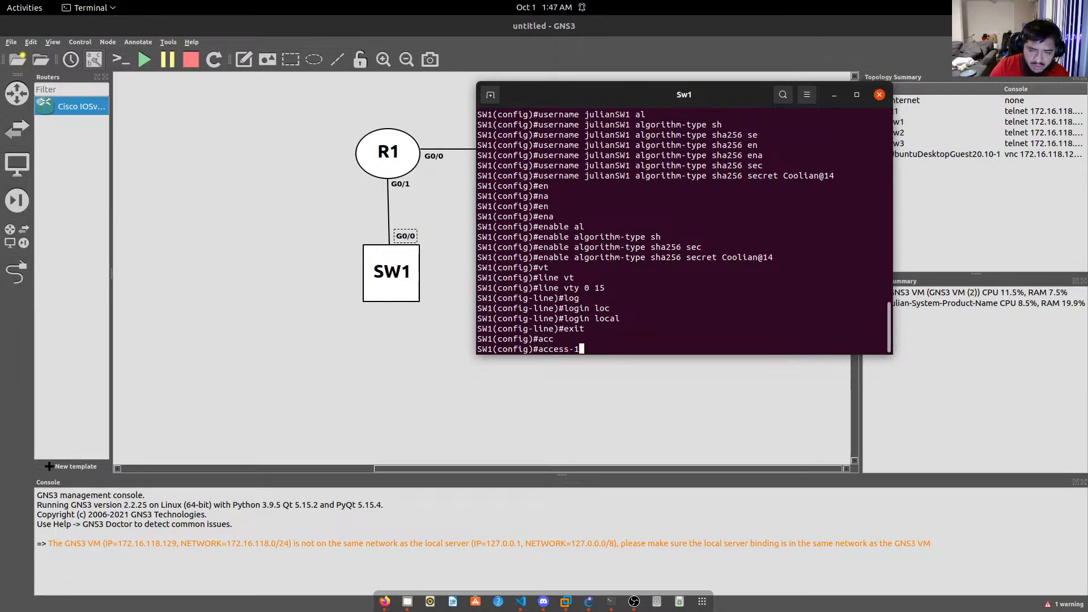
{"action": "type", "text": " per"}
{"action": "key", "text": "Tab"}
{"action": "type", "text": "m"}
{"action": "key", "text": "Tab"}
{"action": "key", "text": "BackSpace"}
{"action": "key", "text": "BackSpace"}
{"action": "key", "text": "BackSpace"}
{"action": "key", "text": "BackSpace"}
{"action": "key", "text": "BackSpace"}
{"action": "key", "text": "BackSpace"}
{"action": "type", "text": "lia"}
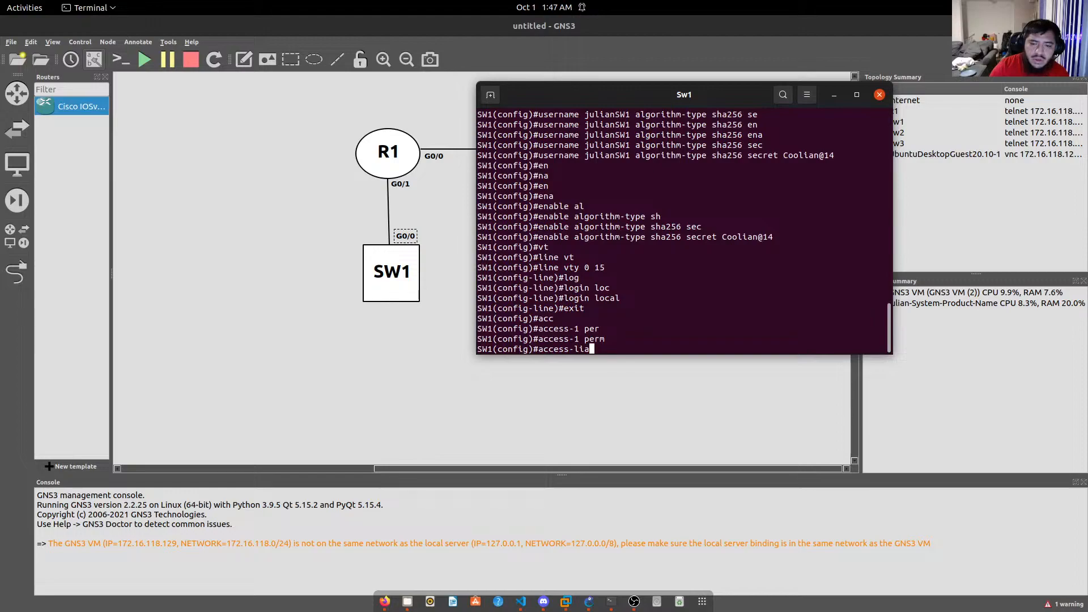
{"action": "key", "text": "Tab"}
{"action": "key", "text": "BackSpace"}
{"action": "type", "text": "s"}
{"action": "key", "text": "Tab"}
{"action": "type", "text": "1 per"}
{"action": "key", "text": "Tab"}
{"action": "type", "text": "m"}
{"action": "key", "text": "Tab"}
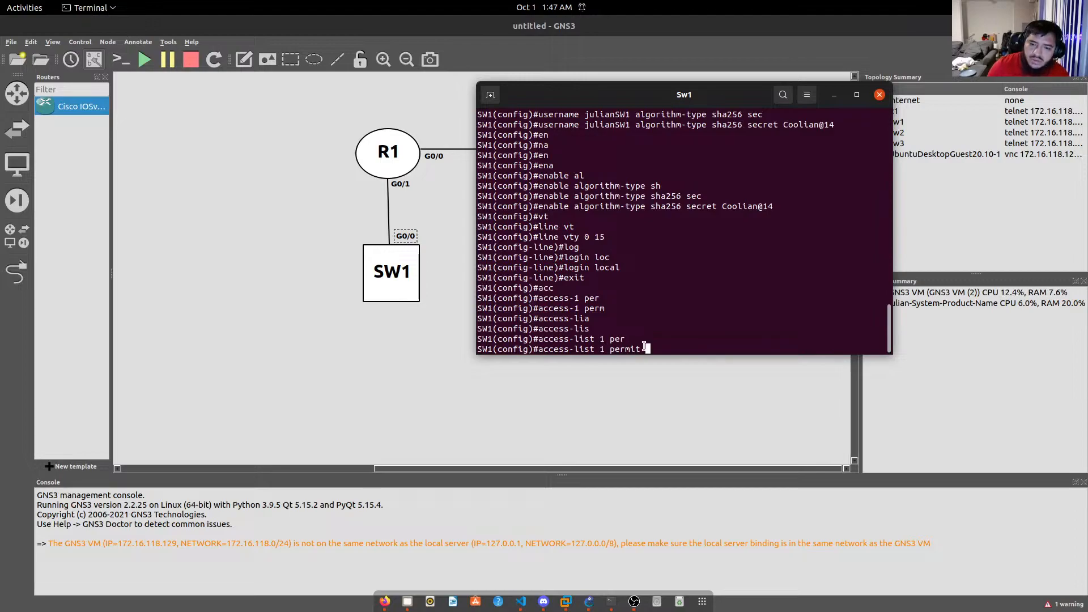
Check R1's Gi0/1 address 33.33.35.1/30 with show ip int, then type 33.33.35.0 0.0.0.3 on SW1.
{"action": "left_click", "coordinate": [611, 602]}
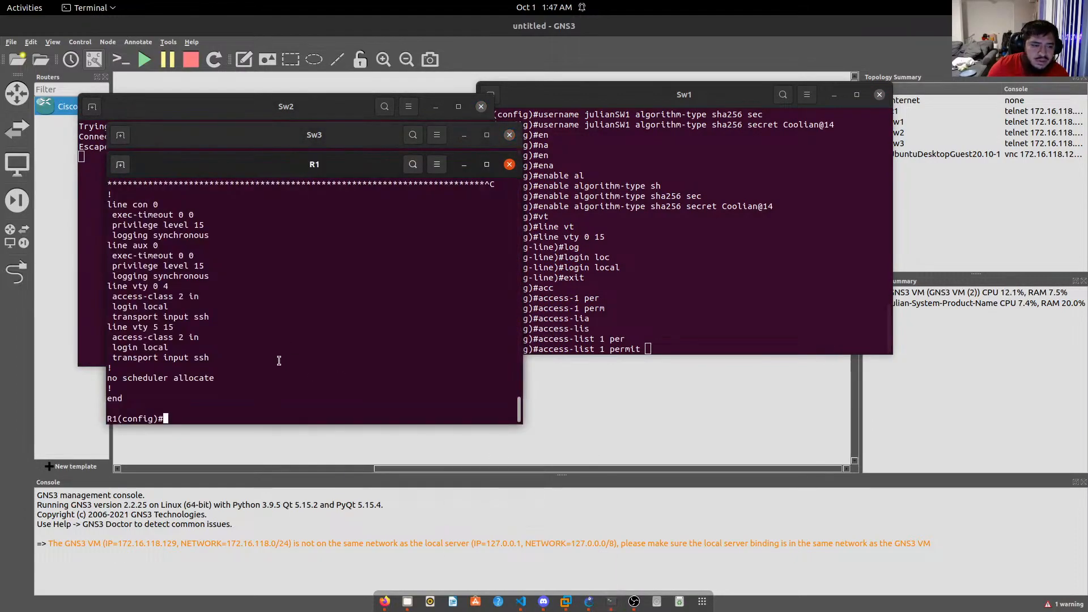
{"action": "type", "text": "do"}
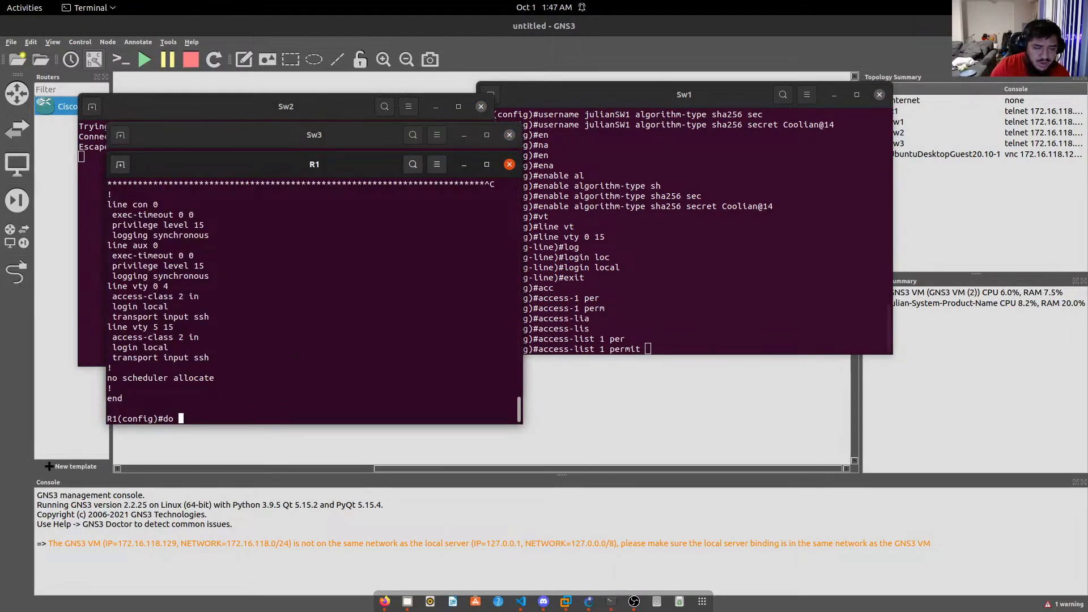
{"action": "type", "text": " show ip int br"}
{"action": "key", "text": "Return"}
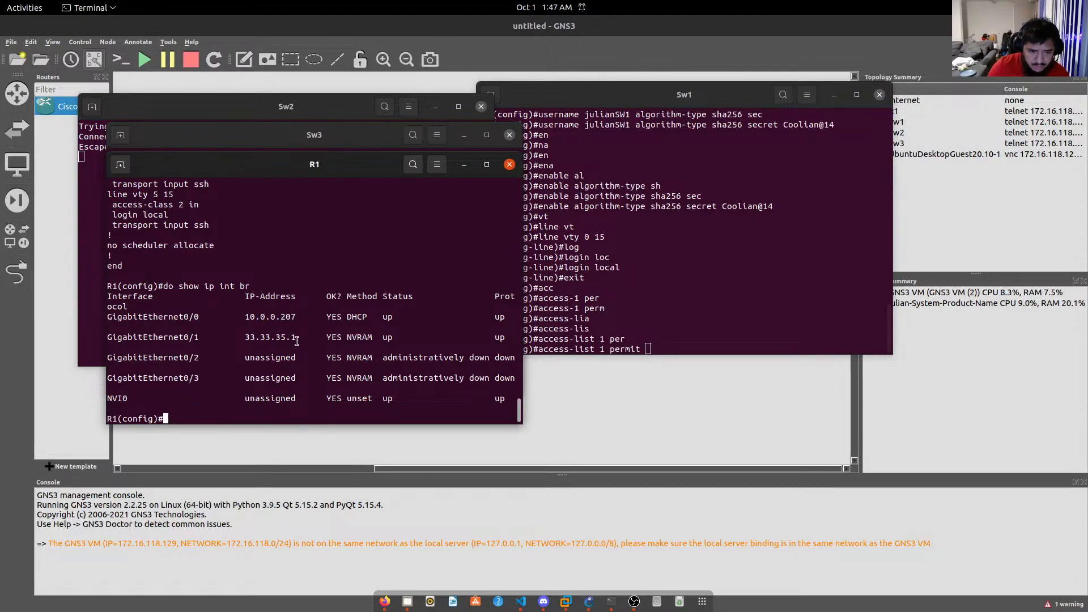
{"action": "key", "text": "Up"}
{"action": "key", "text": "BackSpace"}
{"action": "key", "text": "BackSpace"}
{"action": "type", "text": "g0/"}
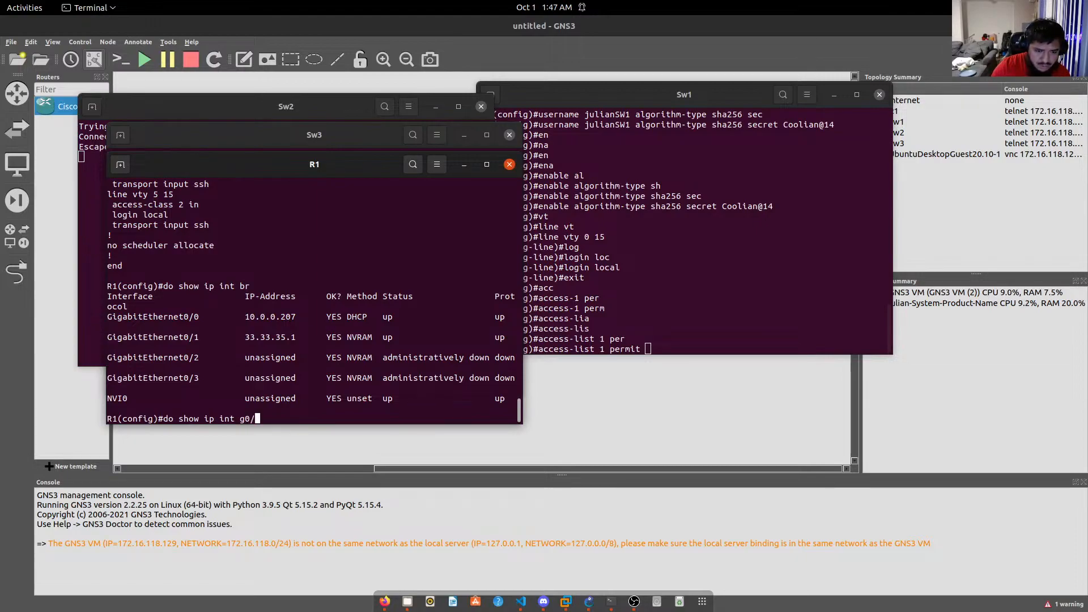
{"action": "type", "text": "1"}
{"action": "key", "text": "Return"}
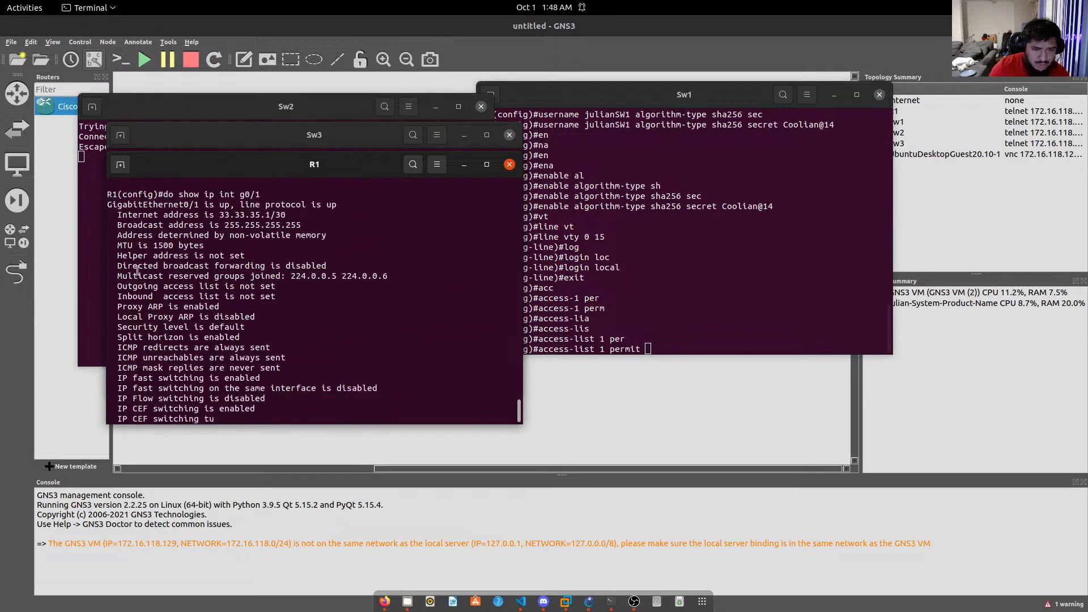
{"action": "left_click_drag", "start_coordinate": [221, 206], "coordinate": [265, 206]}
{"action": "left_click", "coordinate": [677, 297]}
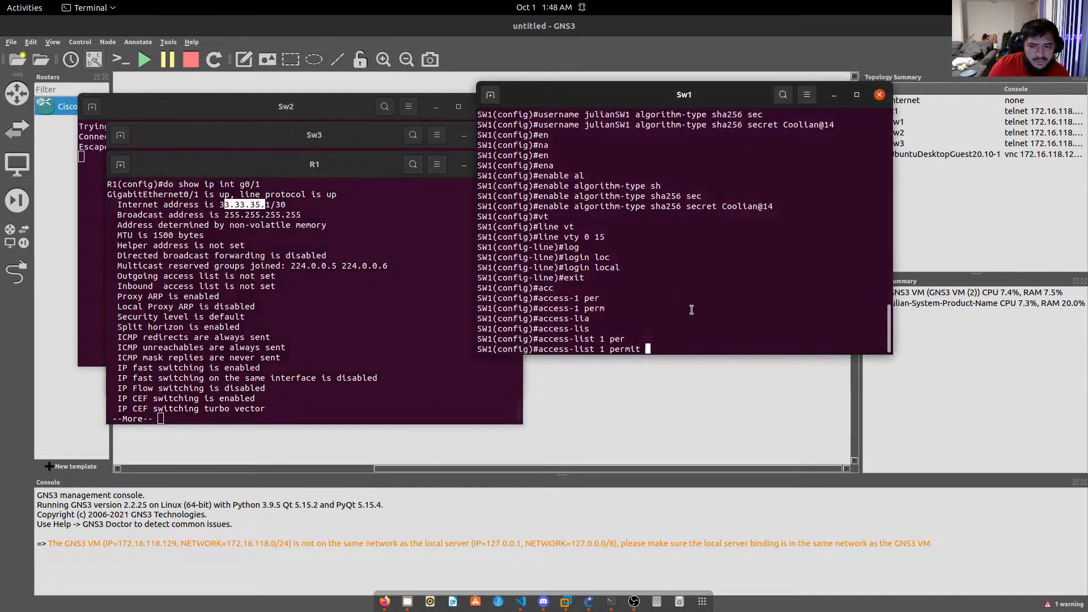
{"action": "type", "text": "33.33"}
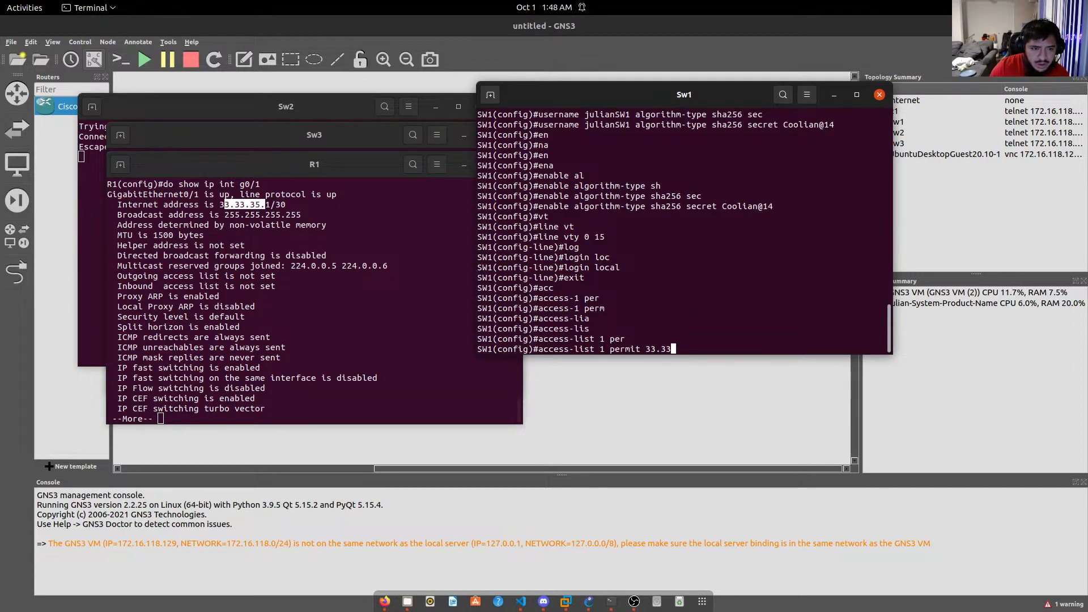
{"action": "type", "text": ".35"}
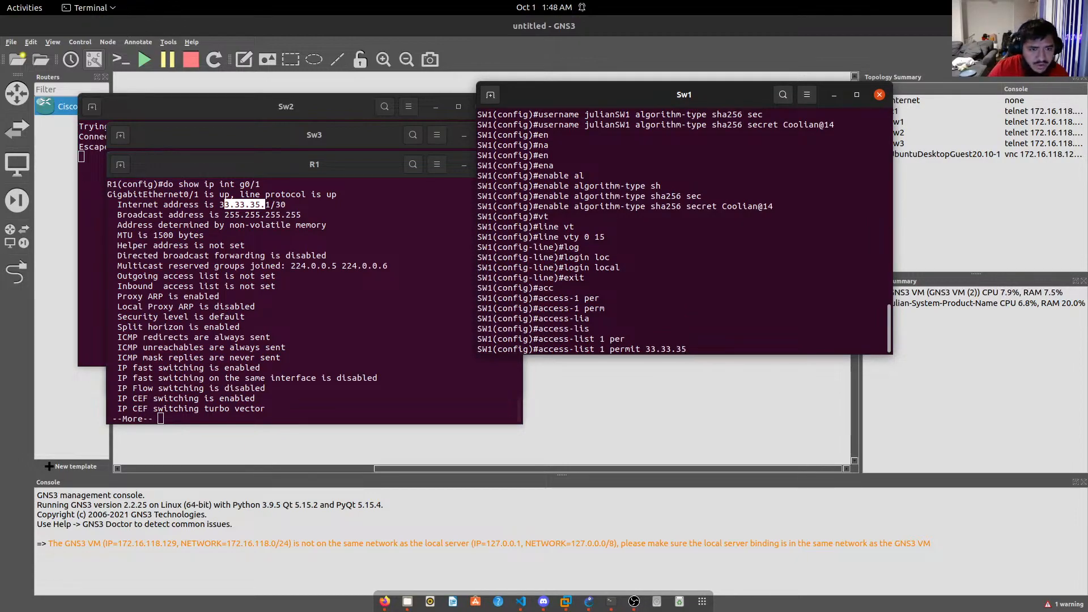
{"action": "type", "text": ".0 "}
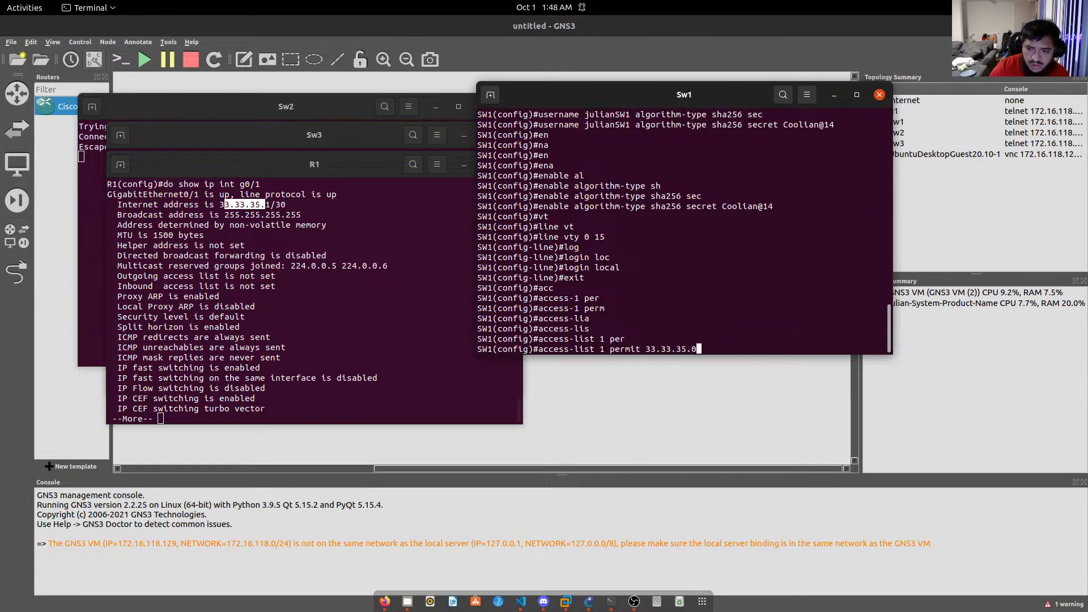
{"action": "type", "text": "0."}
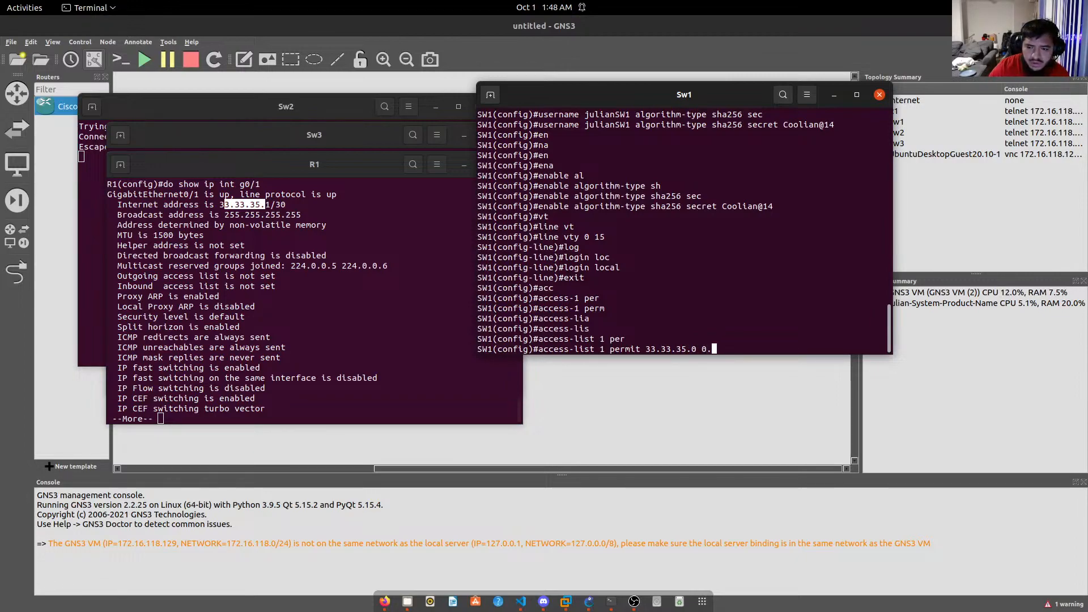
{"action": "type", "text": "0.0.3"}
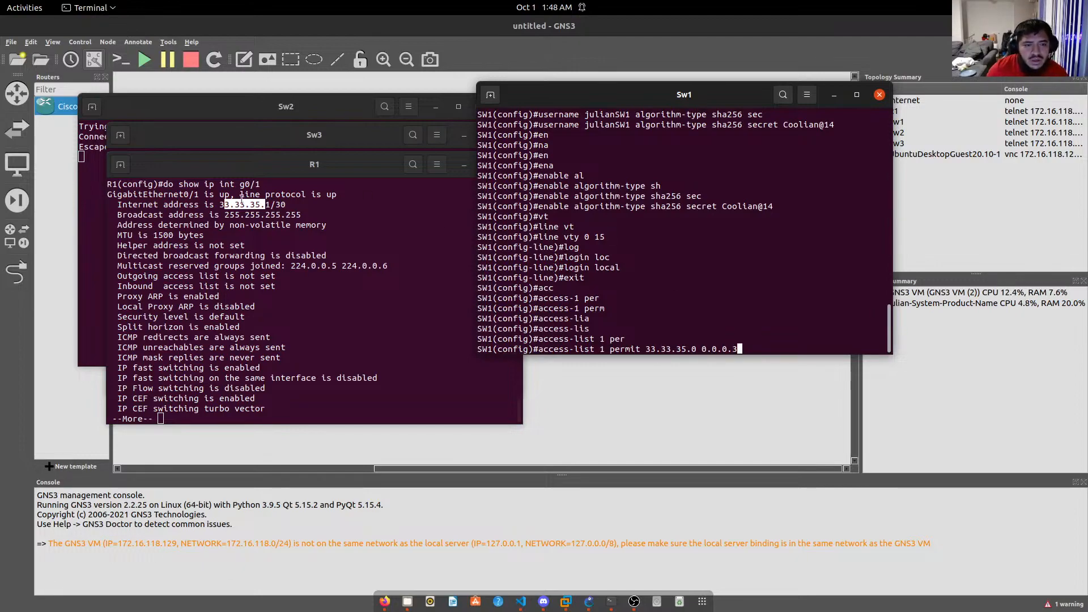
Apply access-list 1 permit 33.33.35.0 0.0.0.3 and type a second entry for 10.0.0.0 0.0.0.255.
{"action": "left_click_drag", "start_coordinate": [286, 204], "coordinate": [277, 204]}
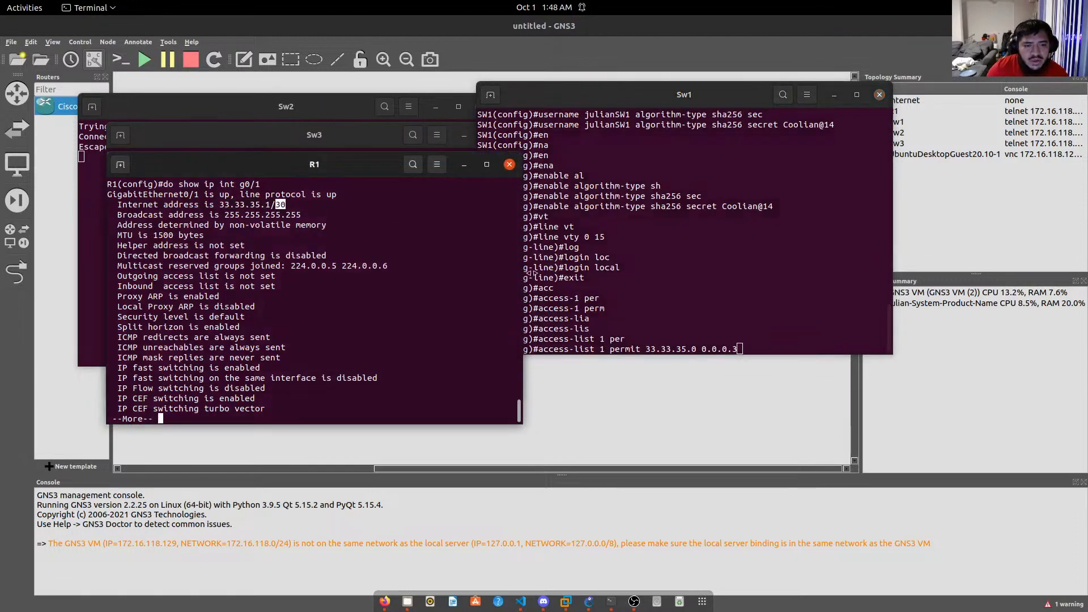
{"action": "left_click", "coordinate": [751, 349]}
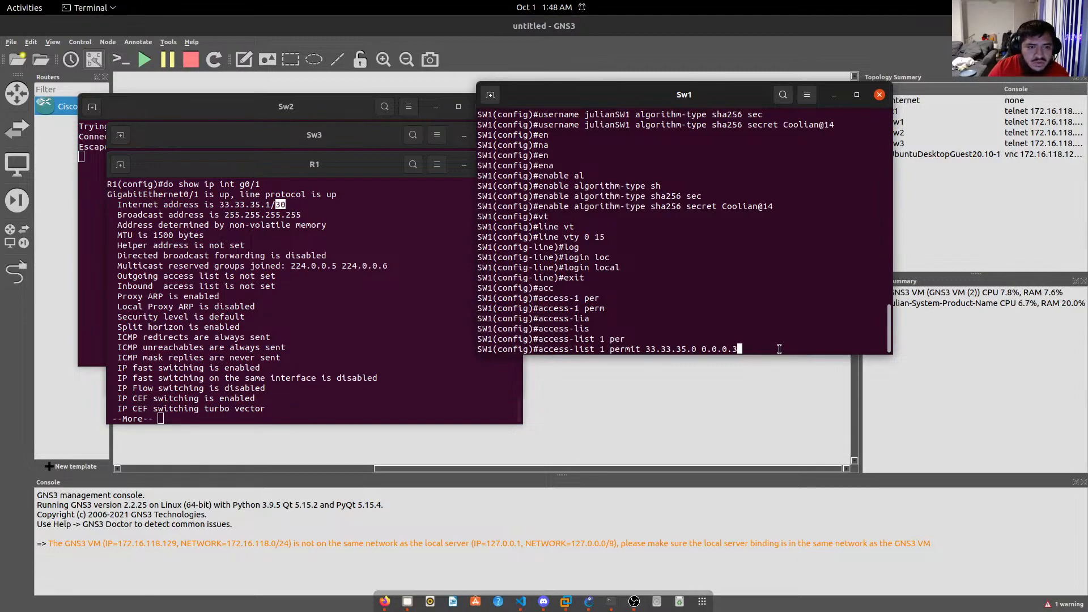
{"action": "key", "text": "Return"}
{"action": "key", "text": "Up"}
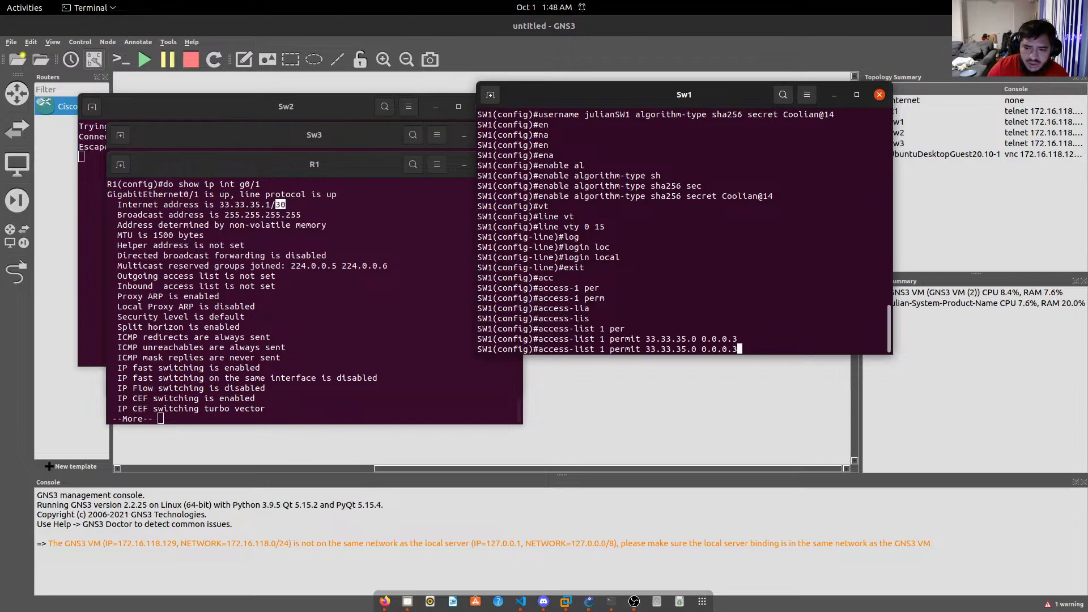
{"action": "key", "text": "BackSpace"}
{"action": "key", "text": "BackSpace"}
{"action": "key", "text": "BackSpace"}
{"action": "key", "text": "BackSpace"}
{"action": "key", "text": "BackSpace"}
{"action": "key", "text": "BackSpace"}
{"action": "key", "text": "BackSpace"}
{"action": "key", "text": "BackSpace"}
{"action": "key", "text": "BackSpace"}
{"action": "key", "text": "BackSpace"}
{"action": "key", "text": "BackSpace"}
{"action": "key", "text": "BackSpace"}
{"action": "key", "text": "BackSpace"}
{"action": "key", "text": "BackSpace"}
{"action": "key", "text": "BackSpace"}
{"action": "key", "text": "BackSpace"}
{"action": "key", "text": "BackSpace"}
{"action": "key", "text": "BackSpace"}
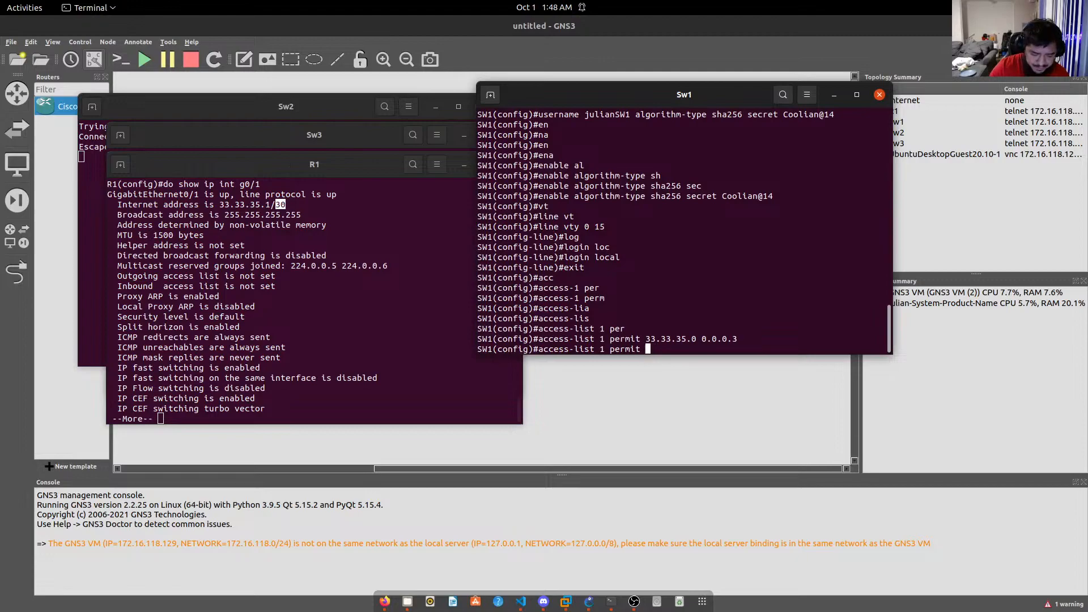
{"action": "type", "text": "10."}
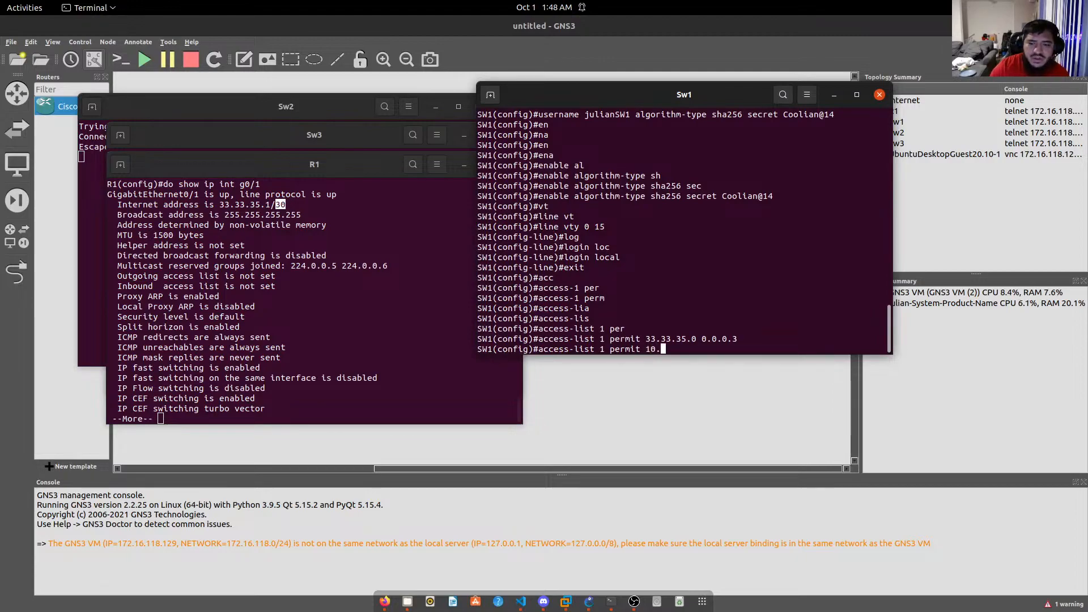
{"action": "type", "text": "0.0"}
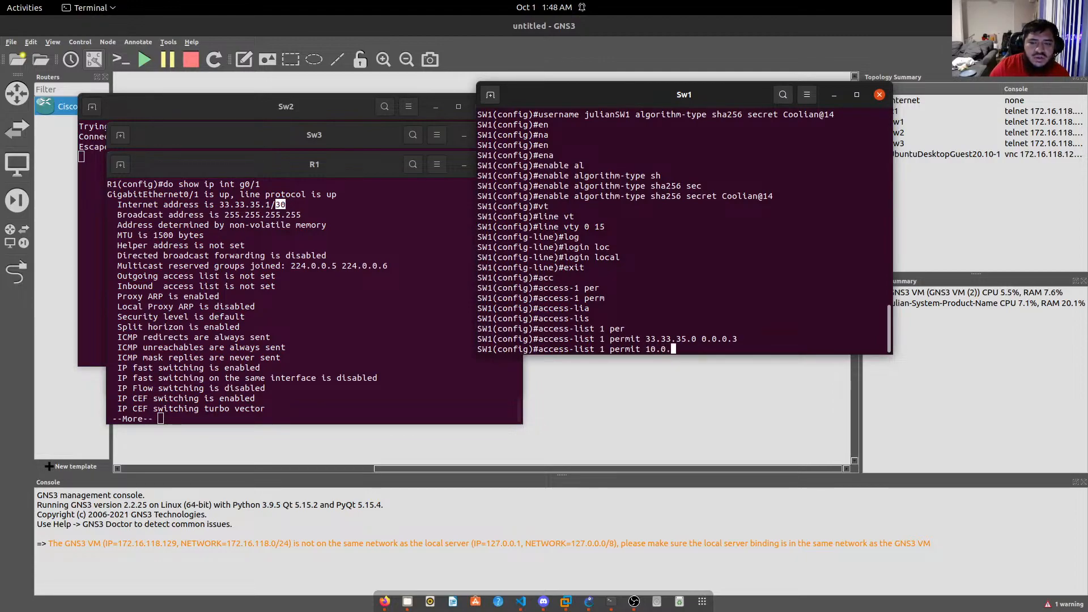
{"action": "type", "text": ".0"}
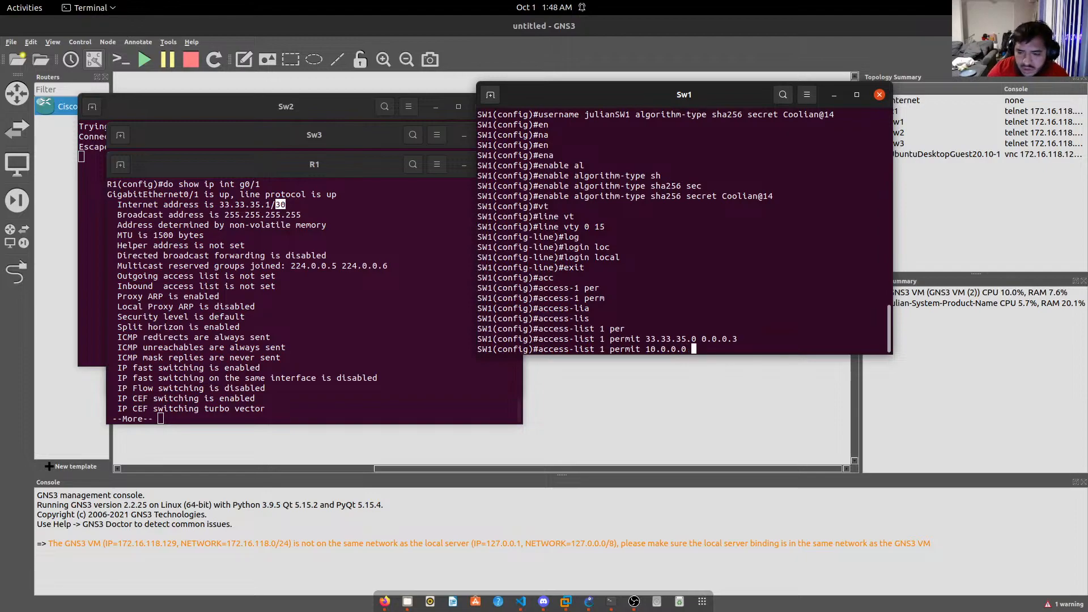
{"action": "type", "text": " 0.0.0."}
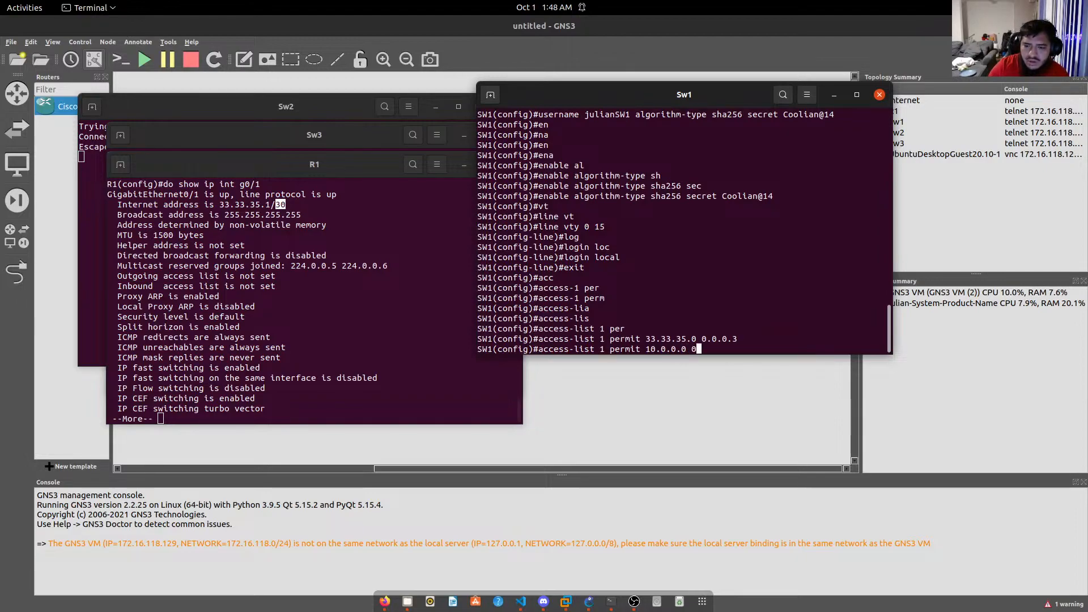
{"action": "type", "text": "255"}
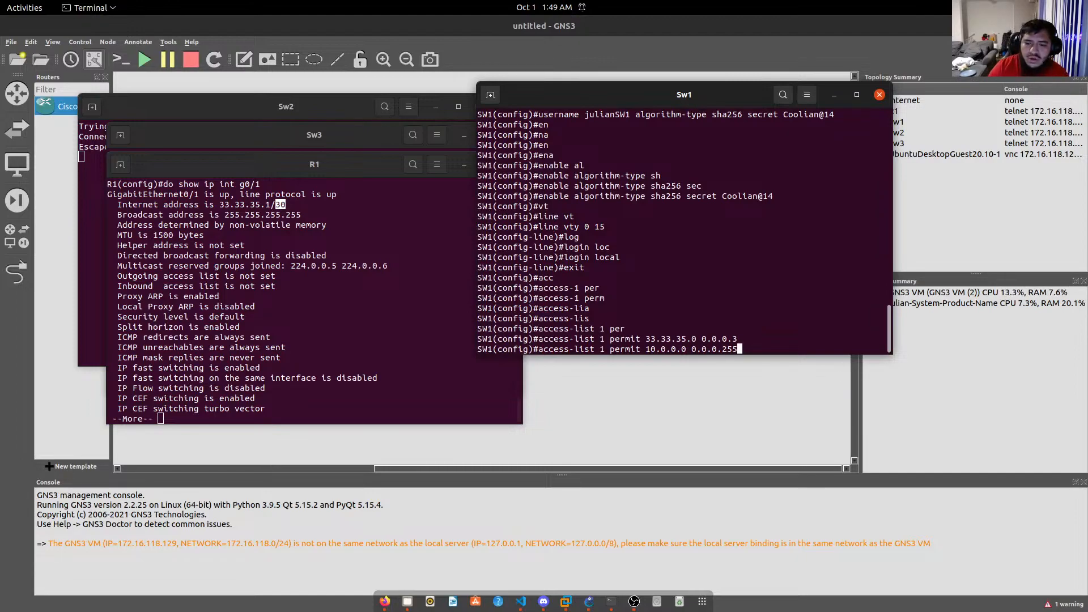
Apply the access-list 1 permit for 10.0.0.0 and enter line vty 0 15 on SW1.
{"action": "key", "text": "Return"}
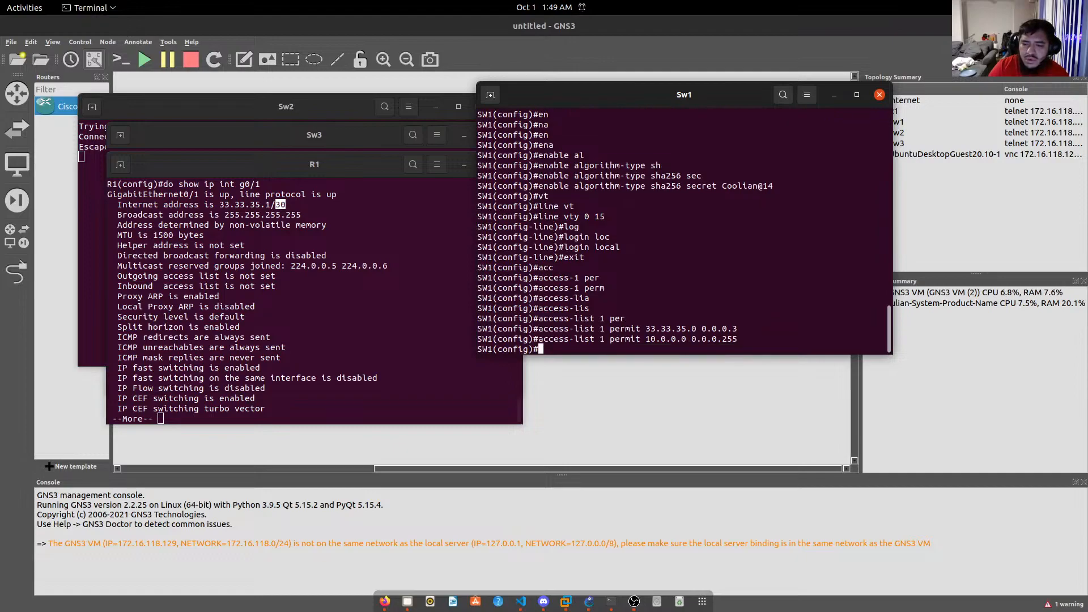
{"action": "type", "text": "exit"}
{"action": "key", "text": "Up"}
{"action": "key", "text": "Up"}
{"action": "key", "text": "Return"}
Set login local and access-class 1 in on SW1's VTY lines.
{"action": "type", "text": "login local"}
{"action": "key", "text": "Return"}
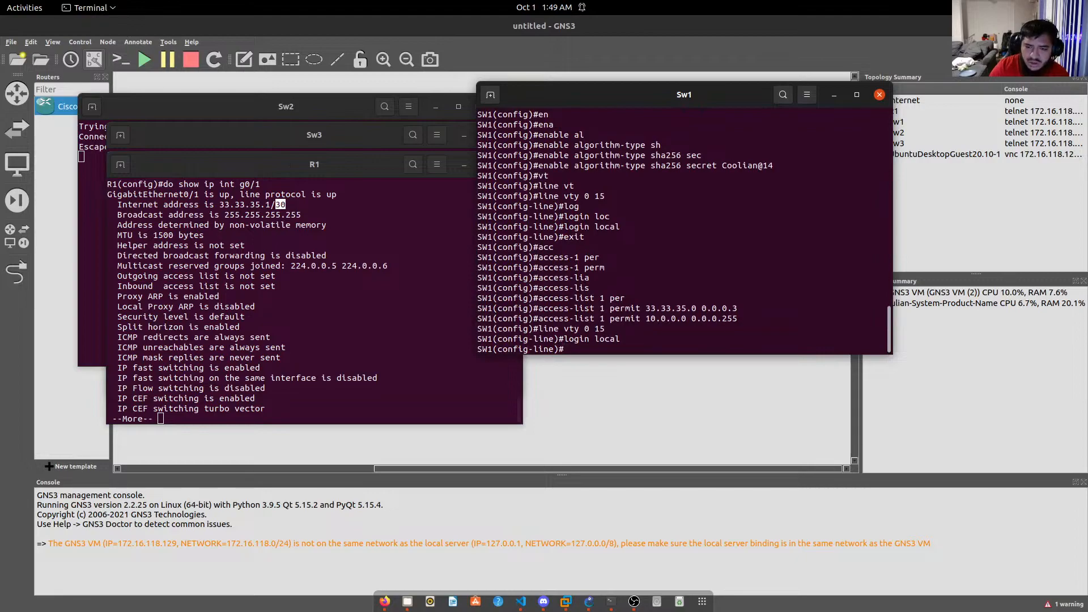
{"action": "type", "text": "acc"}
{"action": "key", "text": "Tab"}
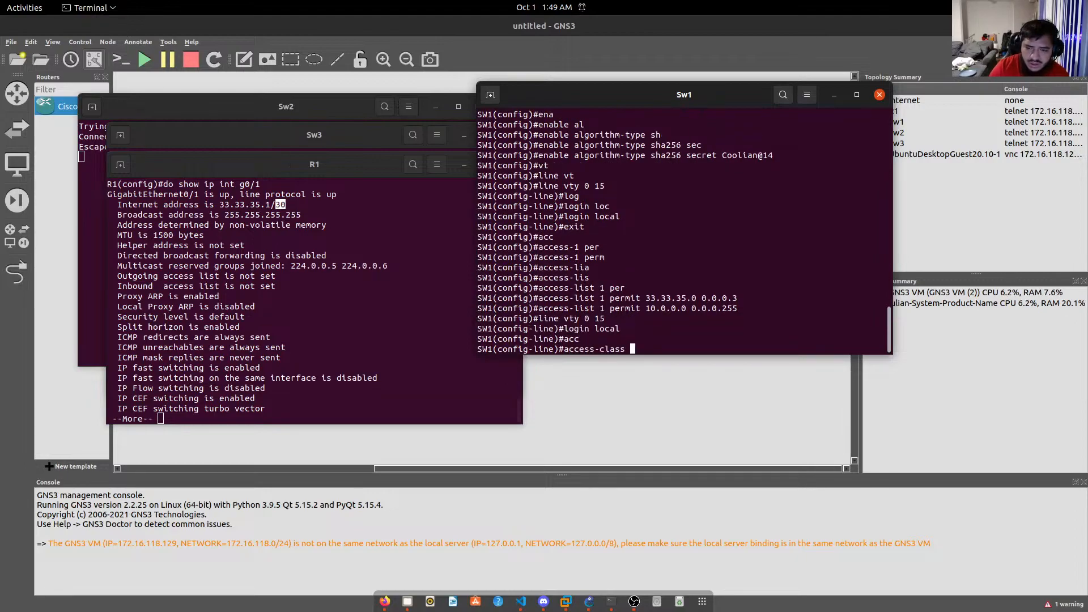
{"action": "type", "text": "1 in"}
{"action": "key", "text": "Return"}
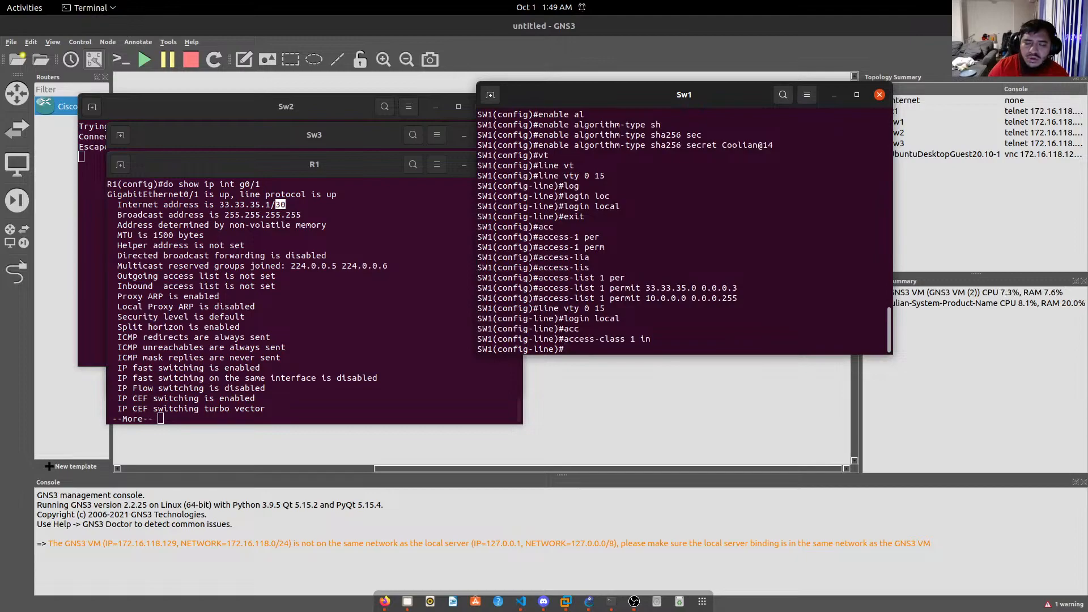
{"action": "type", "text": "?"}
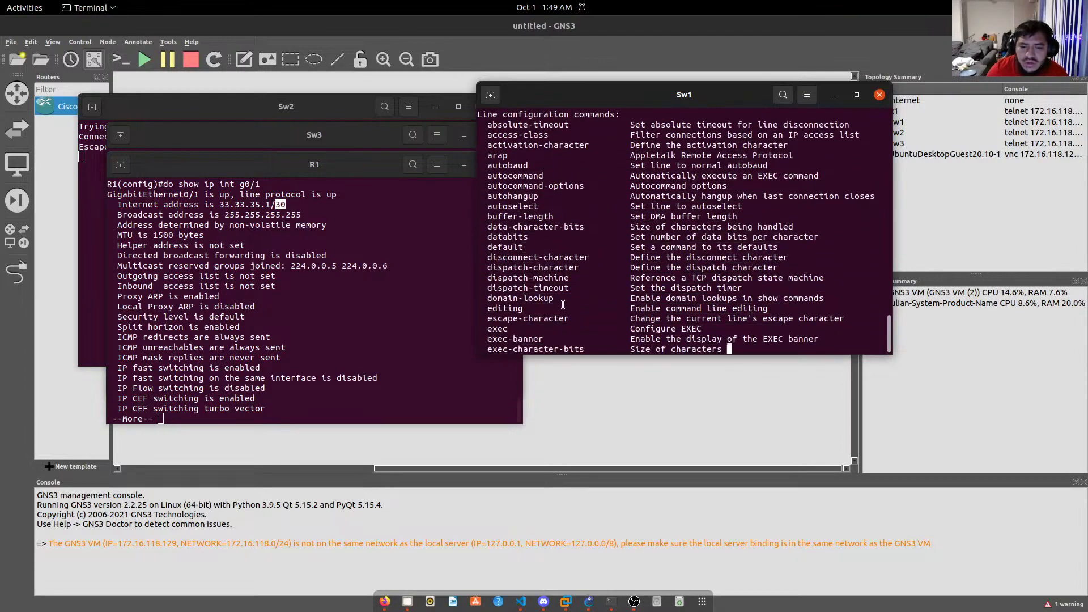
Page through the line help and set transport input ssh on the VTY lines.
{"action": "key", "text": "space"}
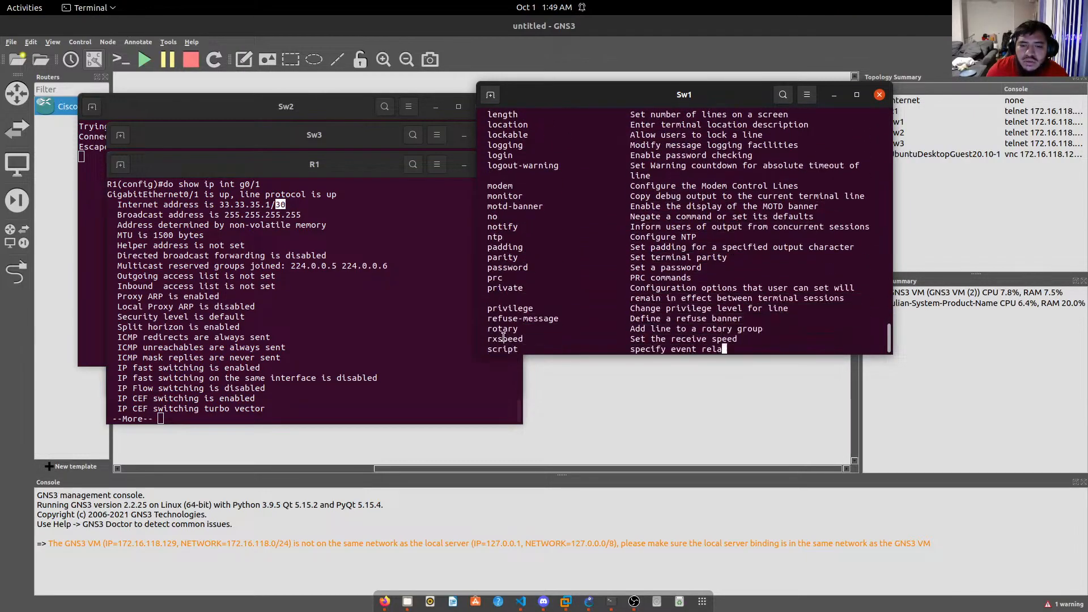
{"action": "key", "text": "space"}
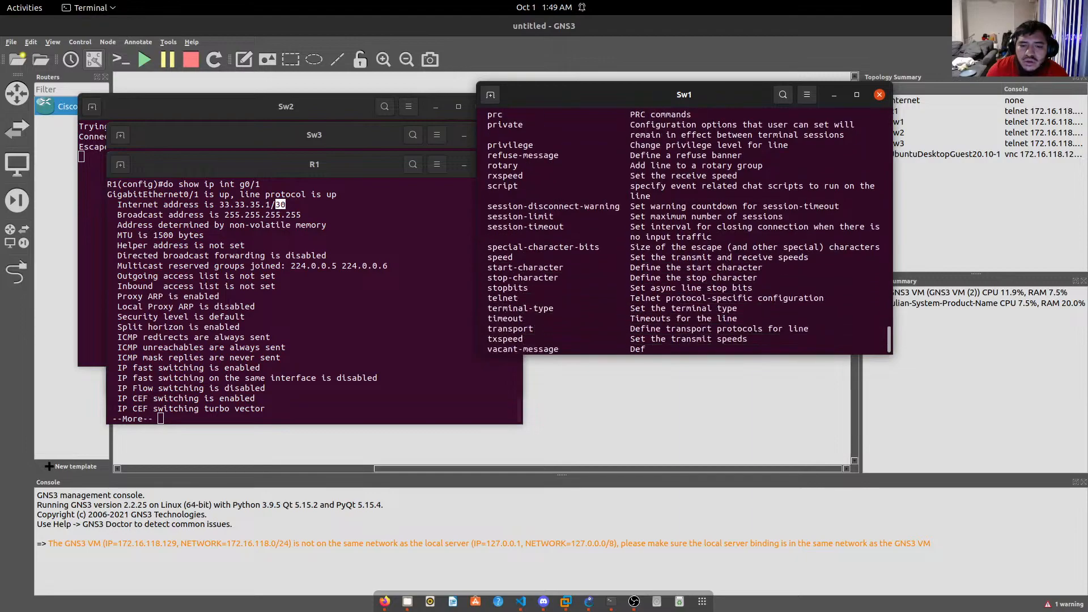
{"action": "type", "text": "tran"}
{"action": "key", "text": "Tab"}
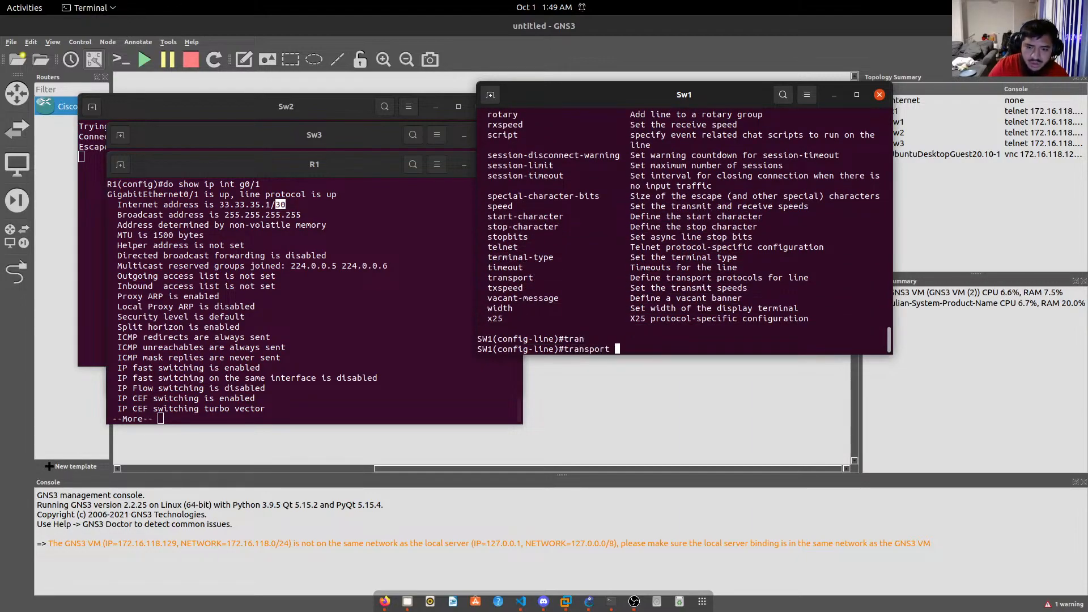
{"action": "type", "text": "in"}
{"action": "key", "text": "Tab"}
{"action": "type", "text": "ssh"}
{"action": "key", "text": "Return"}
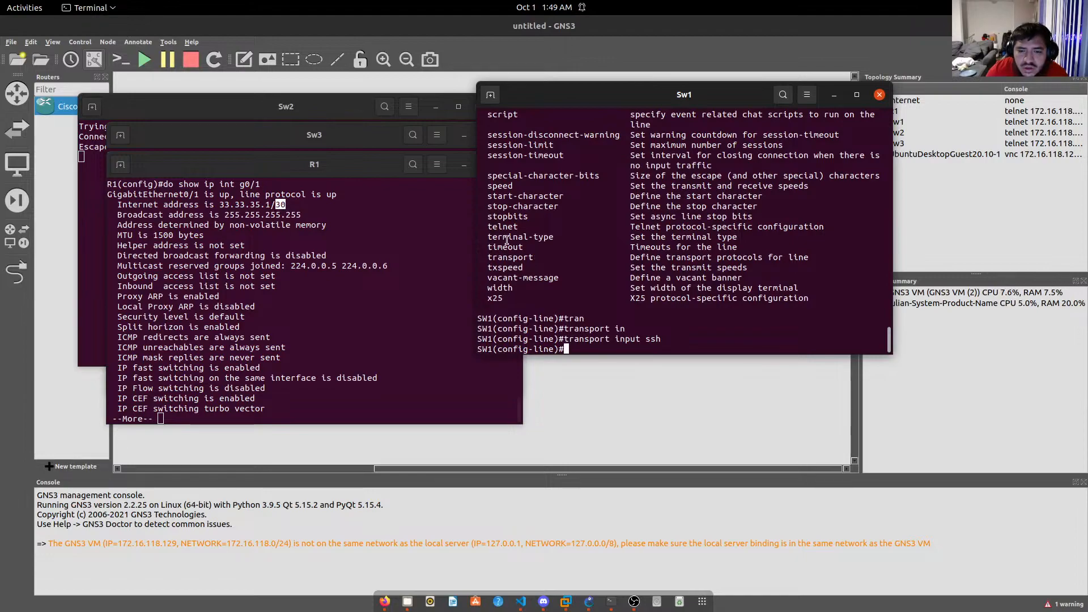
Review the console history, then exit back to SW1's global configuration.
{"action": "scroll", "coordinate": [506, 225], "scroll_direction": "up", "scroll_amount": 7}
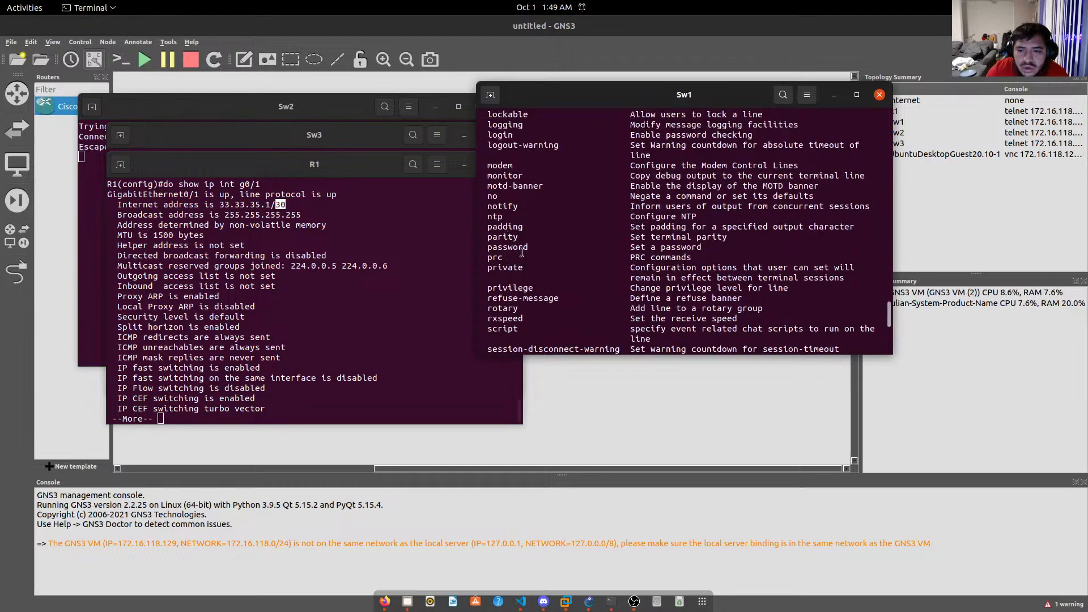
{"action": "scroll", "coordinate": [500, 221], "scroll_direction": "up", "scroll_amount": 4}
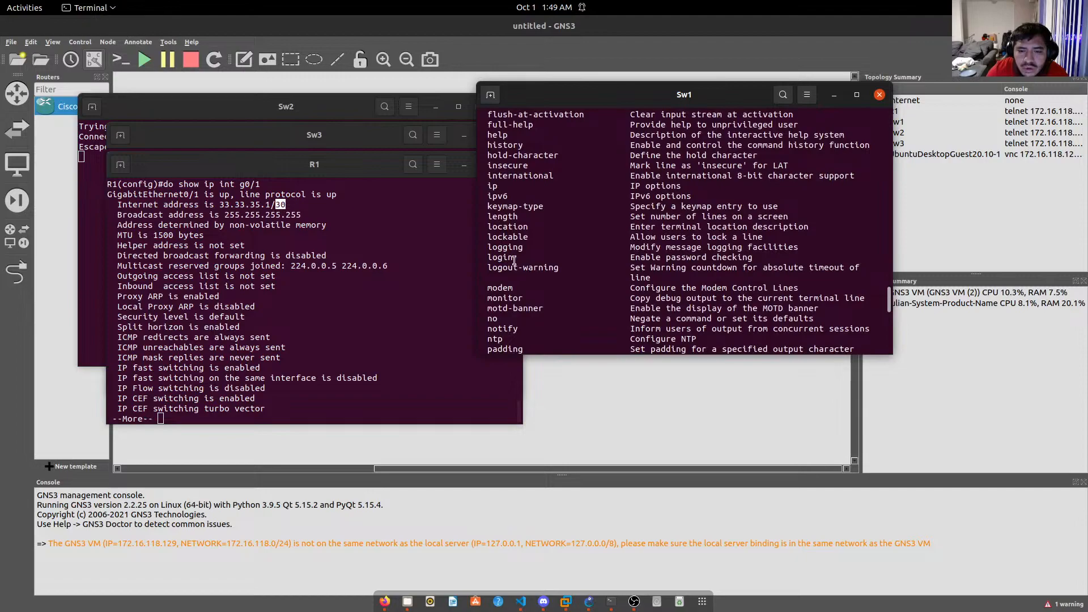
{"action": "scroll", "coordinate": [513, 241], "scroll_direction": "up", "scroll_amount": 2}
{"action": "scroll", "coordinate": [514, 239], "scroll_direction": "up", "scroll_amount": 3}
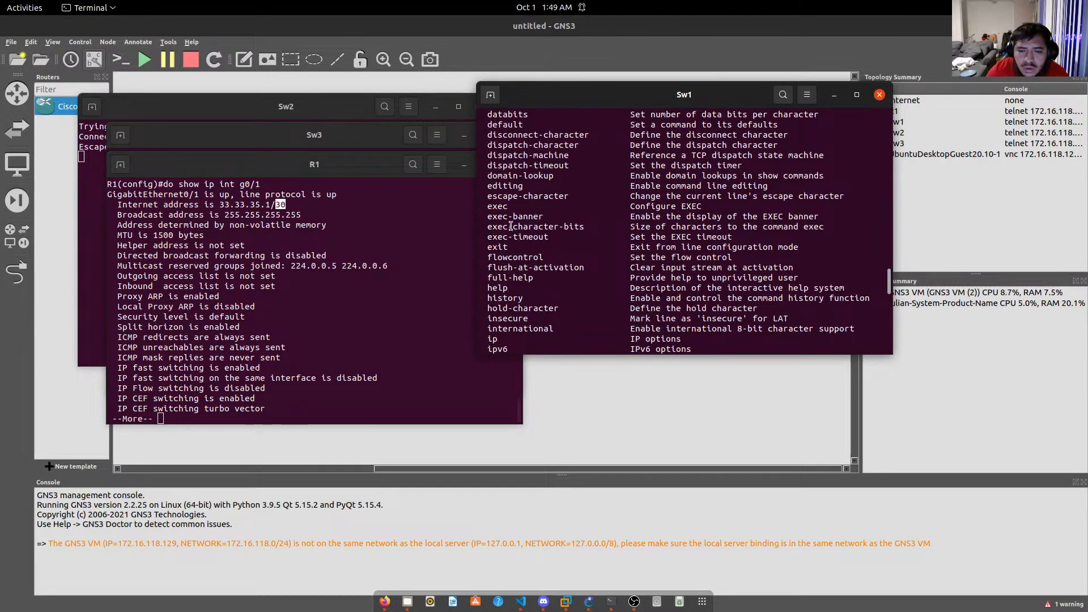
{"action": "scroll", "coordinate": [505, 205], "scroll_direction": "up", "scroll_amount": 1}
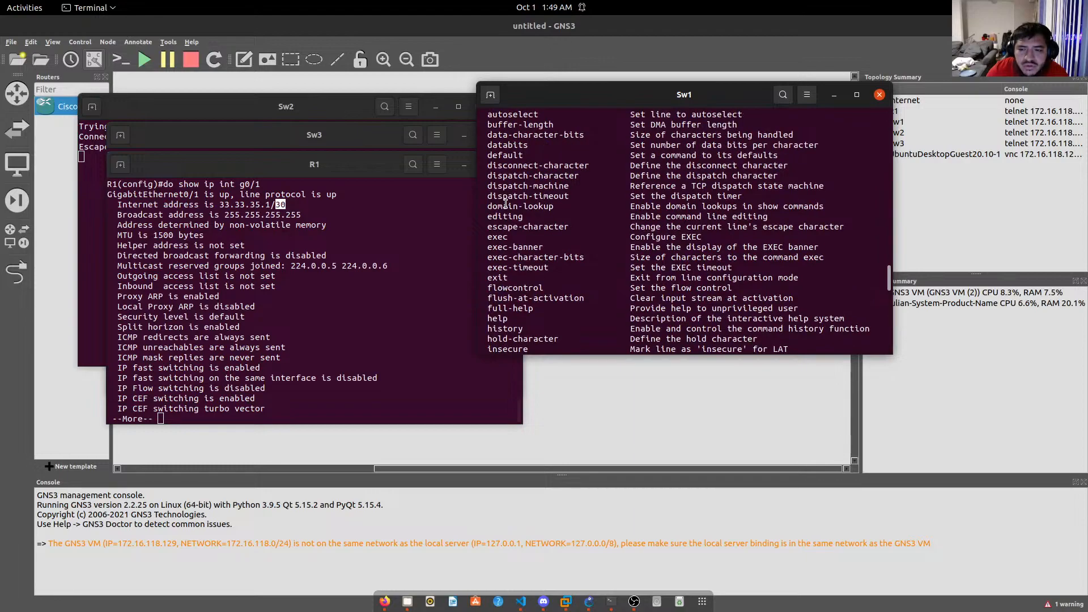
{"action": "scroll", "coordinate": [505, 205], "scroll_direction": "up", "scroll_amount": 5}
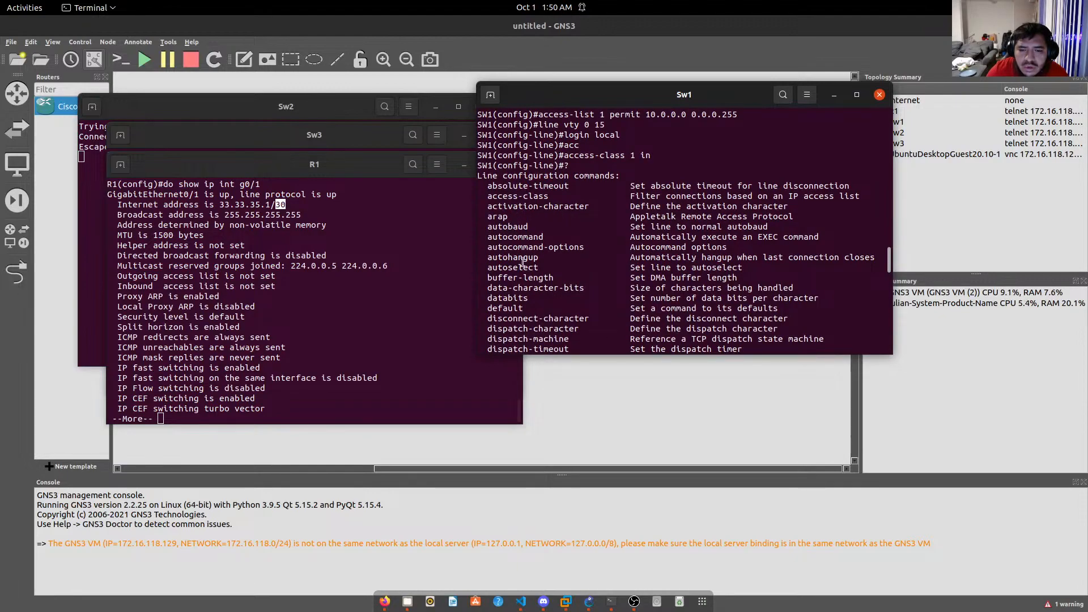
{"action": "scroll", "coordinate": [522, 262], "scroll_direction": "down", "scroll_amount": 18}
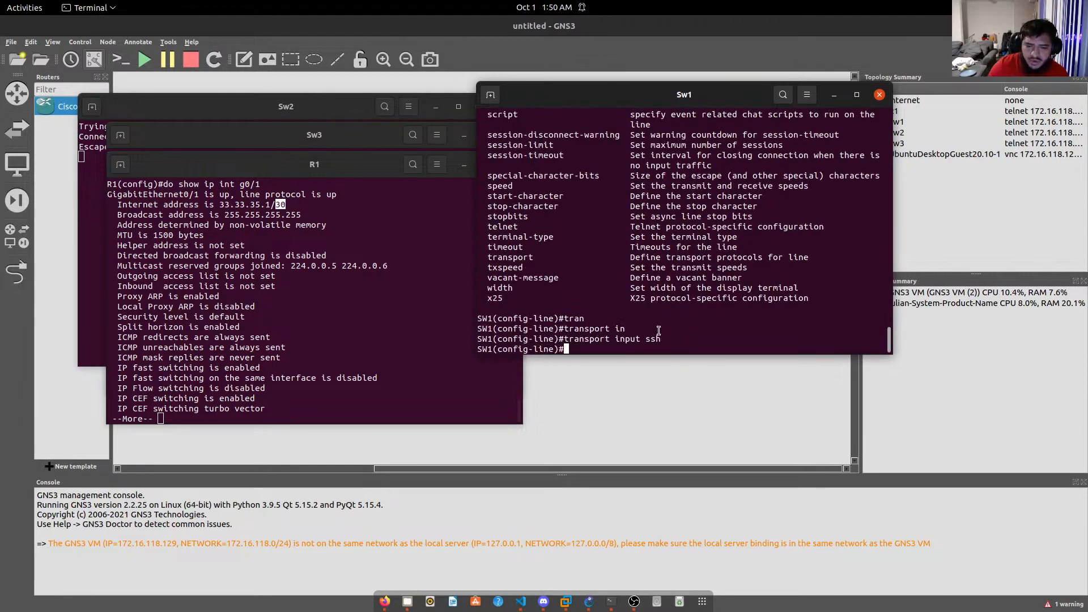
{"action": "type", "text": "exit"}
{"action": "key", "text": "Return"}
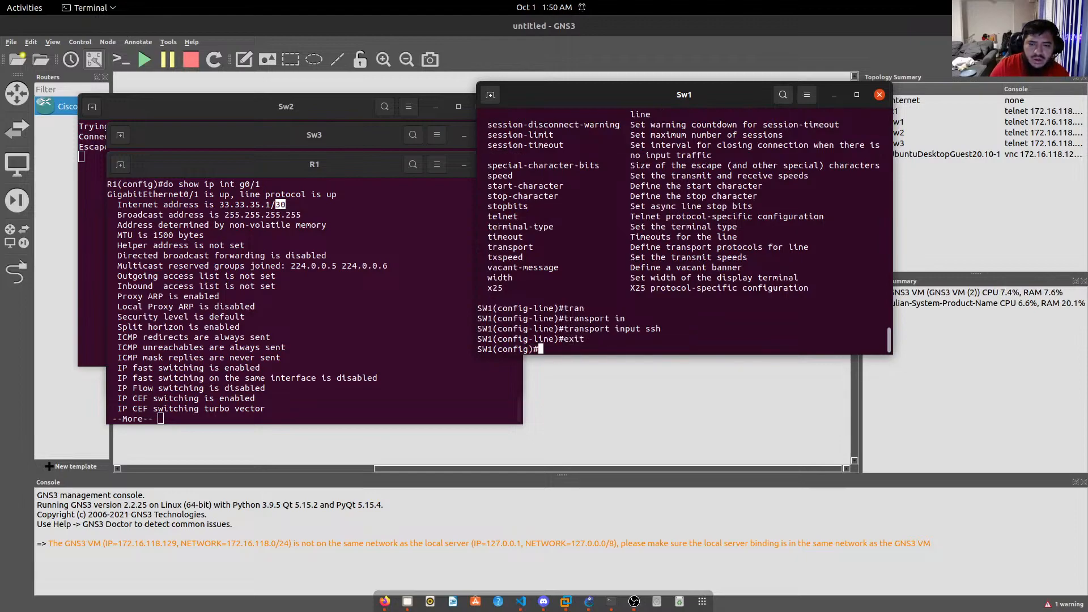
Enter crypto key on SW1 and list its available subcommands.
{"action": "type", "text": "cruy"}
{"action": "key", "text": "BackSpace"}
{"action": "key", "text": "BackSpace"}
{"action": "type", "text": "y"}
{"action": "key", "text": "Tab"}
{"action": "type", "text": "ke"}
{"action": "key", "text": "Tab"}
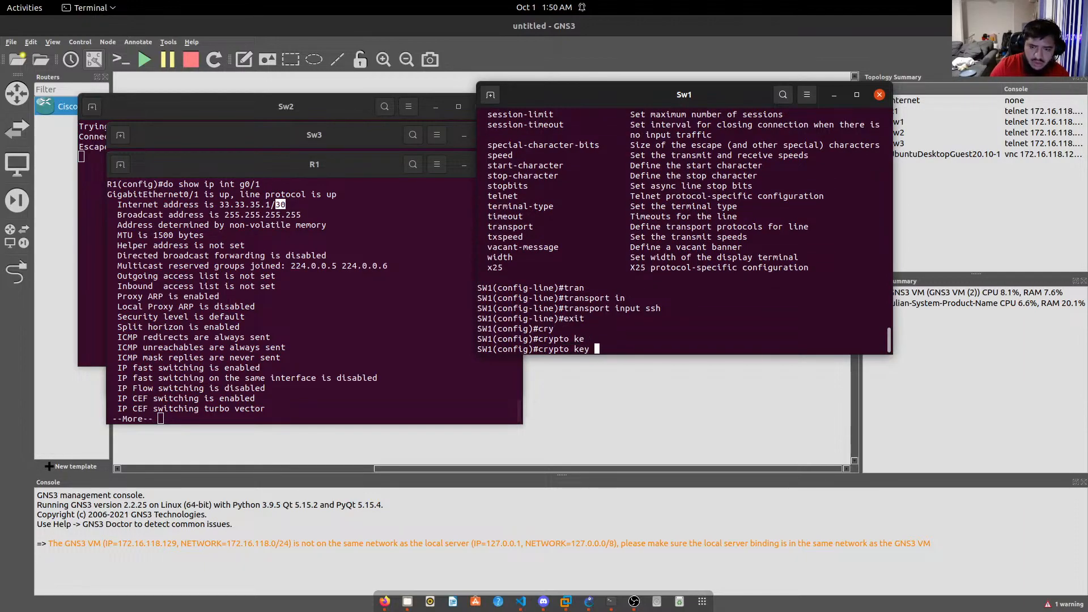
{"action": "type", "text": "ge"}
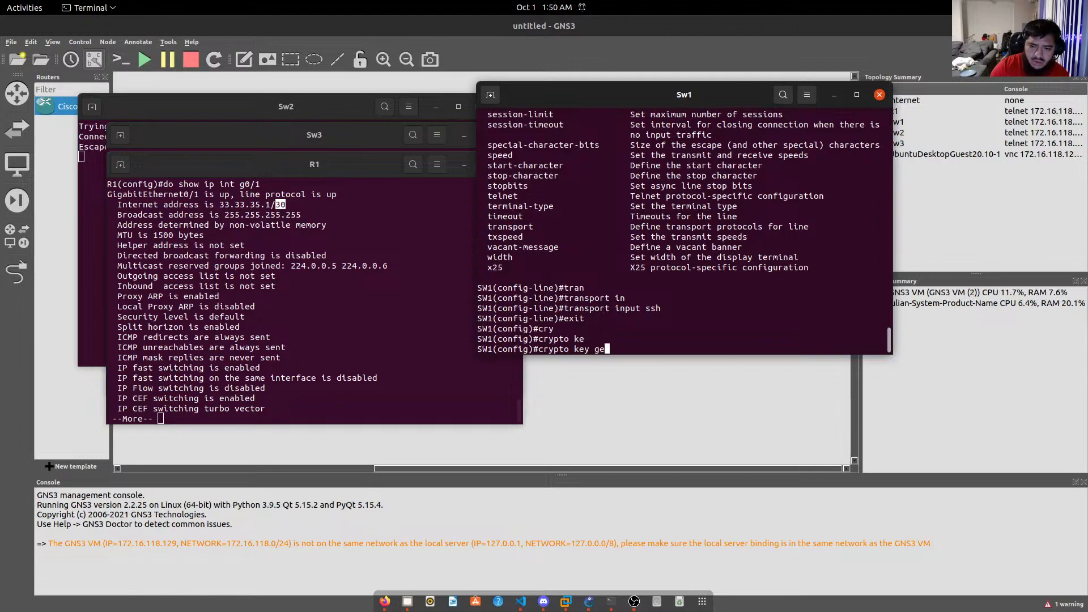
{"action": "key", "text": "Tab"}
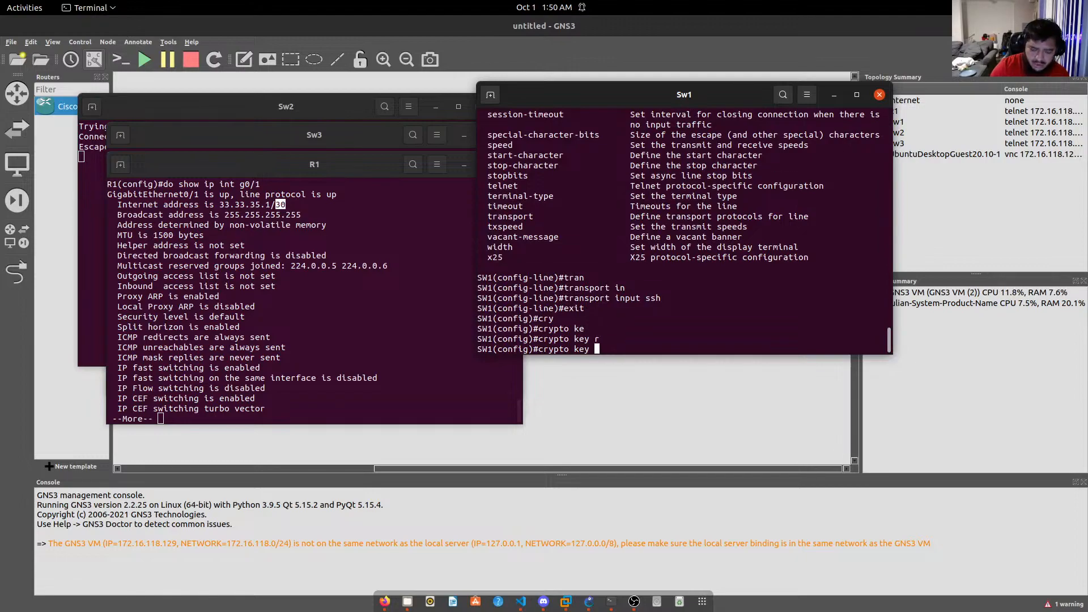
{"action": "type", "text": "?"}
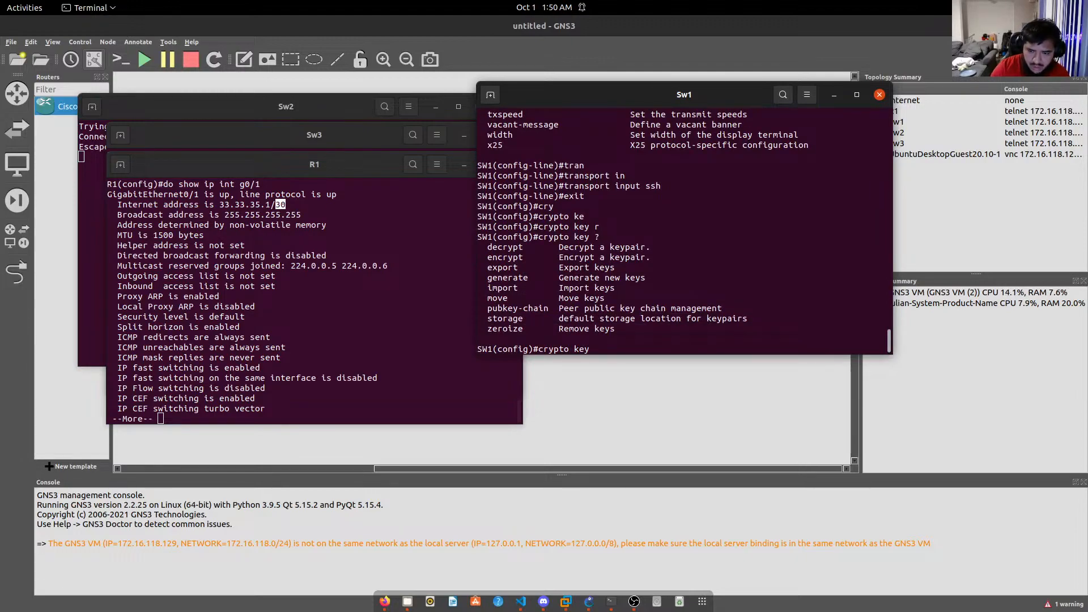
Extend it to crypto key generate rsa, list its options, and add modulus.
{"action": "type", "text": "gen"}
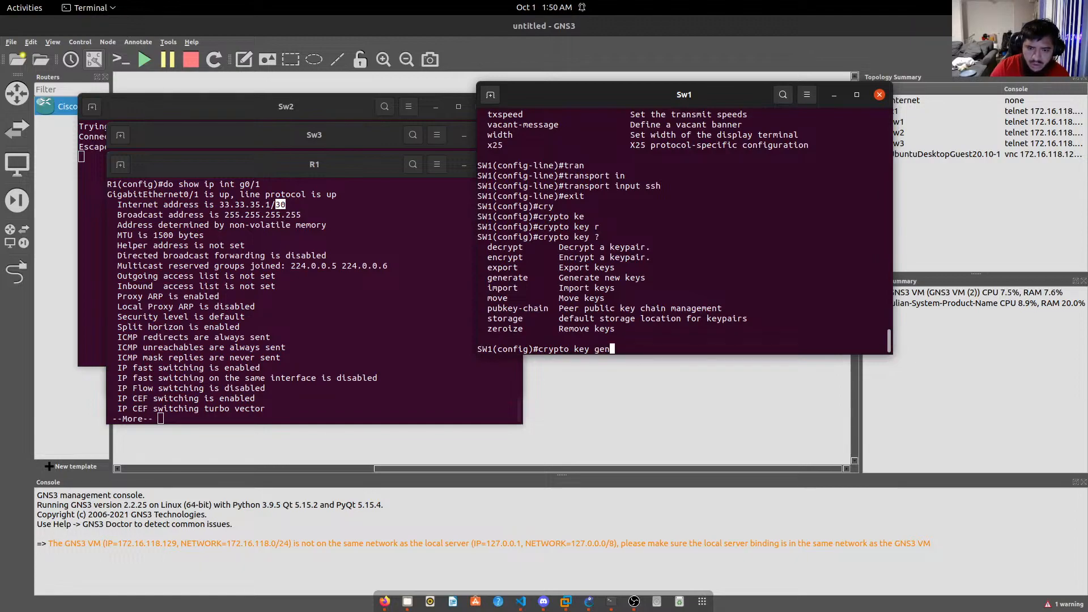
{"action": "key", "text": "Tab"}
{"action": "type", "text": "rs"}
{"action": "key", "text": "Tab"}
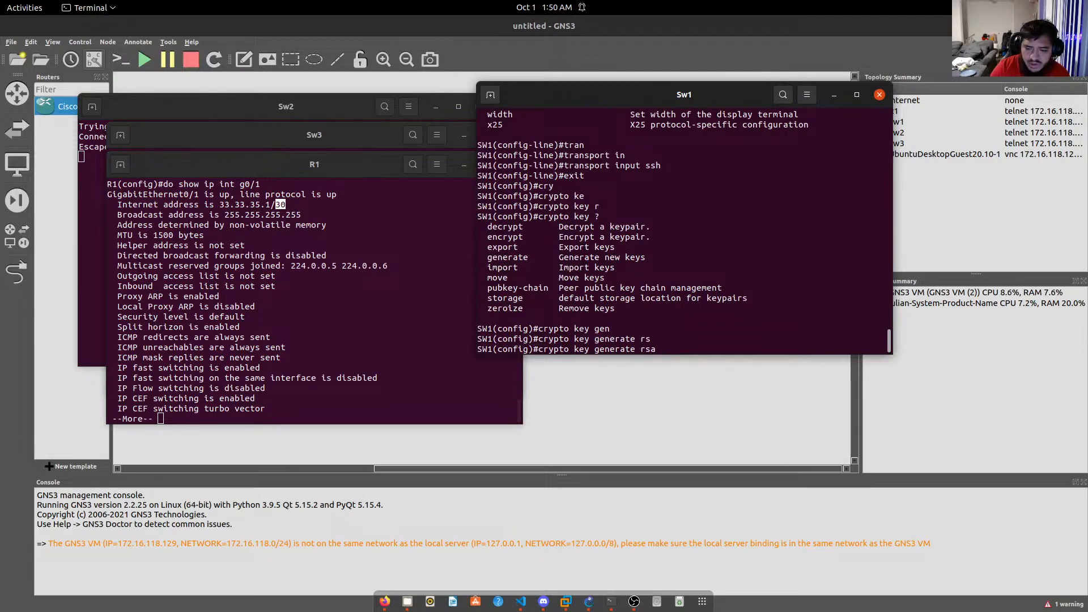
{"action": "type", "text": "?"}
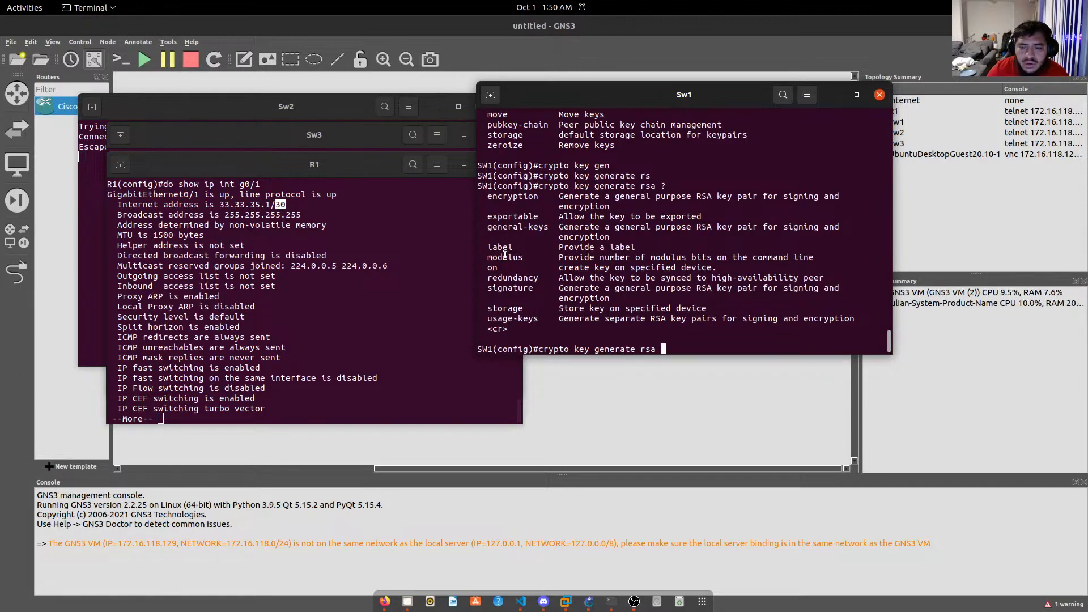
{"action": "type", "text": "modulus"}
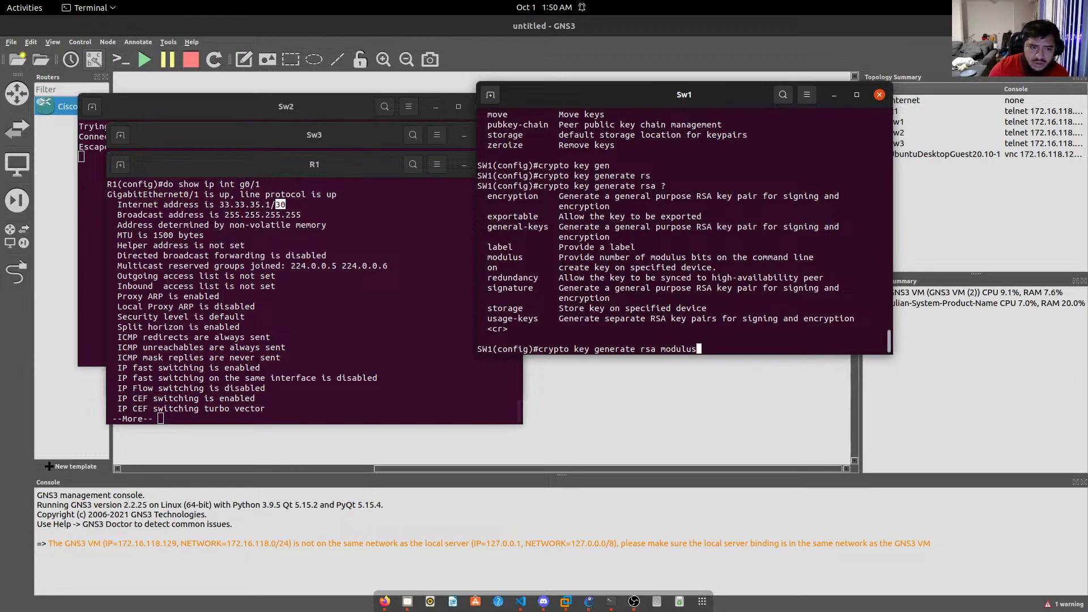
{"action": "left_click", "coordinate": [302, 372]}
Scroll through R1's running configuration and page past the interface output.
{"action": "scroll", "coordinate": [302, 372], "scroll_direction": "up", "scroll_amount": 3}
{"action": "scroll", "coordinate": [302, 372], "scroll_direction": "up", "scroll_amount": 20}
{"action": "scroll", "coordinate": [304, 360], "scroll_direction": "up", "scroll_amount": 12}
{"action": "scroll", "coordinate": [192, 363], "scroll_direction": "up", "scroll_amount": 9}
{"action": "scroll", "coordinate": [237, 368], "scroll_direction": "up", "scroll_amount": 5}
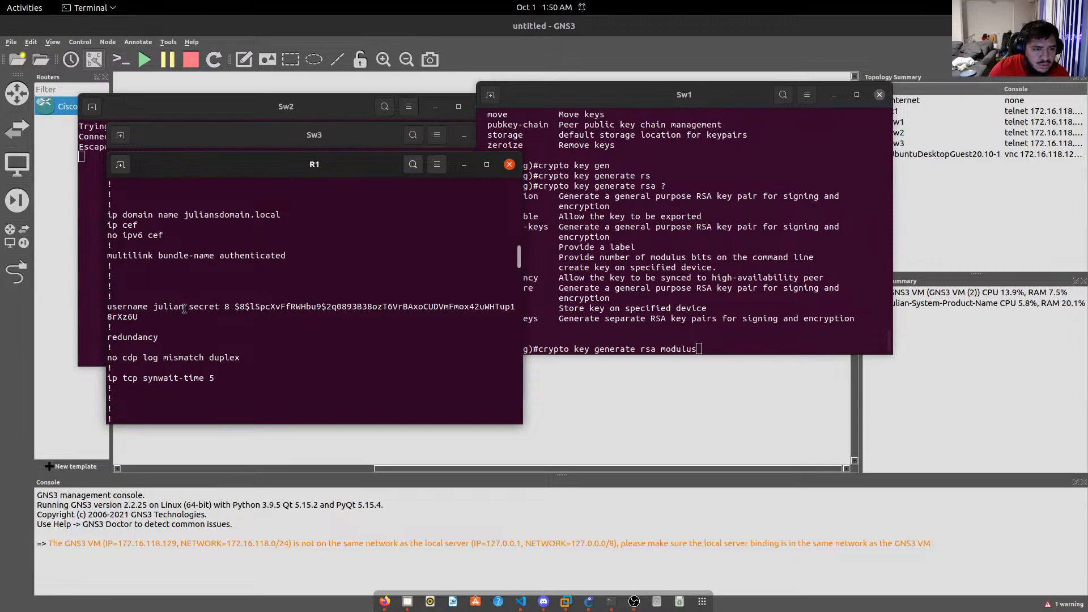
{"action": "scroll", "coordinate": [185, 308], "scroll_direction": "up", "scroll_amount": 5}
{"action": "scroll", "coordinate": [184, 308], "scroll_direction": "down", "scroll_amount": 2}
{"action": "scroll", "coordinate": [184, 308], "scroll_direction": "down", "scroll_amount": 8}
{"action": "scroll", "coordinate": [185, 309], "scroll_direction": "down", "scroll_amount": 12}
{"action": "scroll", "coordinate": [189, 317], "scroll_direction": "down", "scroll_amount": 10}
{"action": "key", "text": "space"}
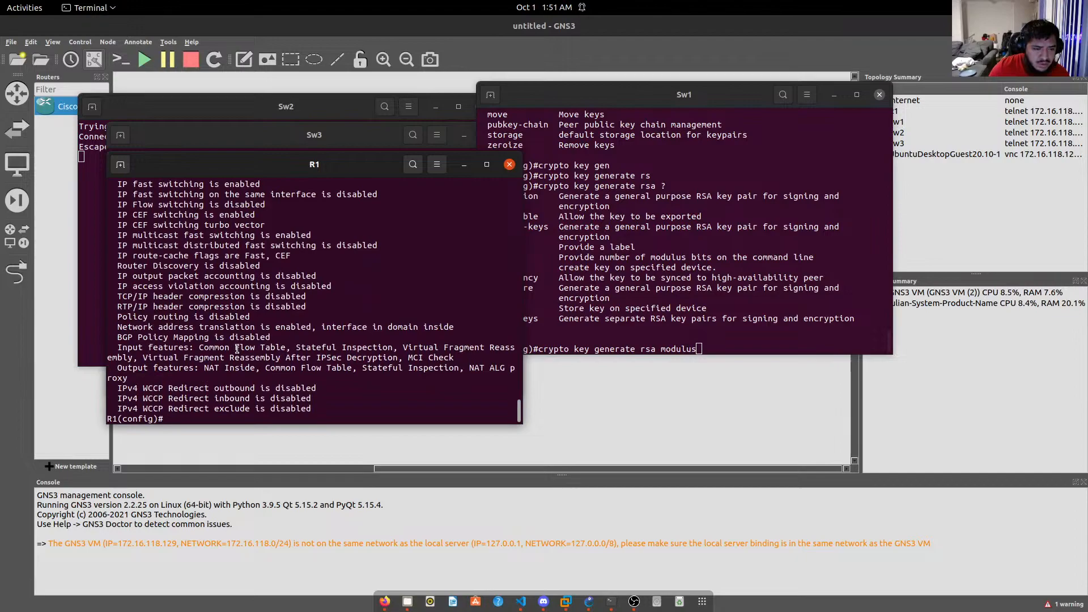
List R1's do show crypto options and run the command.
{"action": "type", "text": "do show cryp"}
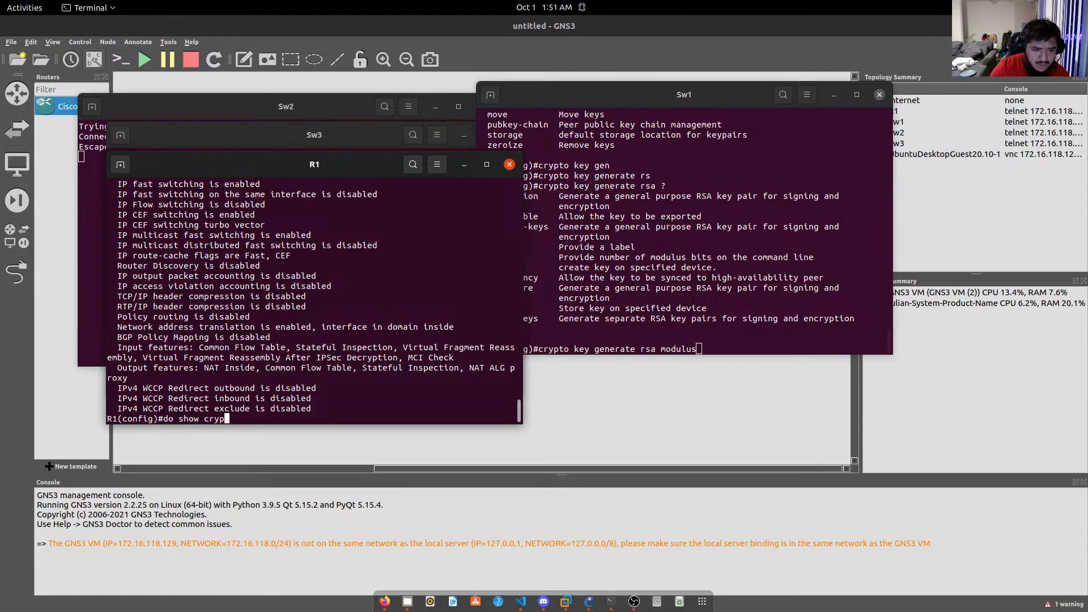
{"action": "key", "text": "Tab"}
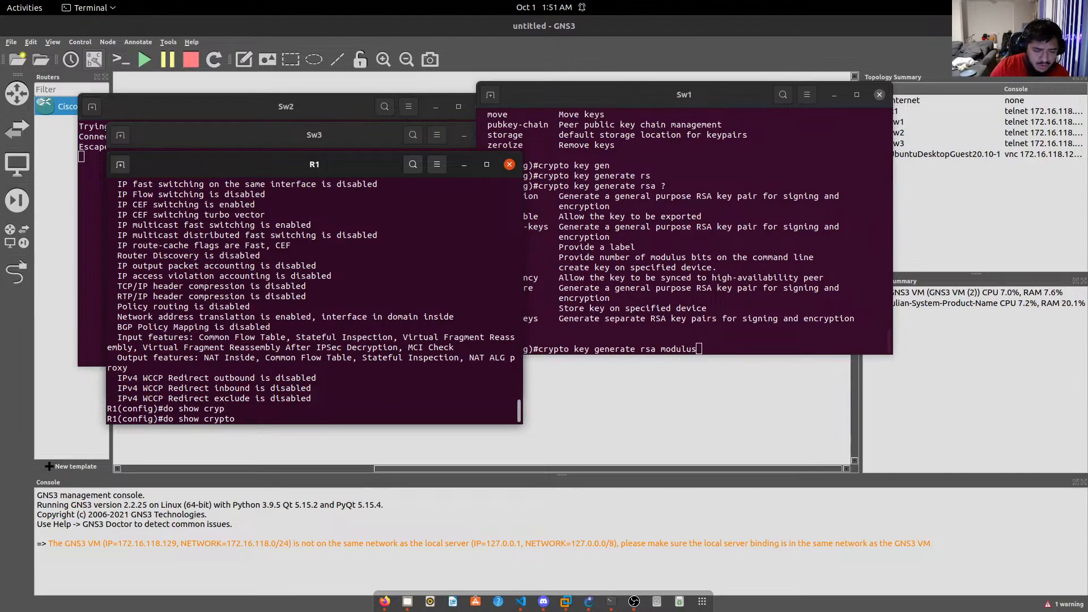
{"action": "type", "text": "?"}
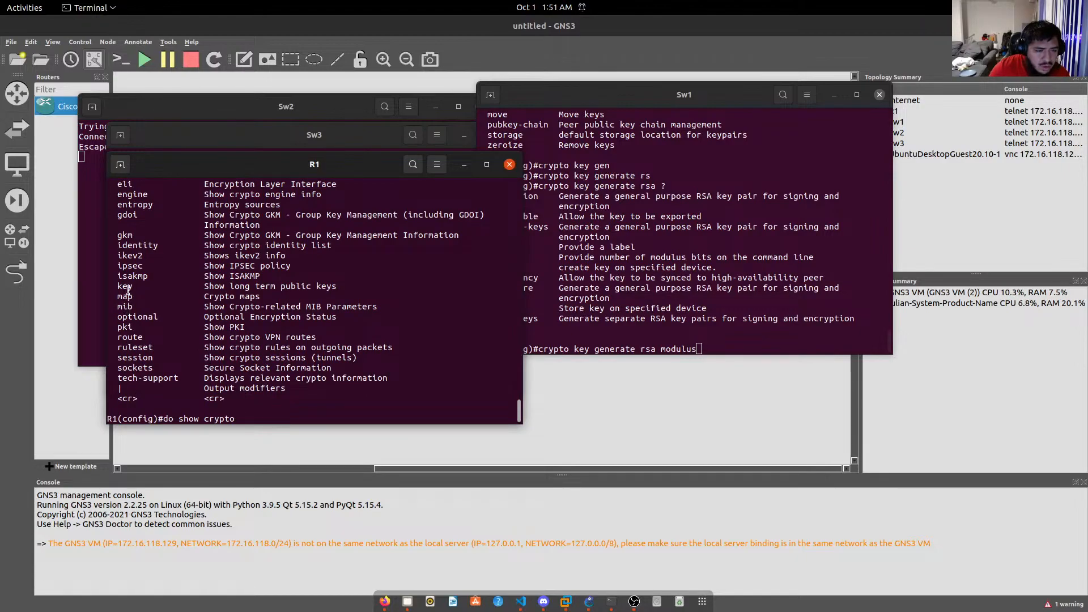
{"action": "scroll", "coordinate": [128, 283], "scroll_direction": "up", "scroll_amount": 3}
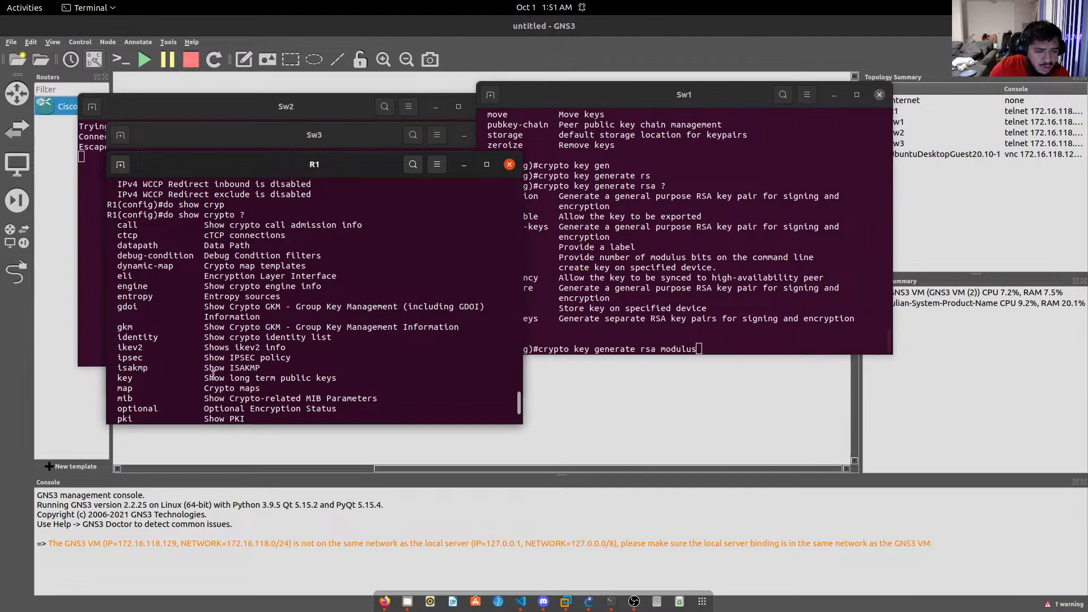
{"action": "scroll", "coordinate": [219, 349], "scroll_direction": "down", "scroll_amount": 1}
{"action": "scroll", "coordinate": [219, 349], "scroll_direction": "down", "scroll_amount": 2}
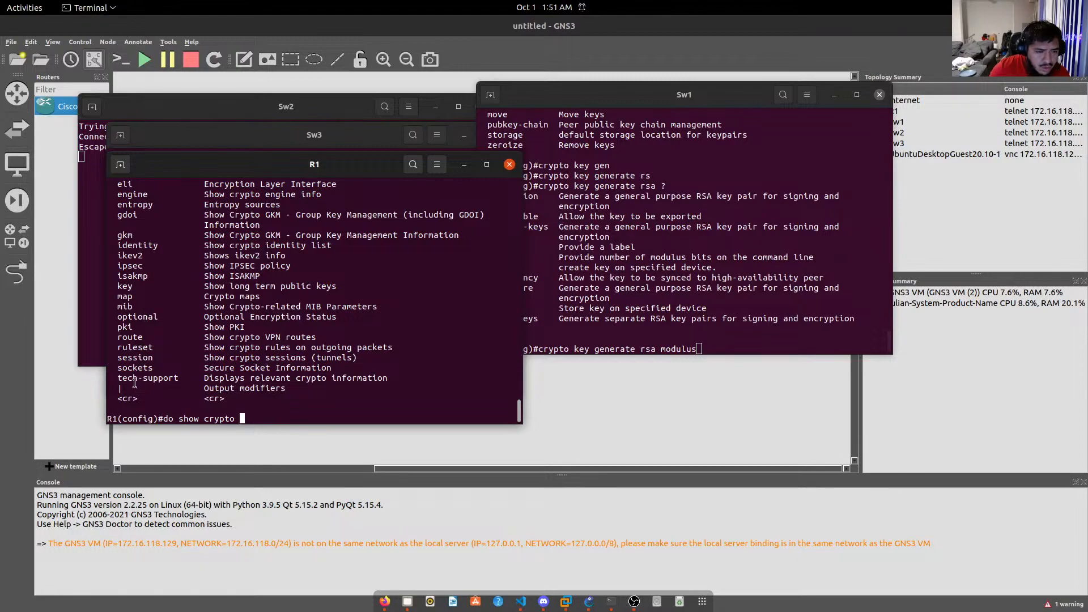
{"action": "scroll", "coordinate": [132, 335], "scroll_direction": "up", "scroll_amount": 4}
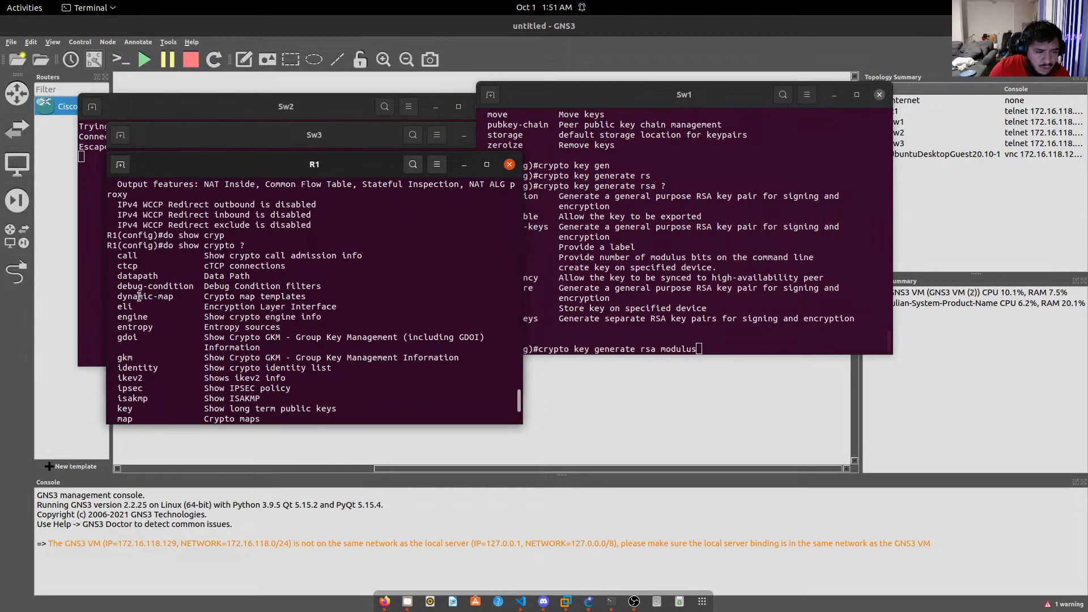
{"action": "scroll", "coordinate": [175, 351], "scroll_direction": "down", "scroll_amount": 5}
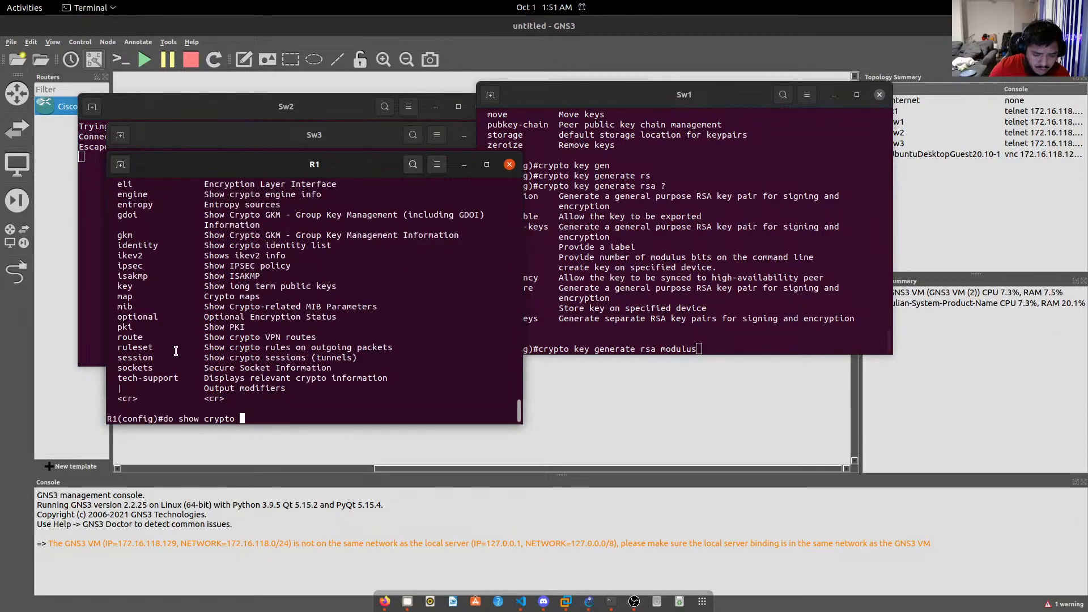
{"action": "key", "text": "Return"}
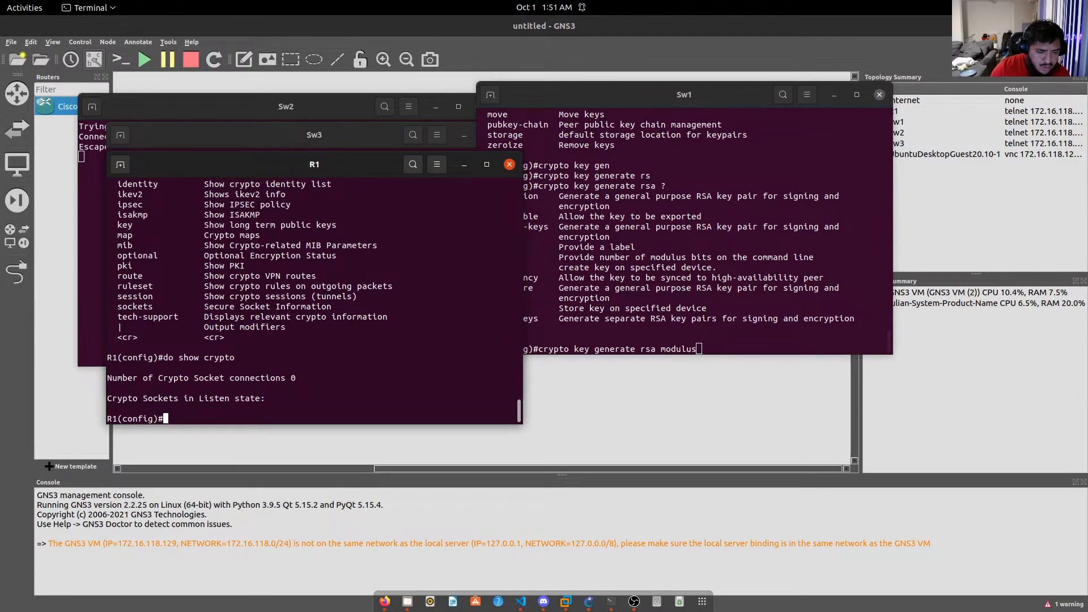
Query R1's public keys with do show crypto key mypubkey.
{"action": "key", "text": "Up"}
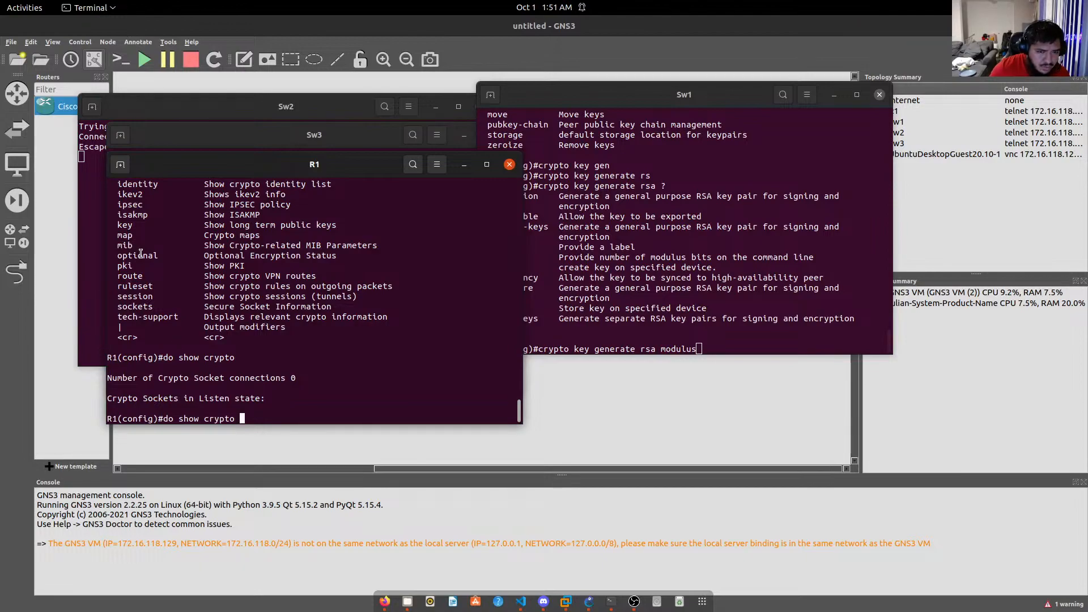
{"action": "type", "text": "ke"}
{"action": "key", "text": "Tab"}
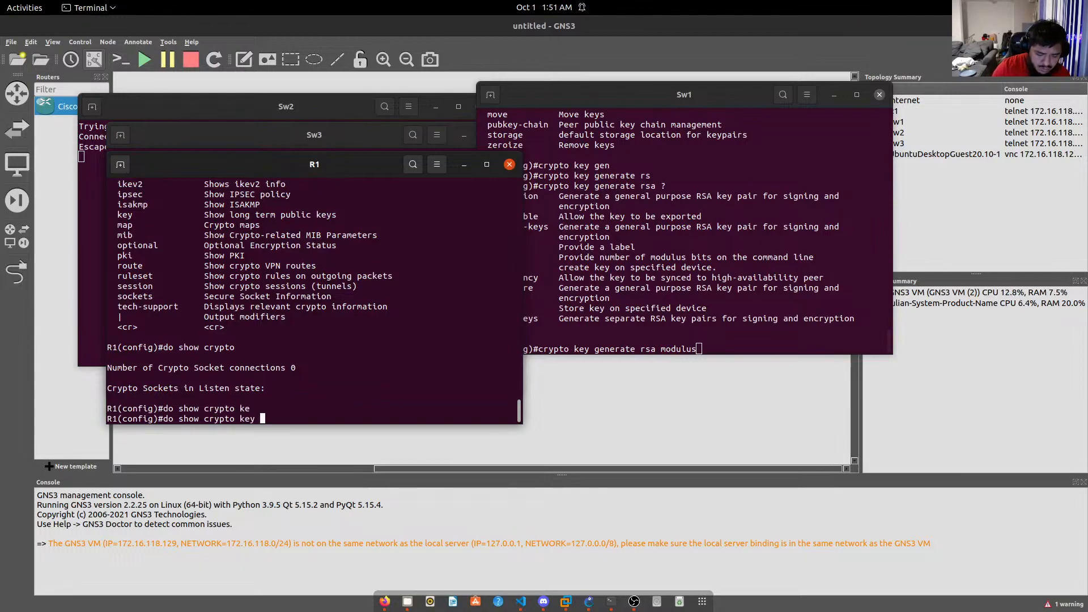
{"action": "type", "text": "?"}
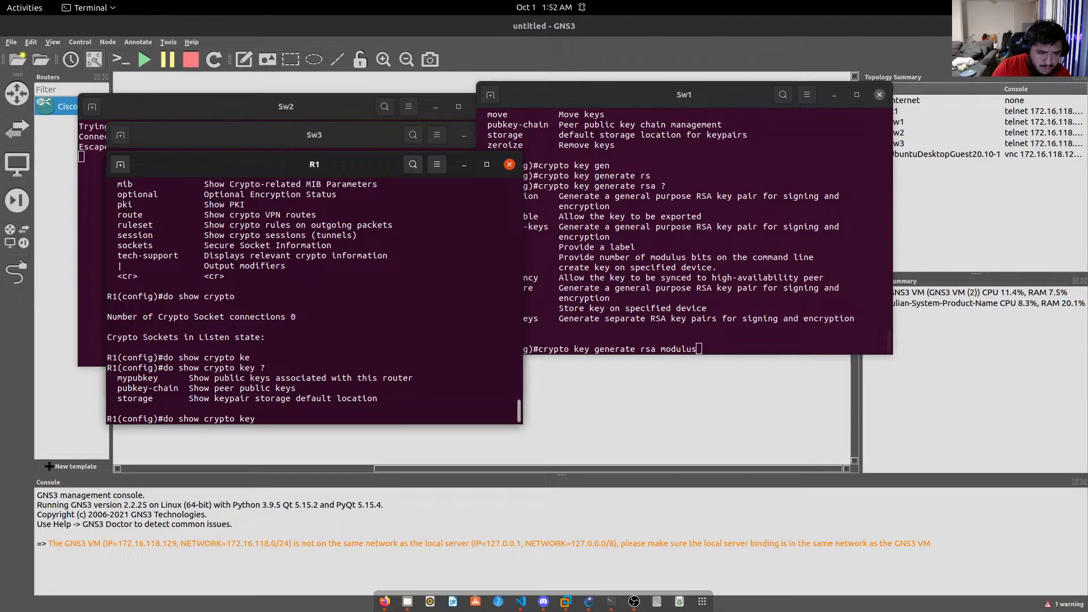
{"action": "type", "text": "my"}
{"action": "key", "text": "Tab"}
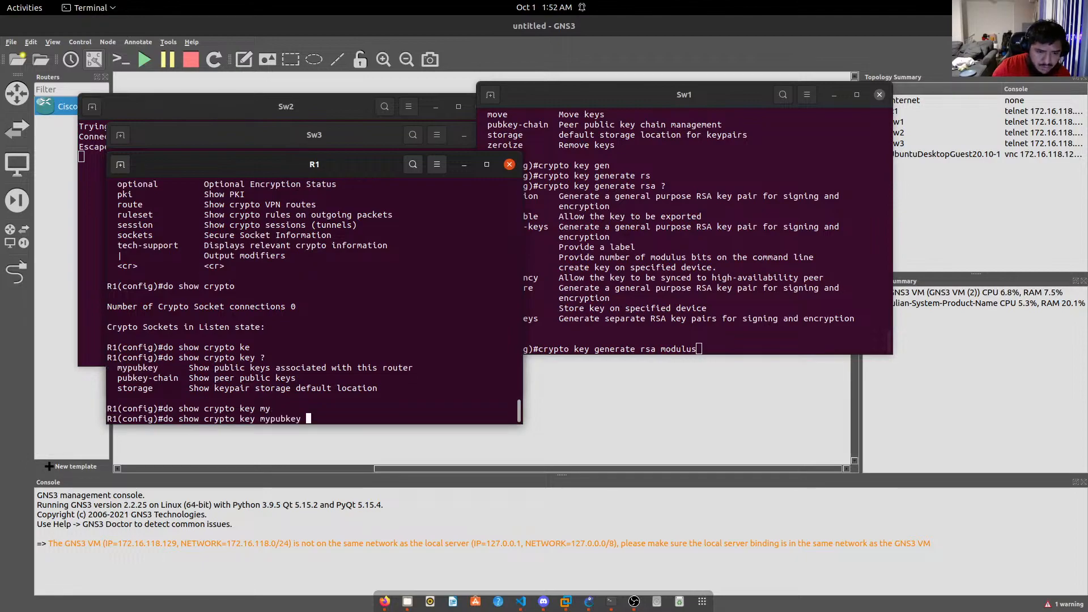
{"action": "key", "text": "Return"}
Show R1's general-purpose and encryption RSA keys with do show crypto key mypubkey rsa.
{"action": "key", "text": "Up"}
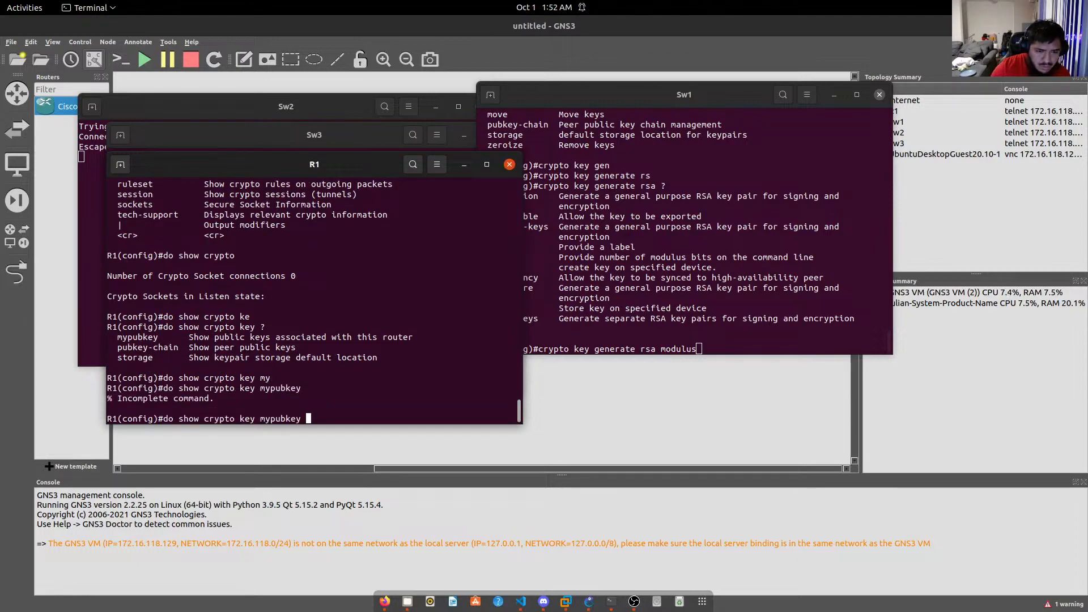
{"action": "type", "text": "?"}
{"action": "type", "text": "rs"}
{"action": "key", "text": "Tab"}
{"action": "key", "text": "Return"}
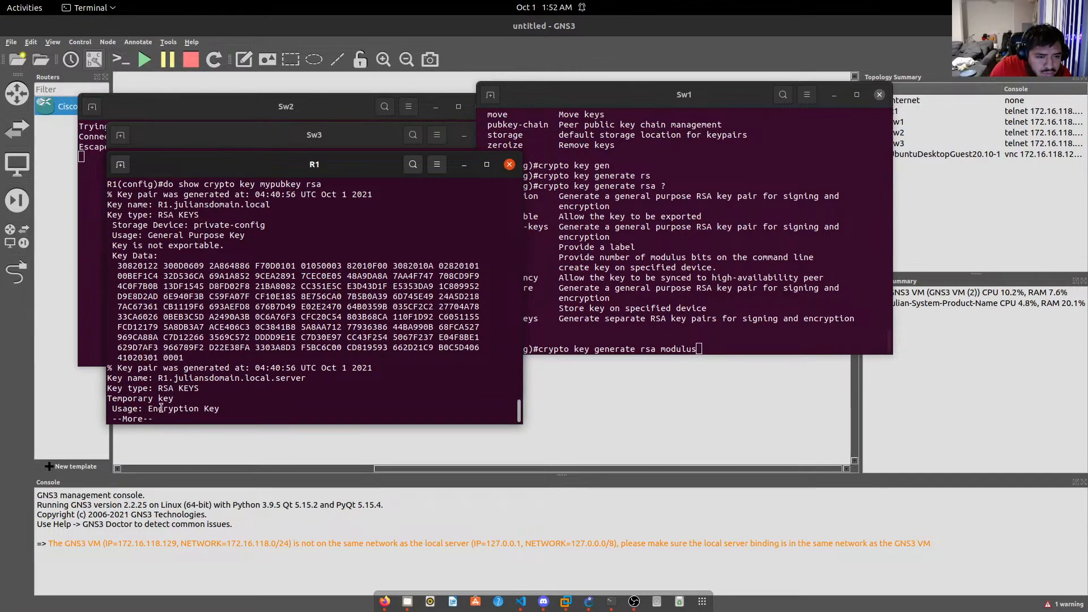
{"action": "key", "text": "space"}
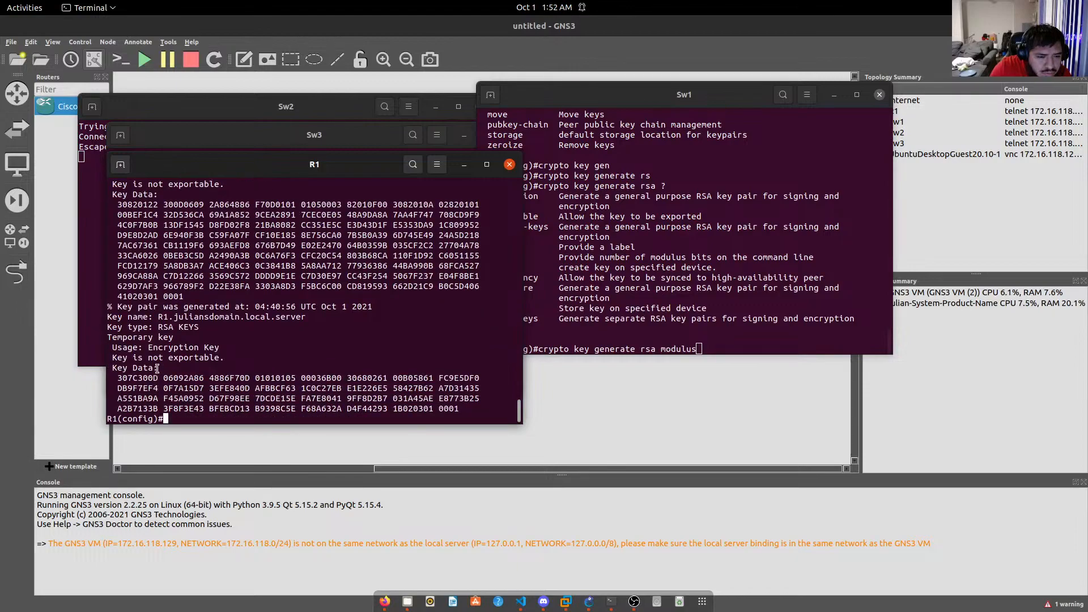
{"action": "scroll", "coordinate": [202, 380], "scroll_direction": "up", "scroll_amount": 2}
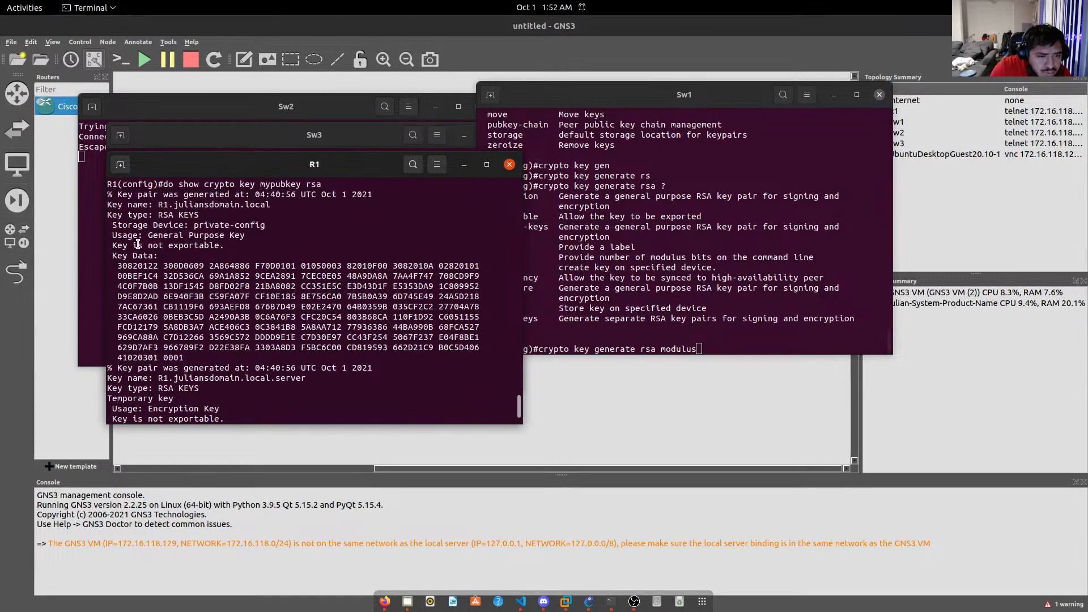
{"action": "scroll", "coordinate": [185, 249], "scroll_direction": "up", "scroll_amount": 2}
Generate a 4096-bit RSA key on SW1.
{"action": "left_click", "coordinate": [696, 317]}
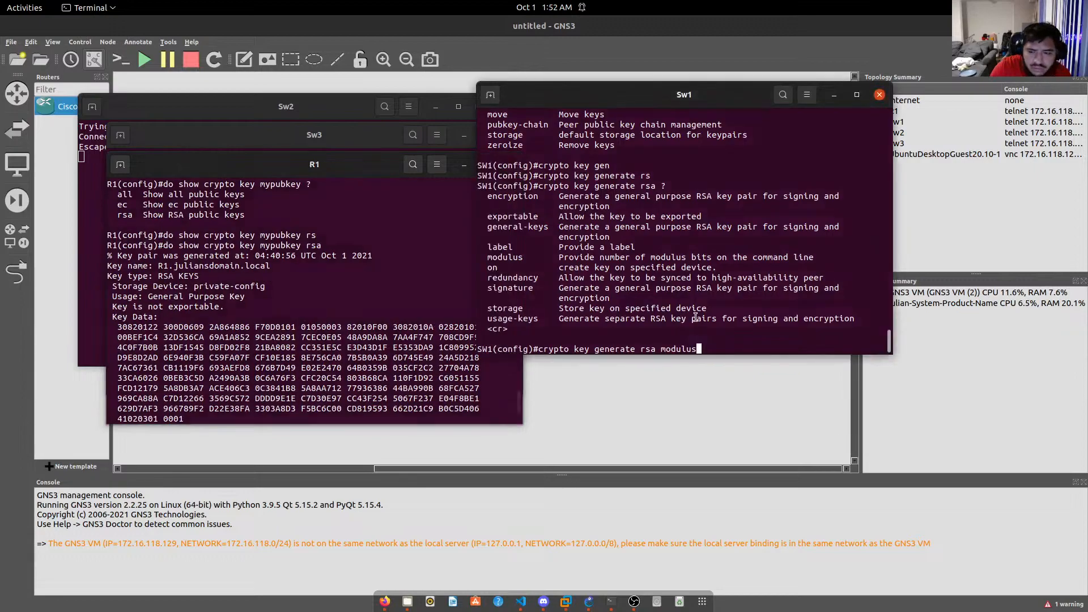
{"action": "type", "text": "?"}
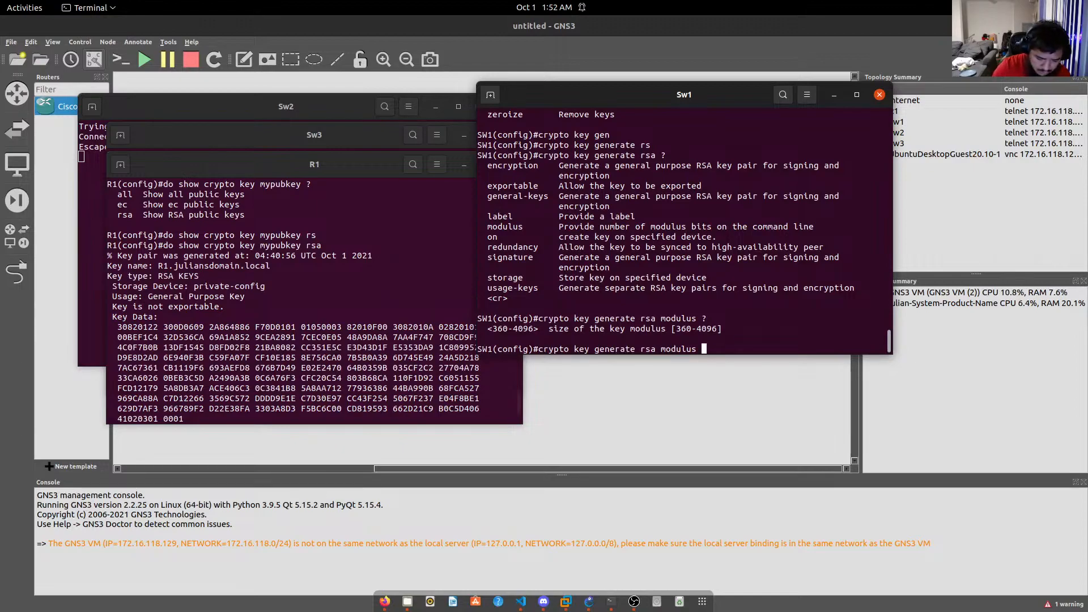
{"action": "type", "text": "409"}
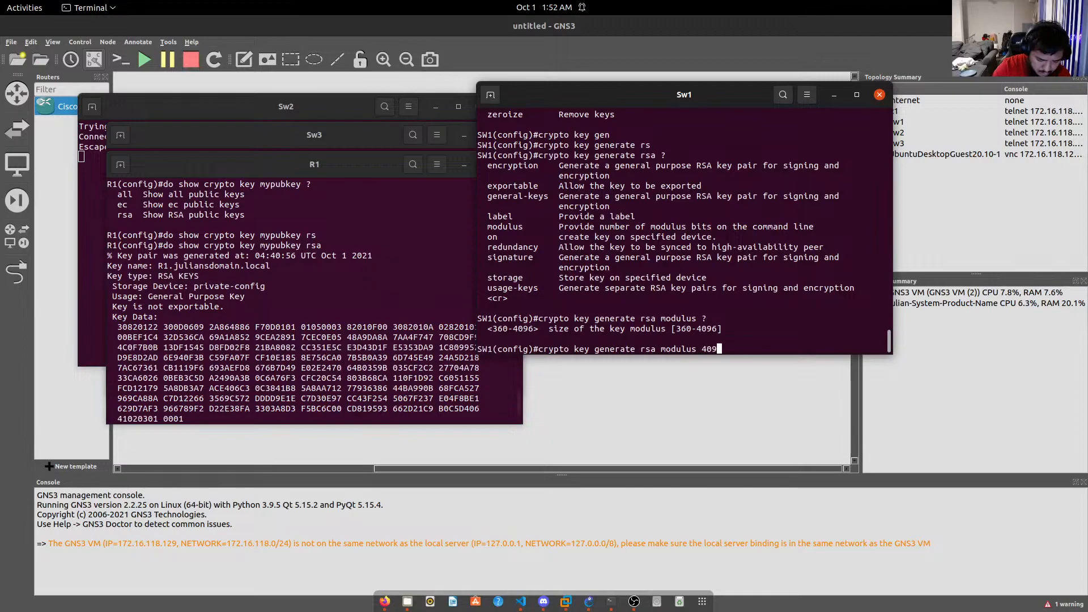
{"action": "type", "text": "6"}
{"action": "key", "text": "Return"}
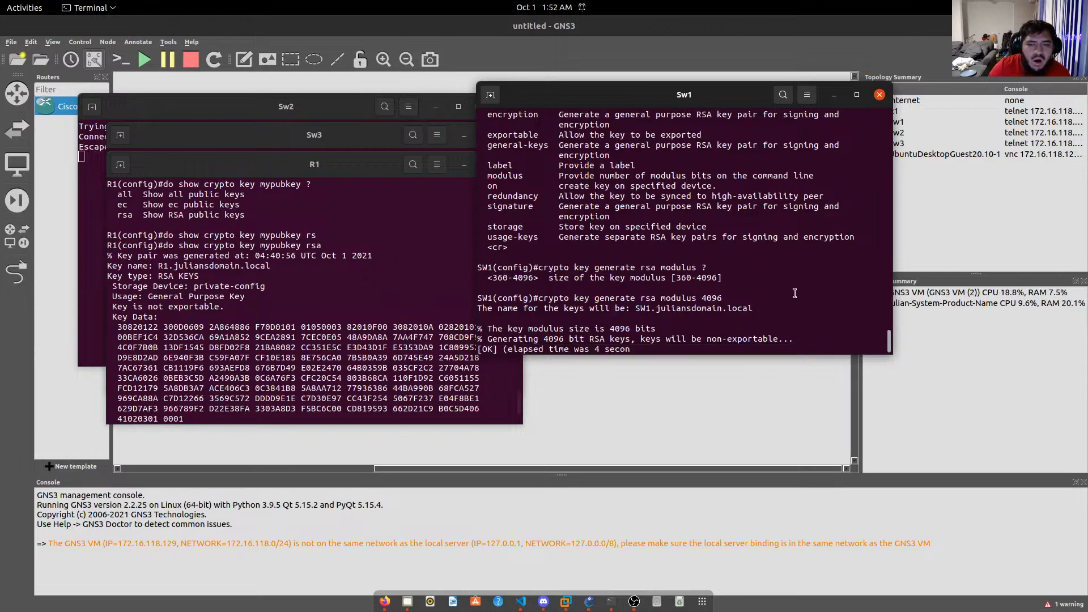
Save SW1's configuration with do wri and confirm SSH 2.0 via do show ip ssh.
{"action": "type", "text": "do wri"}
{"action": "key", "text": "Return"}
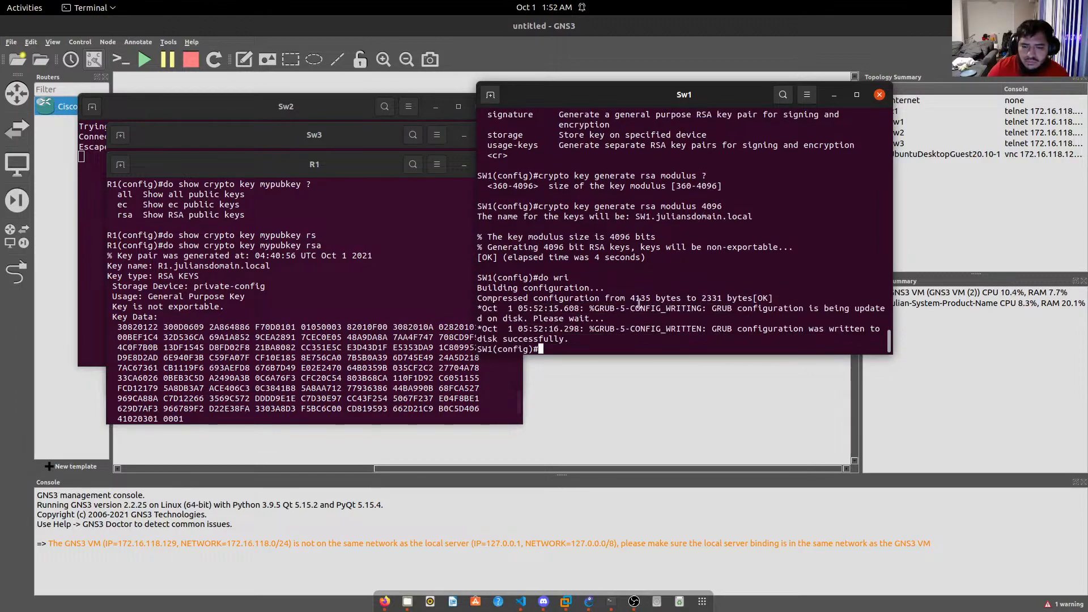
{"action": "type", "text": "do show ip"}
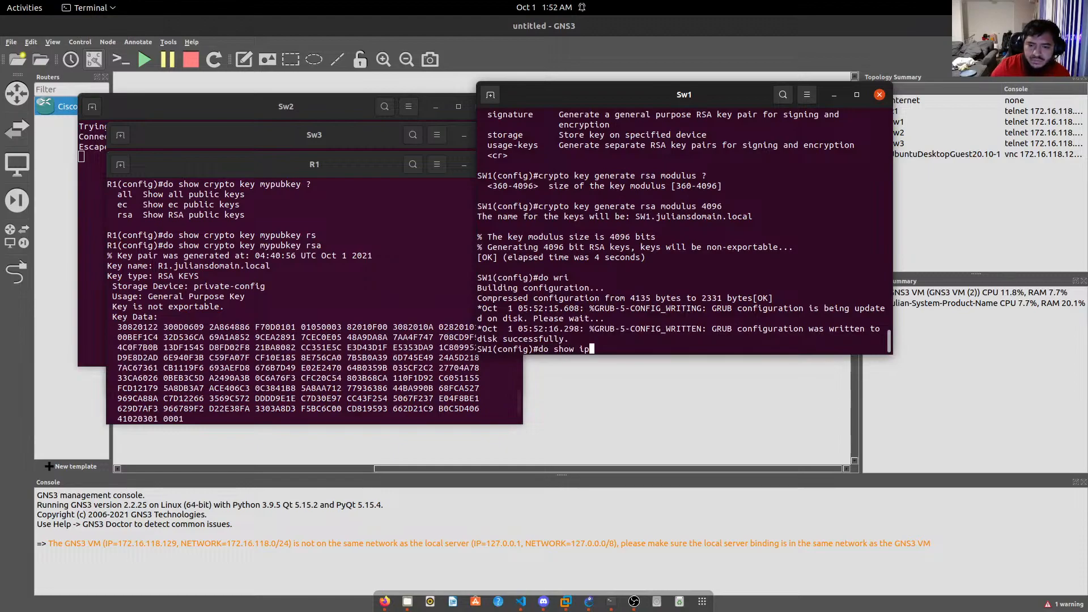
{"action": "type", "text": " ssh"}
{"action": "key", "text": "Return"}
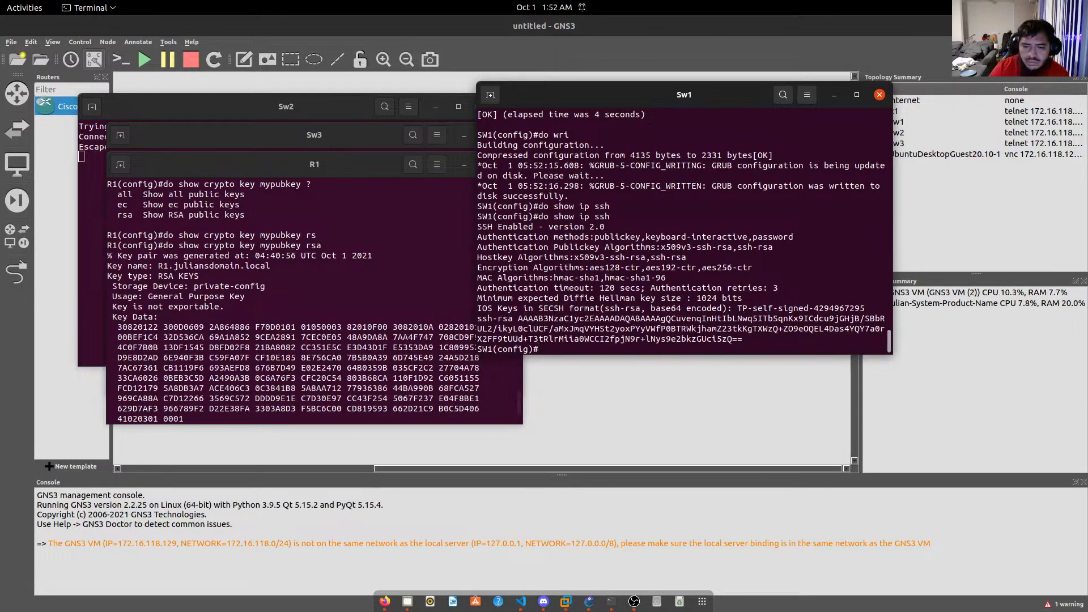
Minimize the Sw1, R1, Sw3 and Sw2 console windows.
{"action": "left_click", "coordinate": [833, 94]}
{"action": "left_click", "coordinate": [465, 164]}
{"action": "left_click", "coordinate": [463, 135]}
{"action": "left_click", "coordinate": [435, 107]}
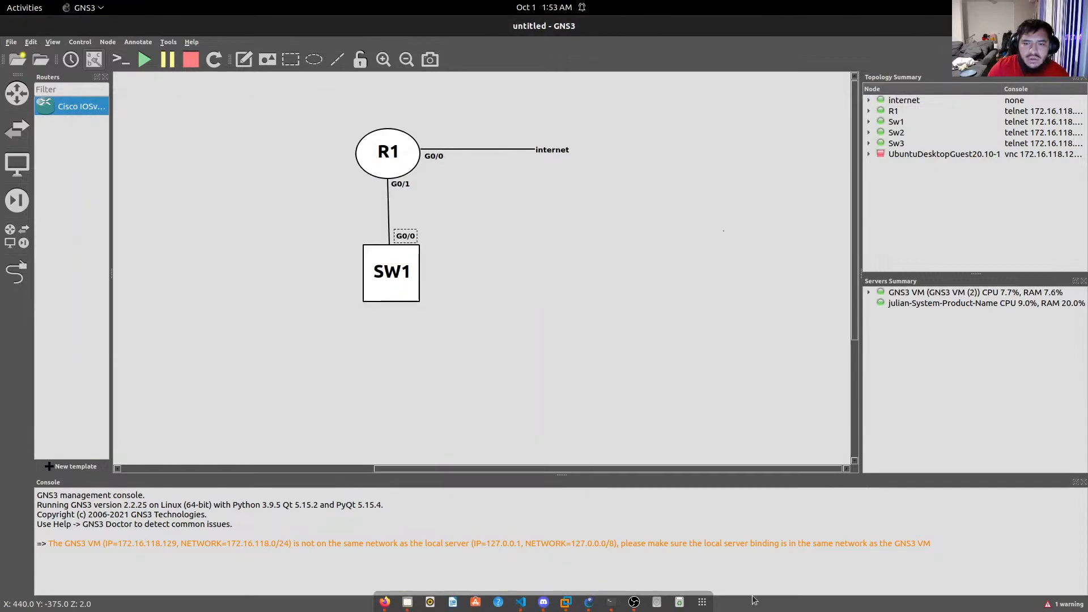
Launch PuTTY and open an SSH session to 10.0.0.207 with the user's login name.
{"action": "left_click", "coordinate": [710, 604]}
{"action": "type", "text": "put"}
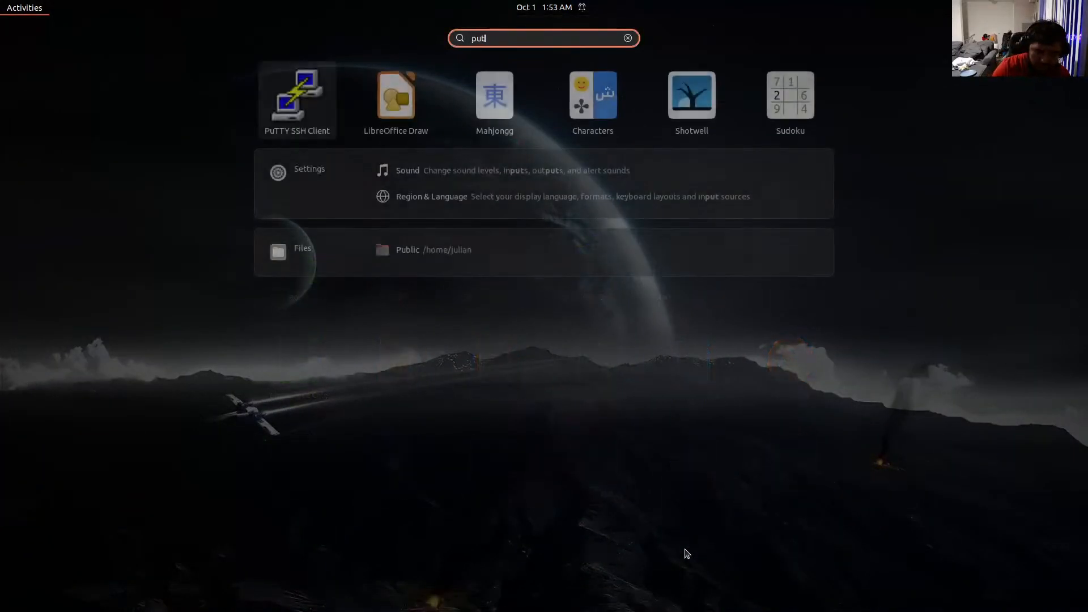
{"action": "key", "text": "Return"}
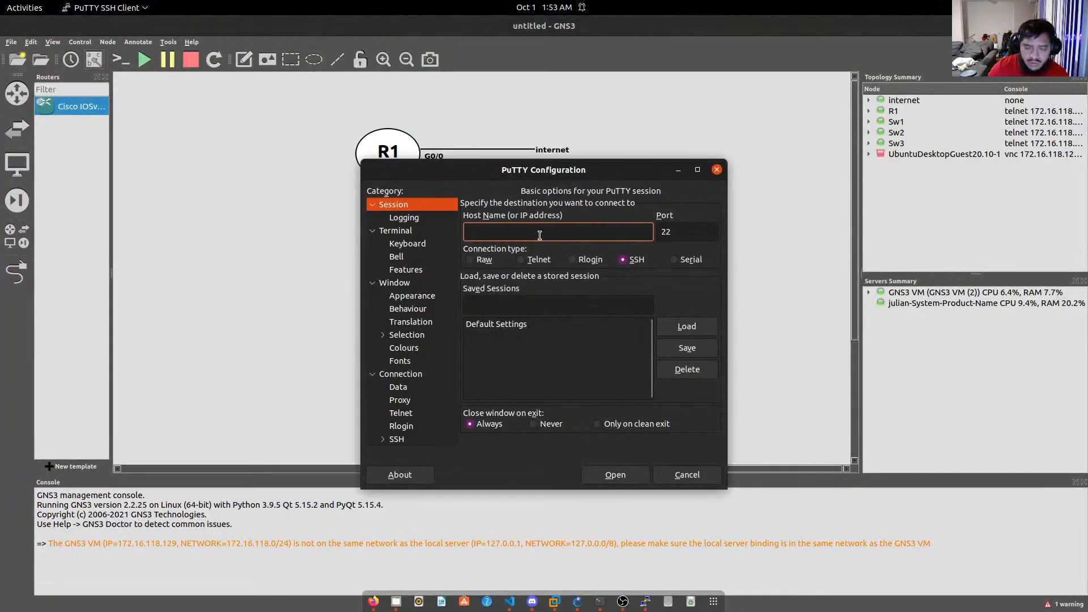
{"action": "type", "text": "19"}
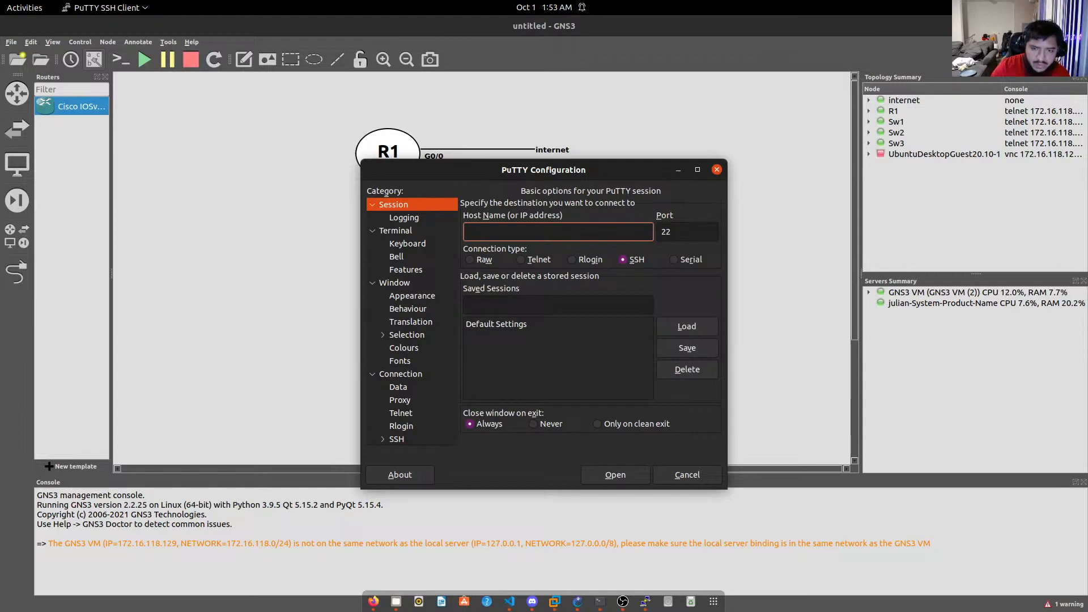
{"action": "type", "text": "julian@10.0.0.20"}
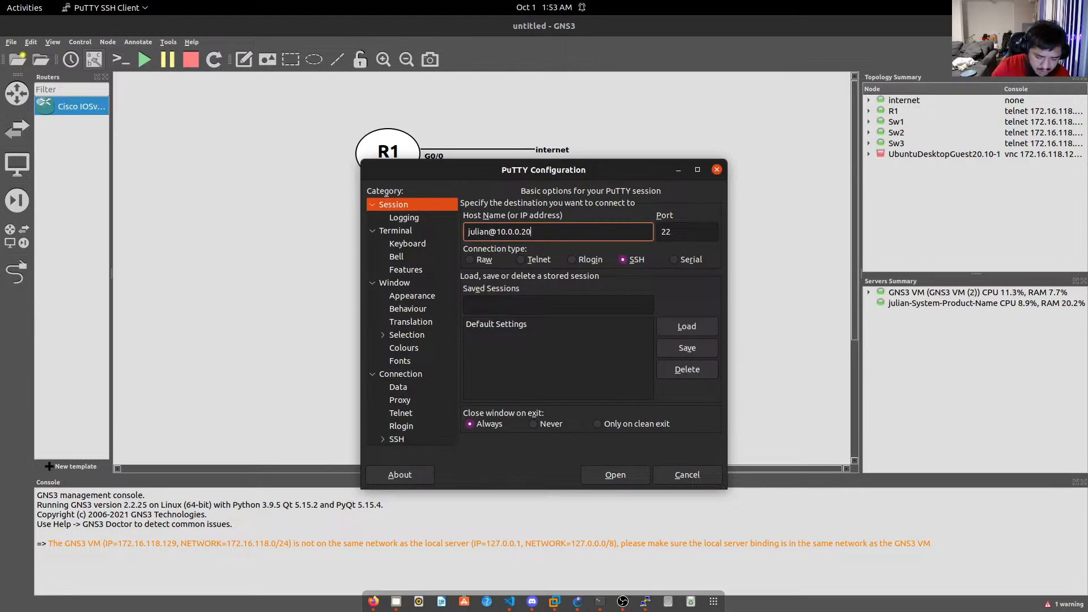
{"action": "key", "text": "Return"}
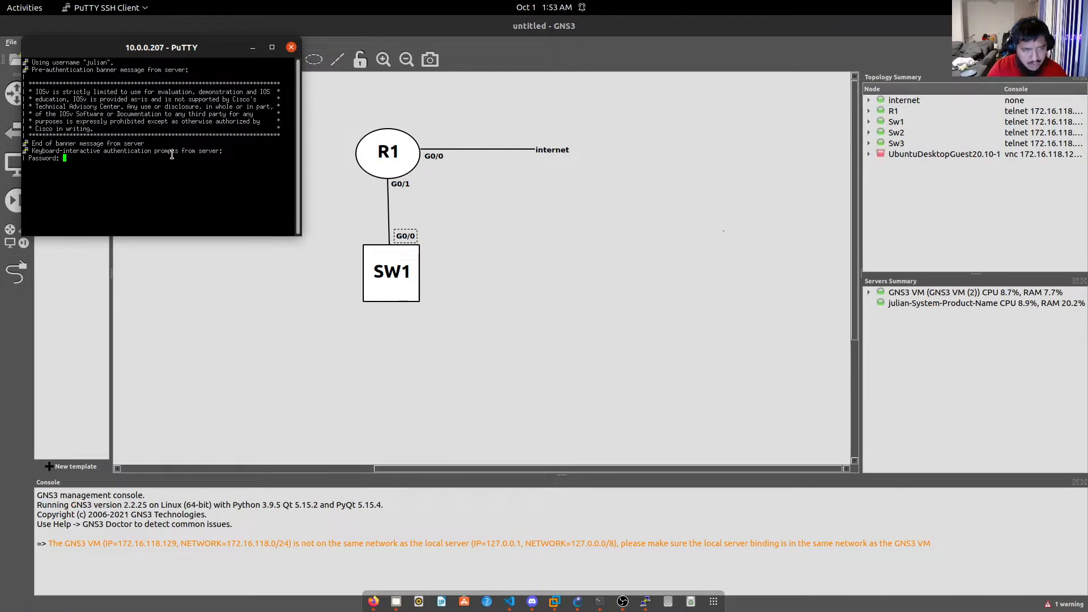
Log into R1 with the login and enable passwords, then enlarge the PuTTY window.
{"action": "key", "text": "Return"}
{"action": "type", "text": "en"}
{"action": "key", "text": "Return"}
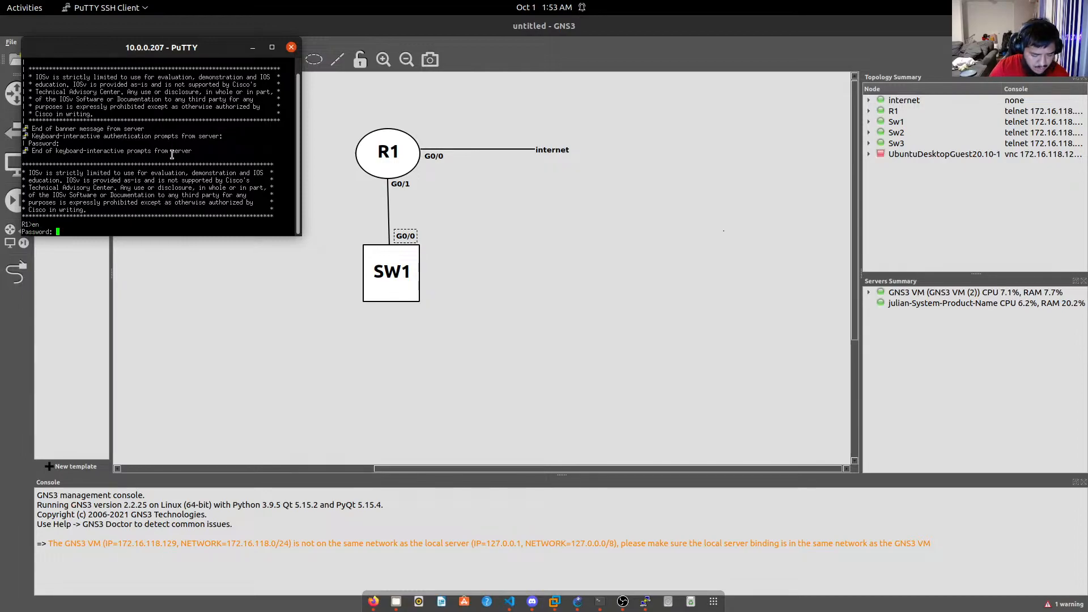
{"action": "key", "text": "Return"}
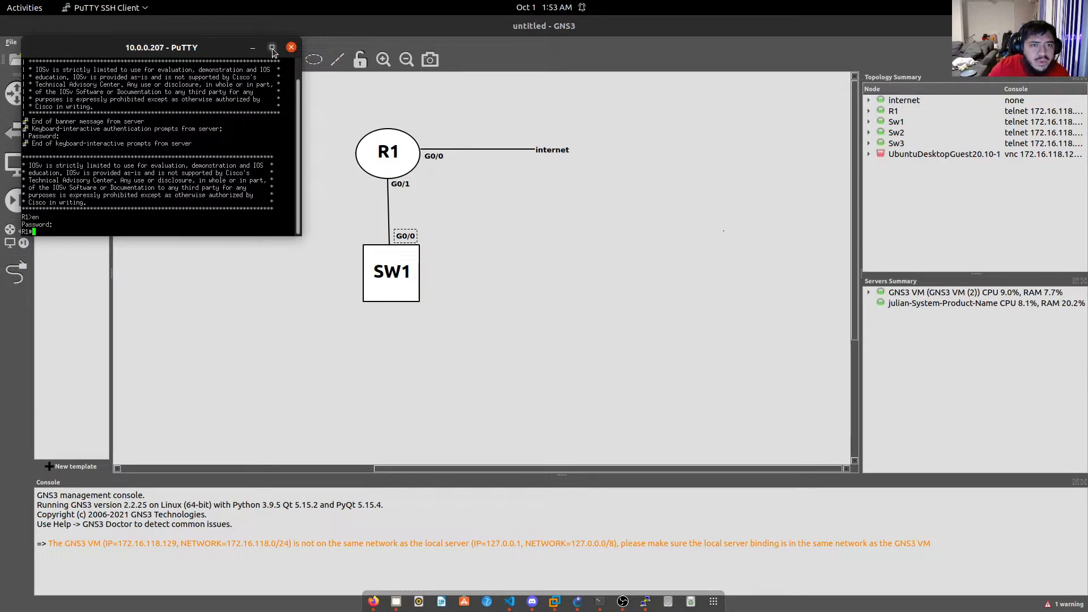
{"action": "left_click_drag", "start_coordinate": [302, 235], "coordinate": [355, 346]}
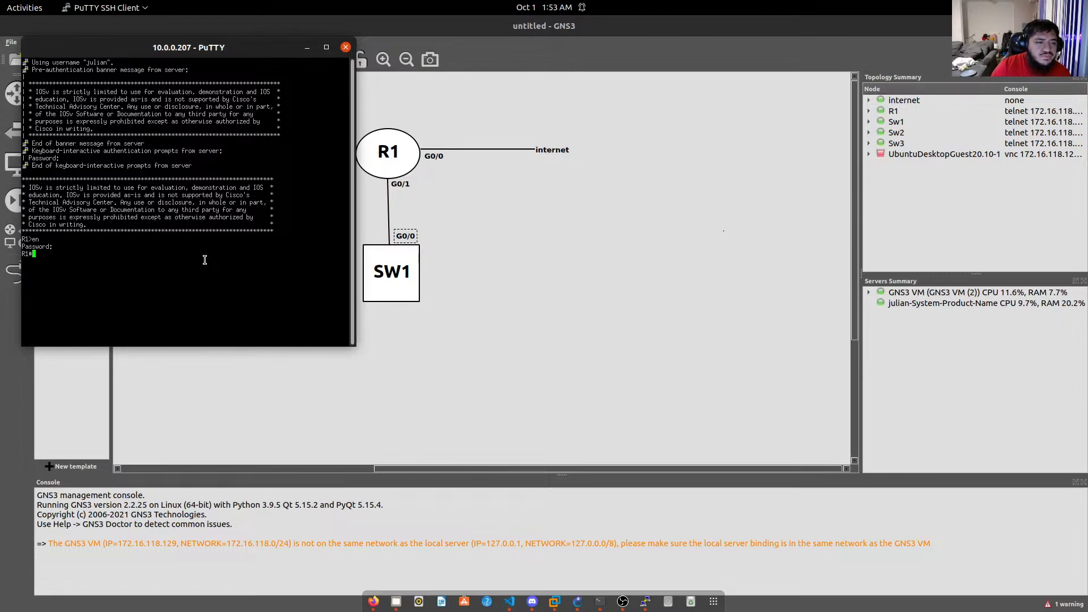
Enter privileged mode and run show cdp neighbors, listing SW1 on Gig 0/1.
{"action": "type", "text": "en"}
{"action": "key", "text": "Return"}
{"action": "type", "text": "show "}
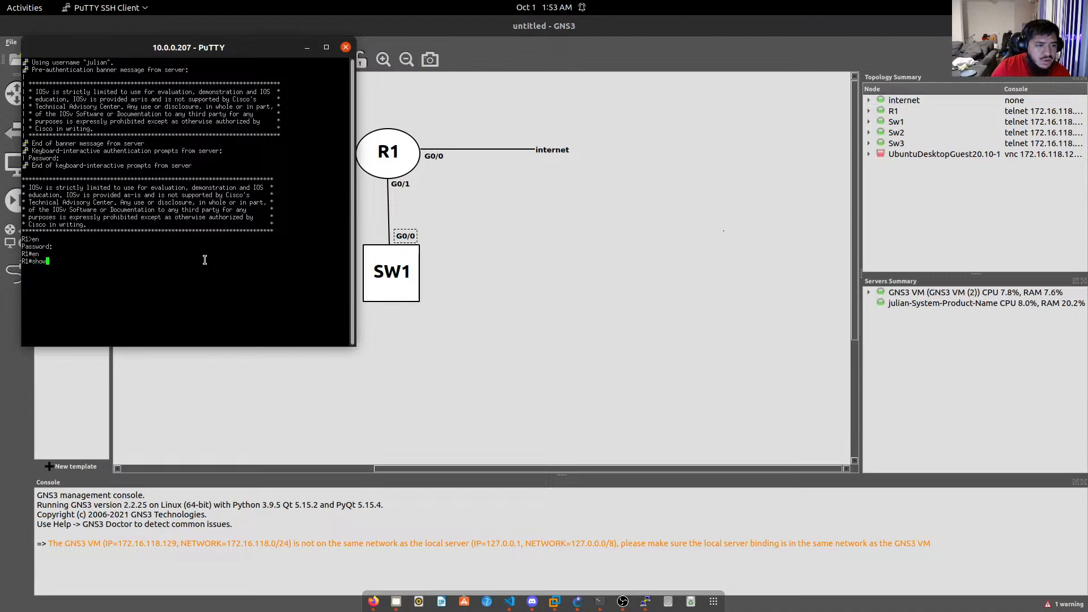
{"action": "type", "text": "cdp "}
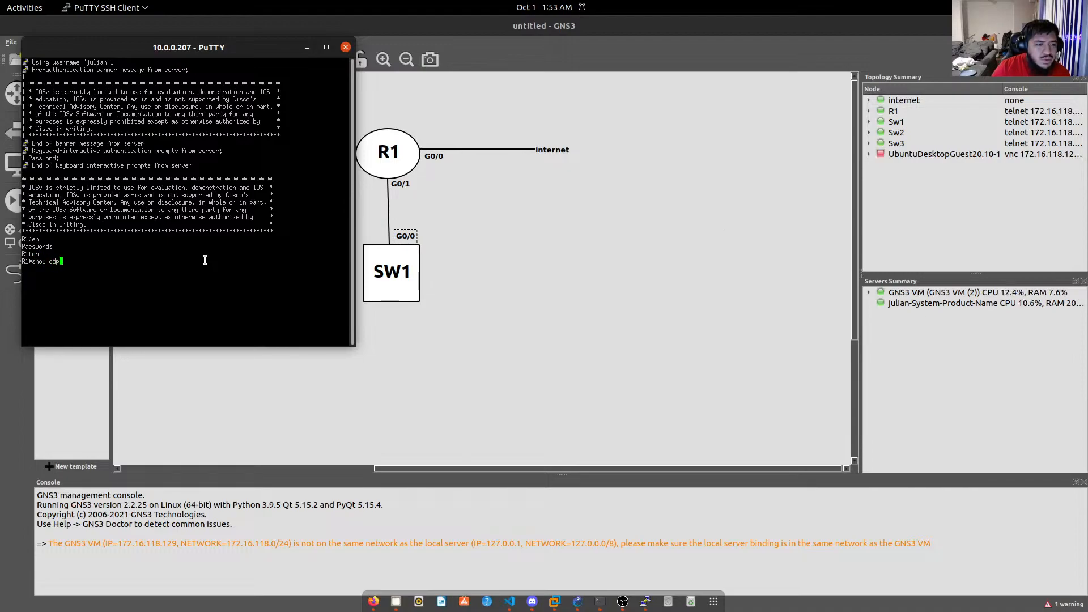
{"action": "type", "text": "ne"}
{"action": "key", "text": "Tab"}
{"action": "key", "text": "Return"}
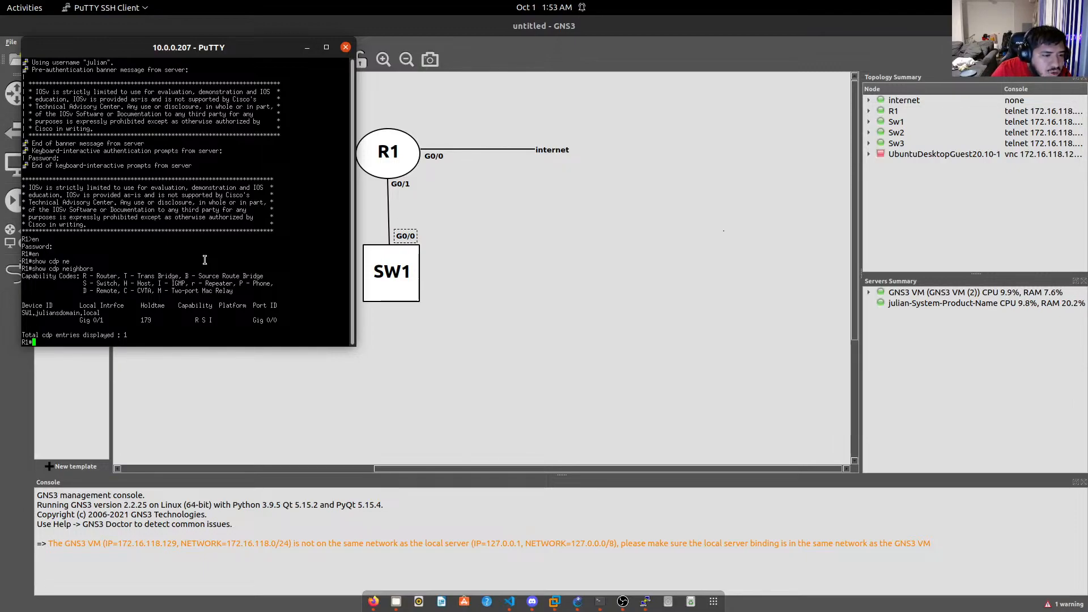
{"action": "key", "text": "Up"}
Try show cdp entry SW on R1.
{"action": "key", "text": "BackSpace"}
{"action": "key", "text": "BackSpace"}
{"action": "key", "text": "BackSpace"}
{"action": "key", "text": "BackSpace"}
{"action": "key", "text": "BackSpace"}
{"action": "key", "text": "BackSpace"}
{"action": "key", "text": "BackSpace"}
{"action": "key", "text": "BackSpace"}
{"action": "key", "text": "BackSpace"}
{"action": "key", "text": "BackSpace"}
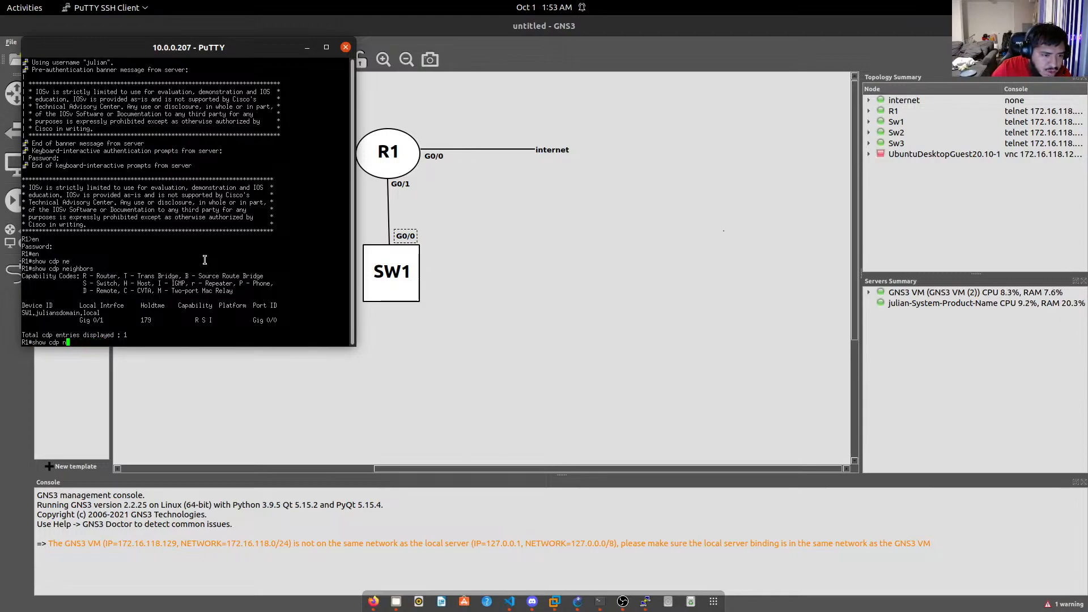
{"action": "type", "text": "en"}
{"action": "key", "text": "Tab"}
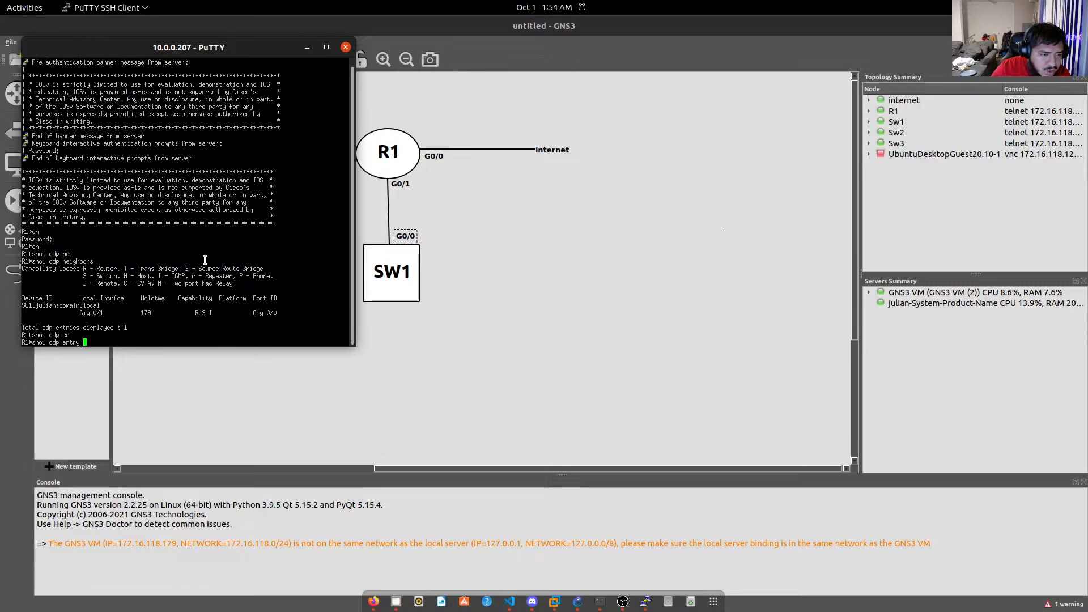
{"action": "type", "text": "SW1"}
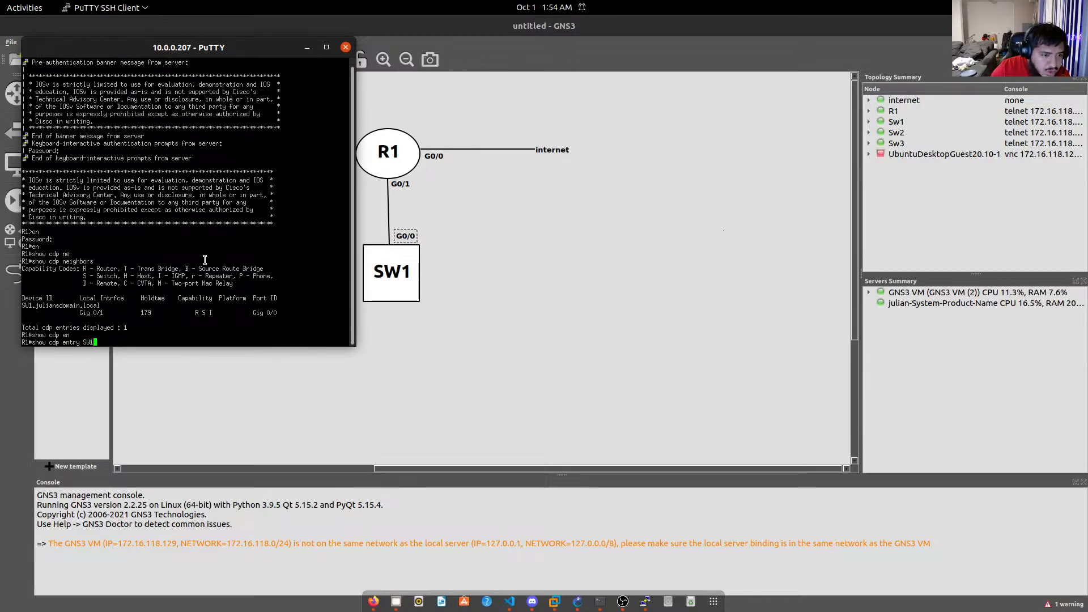
{"action": "key", "text": "Return"}
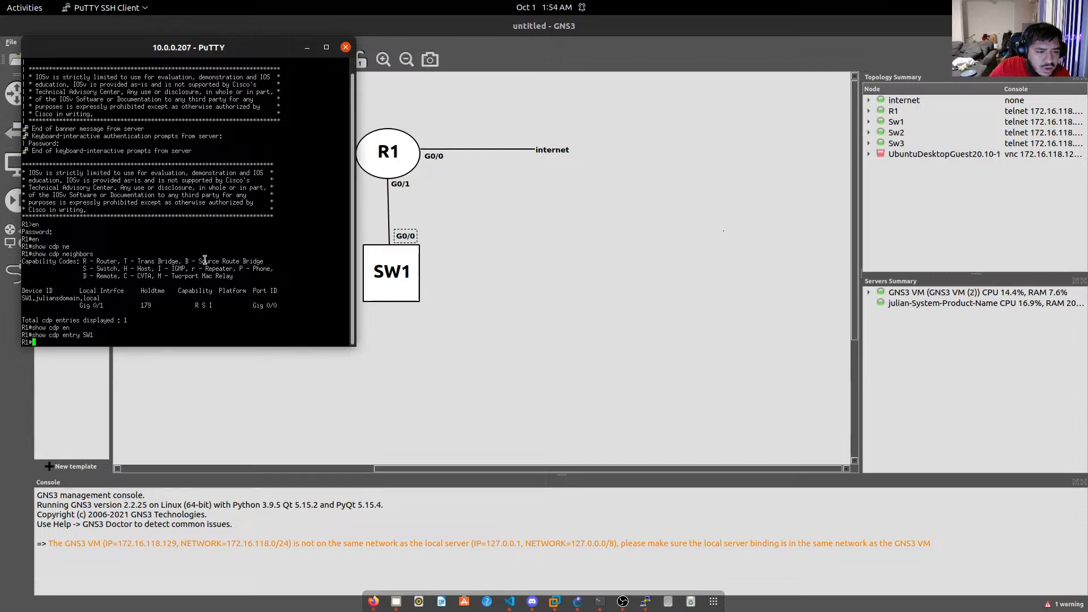
Show SW1's CDP entry by its full domain name and select its IP 33.33.35.2.
{"action": "key", "text": "Up"}
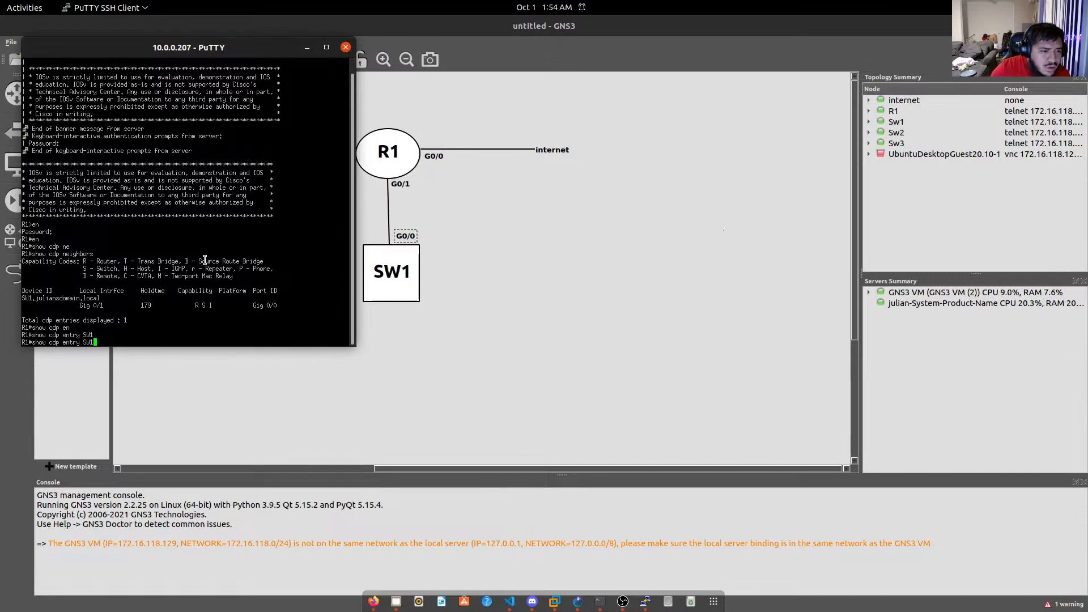
{"action": "type", "text": ".ju"}
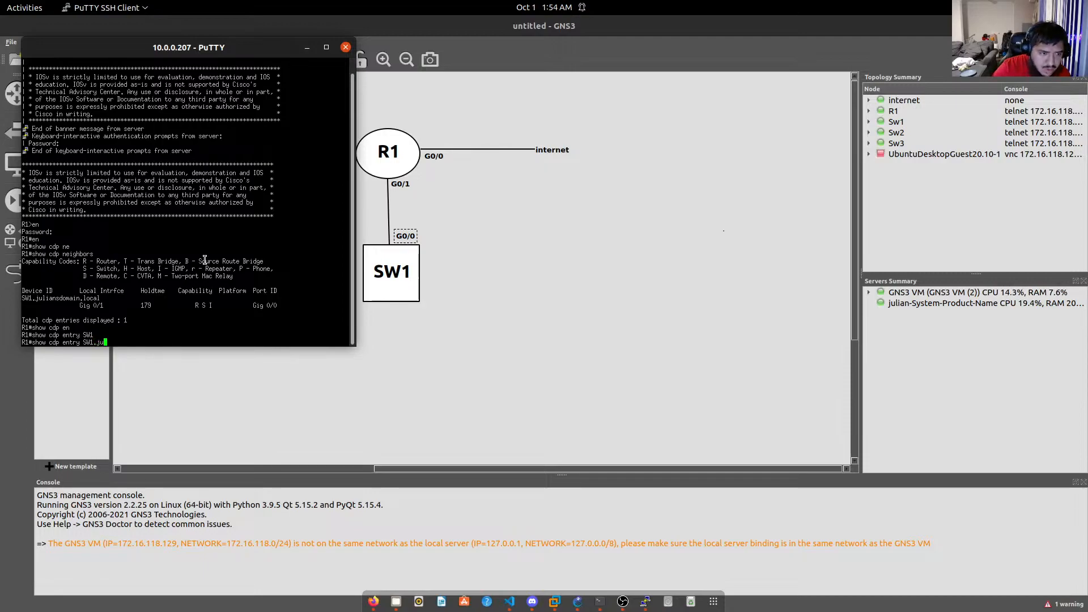
{"action": "type", "text": "liansdomain"}
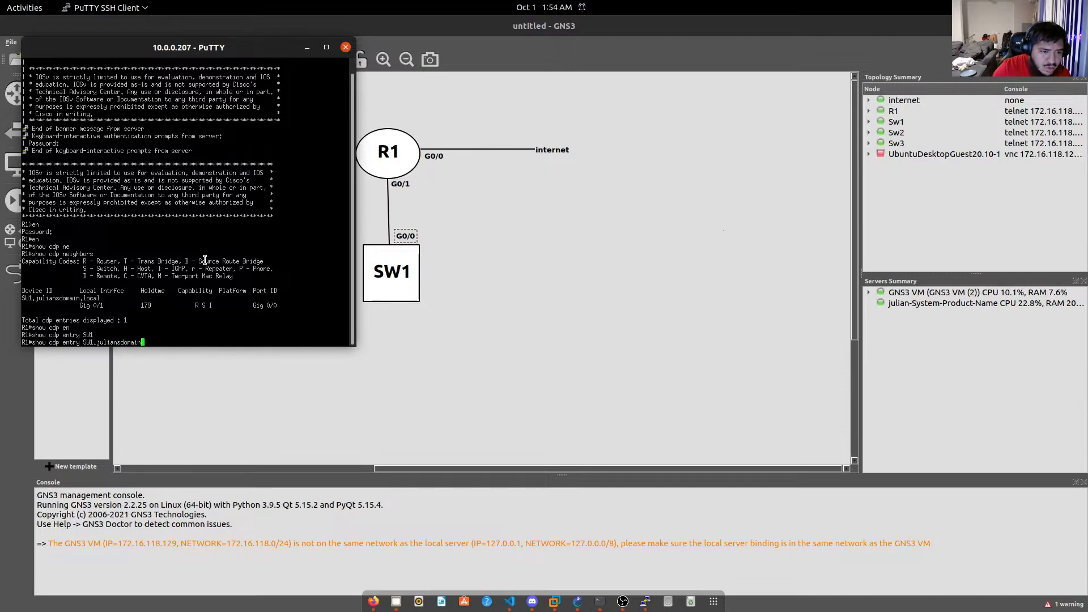
{"action": "type", "text": ".local"}
{"action": "key", "text": "Return"}
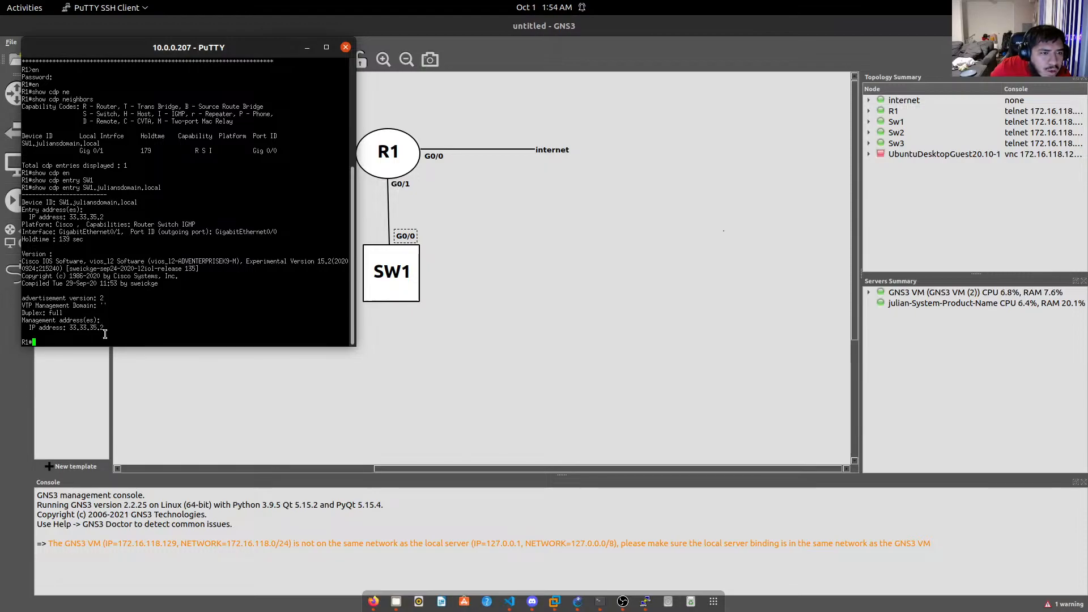
{"action": "left_click_drag", "start_coordinate": [105, 334], "coordinate": [75, 327]}
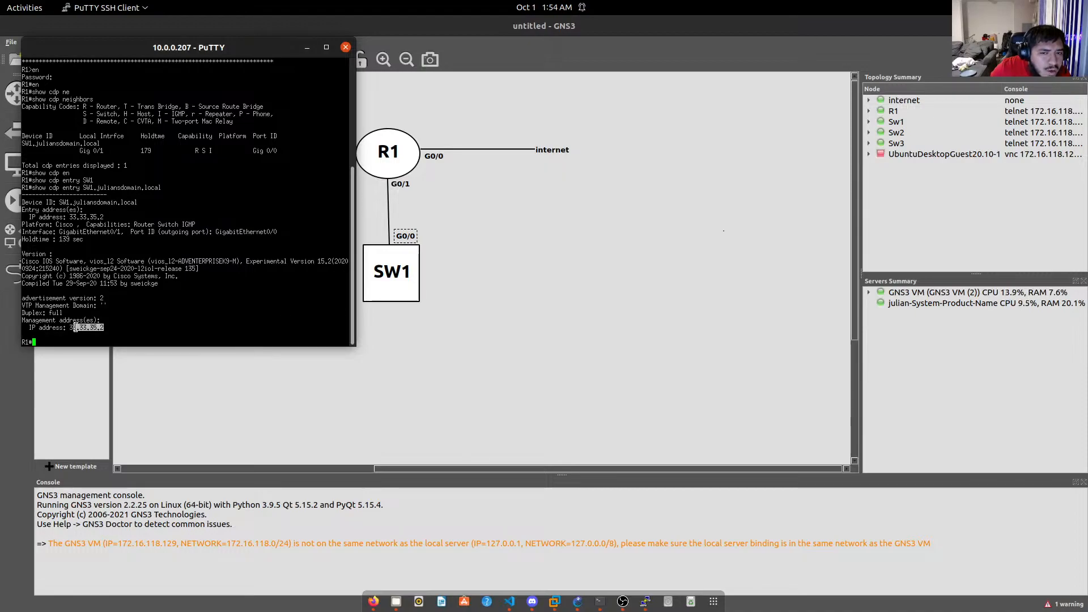
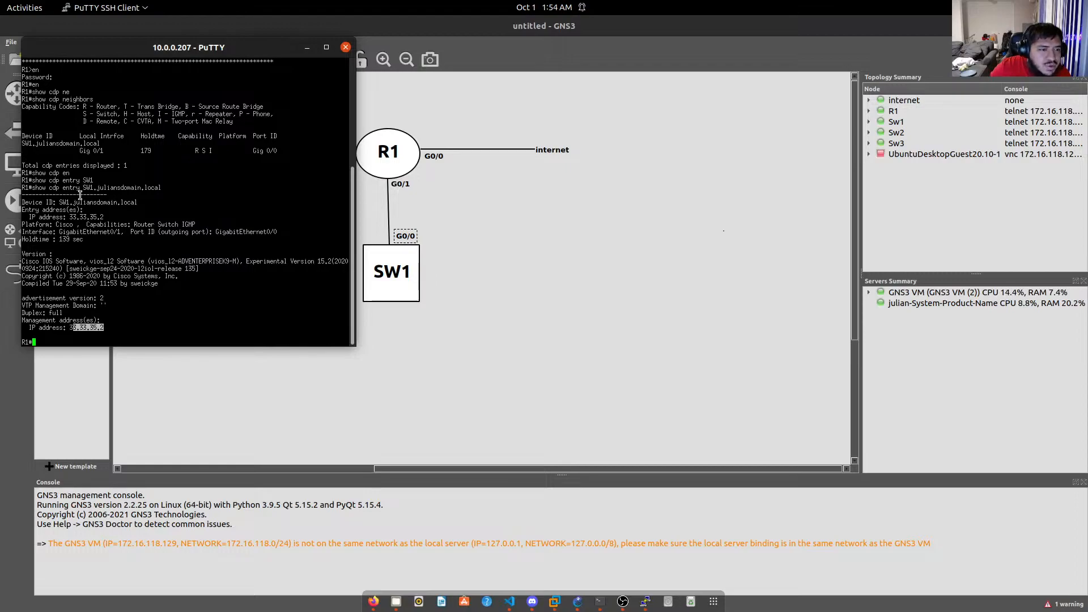
Start an SSH connection from R1 to SW1 at 33.33.35.2 using the local switch username.
{"action": "left_click_drag", "start_coordinate": [83, 187], "coordinate": [160, 187]}
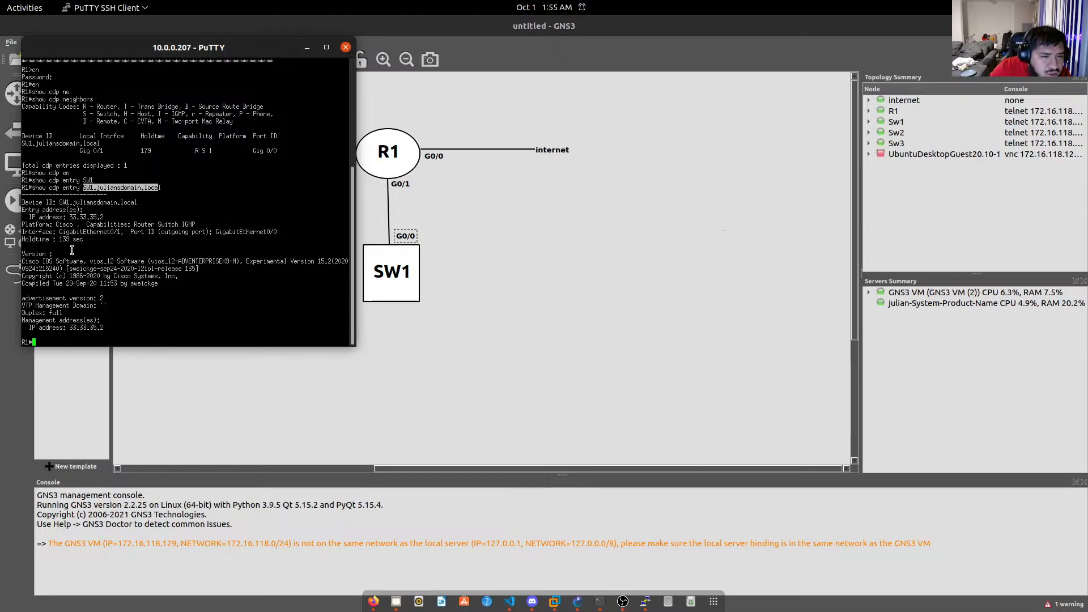
{"action": "left_click", "coordinate": [172, 311]}
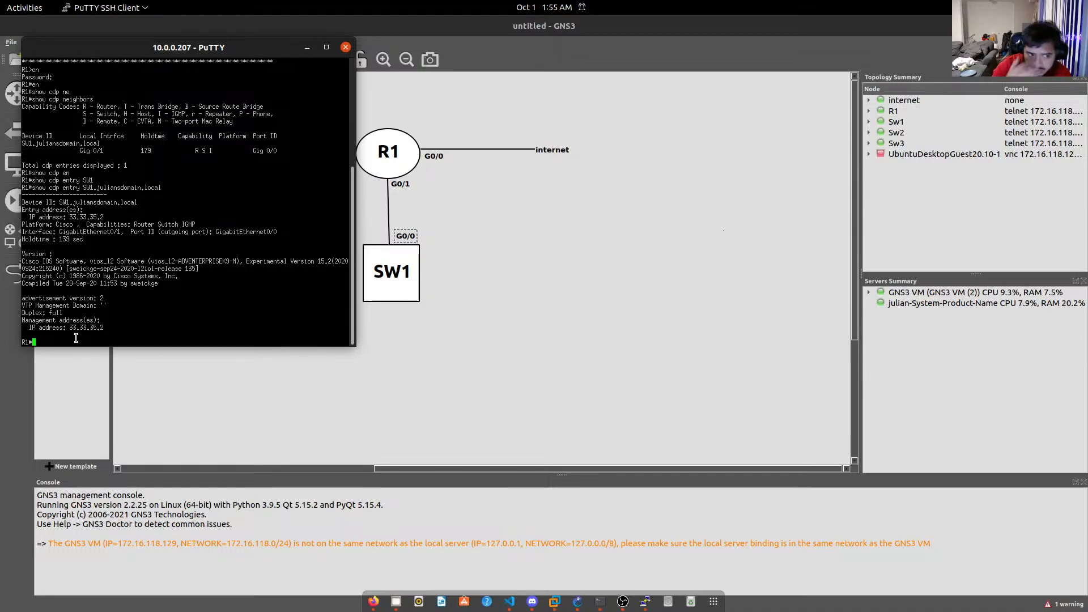
{"action": "type", "text": "ssh "}
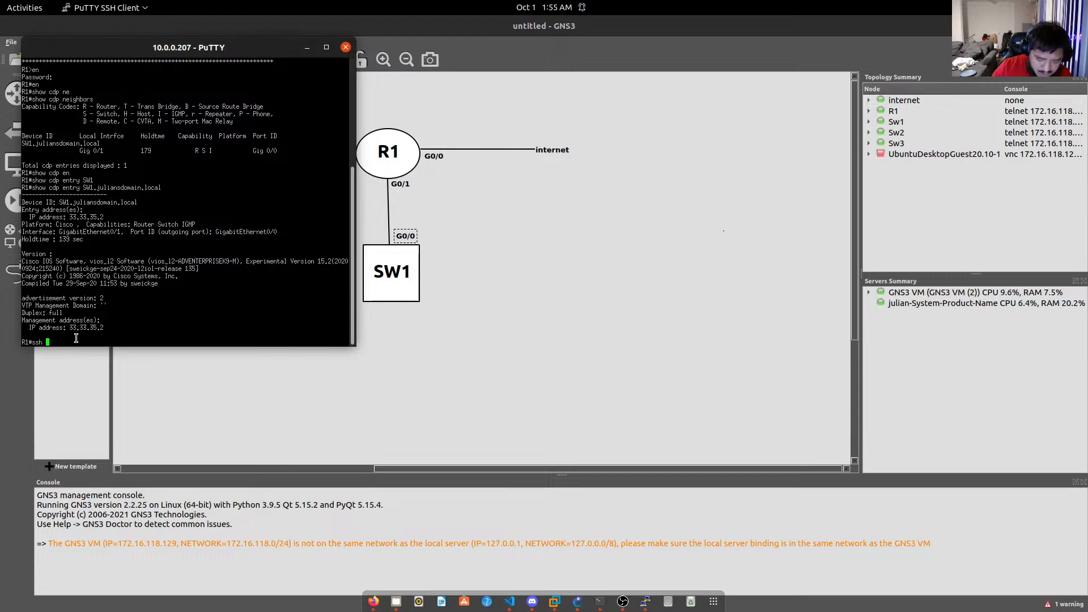
{"action": "type", "text": "-l "}
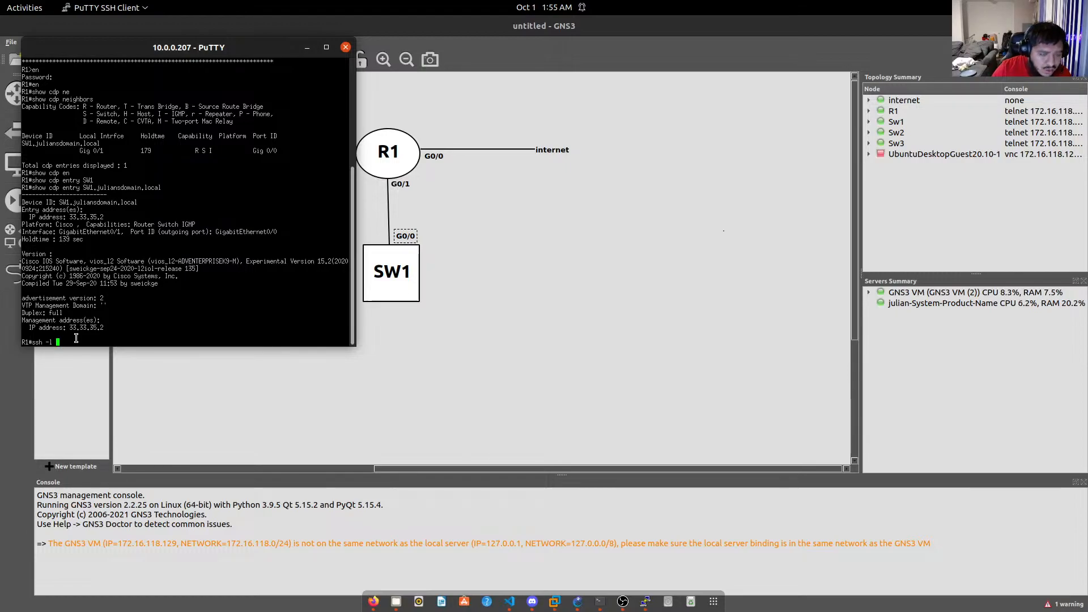
{"action": "type", "text": "julian"}
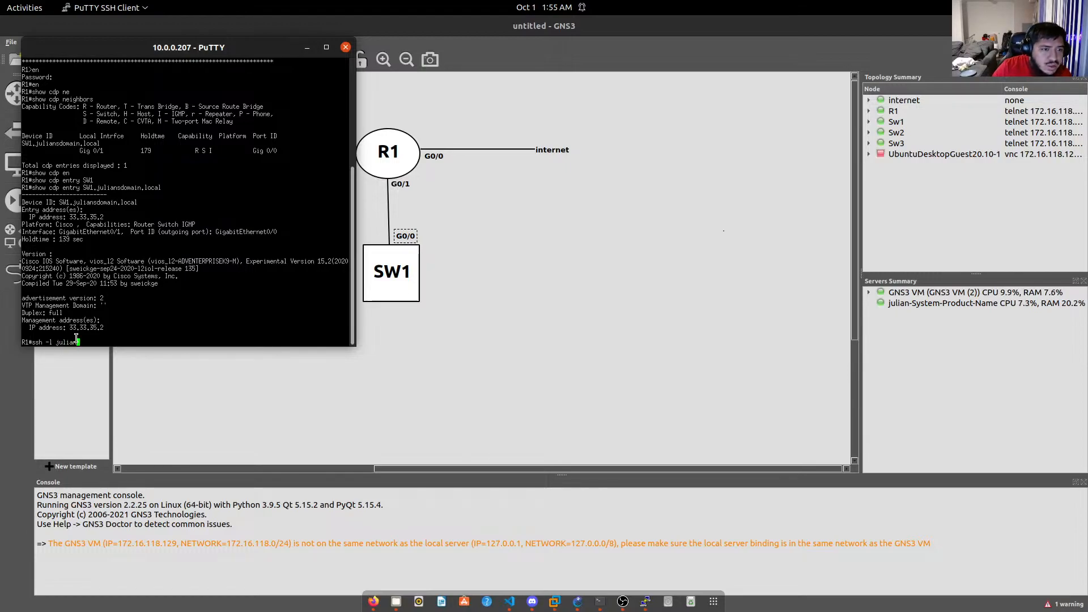
{"action": "type", "text": " S"}
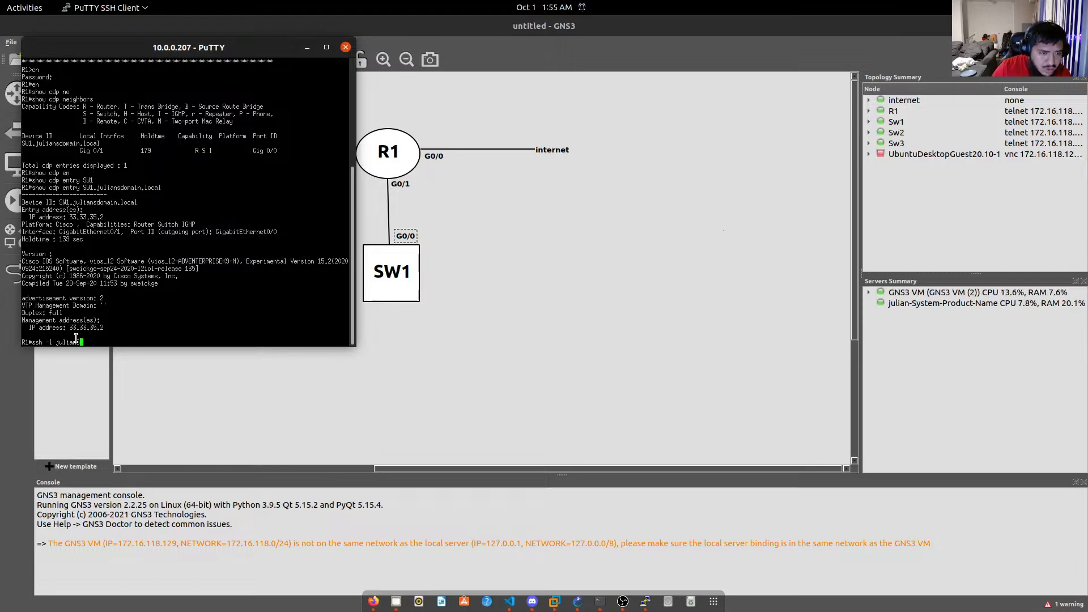
{"action": "type", "text": "1"}
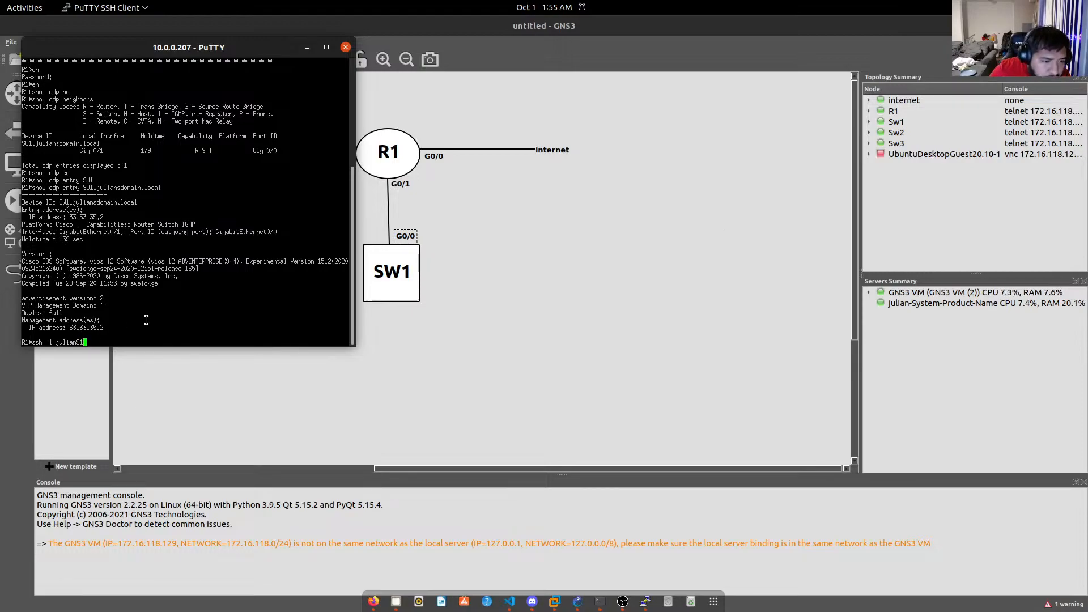
{"action": "key", "text": "BackSpace"}
{"action": "type", "text": "W1"}
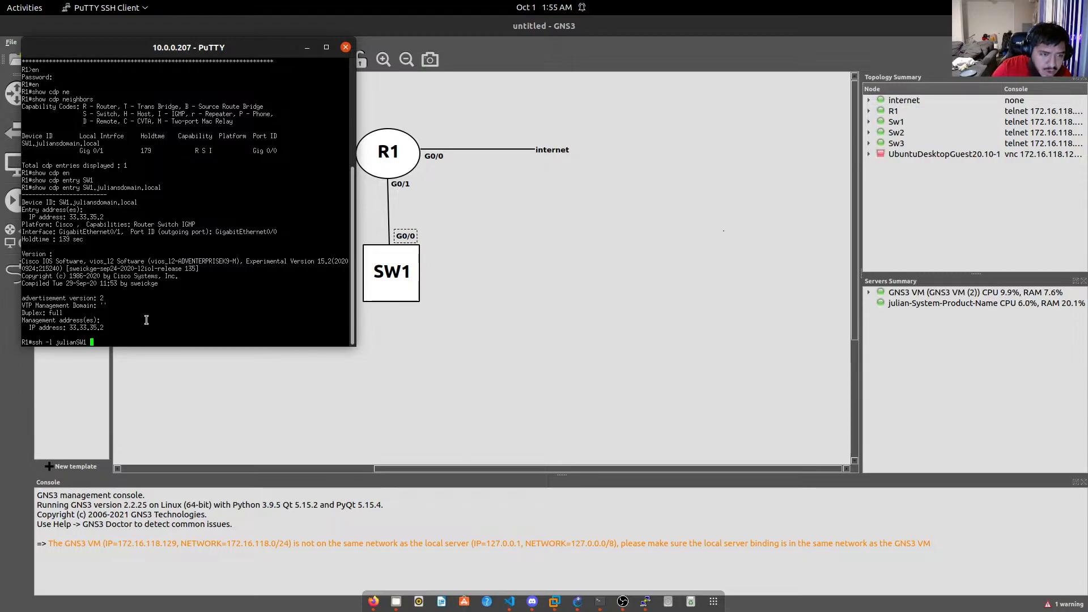
{"action": "type", "text": " 3"}
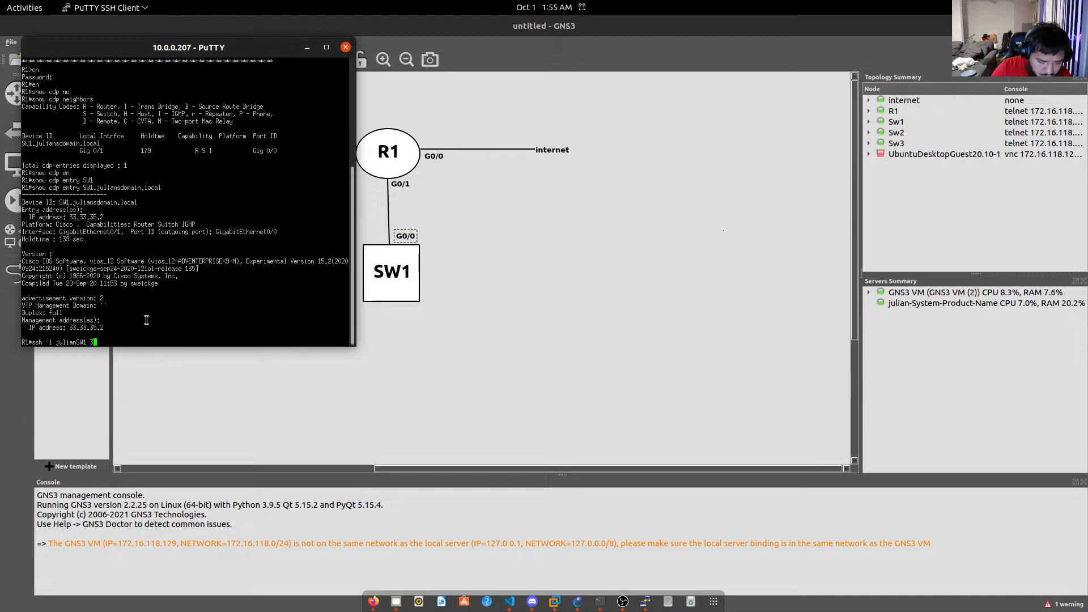
{"action": "type", "text": "3.33."}
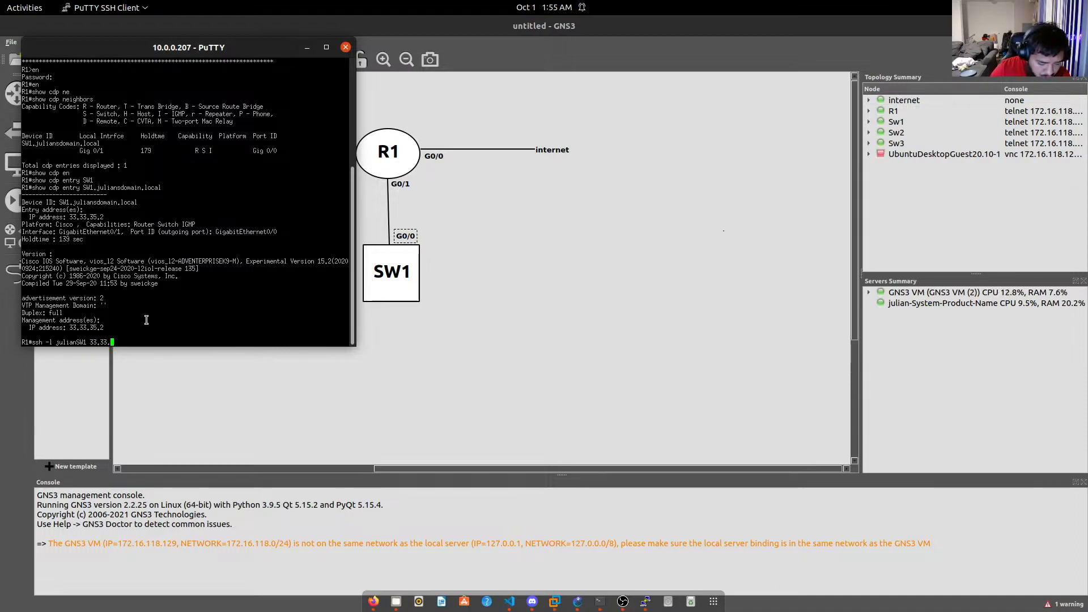
{"action": "type", "text": "35.2"}
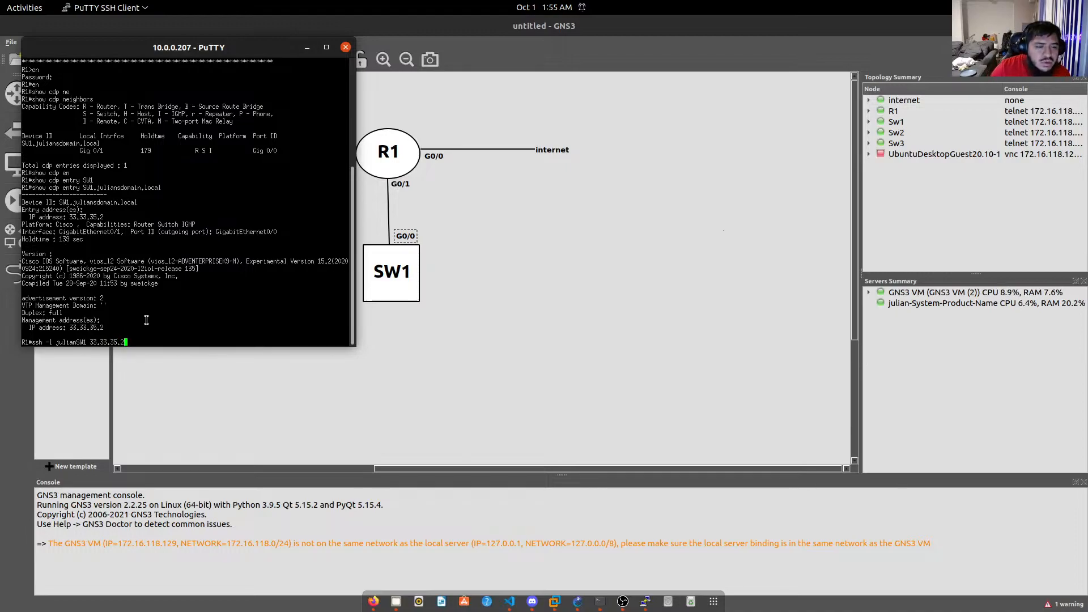
{"action": "key", "text": "Return"}
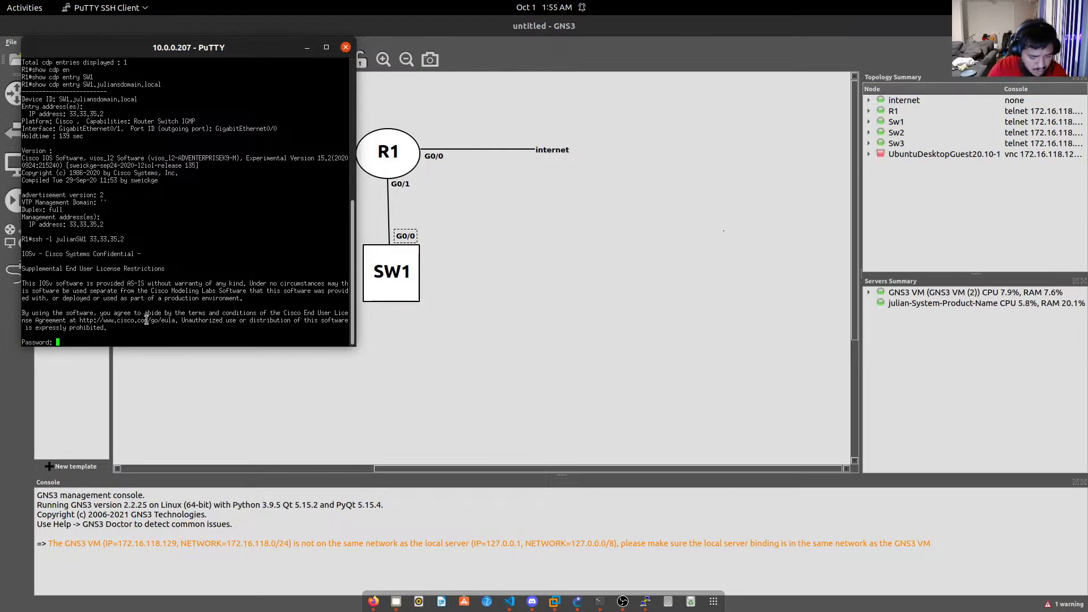
Enter the login password, then the enable password to reach SW1's privileged prompt.
{"action": "key", "text": "Return"}
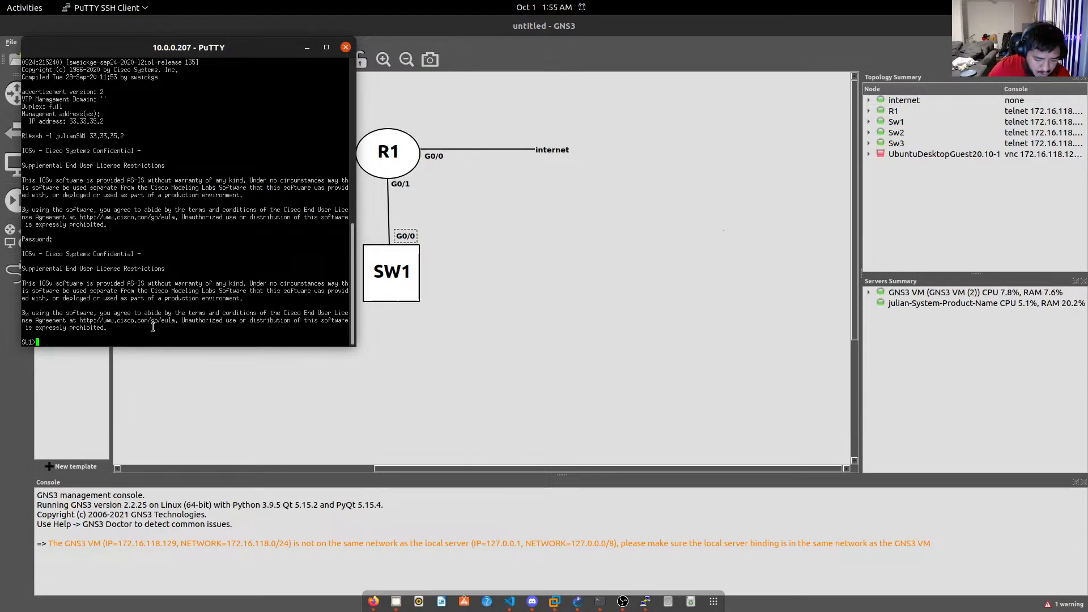
{"action": "type", "text": "en"}
{"action": "key", "text": "Return"}
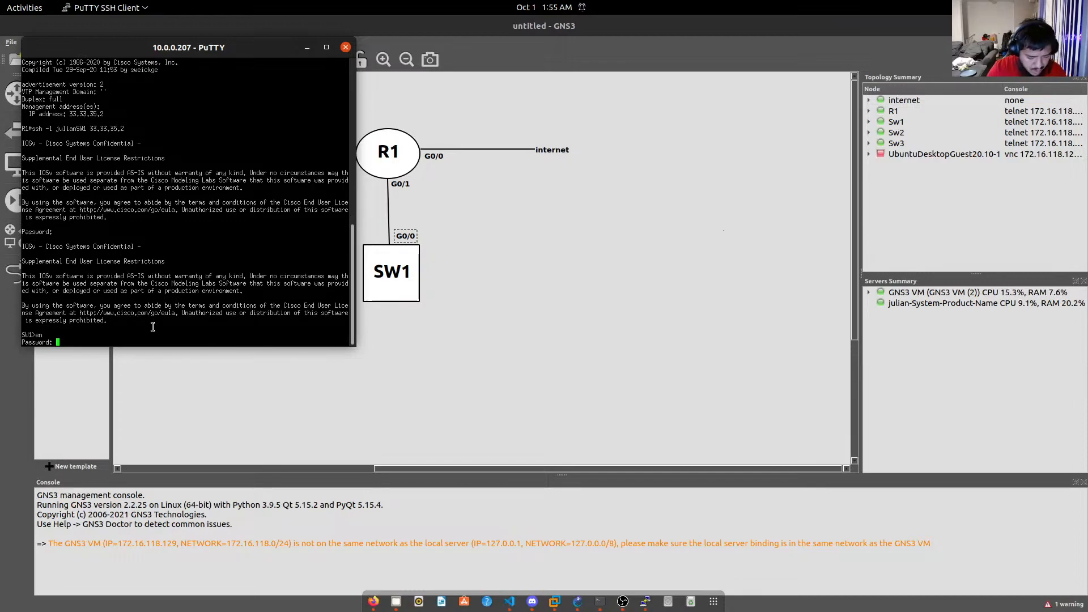
{"action": "key", "text": "Return"}
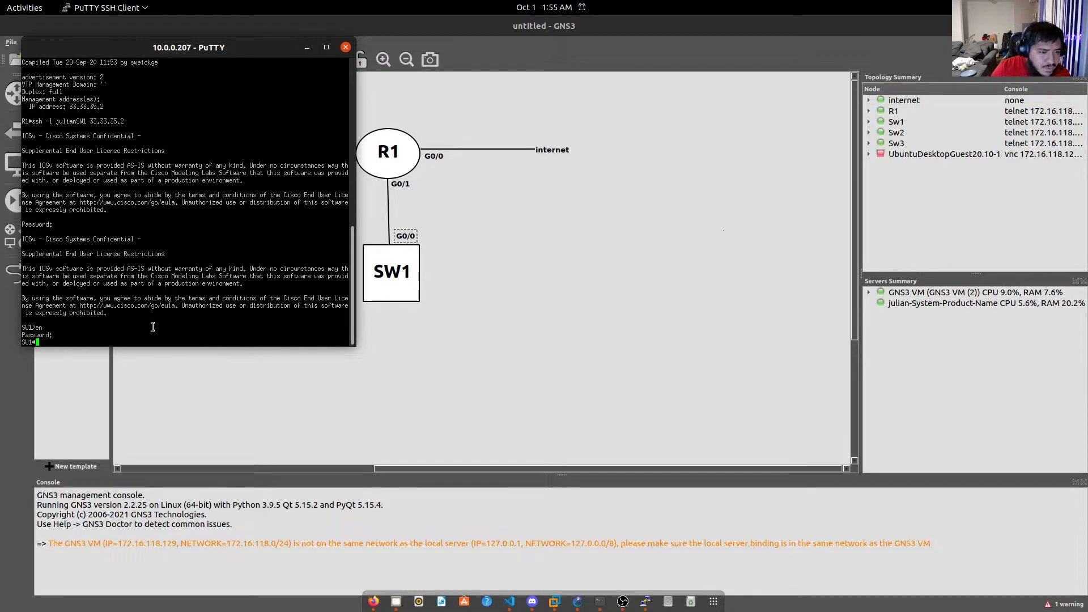
Run show cdp neighbors on SW1 and highlight SW2 among its three neighbors.
{"action": "type", "text": "en"}
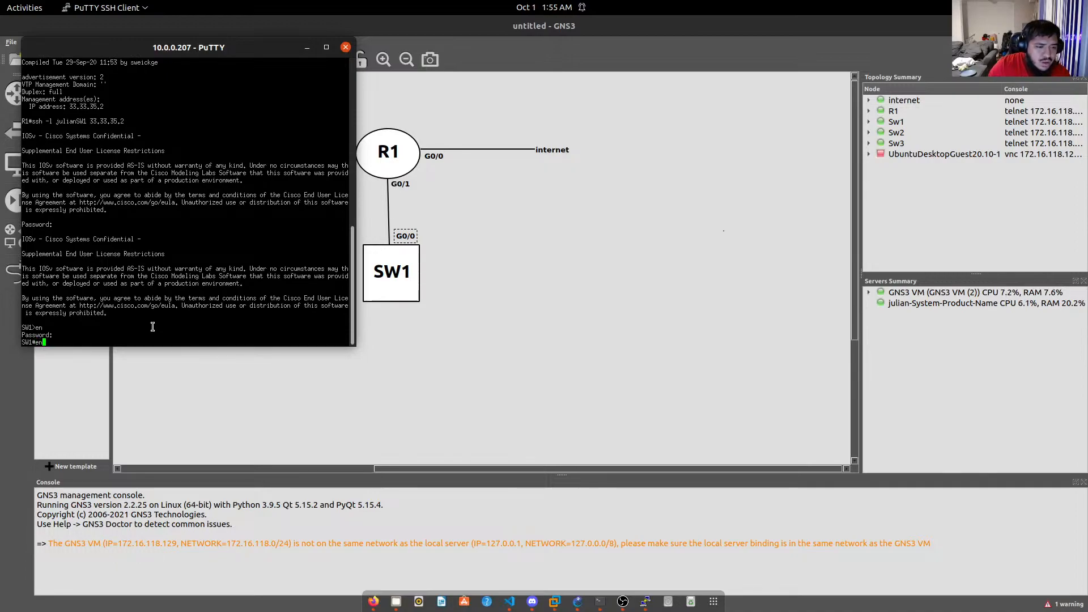
{"action": "key", "text": "Return"}
{"action": "type", "text": "s"}
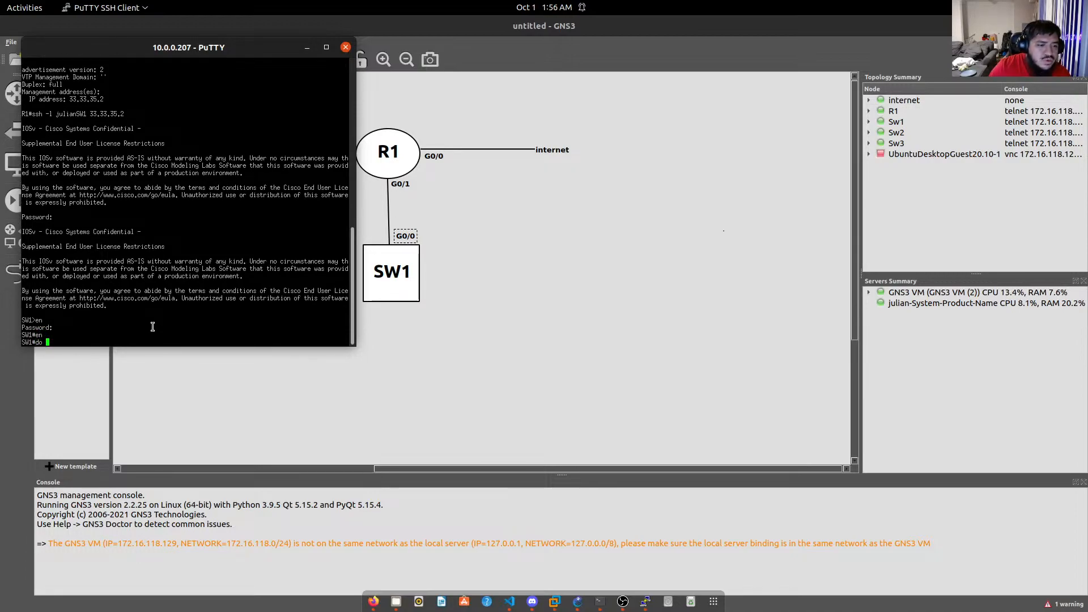
{"action": "type", "text": "how c"}
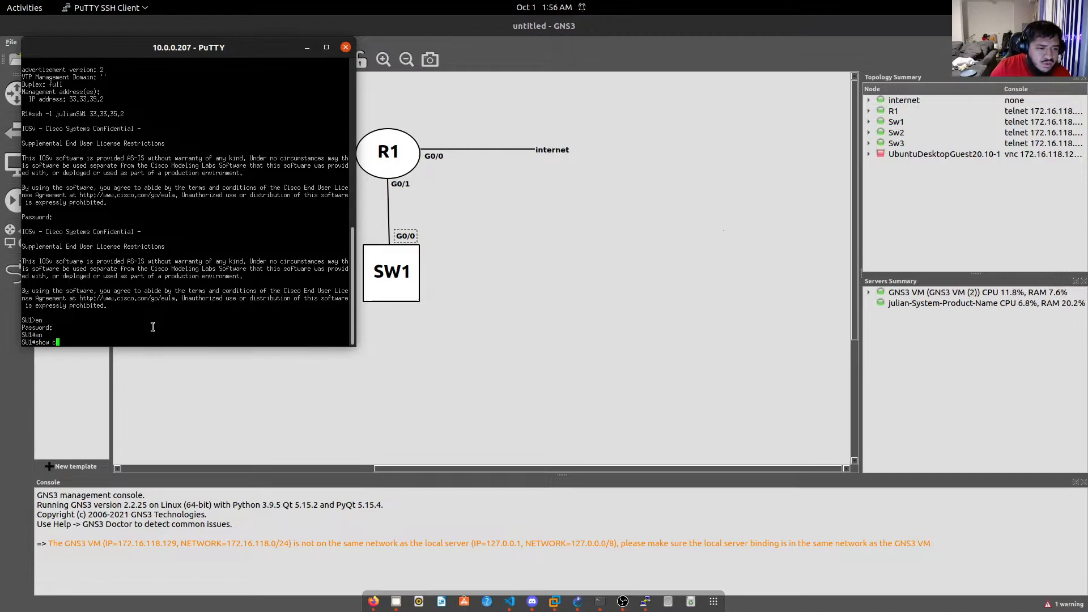
{"action": "type", "text": "dp ne"}
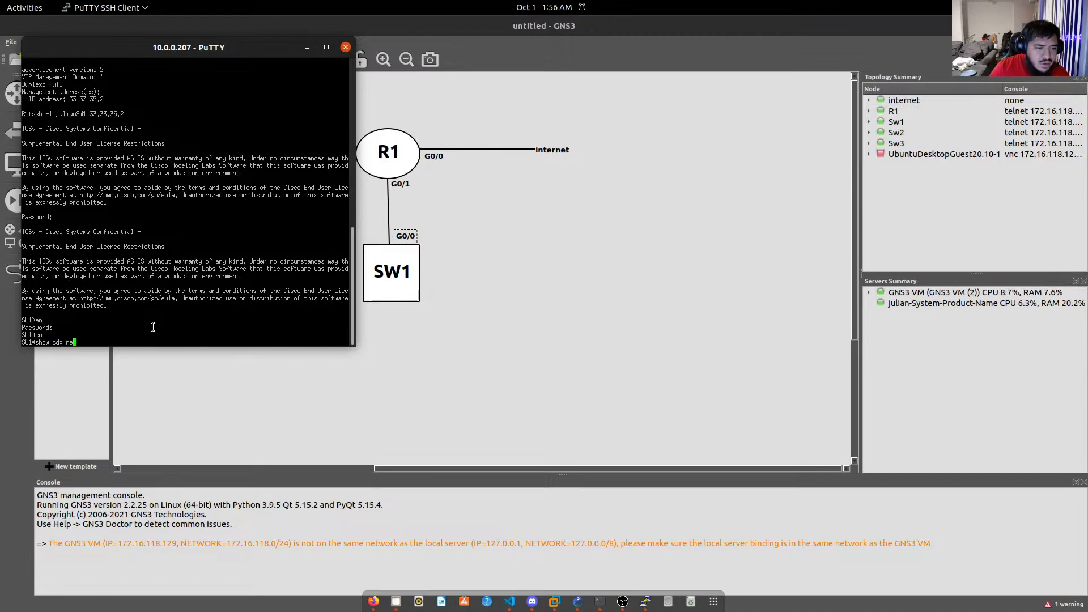
{"action": "key", "text": "Tab"}
{"action": "key", "text": "Return"}
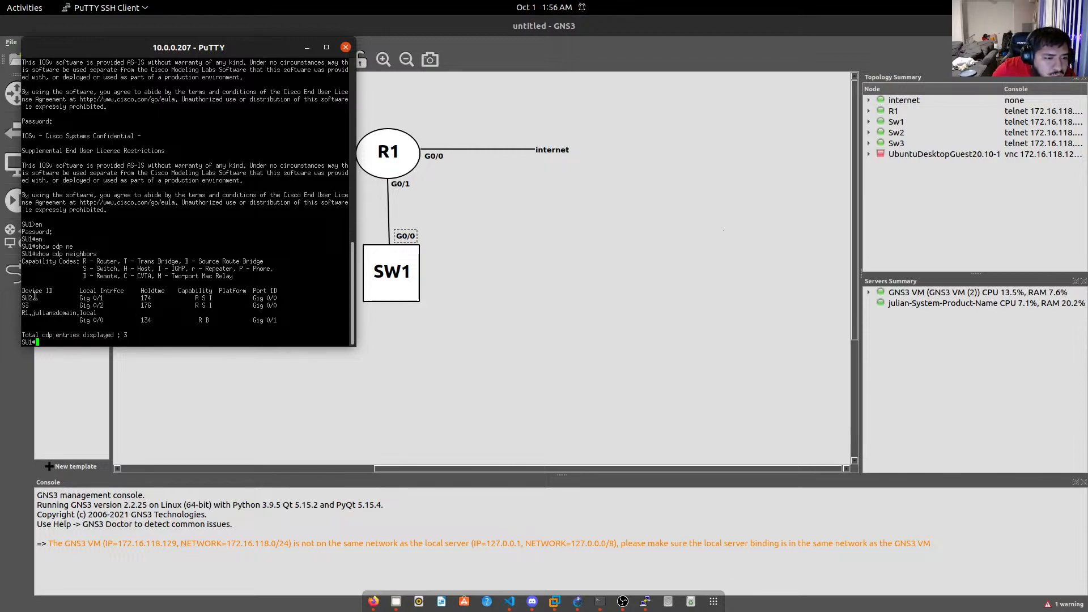
{"action": "mouse_move", "coordinate": [35, 297]}
{"action": "left_mouse_down"}
{"action": "mouse_move", "coordinate": [20, 299]}
{"action": "mouse_move", "coordinate": [34, 309]}
{"action": "left_mouse_up"}
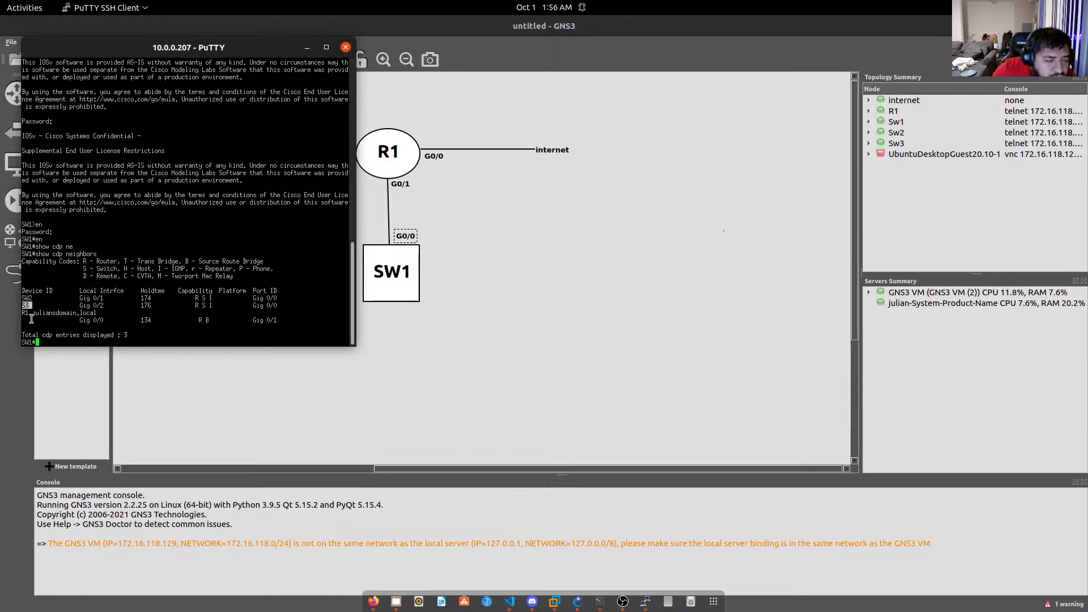
{"action": "left_click", "coordinate": [48, 337]}
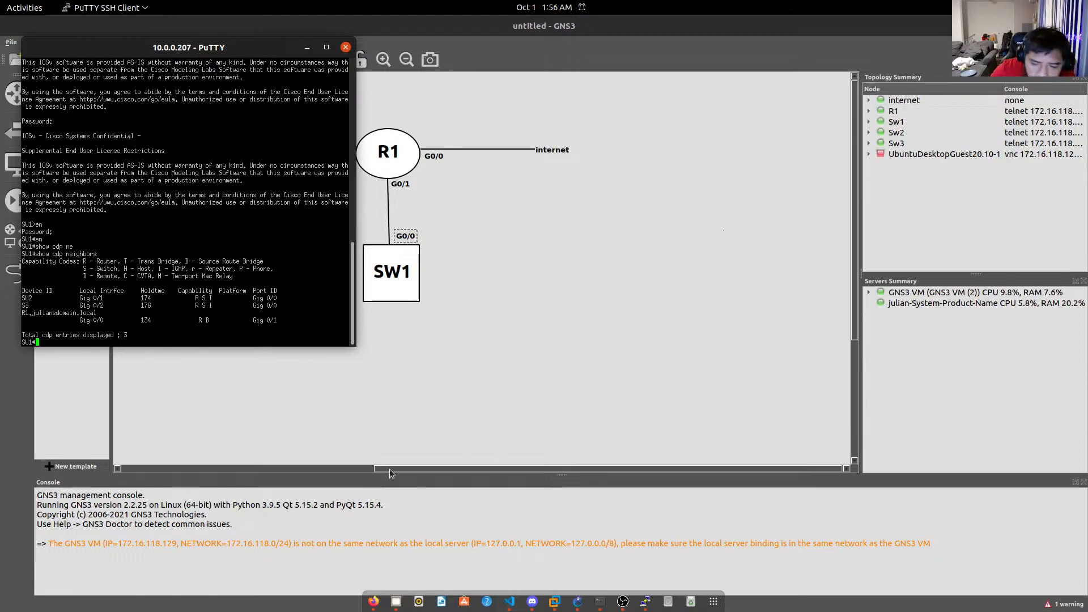
Bring up the Sw3 console and enter privileged mode on S3.
{"action": "left_click", "coordinate": [596, 603]}
{"action": "left_click", "coordinate": [595, 604]}
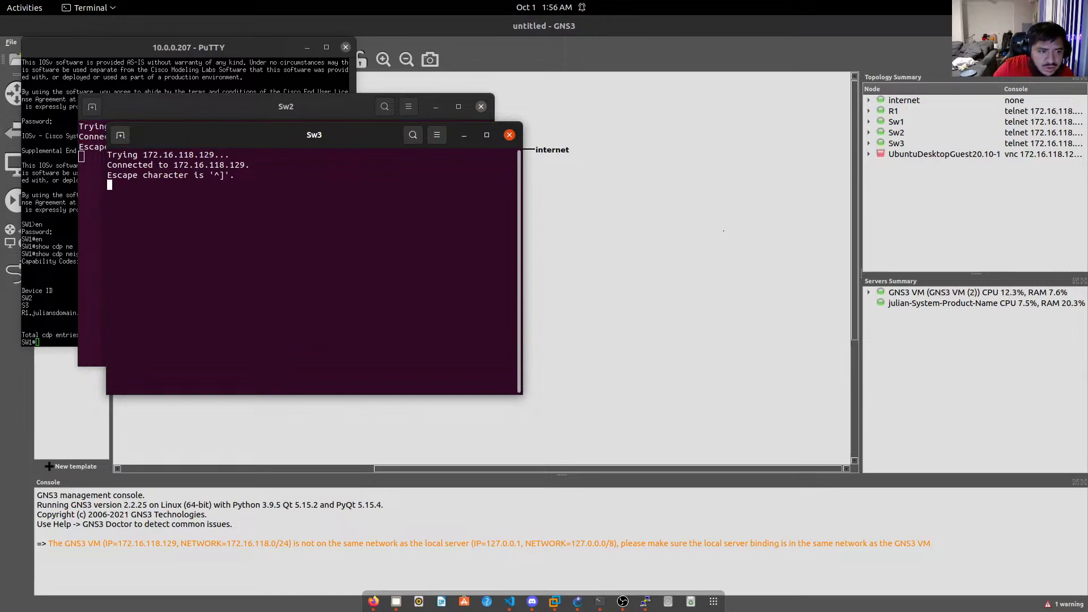
{"action": "key", "text": "Return"}
{"action": "key", "text": "Return"}
{"action": "key", "text": "Return"}
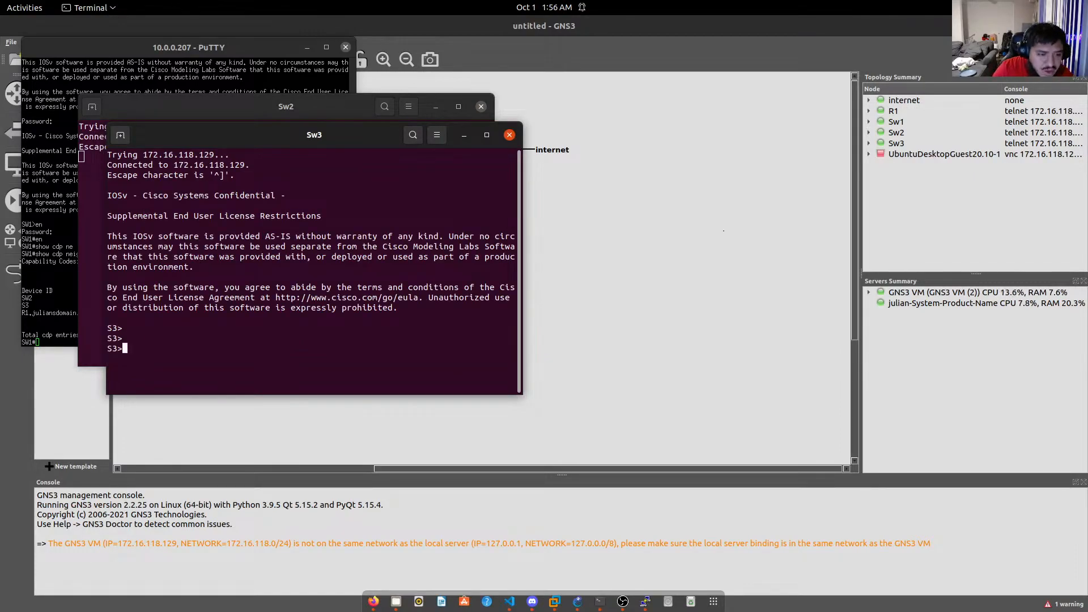
{"action": "type", "text": "en"}
{"action": "key", "text": "Return"}
Set hostname SW3, save with do wri, and minimize the Sw3 and Sw2 consoles.
{"action": "type", "text": "conf t"}
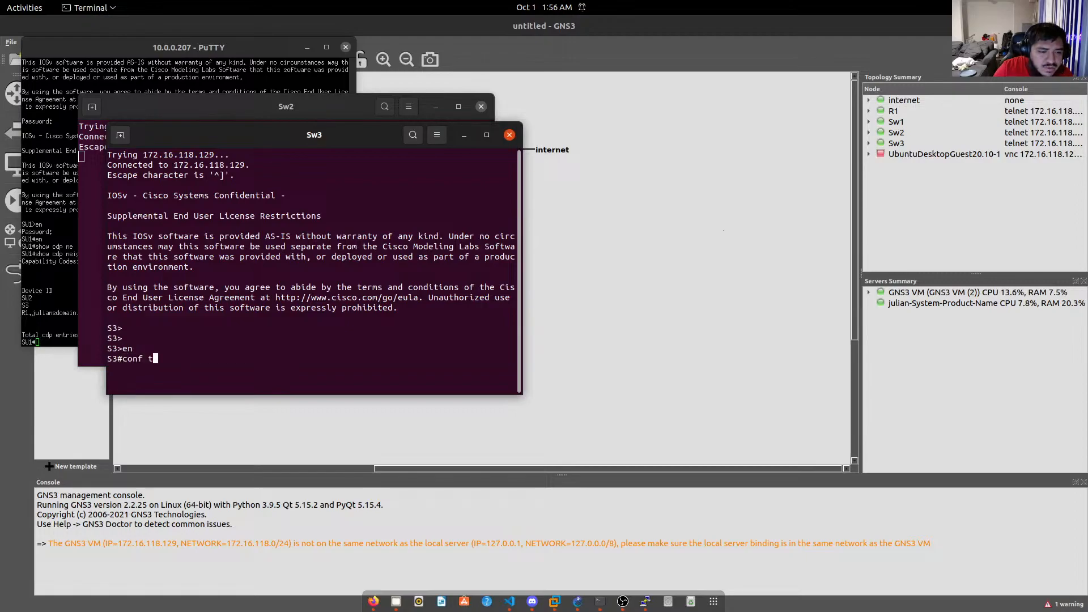
{"action": "key", "text": "Return"}
{"action": "type", "text": "hostna"}
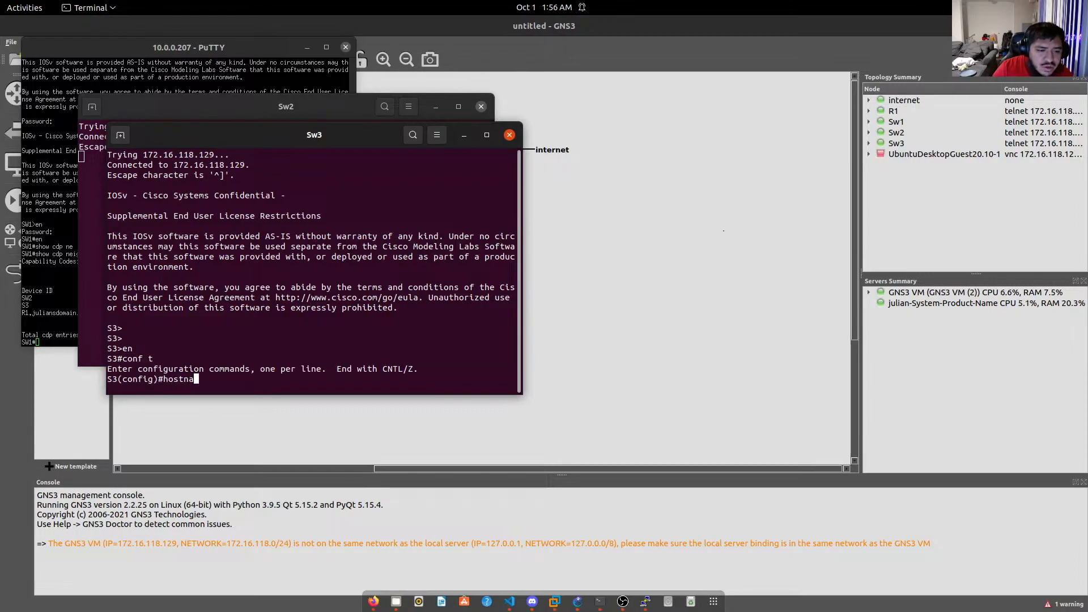
{"action": "type", "text": "me SW3"}
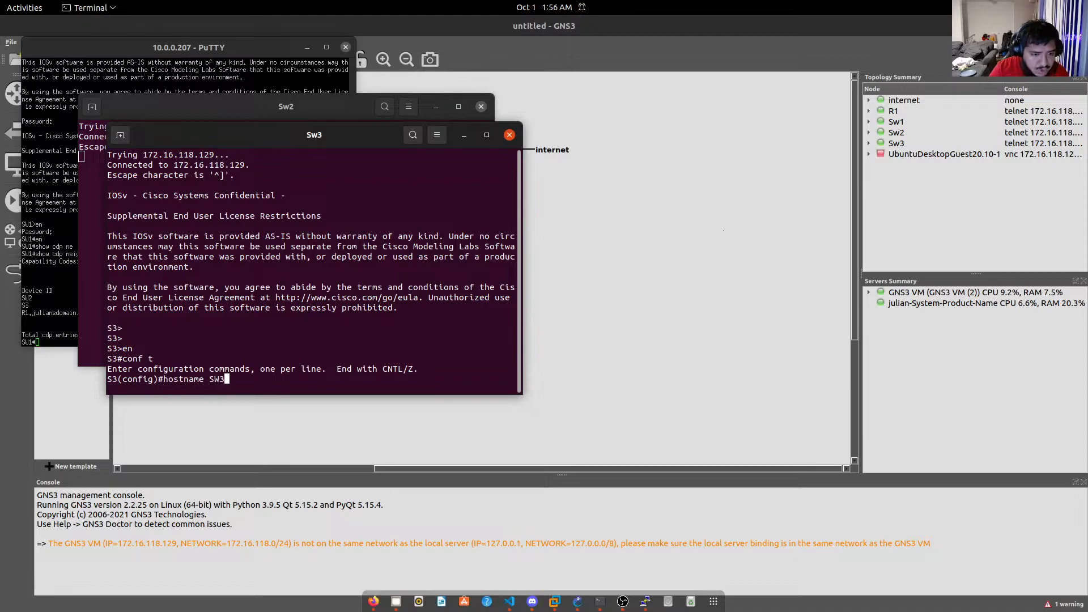
{"action": "key", "text": "Return"}
{"action": "type", "text": "do wri"}
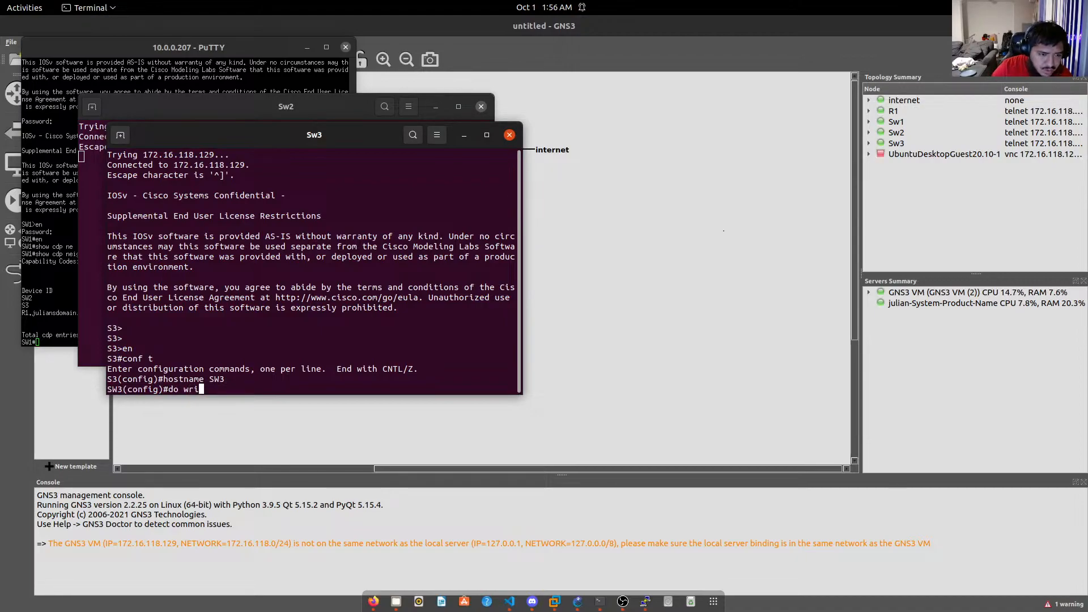
{"action": "key", "text": "Return"}
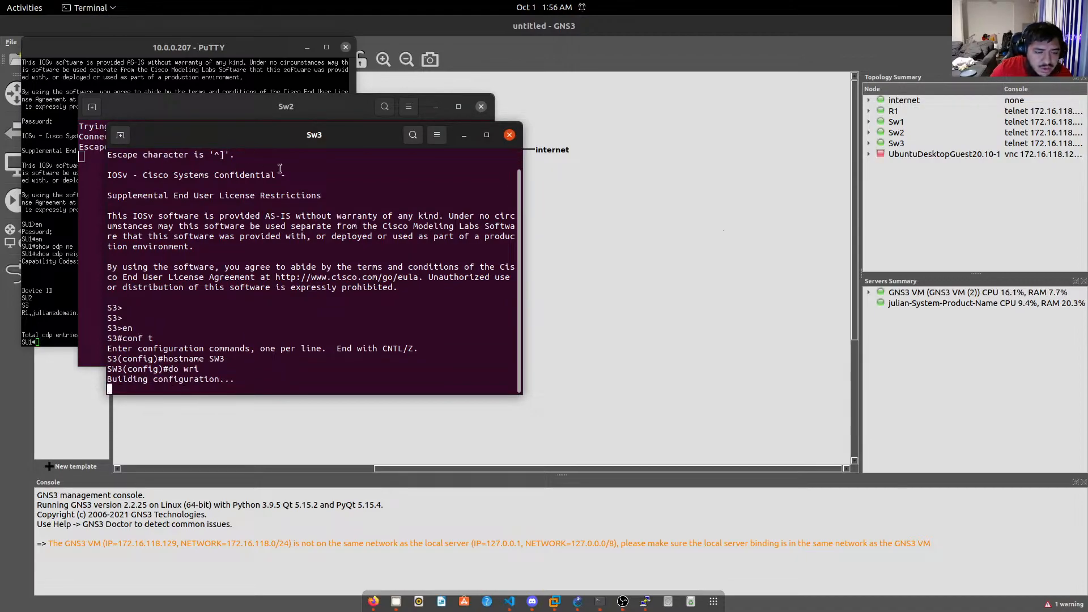
{"action": "left_click", "coordinate": [464, 135]}
{"action": "left_click", "coordinate": [436, 107]}
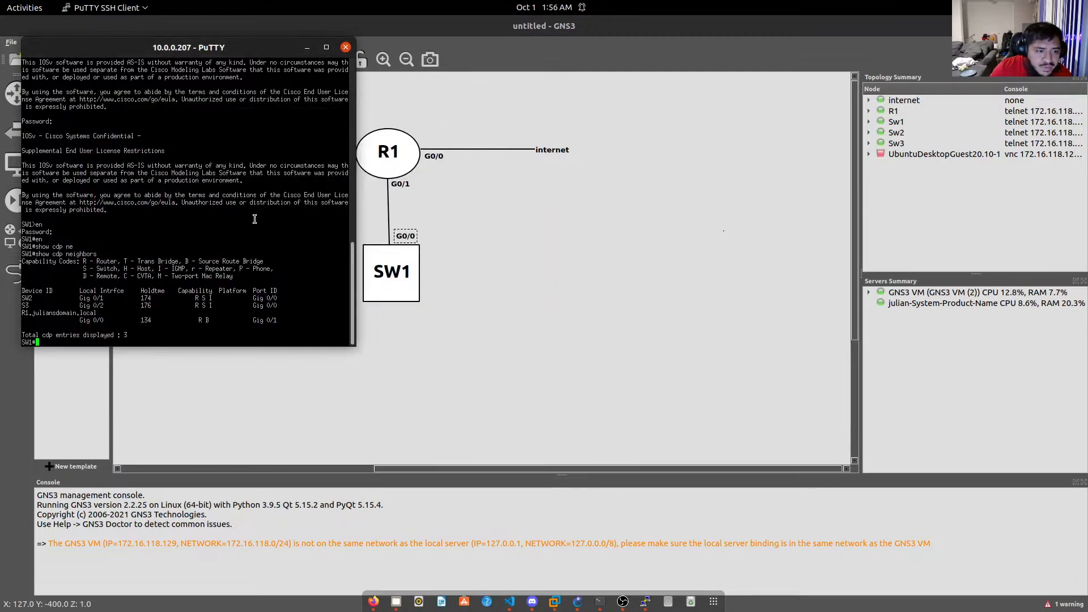
Rerun show cdp neighbors on SW1 and pick out the new SW3 and stale S3 entries.
{"action": "key", "text": "Return"}
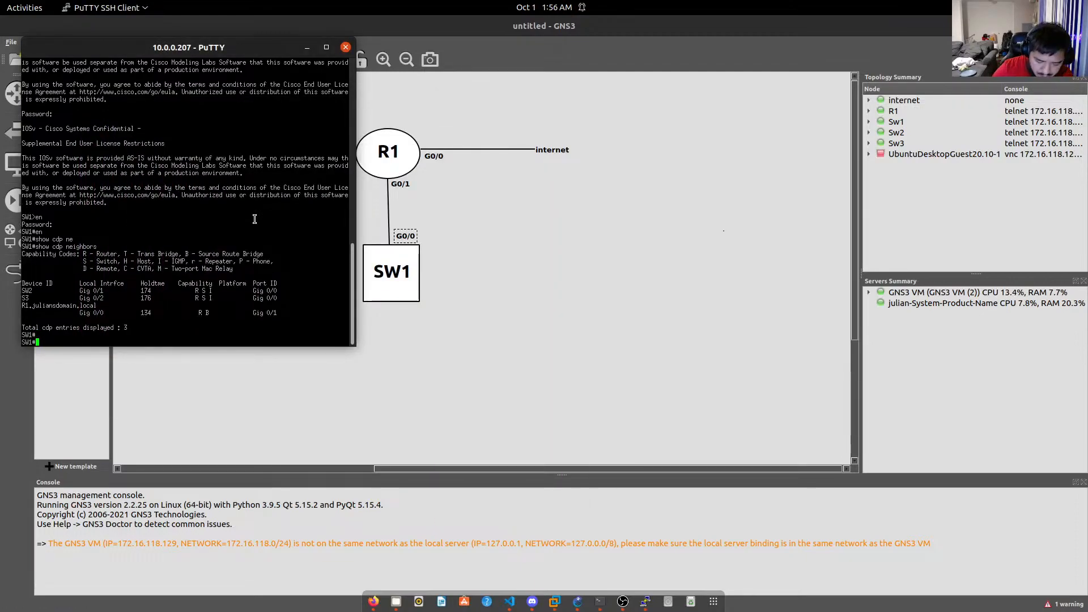
{"action": "key", "text": "Up"}
{"action": "key", "text": "Return"}
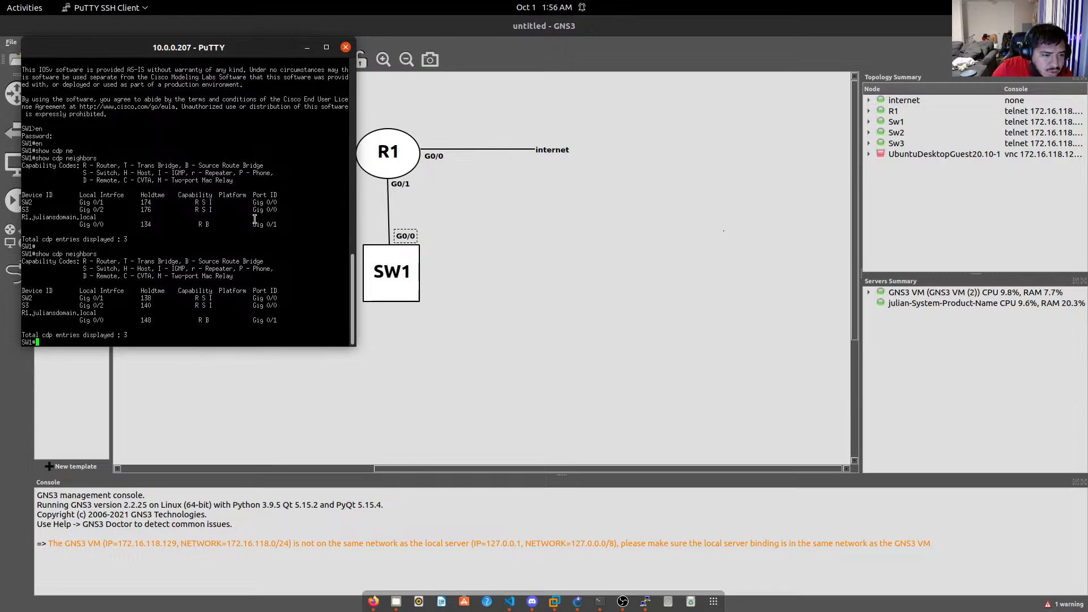
{"action": "key", "text": "Up"}
{"action": "key", "text": "Return"}
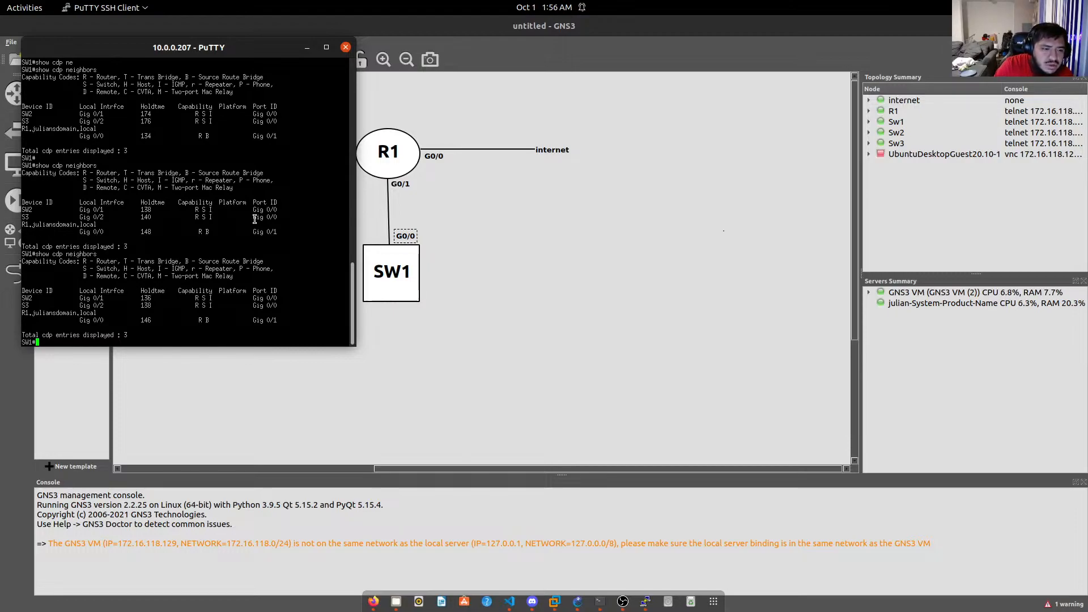
{"action": "key", "text": "Up"}
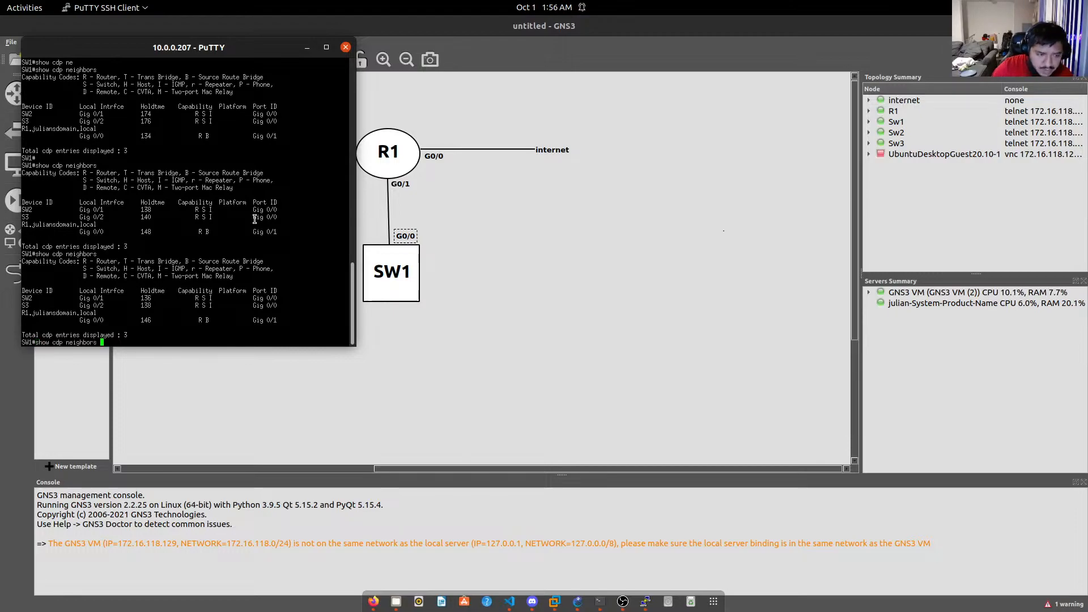
{"action": "key", "text": "Return"}
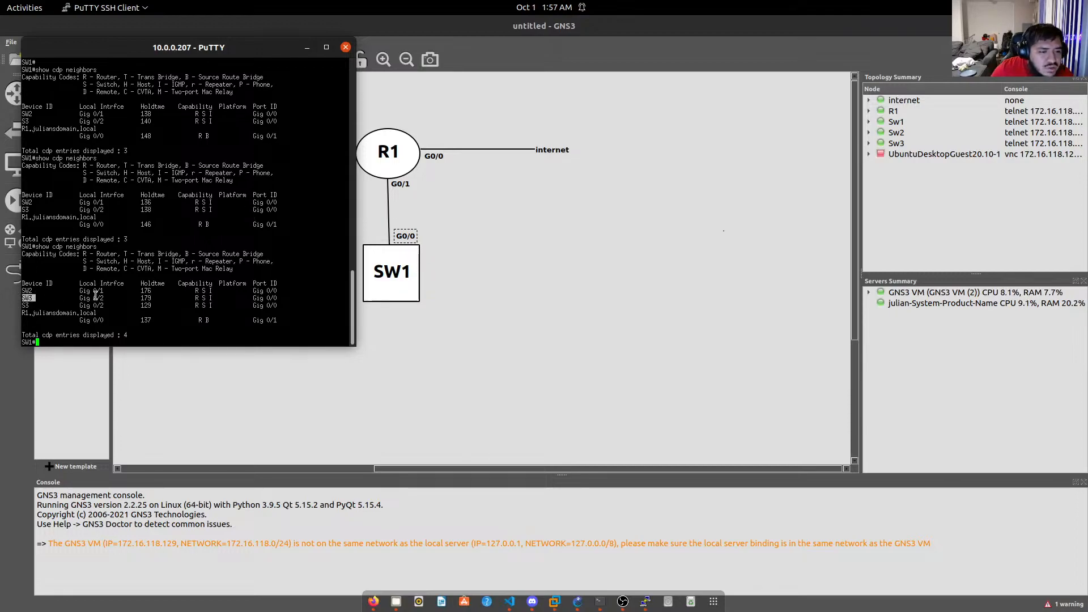
{"action": "left_click_drag", "start_coordinate": [80, 298], "coordinate": [106, 305]}
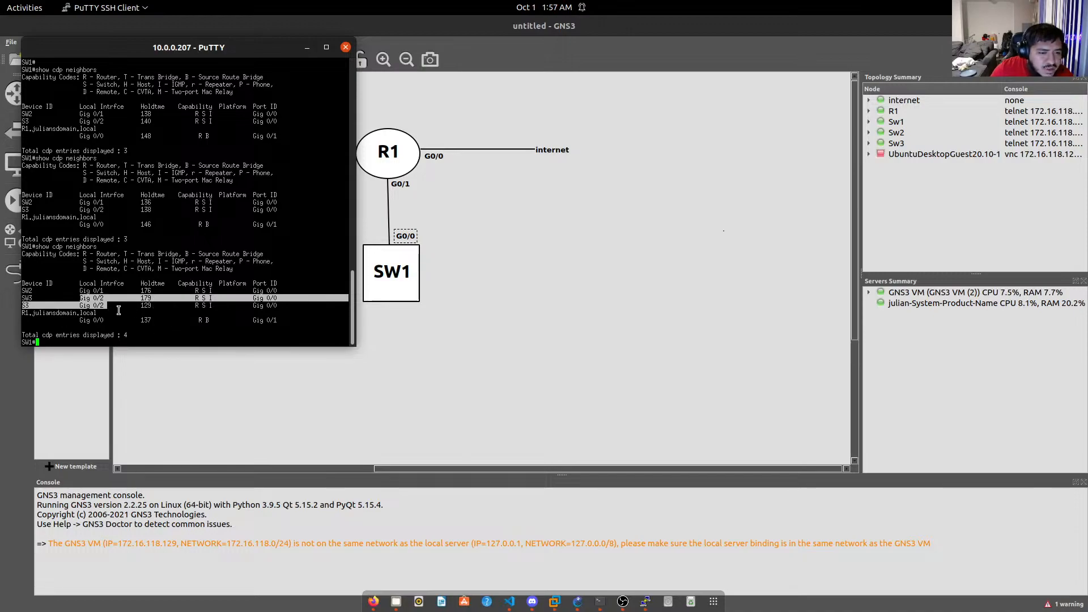
{"action": "double_click", "coordinate": [32, 299]}
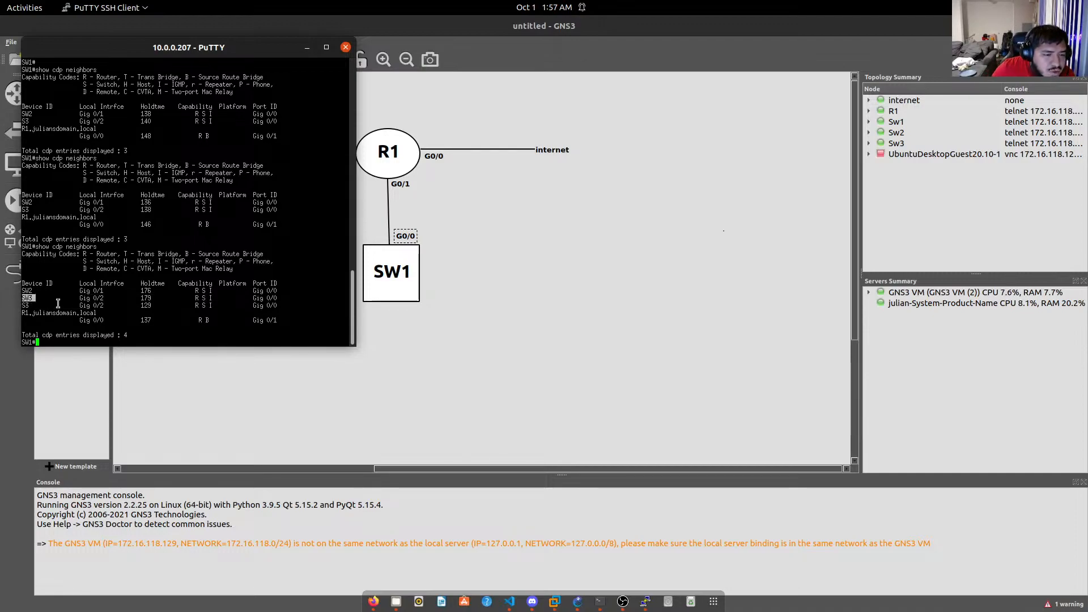
{"action": "double_click", "coordinate": [26, 306]}
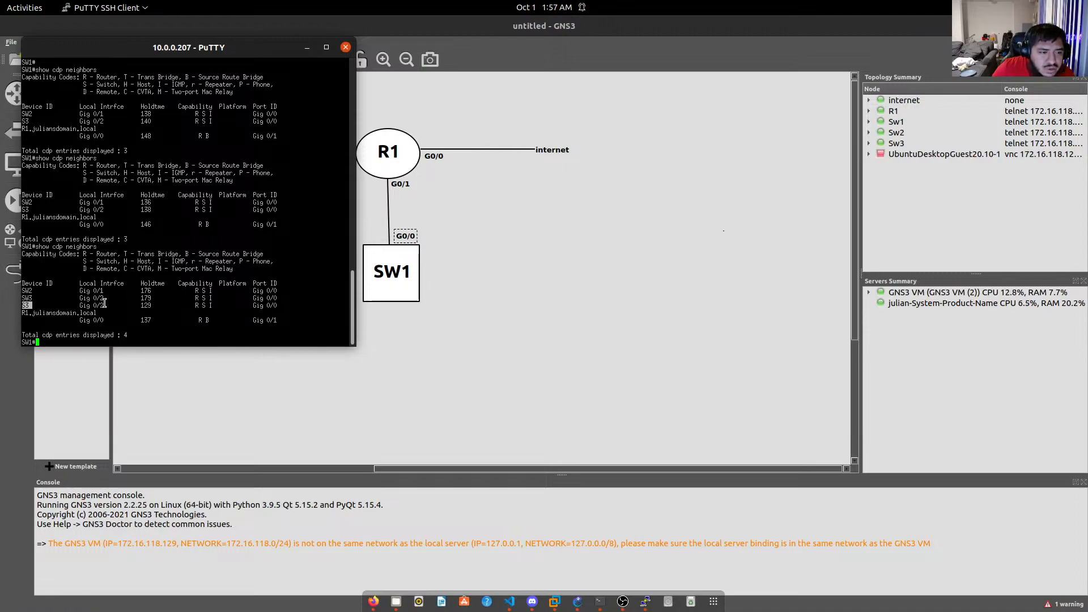
Draw a vertical line hanging below SW1 and delete the stray short line.
{"action": "left_click", "coordinate": [467, 316]}
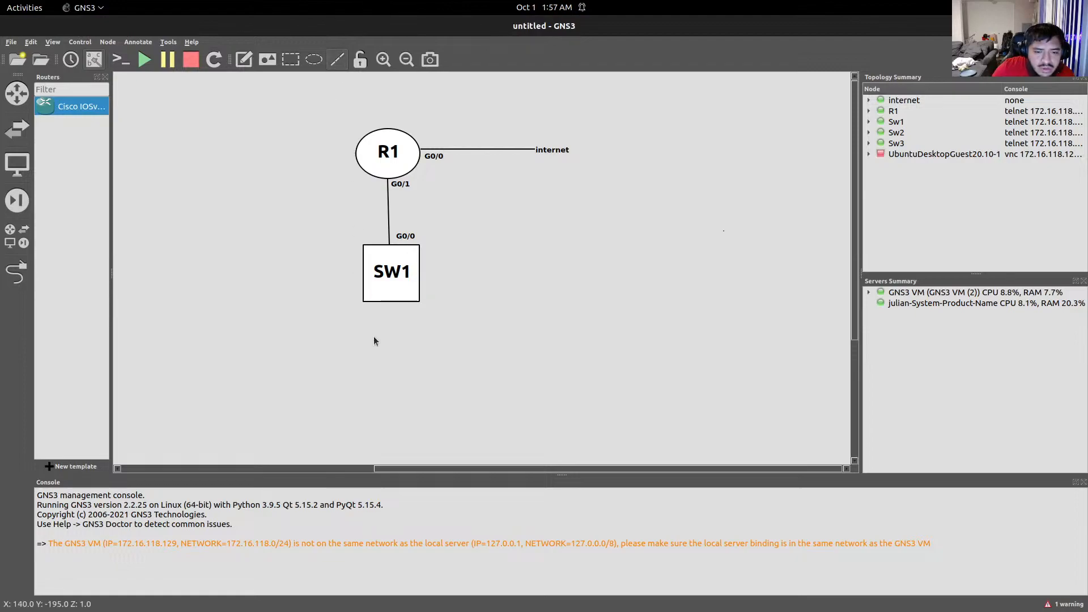
{"action": "left_click_drag", "start_coordinate": [371, 353], "coordinate": [370, 301]}
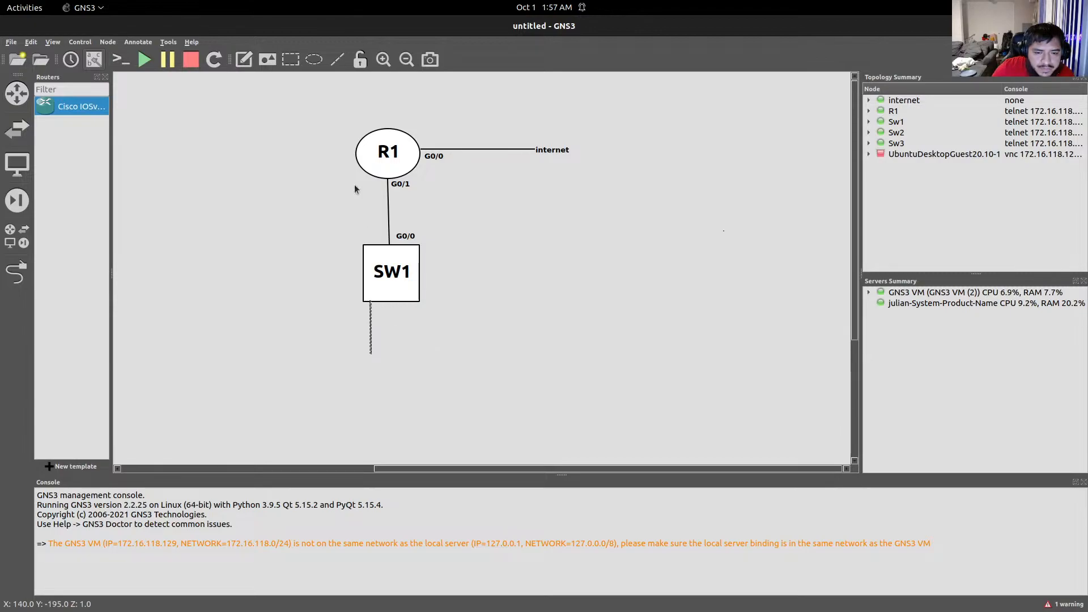
{"action": "left_click", "coordinate": [337, 59]}
{"action": "mouse_move", "coordinate": [420, 342]}
{"action": "left_mouse_down"}
{"action": "mouse_move", "coordinate": [539, 346]}
{"action": "mouse_move", "coordinate": [503, 317]}
{"action": "mouse_move", "coordinate": [416, 305]}
{"action": "mouse_move", "coordinate": [424, 352]}
{"action": "mouse_move", "coordinate": [413, 303]}
{"action": "left_mouse_up"}
{"action": "left_click_drag", "start_coordinate": [420, 343], "coordinate": [421, 357]}
{"action": "left_click", "coordinate": [413, 324]}
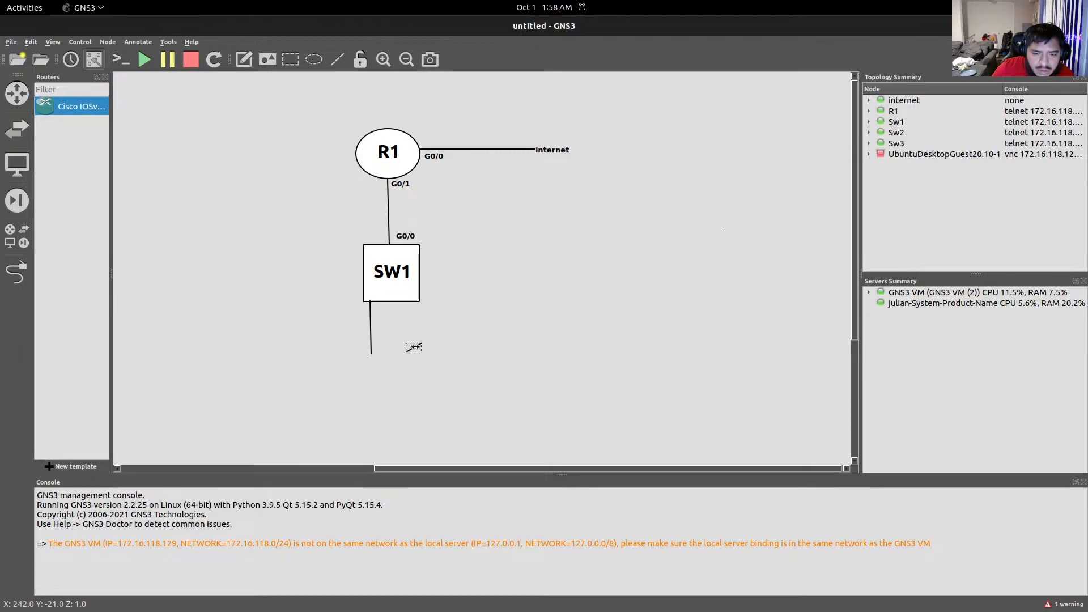
{"action": "left_click_drag", "start_coordinate": [407, 339], "coordinate": [414, 303]}
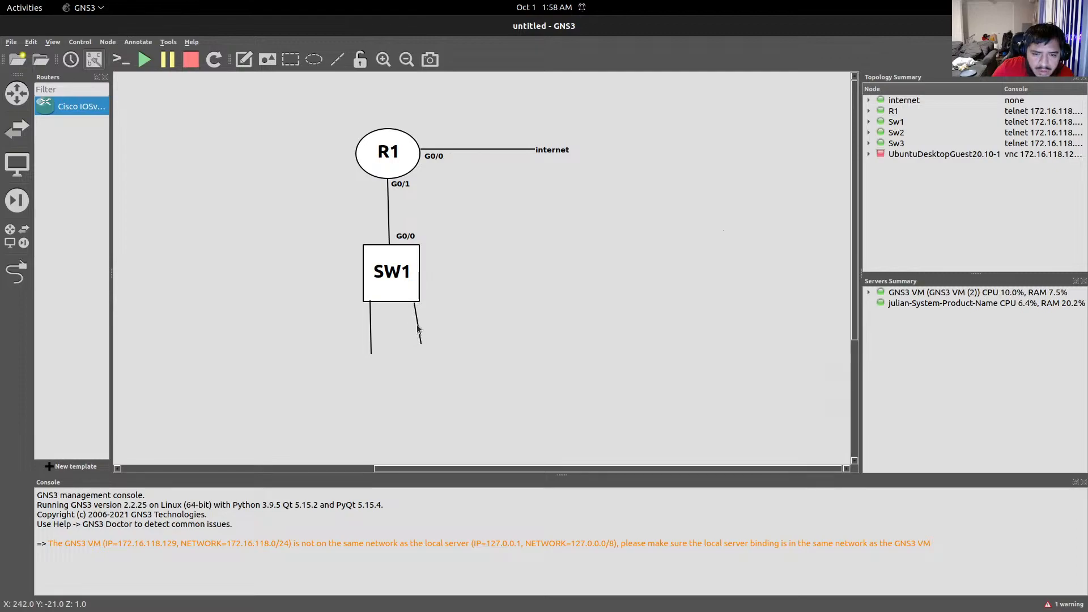
{"action": "left_click_drag", "start_coordinate": [414, 303], "coordinate": [413, 325]}
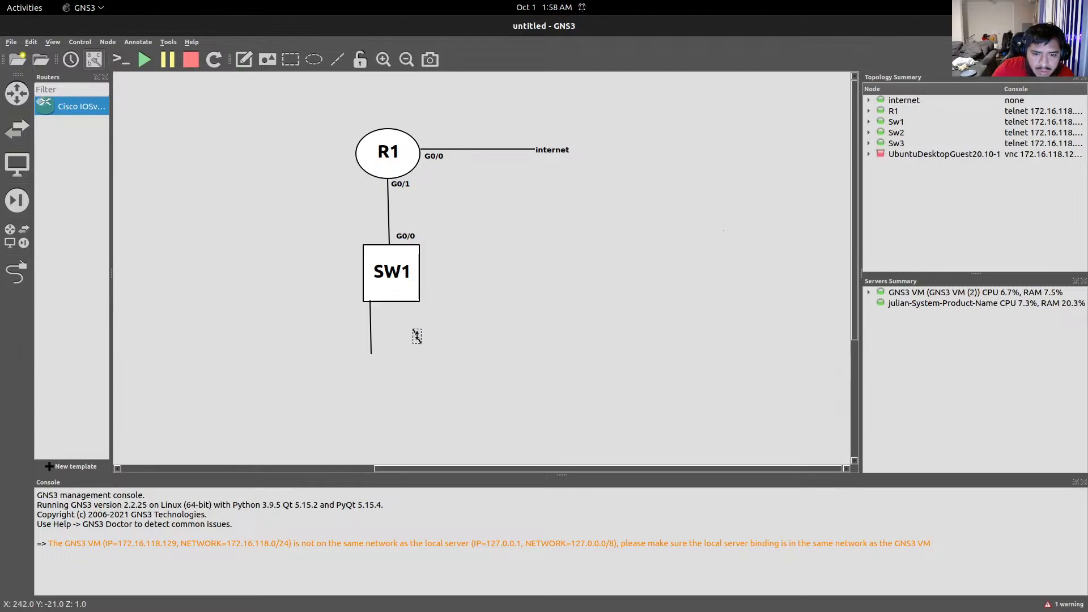
{"action": "right_click", "coordinate": [417, 336]}
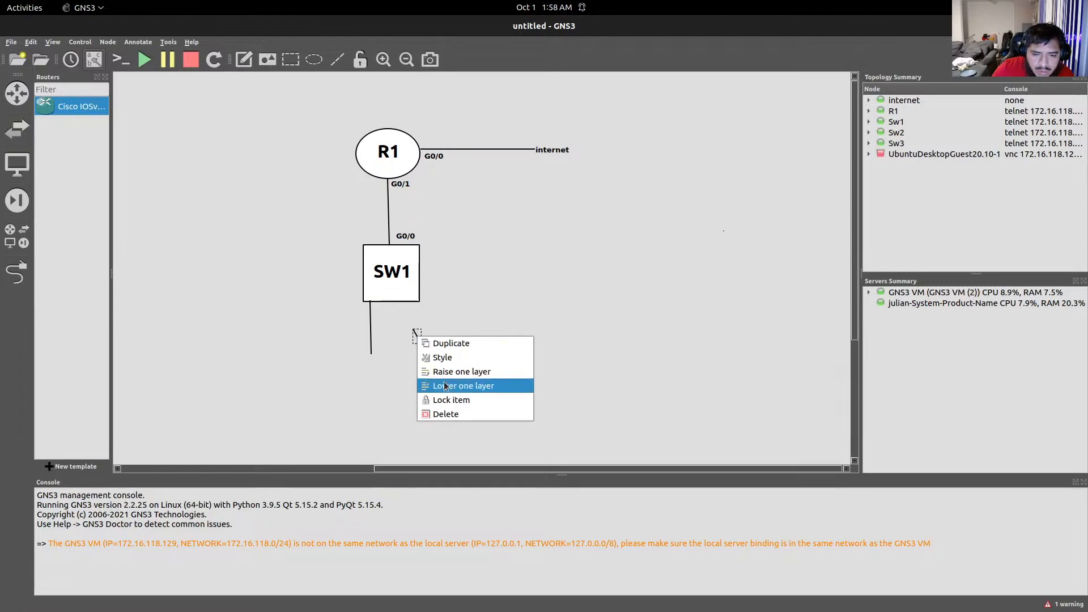
{"action": "left_click", "coordinate": [446, 414]}
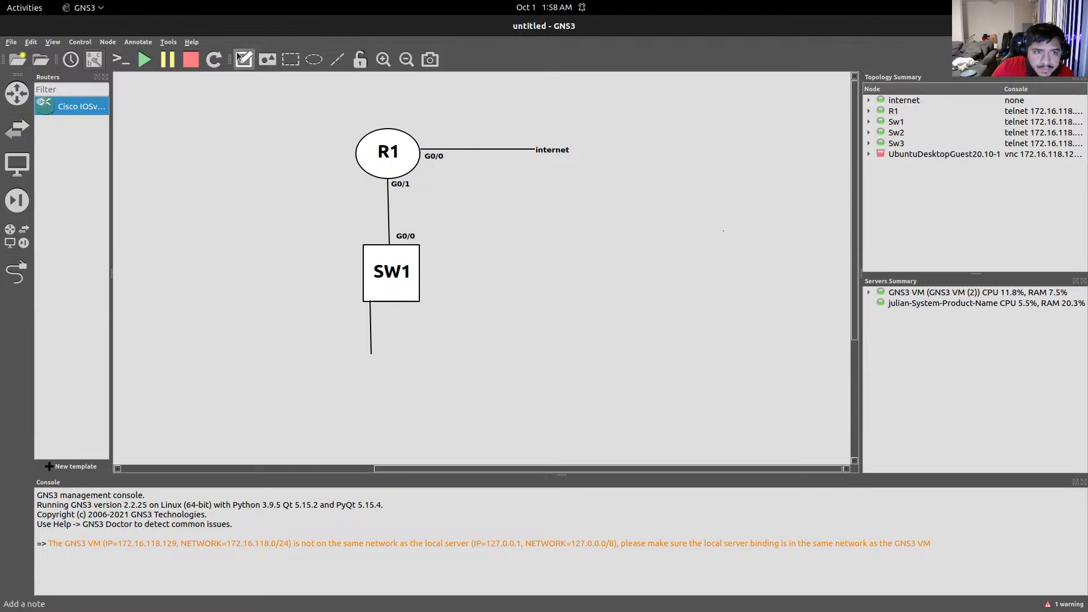
Add a second vertical line hanging from SW1, then bring the PuTTY session forward.
{"action": "left_click", "coordinate": [336, 60]}
{"action": "left_click", "coordinate": [416, 352]}
{"action": "left_click", "coordinate": [498, 352]}
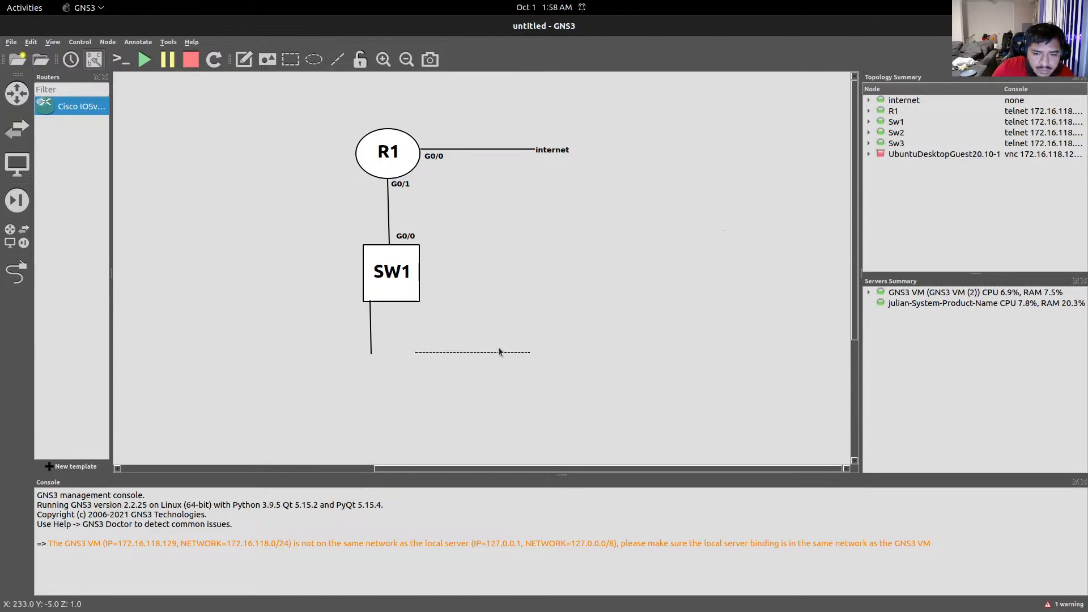
{"action": "left_click_drag", "start_coordinate": [525, 352], "coordinate": [414, 300]}
{"action": "left_click", "coordinate": [456, 338]}
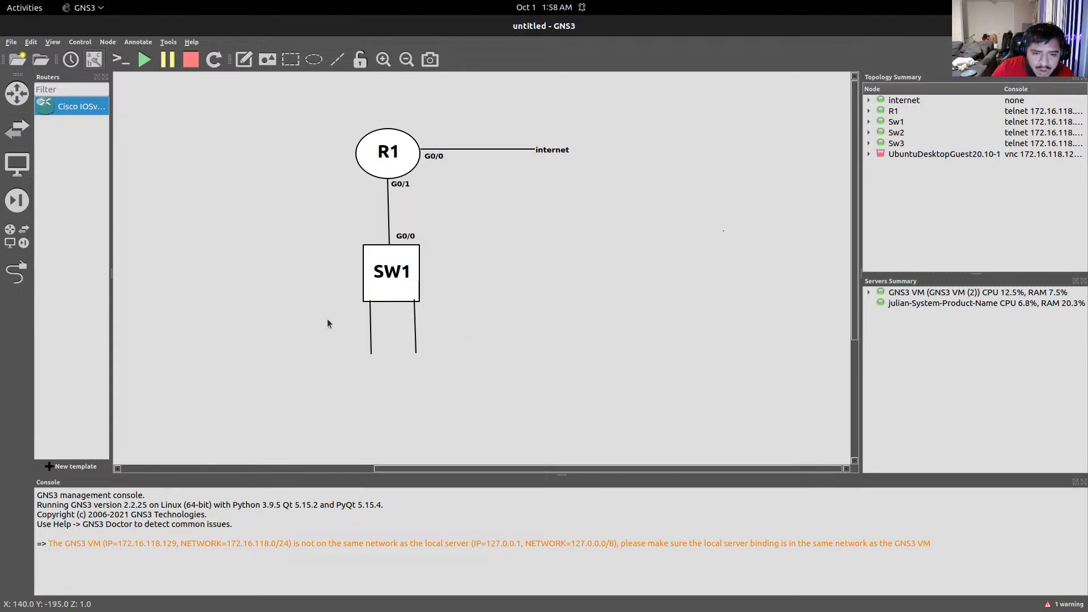
{"action": "left_click", "coordinate": [245, 61]}
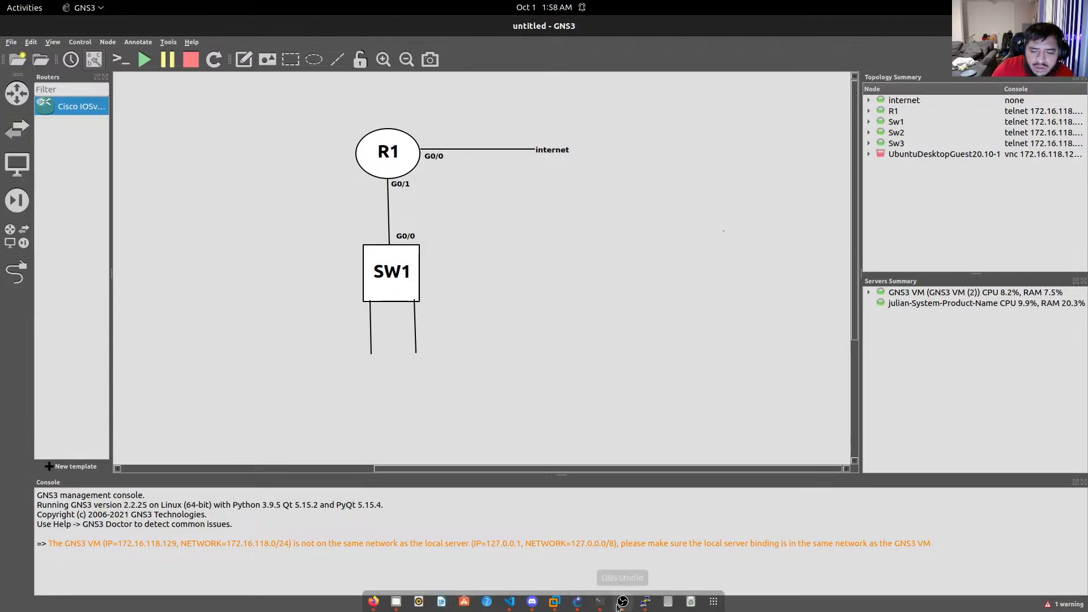
{"action": "left_click", "coordinate": [620, 604]}
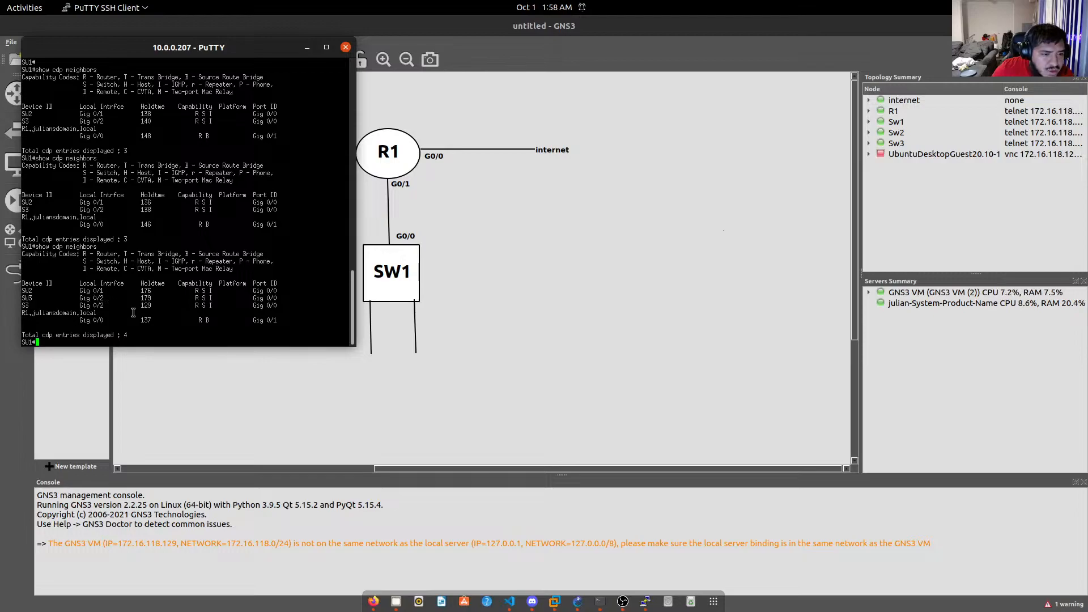
Add a note reading G0/1 beside the left line under SW1.
{"action": "left_click", "coordinate": [379, 310]}
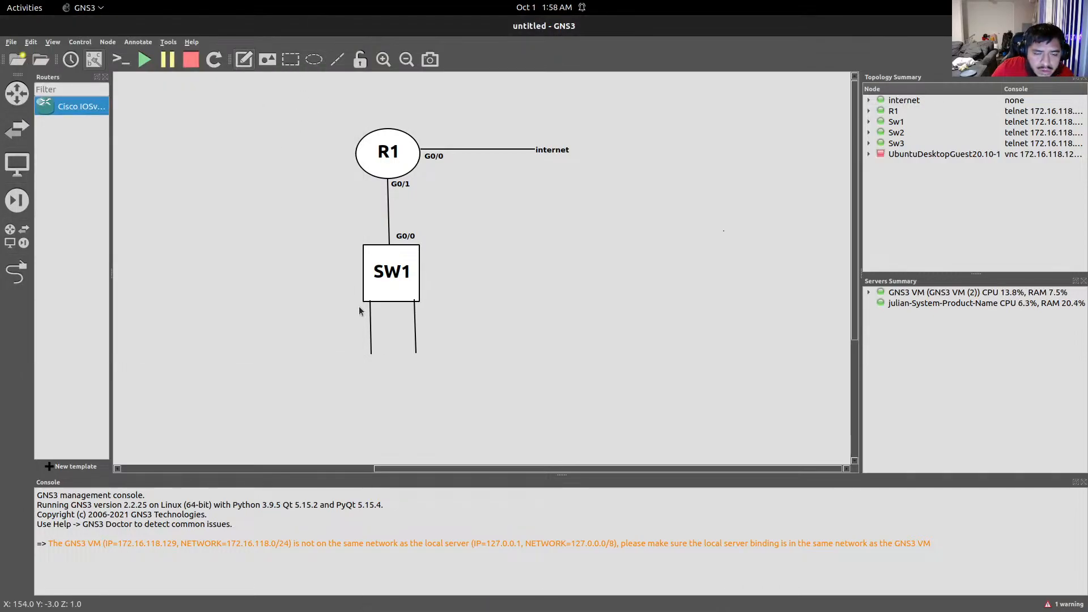
{"action": "type", "text": "G"}
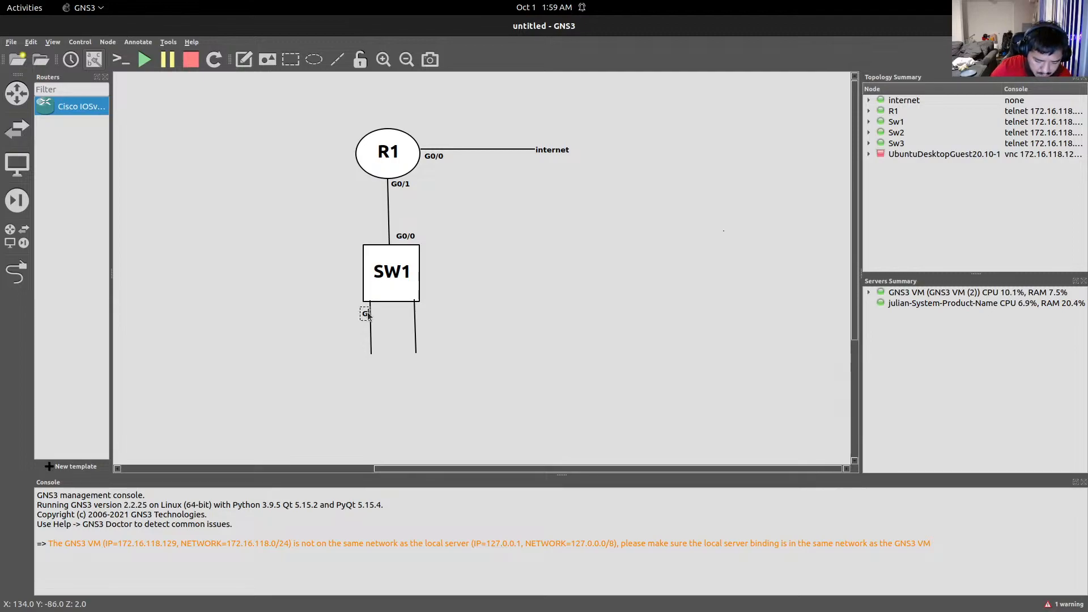
{"action": "type", "text": "/1"}
{"action": "left_click_drag", "start_coordinate": [369, 313], "coordinate": [362, 315]}
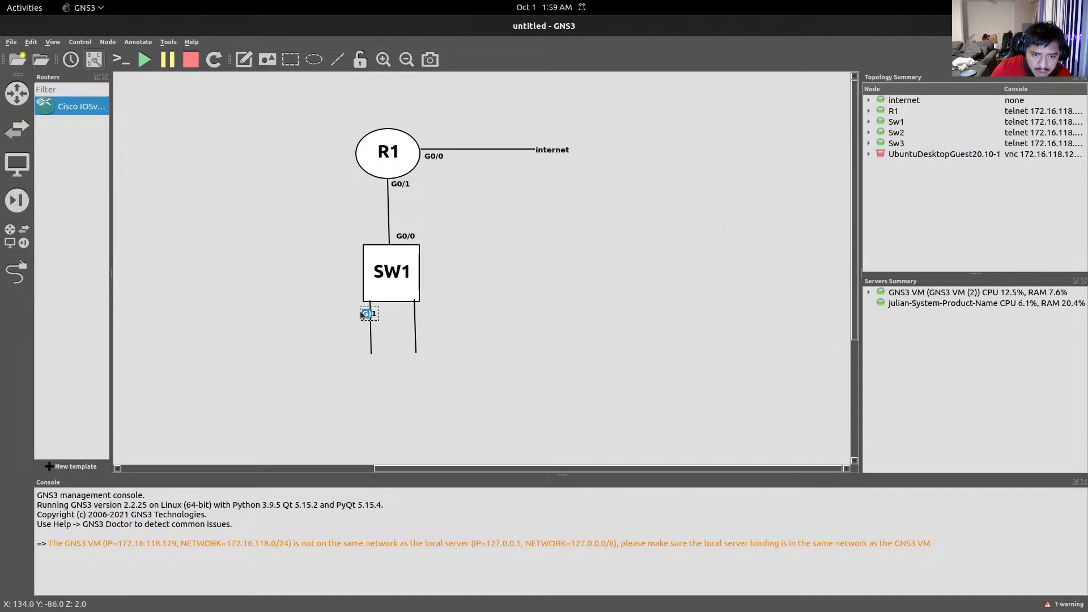
{"action": "double_click", "coordinate": [372, 314]}
{"action": "type", "text": "G0"}
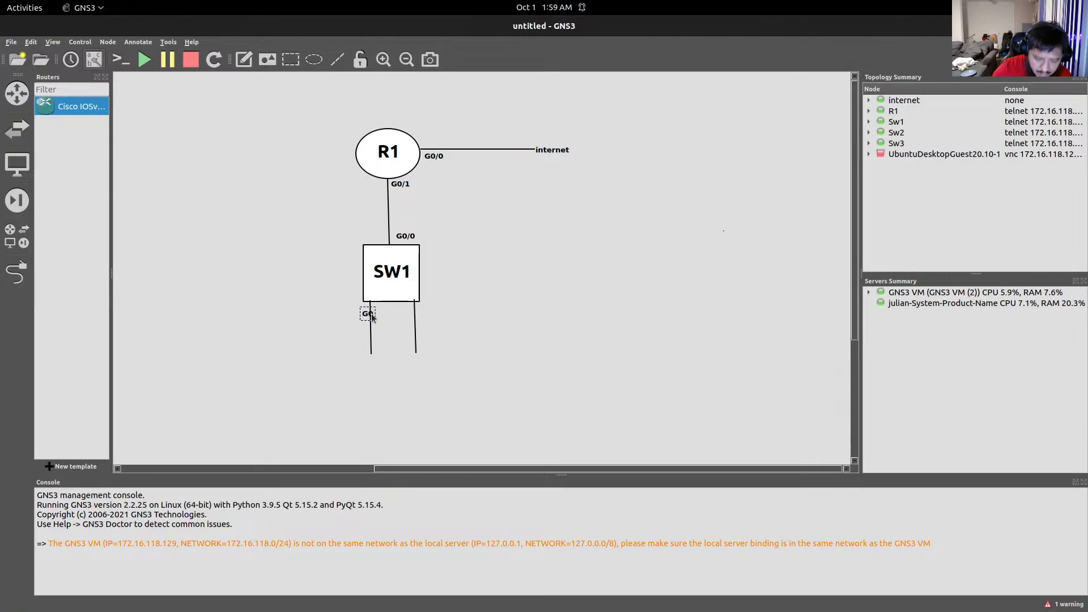
{"action": "type", "text": "/1"}
{"action": "key", "text": "Return"}
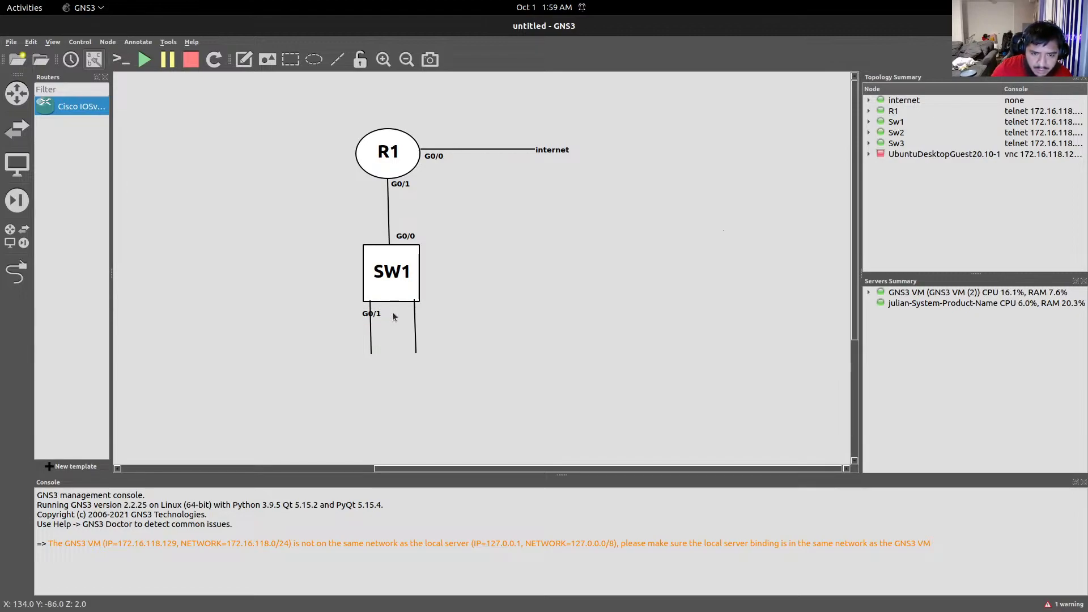
Duplicate the note beside the right line and change it to G0/2.
{"action": "right_click", "coordinate": [361, 308]}
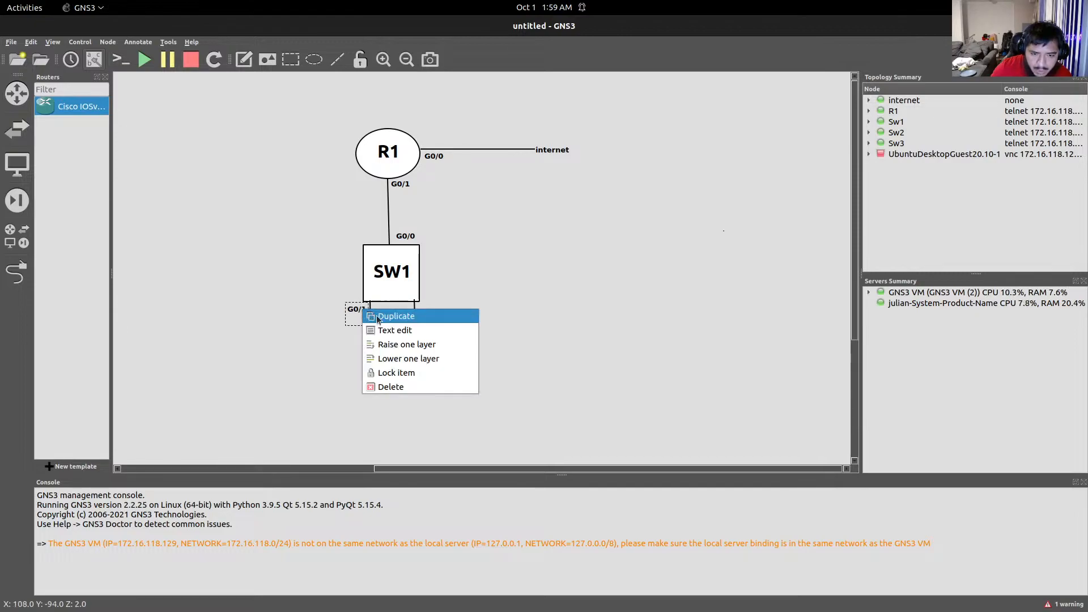
{"action": "left_click", "coordinate": [376, 315]}
{"action": "left_click_drag", "start_coordinate": [376, 314], "coordinate": [429, 309]}
{"action": "double_click", "coordinate": [432, 310]}
{"action": "left_click", "coordinate": [432, 310]}
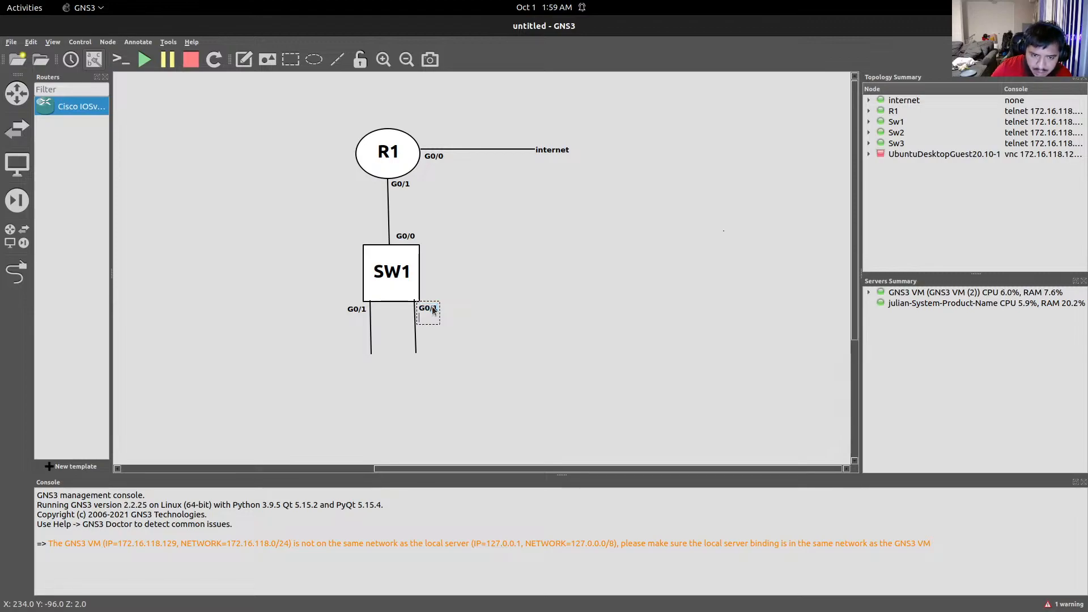
{"action": "key", "text": "BackSpace"}
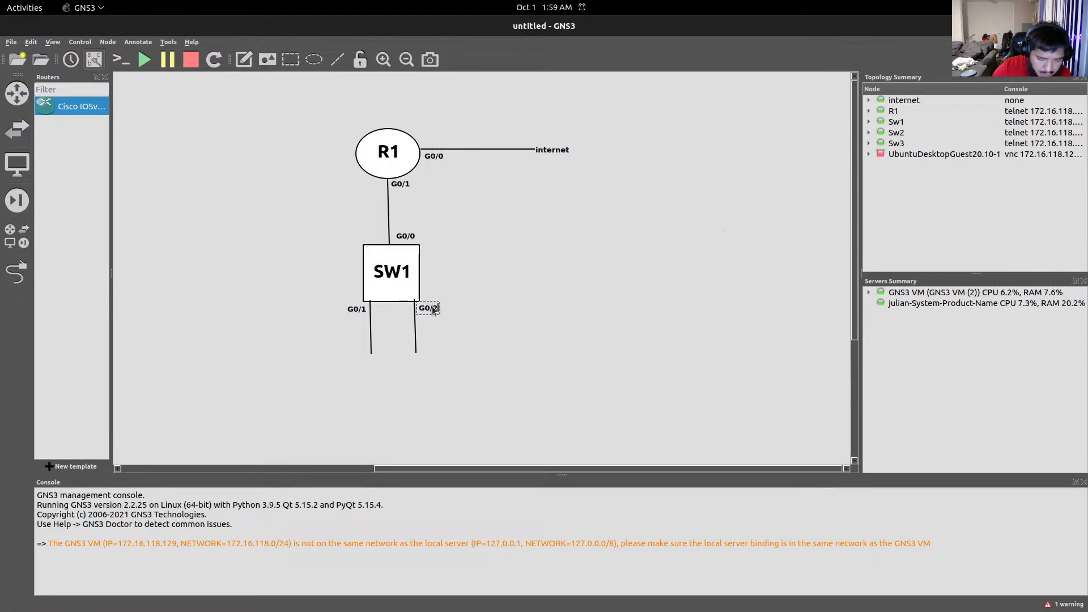
{"action": "left_click", "coordinate": [380, 325]}
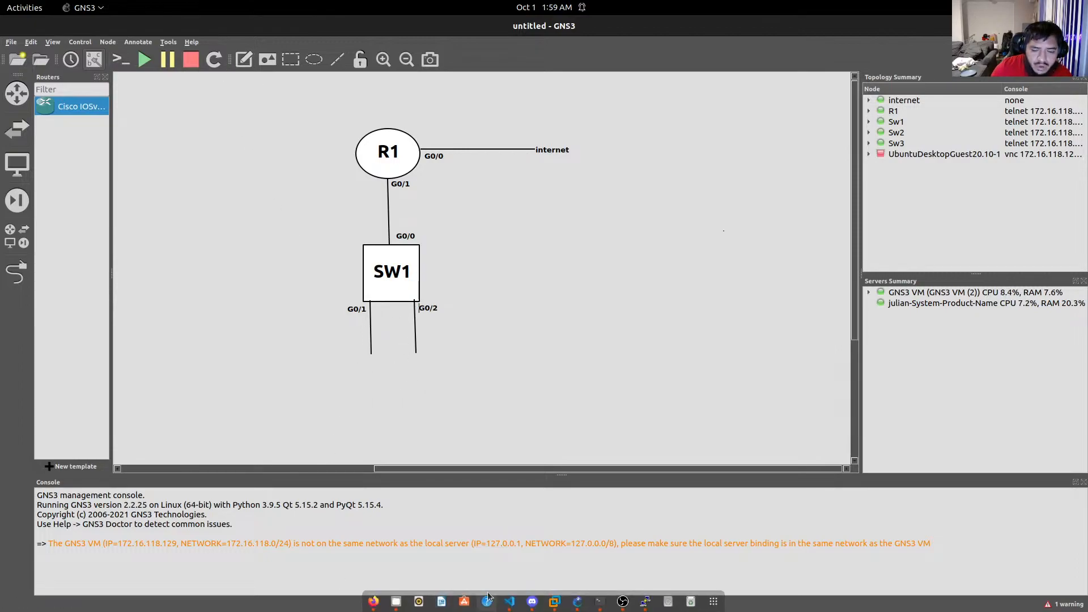
Minimize the Sw2 console and place a rectangle below SW1.
{"action": "left_click", "coordinate": [604, 603]}
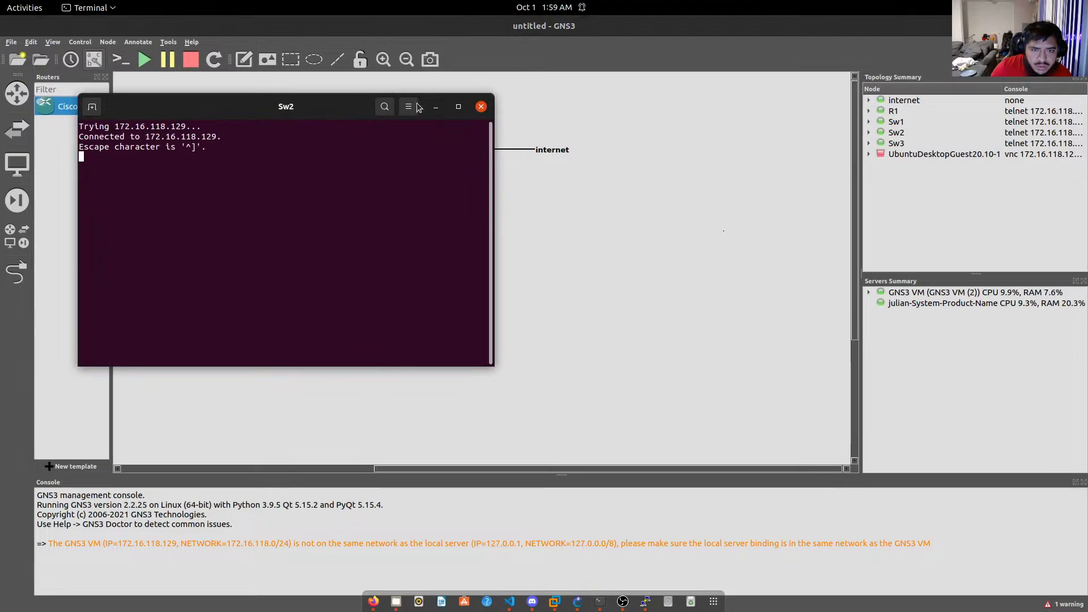
{"action": "left_click", "coordinate": [435, 106]}
{"action": "left_click", "coordinate": [645, 601]}
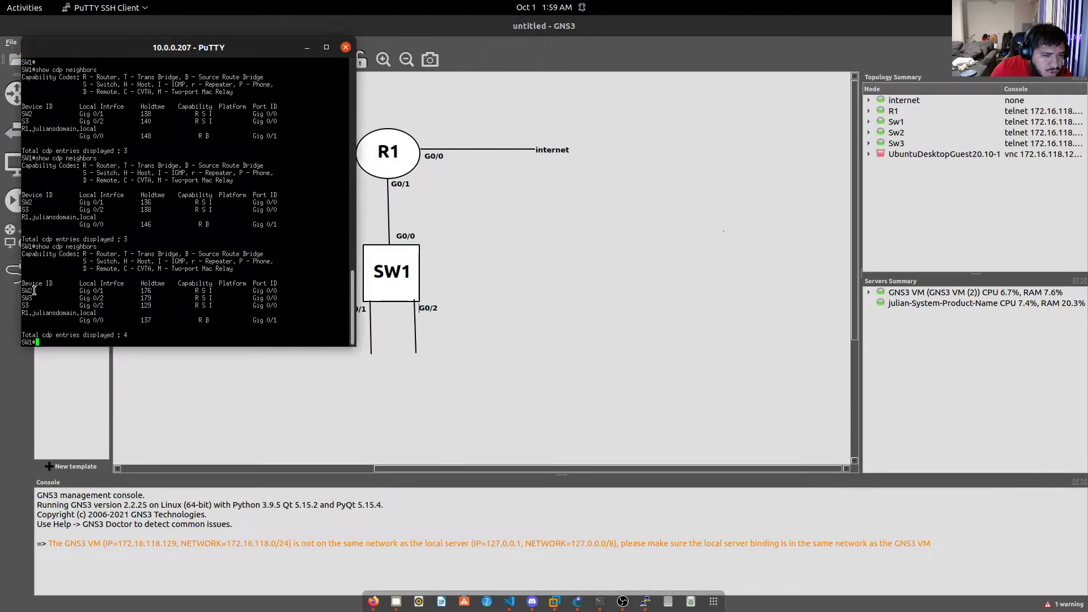
{"action": "left_click", "coordinate": [469, 335]}
{"action": "left_click", "coordinate": [295, 62]}
{"action": "left_click", "coordinate": [340, 384]}
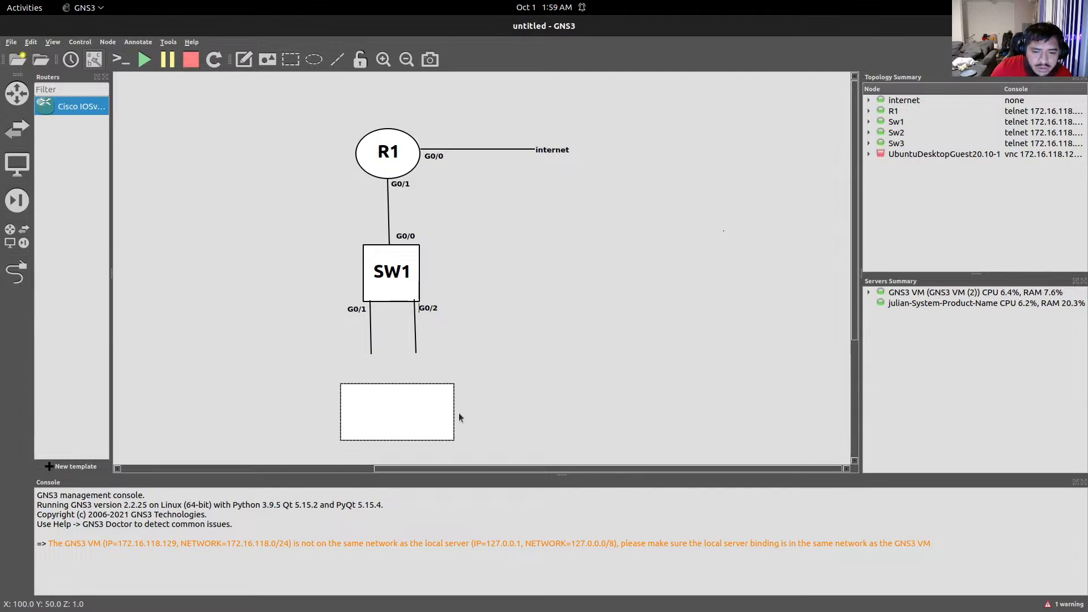
Shrink the rectangle into a small switch box and duplicate it for a second switch.
{"action": "left_click_drag", "start_coordinate": [453, 411], "coordinate": [381, 372]}
{"action": "right_click", "coordinate": [371, 368]}
{"action": "left_click", "coordinate": [391, 381]}
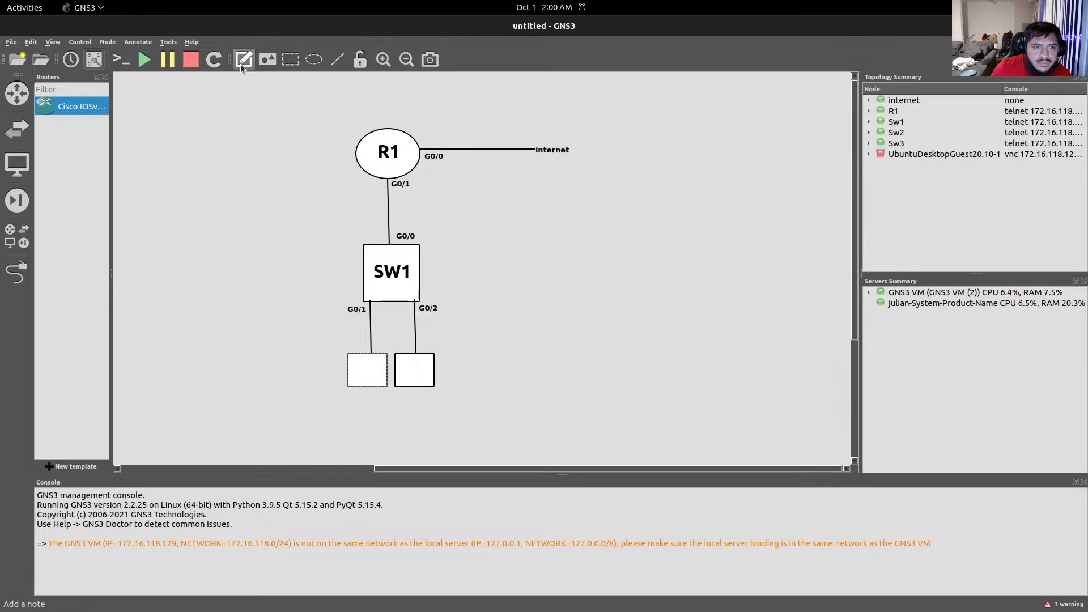
Duplicate the SW1 label twice and place the copies on the lower boxes.
{"action": "left_click", "coordinate": [396, 277]}
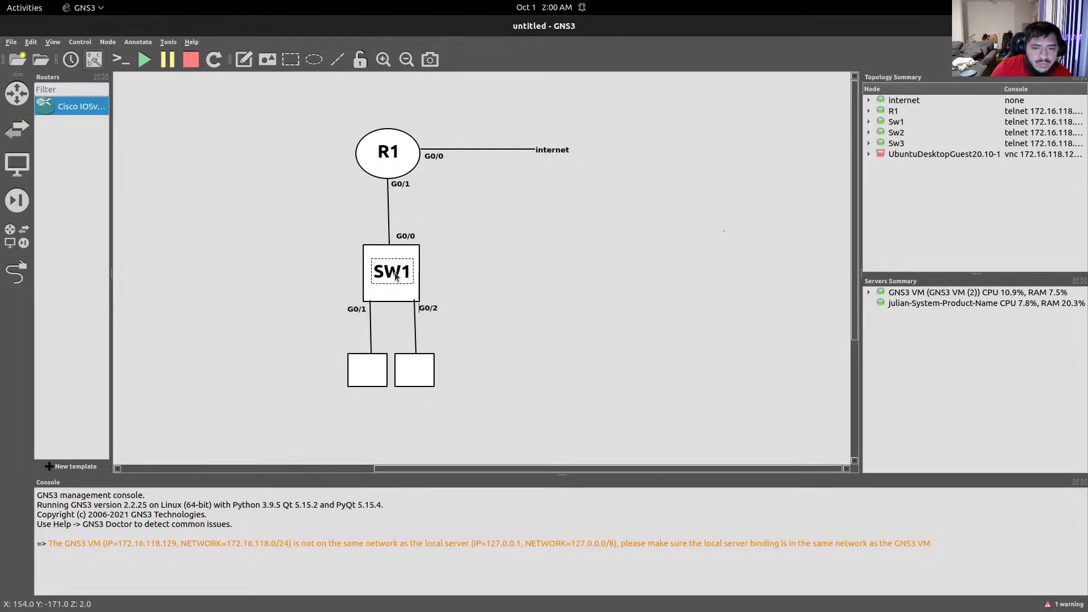
{"action": "double_click", "coordinate": [397, 274]}
{"action": "left_click", "coordinate": [417, 298]}
{"action": "left_click", "coordinate": [477, 279]}
{"action": "left_click", "coordinate": [401, 269]}
{"action": "right_click", "coordinate": [402, 274]}
{"action": "left_click", "coordinate": [430, 284]}
{"action": "left_click_drag", "start_coordinate": [400, 285], "coordinate": [415, 378]}
{"action": "right_click", "coordinate": [372, 374]}
{"action": "left_click", "coordinate": [396, 379]}
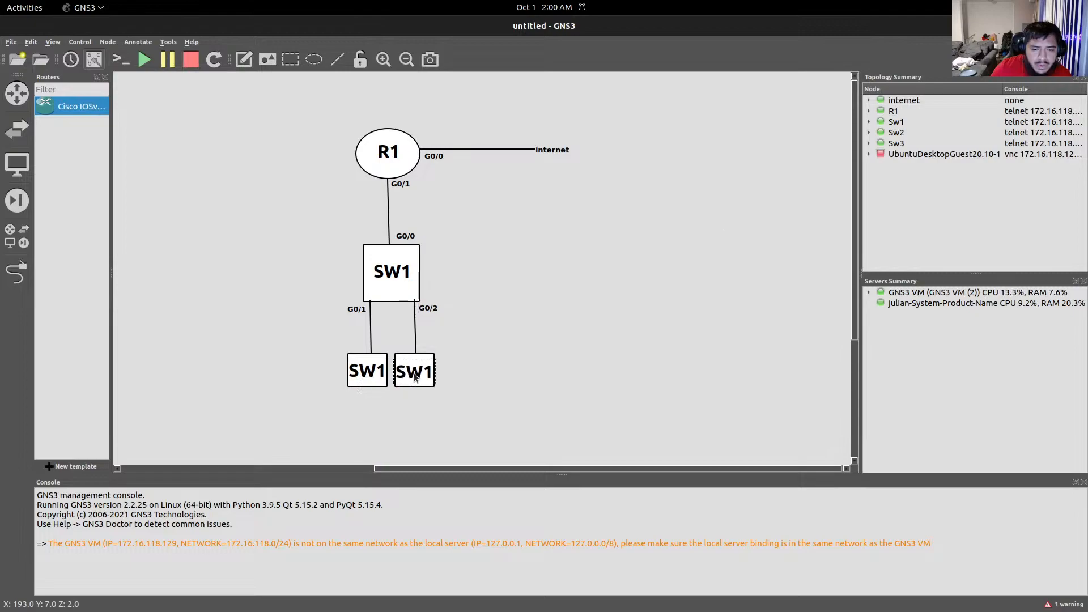
Rename the right box's label to SW3.
{"action": "double_click", "coordinate": [429, 374]}
{"action": "left_click", "coordinate": [431, 375]}
{"action": "key", "text": "Right"}
{"action": "key", "text": "BackSpace"}
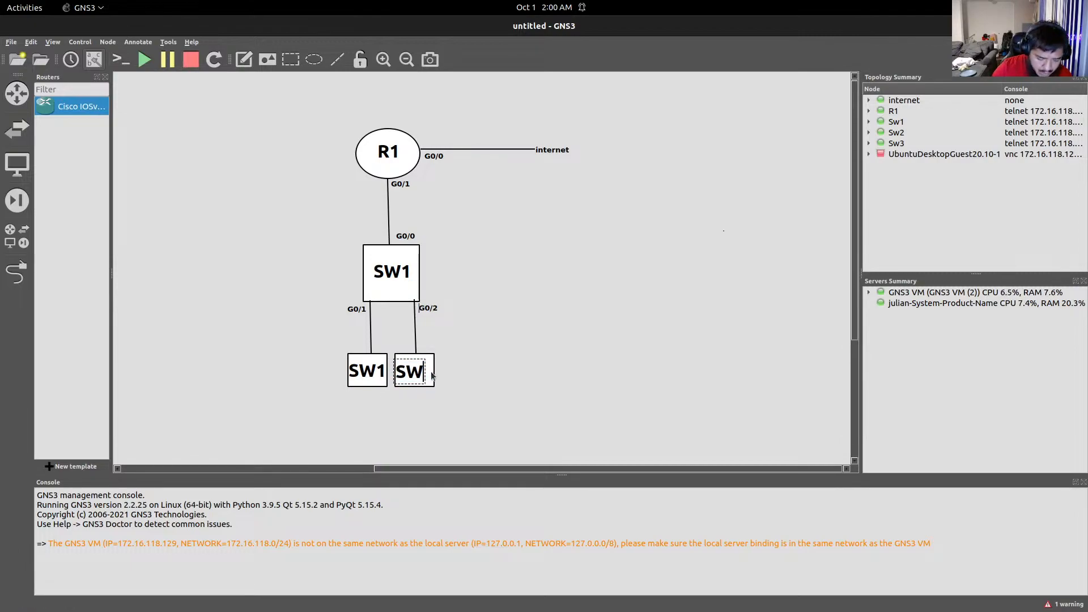
{"action": "type", "text": "3"}
{"action": "left_click", "coordinate": [381, 372]}
Rename the left box's label to SW2, then return to the SW1 PuTTY session.
{"action": "double_click", "coordinate": [382, 372]}
{"action": "left_click", "coordinate": [387, 374]}
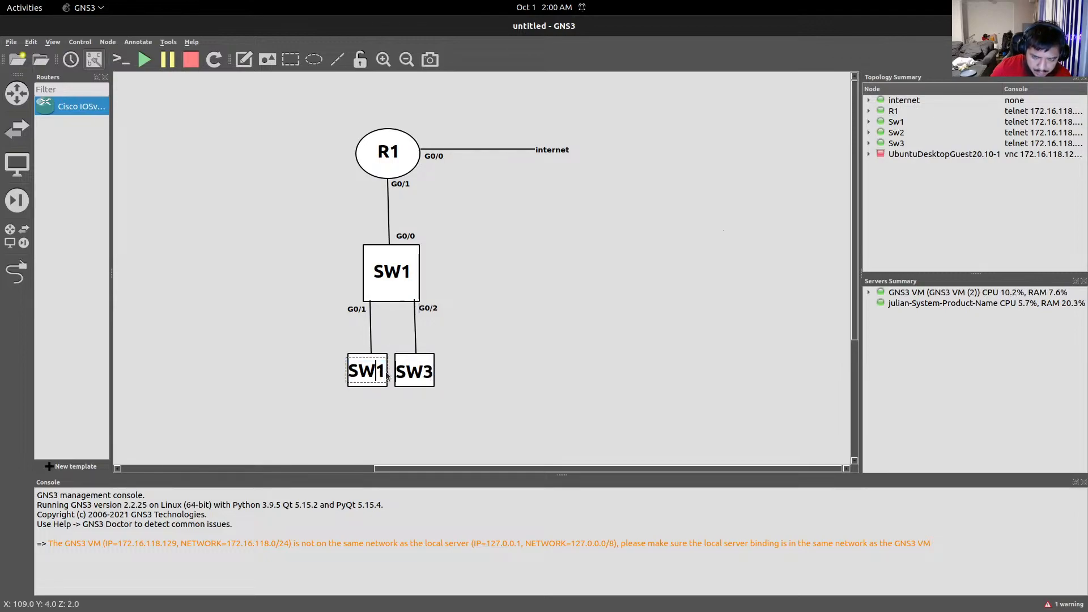
{"action": "key", "text": "BackSpace"}
{"action": "type", "text": "3"}
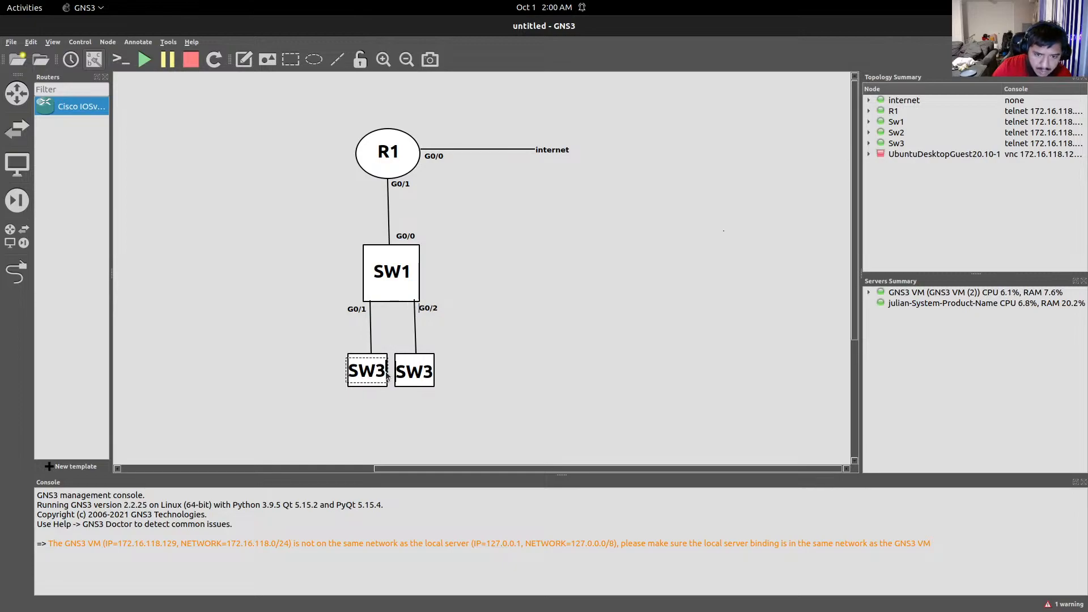
{"action": "key", "text": "BackSpace"}
{"action": "type", "text": "2"}
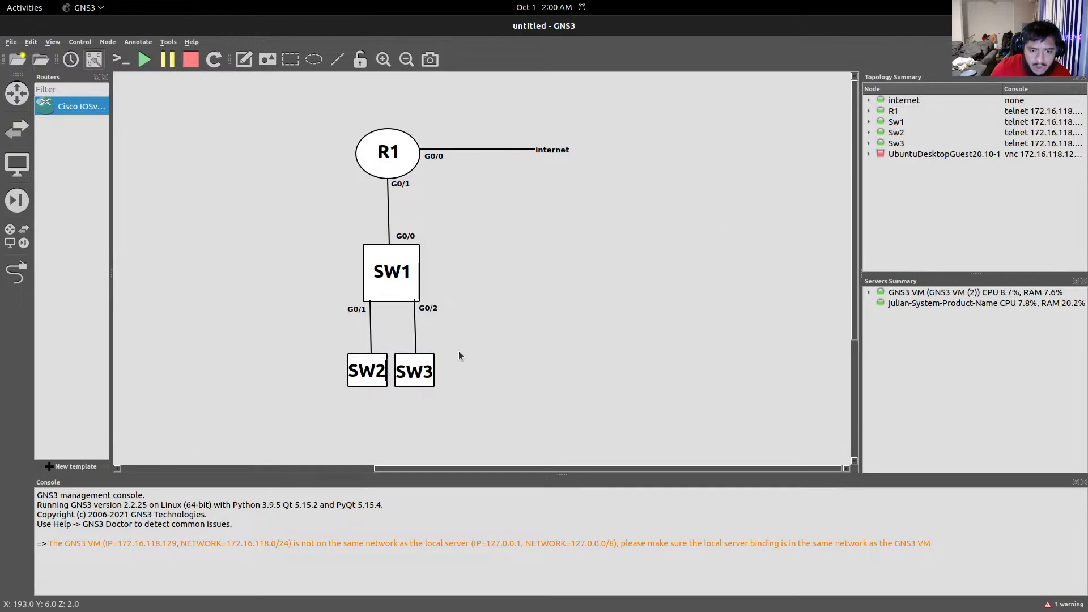
{"action": "left_click", "coordinate": [467, 348]}
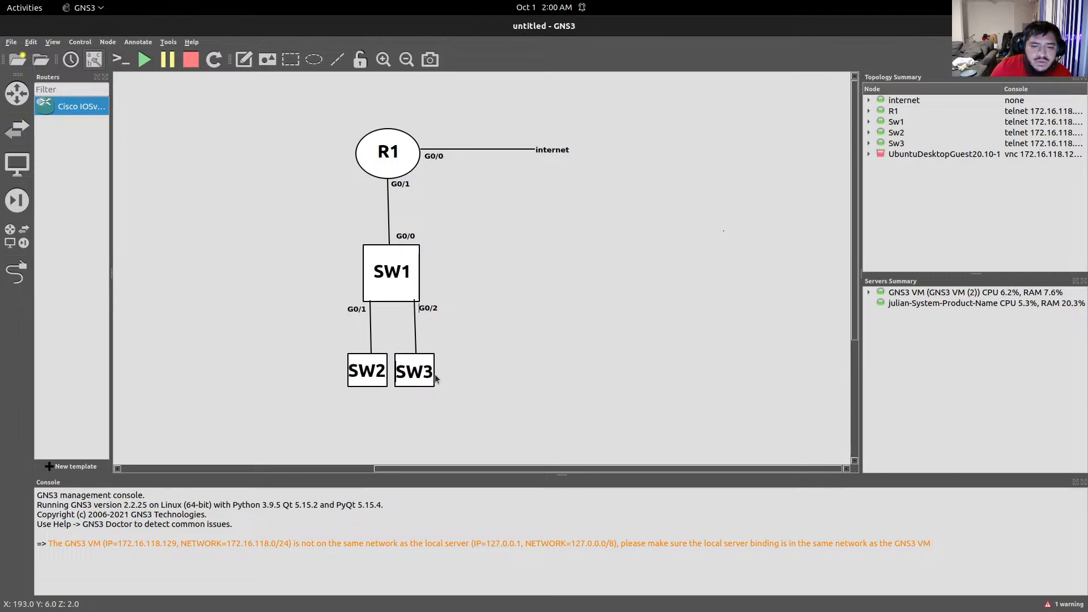
{"action": "mouse_move", "coordinate": [508, 606]}
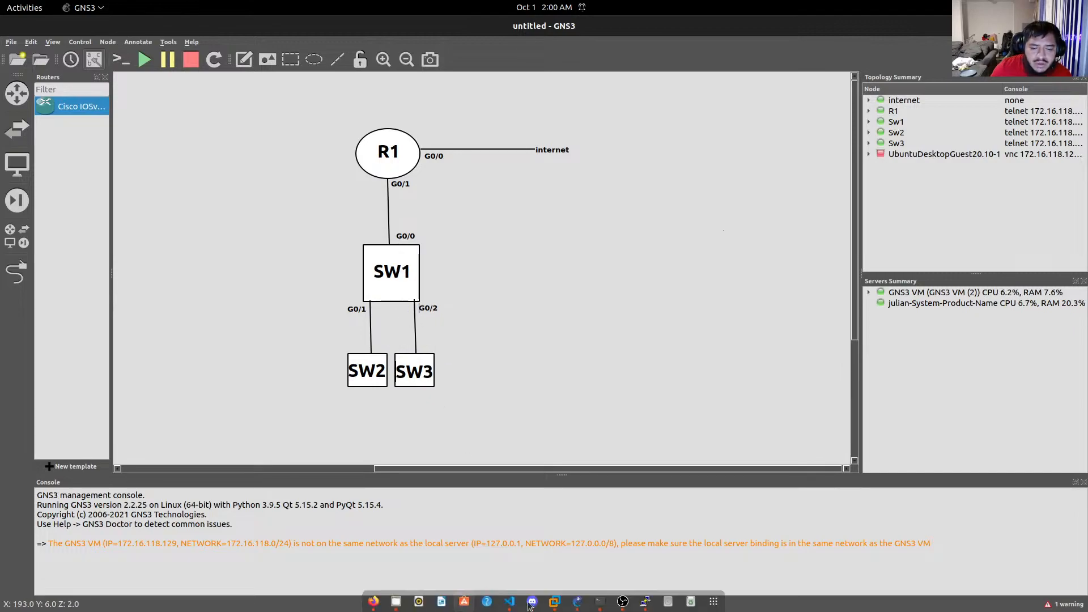
{"action": "left_click", "coordinate": [645, 601]}
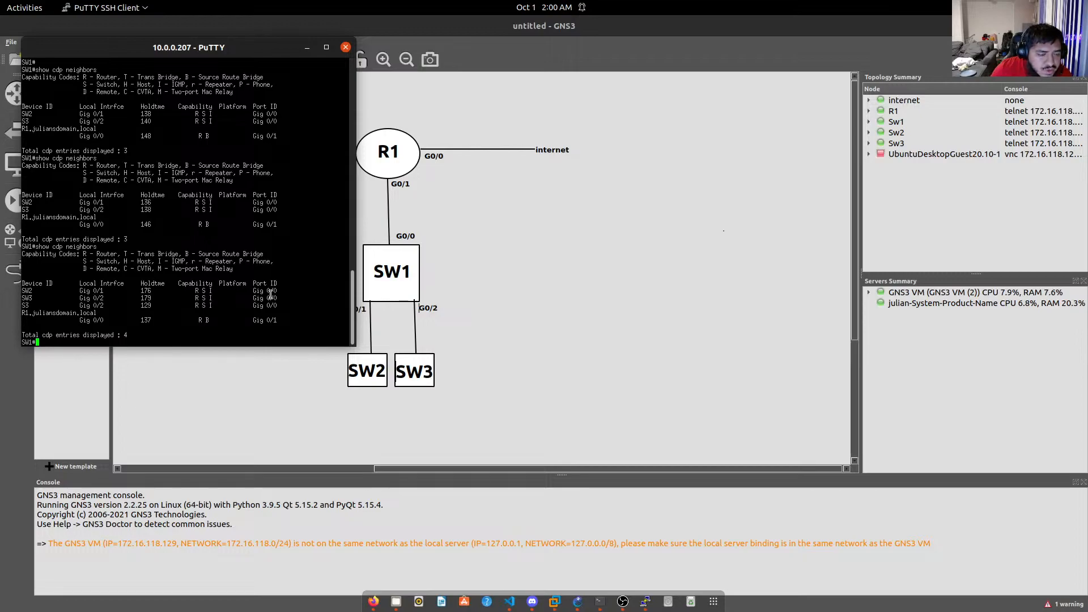
Remove the empty second line from the G0/1 label.
{"action": "left_click", "coordinate": [574, 353]}
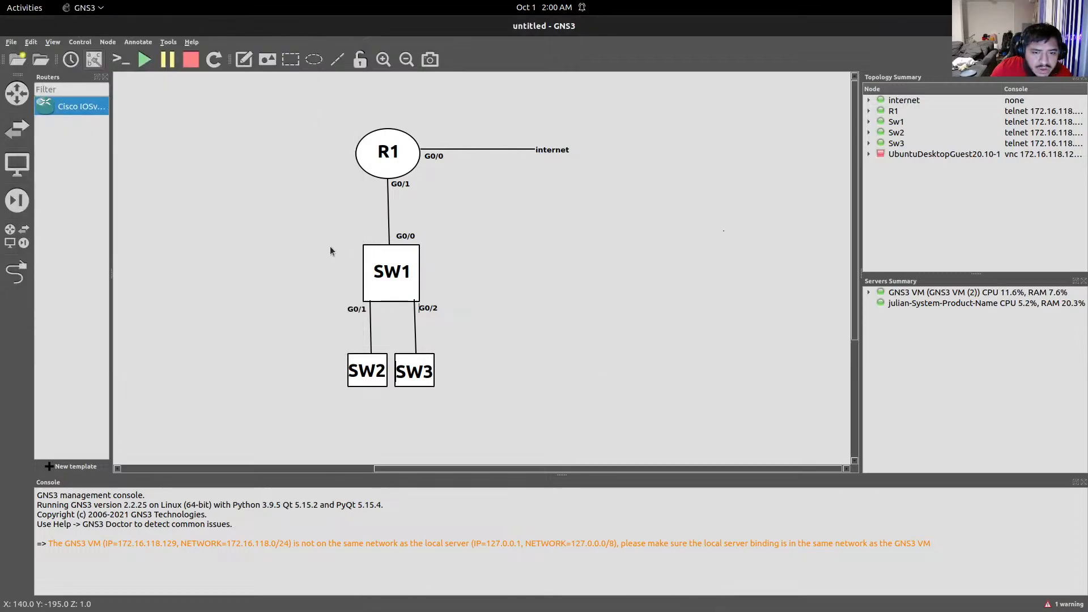
{"action": "right_click", "coordinate": [355, 307]}
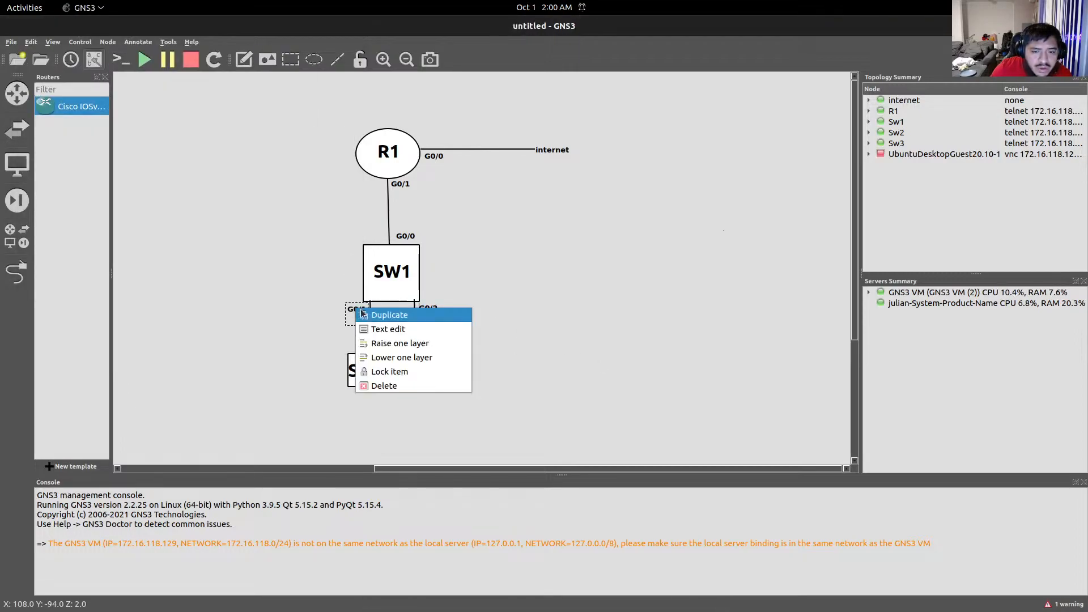
{"action": "left_click", "coordinate": [352, 319]}
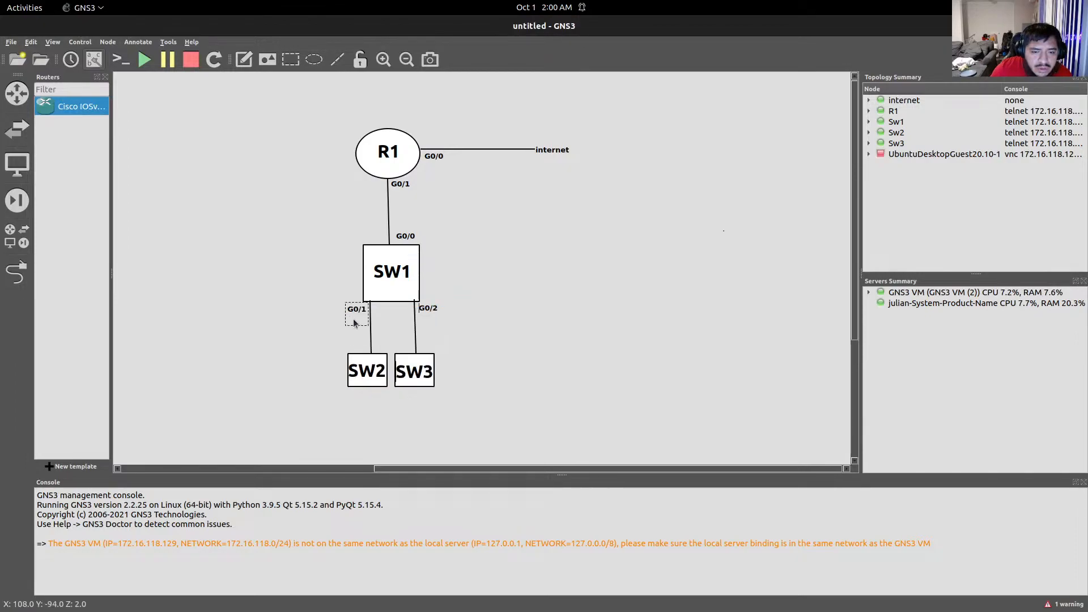
{"action": "double_click", "coordinate": [353, 323]}
{"action": "key", "text": "BackSpace"}
{"action": "left_click", "coordinate": [351, 330]}
Duplicate the G0/1 label above SW2 and edit it to G0/0.
{"action": "right_click", "coordinate": [357, 313]}
{"action": "left_click", "coordinate": [375, 315]}
{"action": "left_click_drag", "start_coordinate": [365, 322], "coordinate": [355, 351]}
{"action": "double_click", "coordinate": [361, 351]}
{"action": "key", "text": "Right"}
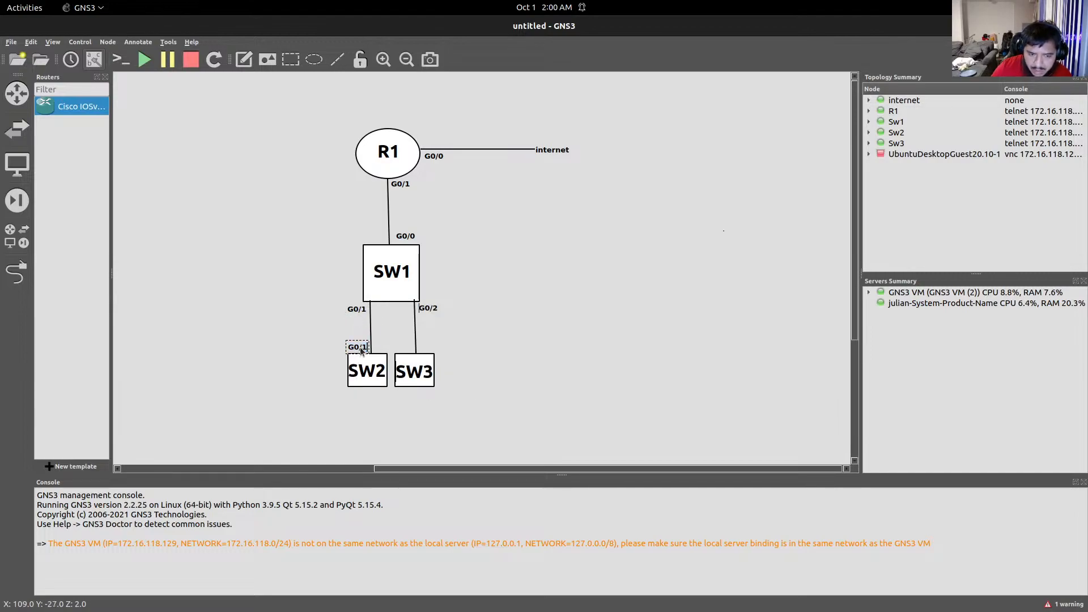
{"action": "key", "text": "BackSpace"}
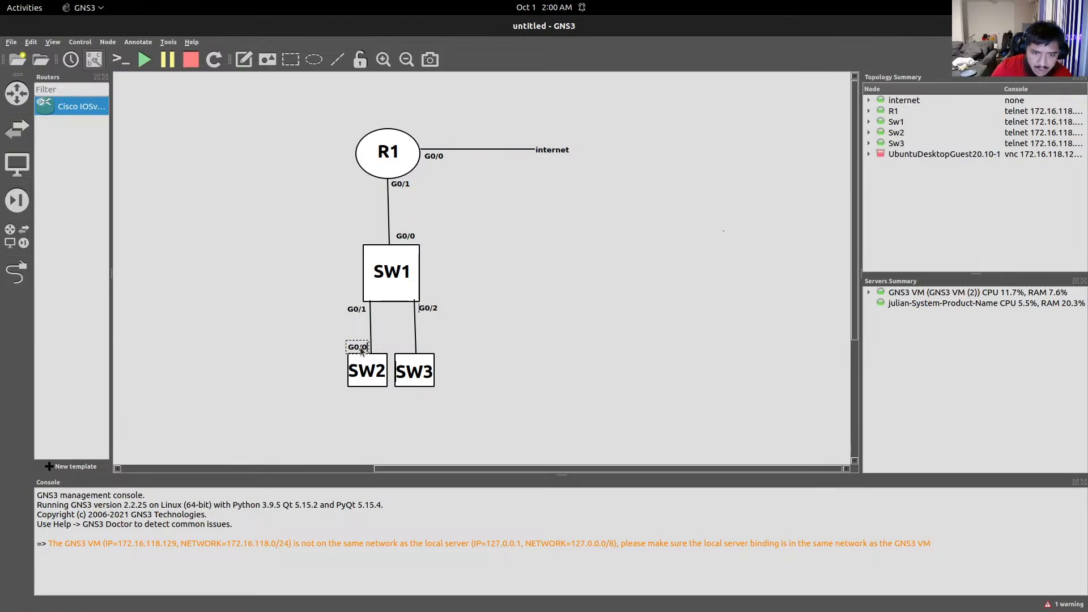
Copy the G0/0 label to sit above SW3.
{"action": "right_click", "coordinate": [361, 348]}
{"action": "left_click", "coordinate": [383, 355]}
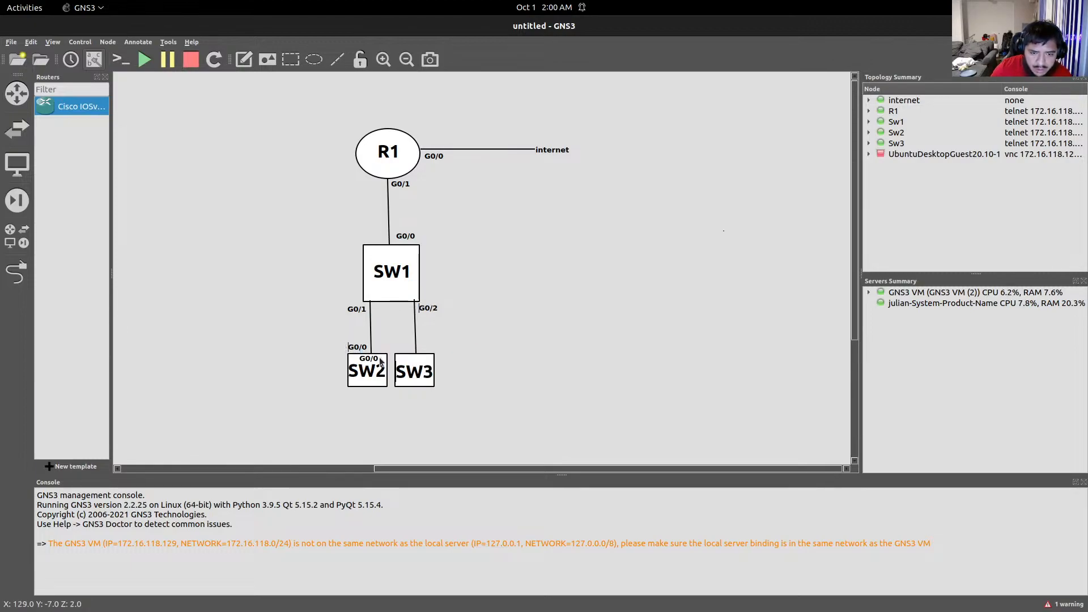
{"action": "left_click_drag", "start_coordinate": [377, 360], "coordinate": [436, 351]}
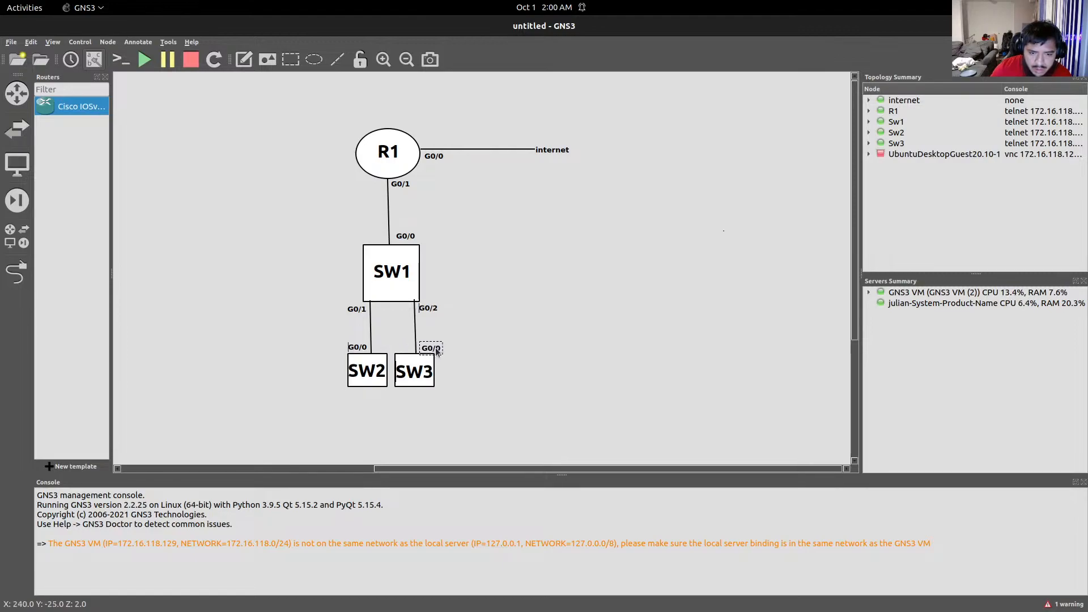
{"action": "left_click", "coordinate": [301, 343]}
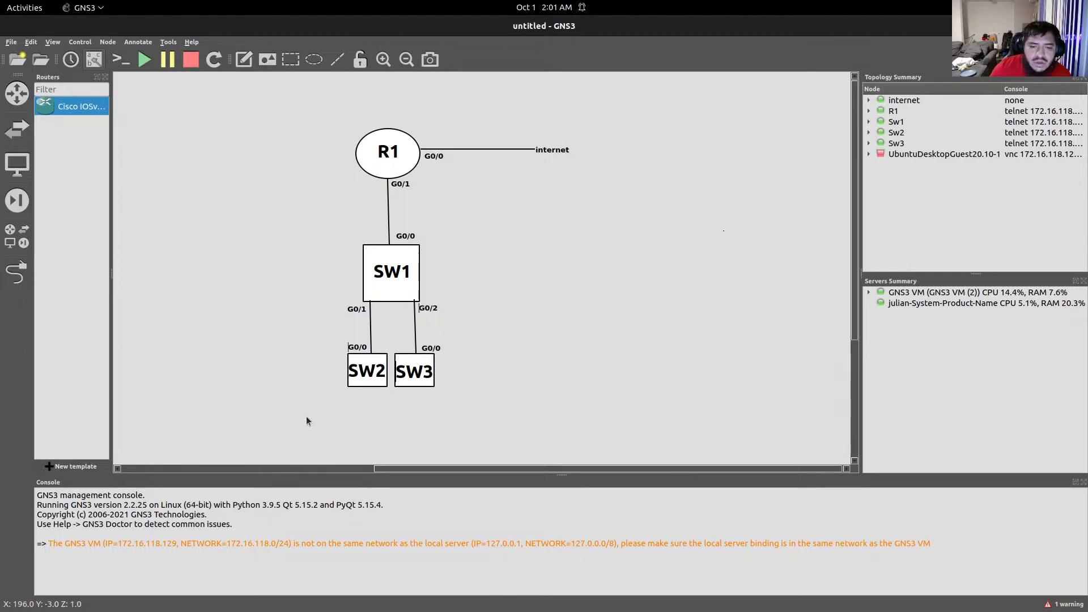
{"action": "mouse_move", "coordinate": [600, 608]}
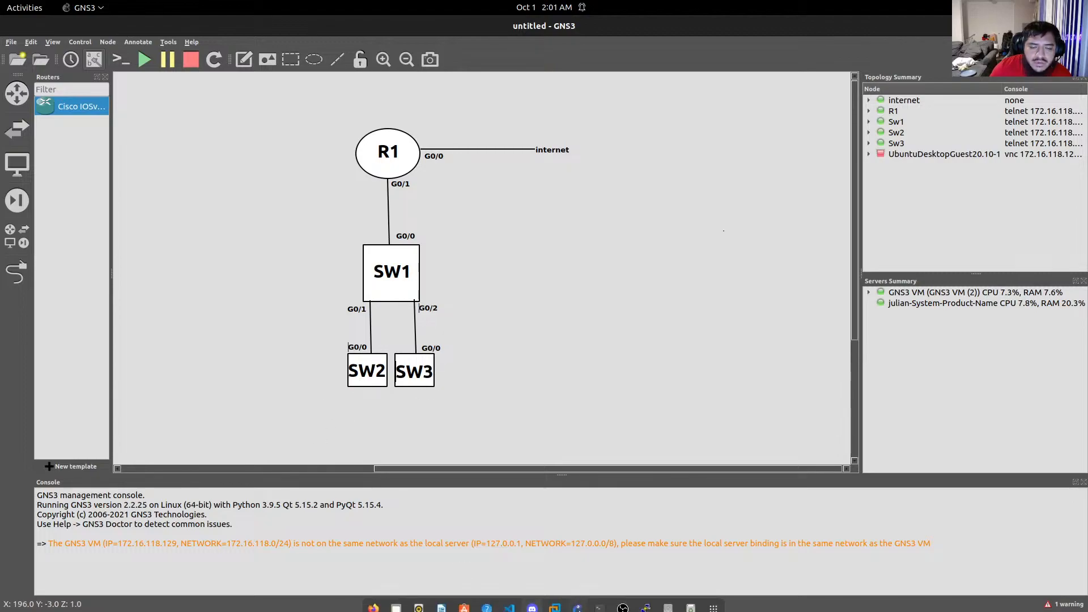
Hide the Sw2 console and run show cdp entry SW3 in the SW1 session.
{"action": "left_click", "coordinate": [601, 605]}
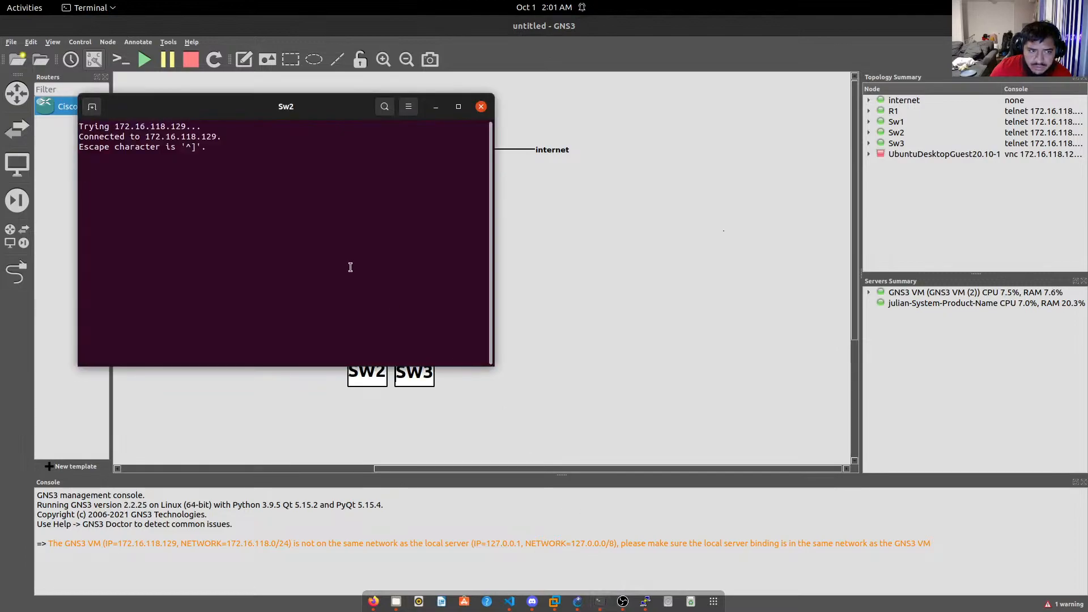
{"action": "left_click", "coordinate": [435, 107]}
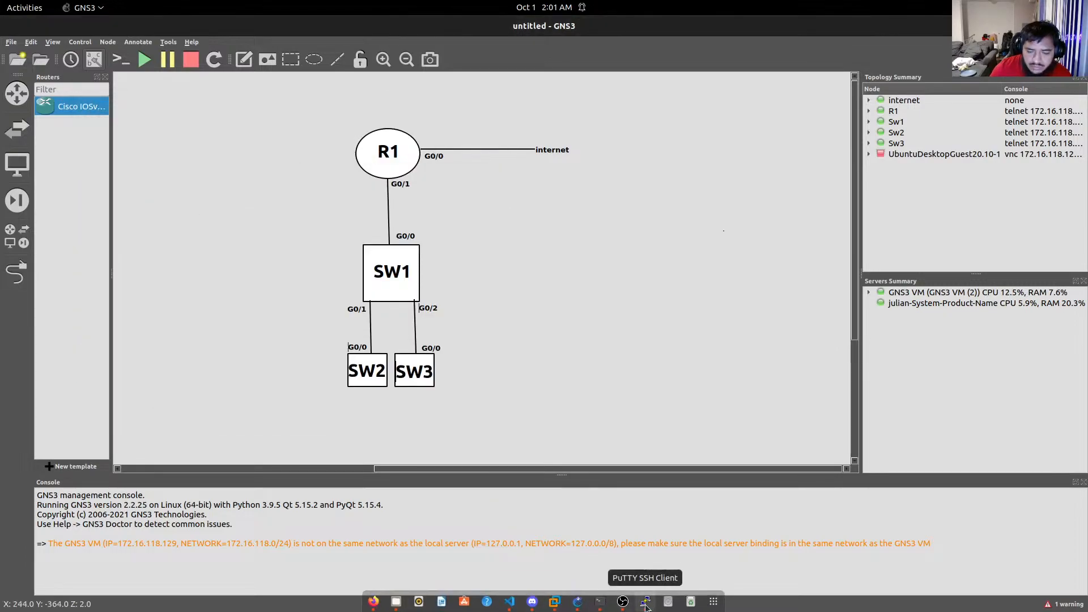
{"action": "left_click", "coordinate": [645, 604]}
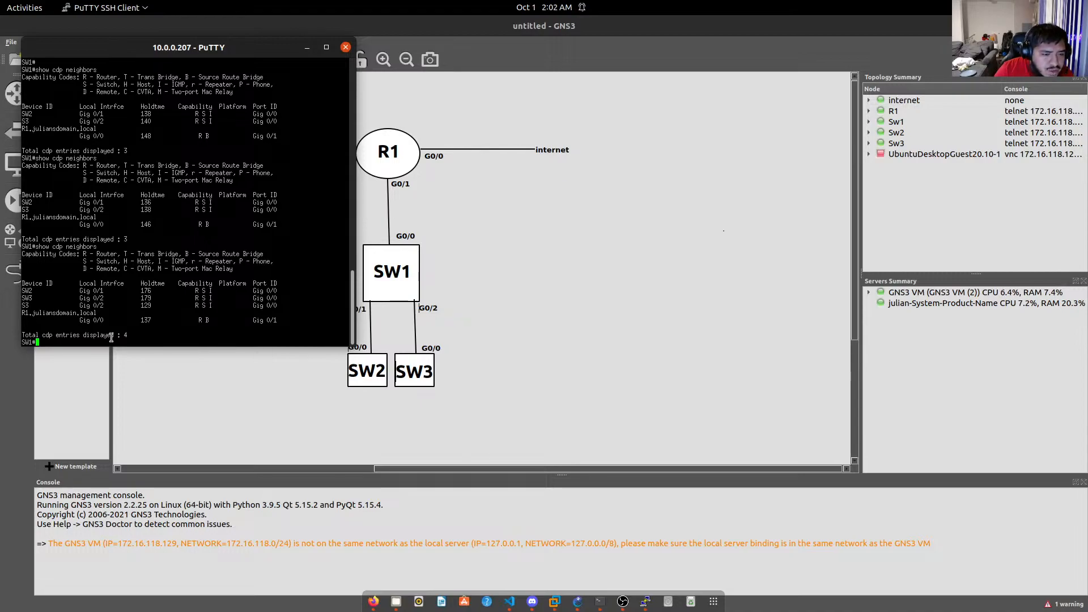
{"action": "type", "text": "how cd"}
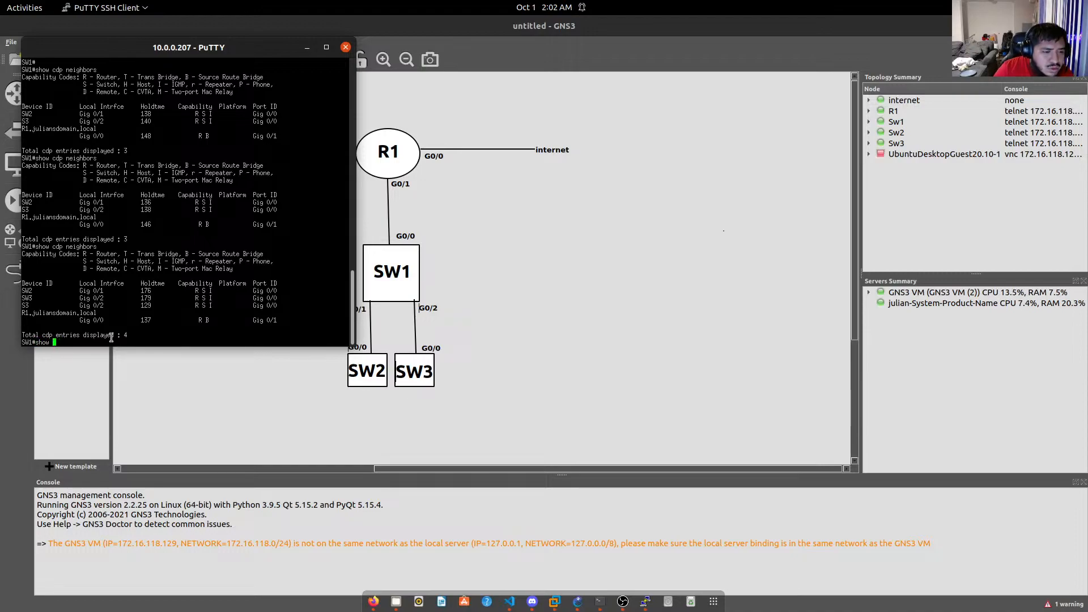
{"action": "key", "text": "Tab"}
{"action": "type", "text": "SW3"}
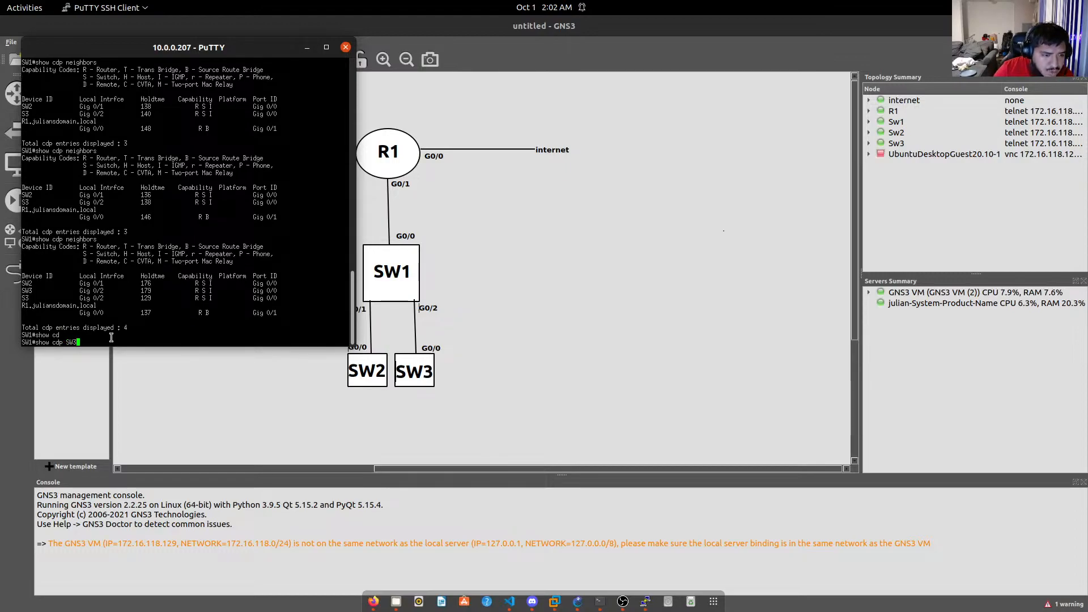
{"action": "key", "text": "BackSpace"}
{"action": "key", "text": "BackSpace"}
{"action": "key", "text": "BackSpace"}
{"action": "type", "text": "en"}
{"action": "key", "text": "Tab"}
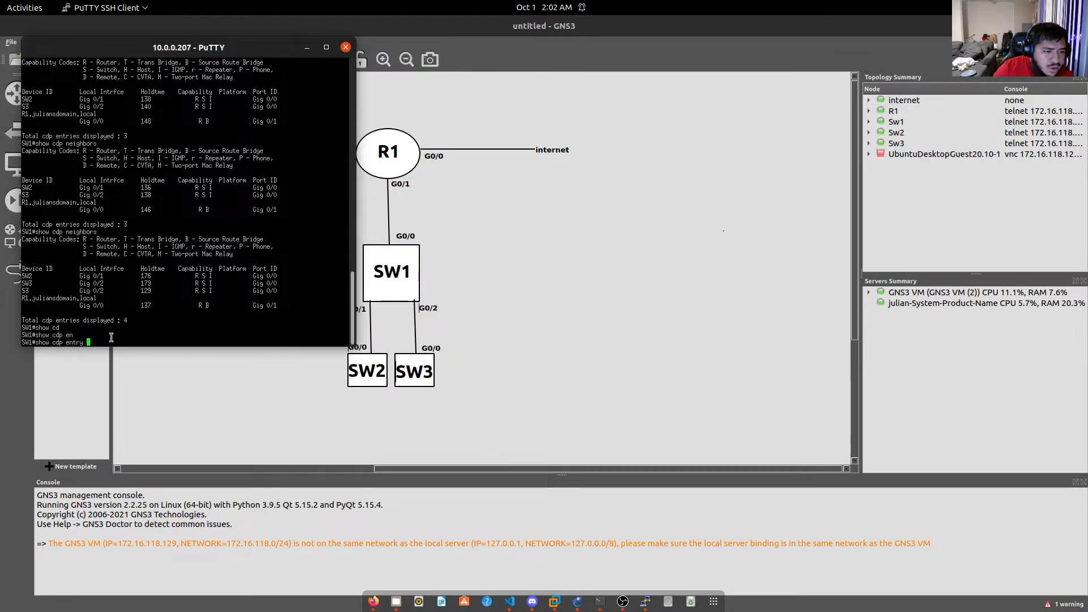
{"action": "type", "text": "SW3"}
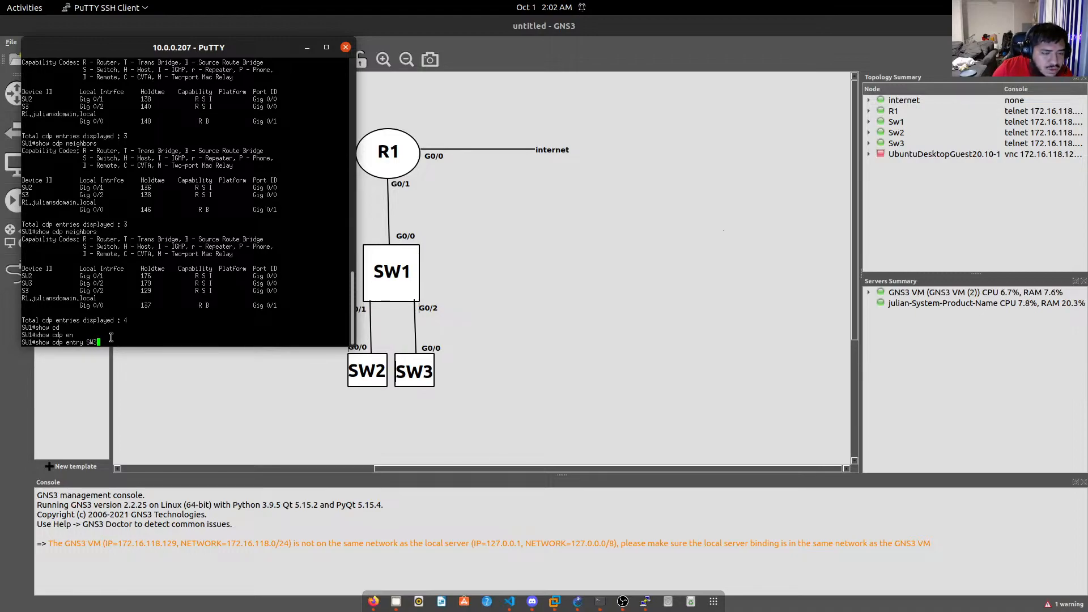
{"action": "key", "text": "Return"}
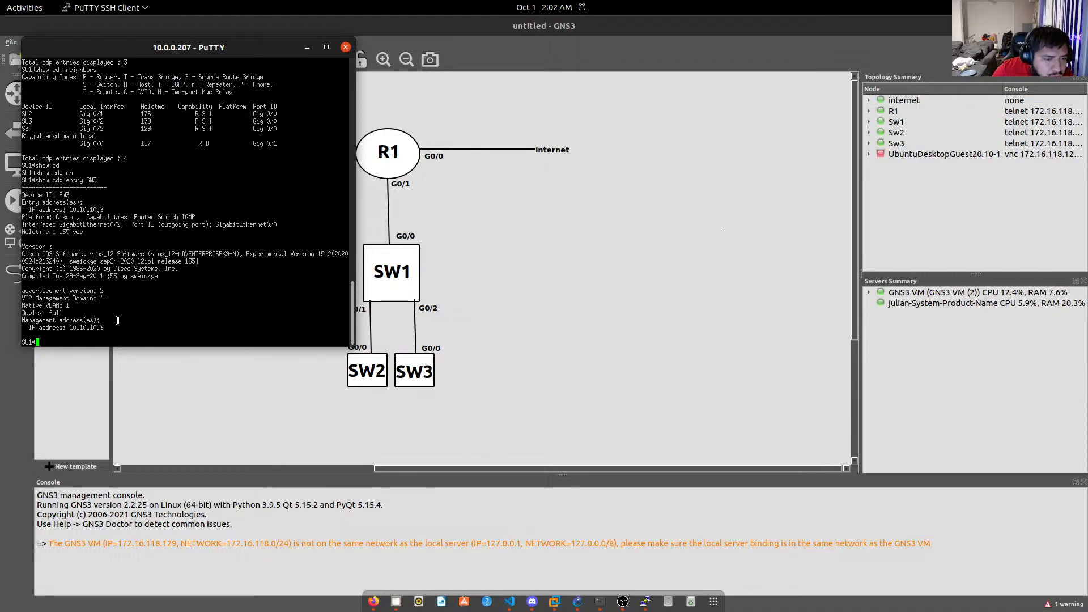
Highlight SW3's management IP address 10.10.10.3 in the output.
{"action": "left_click_drag", "start_coordinate": [107, 326], "coordinate": [85, 328]}
{"action": "left_click", "coordinate": [98, 330]}
{"action": "left_click", "coordinate": [86, 328]}
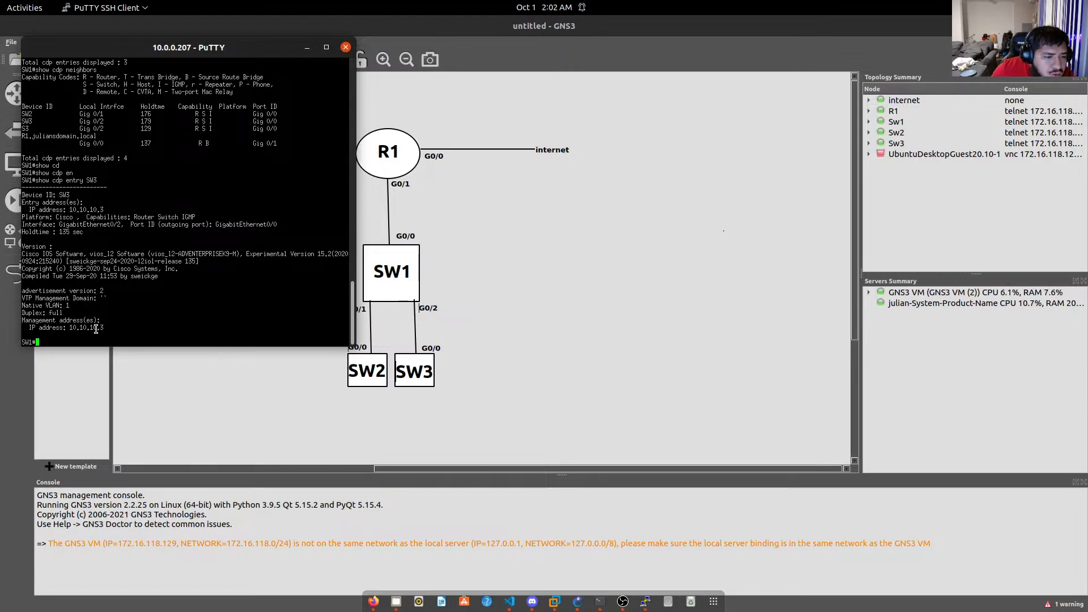
{"action": "triple_click", "coordinate": [91, 329]}
{"action": "left_click", "coordinate": [92, 330]}
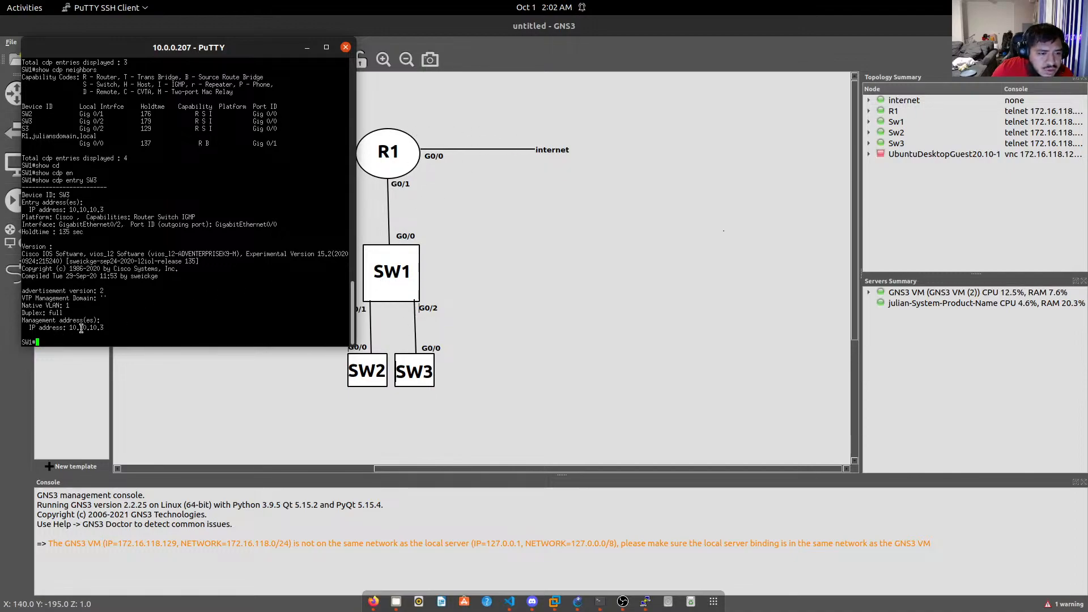
{"action": "left_click_drag", "start_coordinate": [70, 328], "coordinate": [101, 330]}
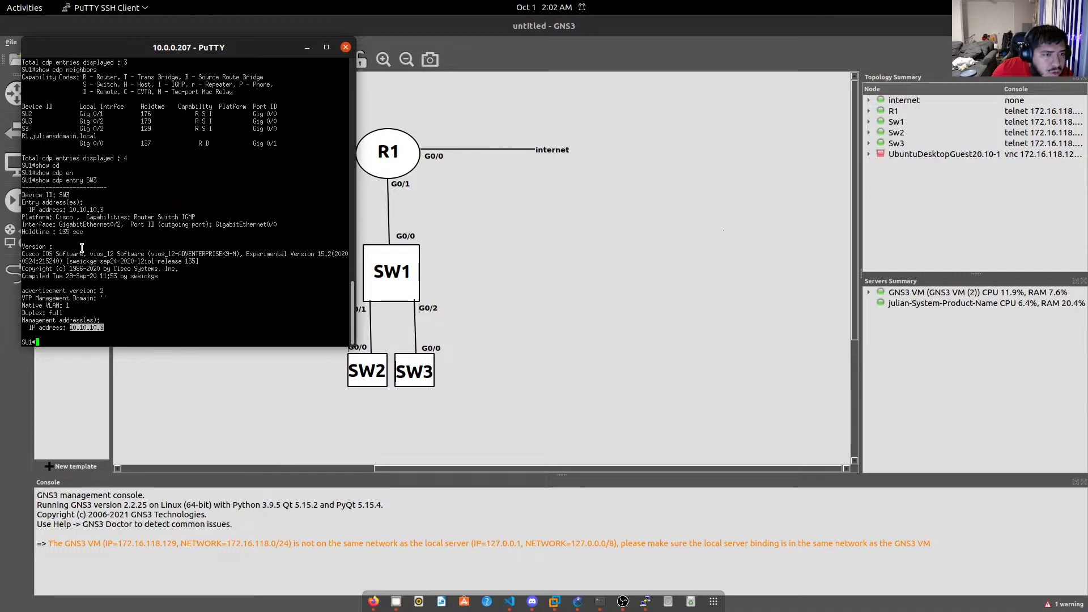
{"action": "scroll", "coordinate": [83, 244], "scroll_direction": "up", "scroll_amount": 2}
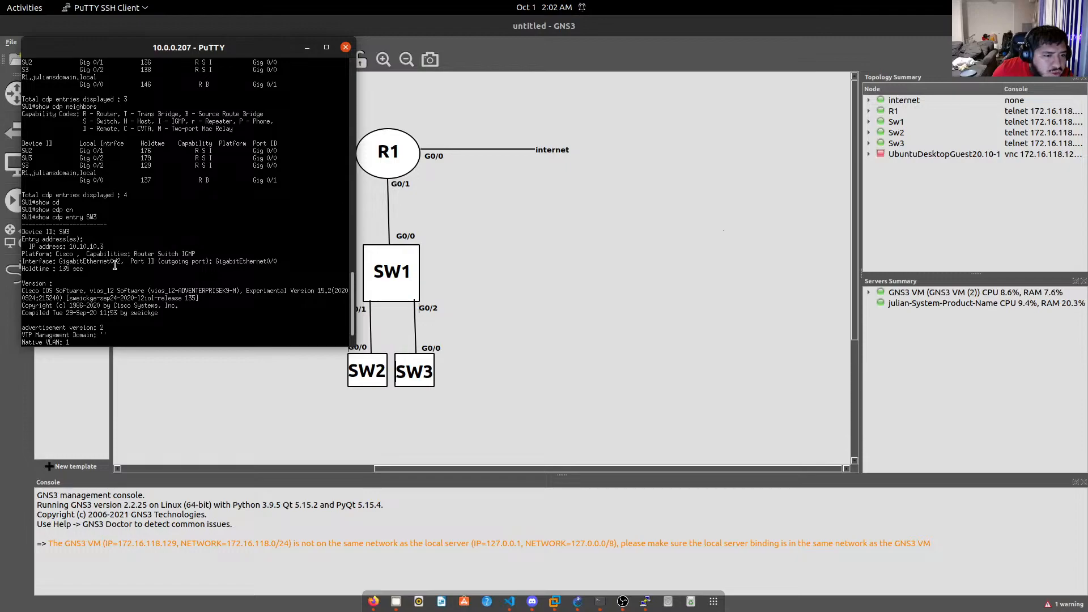
Add a text note reading 'SVI= 10.10.10.3' beside SW3 in the GNS3 topology.
{"action": "left_click", "coordinate": [489, 359]}
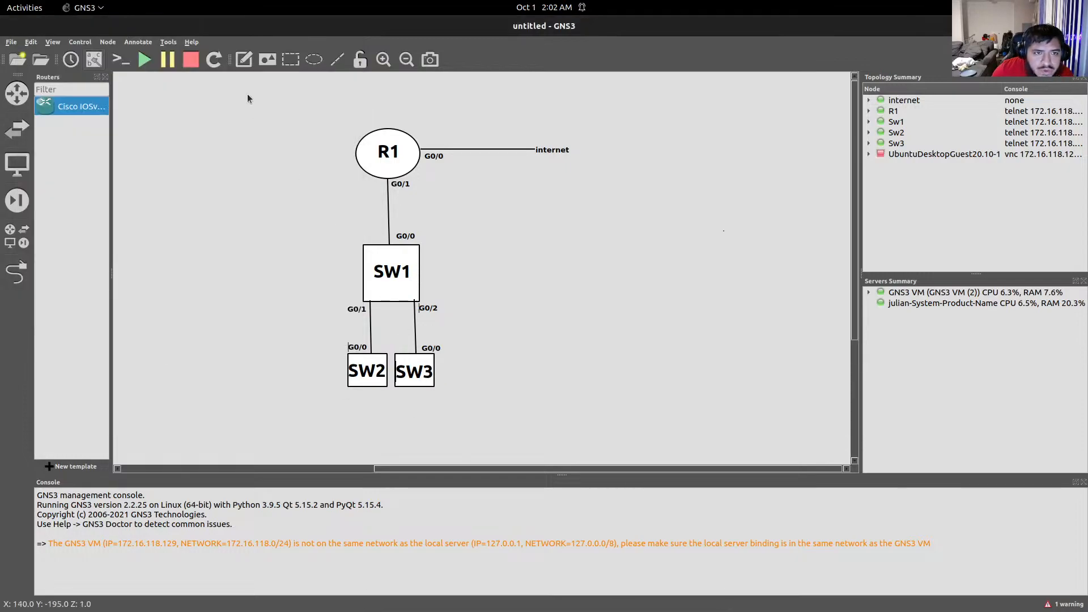
{"action": "left_click", "coordinate": [244, 60]}
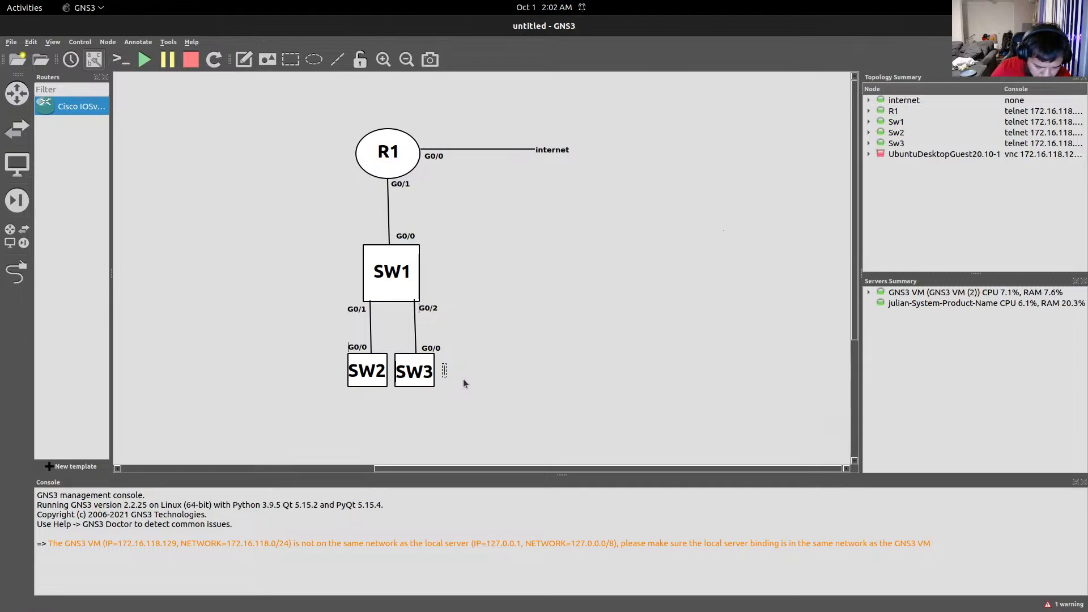
{"action": "type", "text": "SVI+"}
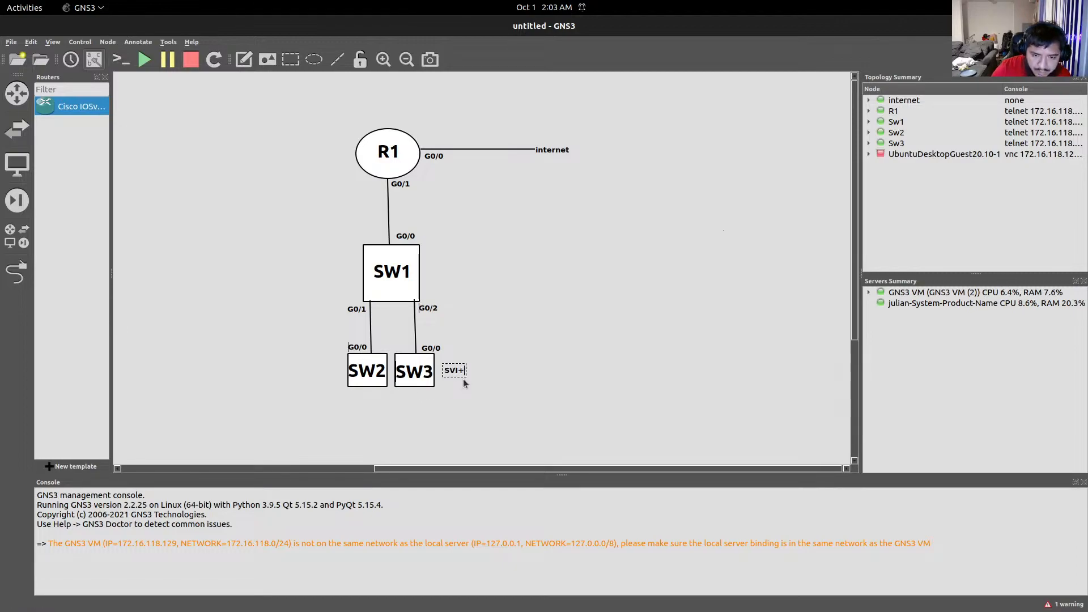
{"action": "type", "text": "+"}
{"action": "key", "text": "BackSpace"}
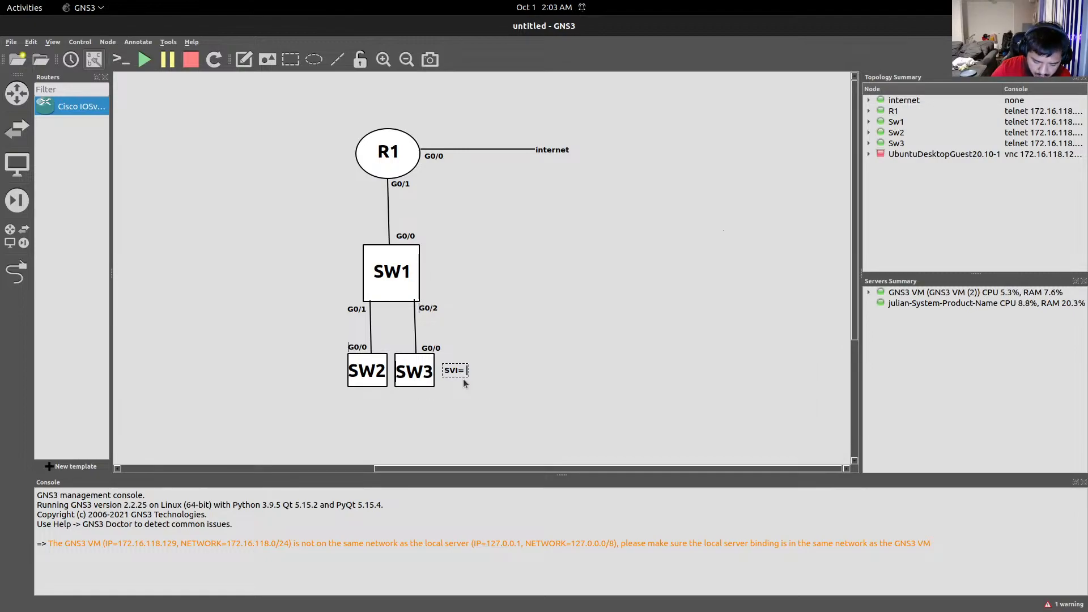
{"action": "type", "text": "10.10.10"}
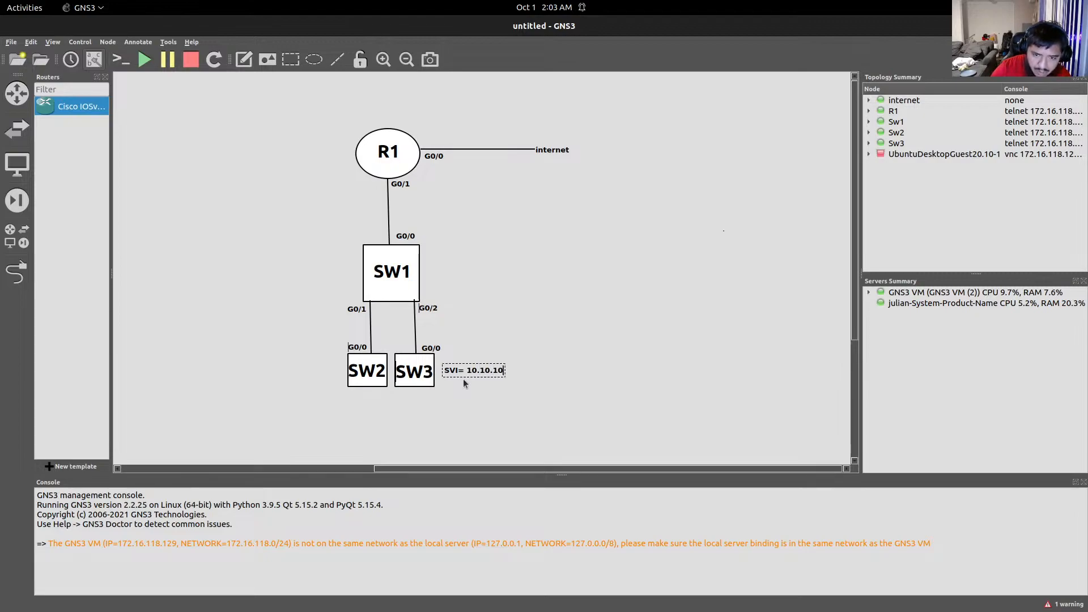
{"action": "type", "text": ".3"}
Minimize the Sw2 terminal and bring the PuTTY session to SW1 to the front.
{"action": "mouse_move", "coordinate": [611, 607]}
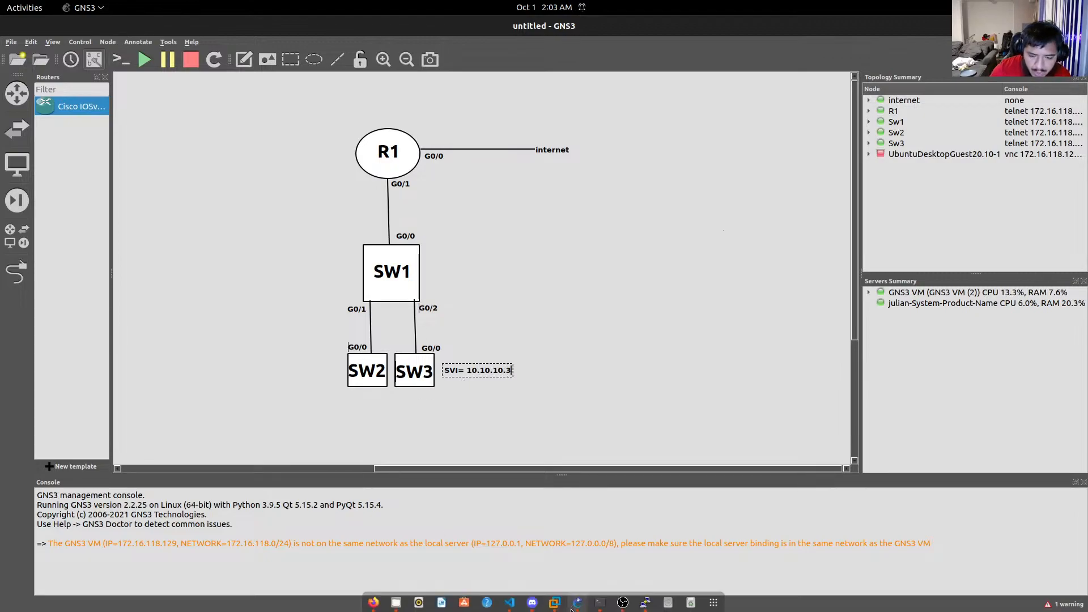
{"action": "left_click", "coordinate": [599, 601]}
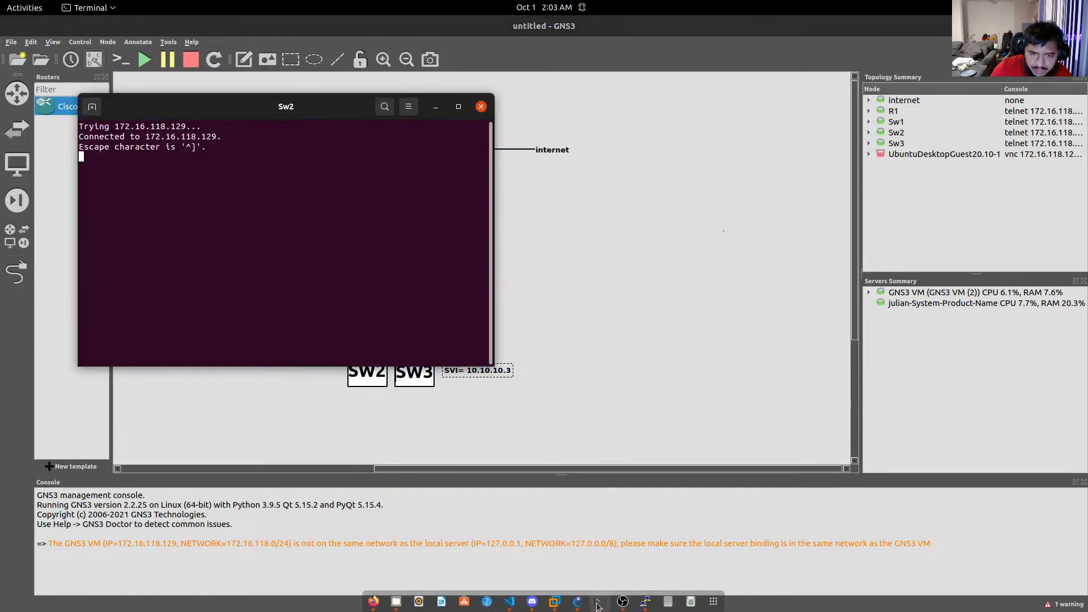
{"action": "left_click", "coordinate": [436, 106]}
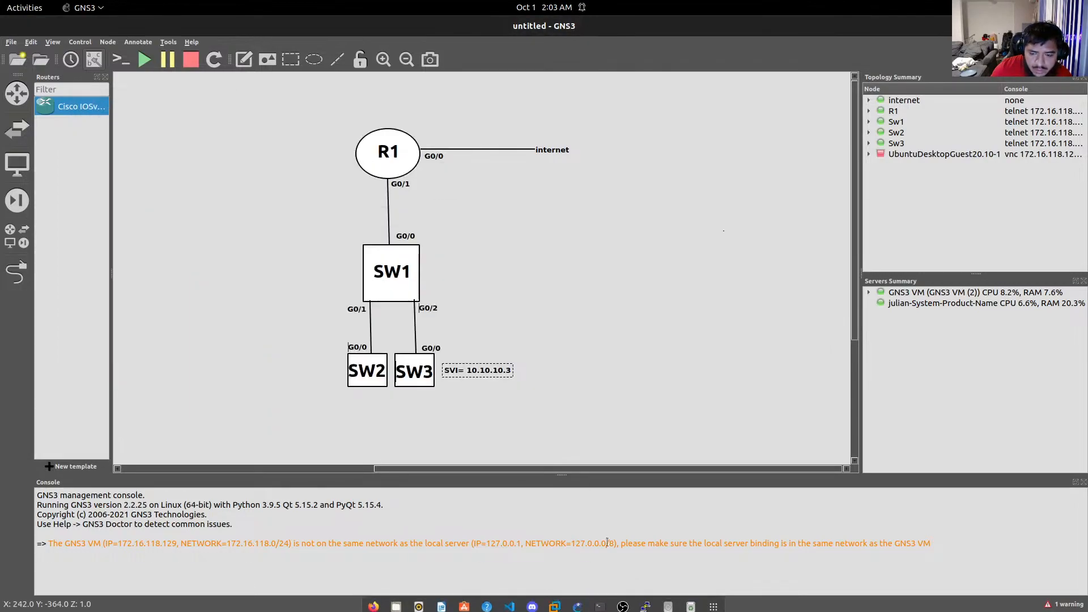
{"action": "left_click", "coordinate": [645, 601]}
{"action": "scroll", "coordinate": [162, 299], "scroll_direction": "down", "scroll_amount": 2}
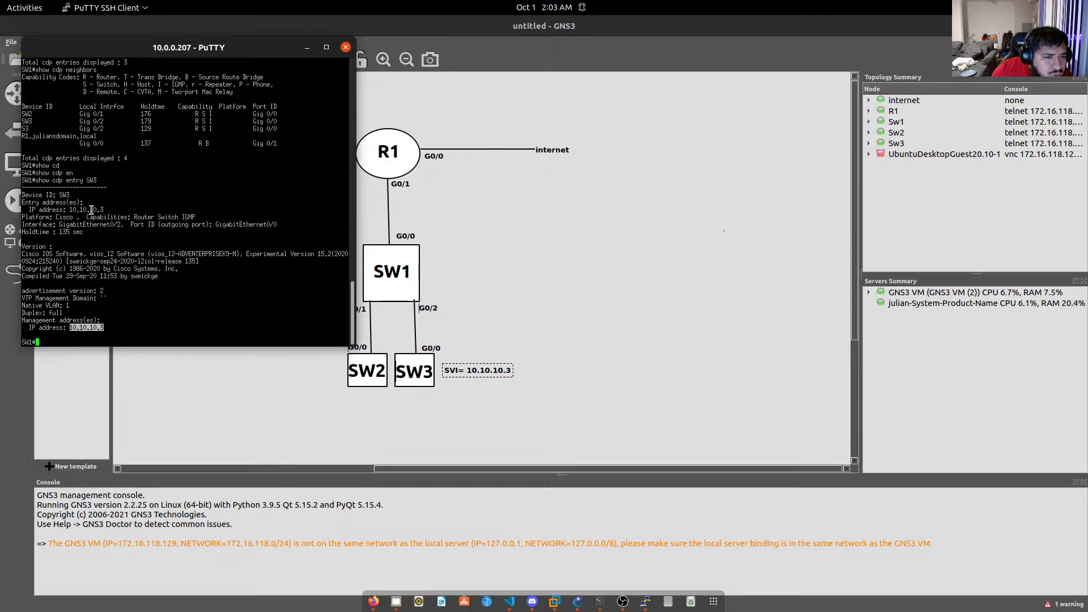
Run 'show cdp entry SW2' on SW1 and highlight SW2's address 10.10.10.2.
{"action": "left_click", "coordinate": [155, 300]}
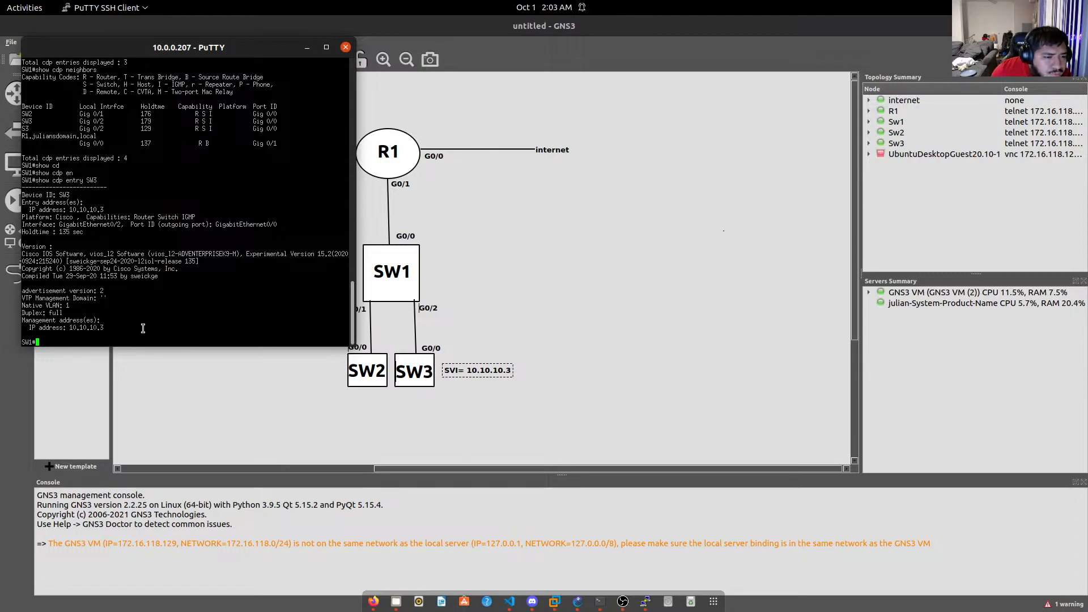
{"action": "type", "text": "show cdp entry SW"}
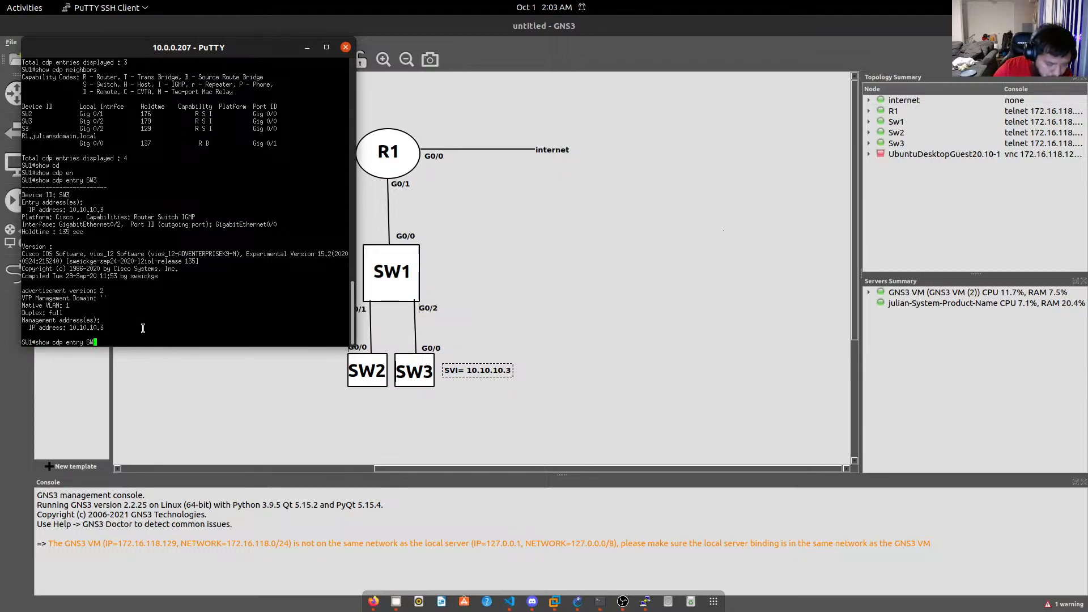
{"action": "type", "text": "2"}
{"action": "key", "text": "Return"}
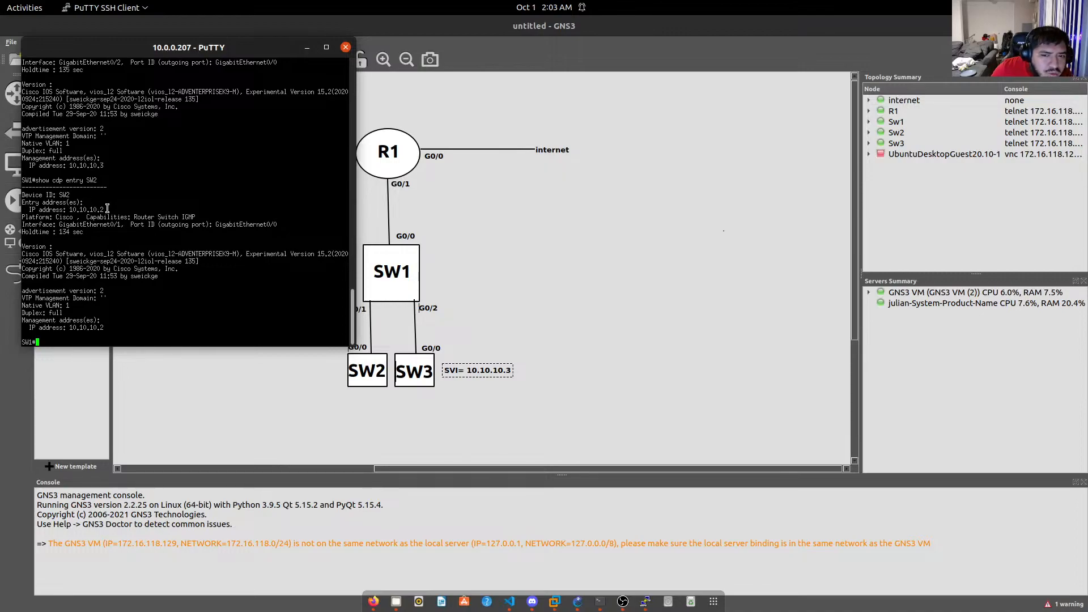
{"action": "left_click_drag", "start_coordinate": [108, 207], "coordinate": [96, 207]}
{"action": "left_click", "coordinate": [95, 208]}
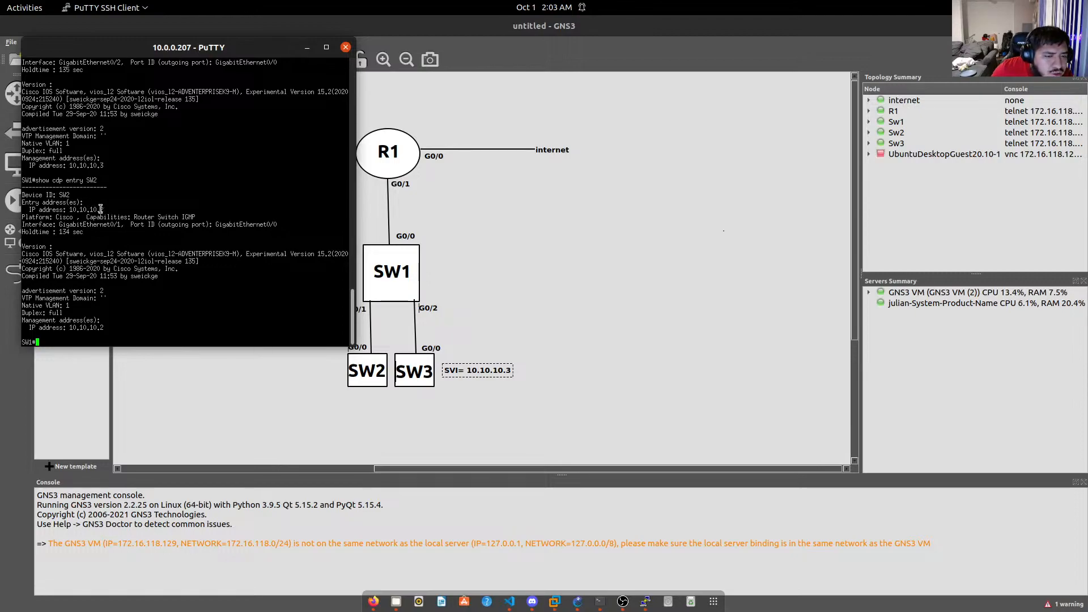
{"action": "left_click_drag", "start_coordinate": [105, 207], "coordinate": [92, 208]}
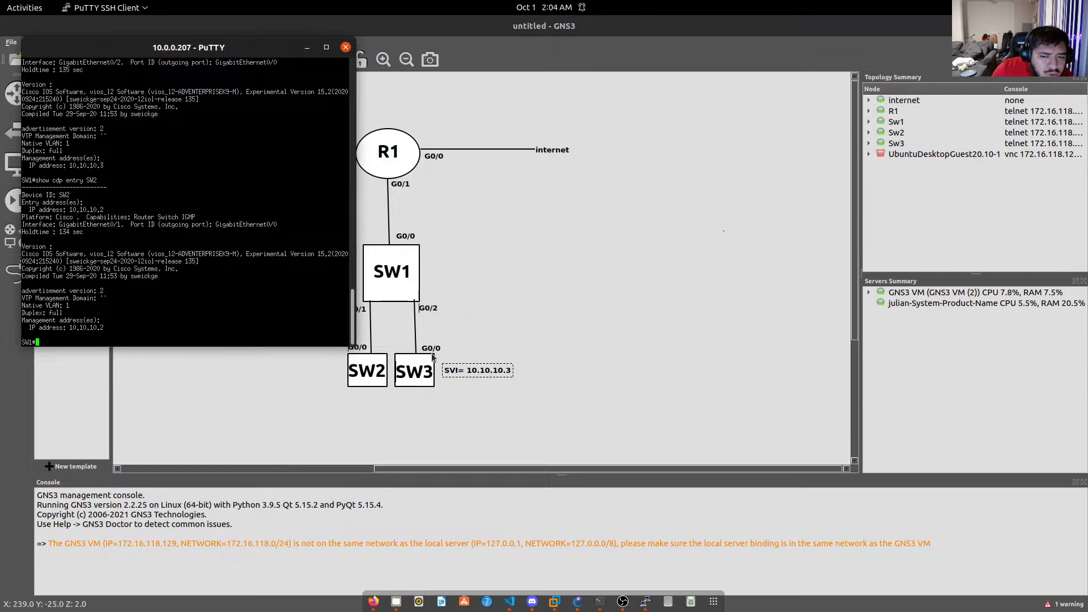
Duplicate the SW3 note, change it to 'SVI= 10.10.10.2' and place it beside SW2.
{"action": "right_click", "coordinate": [502, 373]}
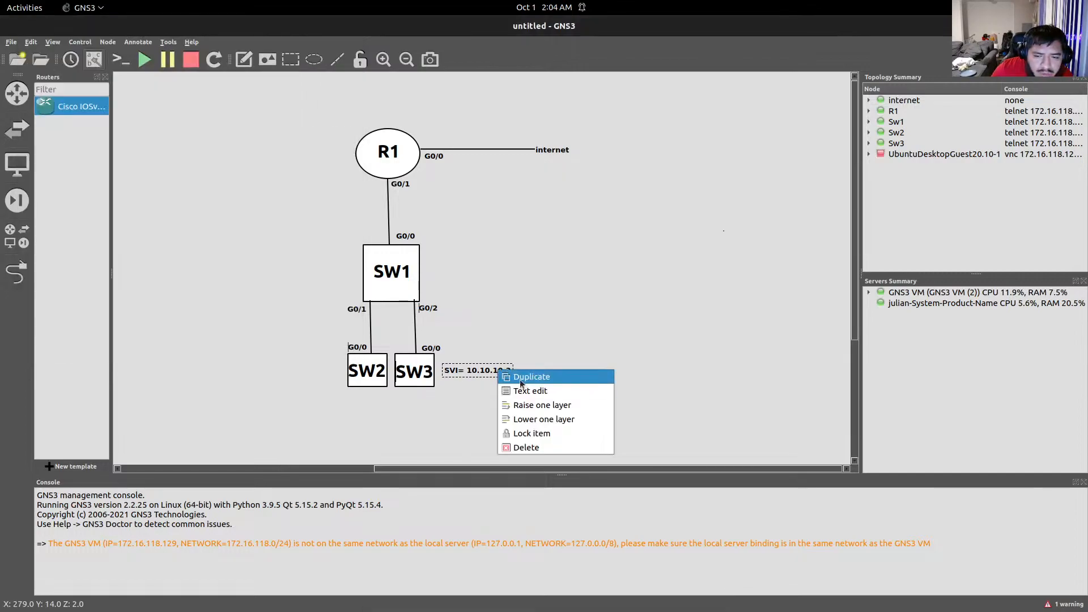
{"action": "left_click", "coordinate": [505, 378]}
{"action": "left_click_drag", "start_coordinate": [506, 383], "coordinate": [319, 369]}
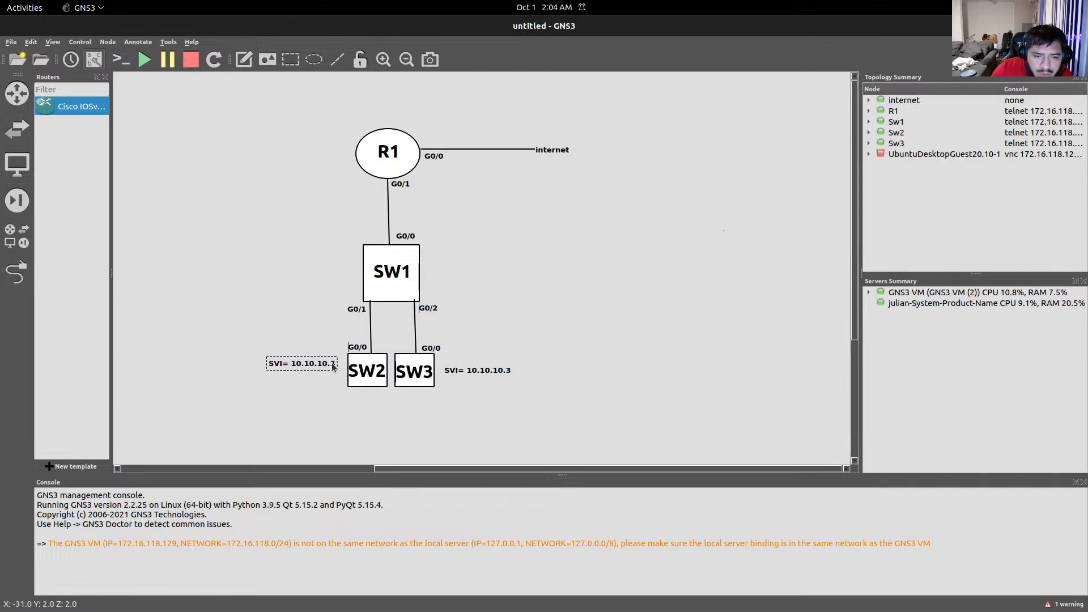
{"action": "double_click", "coordinate": [335, 368]}
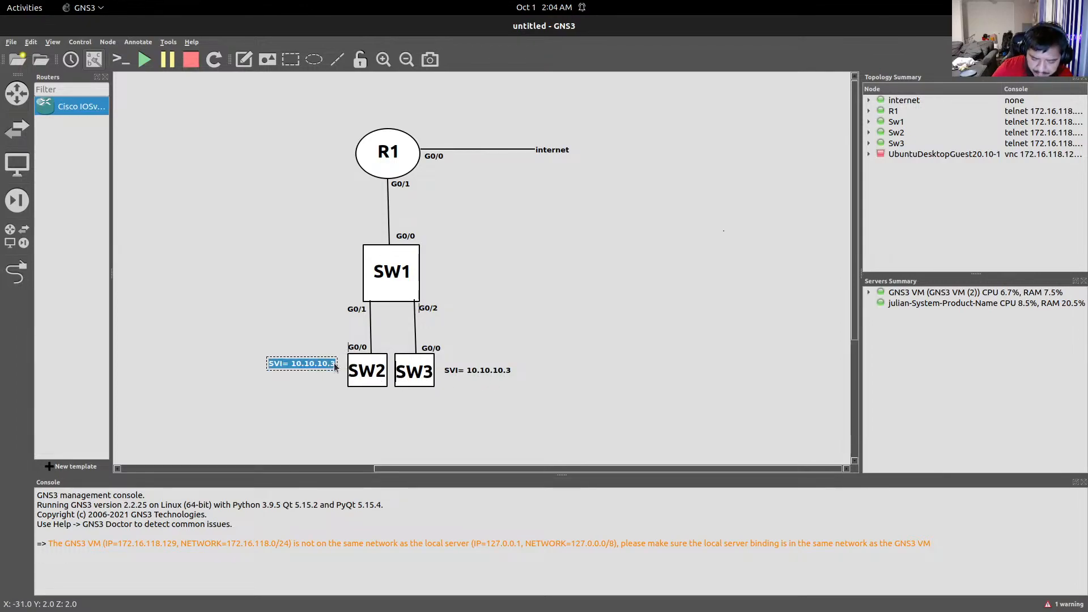
{"action": "left_click", "coordinate": [335, 365]}
{"action": "key", "text": "BackSpace"}
{"action": "type", "text": "2"}
{"action": "left_click", "coordinate": [318, 379]}
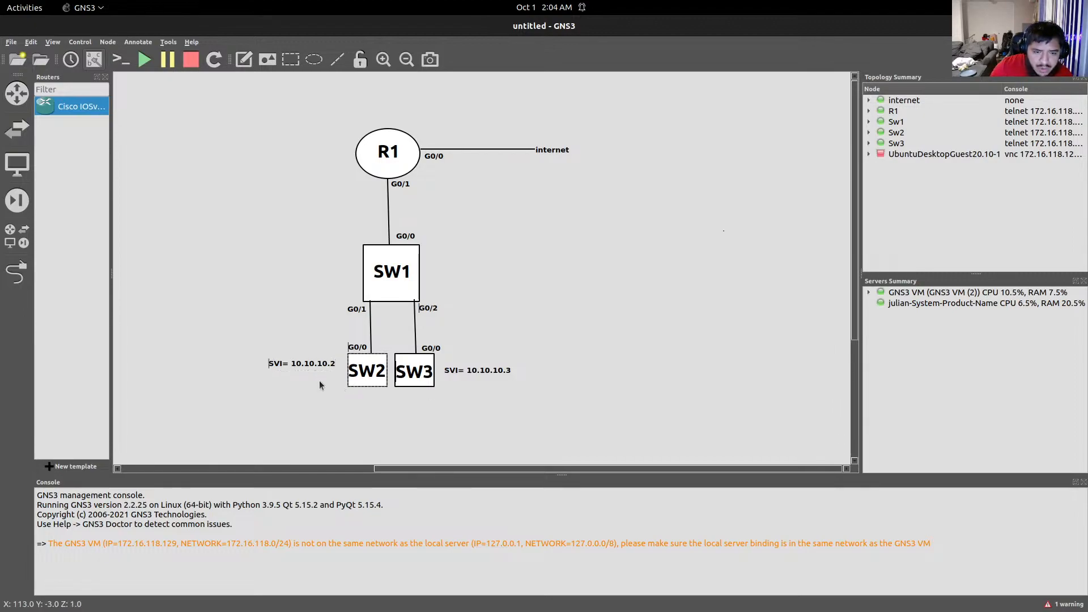
{"action": "left_click_drag", "start_coordinate": [305, 364], "coordinate": [318, 371]}
{"action": "left_click_drag", "start_coordinate": [311, 371], "coordinate": [308, 370]}
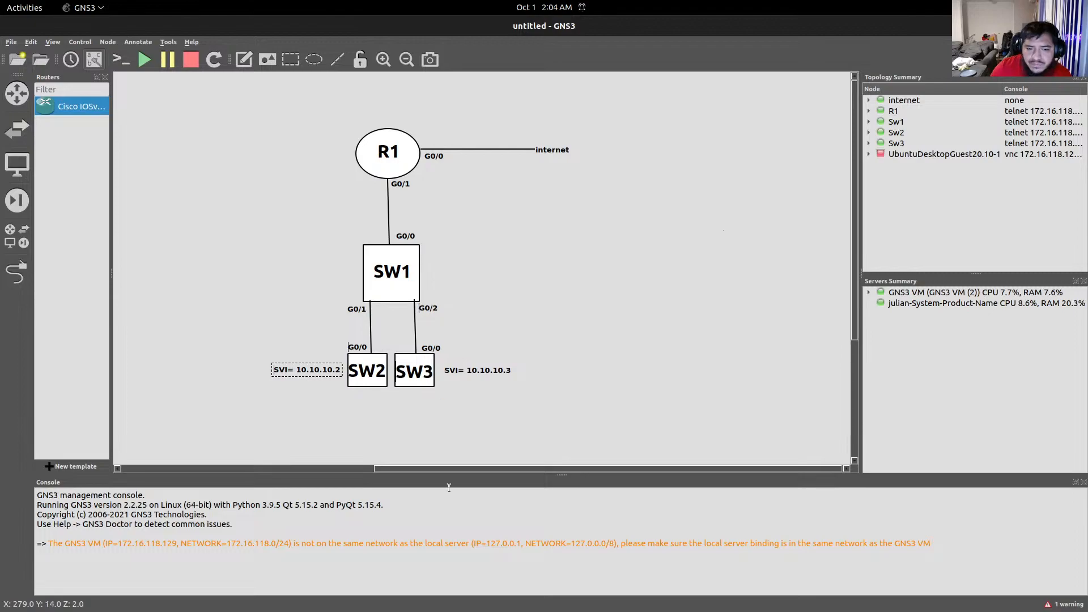
{"action": "mouse_move", "coordinate": [508, 609]}
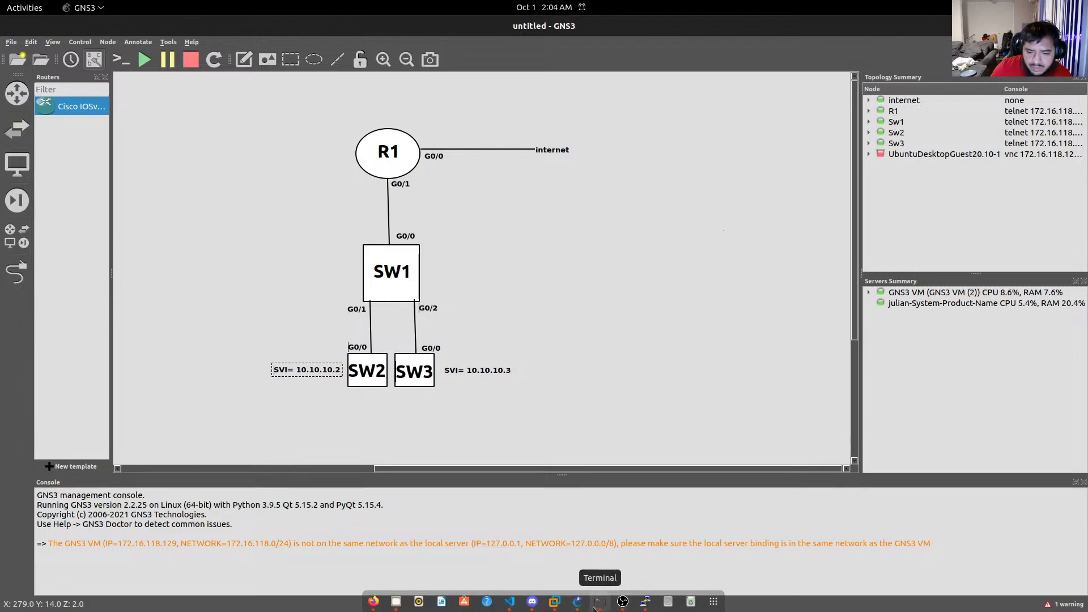
Arrange the Sw2 and Sw3 consoles, then put SW2 into privileged and global configuration mode.
{"action": "left_click", "coordinate": [598, 608]}
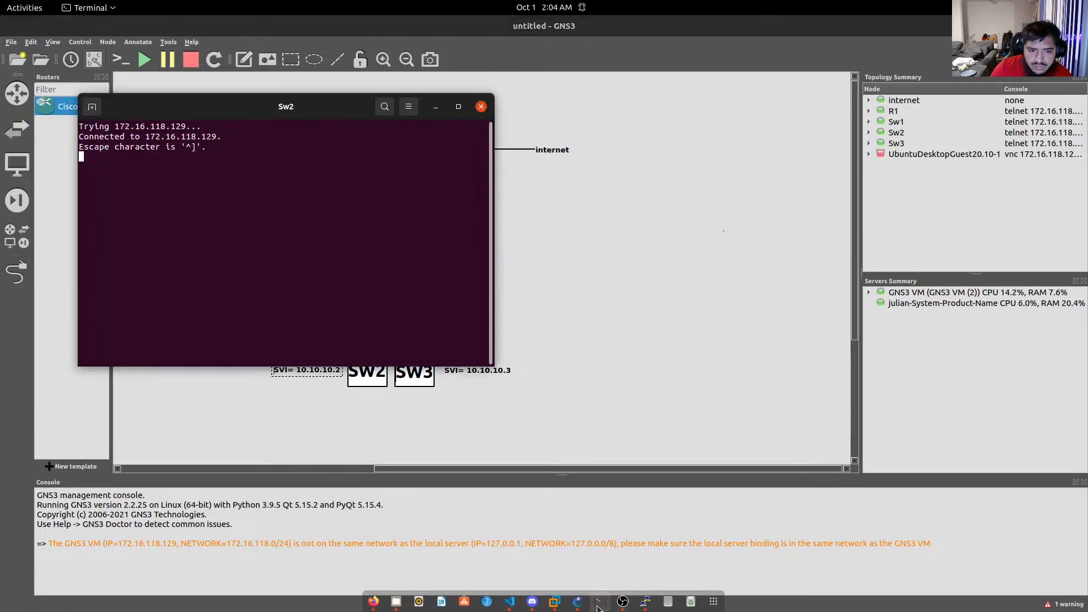
{"action": "left_click", "coordinate": [599, 608]}
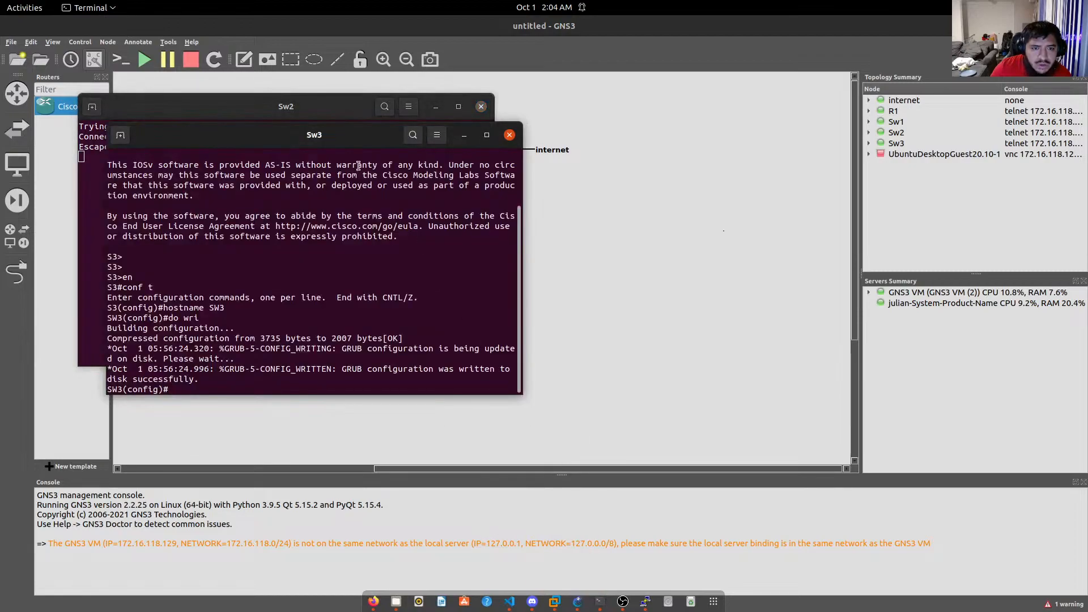
{"action": "left_click_drag", "start_coordinate": [354, 139], "coordinate": [875, 118]}
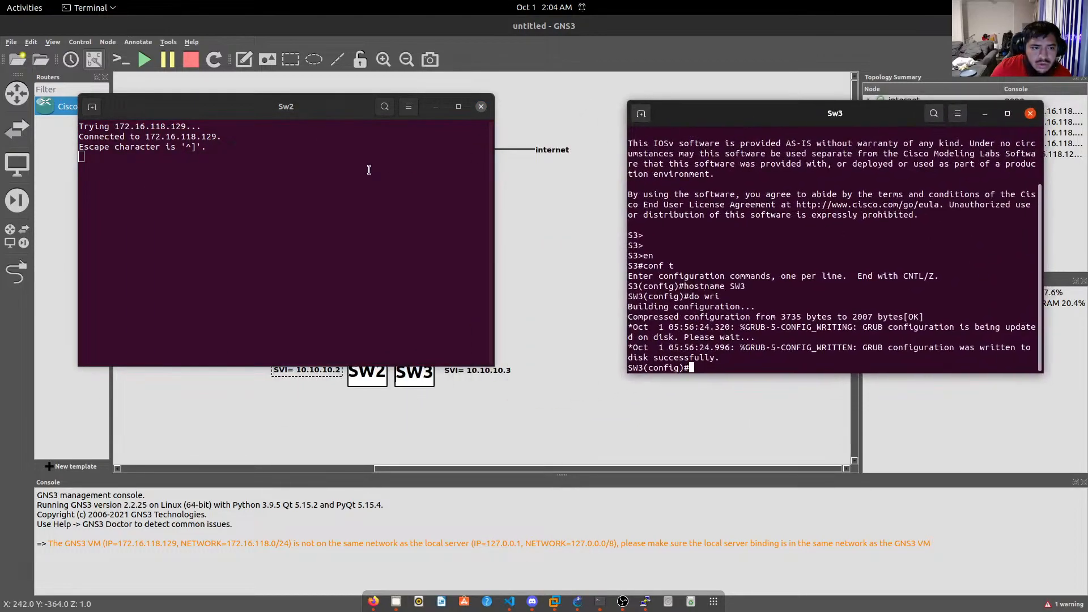
{"action": "left_click", "coordinate": [368, 169]}
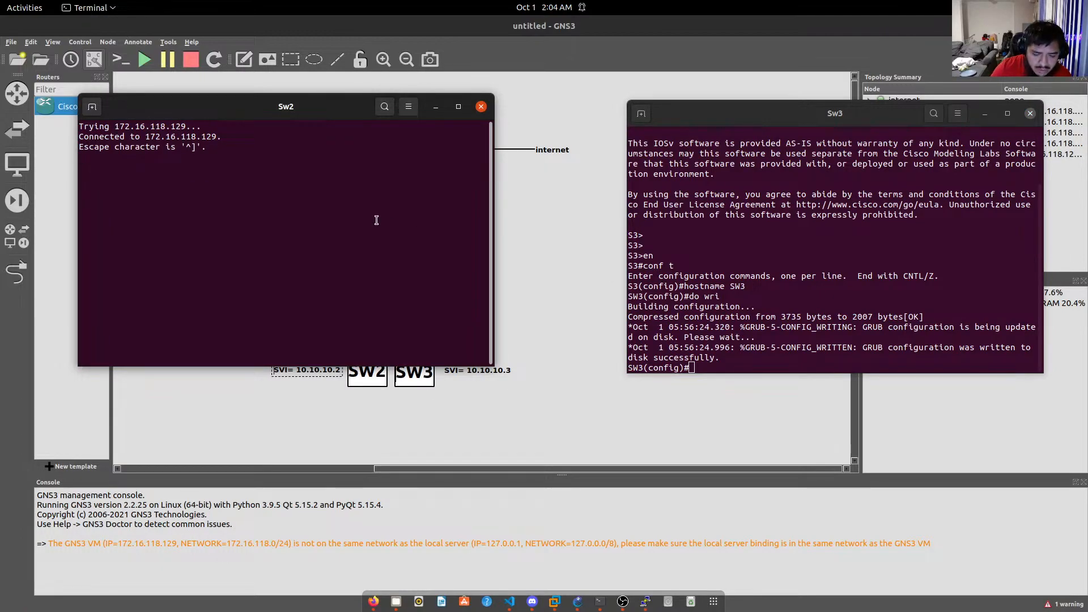
{"action": "key", "text": "Return"}
{"action": "key", "text": "Return"}
{"action": "key", "text": "Return"}
{"action": "key", "text": "Return"}
{"action": "key", "text": "Return"}
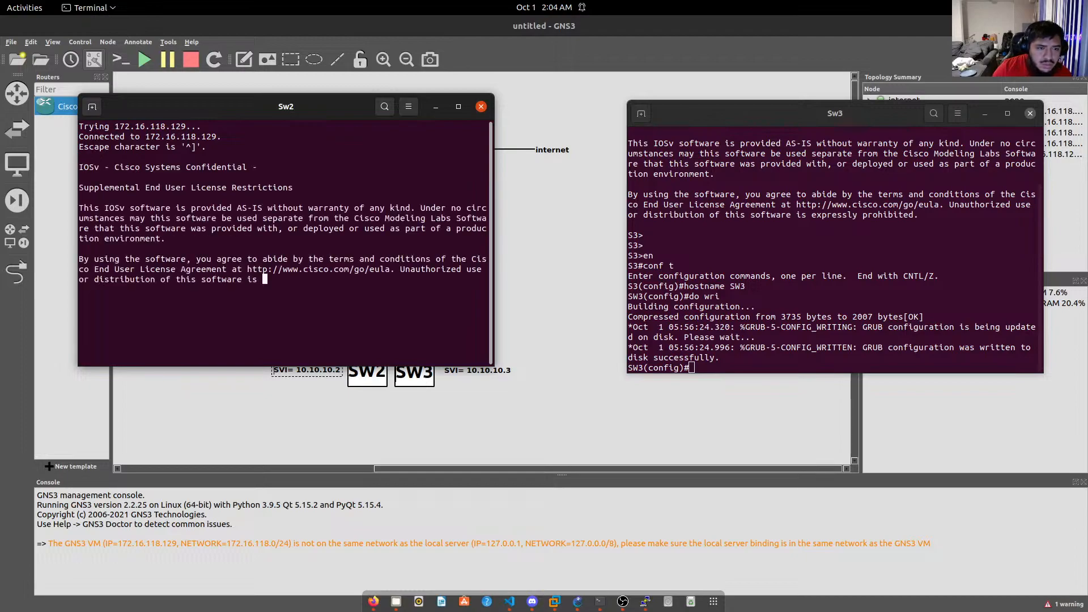
{"action": "type", "text": "en"}
{"action": "key", "text": "Return"}
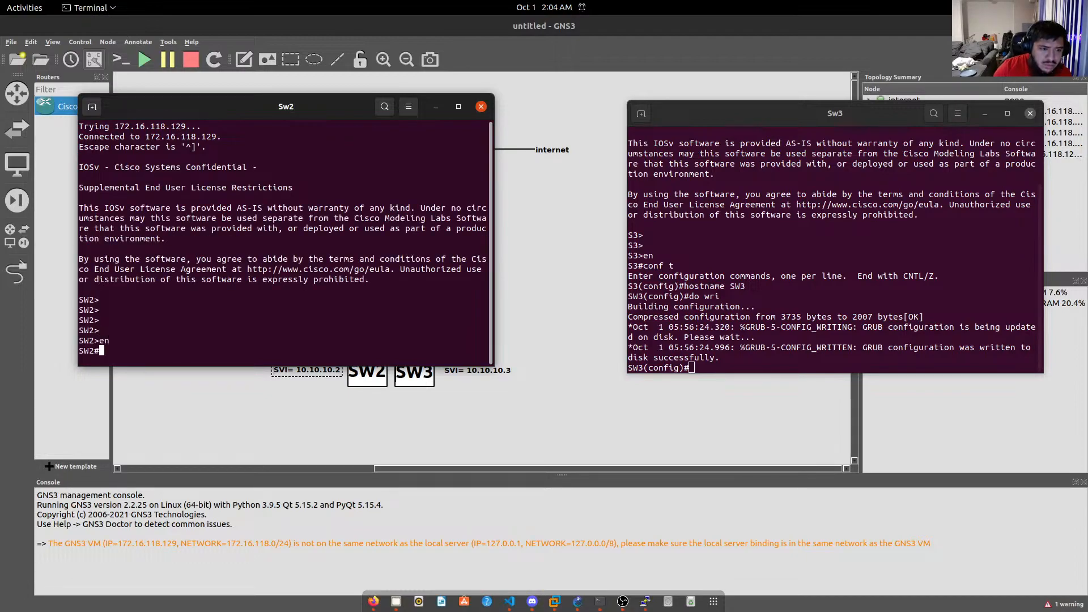
{"action": "type", "text": "ho"}
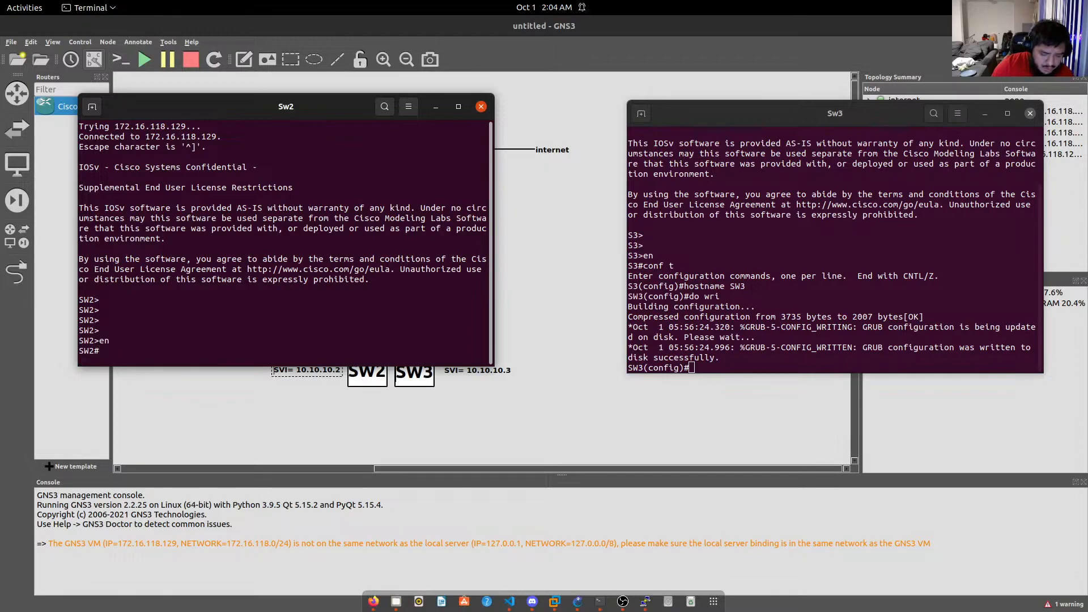
{"action": "type", "text": "ip dom"}
{"action": "key", "text": "Tab"}
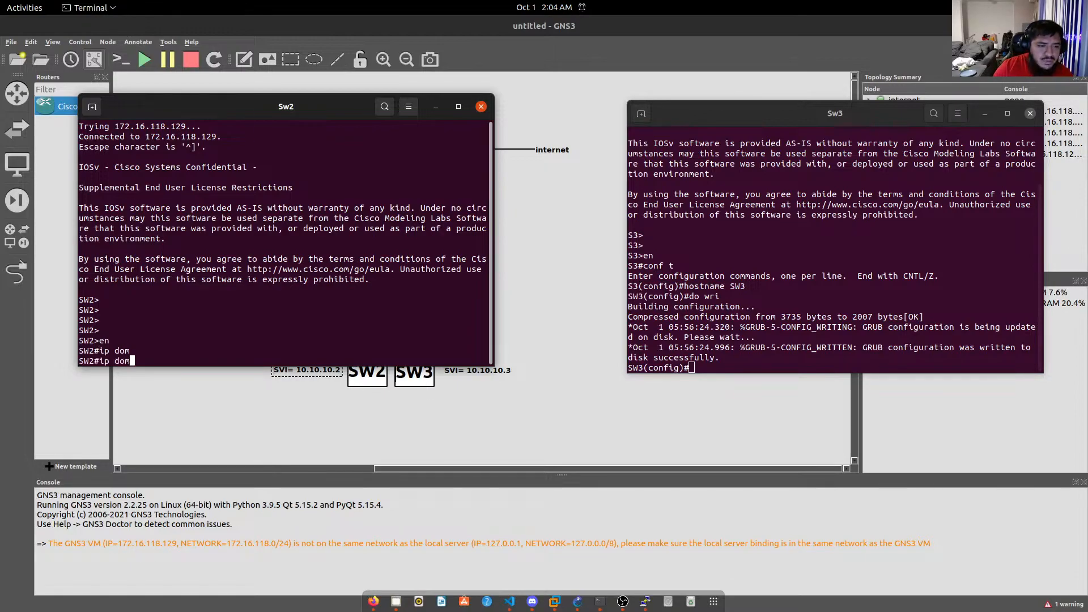
{"action": "key", "text": "Tab"}
{"action": "key", "text": "BackSpace"}
{"action": "key", "text": "BackSpace"}
{"action": "key", "text": "BackSpace"}
{"action": "key", "text": "BackSpace"}
{"action": "key", "text": "BackSpace"}
{"action": "key", "text": "BackSpace"}
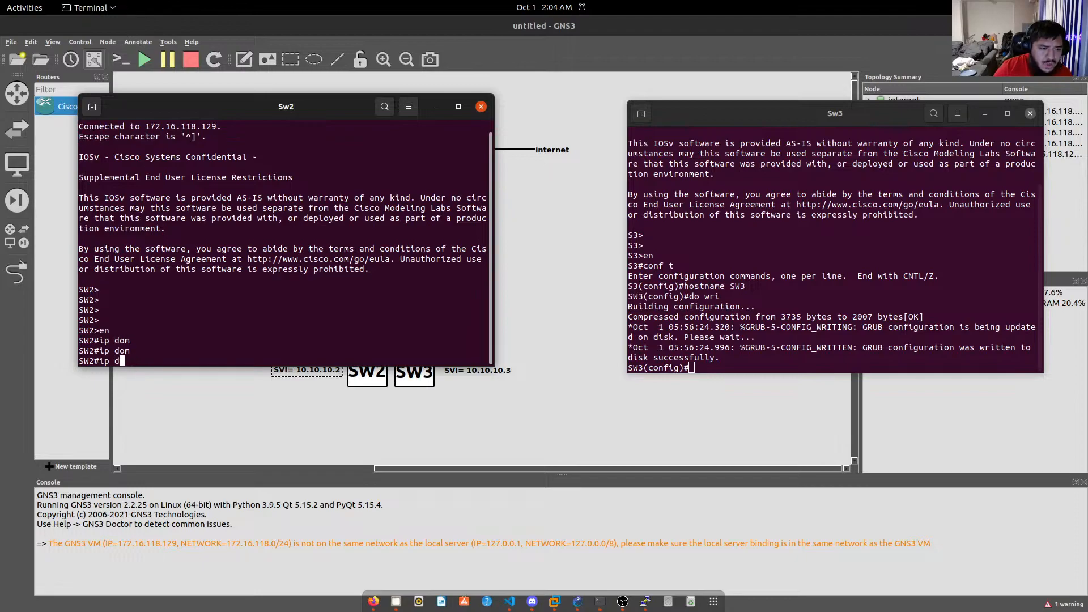
{"action": "type", "text": "conf t"}
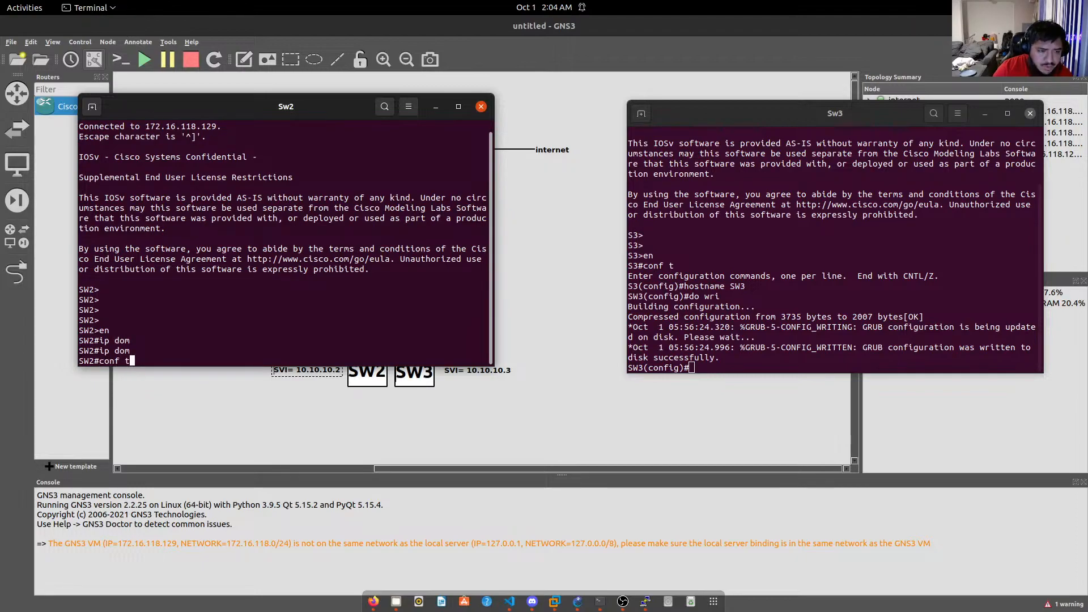
{"action": "key", "text": "Return"}
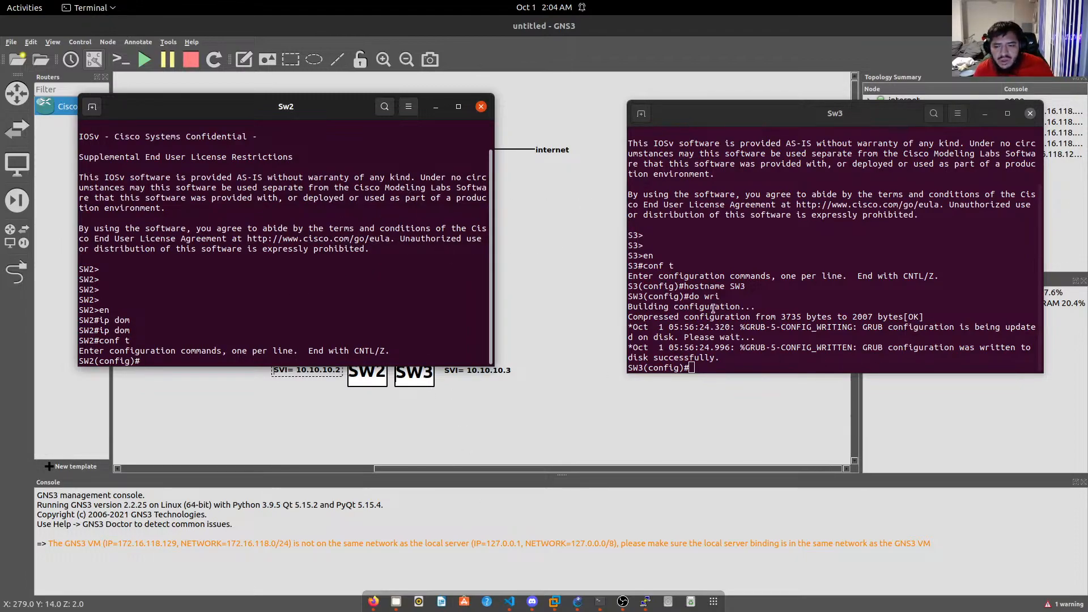
On SW1's console, enter privileged mode with the enable password and run 'show run'.
{"action": "left_click", "coordinate": [608, 606]}
{"action": "left_click", "coordinate": [608, 606]}
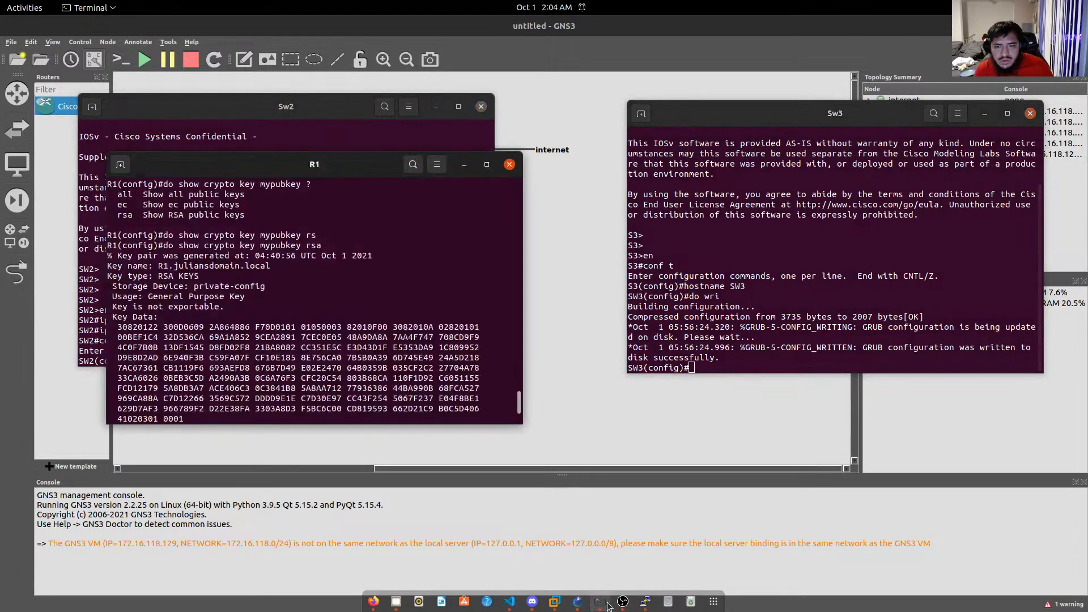
{"action": "left_click", "coordinate": [607, 607]}
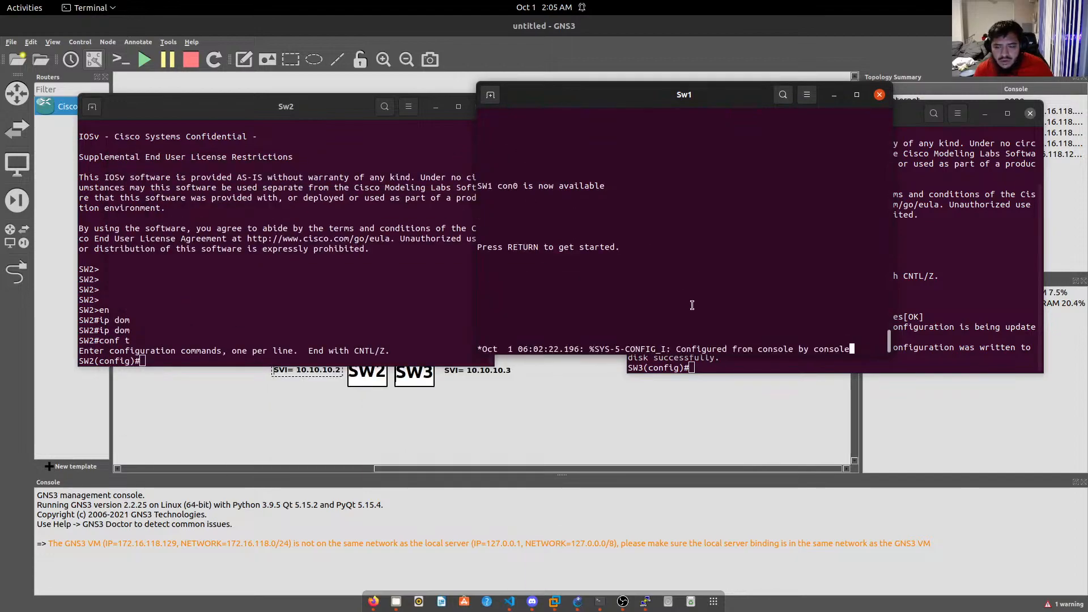
{"action": "key", "text": "Return"}
{"action": "key", "text": "Return"}
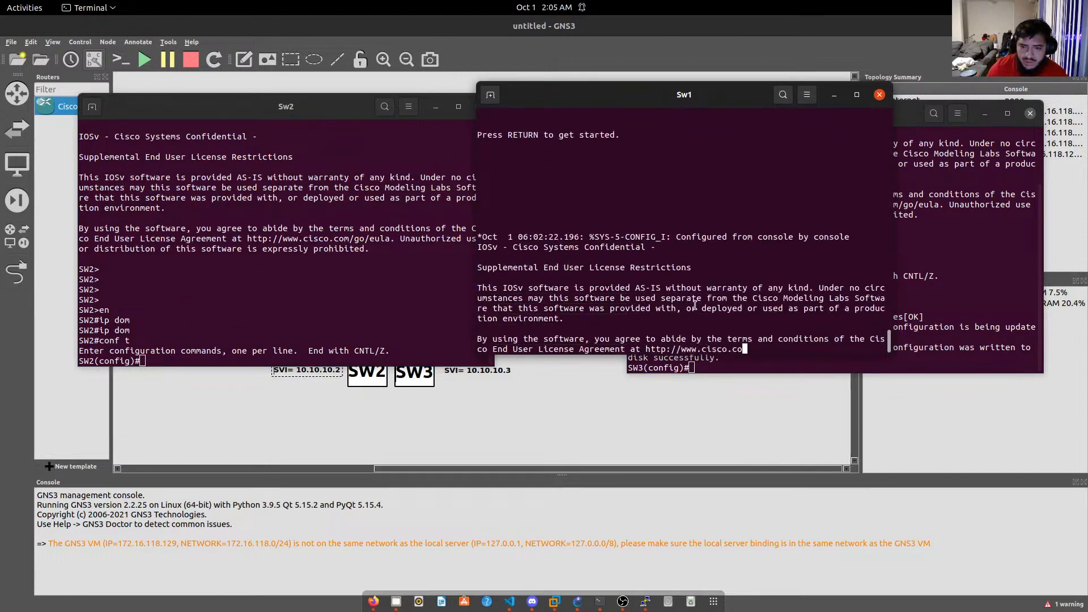
{"action": "type", "text": "en"}
{"action": "key", "text": "Return"}
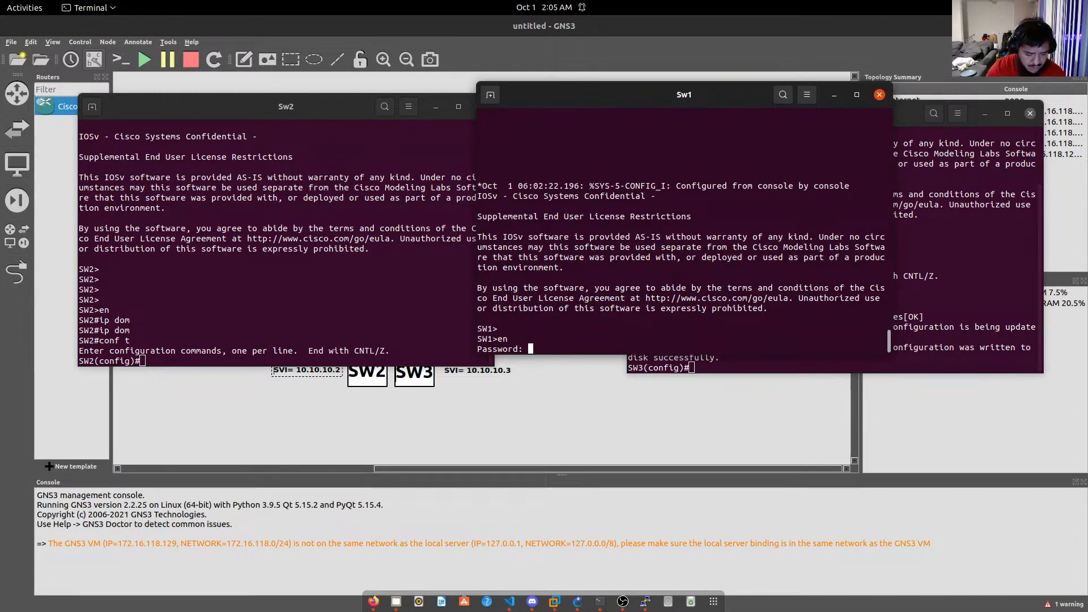
{"action": "key", "text": "Return"}
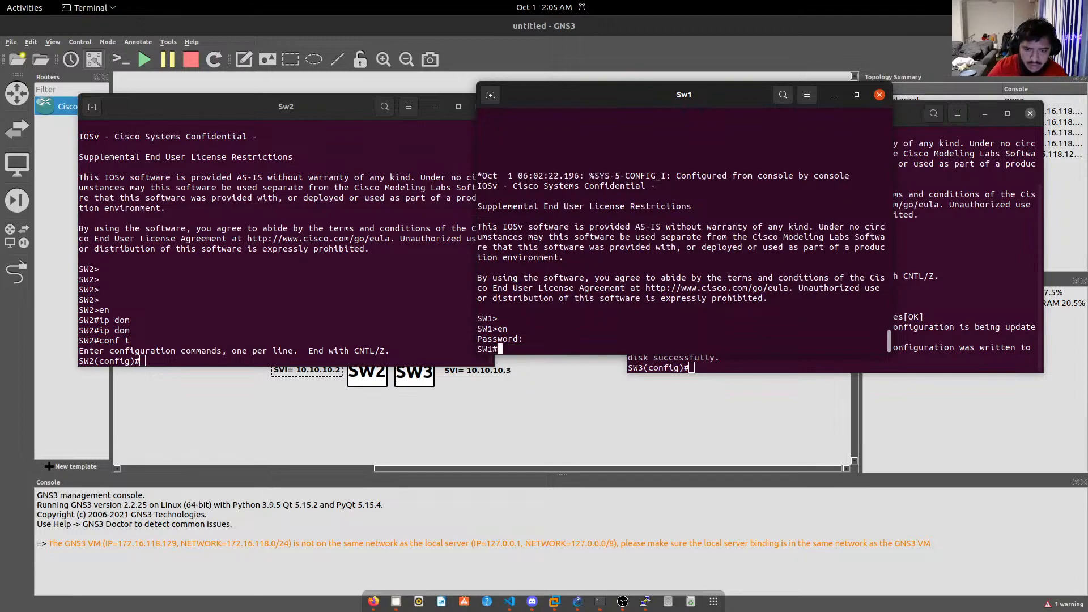
{"action": "type", "text": "show run"}
{"action": "key", "text": "Return"}
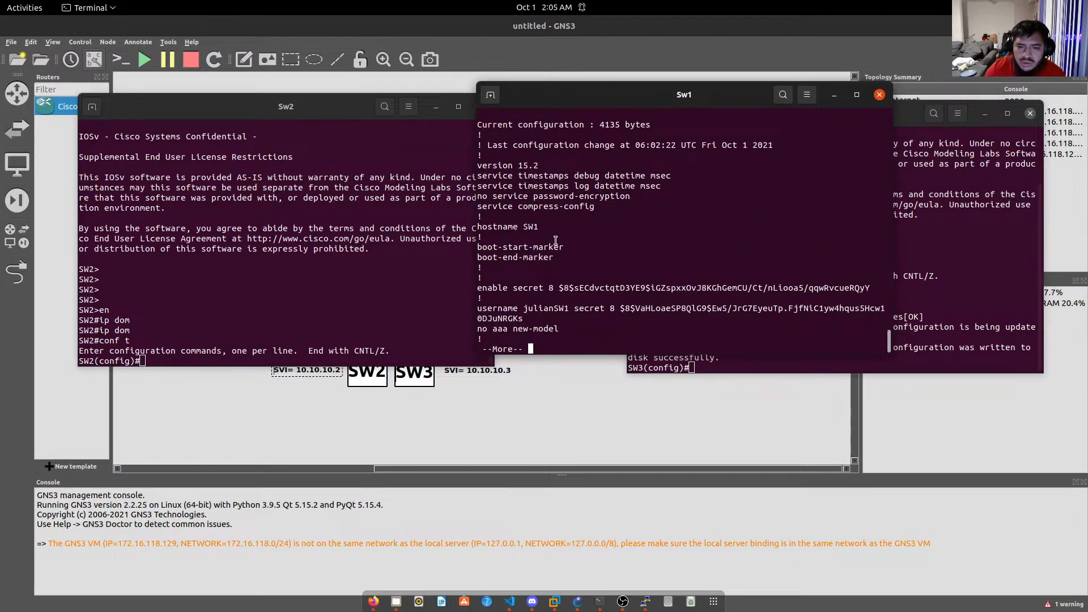
Copy SW1's ip domain-name and ip name-server 33.33.35.1 lines into SW2's configuration.
{"action": "key", "text": "space"}
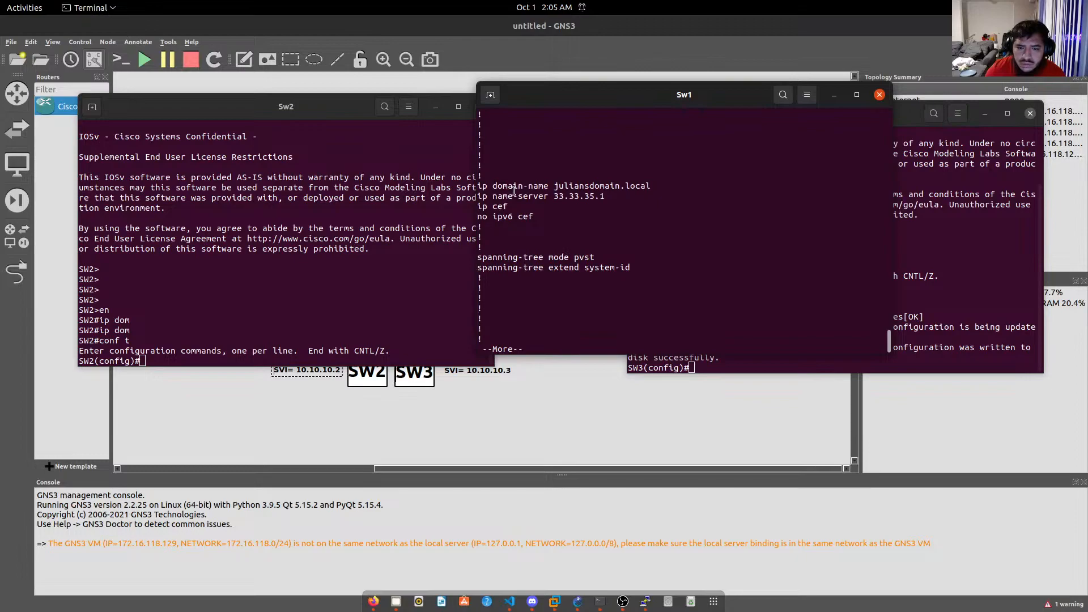
{"action": "left_click_drag", "start_coordinate": [478, 186], "coordinate": [604, 197]}
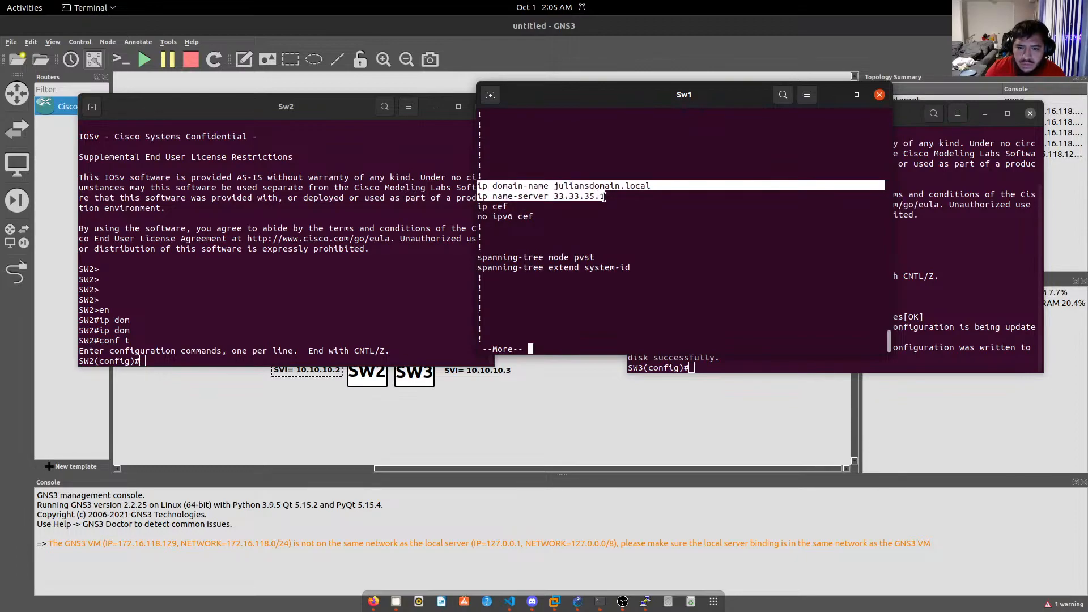
{"action": "right_click", "coordinate": [587, 191]}
{"action": "left_click", "coordinate": [615, 215]}
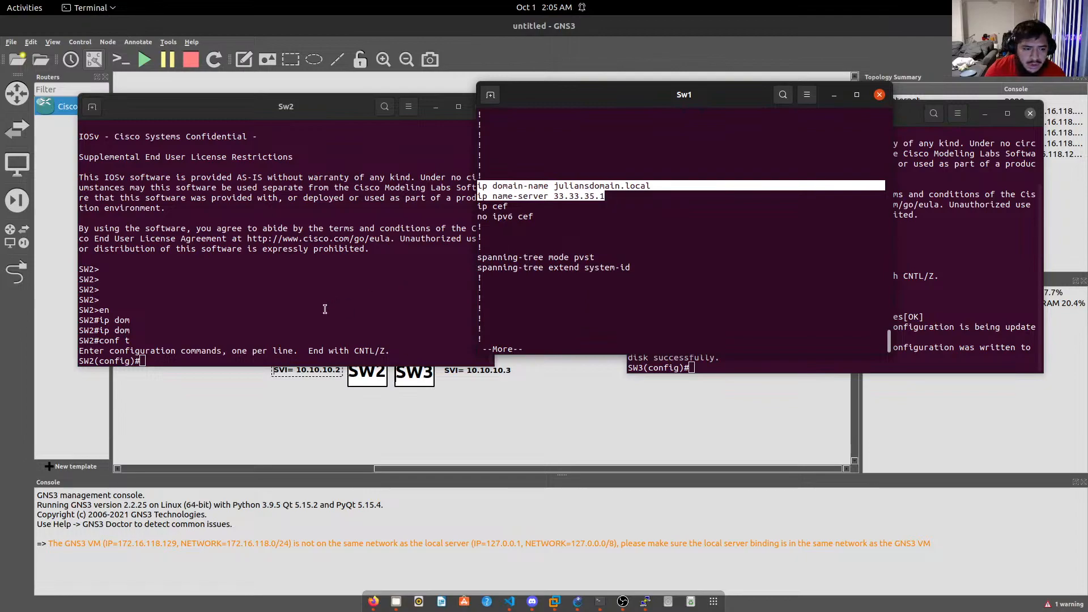
{"action": "right_click", "coordinate": [227, 342]}
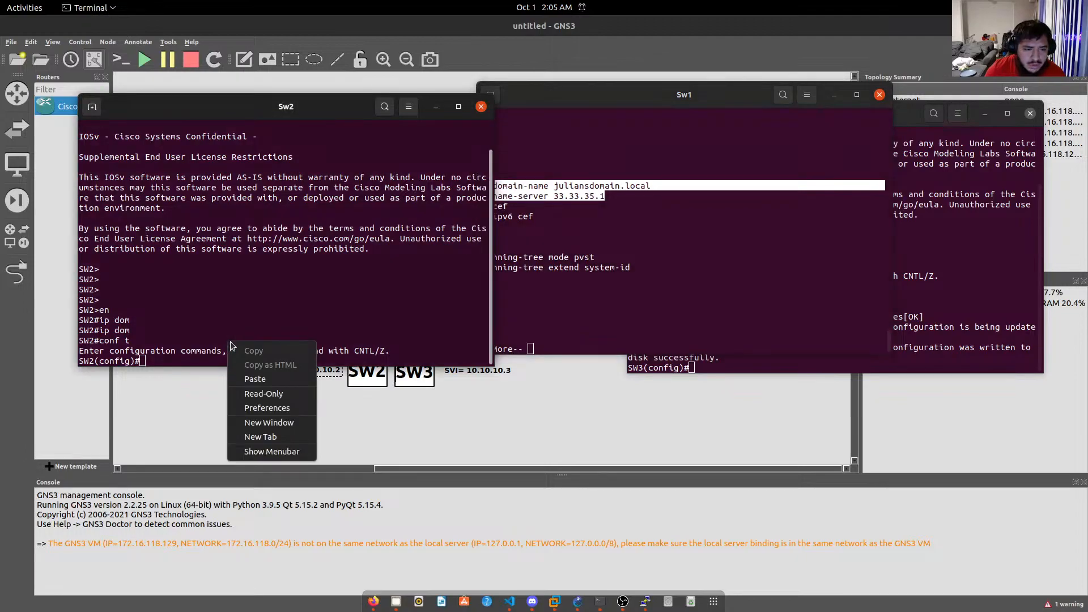
{"action": "left_click", "coordinate": [256, 379]}
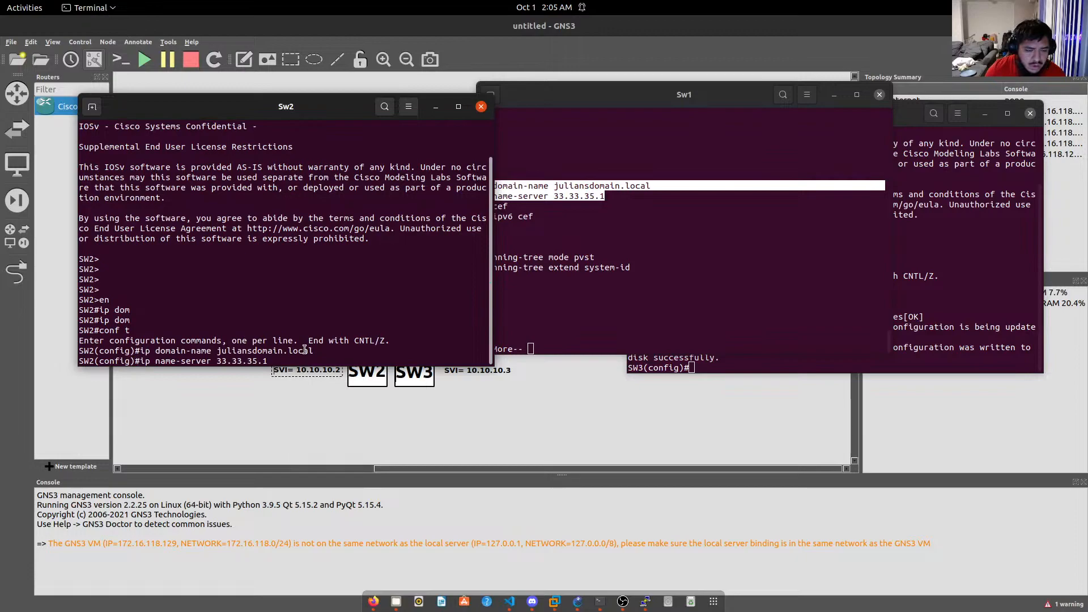
{"action": "key", "text": "Return"}
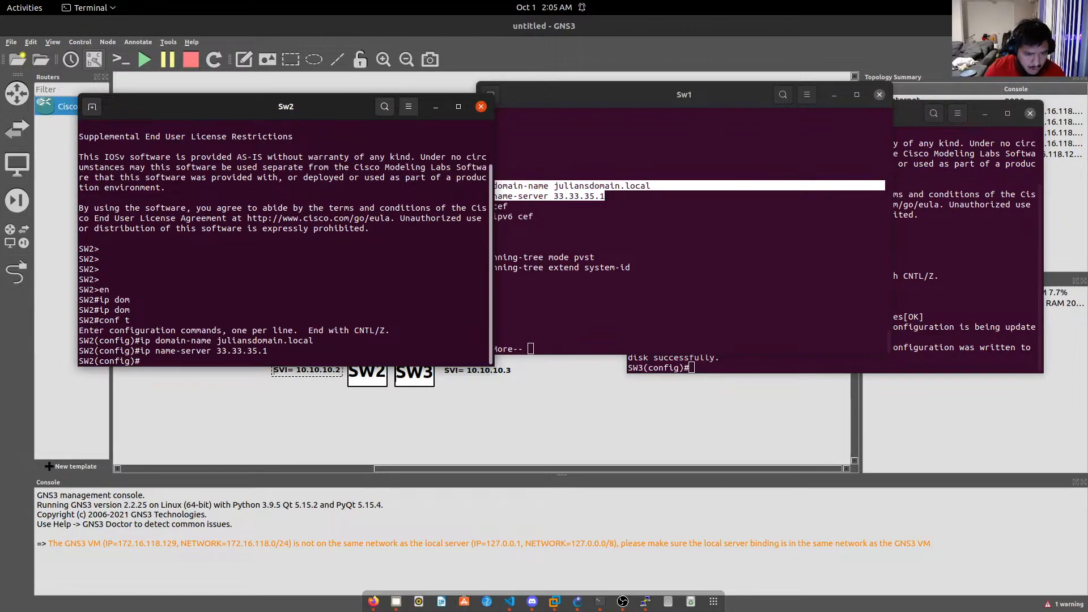
Enable ip domain lookup on SW2 and ping google.com successfully.
{"action": "type", "text": "do ping g"}
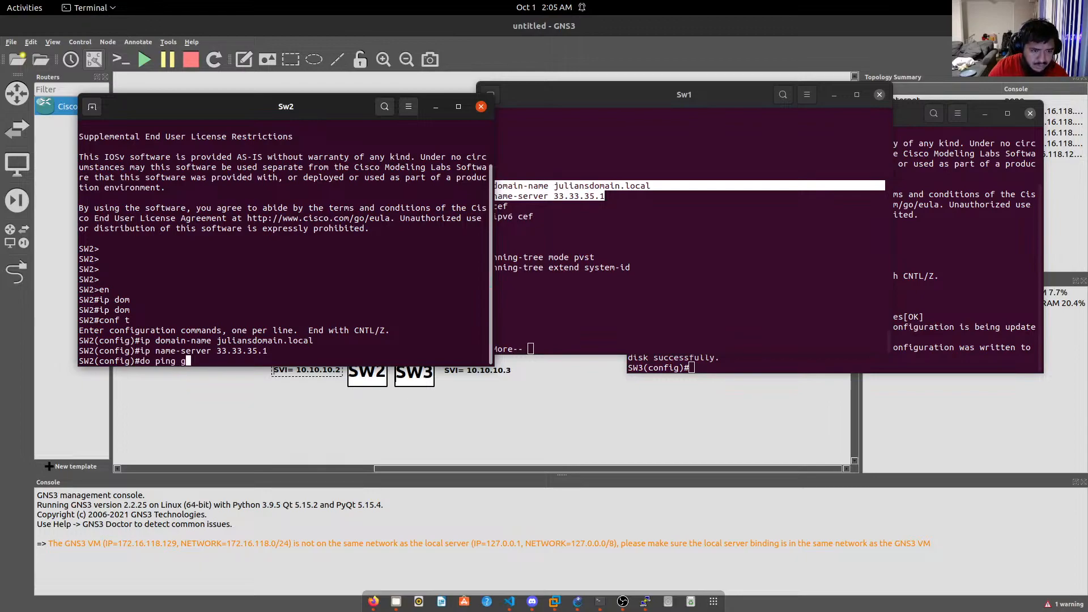
{"action": "type", "text": "oogle.com"}
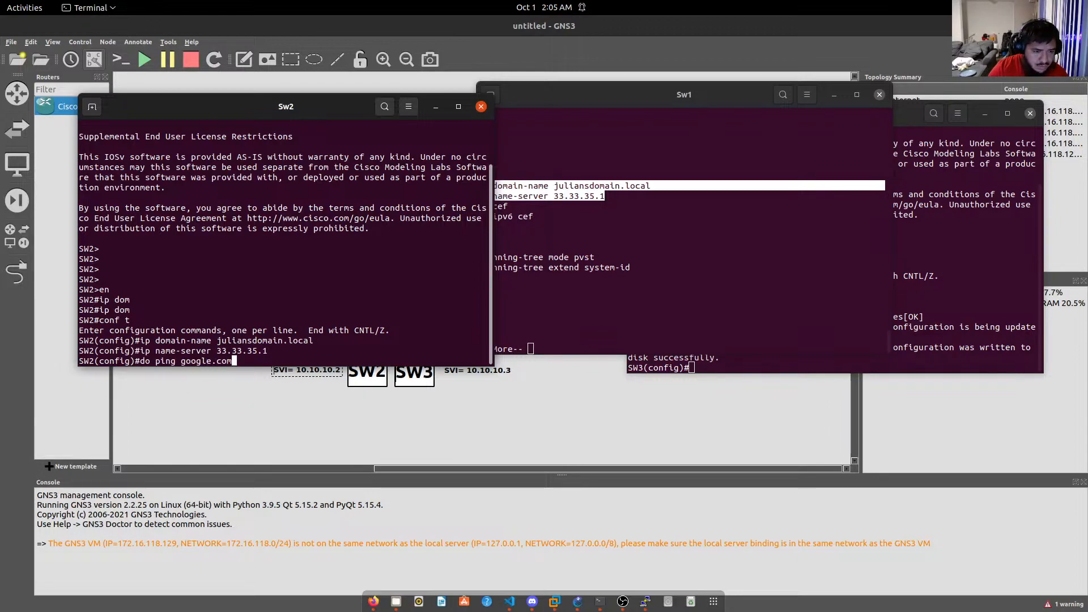
{"action": "key", "text": "Return"}
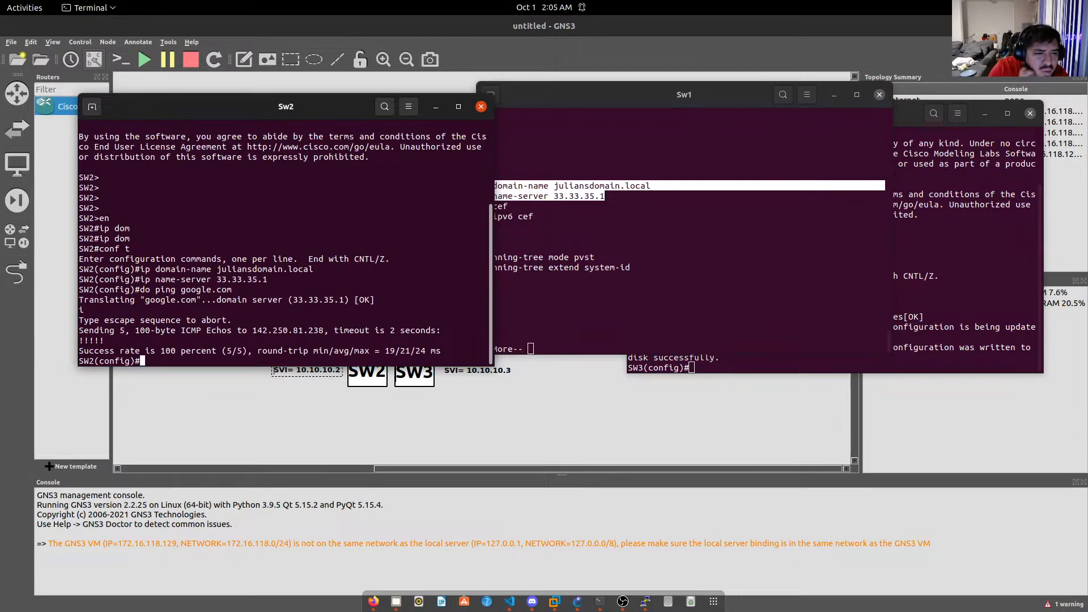
{"action": "type", "text": "ip"}
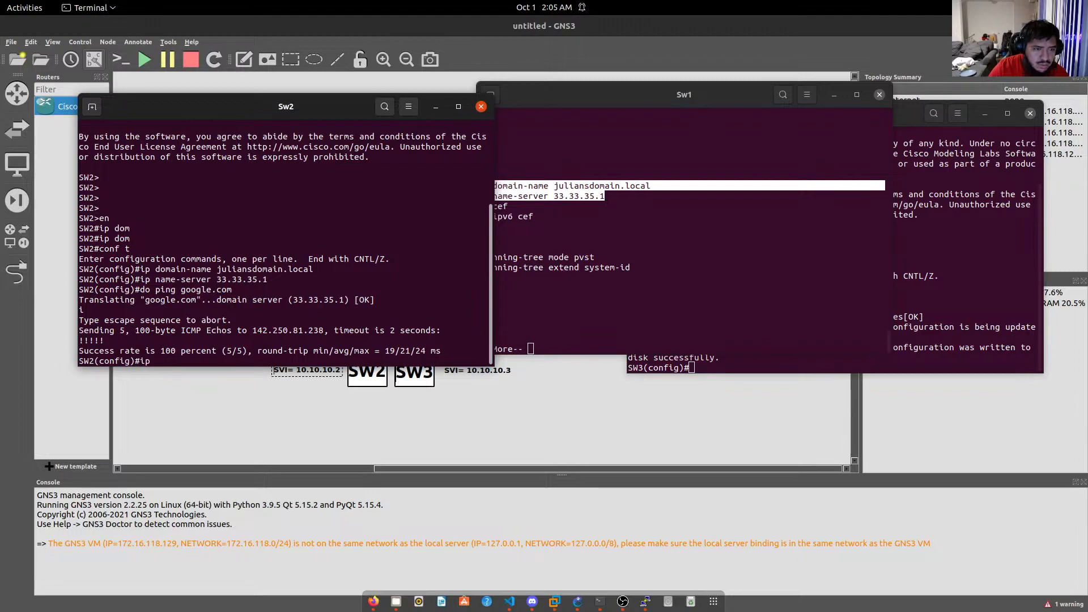
{"action": "type", "text": " om"}
{"action": "key", "text": "Tab"}
{"action": "key", "text": "BackSpace"}
{"action": "key", "text": "BackSpace"}
{"action": "type", "text": "domain lo"}
{"action": "key", "text": "Tab"}
{"action": "type", "text": "loo"}
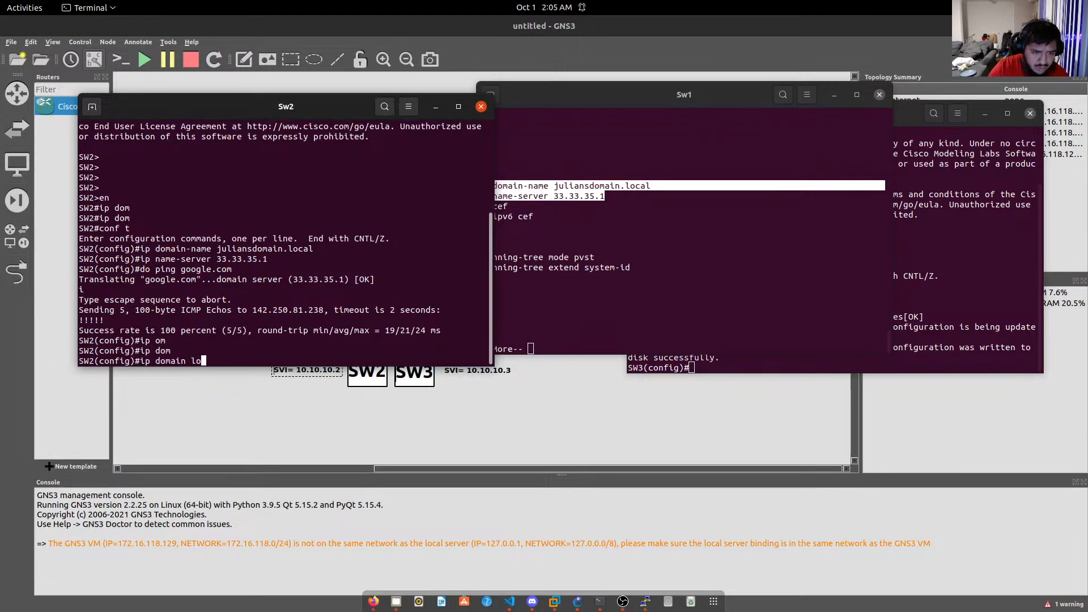
{"action": "key", "text": "Tab"}
{"action": "key", "text": "Return"}
{"action": "type", "text": "do ping google.com"}
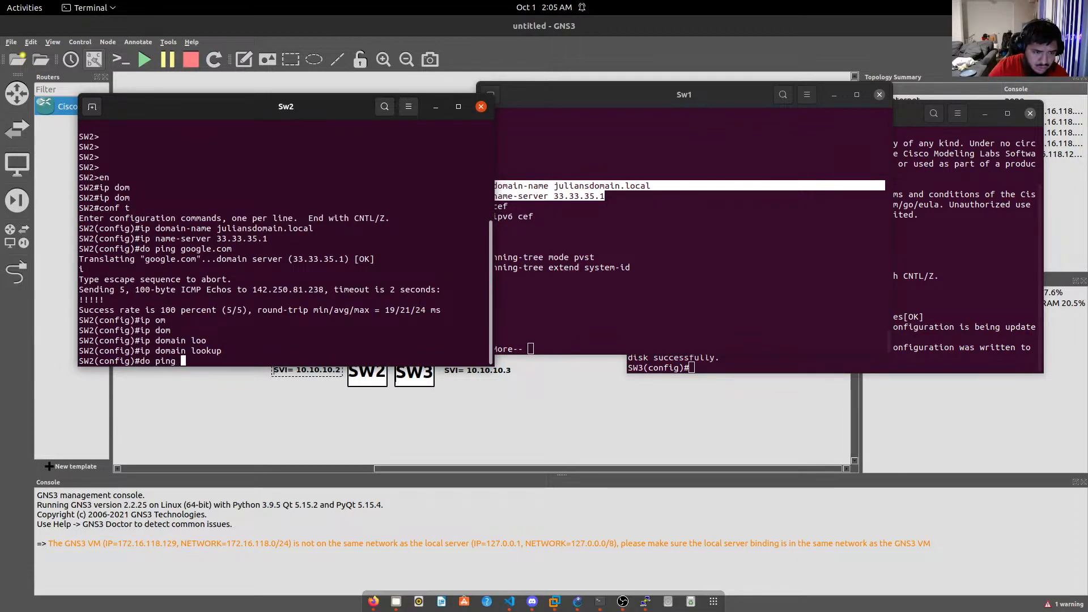
{"action": "key", "text": "Return"}
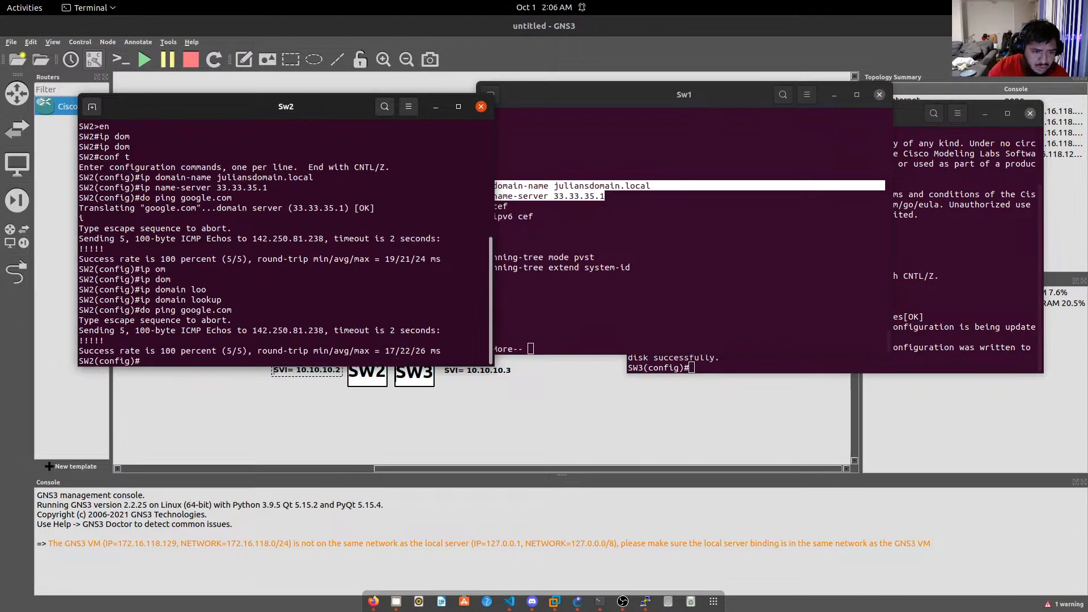
{"action": "left_click", "coordinate": [541, 292]}
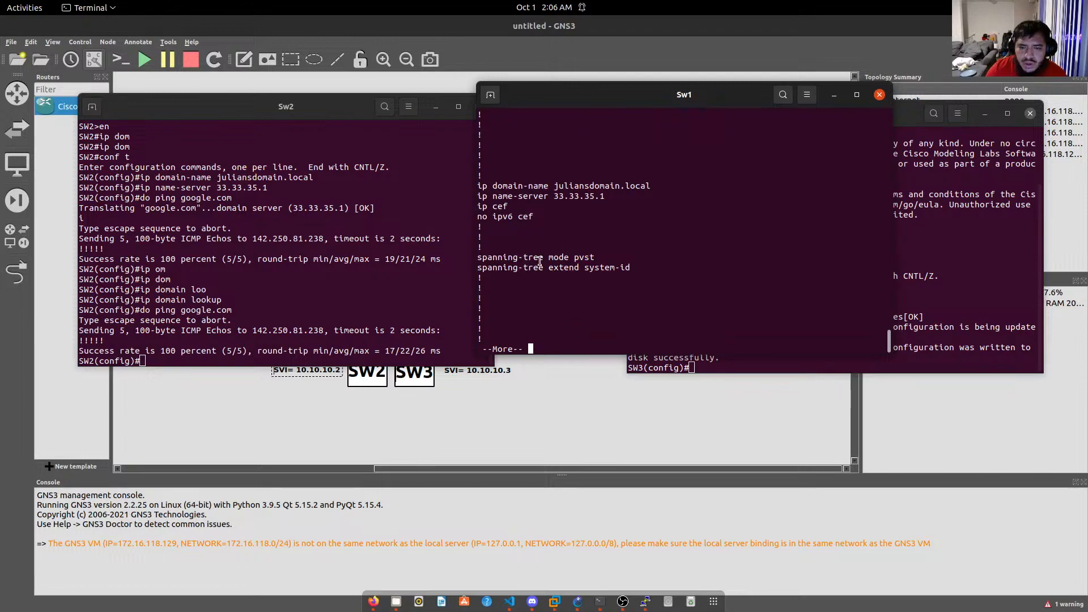
Scroll back through SW1's output, hide the SW1 and SW3 consoles, and move SW2's console aside.
{"action": "scroll", "coordinate": [539, 261], "scroll_direction": "up", "scroll_amount": 5}
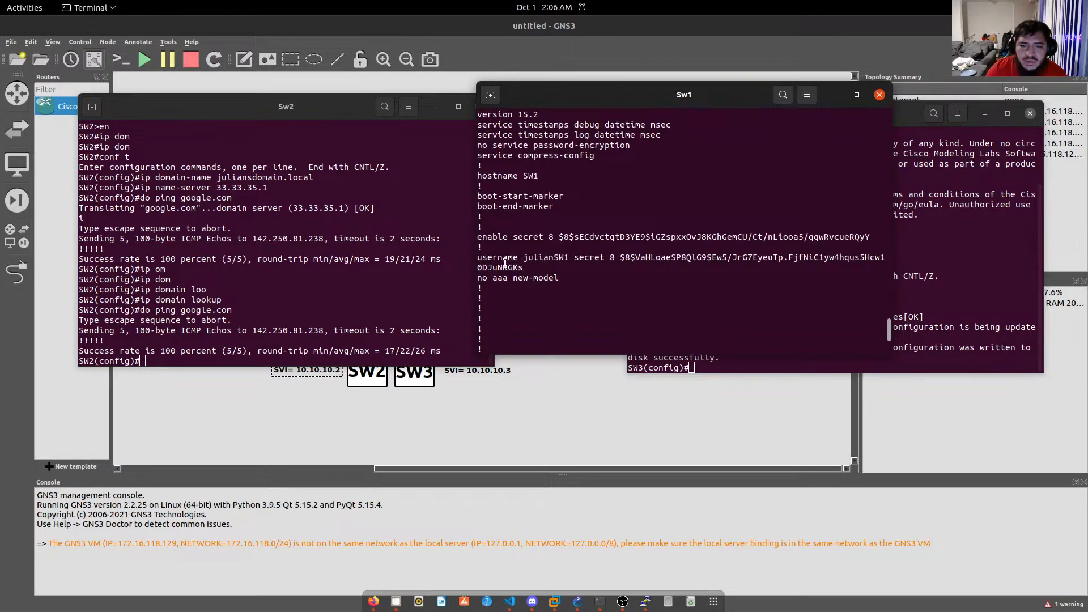
{"action": "scroll", "coordinate": [539, 268], "scroll_direction": "up", "scroll_amount": 6}
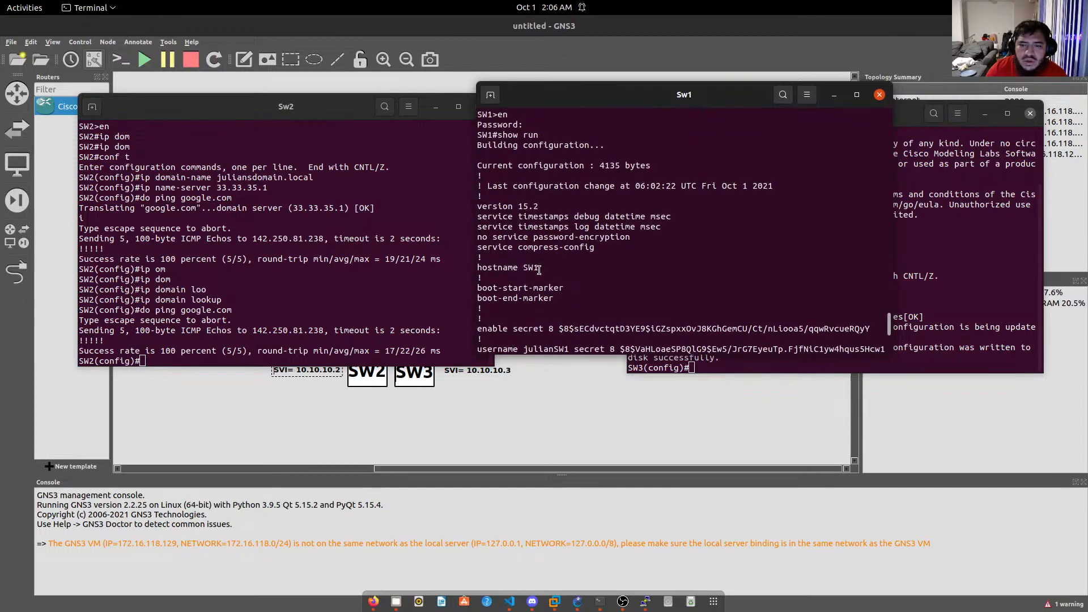
{"action": "scroll", "coordinate": [538, 269], "scroll_direction": "up", "scroll_amount": 2}
{"action": "scroll", "coordinate": [539, 270], "scroll_direction": "down", "scroll_amount": 4}
{"action": "scroll", "coordinate": [539, 269], "scroll_direction": "up", "scroll_amount": 1}
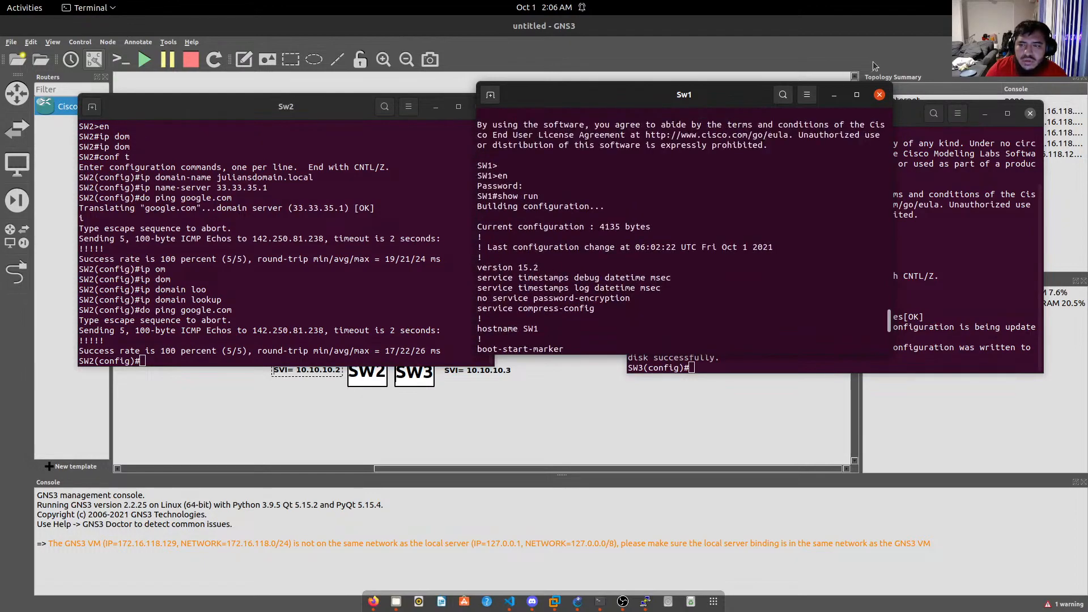
{"action": "left_click", "coordinate": [833, 95]}
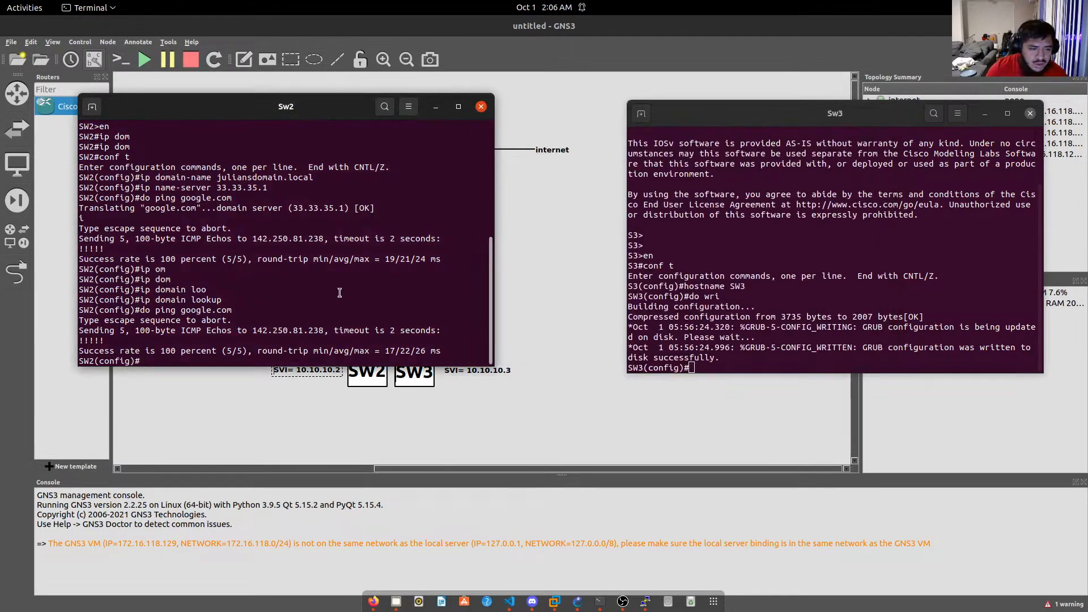
{"action": "left_click", "coordinate": [985, 114]}
{"action": "left_click_drag", "start_coordinate": [347, 112], "coordinate": [885, 108]}
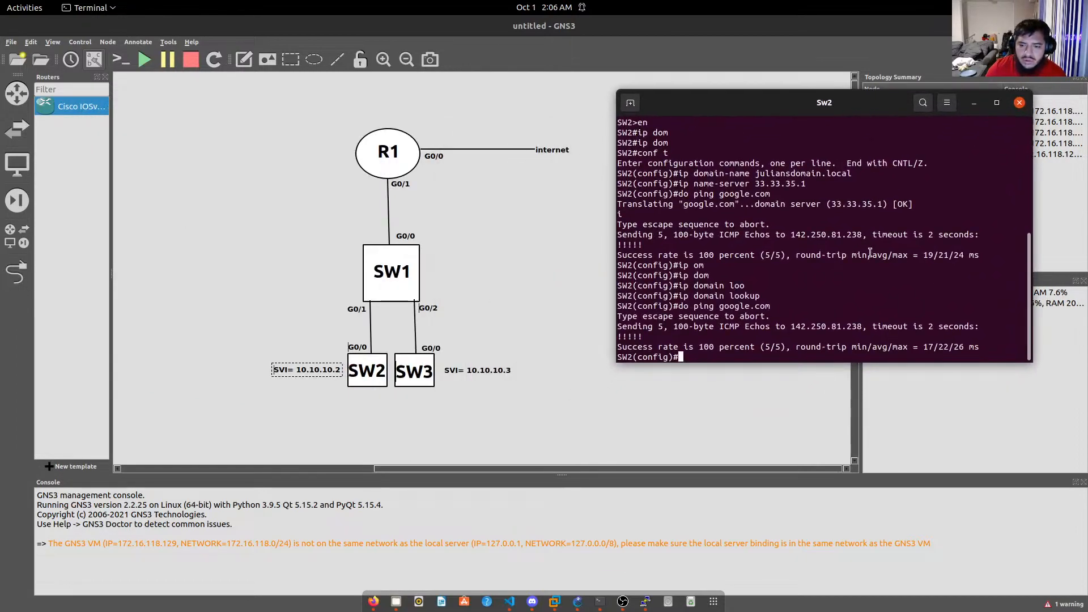
Set SW2 to SSH version 2 with 'ip ssh version 2'.
{"action": "type", "text": "en"}
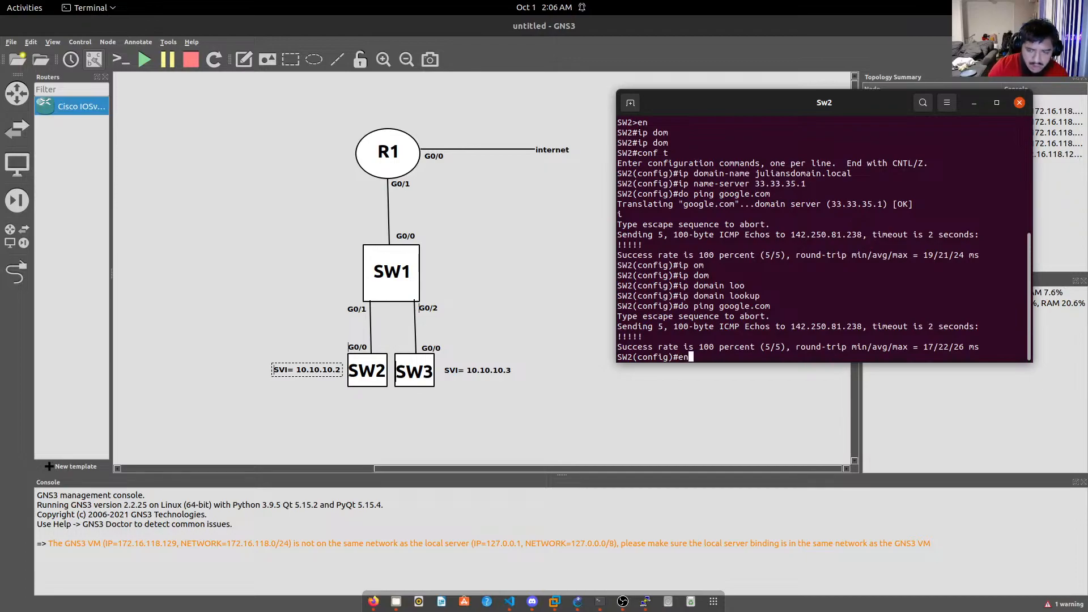
{"action": "key", "text": "Return"}
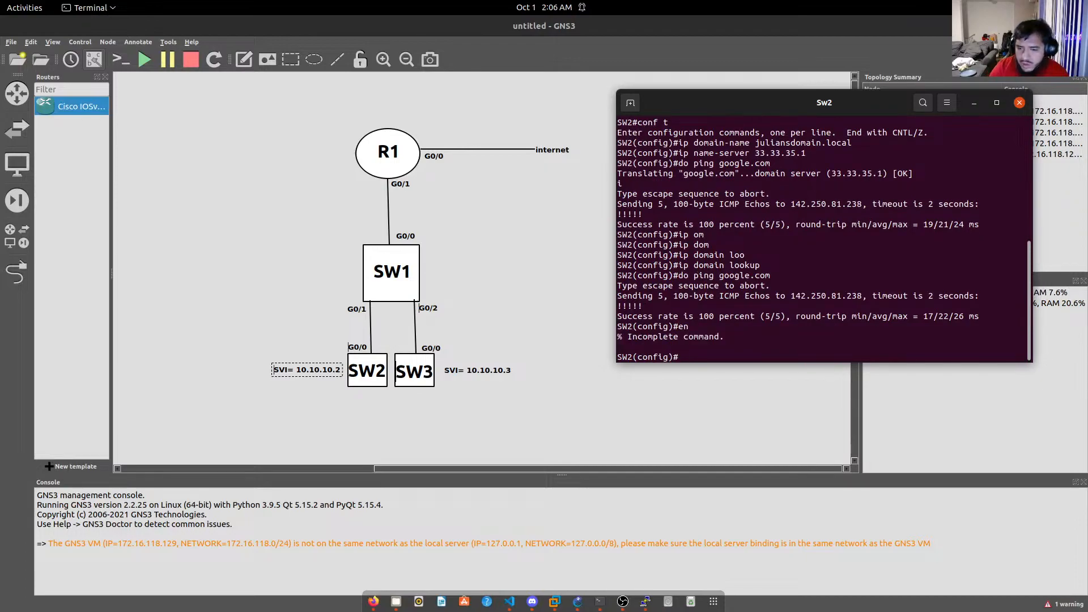
{"action": "type", "text": "ip ss"}
{"action": "key", "text": "Tab"}
{"action": "type", "text": "ver"}
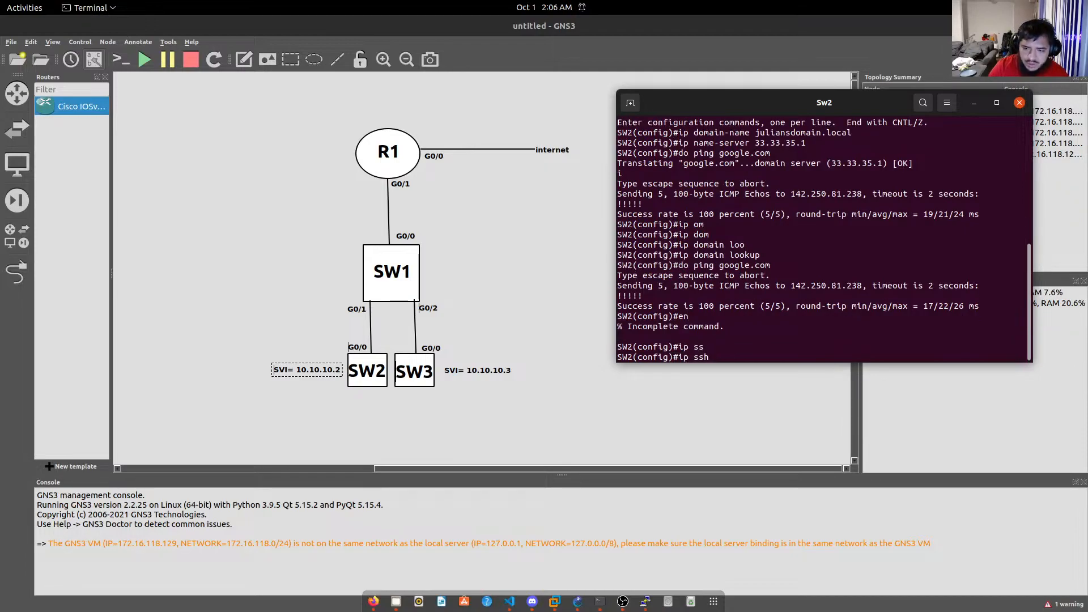
{"action": "type", "text": "s"}
{"action": "key", "text": "Tab"}
{"action": "type", "text": "2"}
{"action": "key", "text": "Return"}
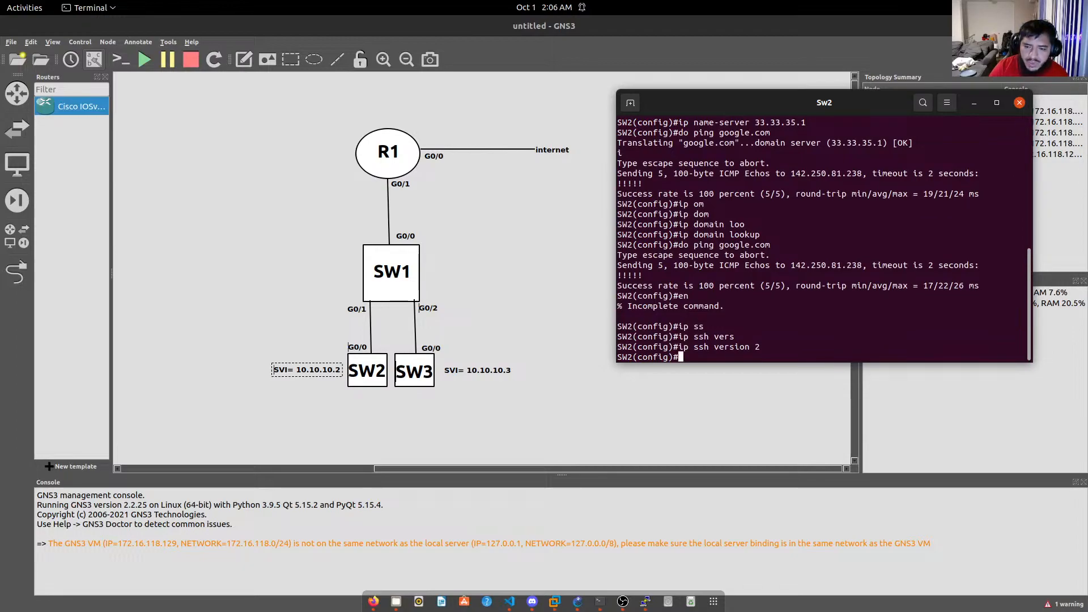
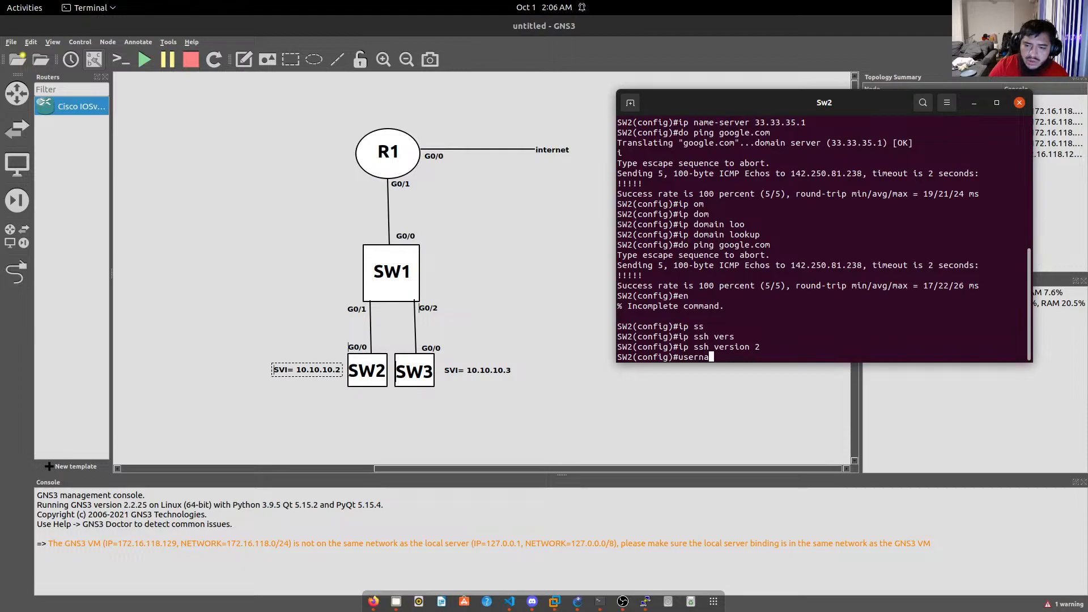
Create a local SW2 username with algorithm-type sha256 and a secret password.
{"action": "key", "text": "Tab"}
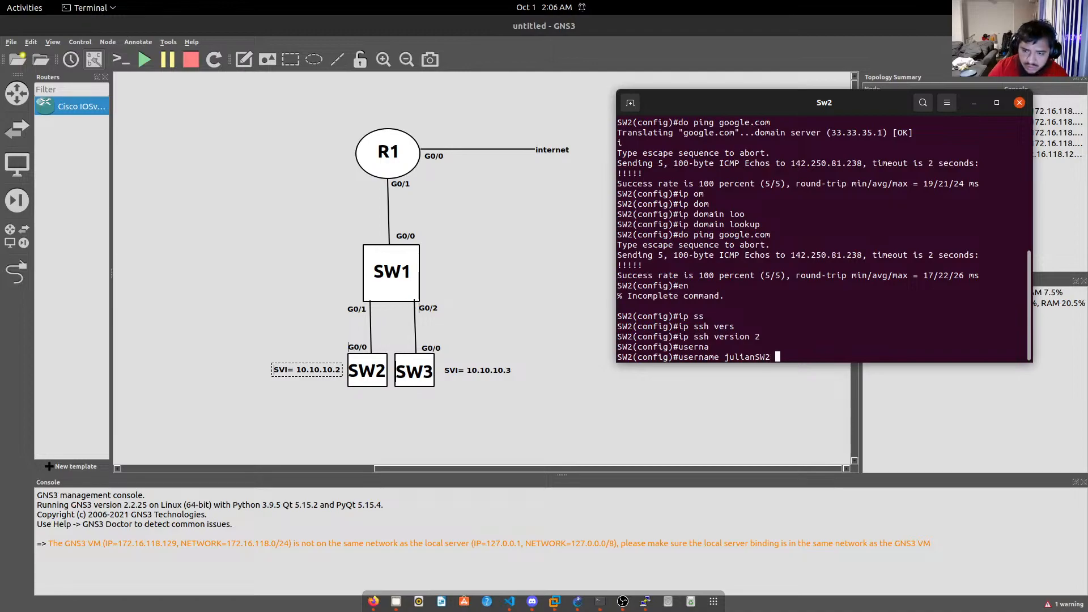
{"action": "key", "text": "Tab"}
{"action": "key", "text": "Tab"}
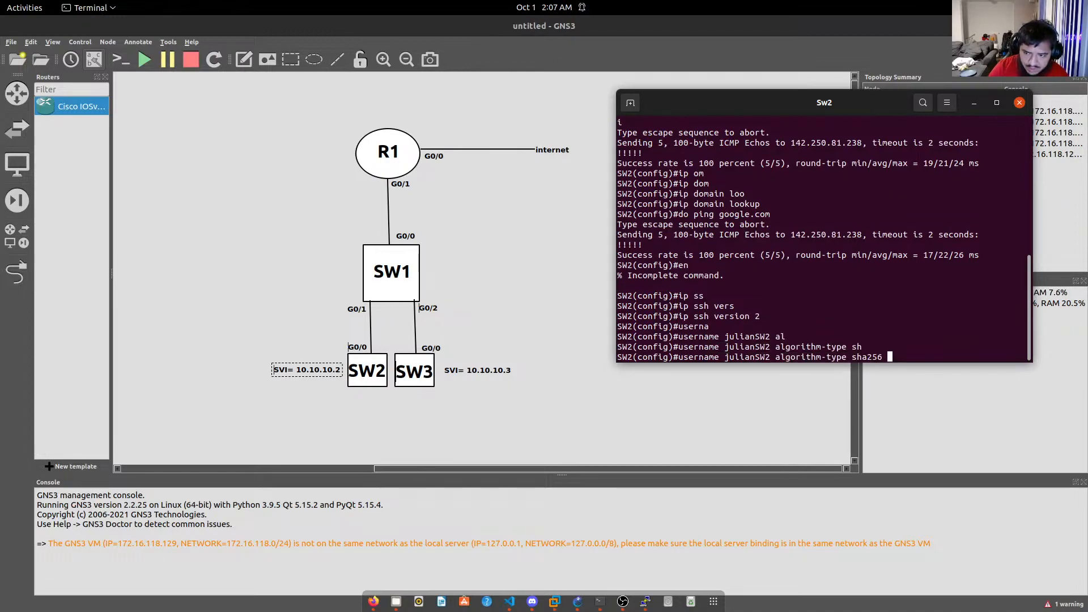
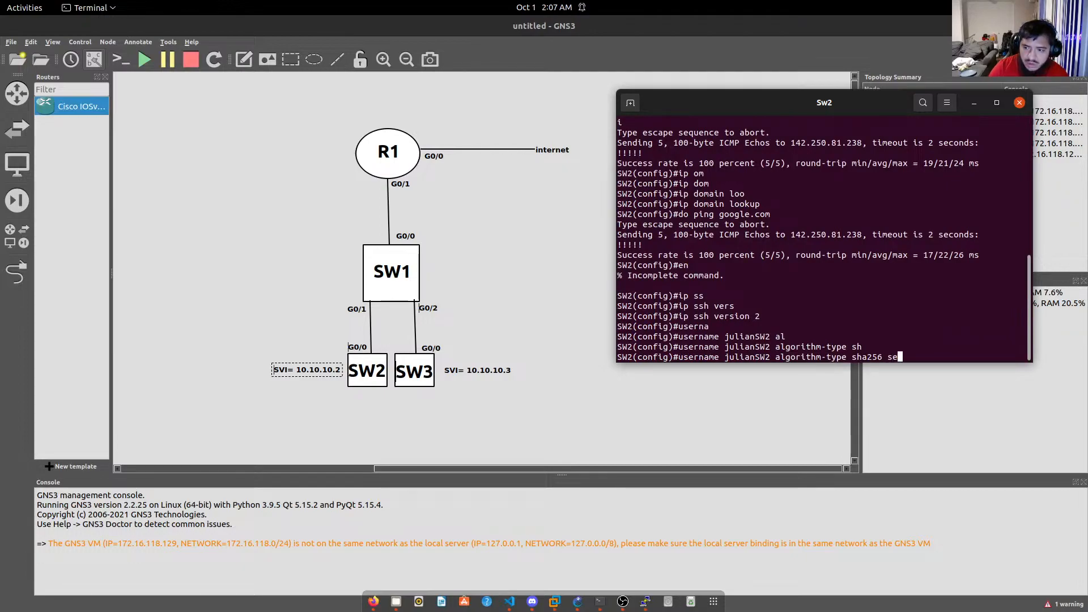
{"action": "key", "text": "Tab"}
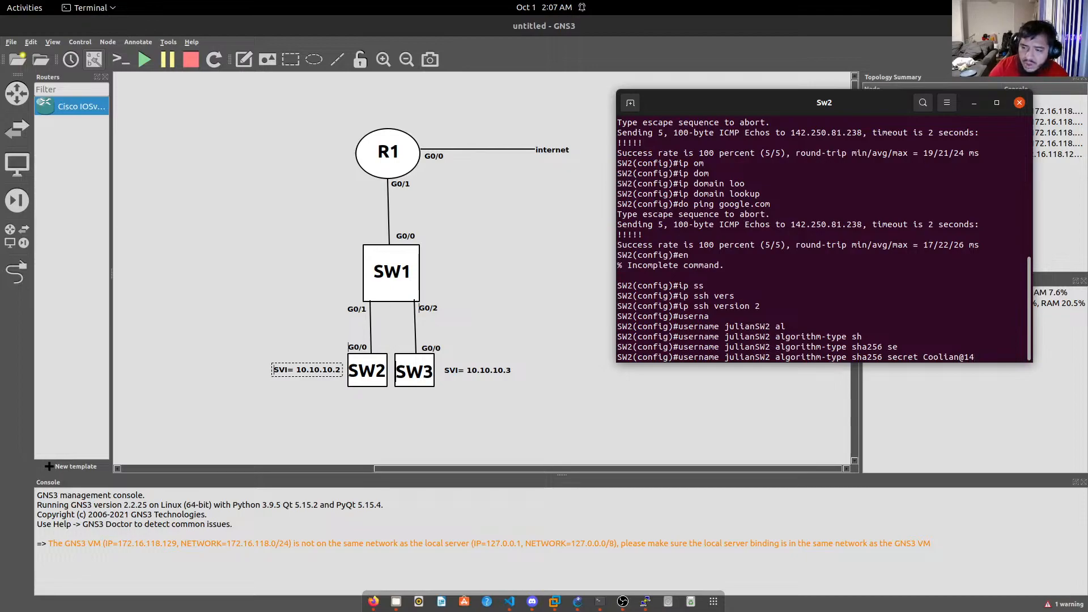
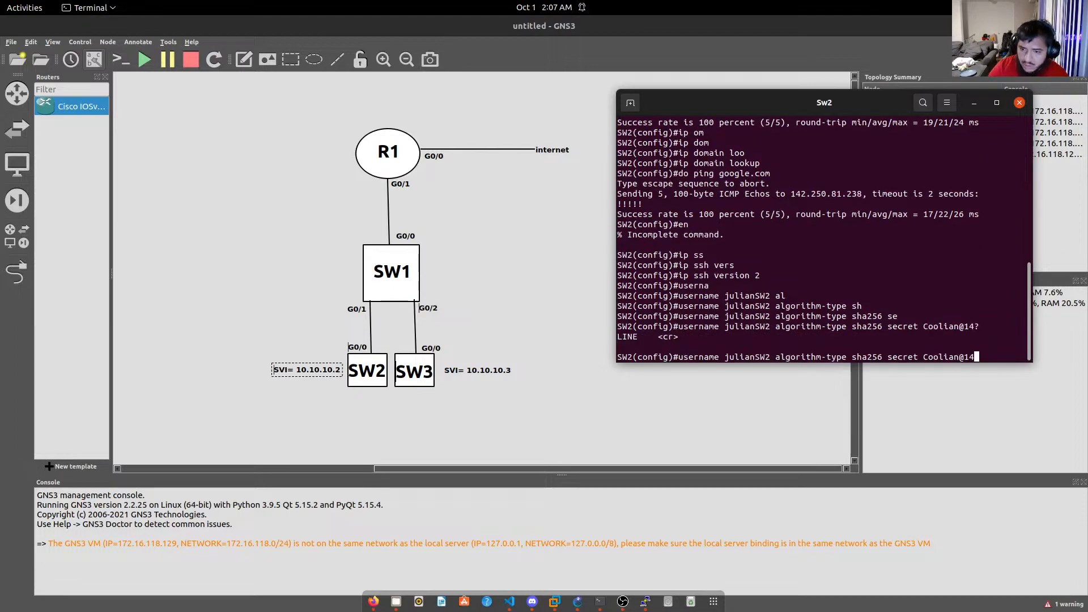
{"action": "key", "text": "Return"}
Set SW2's enable secret using algorithm-type sha256 with the chosen password.
{"action": "type", "text": "en"}
{"action": "key", "text": "Tab"}
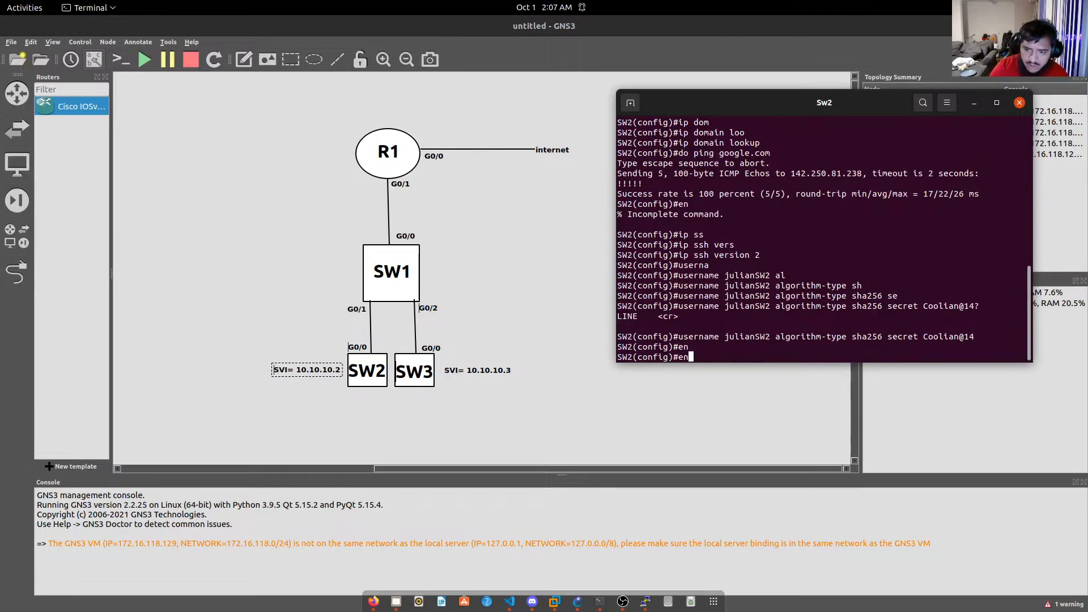
{"action": "type", "text": "a"}
{"action": "key", "text": "Tab"}
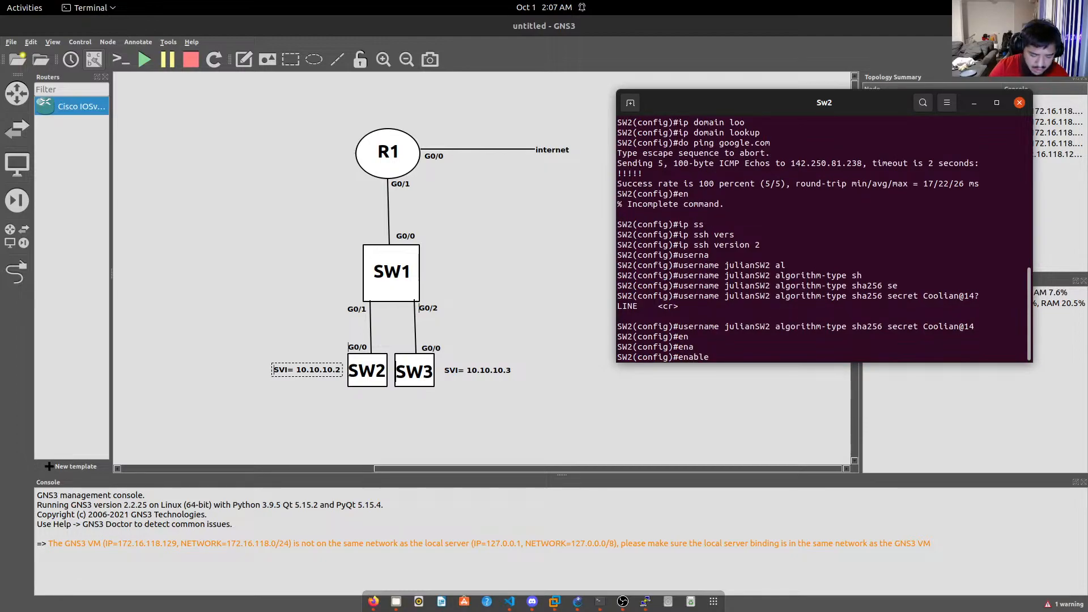
{"action": "type", "text": "al"}
{"action": "key", "text": "Tab"}
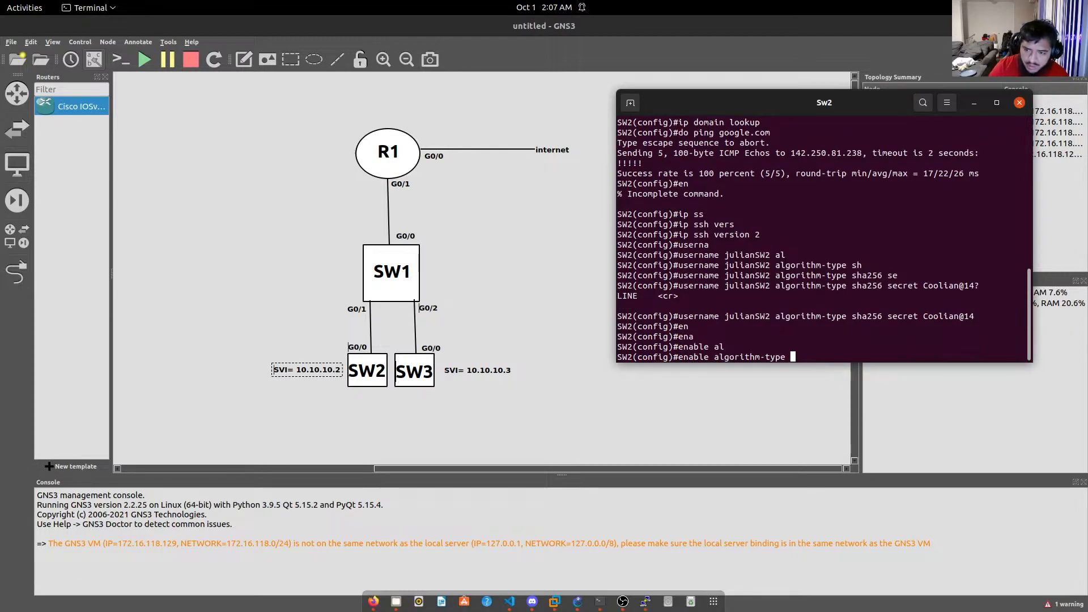
{"action": "type", "text": "sh"}
{"action": "key", "text": "Tab"}
{"action": "type", "text": "en"}
{"action": "key", "text": "BackSpace"}
{"action": "type", "text": "se"}
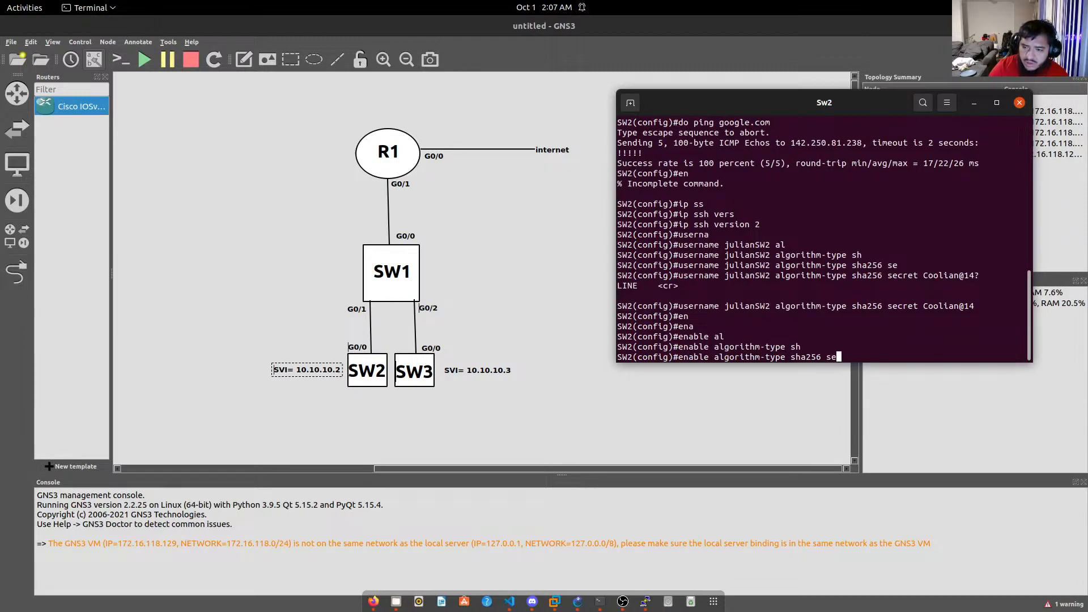
{"action": "type", "text": "c"}
{"action": "key", "text": "Tab"}
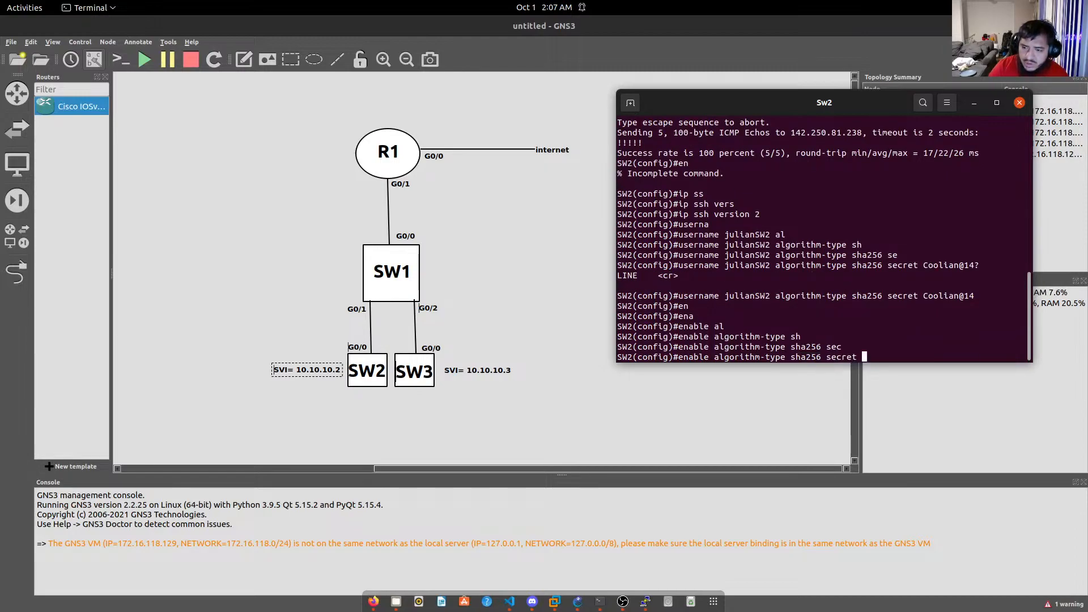
{"action": "type", "text": "Coolian@14"}
{"action": "key", "text": "Return"}
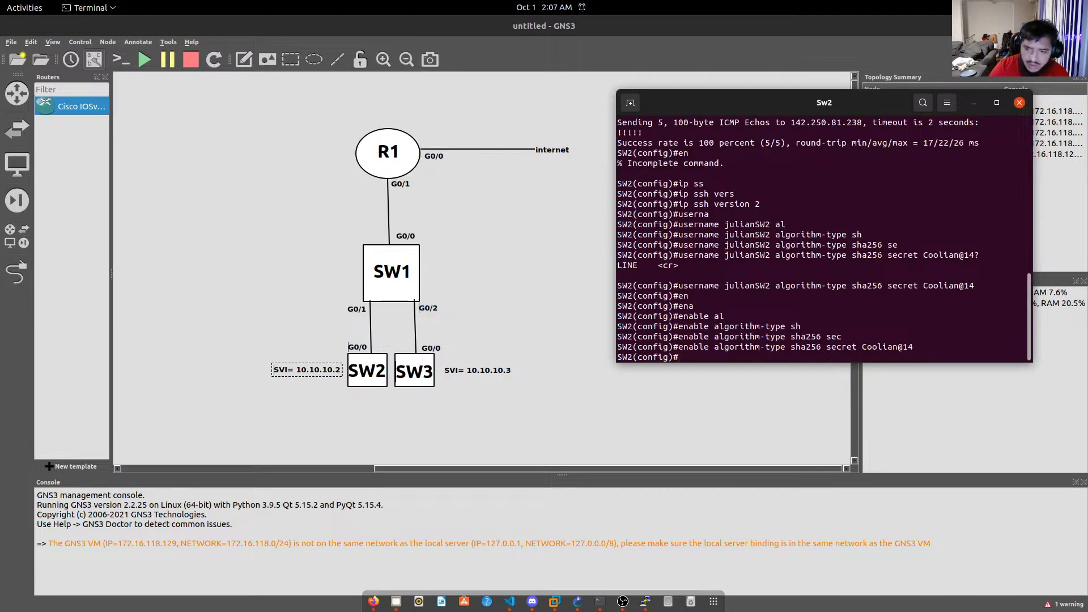
Start typing 'access-list 1 permit' on SW2, then bring SW1's console back up.
{"action": "type", "text": "acc"}
{"action": "key", "text": "Tab"}
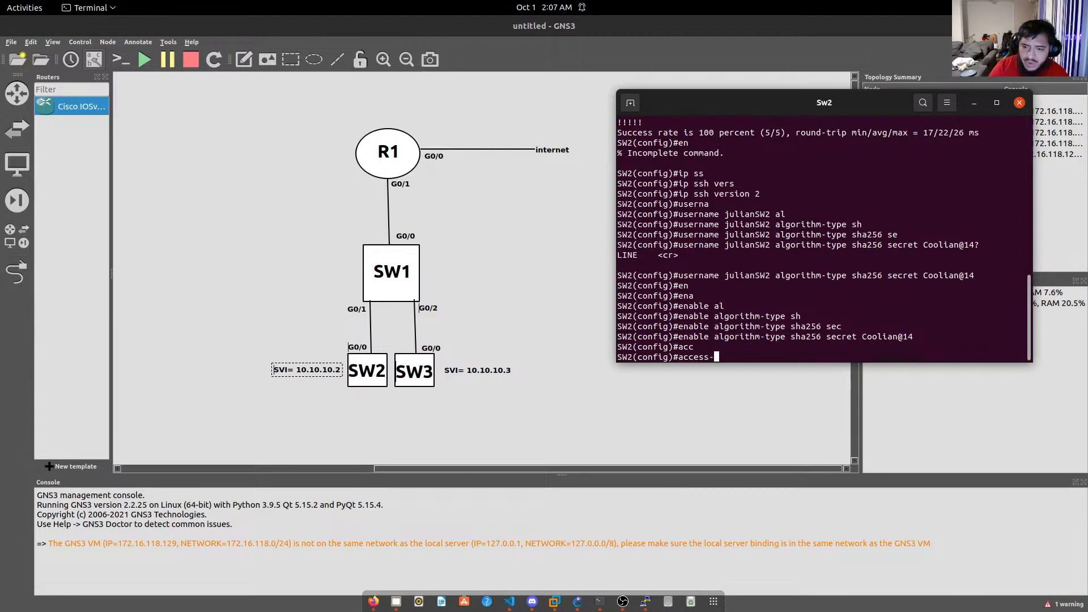
{"action": "type", "text": "1 perm"}
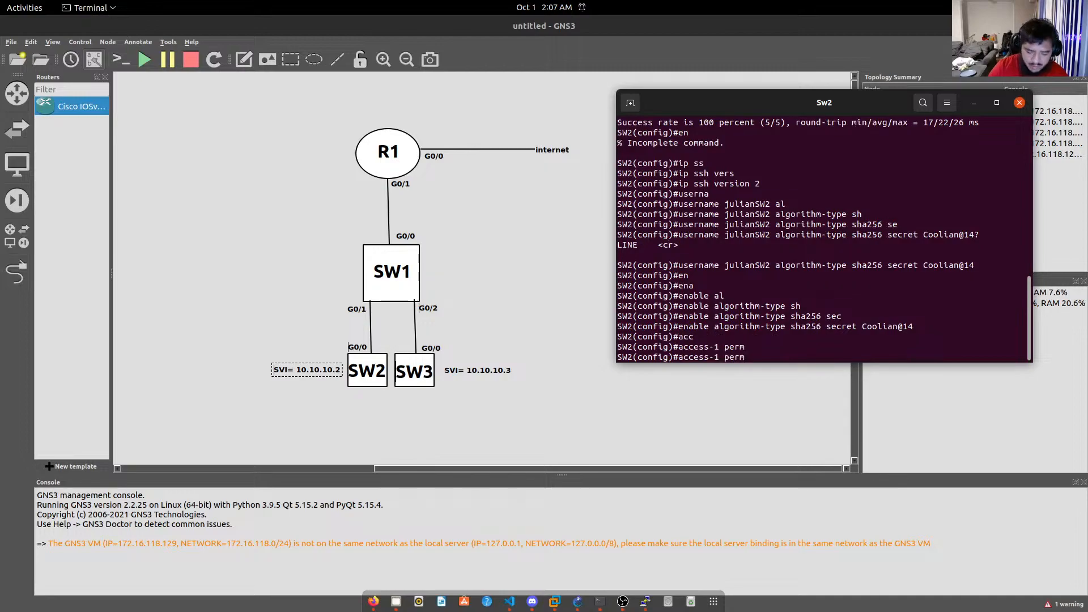
{"action": "type", "text": "i"}
{"action": "key", "text": "Tab"}
{"action": "key", "text": "BackSpace"}
{"action": "key", "text": "BackSpace"}
{"action": "key", "text": "BackSpace"}
{"action": "key", "text": "BackSpace"}
{"action": "key", "text": "BackSpace"}
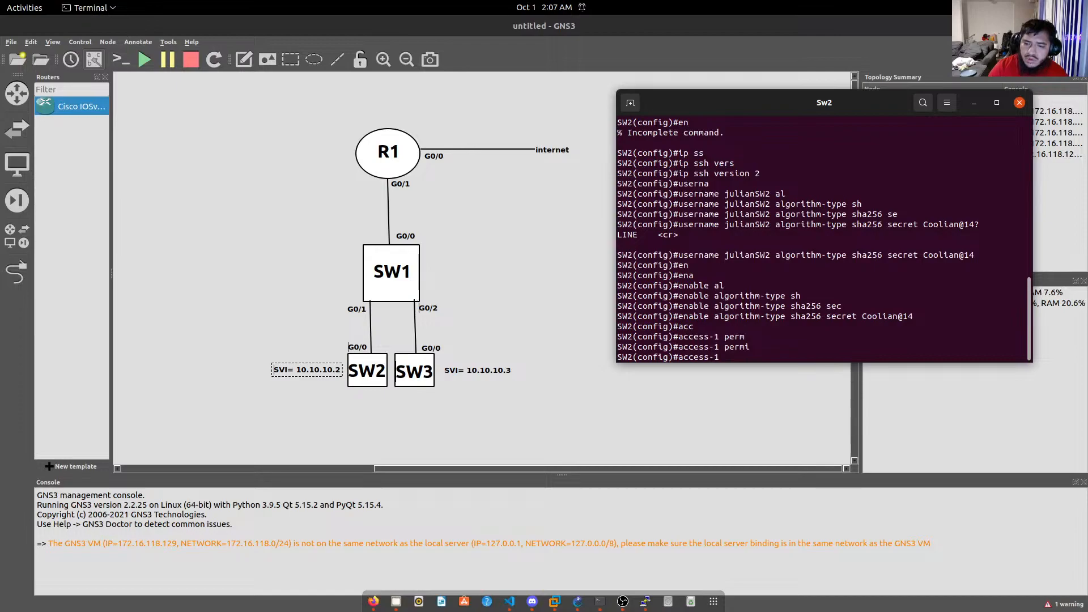
{"action": "key", "text": "BackSpace"}
{"action": "key", "text": "BackSpace"}
{"action": "type", "text": "lis"}
{"action": "key", "text": "Tab"}
{"action": "type", "text": "p"}
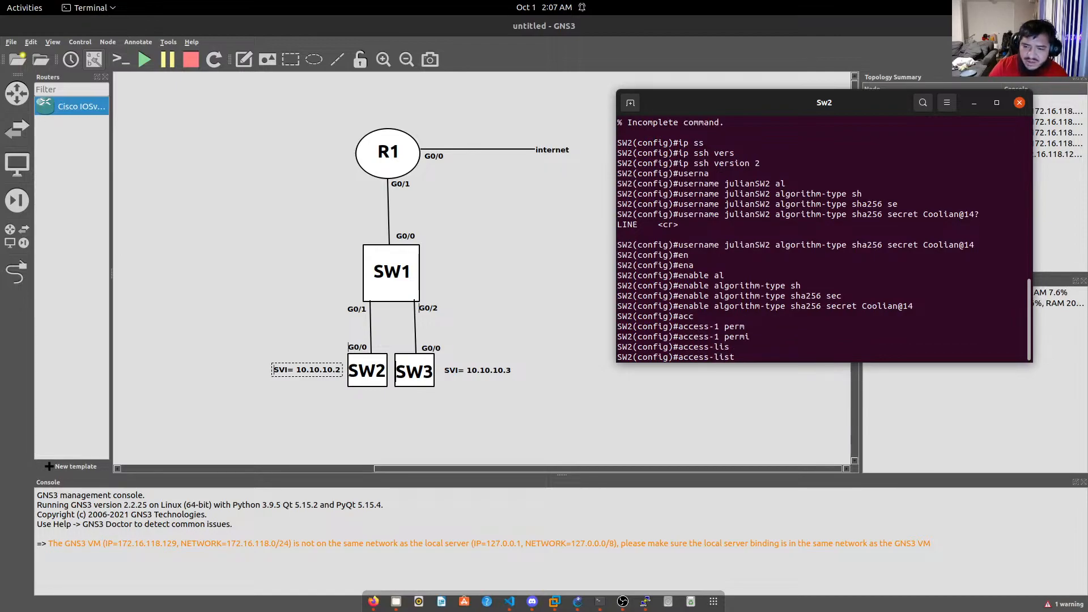
{"action": "key", "text": "BackSpace"}
{"action": "type", "text": "1 per"}
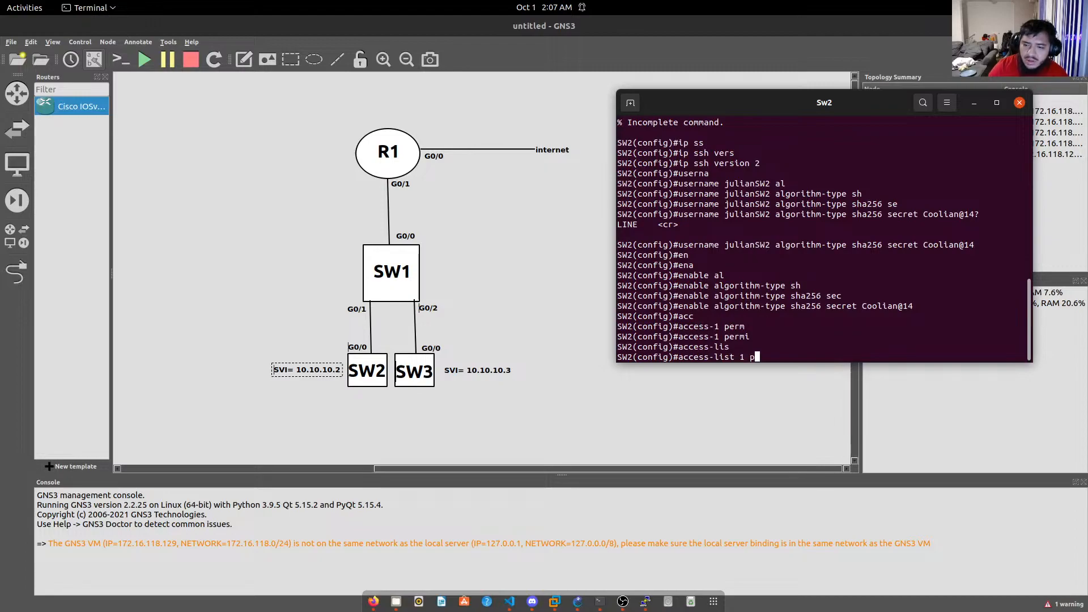
{"action": "key", "text": "Tab"}
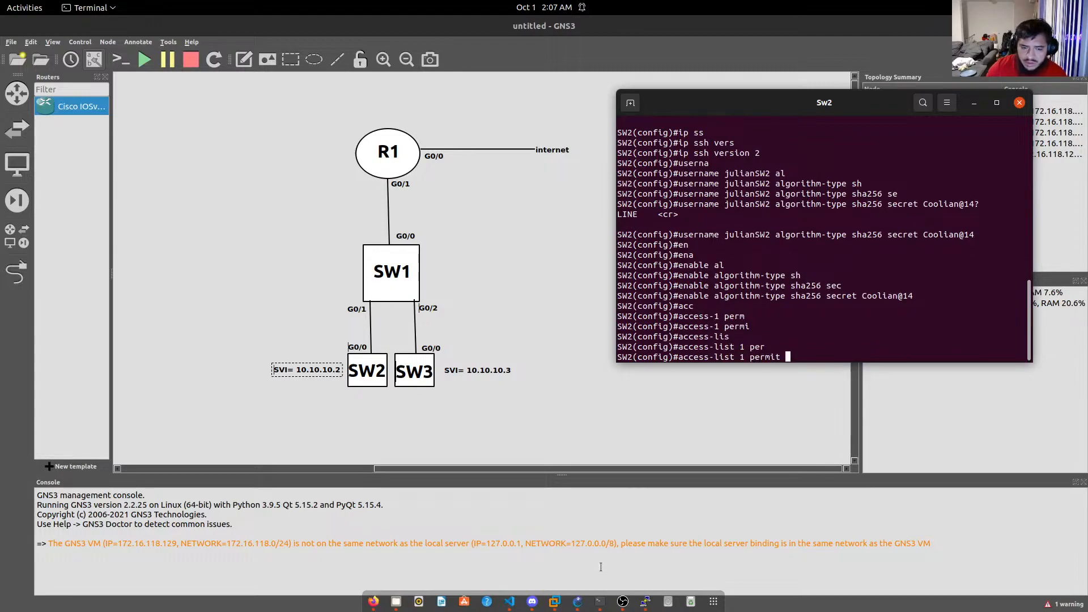
{"action": "left_click", "coordinate": [600, 603]}
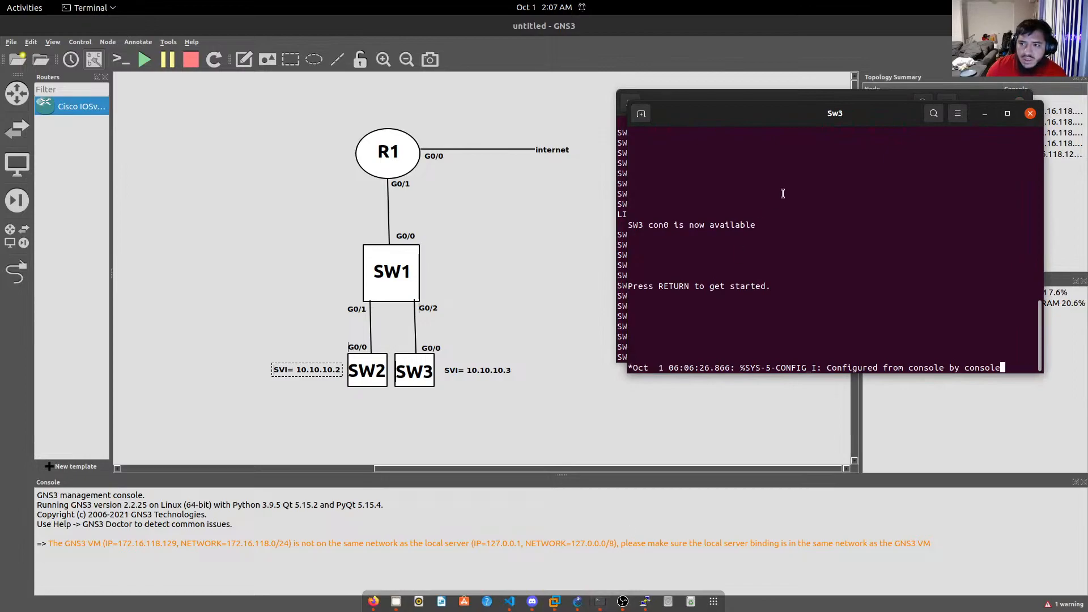
{"action": "left_click", "coordinate": [598, 603]}
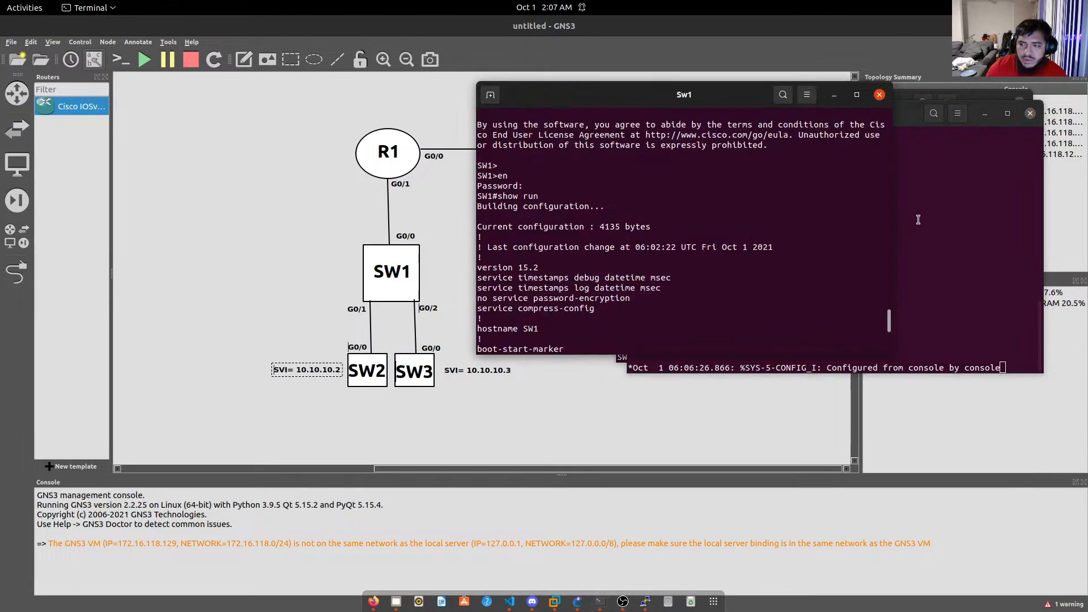
Page SW1's running configuration to its access-list 1 lines and copy them.
{"action": "left_click", "coordinate": [998, 123]}
{"action": "left_click", "coordinate": [984, 112]}
{"action": "left_click_drag", "start_coordinate": [746, 91], "coordinate": [369, 85]}
{"action": "scroll", "coordinate": [296, 205], "scroll_direction": "up", "scroll_amount": 5}
{"action": "scroll", "coordinate": [291, 223], "scroll_direction": "down", "scroll_amount": 15}
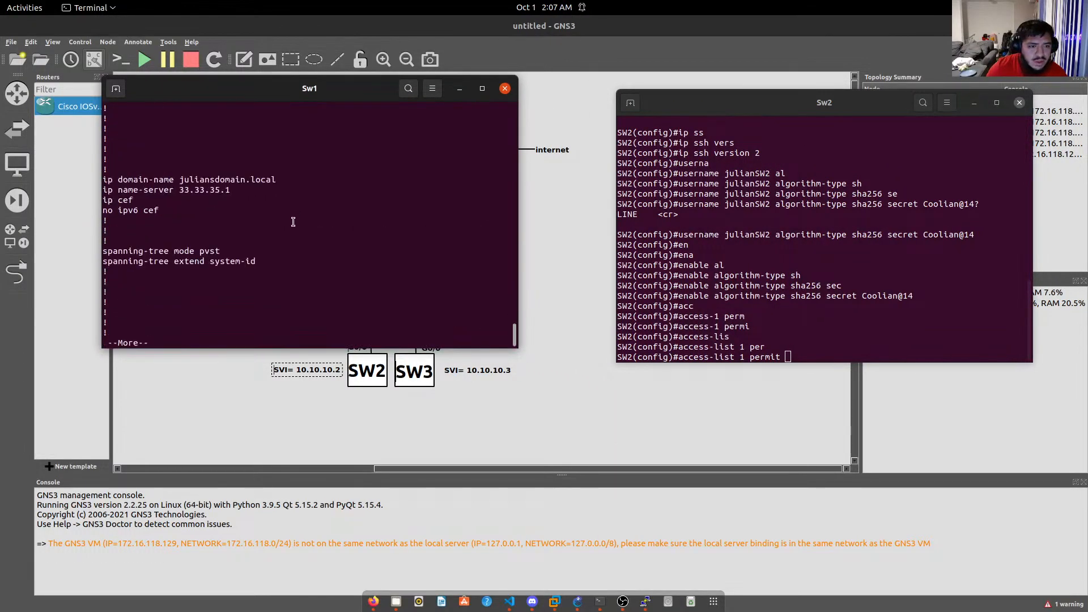
{"action": "key", "text": "Return"}
{"action": "key", "text": "Return"}
{"action": "key", "text": "Return"}
{"action": "key", "text": "Return"}
{"action": "key", "text": "Return"}
{"action": "key", "text": "Return"}
{"action": "key", "text": "Return"}
{"action": "key", "text": "Return"}
{"action": "key", "text": "Return"}
{"action": "key", "text": "Return"}
{"action": "key", "text": "Return"}
{"action": "key", "text": "Return"}
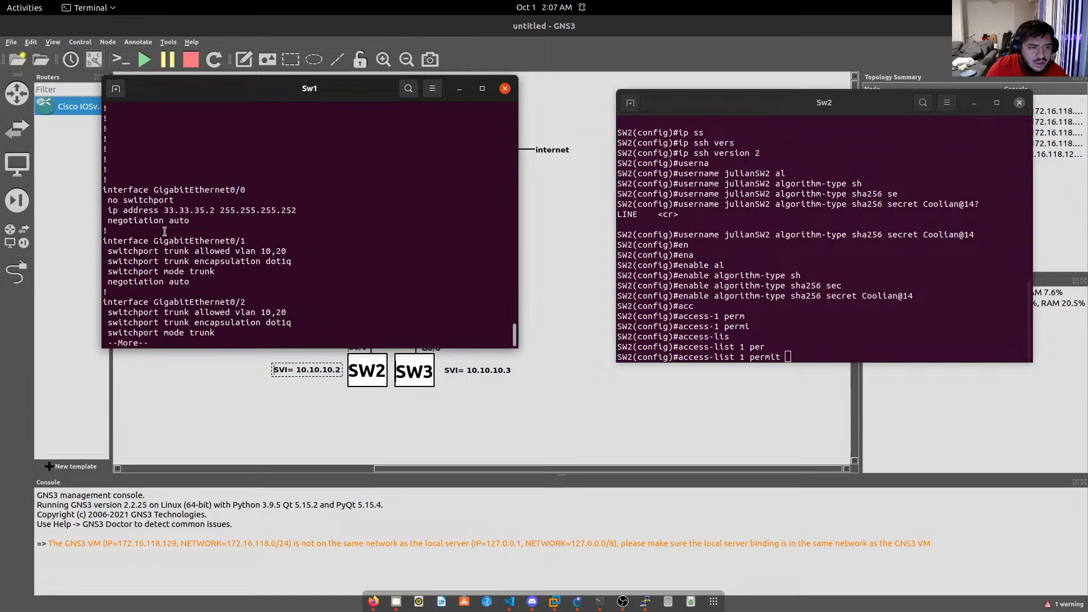
{"action": "key", "text": "Return"}
{"action": "key", "text": "Return"}
{"action": "key", "text": "Return"}
{"action": "key", "text": "Return"}
{"action": "key", "text": "Return"}
{"action": "key", "text": "Return"}
{"action": "key", "text": "Return"}
{"action": "key", "text": "Return"}
{"action": "key", "text": "Return"}
{"action": "key", "text": "Return"}
{"action": "key", "text": "Return"}
{"action": "key", "text": "Return"}
{"action": "key", "text": "Return"}
{"action": "key", "text": "Return"}
{"action": "key", "text": "Return"}
{"action": "key", "text": "Return"}
{"action": "key", "text": "Return"}
{"action": "key", "text": "Return"}
{"action": "key", "text": "Return"}
{"action": "key", "text": "Return"}
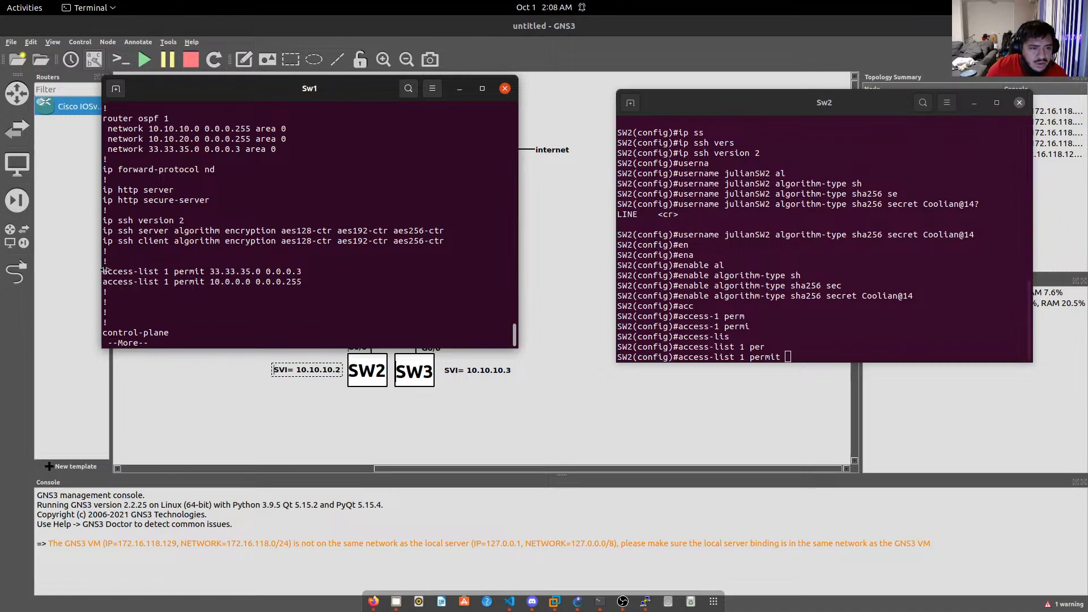
{"action": "left_click_drag", "start_coordinate": [102, 270], "coordinate": [277, 280]}
{"action": "right_click", "coordinate": [277, 279]}
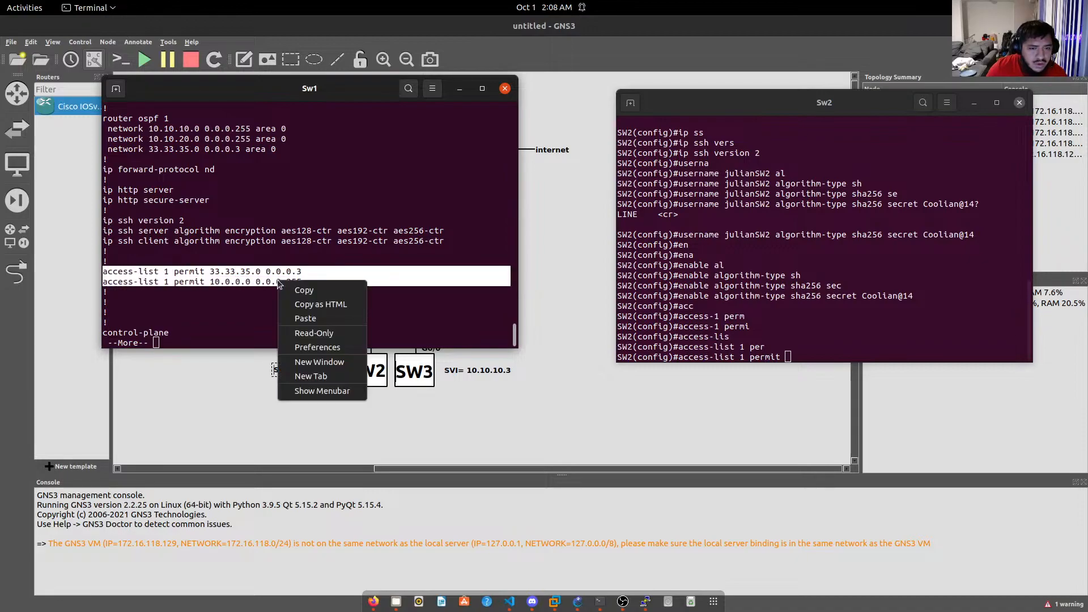
{"action": "left_click", "coordinate": [301, 290]}
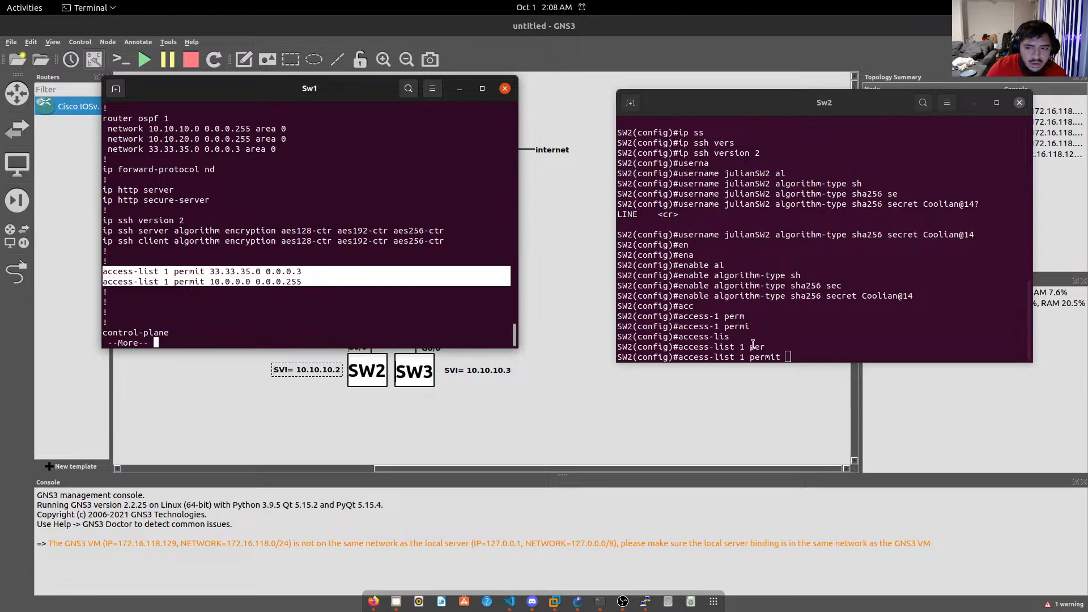
Paste access-list 1 permitting 33.33.35.0 0.0.0.3 and 10.0.0.0 0.0.0.255 into SW2.
{"action": "left_click", "coordinate": [796, 352]}
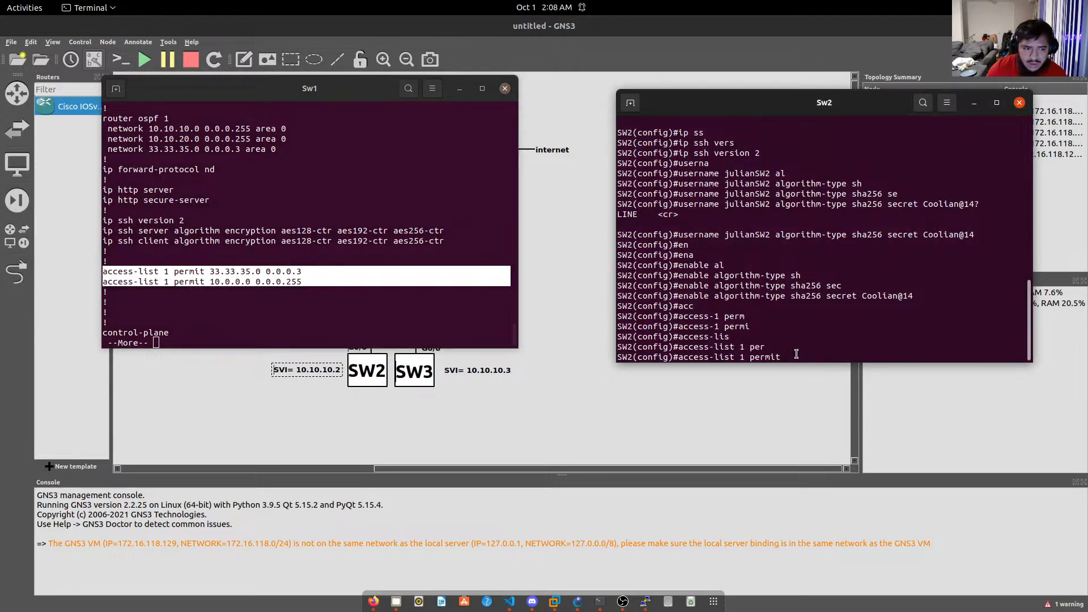
{"action": "key", "text": "BackSpace"}
{"action": "key", "text": "BackSpace"}
{"action": "key", "text": "BackSpace"}
{"action": "key", "text": "BackSpace"}
{"action": "key", "text": "BackSpace"}
{"action": "key", "text": "BackSpace"}
{"action": "key", "text": "BackSpace"}
{"action": "key", "text": "BackSpace"}
{"action": "key", "text": "BackSpace"}
{"action": "key", "text": "BackSpace"}
{"action": "key", "text": "BackSpace"}
{"action": "key", "text": "BackSpace"}
{"action": "key", "text": "BackSpace"}
{"action": "key", "text": "BackSpace"}
{"action": "key", "text": "BackSpace"}
{"action": "key", "text": "BackSpace"}
{"action": "key", "text": "BackSpace"}
{"action": "key", "text": "BackSpace"}
{"action": "key", "text": "BackSpace"}
{"action": "key", "text": "BackSpace"}
{"action": "key", "text": "BackSpace"}
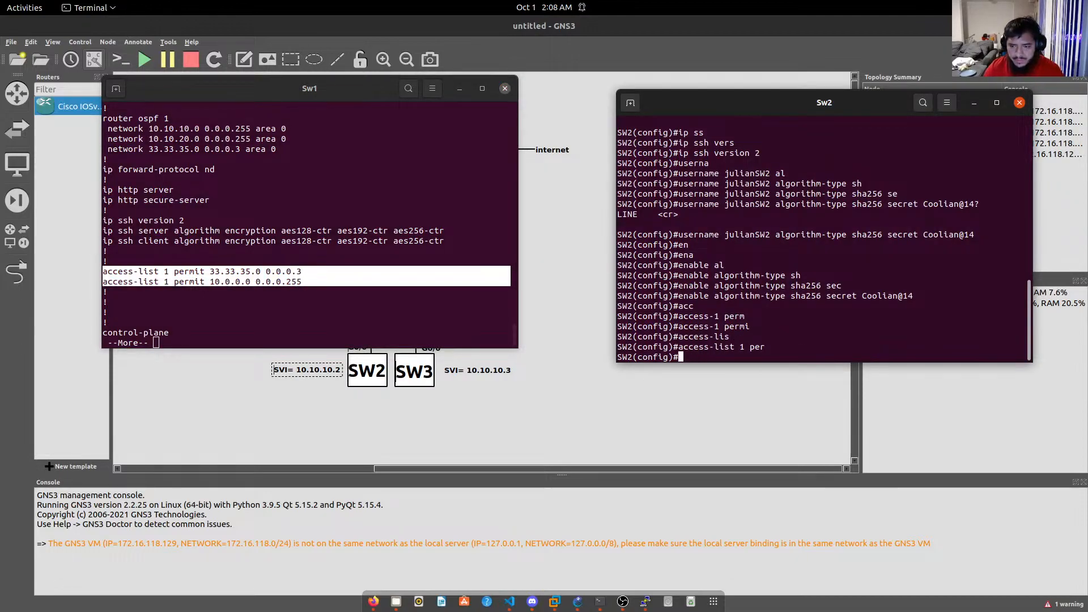
{"action": "right_click", "coordinate": [795, 353]}
{"action": "left_click", "coordinate": [824, 387]}
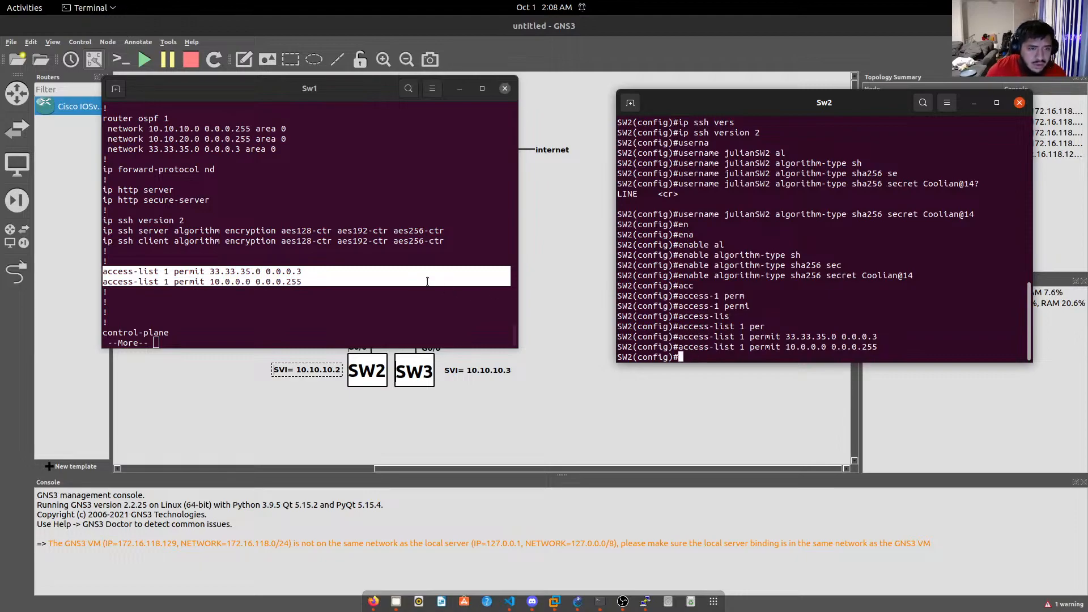
{"action": "left_click", "coordinate": [326, 242]}
{"action": "key", "text": "space"}
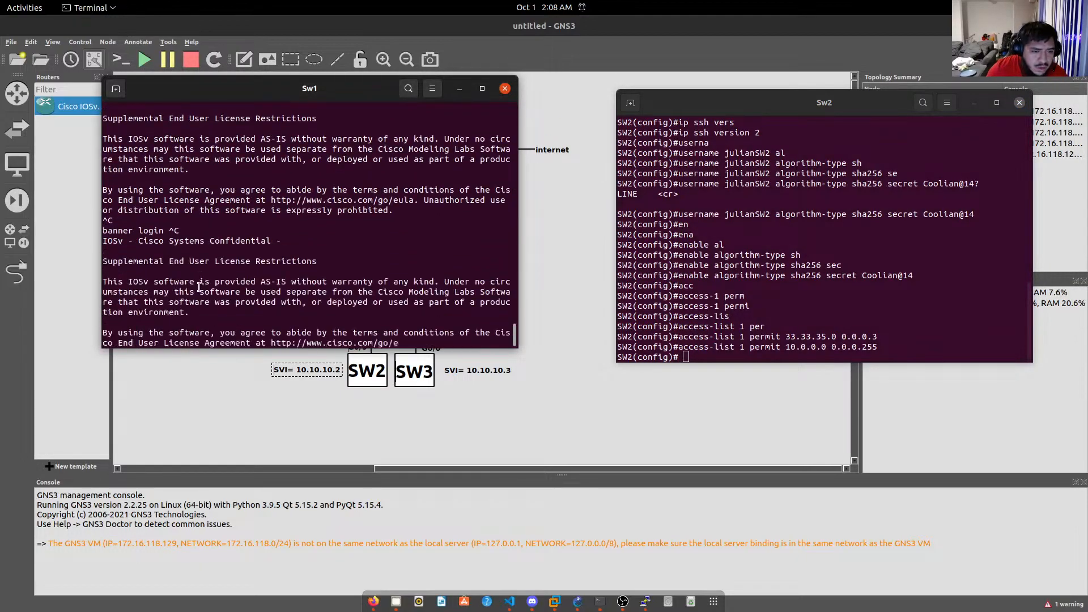
Review the vty line block in SW1's configuration, then move to SW2's console.
{"action": "key", "text": "space"}
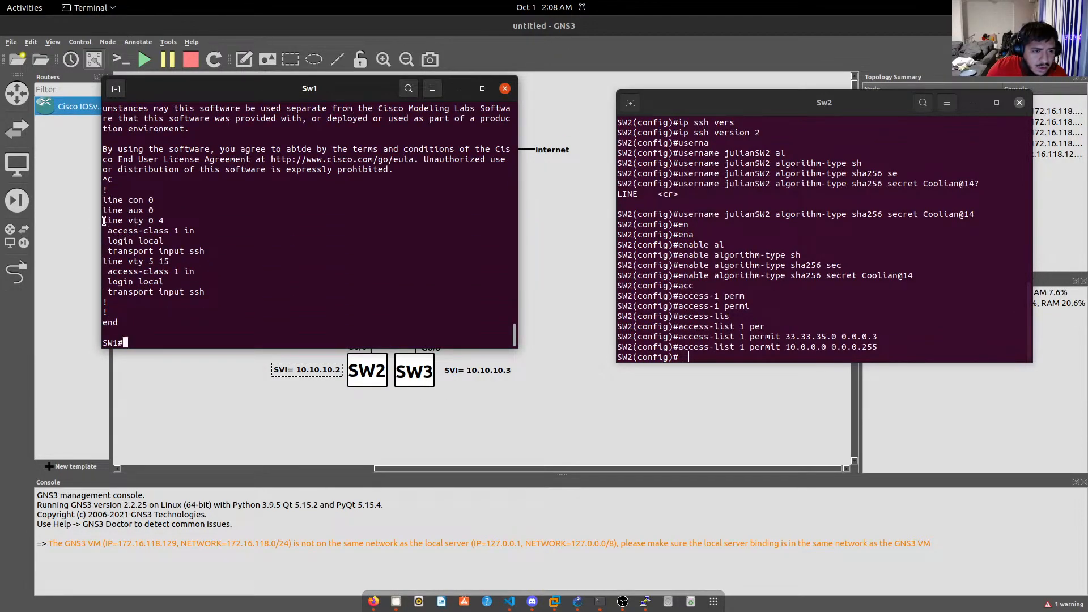
{"action": "left_click_drag", "start_coordinate": [106, 220], "coordinate": [113, 222]}
{"action": "left_click", "coordinate": [145, 262]}
{"action": "left_click", "coordinate": [845, 301]}
{"action": "scroll", "coordinate": [172, 280], "scroll_direction": "up", "scroll_amount": 4}
{"action": "scroll", "coordinate": [172, 280], "scroll_direction": "up", "scroll_amount": 9}
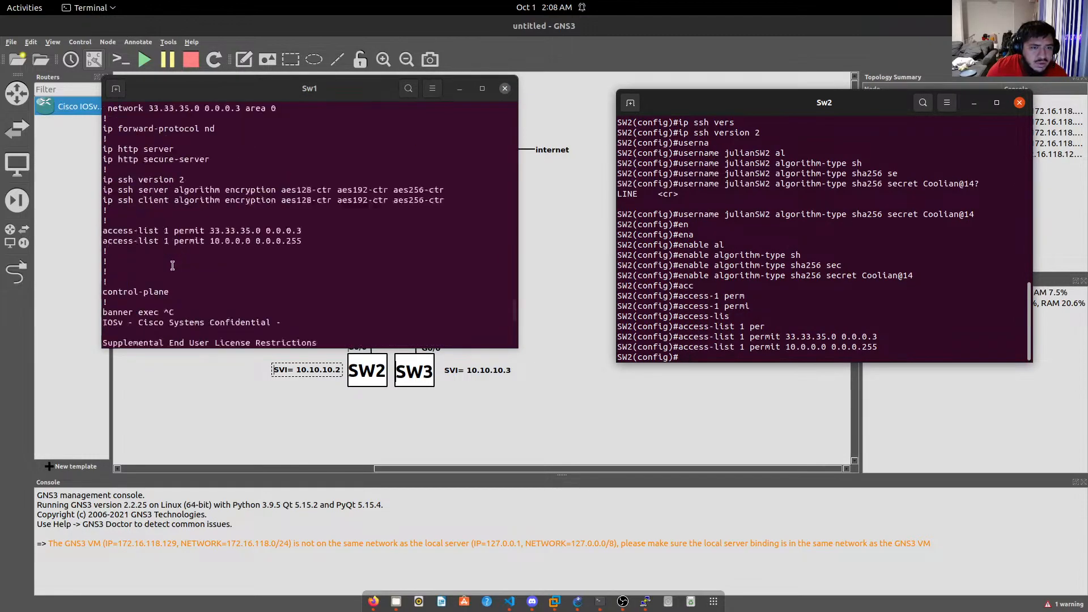
{"action": "scroll", "coordinate": [173, 265], "scroll_direction": "down", "scroll_amount": 7}
On SW2's line vty 0 15, require local login and apply access-class 1 inbound.
{"action": "type", "text": "li"}
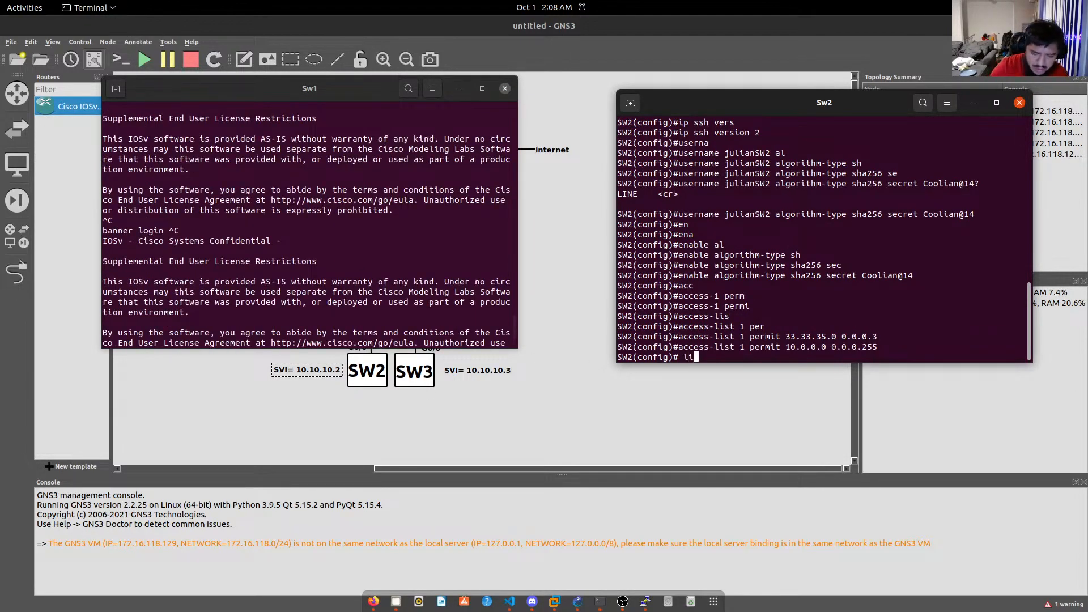
{"action": "key", "text": "BackSpace"}
{"action": "key", "text": "BackSpace"}
{"action": "key", "text": "BackSpace"}
{"action": "type", "text": "line vty 0 15"}
{"action": "key", "text": "Return"}
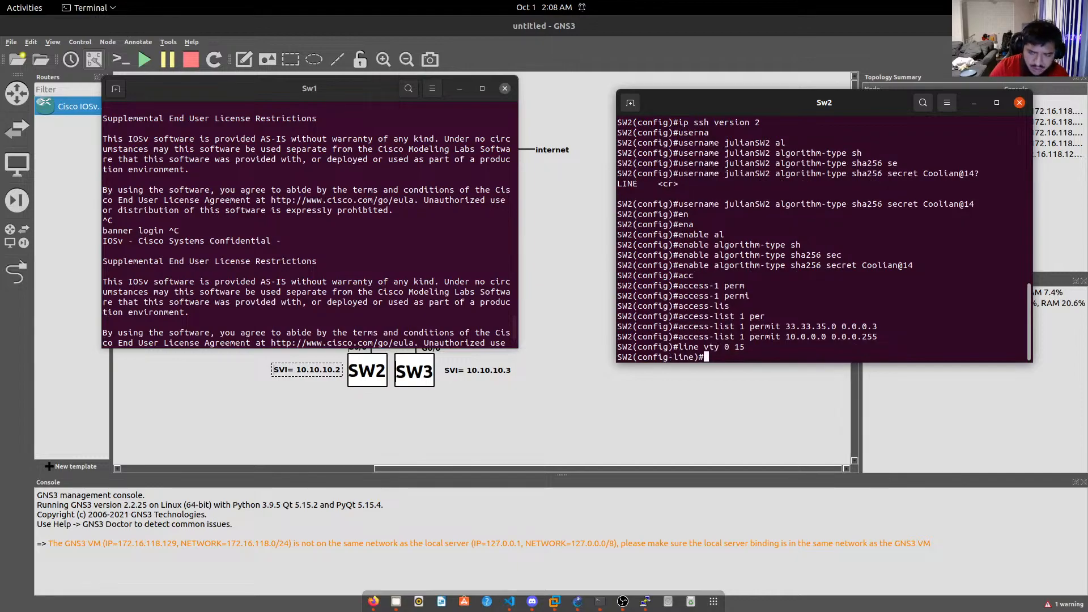
{"action": "type", "text": "lo"}
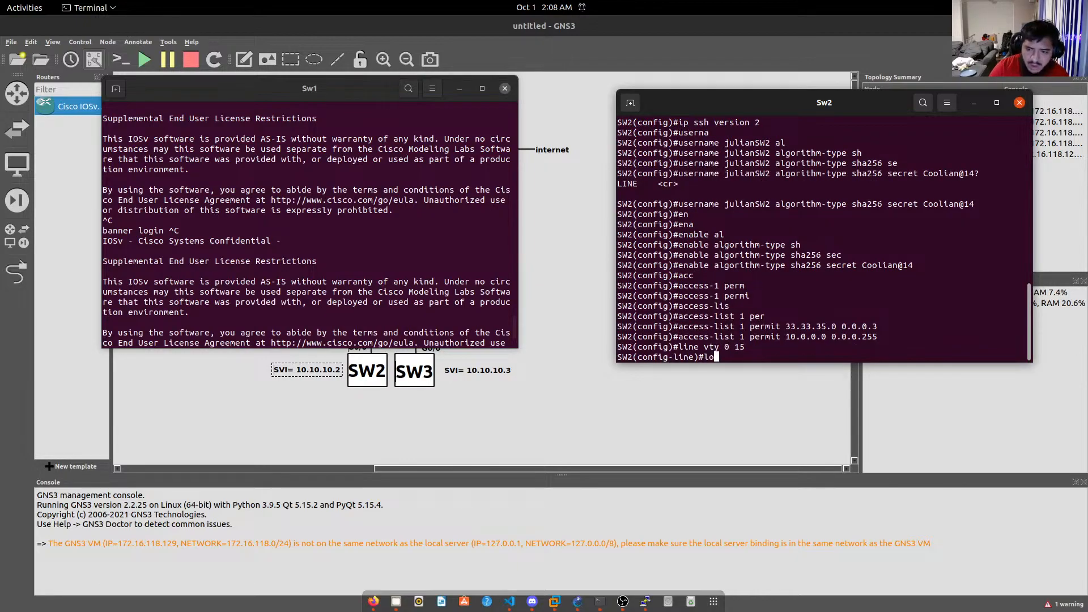
{"action": "type", "text": "g"}
{"action": "key", "text": "Tab"}
{"action": "type", "text": "in local"}
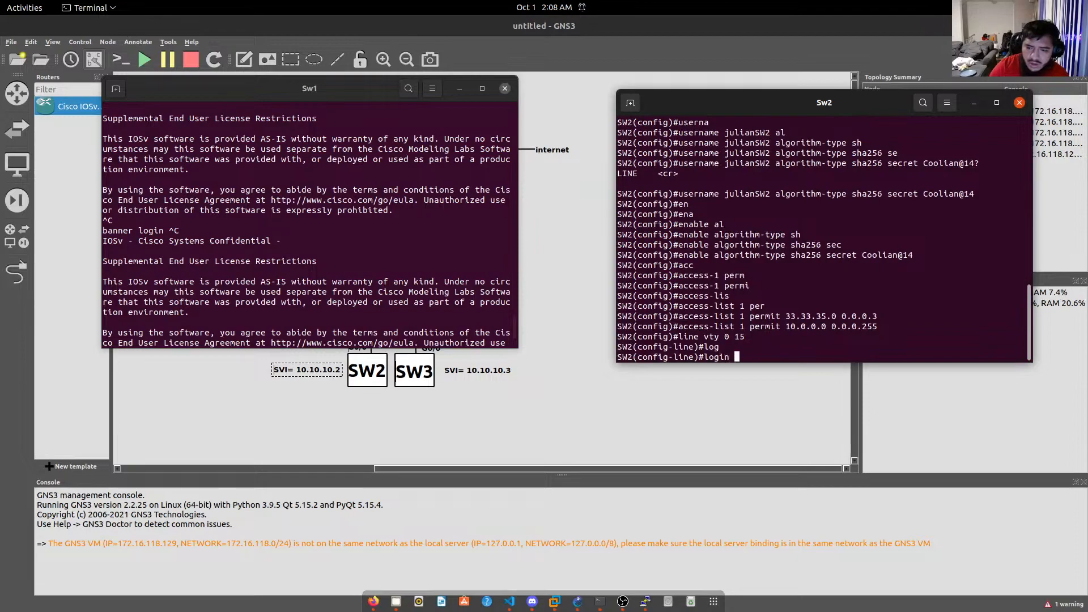
{"action": "key", "text": "Return"}
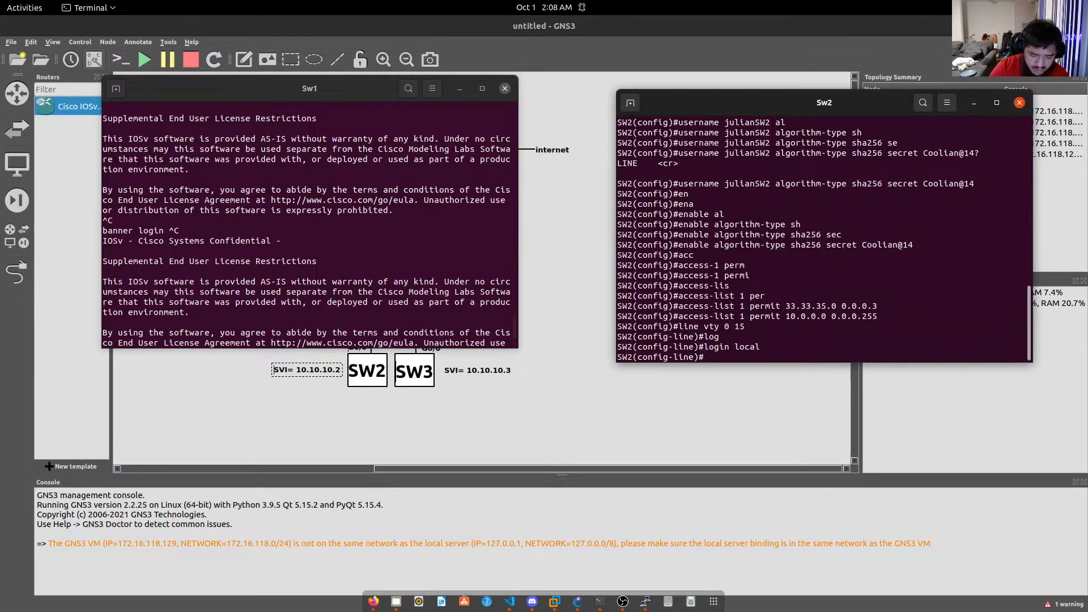
{"action": "type", "text": "acc"}
{"action": "key", "text": "Tab"}
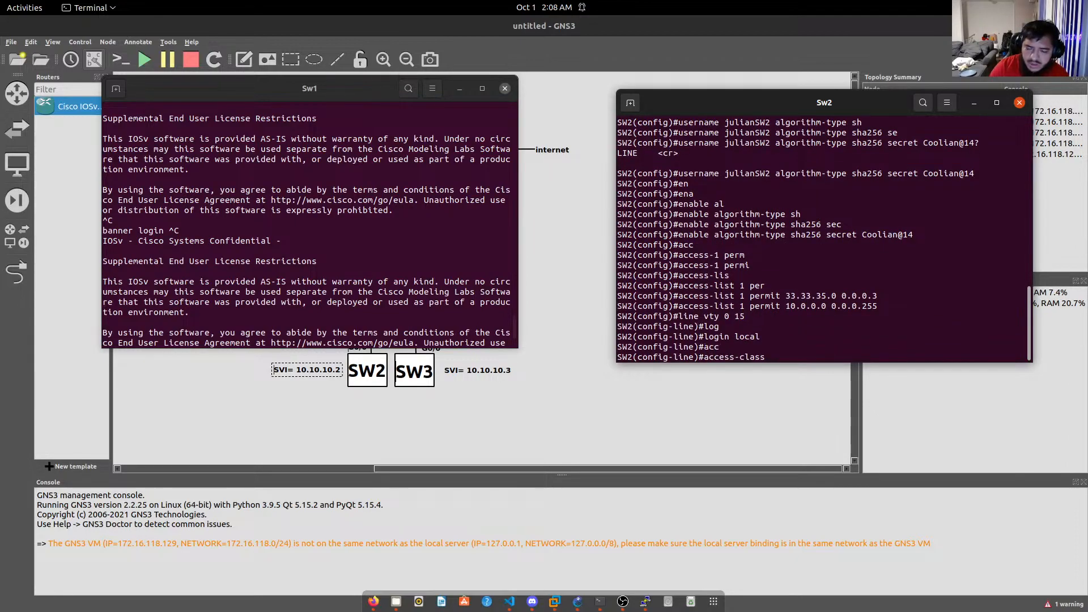
{"action": "type", "text": "1 in"}
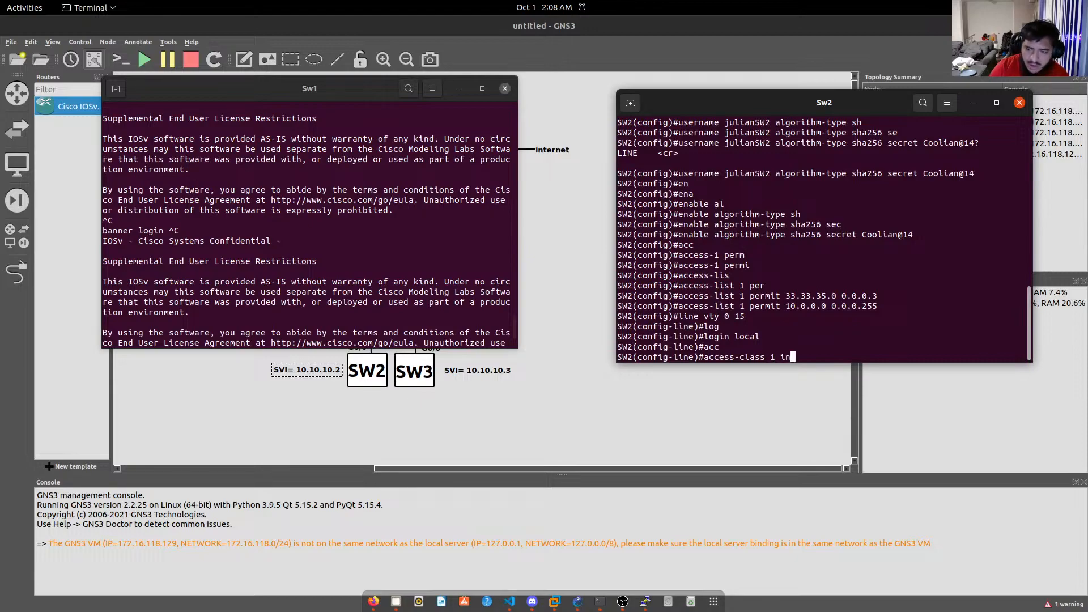
{"action": "key", "text": "Return"}
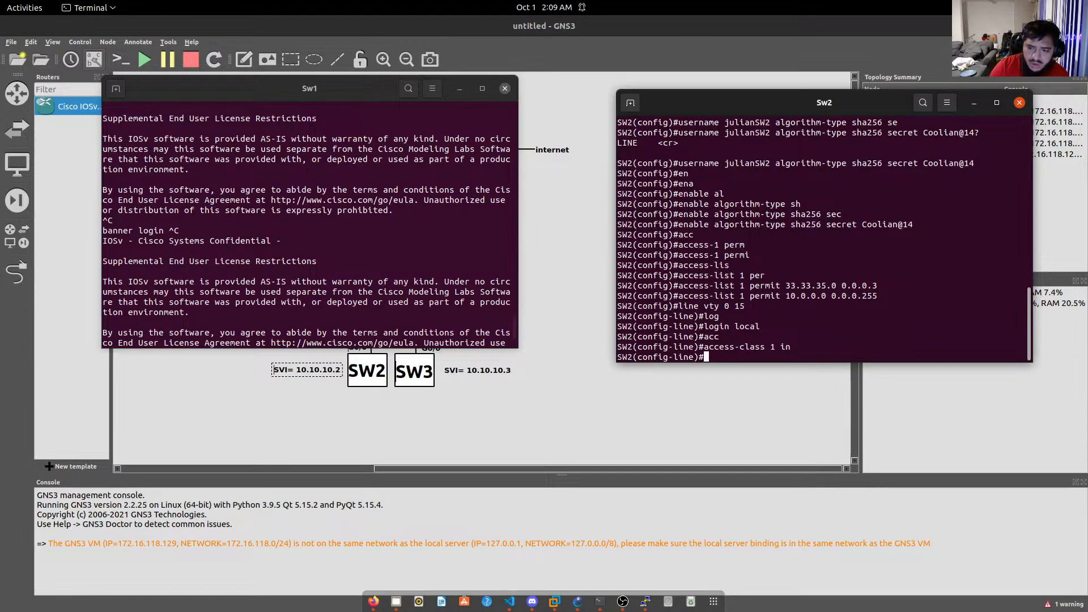
Start typing a crypto command on SW2, then erase the mistyped characters.
{"action": "type", "text": "cry"}
{"action": "key", "text": "Tab"}
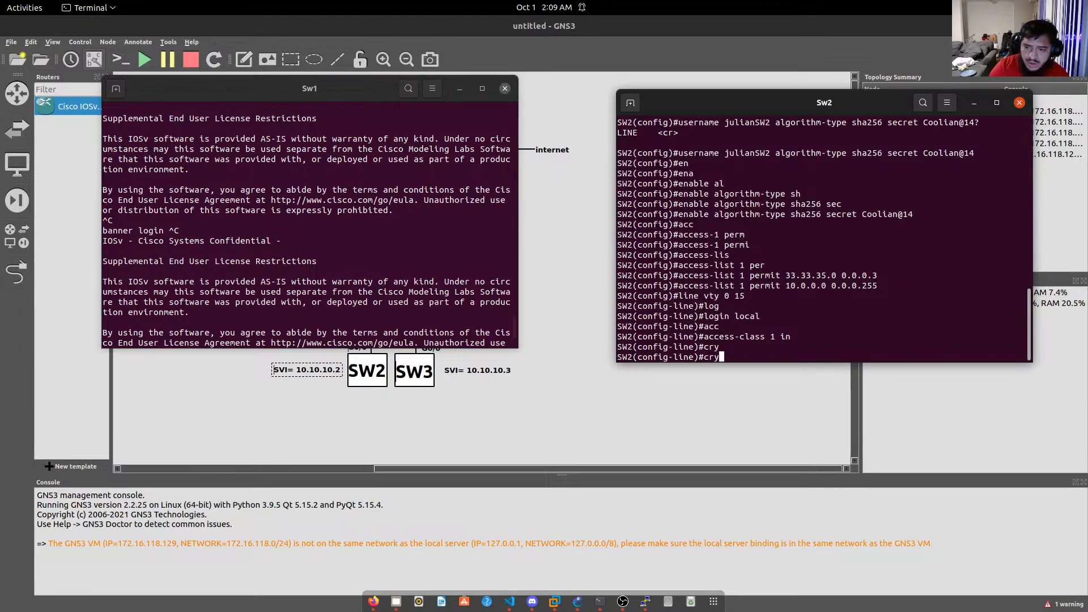
{"action": "type", "text": "p"}
{"action": "key", "text": "Tab"}
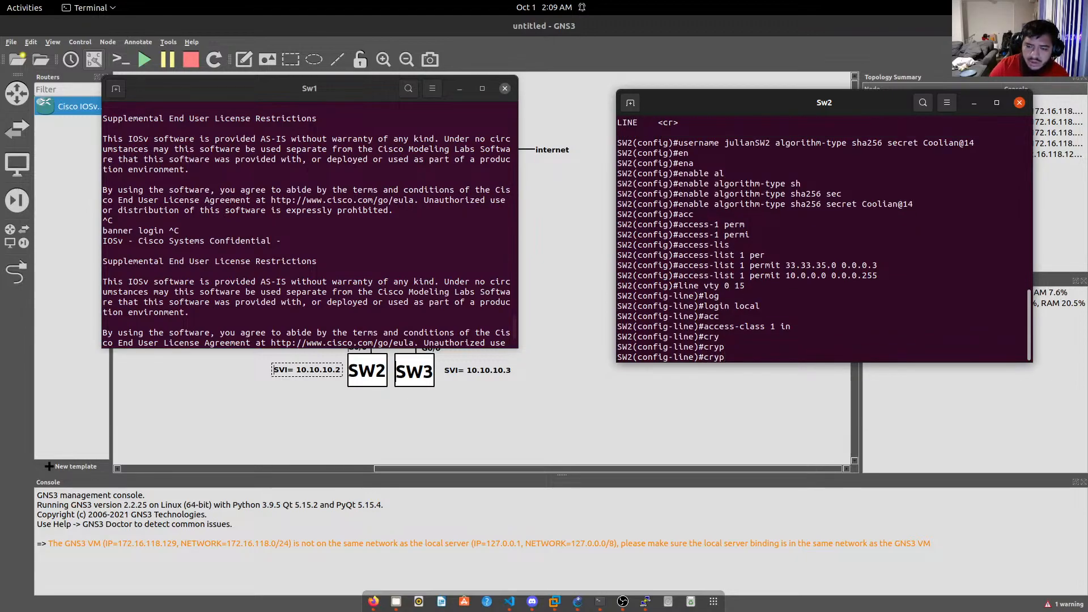
{"action": "key", "text": "BackSpace"}
{"action": "key", "text": "BackSpace"}
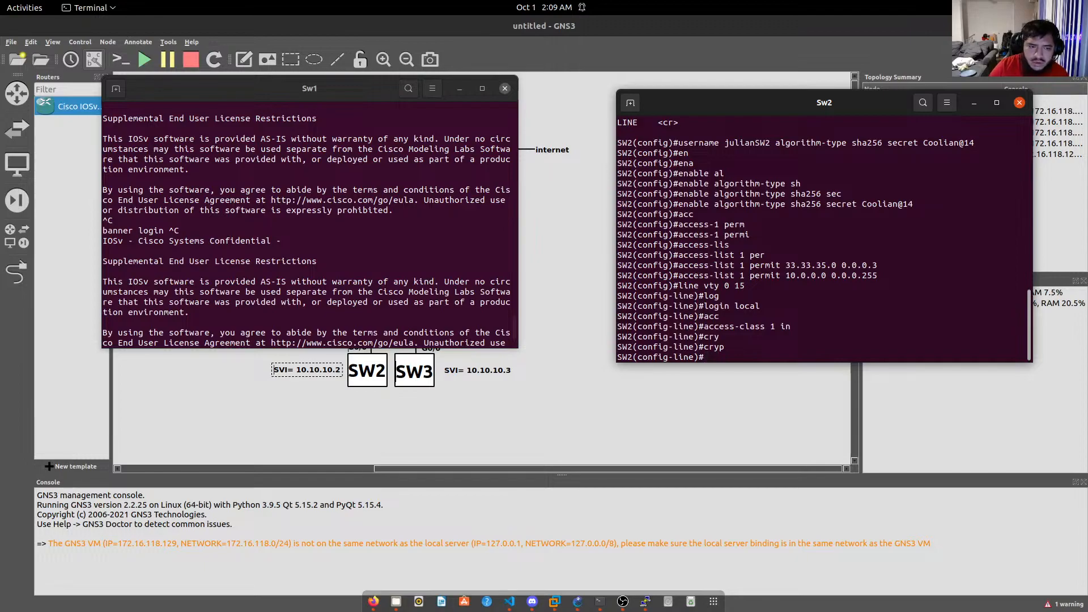
{"action": "scroll", "coordinate": [282, 238], "scroll_direction": "down", "scroll_amount": 4}
{"action": "scroll", "coordinate": [282, 238], "scroll_direction": "down", "scroll_amount": 2}
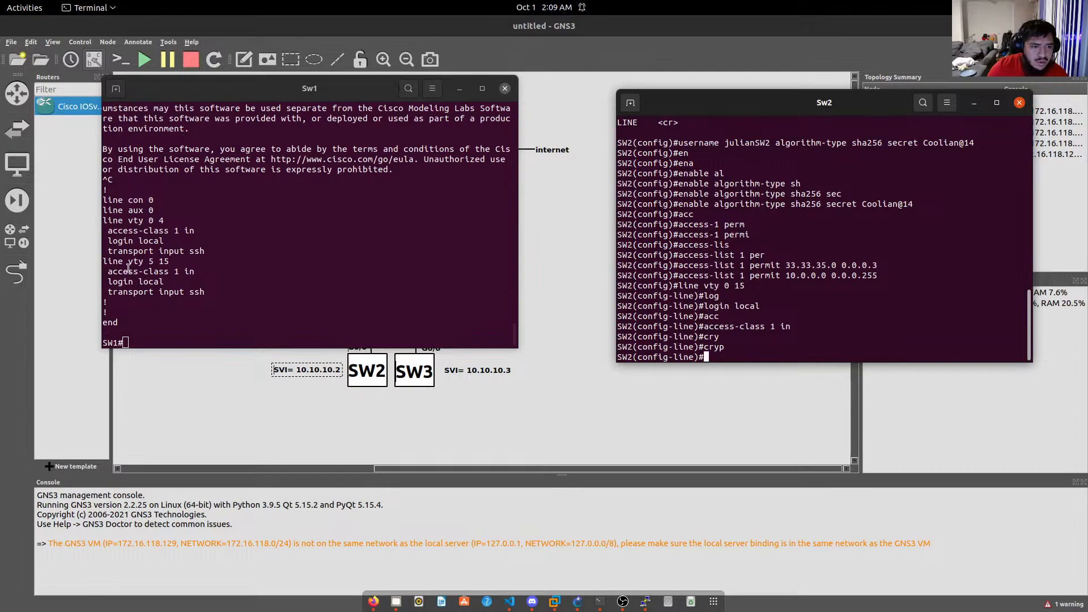
{"action": "scroll", "coordinate": [142, 261], "scroll_direction": "up", "scroll_amount": 15}
{"action": "scroll", "coordinate": [142, 261], "scroll_direction": "up", "scroll_amount": 2}
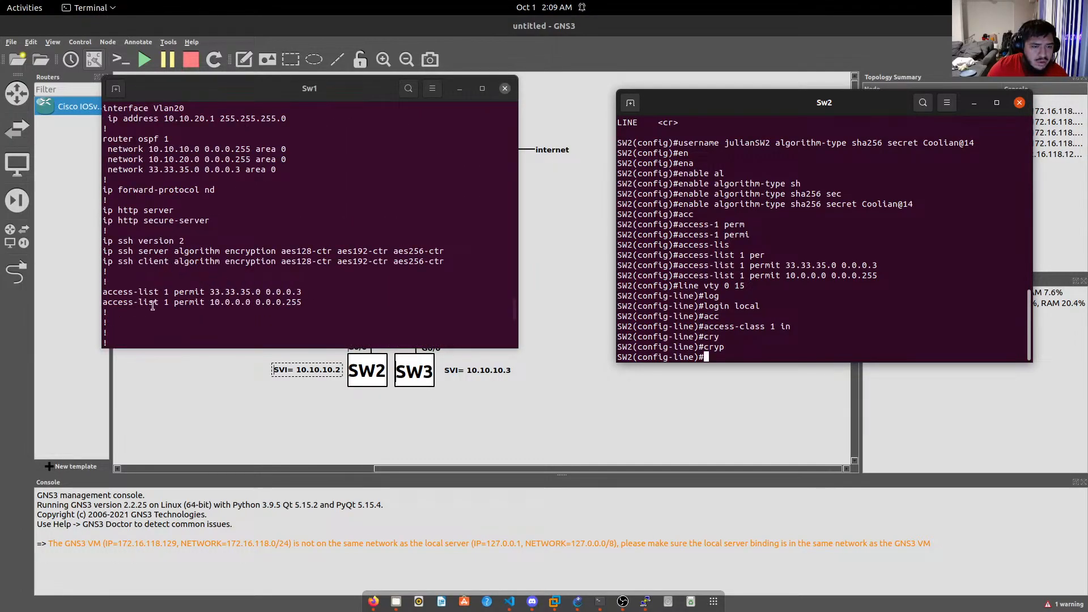
{"action": "scroll", "coordinate": [171, 267], "scroll_direction": "up", "scroll_amount": 10}
{"action": "scroll", "coordinate": [155, 301], "scroll_direction": "up", "scroll_amount": 10}
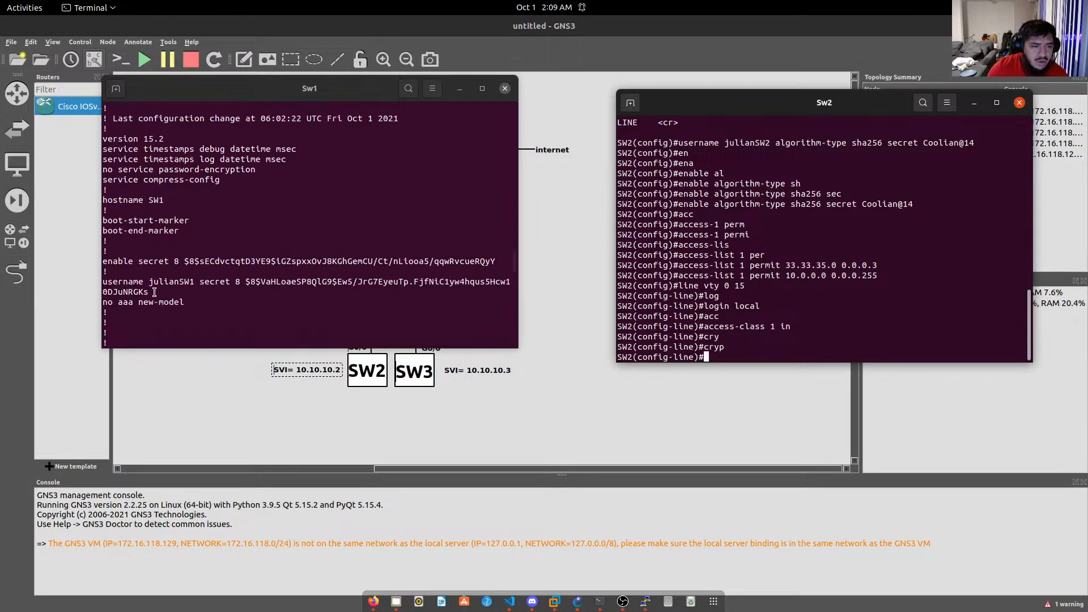
{"action": "scroll", "coordinate": [156, 297], "scroll_direction": "up", "scroll_amount": 10}
{"action": "scroll", "coordinate": [156, 291], "scroll_direction": "down", "scroll_amount": 20}
{"action": "scroll", "coordinate": [159, 286], "scroll_direction": "up", "scroll_amount": 10}
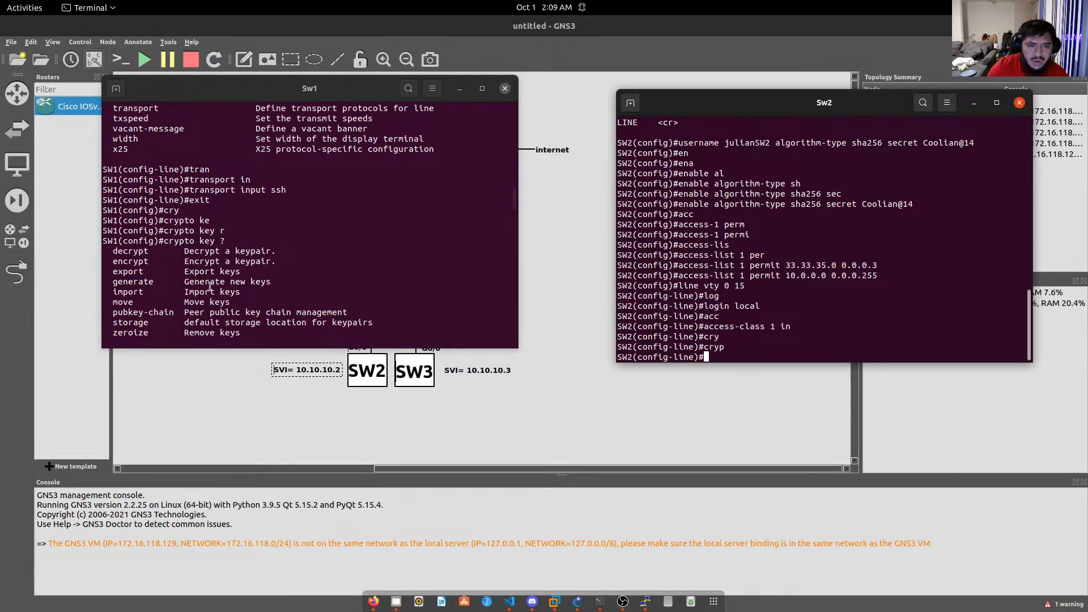
{"action": "scroll", "coordinate": [268, 286], "scroll_direction": "down", "scroll_amount": 6}
{"action": "scroll", "coordinate": [268, 286], "scroll_direction": "up", "scroll_amount": 6}
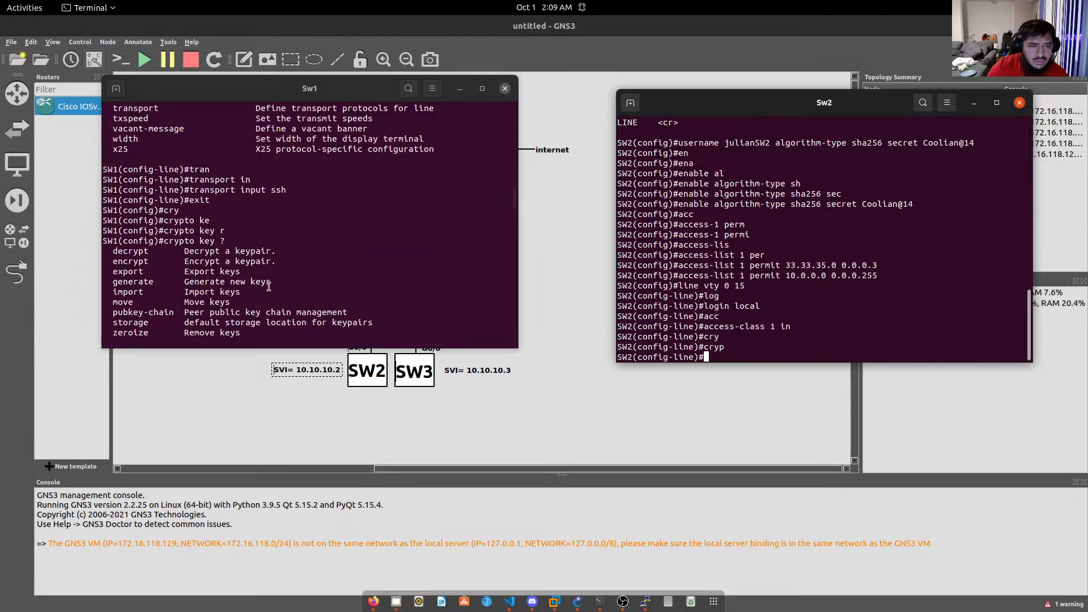
{"action": "scroll", "coordinate": [268, 286], "scroll_direction": "up", "scroll_amount": 15}
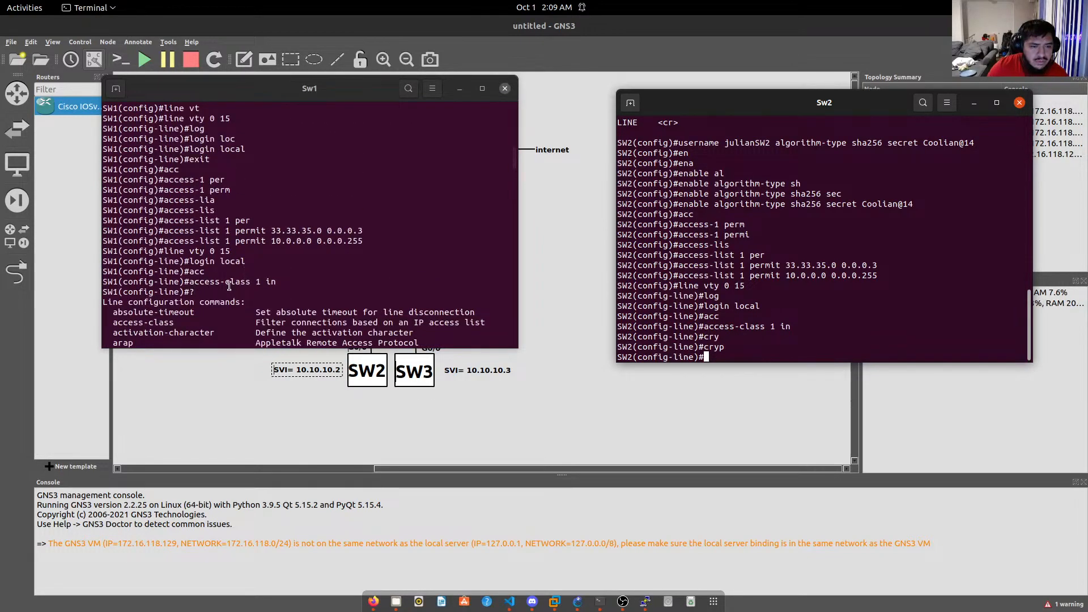
{"action": "scroll", "coordinate": [233, 265], "scroll_direction": "up", "scroll_amount": 7}
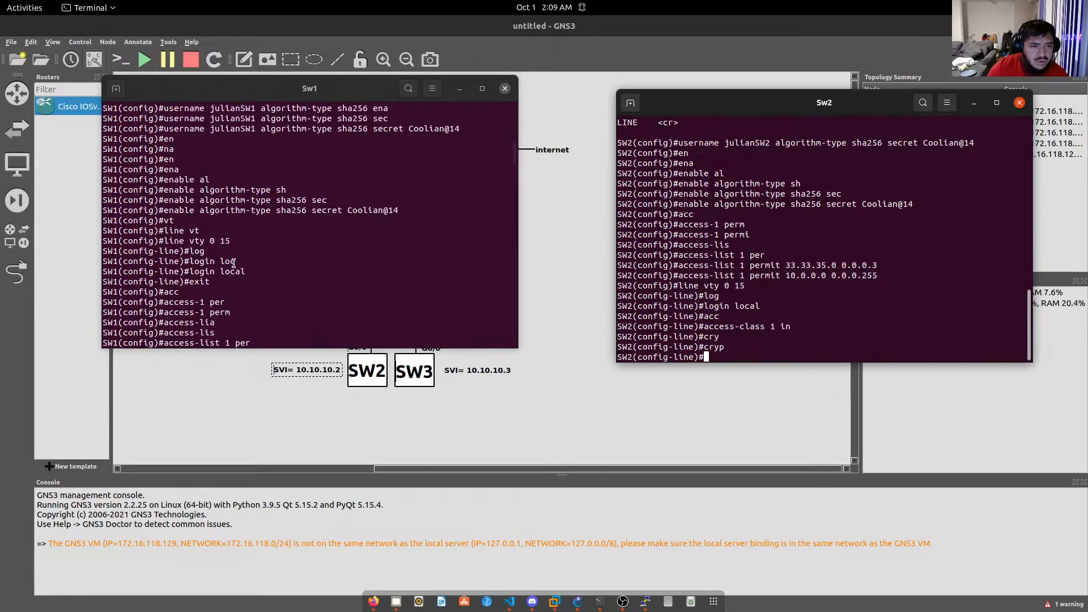
{"action": "scroll", "coordinate": [233, 265], "scroll_direction": "up", "scroll_amount": 2}
{"action": "scroll", "coordinate": [233, 265], "scroll_direction": "down", "scroll_amount": 4}
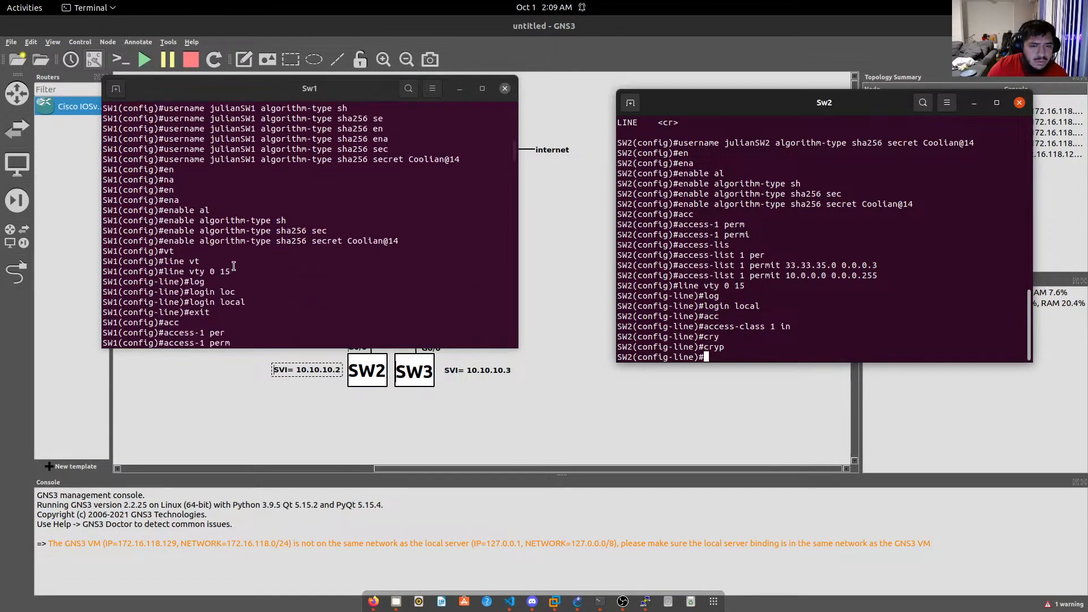
{"action": "scroll", "coordinate": [234, 265], "scroll_direction": "down", "scroll_amount": 2}
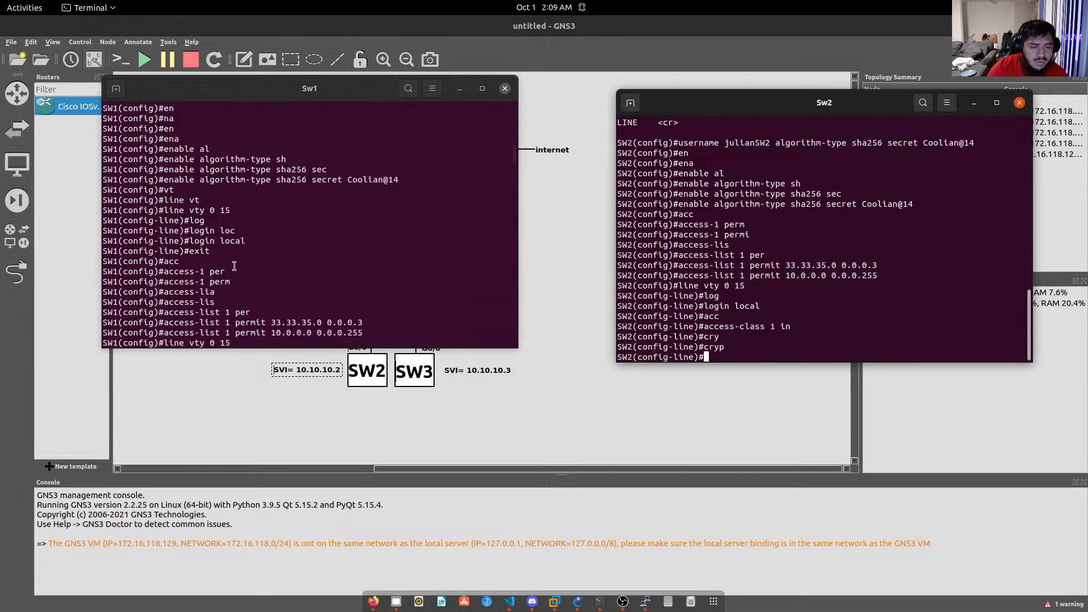
{"action": "scroll", "coordinate": [234, 266], "scroll_direction": "down", "scroll_amount": 3}
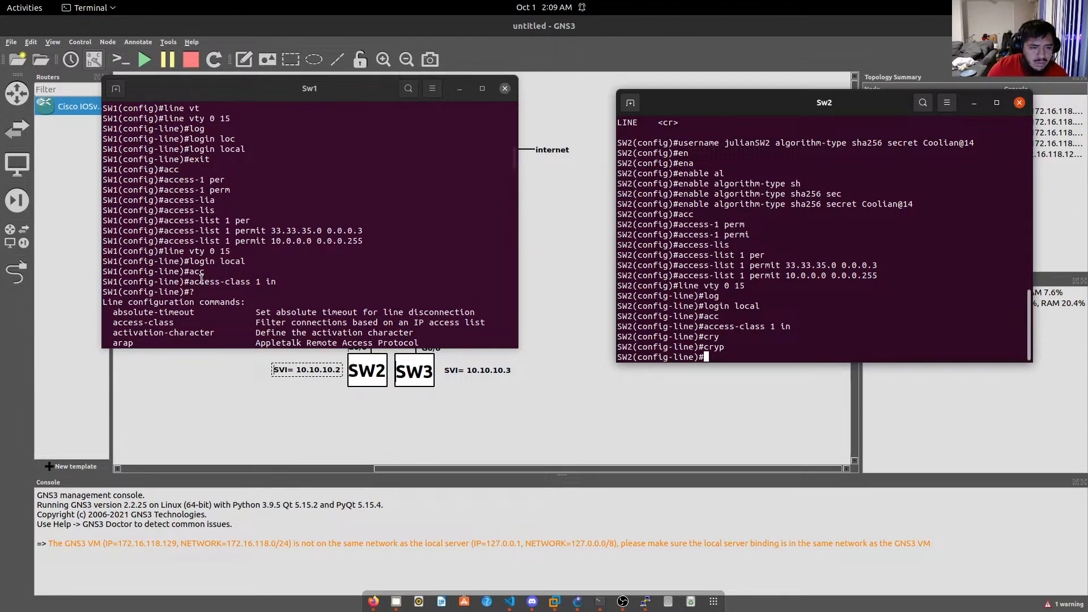
{"action": "scroll", "coordinate": [223, 295], "scroll_direction": "down", "scroll_amount": 5}
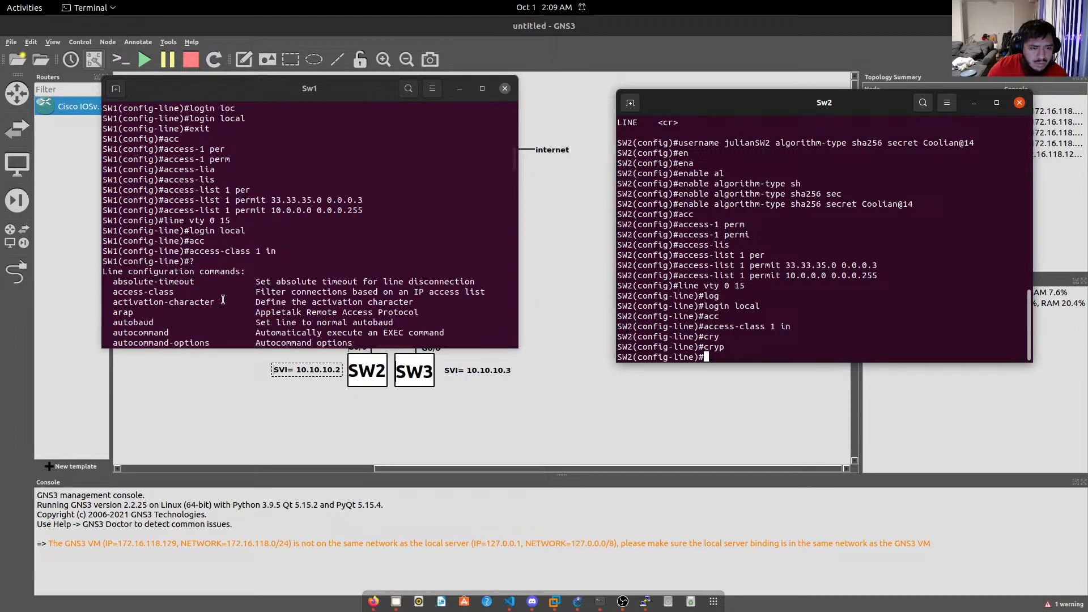
{"action": "scroll", "coordinate": [223, 298], "scroll_direction": "down", "scroll_amount": 12}
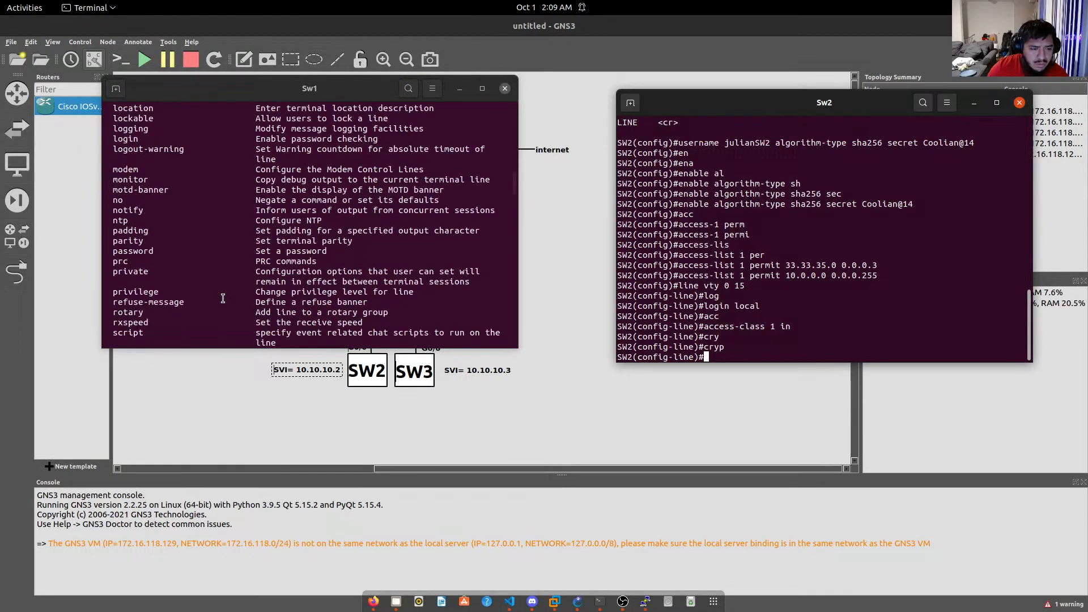
{"action": "scroll", "coordinate": [222, 298], "scroll_direction": "down", "scroll_amount": 4}
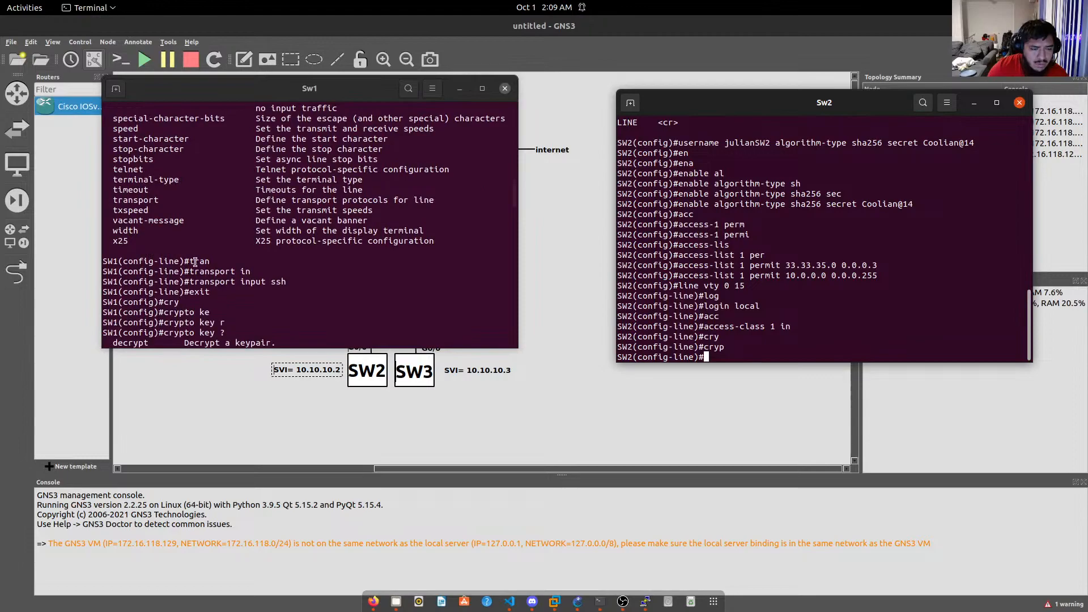
Restrict SW2's vty lines to SSH with transport input ssh, then exit line configuration.
{"action": "type", "text": "tran"}
{"action": "key", "text": "Tab"}
{"action": "type", "text": "in"}
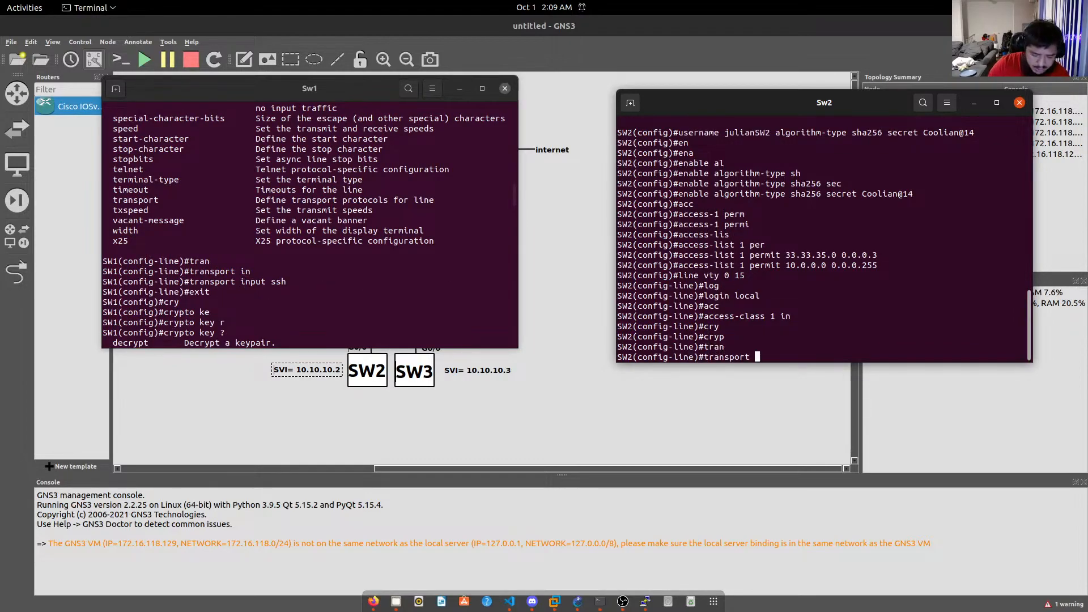
{"action": "key", "text": "Tab"}
{"action": "key", "text": "Tab"}
{"action": "type", "text": "s"}
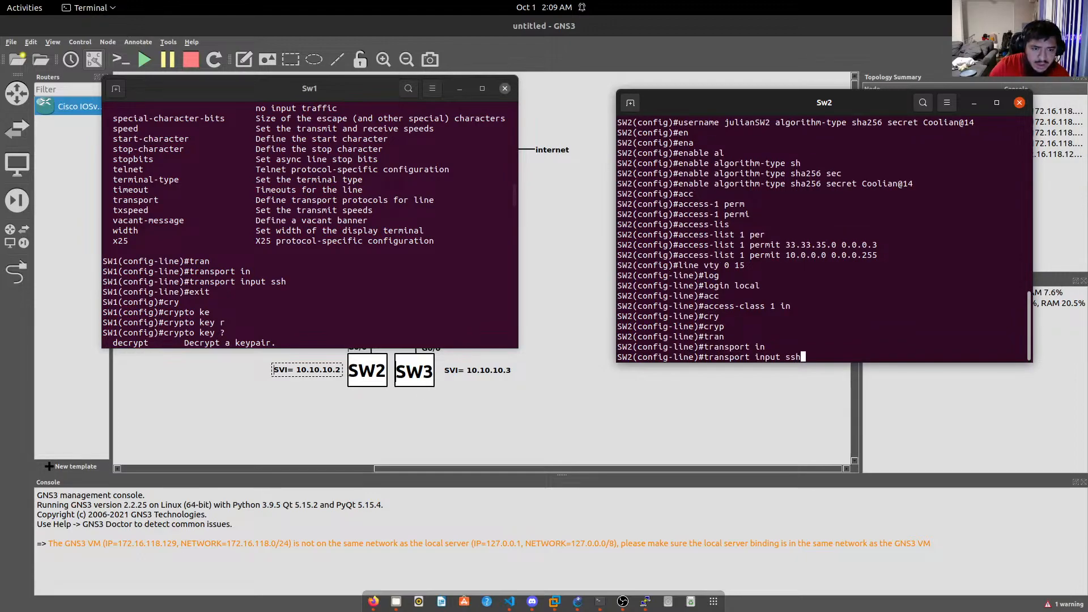
{"action": "type", "text": "sh"}
{"action": "key", "text": "Return"}
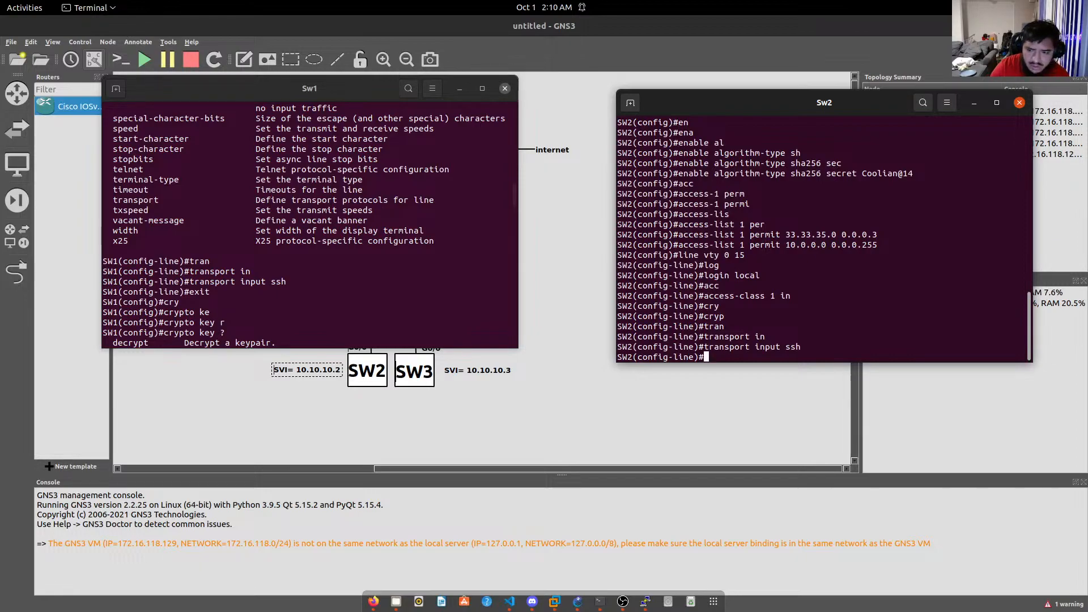
{"action": "type", "text": "ex"}
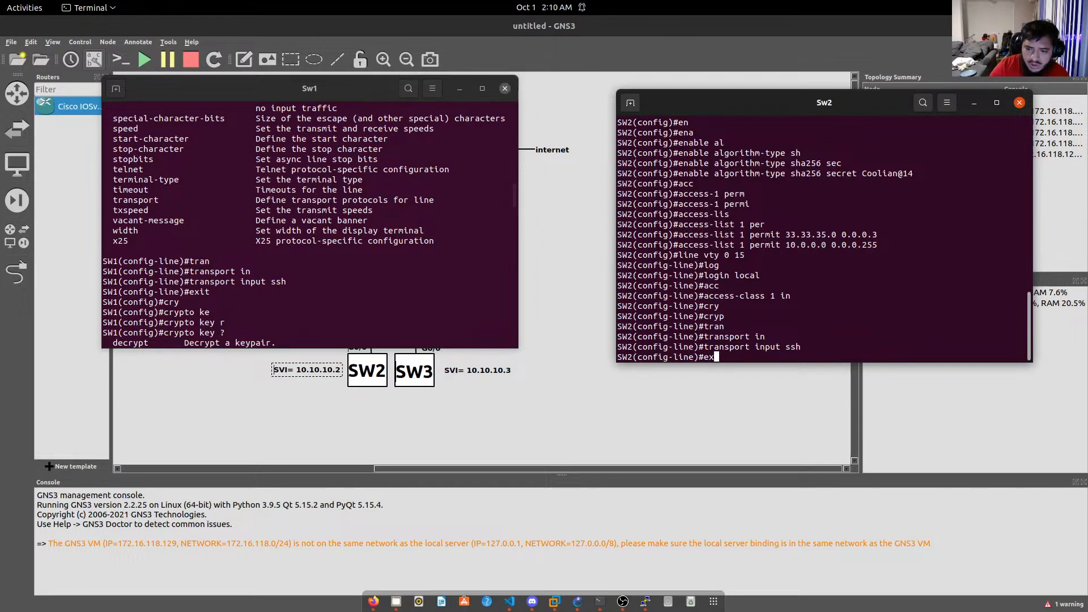
{"action": "type", "text": "it"}
{"action": "key", "text": "Return"}
Generate a 4096-bit RSA key pair on SW2 with crypto key generate rsa modulus 4096.
{"action": "type", "text": "crp"}
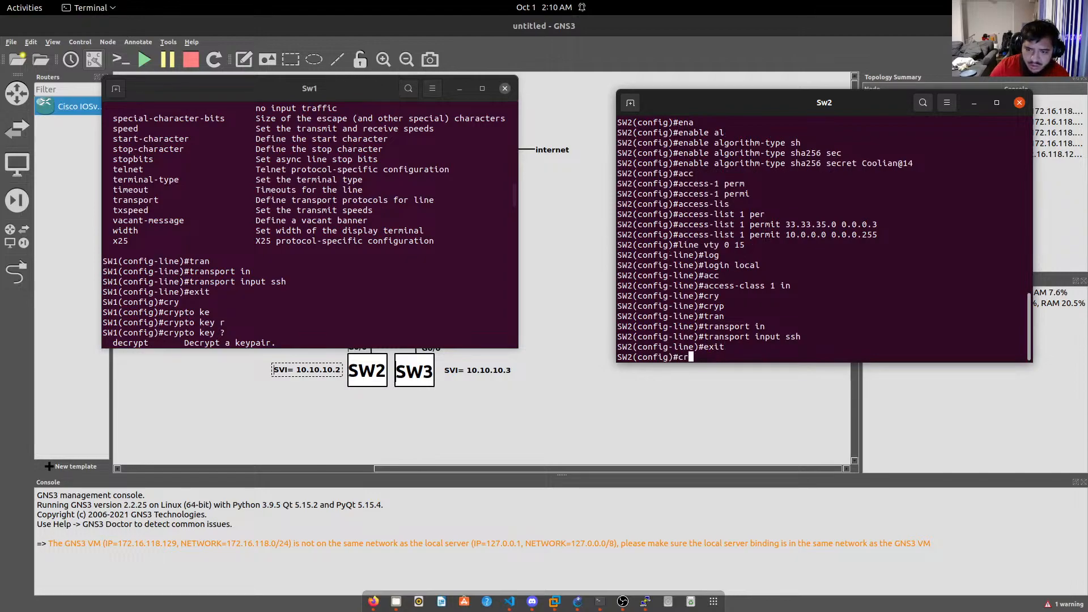
{"action": "key", "text": "Tab"}
{"action": "key", "text": "BackSpace"}
{"action": "key", "text": "Tab"}
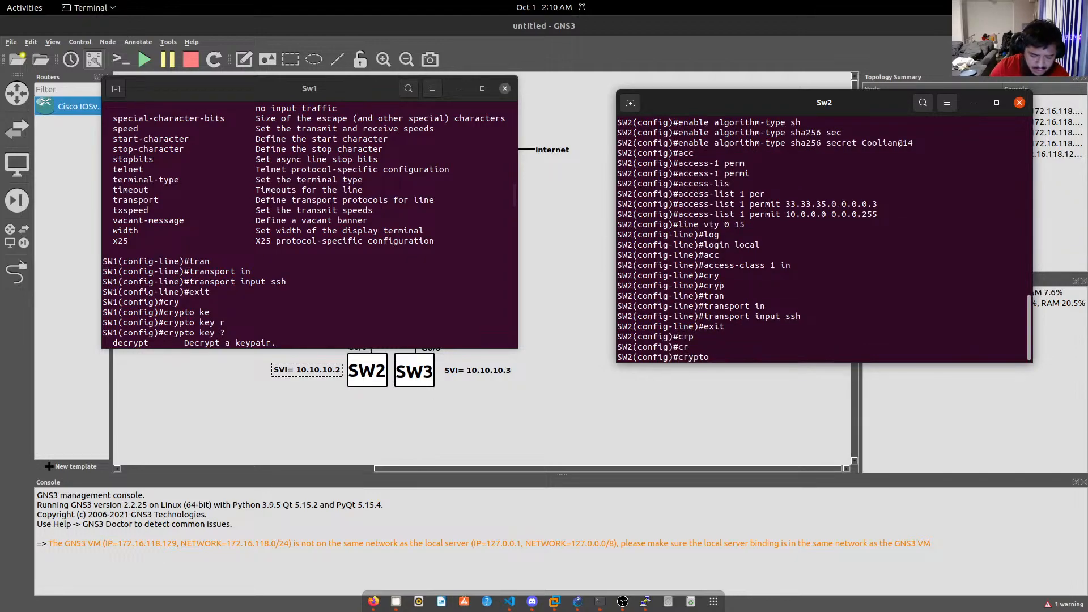
{"action": "type", "text": "ke"}
{"action": "key", "text": "Tab"}
{"action": "type", "text": "y"}
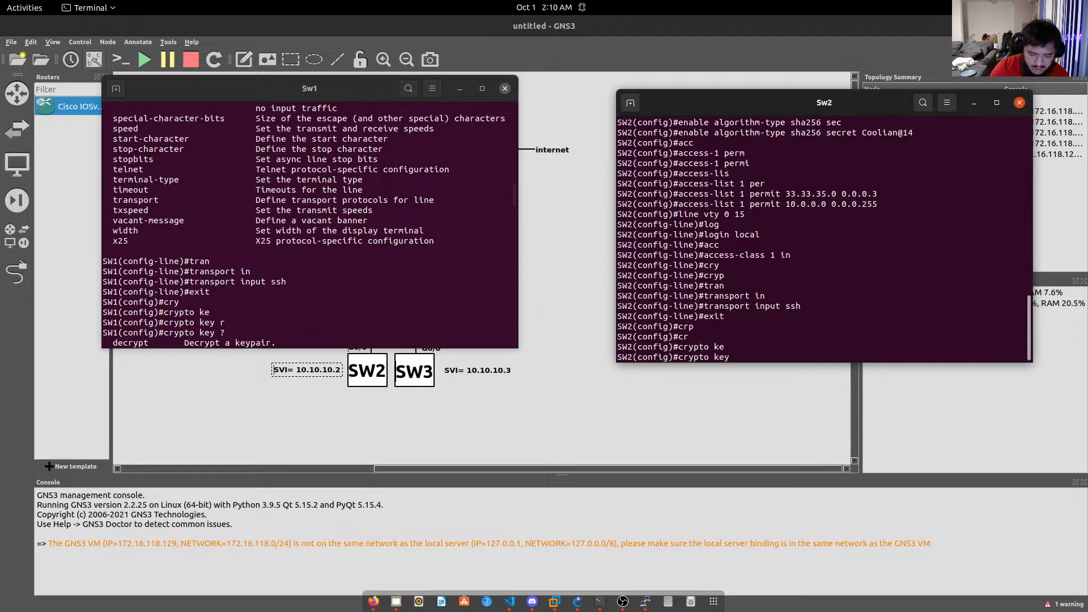
{"action": "type", "text": " gen"}
{"action": "key", "text": "Tab"}
{"action": "type", "text": "erate "}
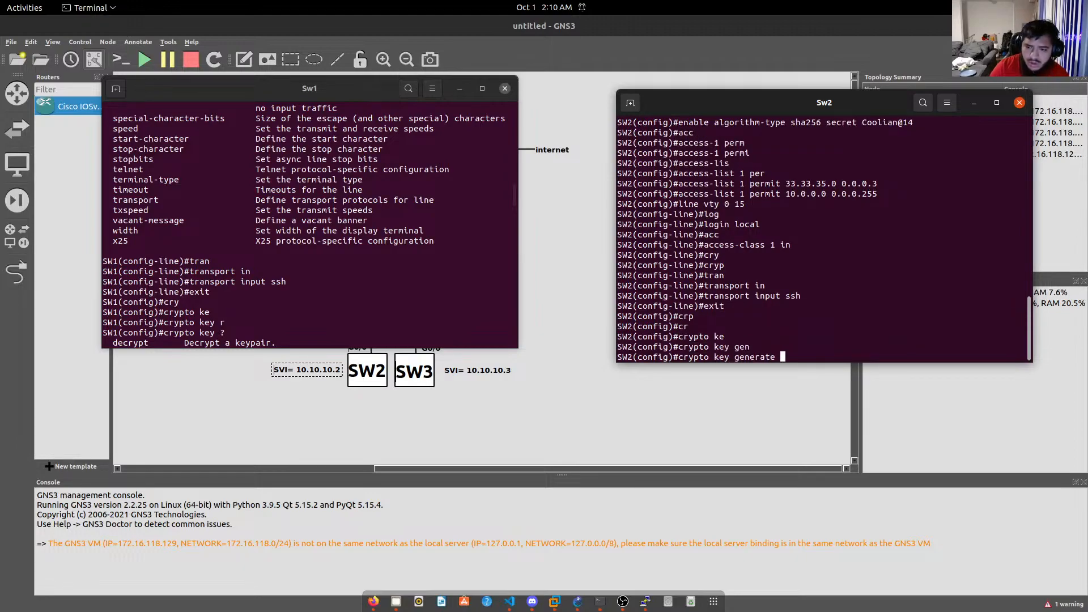
{"action": "type", "text": "rs"}
{"action": "key", "text": "Tab"}
{"action": "type", "text": "mod"}
{"action": "key", "text": "Tab"}
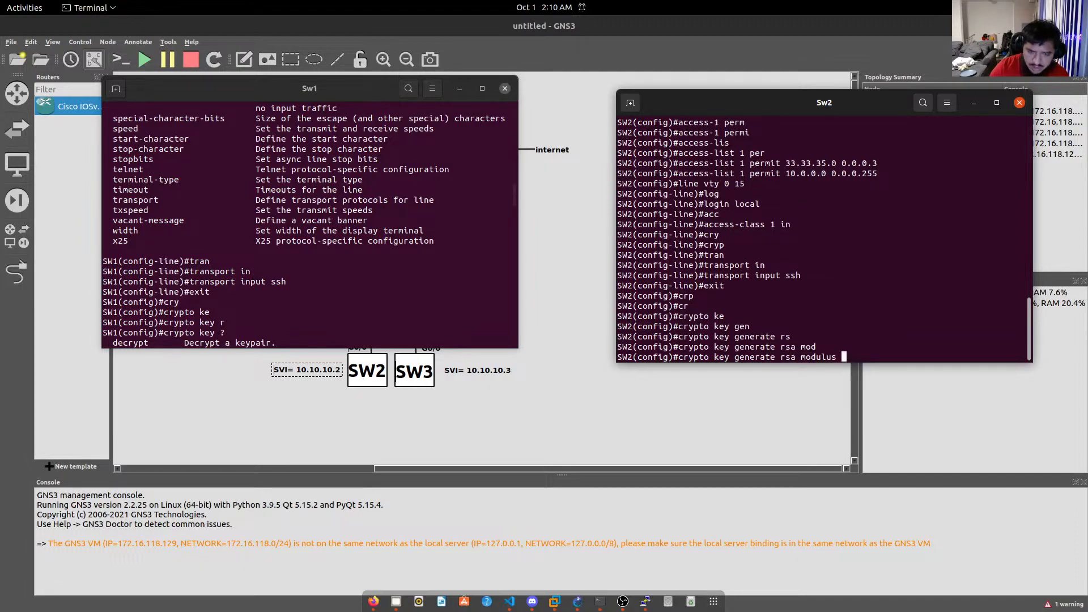
{"action": "type", "text": "?"}
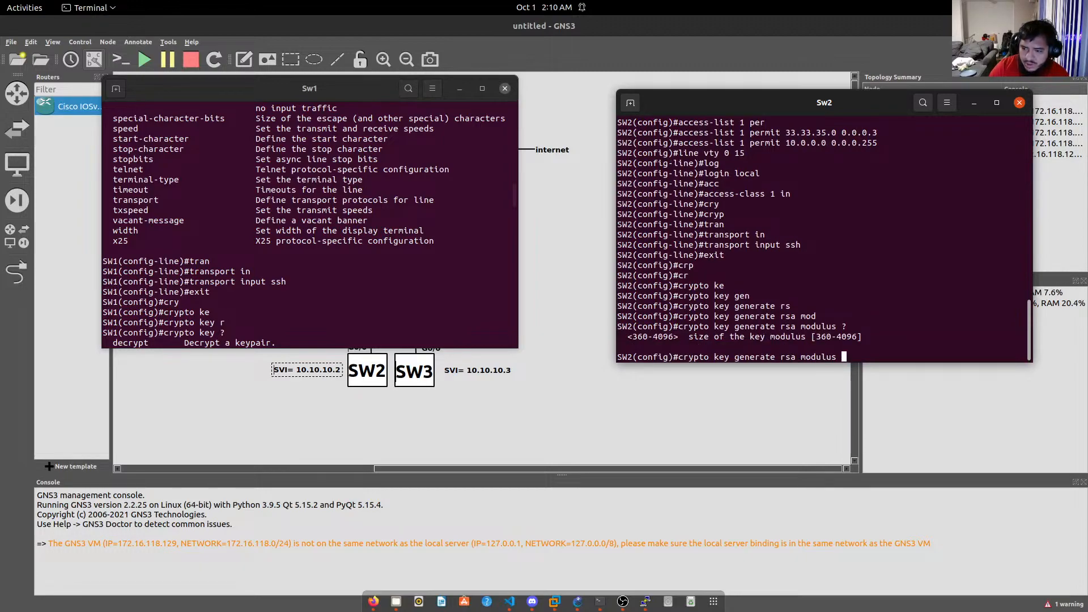
{"action": "type", "text": "4096"}
{"action": "key", "text": "Return"}
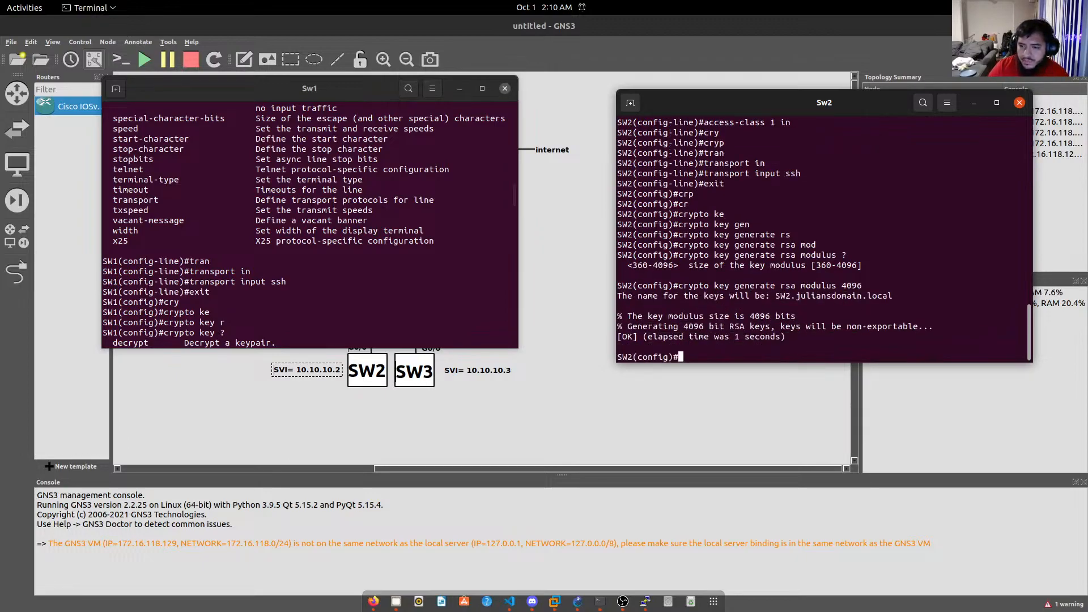
Save SW2's running configuration with do wr and scroll back through the output.
{"action": "type", "text": "do "}
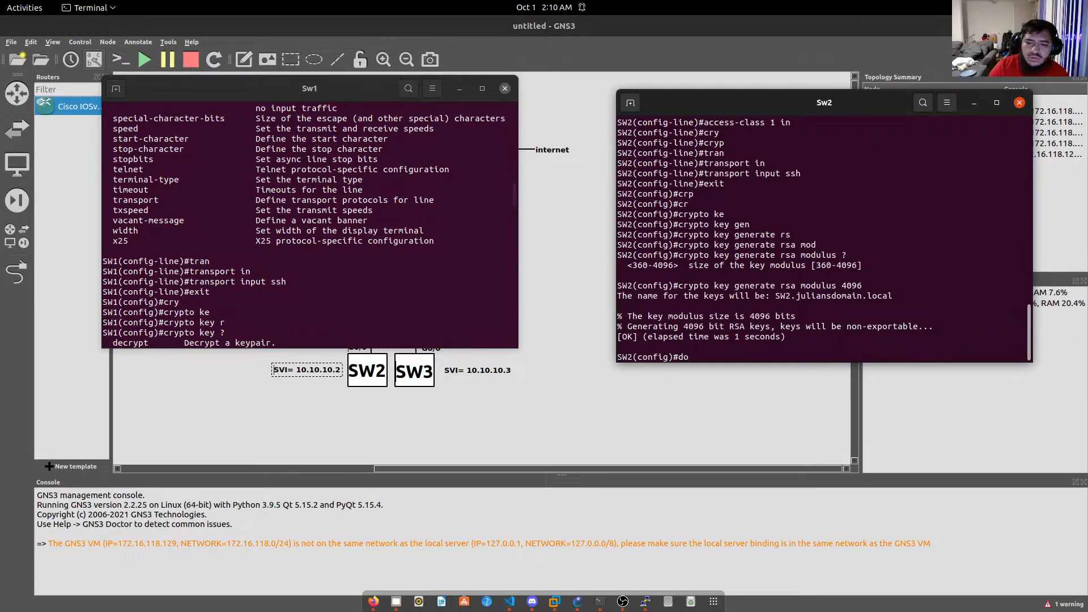
{"action": "type", "text": "wri"}
{"action": "key", "text": "Return"}
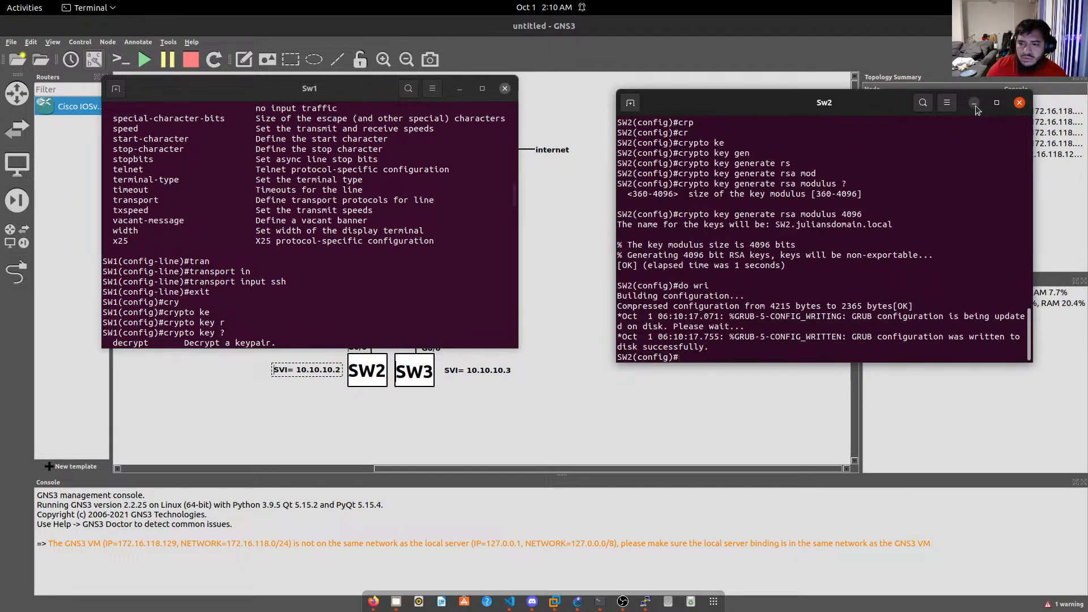
{"action": "scroll", "coordinate": [780, 261], "scroll_direction": "up", "scroll_amount": 15}
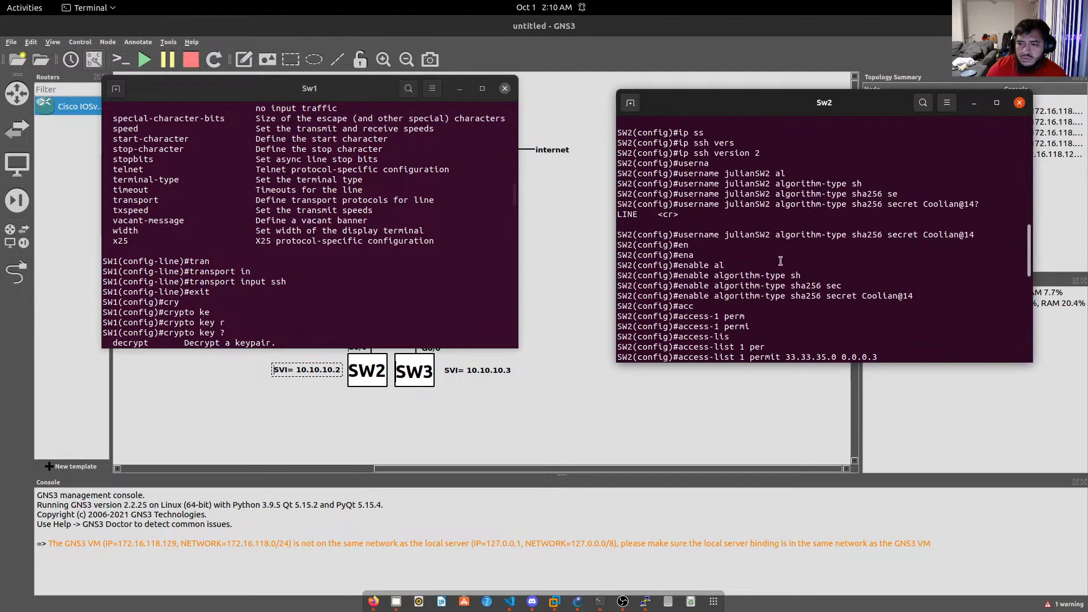
{"action": "scroll", "coordinate": [781, 260], "scroll_direction": "up", "scroll_amount": 4}
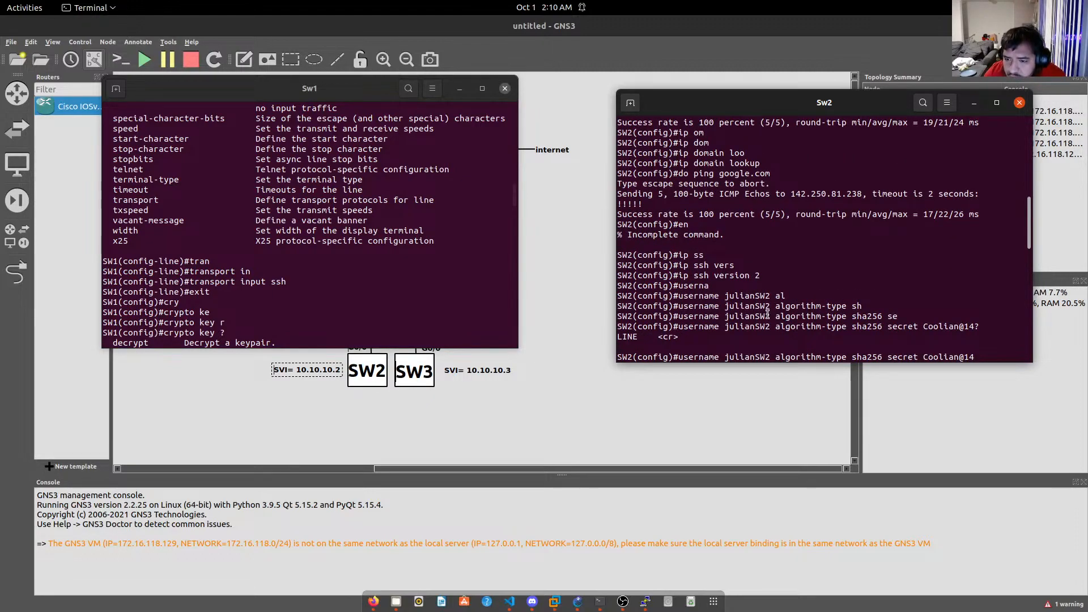
Bring SW1's PuTTY session forward and enter global configuration mode with en and conf t.
{"action": "left_click", "coordinate": [973, 103]}
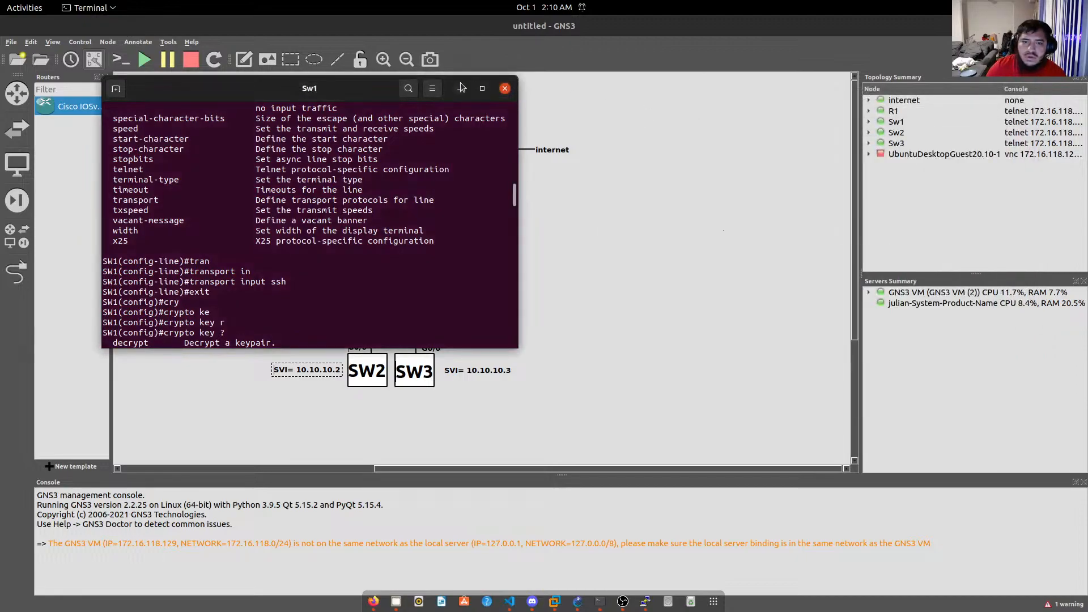
{"action": "left_click", "coordinate": [461, 88]}
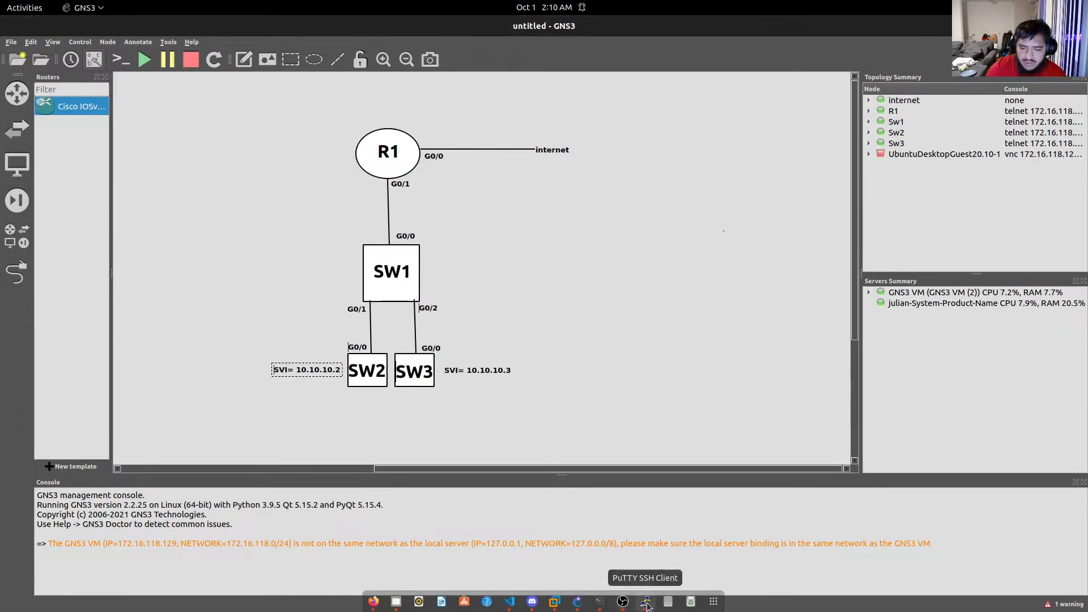
{"action": "left_click", "coordinate": [646, 604]}
{"action": "key", "text": "Return"}
{"action": "key", "text": "Return"}
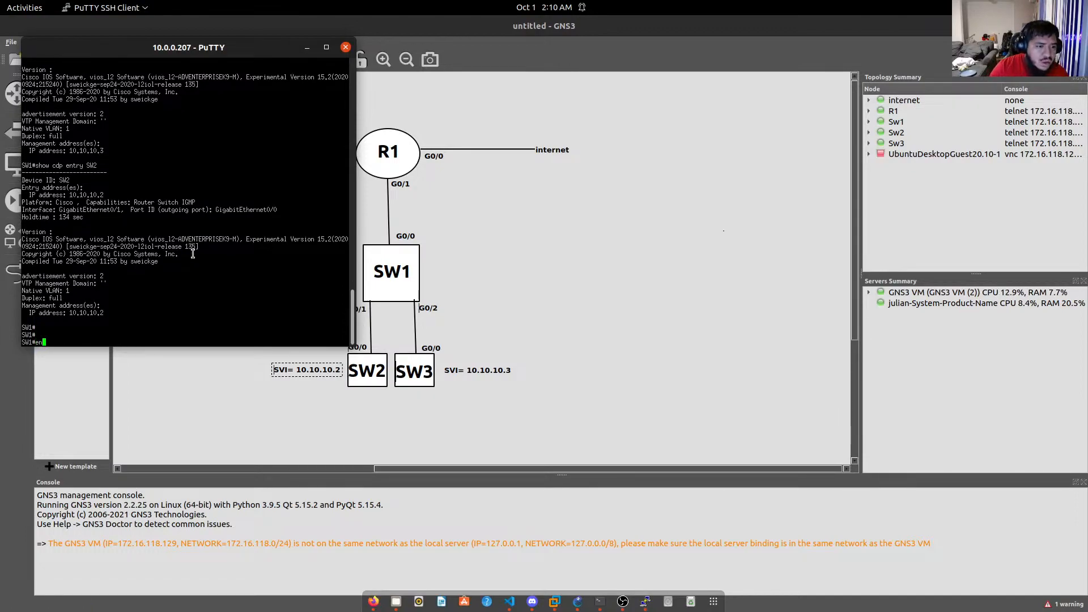
{"action": "type", "text": "en"}
{"action": "key", "text": "Return"}
{"action": "type", "text": "conf t"}
{"action": "key", "text": "Return"}
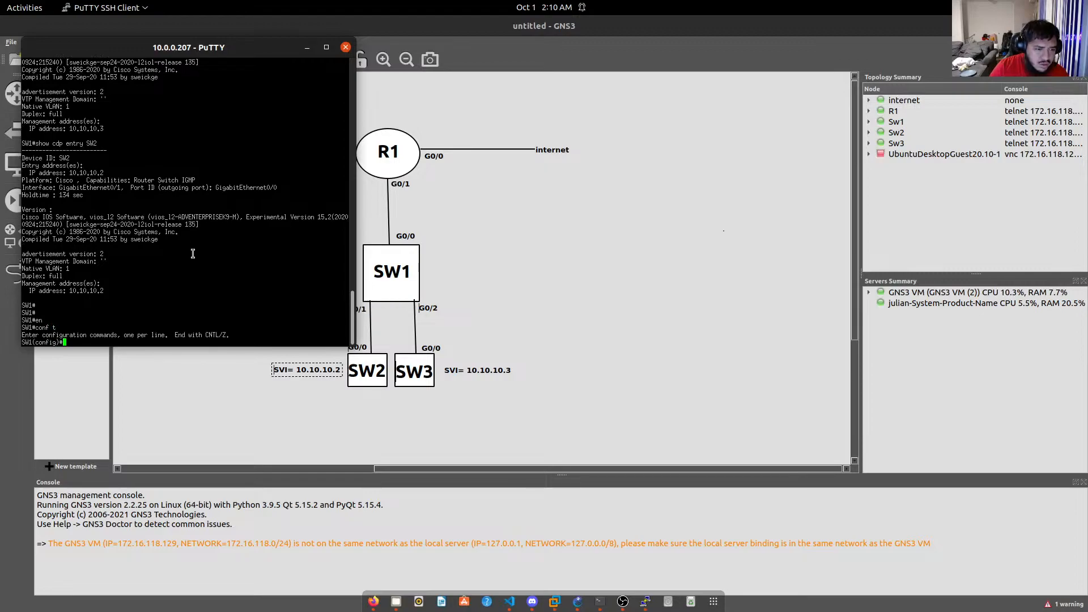
Attempt ssh -l with SW2's username to 10.10.10.2, then exit after the invalid-input error.
{"action": "type", "text": "ssh "}
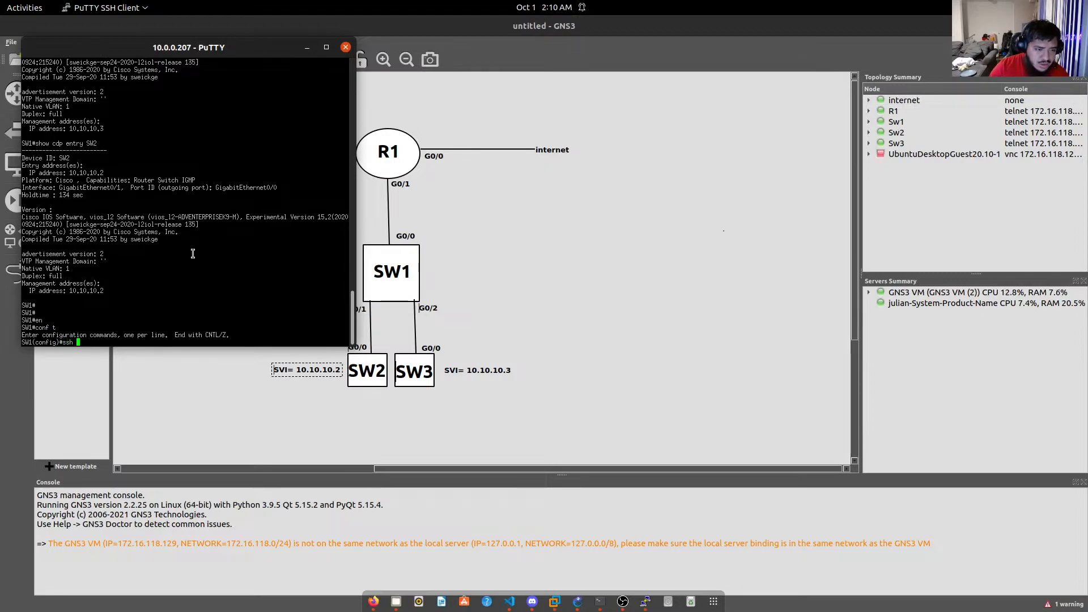
{"action": "type", "text": "l"}
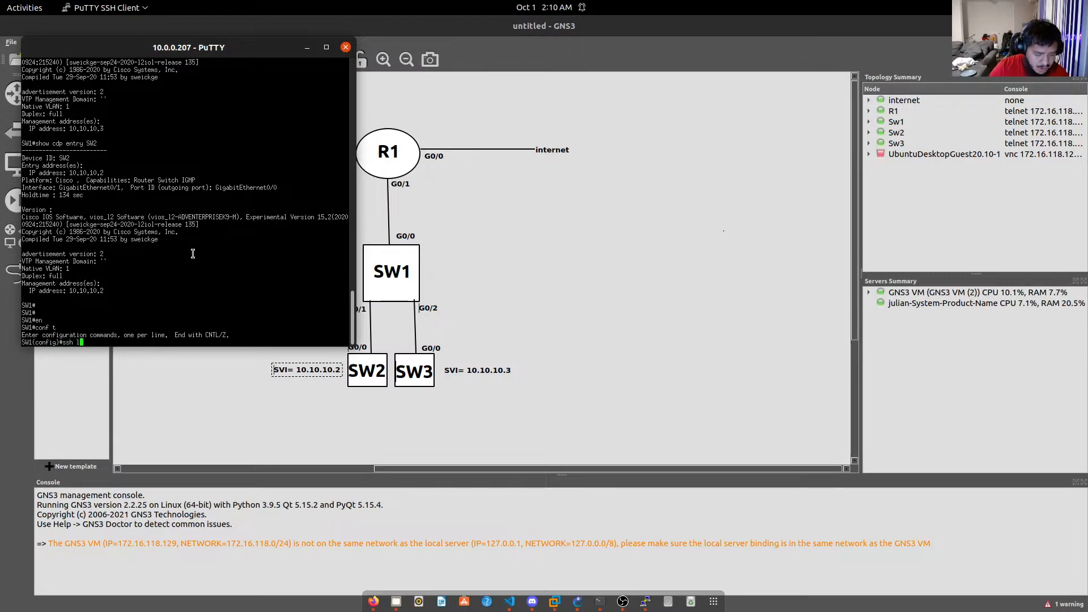
{"action": "key", "text": "BackSpace"}
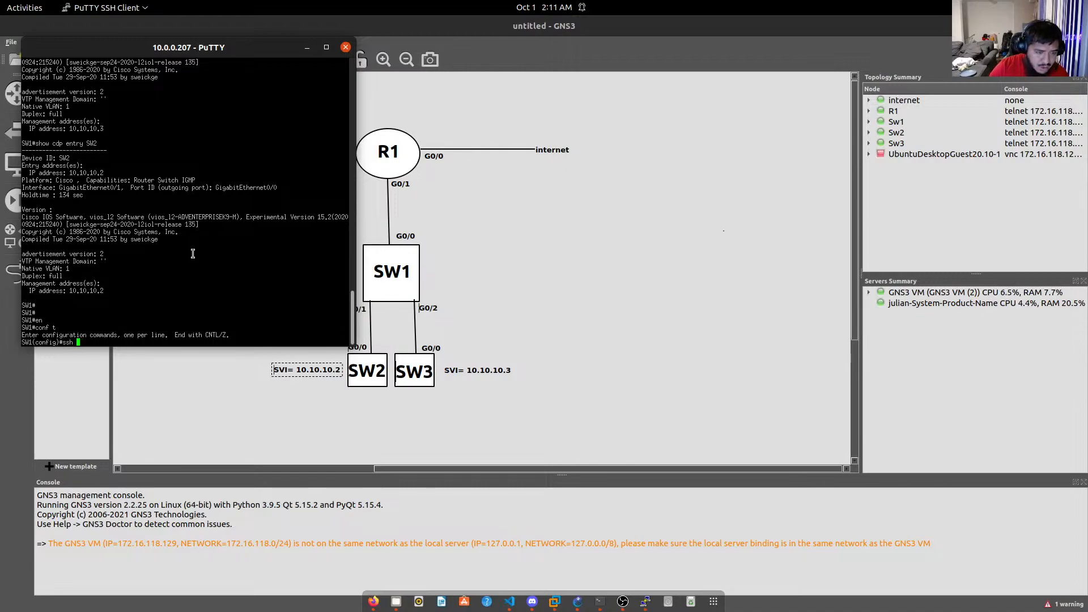
{"action": "type", "text": "-l"}
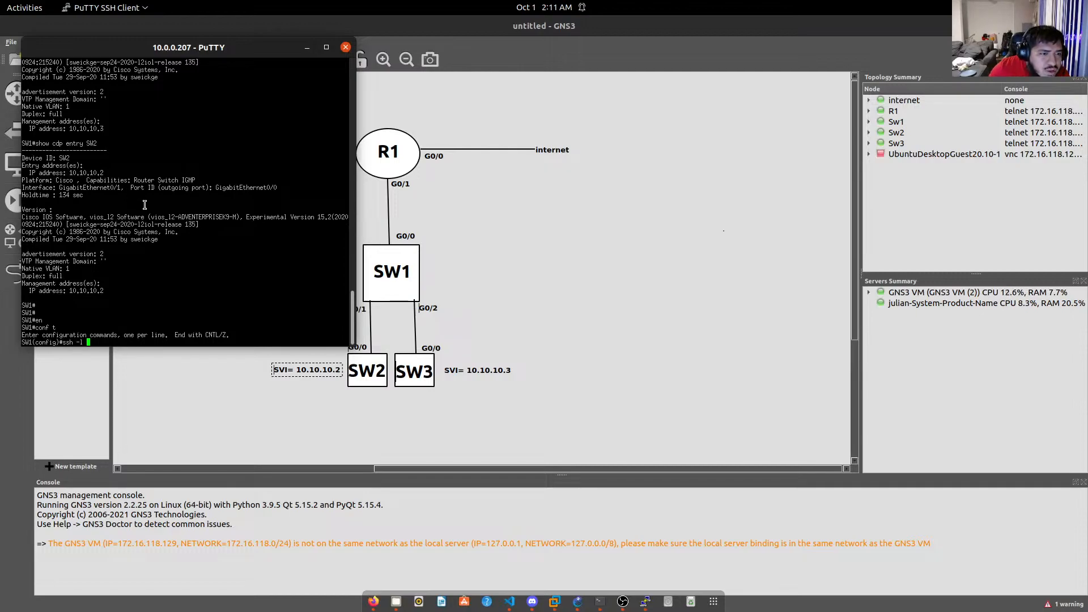
{"action": "type", "text": "10.1"}
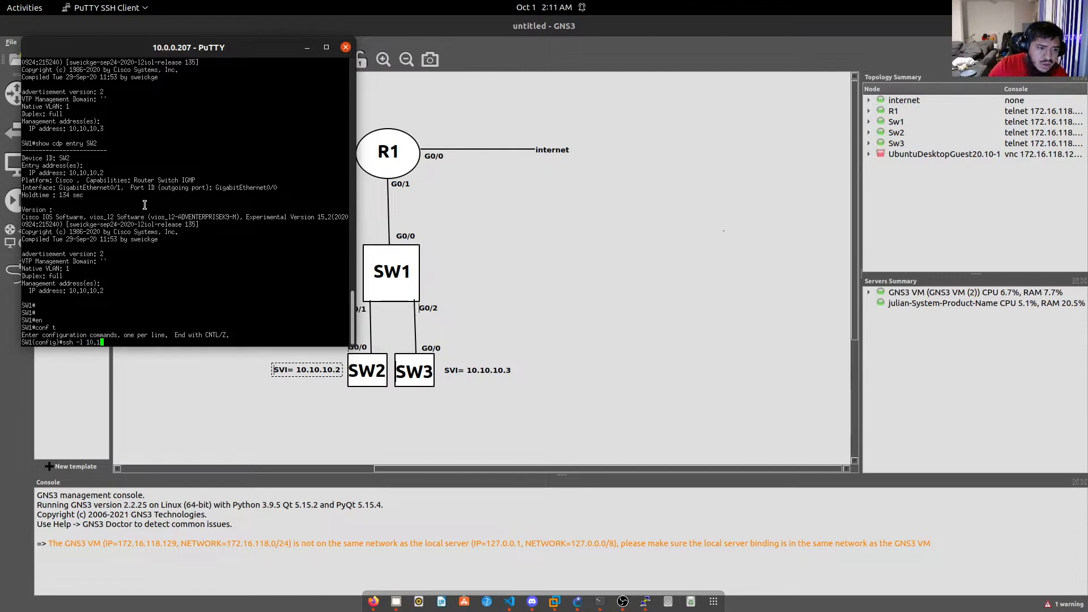
{"action": "type", "text": "0.10.2"}
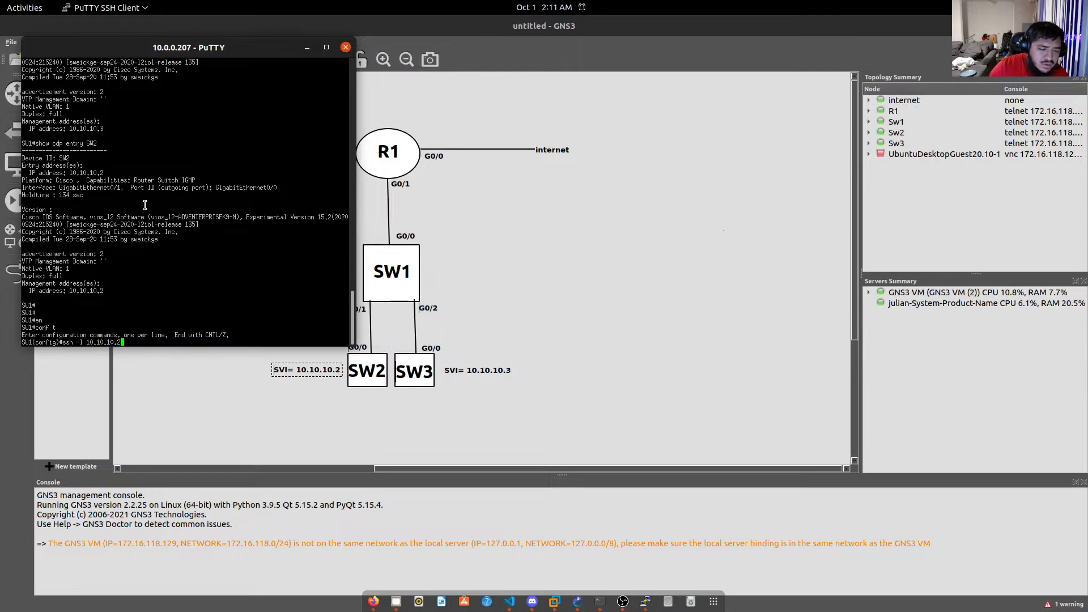
{"action": "key", "text": "Left"}
{"action": "key", "text": "Left"}
{"action": "key", "text": "Left"}
{"action": "key", "text": "Left"}
{"action": "key", "text": "Left"}
{"action": "key", "text": "Left"}
{"action": "key", "text": "Left"}
{"action": "key", "text": "Left"}
{"action": "key", "text": "Left"}
{"action": "key", "text": "Left"}
{"action": "type", "text": "julian"}
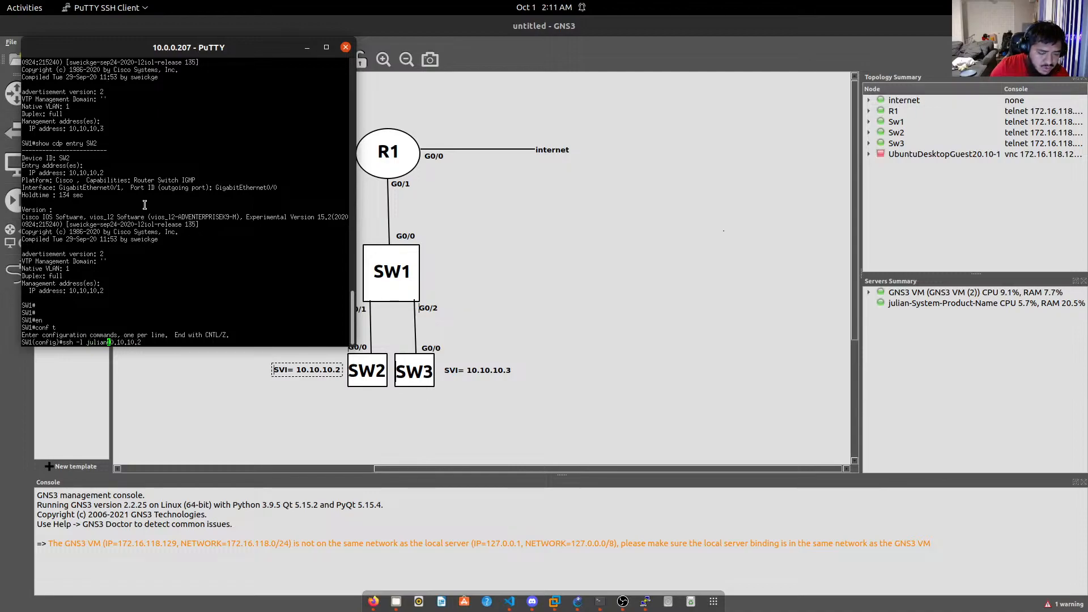
{"action": "type", "text": "SW2"}
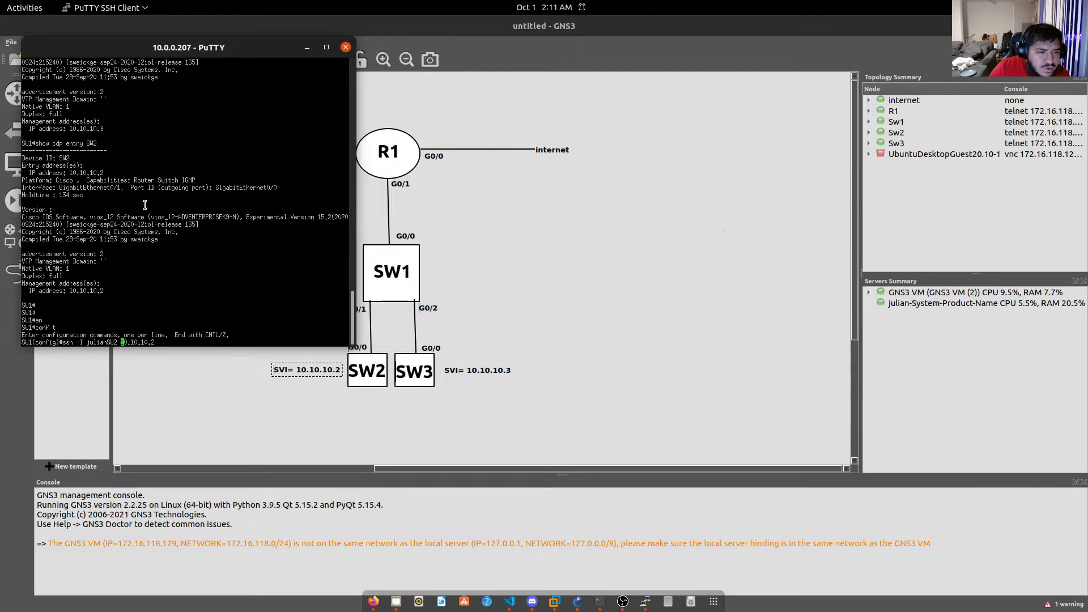
{"action": "key", "text": "Return"}
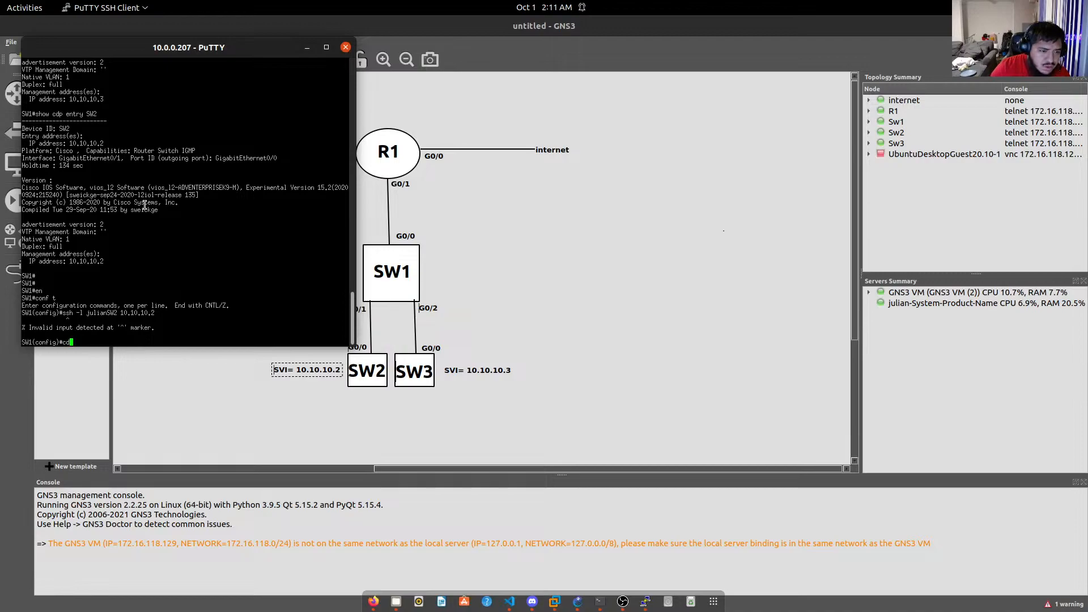
{"action": "key", "text": "Up"}
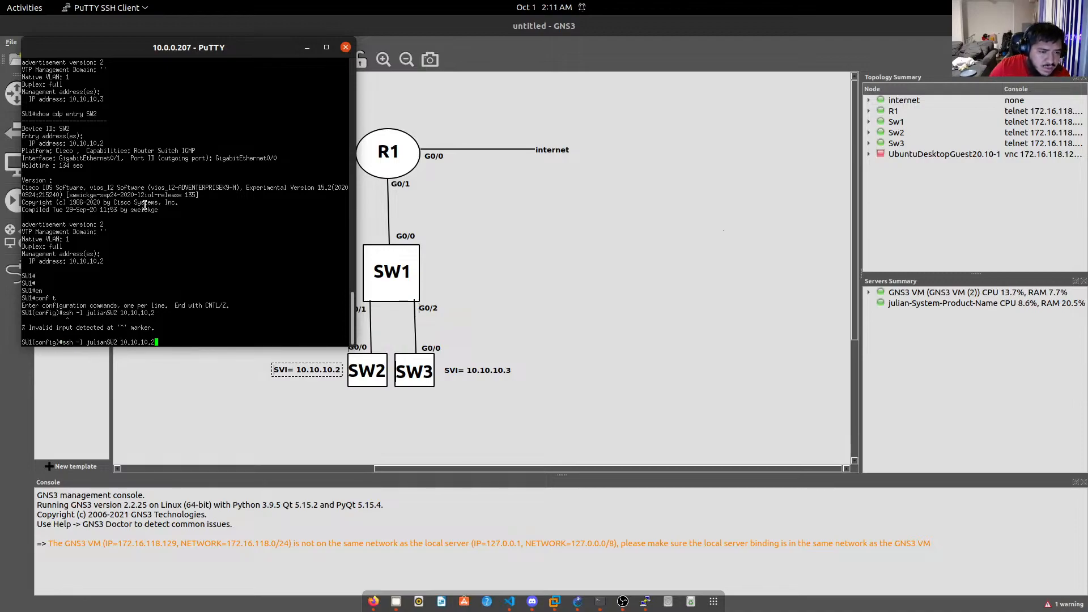
{"action": "key", "text": "Down"}
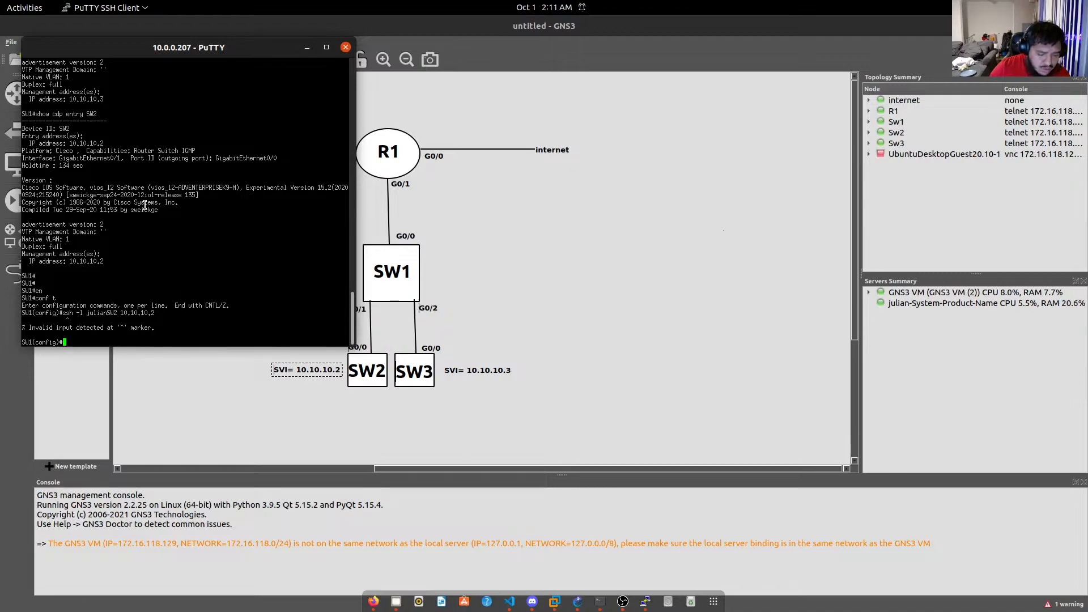
{"action": "type", "text": "exit"}
{"action": "key", "text": "Return"}
Rerun show cdp entry SW2, then list SW1's CDP neighbours: SW3, SW2 and R1.
{"action": "type", "text": "conf t"}
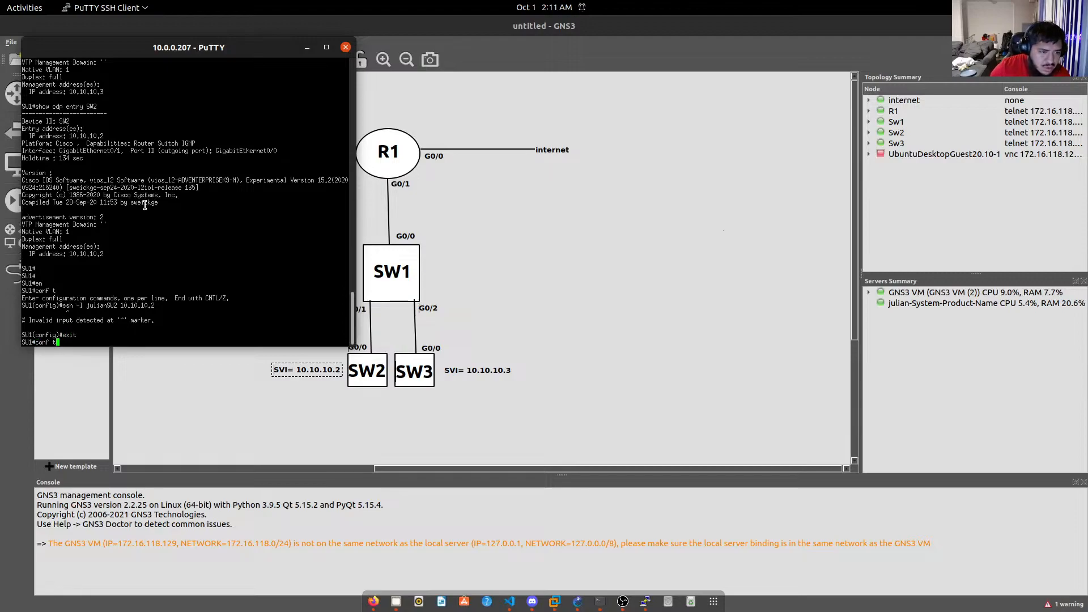
{"action": "key", "text": "Up"}
{"action": "key", "text": "Up"}
{"action": "key", "text": "Up"}
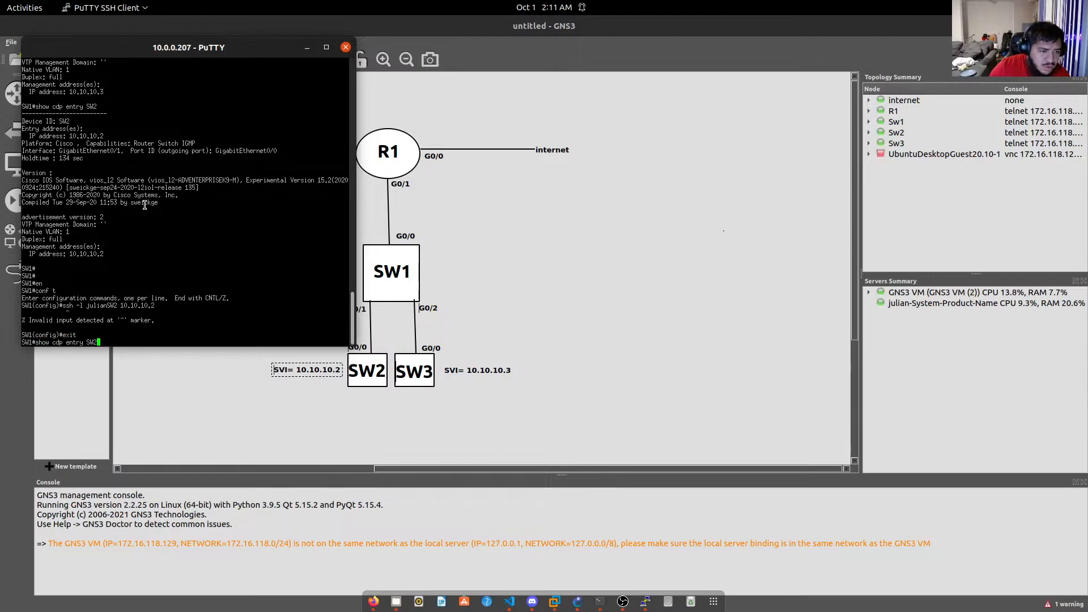
{"action": "key", "text": "Return"}
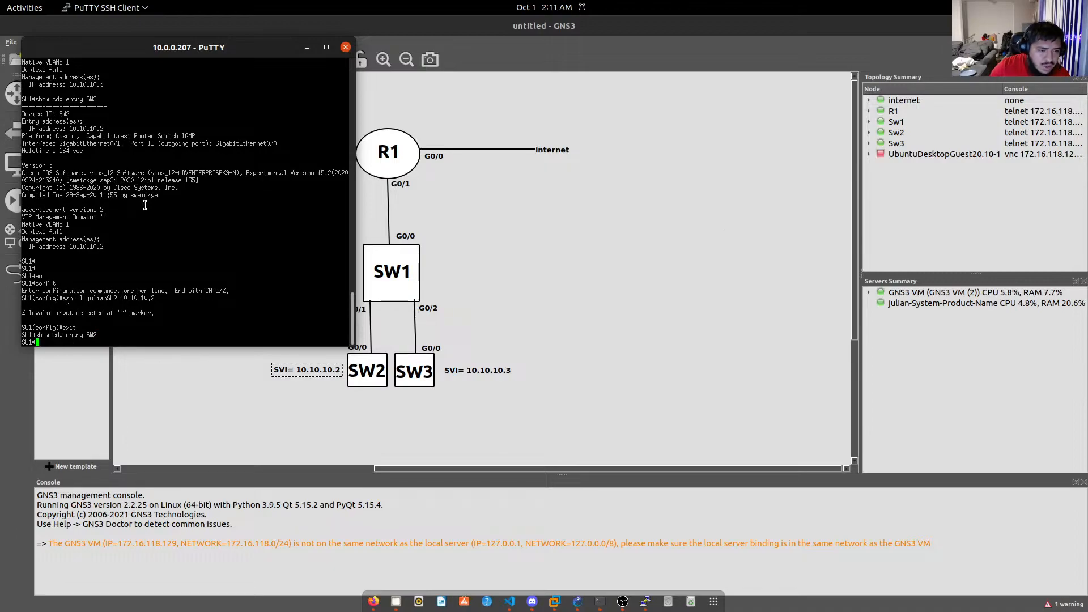
{"action": "key", "text": "Up"}
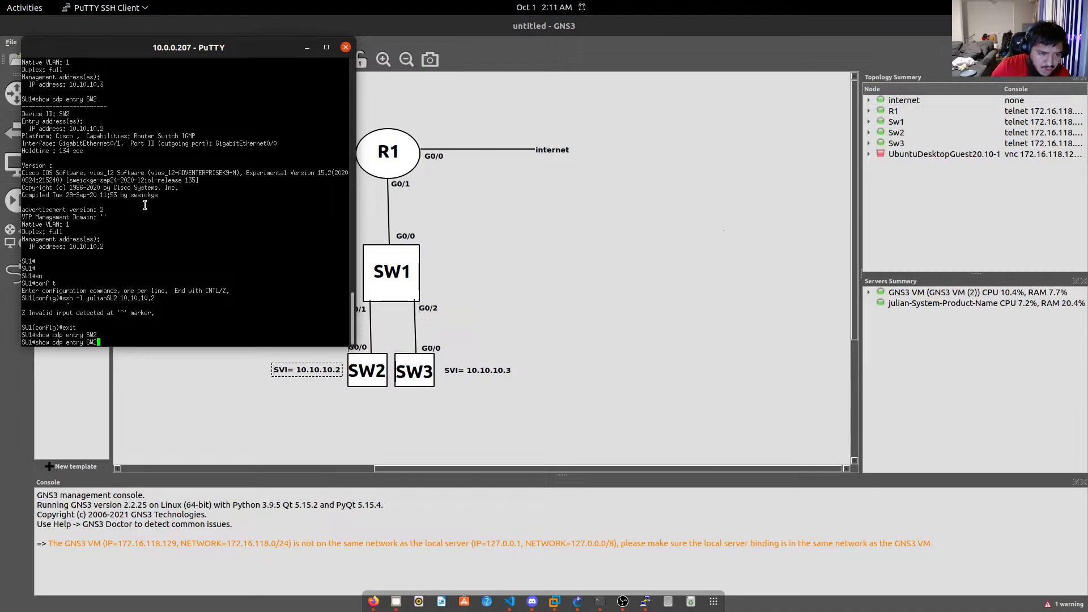
{"action": "key", "text": "BackSpace"}
{"action": "key", "text": "BackSpace"}
{"action": "key", "text": "BackSpace"}
{"action": "key", "text": "BackSpace"}
{"action": "key", "text": "BackSpace"}
{"action": "key", "text": "BackSpace"}
{"action": "key", "text": "BackSpace"}
{"action": "key", "text": "BackSpace"}
{"action": "key", "text": "BackSpace"}
{"action": "type", "text": "ne"}
{"action": "key", "text": "Tab"}
{"action": "key", "text": "Return"}
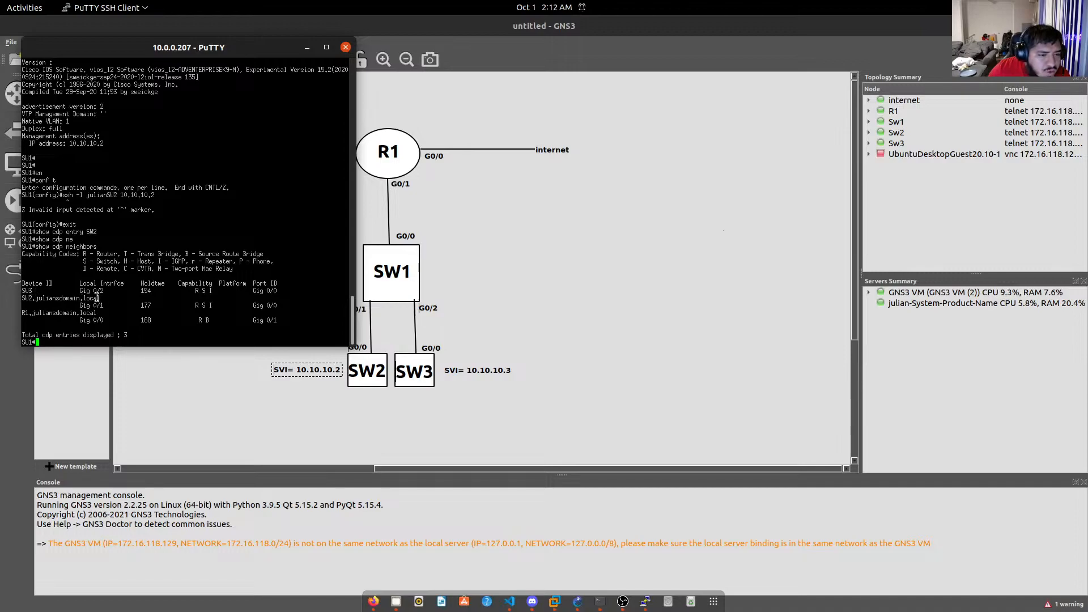
Show the CDP entry for SW2's full domain name, revealing IP 10.10.10.2.
{"action": "left_click_drag", "start_coordinate": [100, 298], "coordinate": [36, 296]}
{"action": "left_click", "coordinate": [51, 297]}
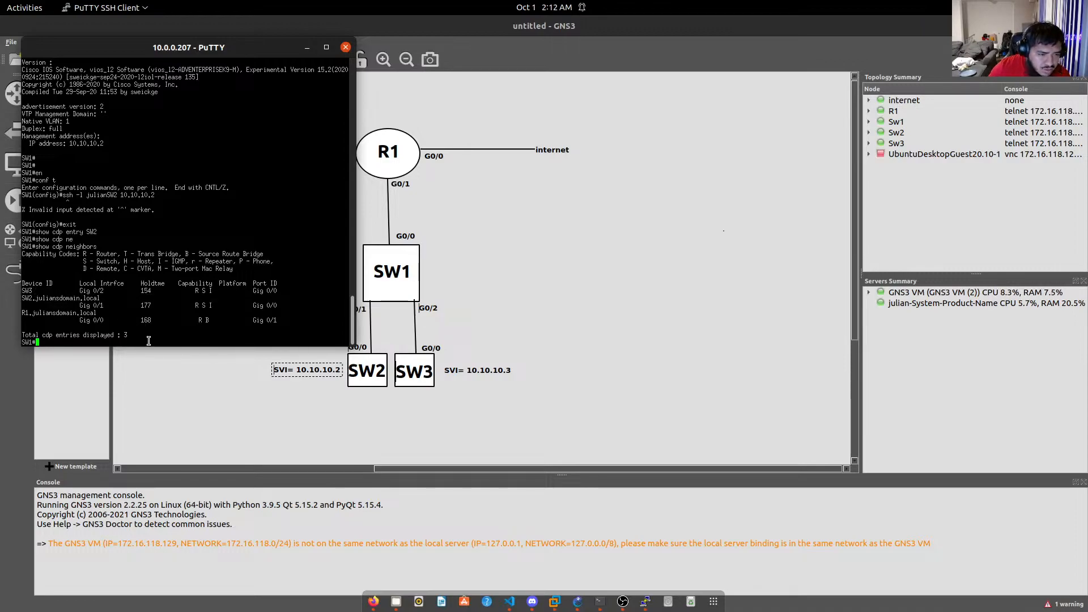
{"action": "key", "text": "Up"}
{"action": "key", "text": "Up"}
{"action": "key", "text": "Up"}
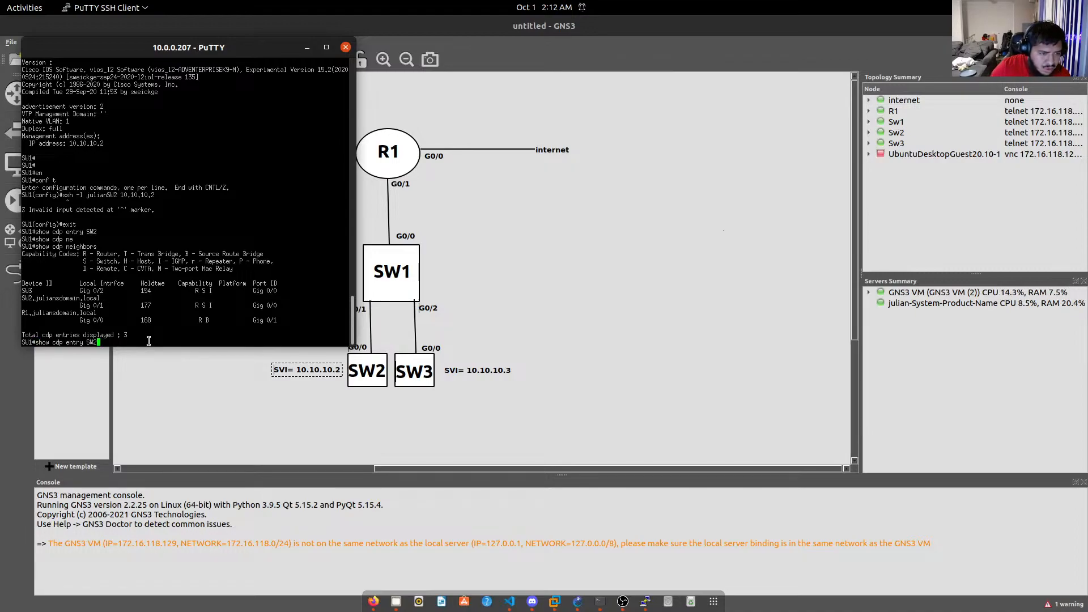
{"action": "type", "text": ".juliansdomain.local"}
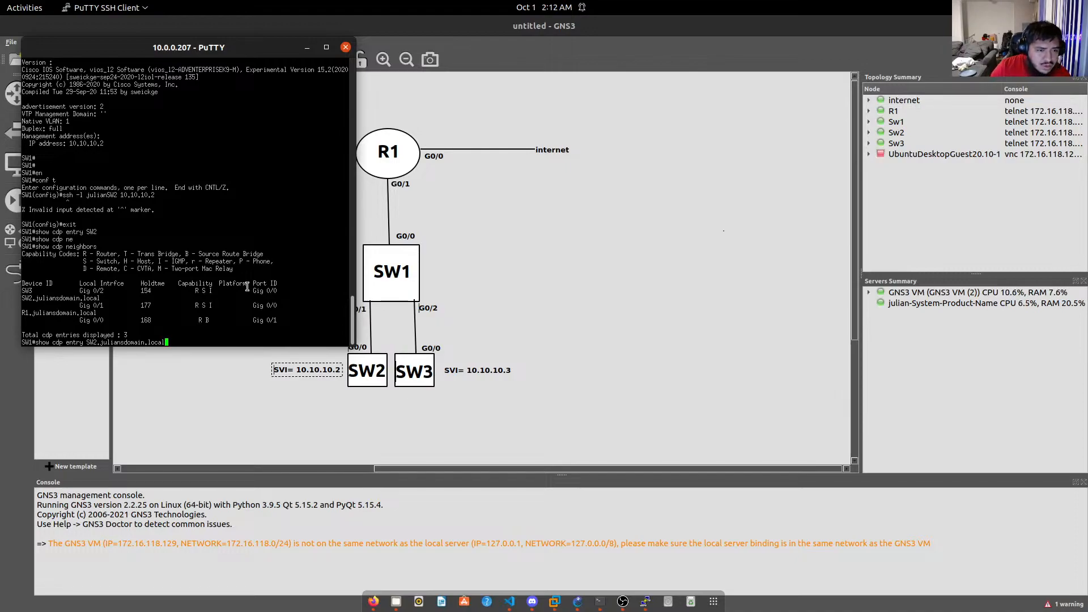
{"action": "key", "text": "Return"}
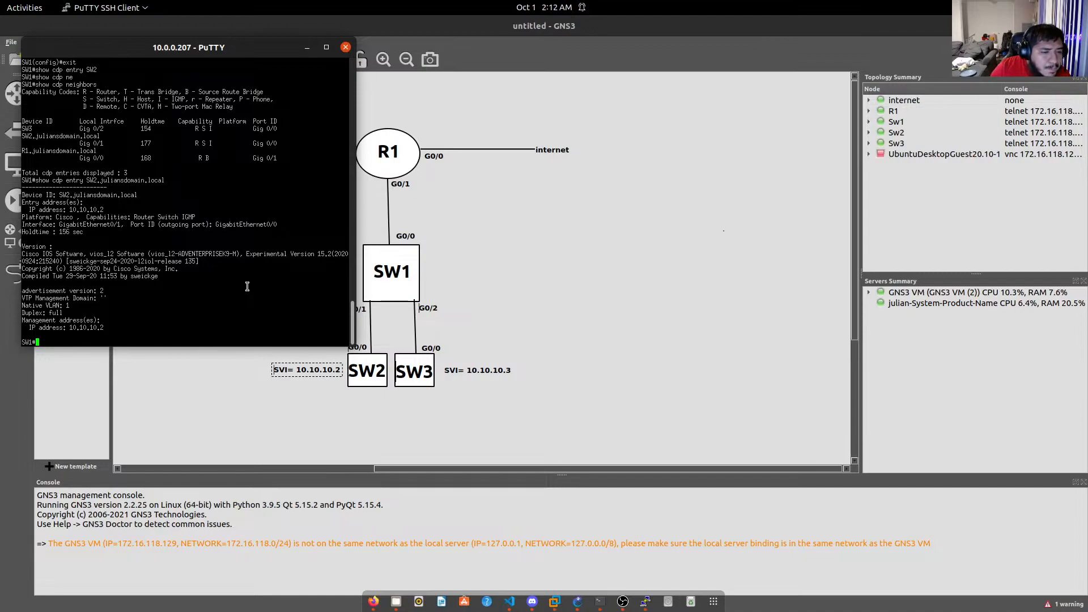
Enter conf t and type an unsent ssh -l command with SW2's username to 10.10.10.2.
{"action": "key", "text": "Up"}
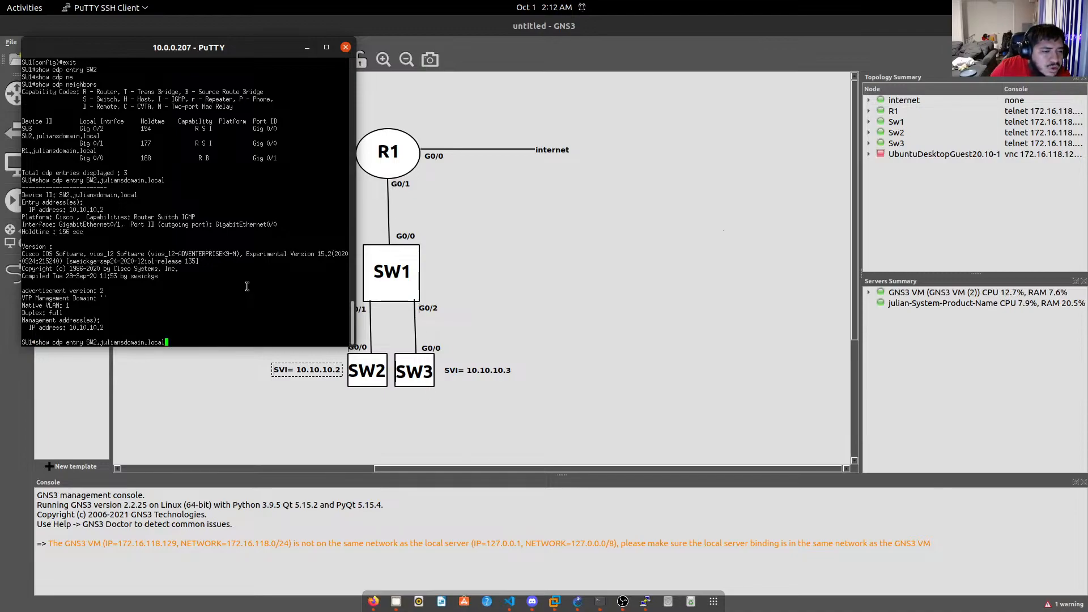
{"action": "key", "text": "ctrl+u"}
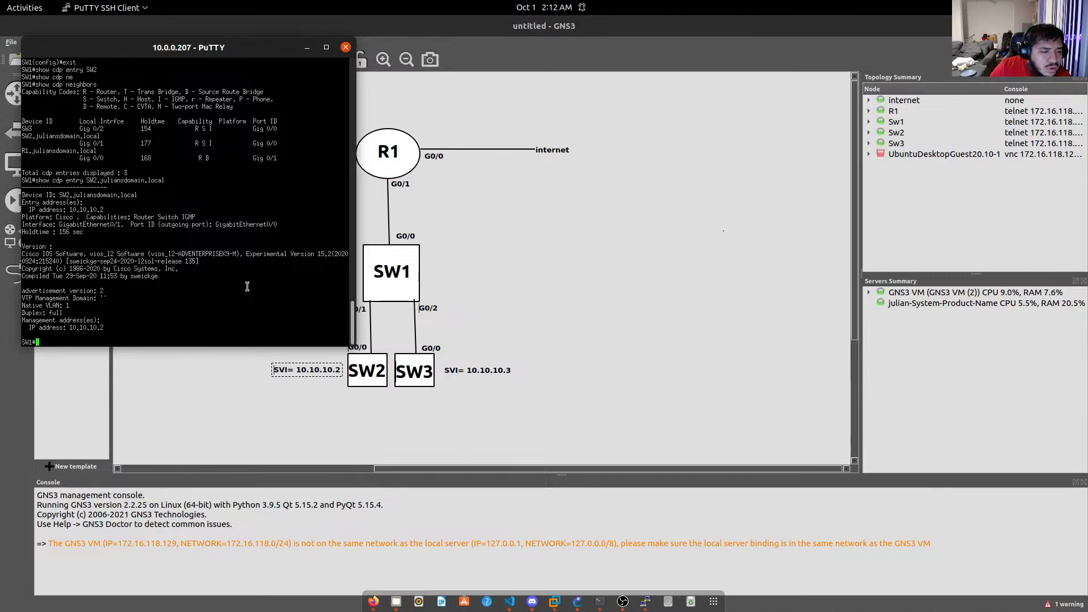
{"action": "type", "text": "conf t"}
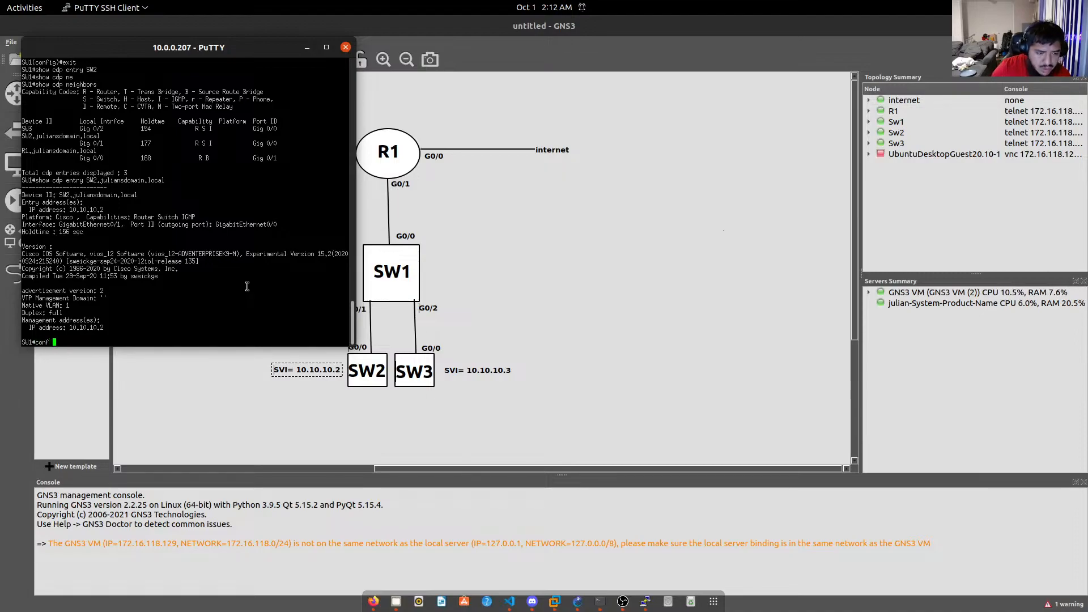
{"action": "key", "text": "Return"}
{"action": "type", "text": "ssh -l julianSW2 10.10.10.2"}
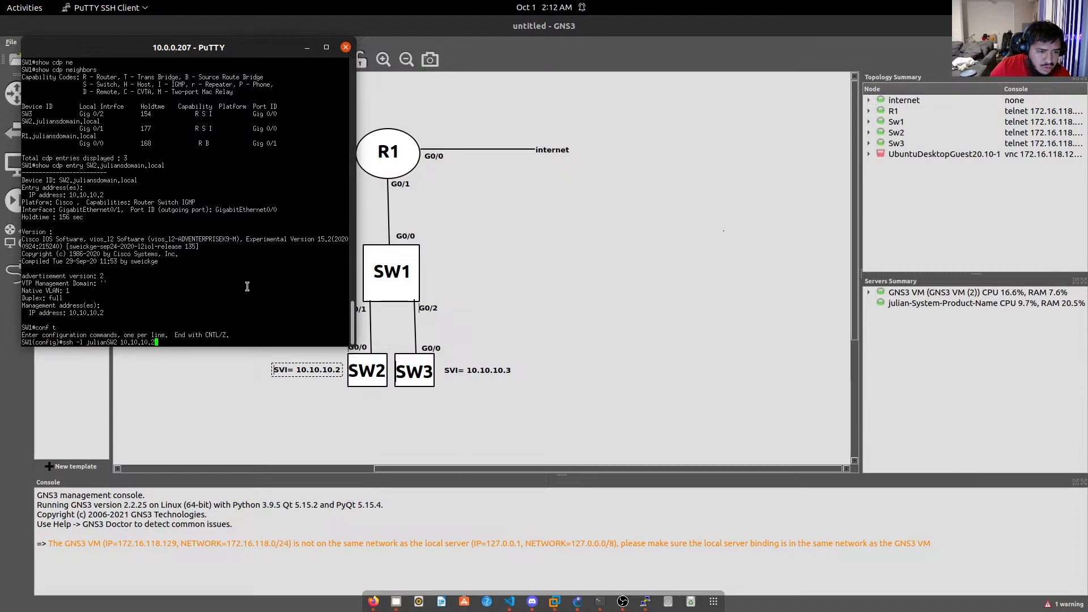
{"action": "key", "text": "Left"}
{"action": "key", "text": "Left"}
{"action": "key", "text": "Left"}
{"action": "key", "text": "Left"}
{"action": "key", "text": "Left"}
{"action": "key", "text": "Left"}
{"action": "key", "text": "Left"}
{"action": "key", "text": "Left"}
{"action": "key", "text": "Left"}
{"action": "key", "text": "Left"}
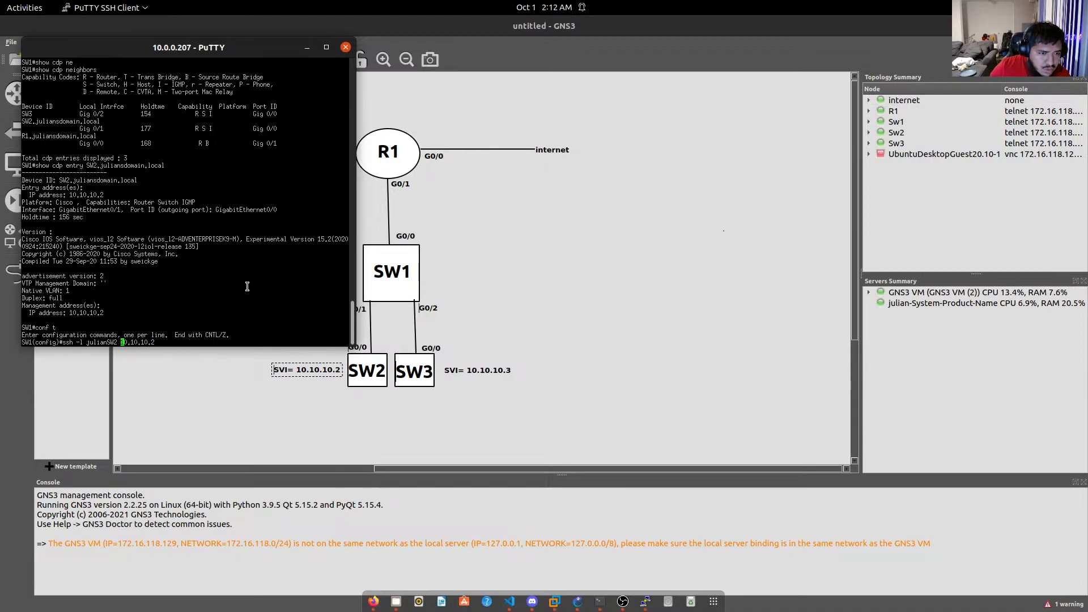
{"action": "key", "text": "BackSpace"}
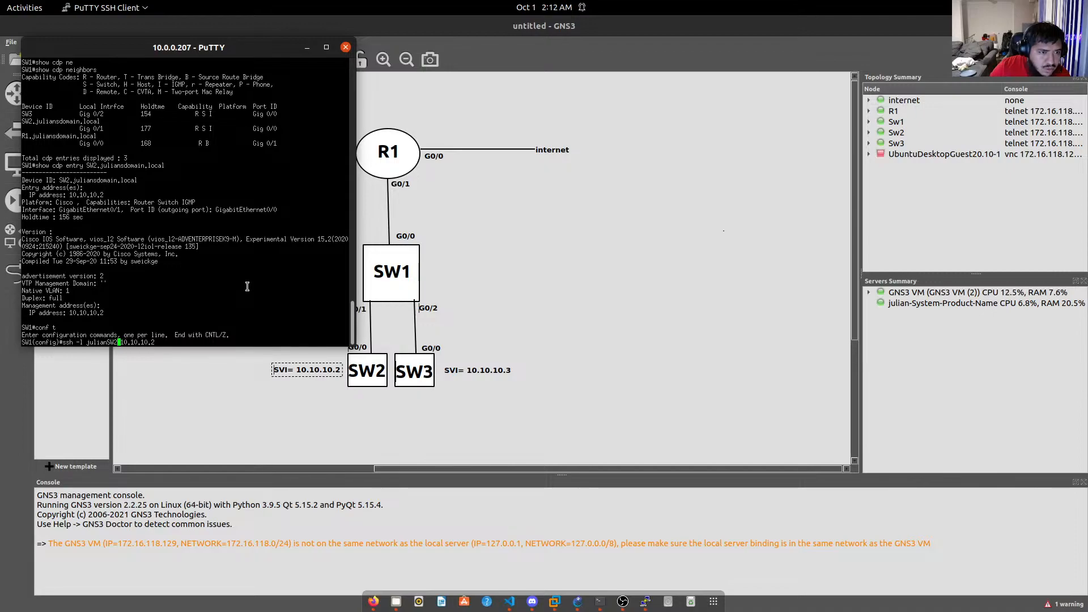
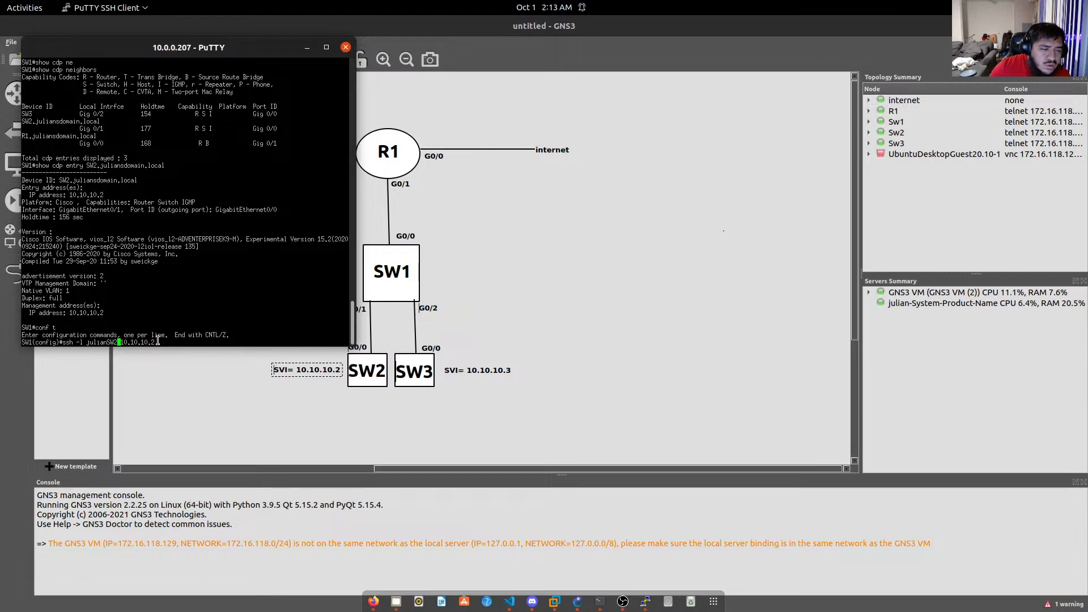
Scroll through SW1's terminal history to review the CDP neighbour output.
{"action": "scroll", "coordinate": [153, 306], "scroll_direction": "up", "scroll_amount": 20}
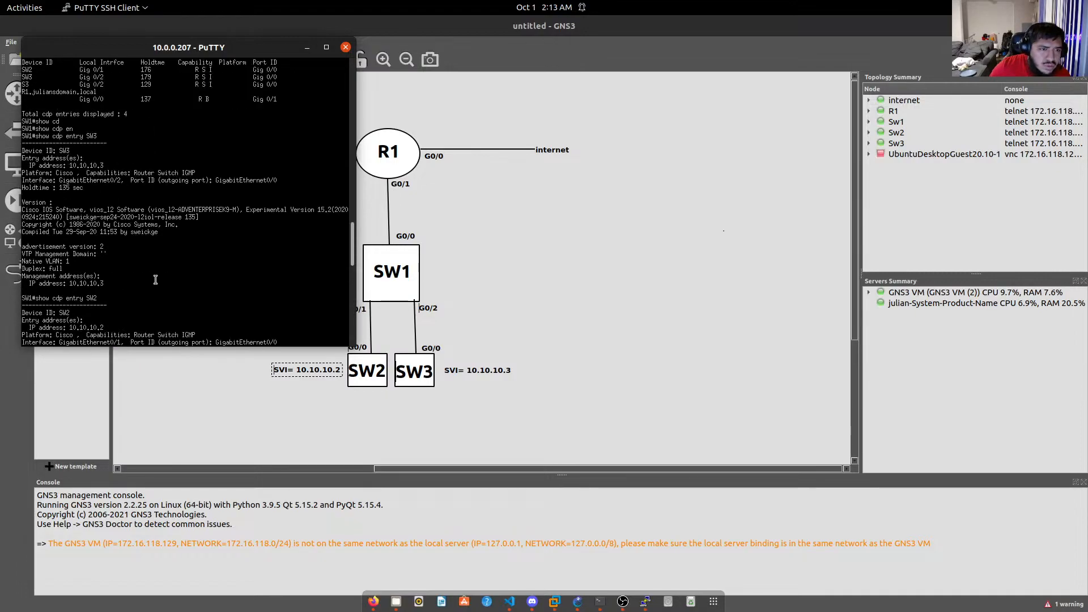
{"action": "scroll", "coordinate": [148, 272], "scroll_direction": "up", "scroll_amount": 15}
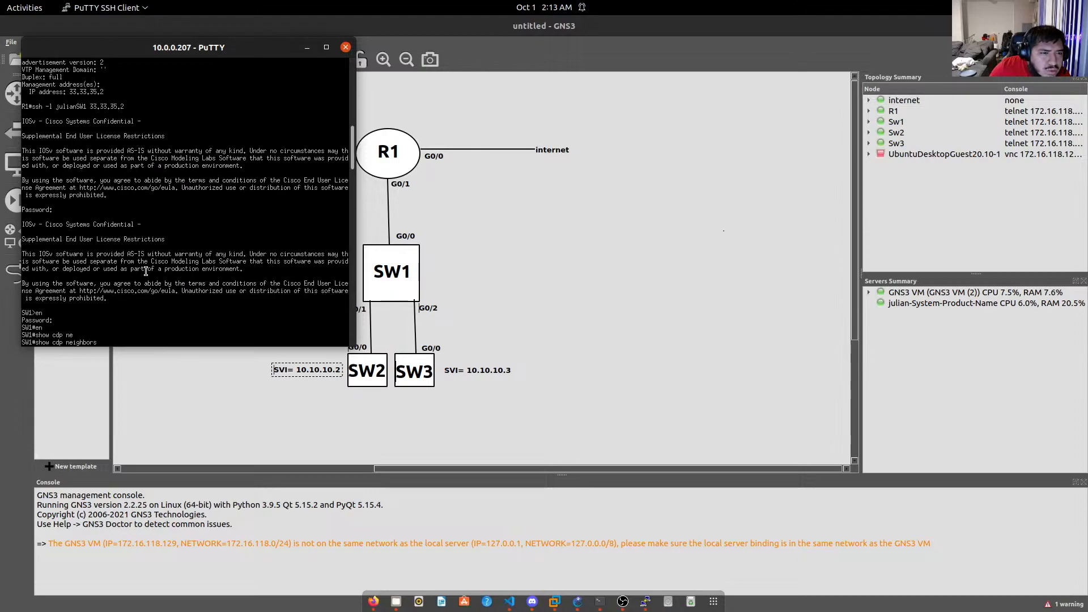
{"action": "scroll", "coordinate": [78, 309], "scroll_direction": "up", "scroll_amount": 15}
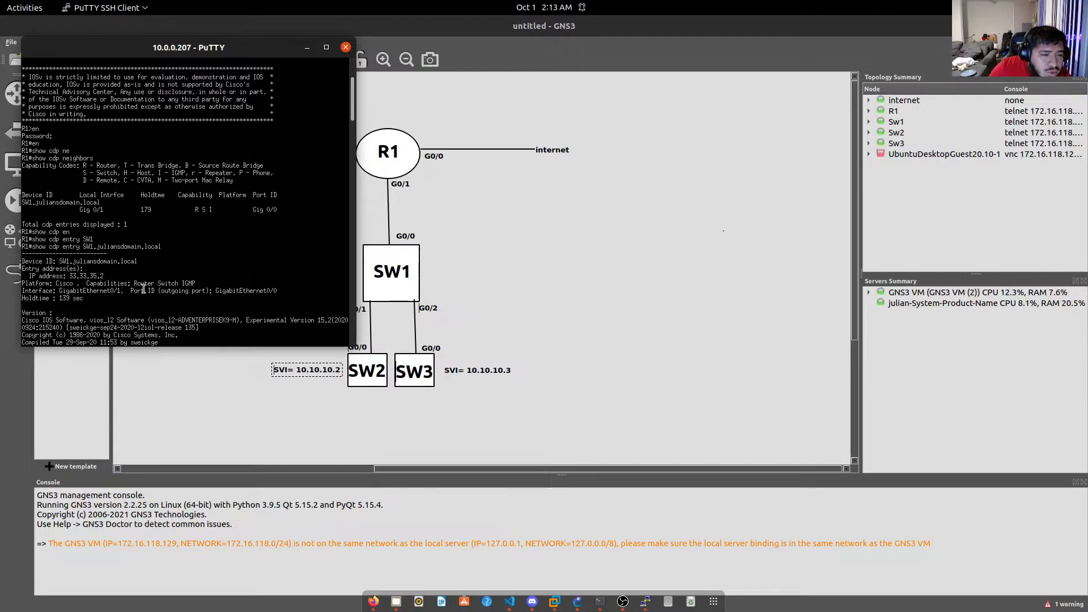
{"action": "scroll", "coordinate": [144, 289], "scroll_direction": "down", "scroll_amount": 3}
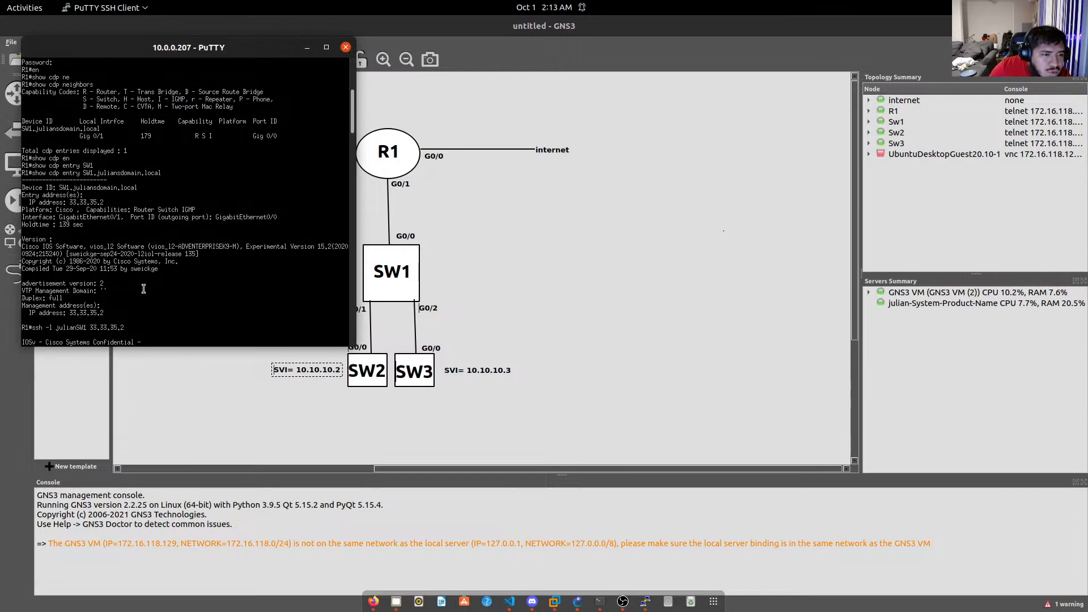
{"action": "scroll", "coordinate": [143, 289], "scroll_direction": "down", "scroll_amount": 15}
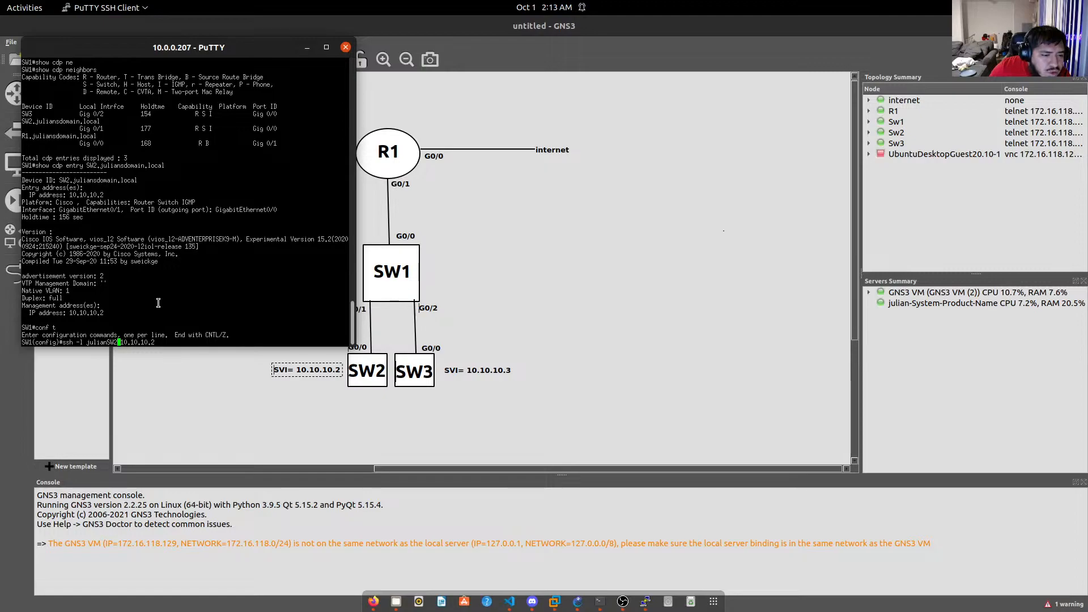
{"action": "scroll", "coordinate": [158, 303], "scroll_direction": "up", "scroll_amount": 5}
{"action": "scroll", "coordinate": [159, 302], "scroll_direction": "up", "scroll_amount": 10}
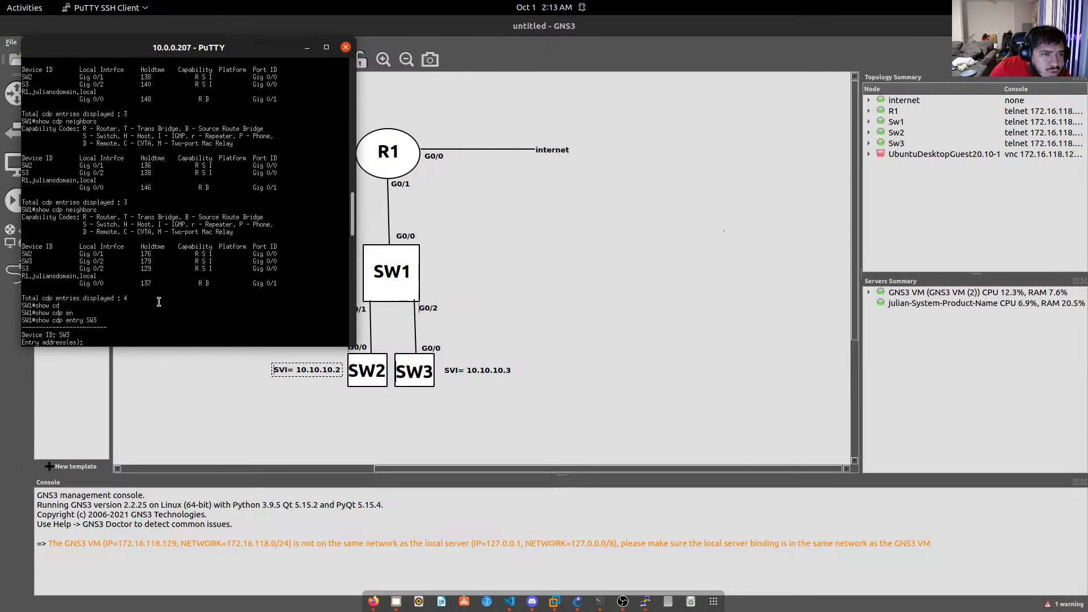
{"action": "scroll", "coordinate": [151, 286], "scroll_direction": "up", "scroll_amount": 10}
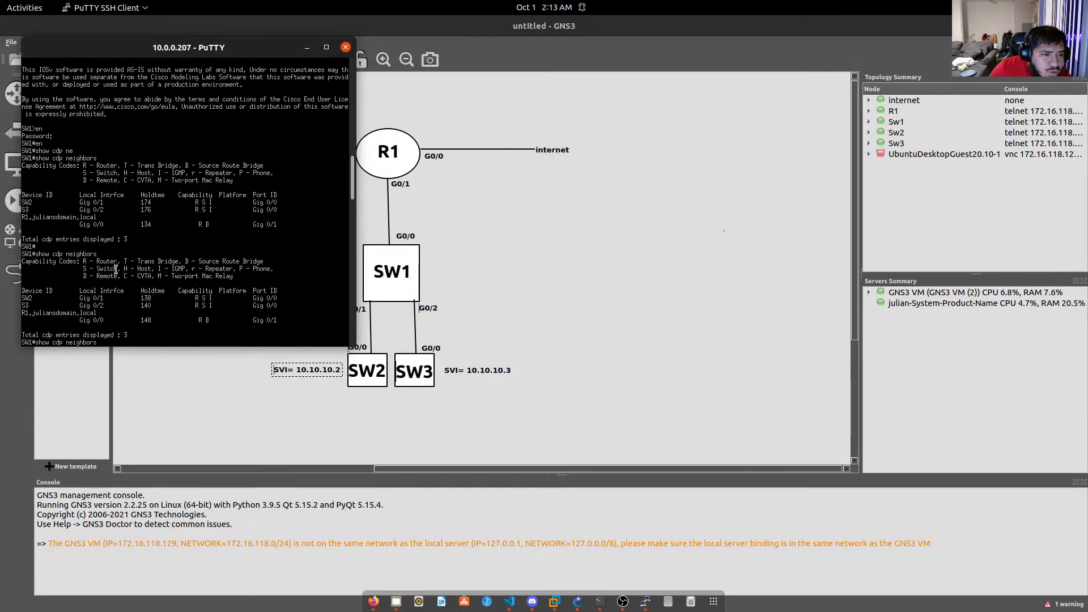
{"action": "scroll", "coordinate": [116, 270], "scroll_direction": "down", "scroll_amount": 5}
{"action": "scroll", "coordinate": [135, 295], "scroll_direction": "down", "scroll_amount": 5}
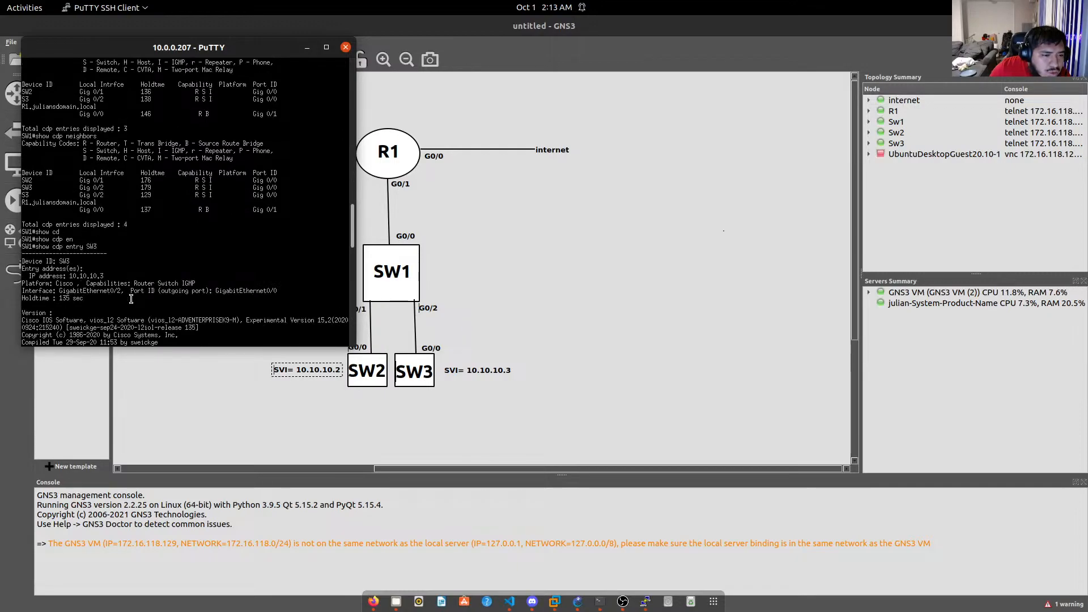
{"action": "scroll", "coordinate": [97, 295], "scroll_direction": "down", "scroll_amount": 10}
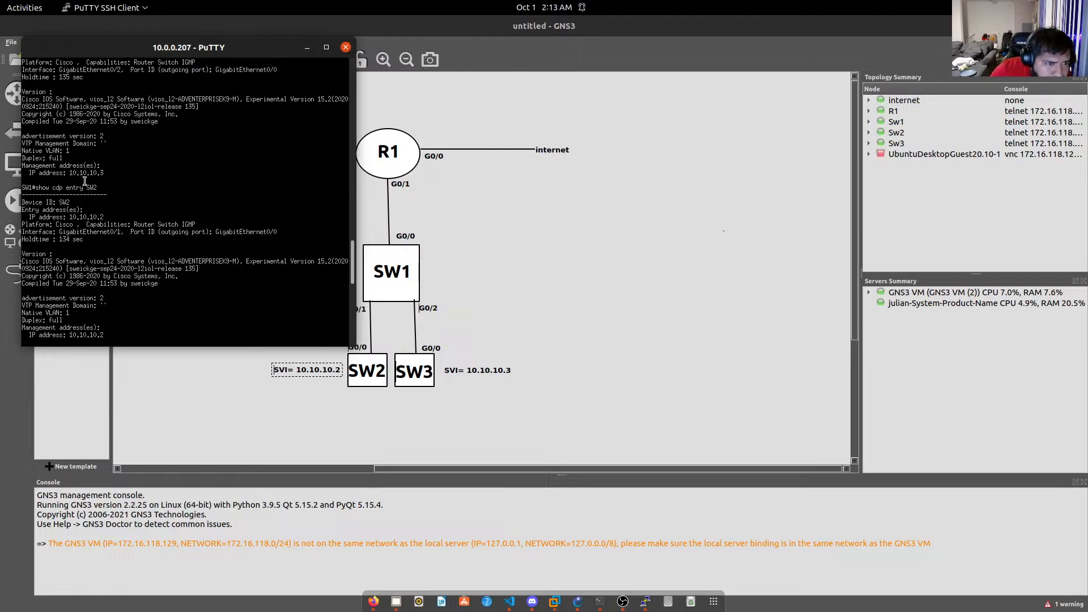
{"action": "scroll", "coordinate": [69, 272], "scroll_direction": "down", "scroll_amount": 5}
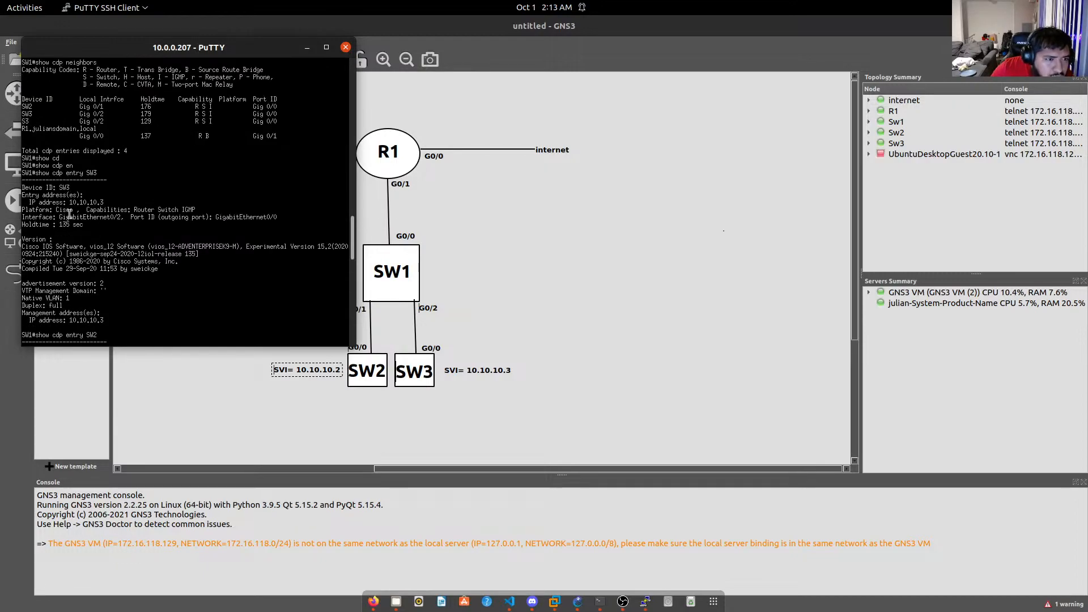
{"action": "scroll", "coordinate": [98, 228], "scroll_direction": "down", "scroll_amount": 3}
{"action": "scroll", "coordinate": [97, 227], "scroll_direction": "down", "scroll_amount": 4}
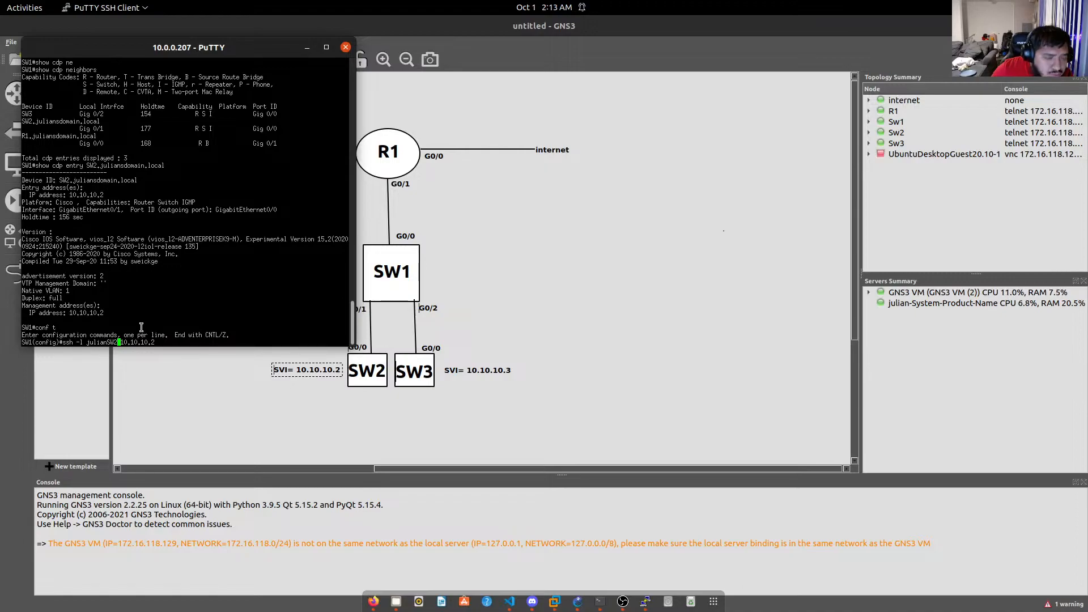
Add the domain suffix to the username and run the ssh command to 10.10.10.2, getting invalid input.
{"action": "type", "text": ".julian"}
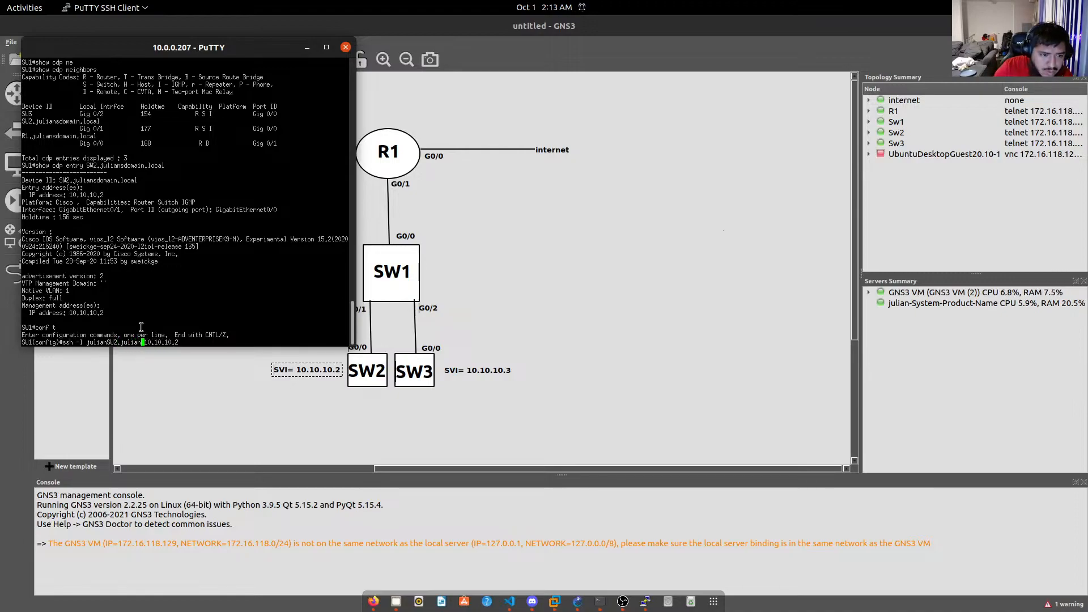
{"action": "type", "text": "sdomai"}
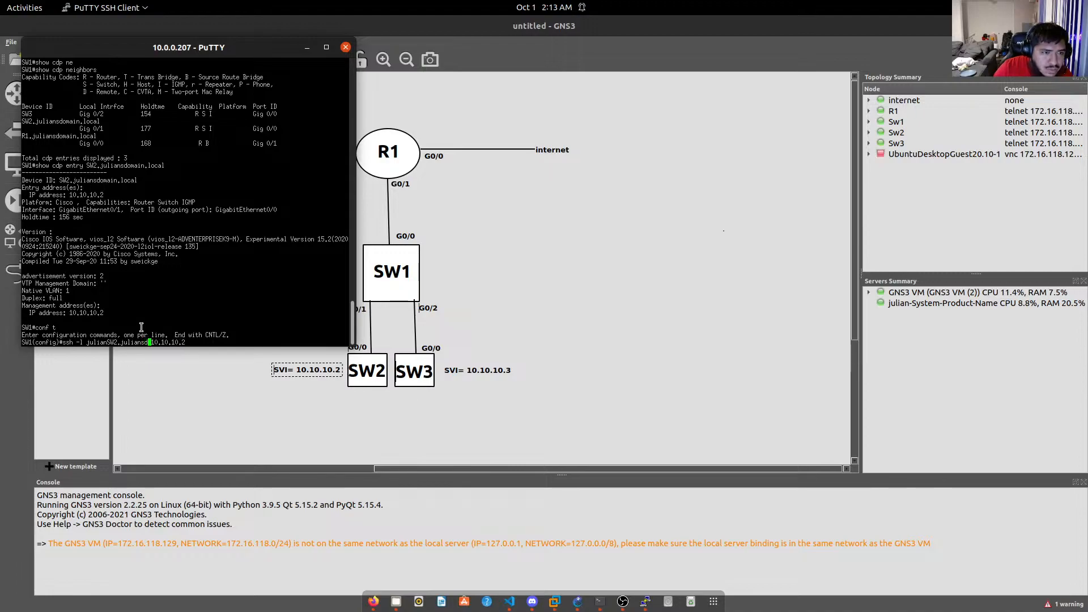
{"action": "type", "text": "n.local"}
{"action": "key", "text": "Return"}
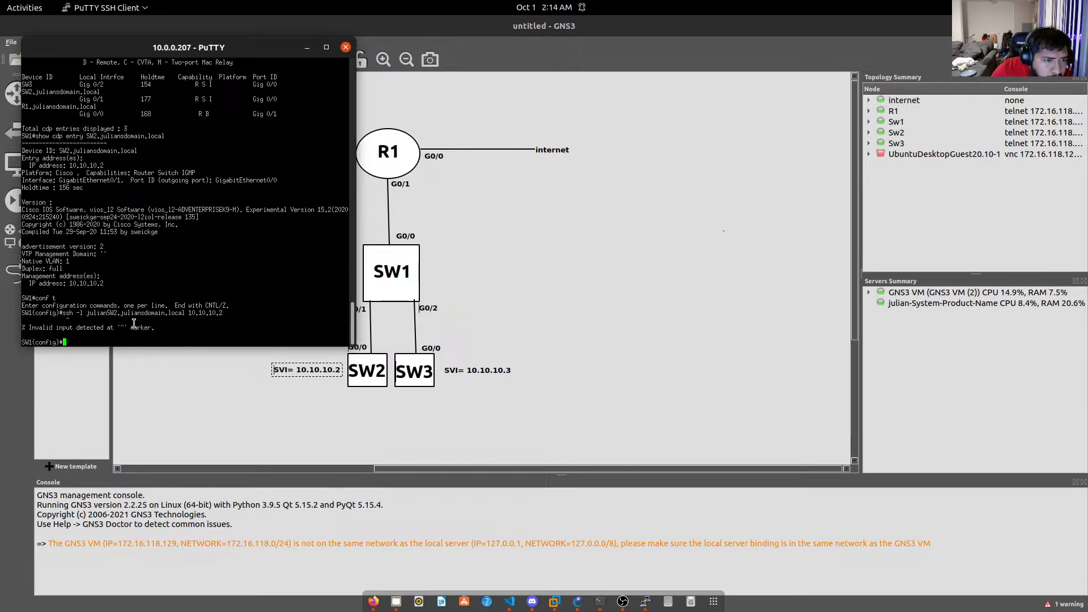
{"action": "scroll", "coordinate": [136, 324], "scroll_direction": "up", "scroll_amount": 7}
{"action": "scroll", "coordinate": [134, 323], "scroll_direction": "up", "scroll_amount": 15}
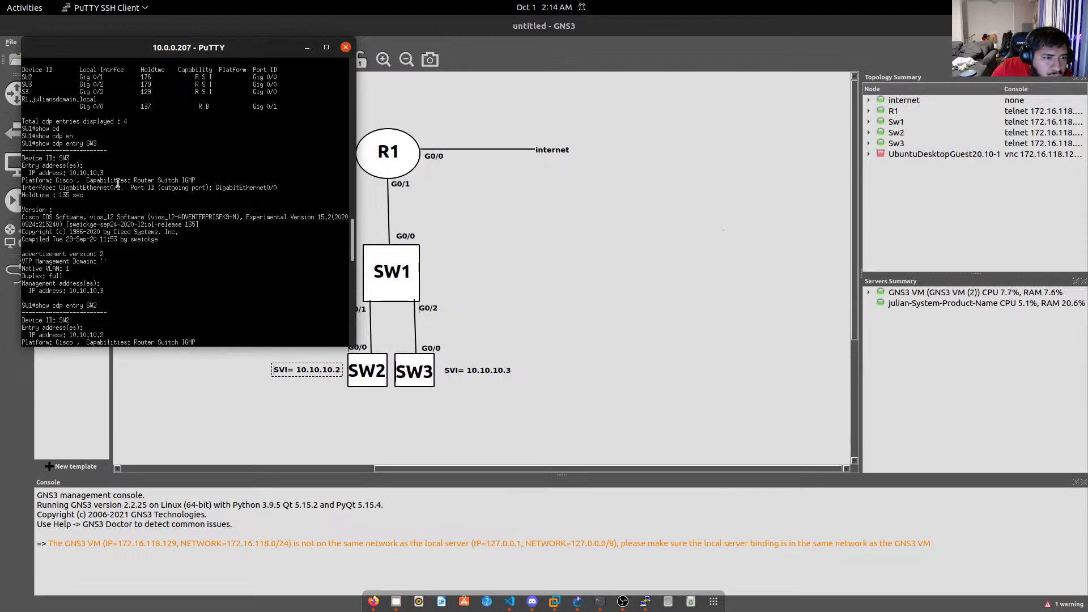
Scroll back to R1's earlier ssh command and select it for comparison.
{"action": "scroll", "coordinate": [79, 177], "scroll_direction": "up", "scroll_amount": 3}
{"action": "scroll", "coordinate": [78, 177], "scroll_direction": "up", "scroll_amount": 12}
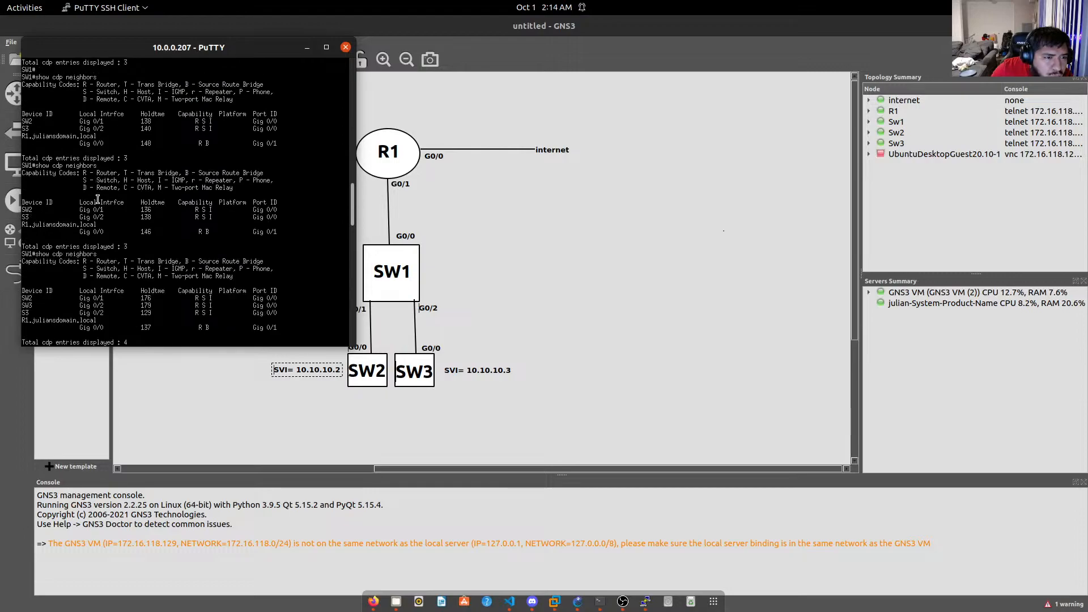
{"action": "scroll", "coordinate": [107, 205], "scroll_direction": "up", "scroll_amount": 3}
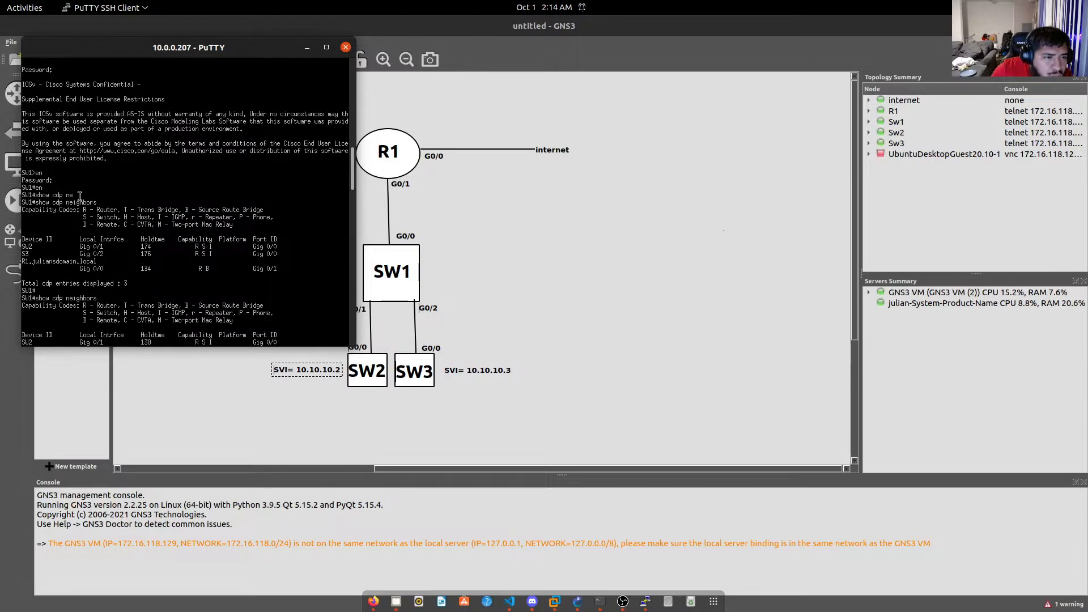
{"action": "scroll", "coordinate": [78, 200], "scroll_direction": "up", "scroll_amount": 3}
{"action": "scroll", "coordinate": [78, 200], "scroll_direction": "up", "scroll_amount": 6}
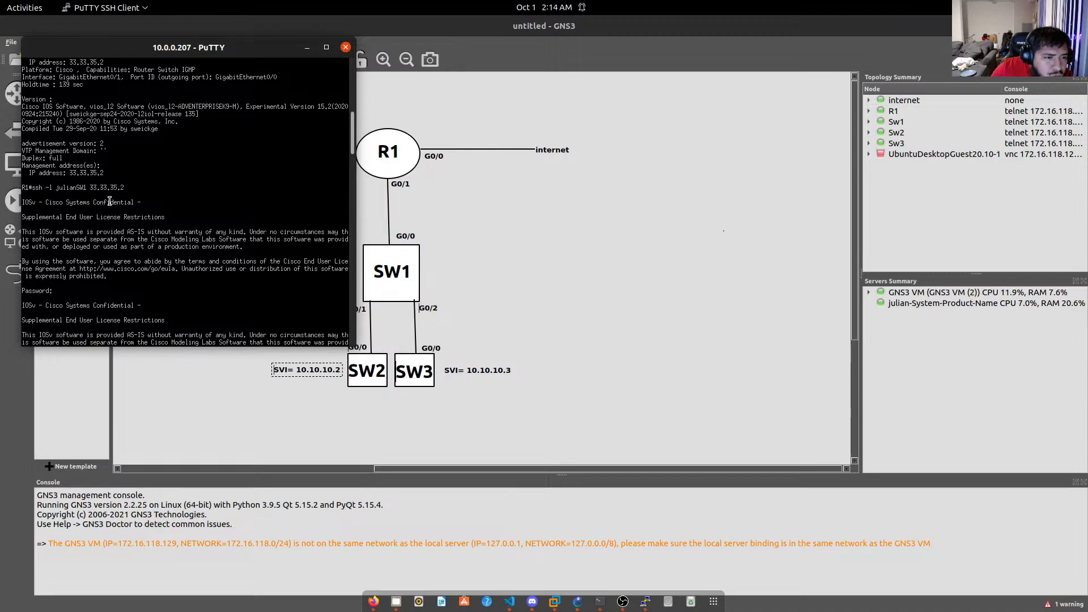
{"action": "mouse_move", "coordinate": [124, 187]}
{"action": "left_mouse_down"}
{"action": "mouse_move", "coordinate": [41, 187]}
{"action": "mouse_move", "coordinate": [121, 188]}
{"action": "left_mouse_up"}
{"action": "left_click", "coordinate": [40, 187]}
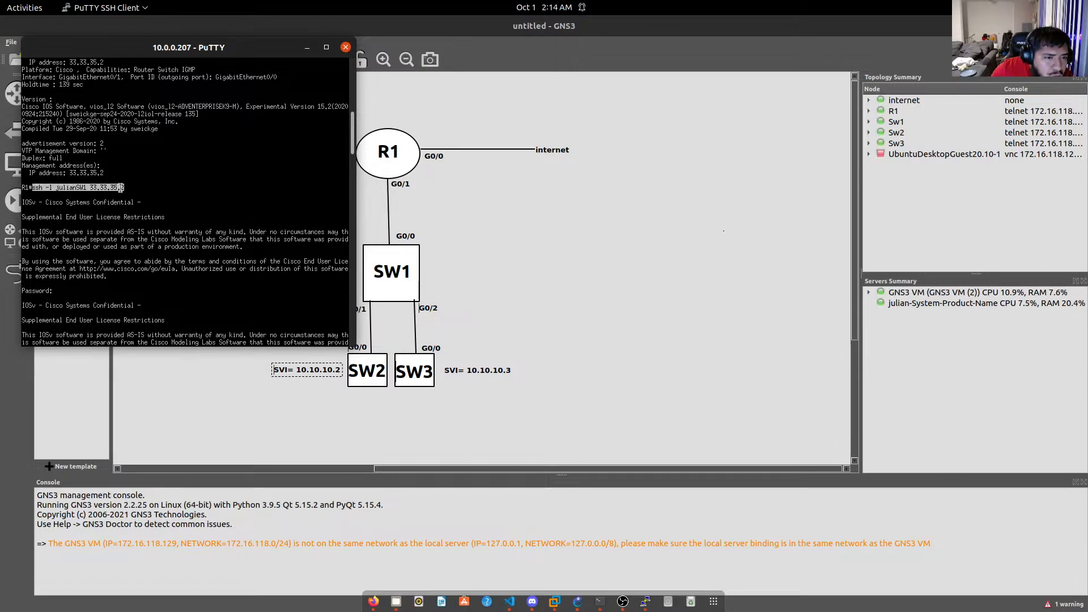
{"action": "left_click", "coordinate": [109, 187]}
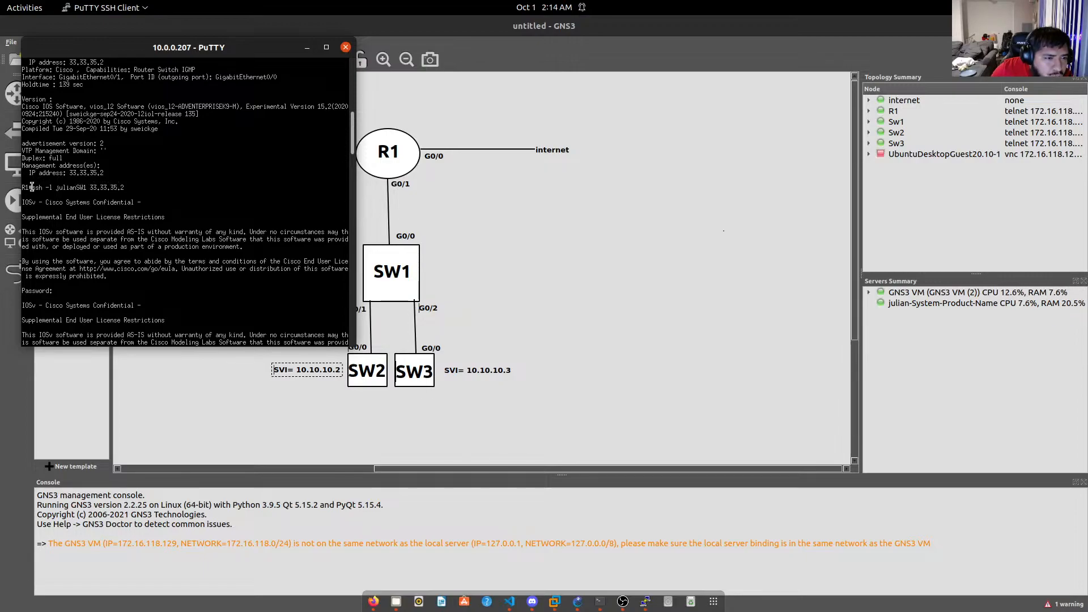
{"action": "mouse_move", "coordinate": [32, 188]}
{"action": "left_mouse_down"}
{"action": "mouse_move", "coordinate": [85, 190]}
{"action": "mouse_move", "coordinate": [32, 188]}
{"action": "left_mouse_up"}
{"action": "left_click", "coordinate": [86, 189]}
{"action": "left_click", "coordinate": [85, 189]}
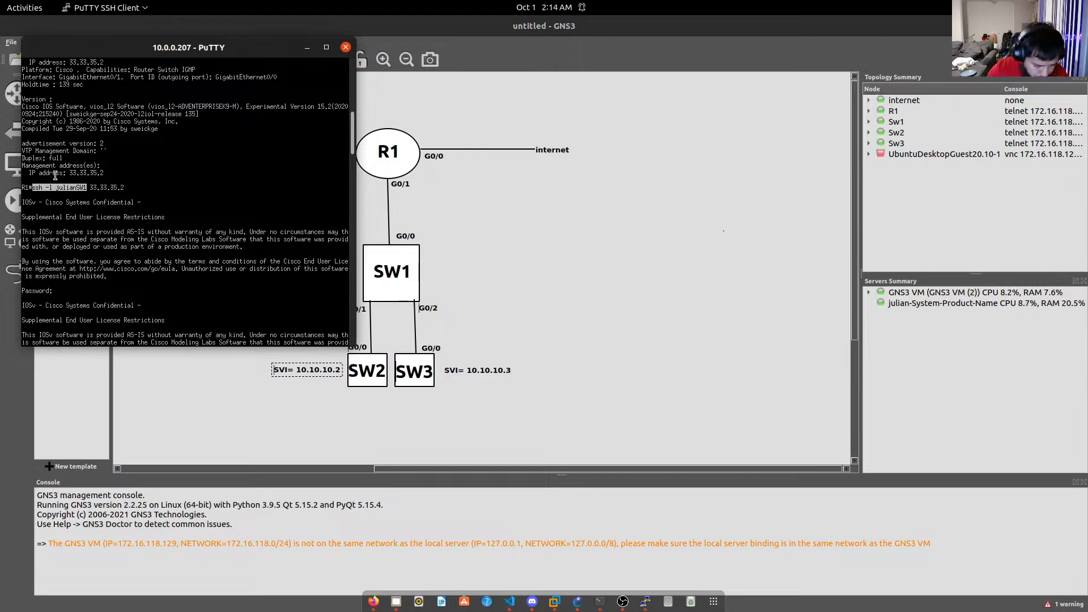
Leave configuration mode and return to a clean SW1# privileged prompt.
{"action": "key", "text": "ctrl+c"}
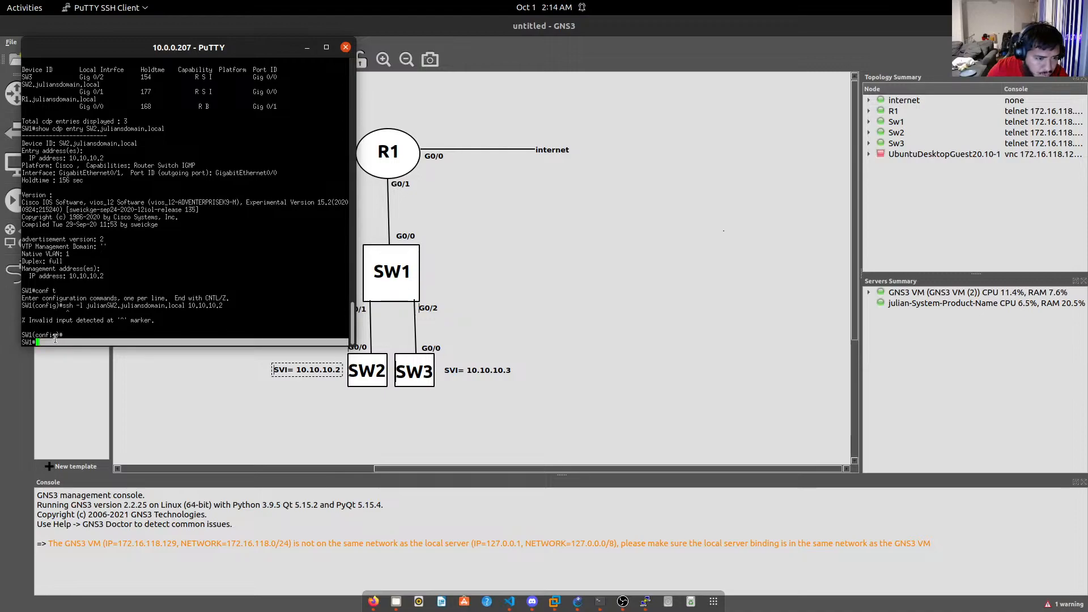
{"action": "left_click_drag", "start_coordinate": [47, 336], "coordinate": [63, 341]}
{"action": "left_click", "coordinate": [41, 343]}
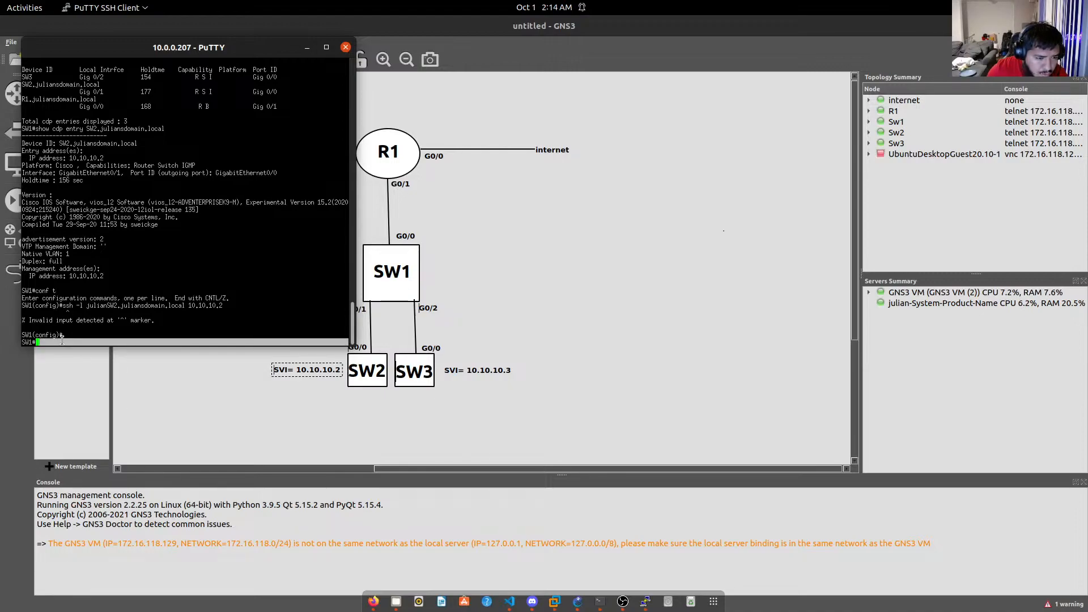
{"action": "key", "text": "ctrl+v"}
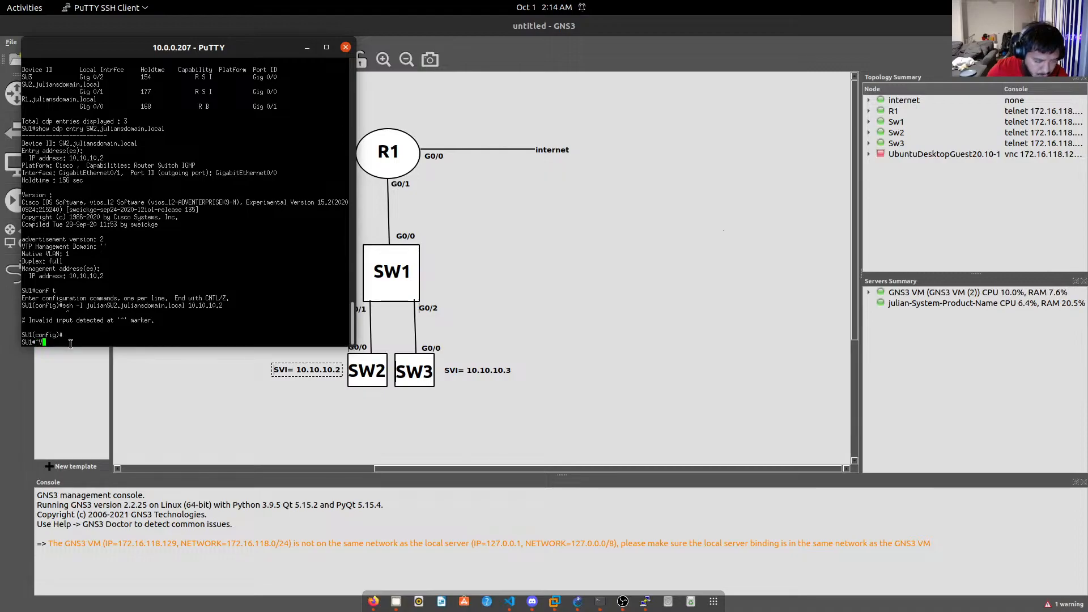
{"action": "key", "text": "BackSpace"}
{"action": "left_click_drag", "start_coordinate": [72, 342], "coordinate": [75, 342]}
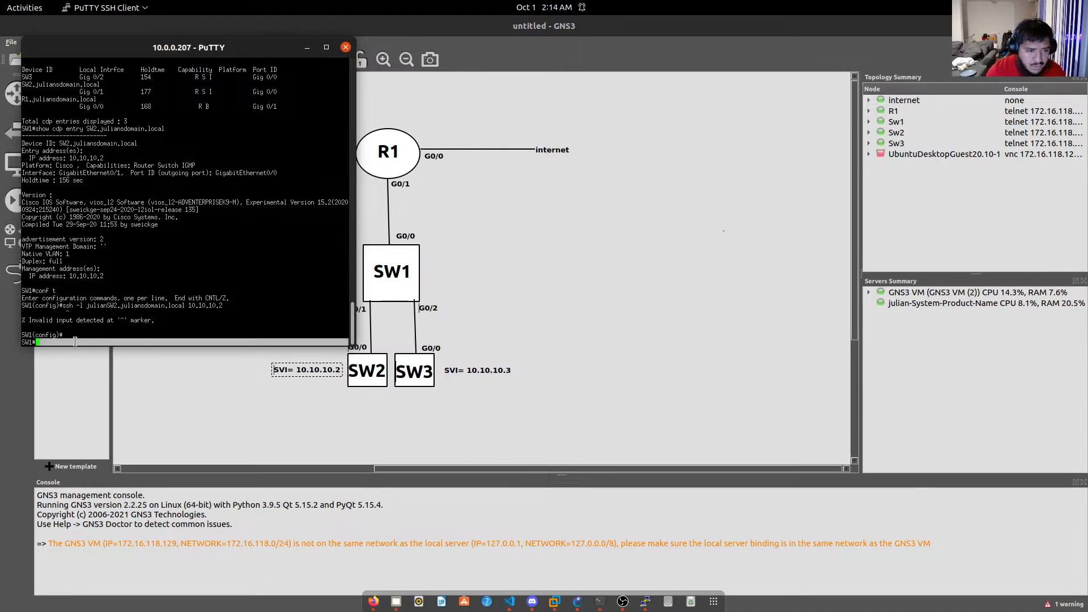
{"action": "left_click", "coordinate": [76, 335]}
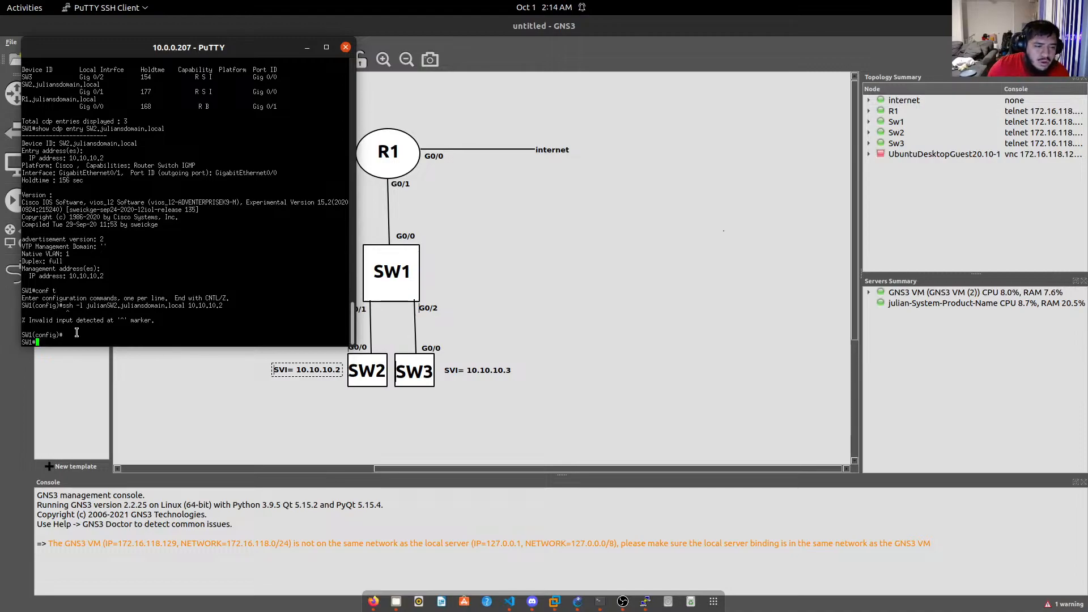
{"action": "key", "text": "Return"}
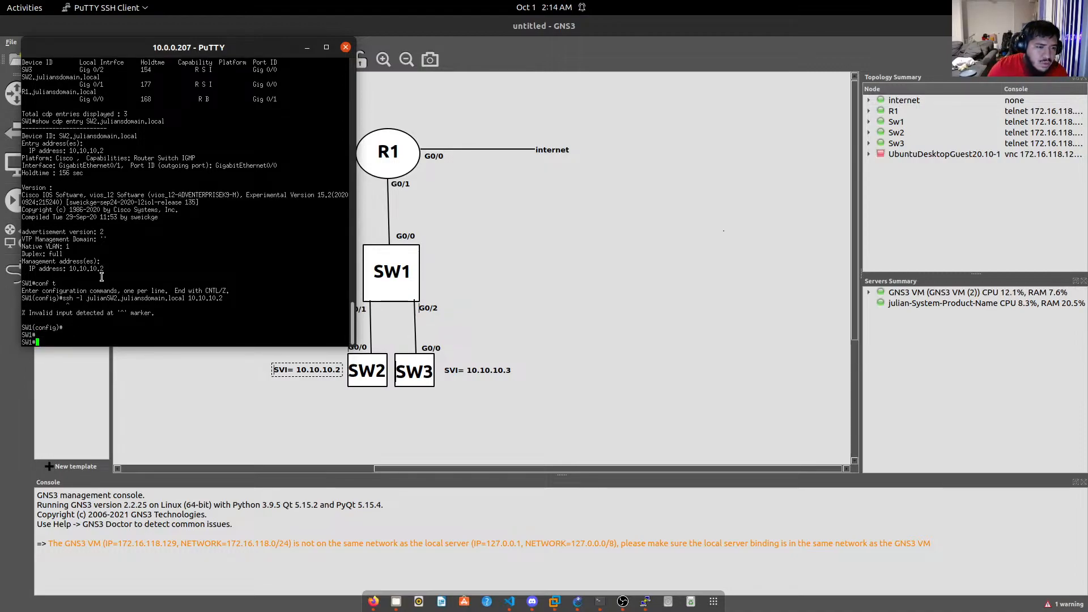
{"action": "scroll", "coordinate": [91, 277], "scroll_direction": "up", "scroll_amount": 10}
{"action": "scroll", "coordinate": [102, 250], "scroll_direction": "up", "scroll_amount": 10}
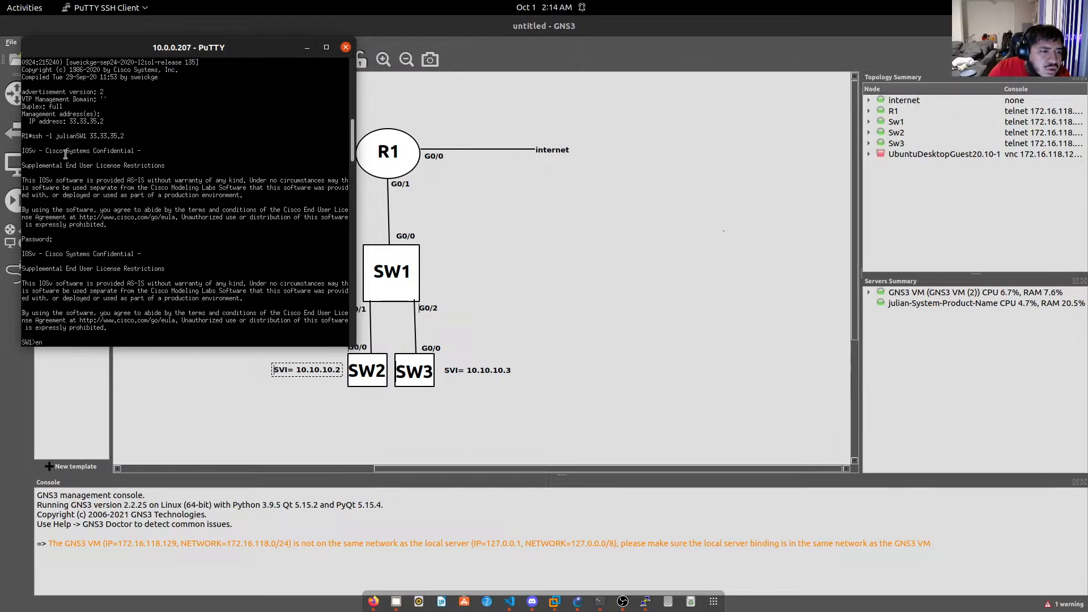
{"action": "scroll", "coordinate": [72, 229], "scroll_direction": "up", "scroll_amount": 5}
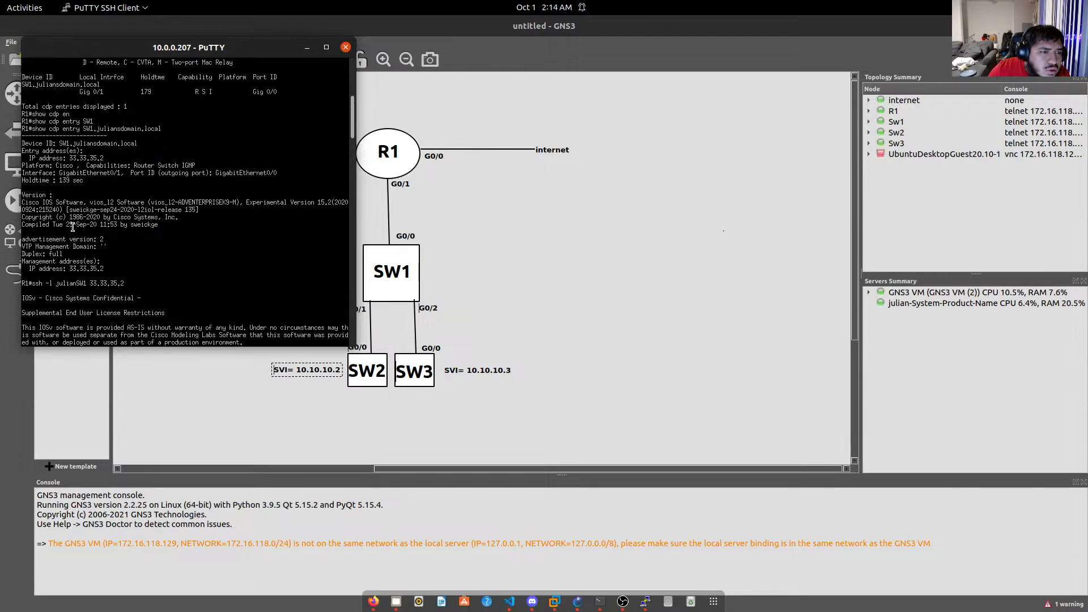
{"action": "scroll", "coordinate": [90, 231], "scroll_direction": "down", "scroll_amount": 10}
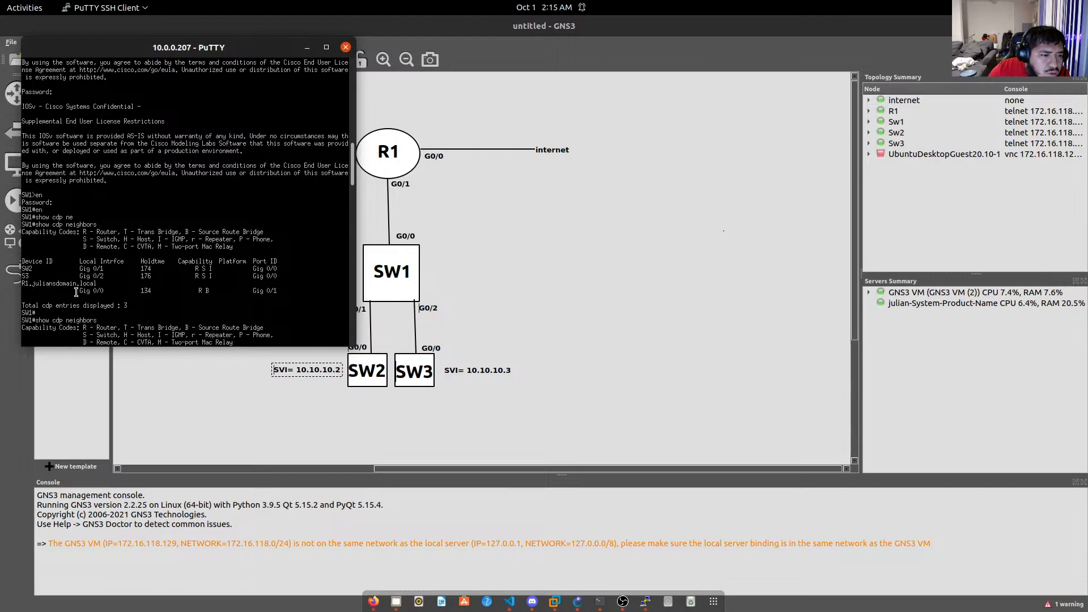
{"action": "scroll", "coordinate": [76, 291], "scroll_direction": "down", "scroll_amount": 7}
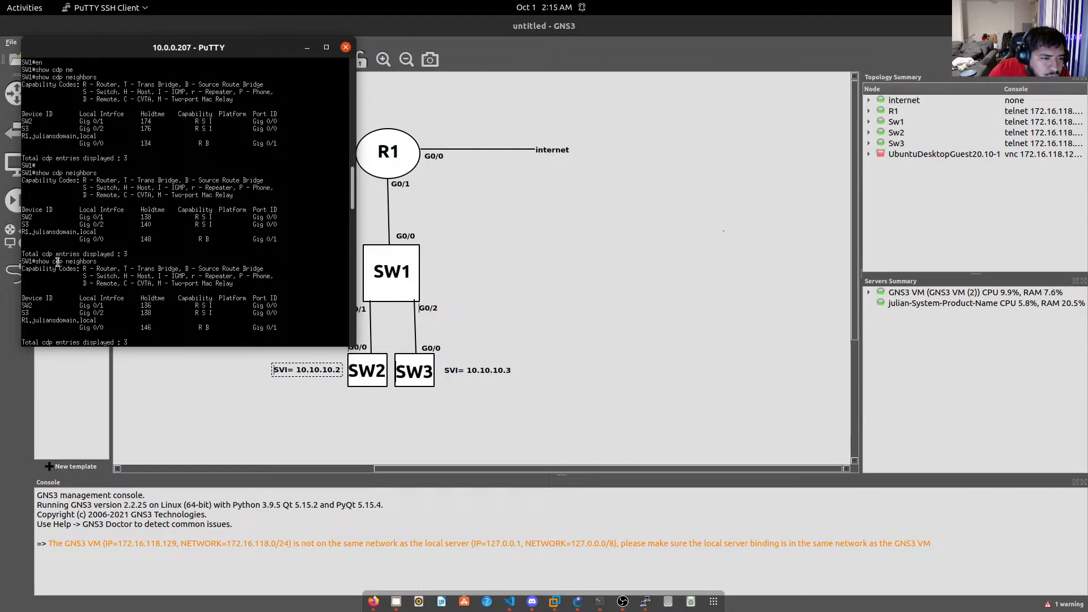
{"action": "scroll", "coordinate": [57, 262], "scroll_direction": "down", "scroll_amount": 10}
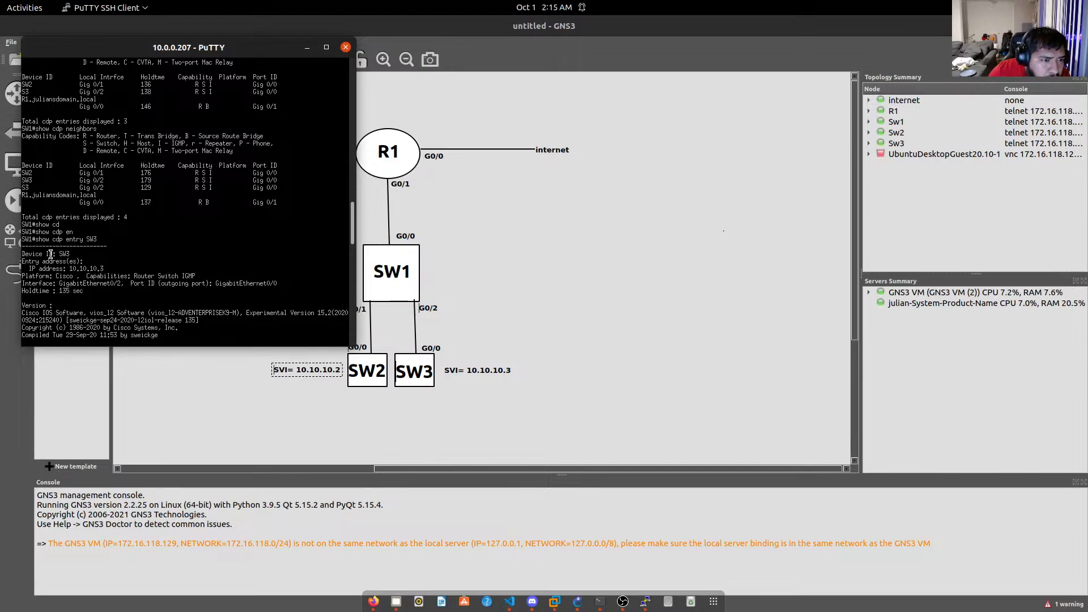
{"action": "scroll", "coordinate": [53, 253], "scroll_direction": "down", "scroll_amount": 3}
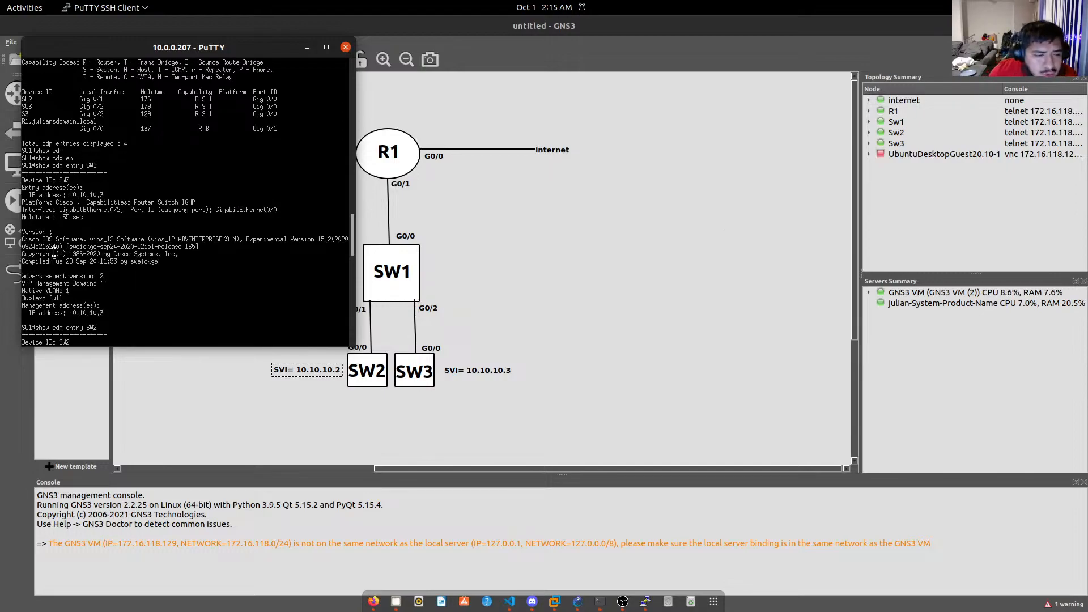
{"action": "scroll", "coordinate": [52, 253], "scroll_direction": "down", "scroll_amount": 13}
{"action": "scroll", "coordinate": [53, 251], "scroll_direction": "up", "scroll_amount": 5}
{"action": "scroll", "coordinate": [57, 276], "scroll_direction": "up", "scroll_amount": 15}
{"action": "scroll", "coordinate": [57, 271], "scroll_direction": "up", "scroll_amount": 7}
{"action": "scroll", "coordinate": [57, 271], "scroll_direction": "down", "scroll_amount": 3}
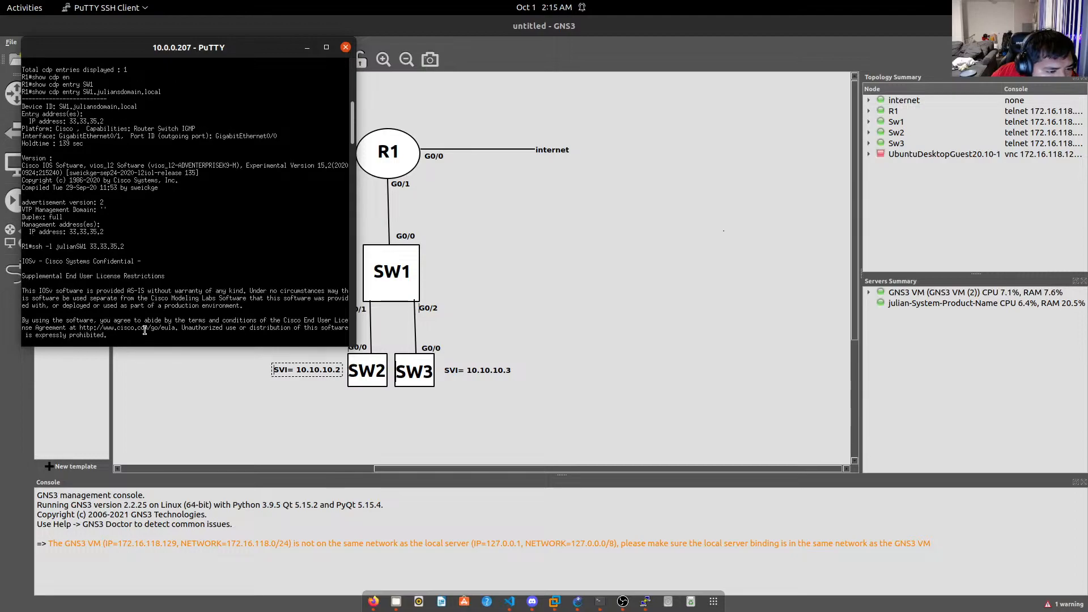
{"action": "scroll", "coordinate": [144, 331], "scroll_direction": "down", "scroll_amount": 2}
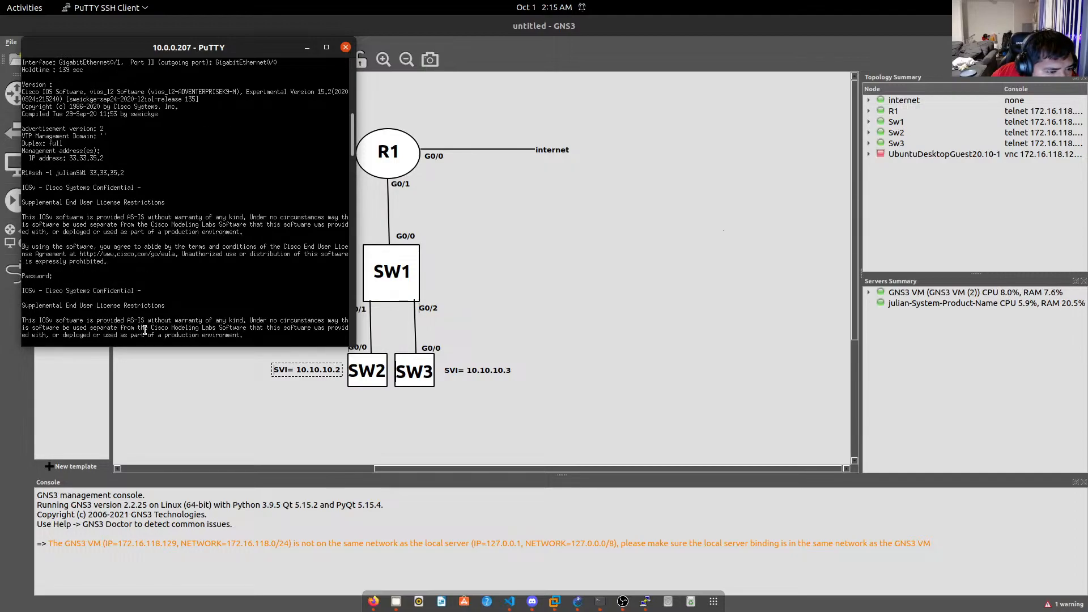
{"action": "scroll", "coordinate": [145, 331], "scroll_direction": "down", "scroll_amount": 2}
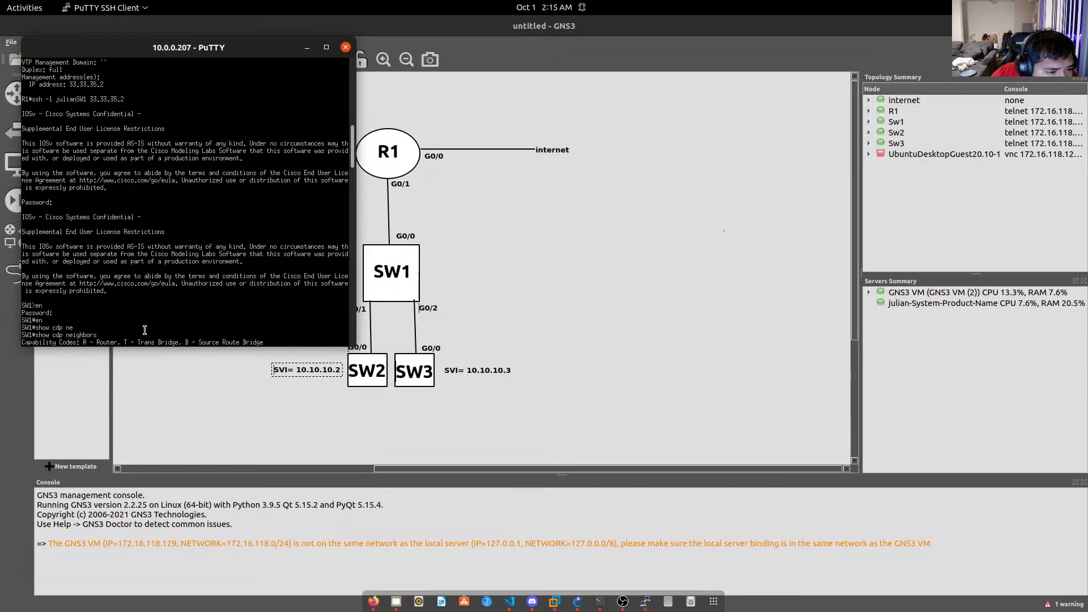
{"action": "scroll", "coordinate": [145, 331], "scroll_direction": "down", "scroll_amount": 4}
{"action": "scroll", "coordinate": [150, 329], "scroll_direction": "down", "scroll_amount": 6}
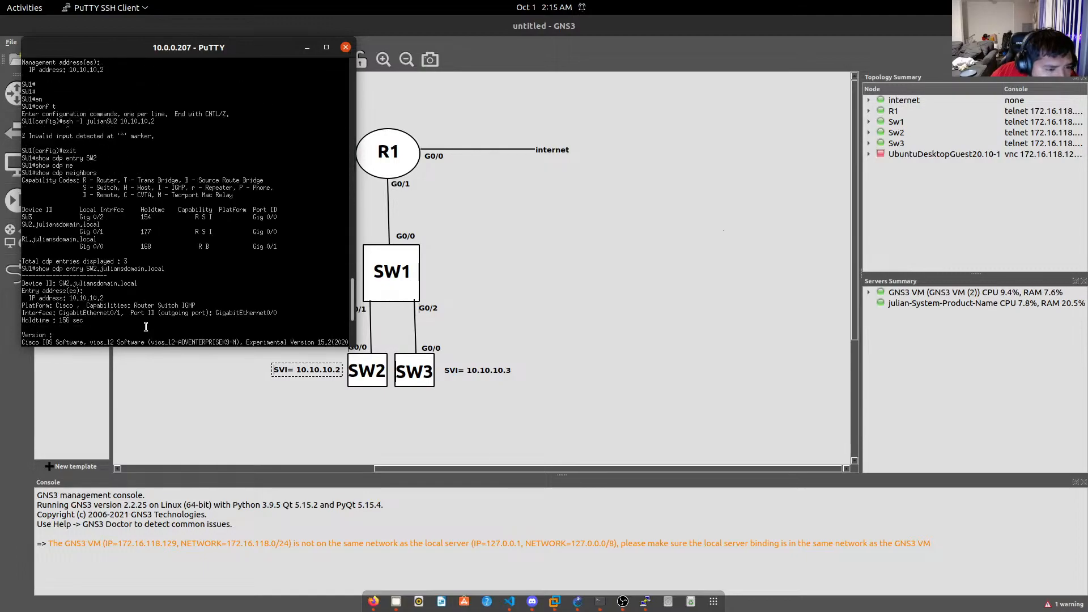
Enter configuration mode with conf t and list CDP neighbors via do show cdp neighbors.
{"action": "key", "text": "Up"}
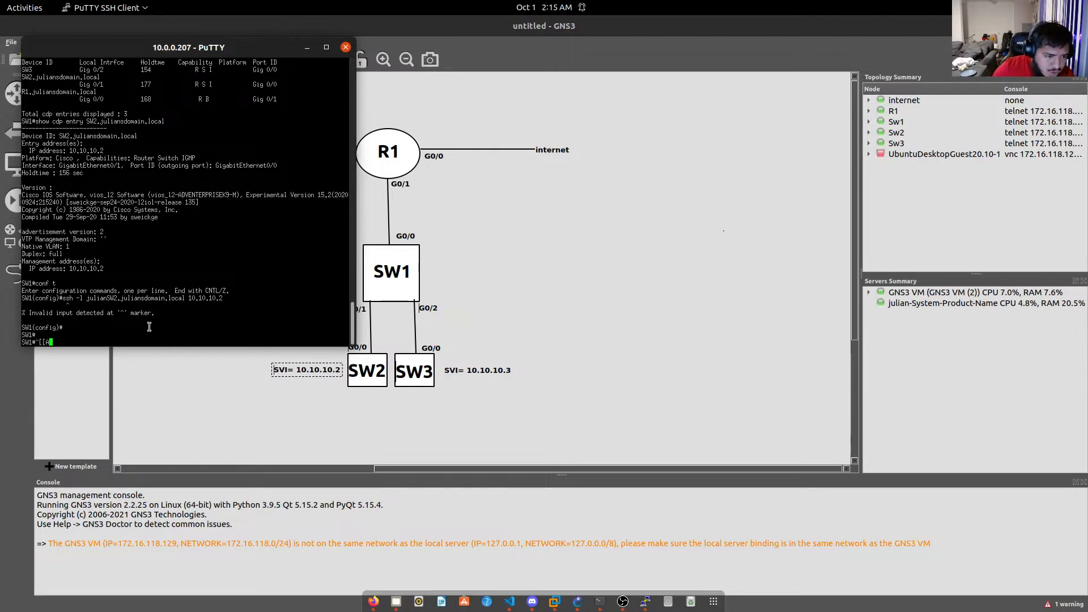
{"action": "key", "text": "BackSpace"}
{"action": "key", "text": "BackSpace"}
{"action": "key", "text": "BackSpace"}
{"action": "key", "text": "BackSpace"}
{"action": "type", "text": "conf t"}
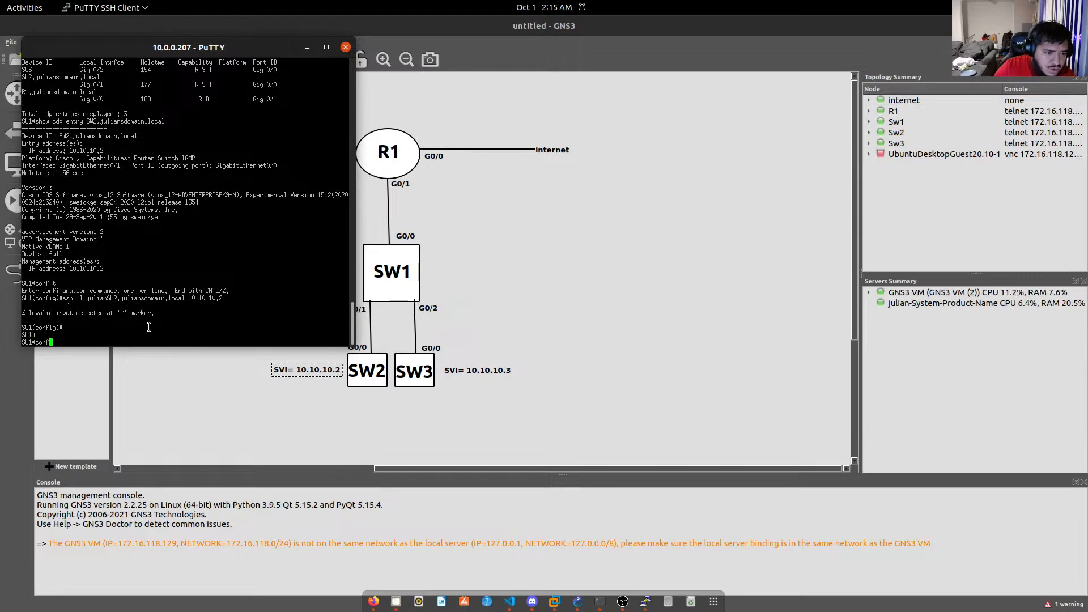
{"action": "key", "text": "Return"}
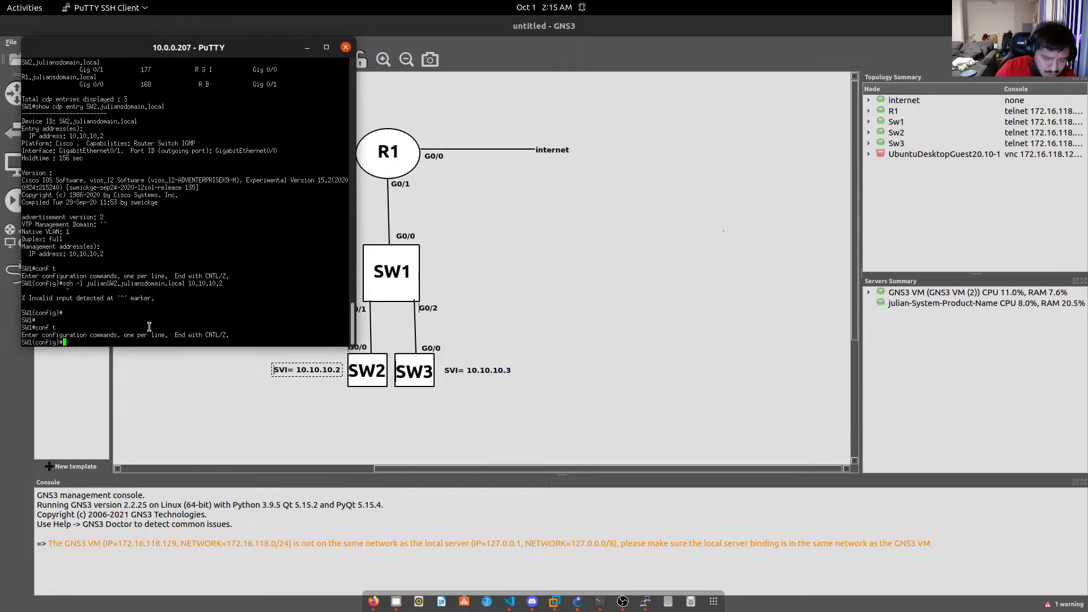
{"action": "type", "text": "ssh "}
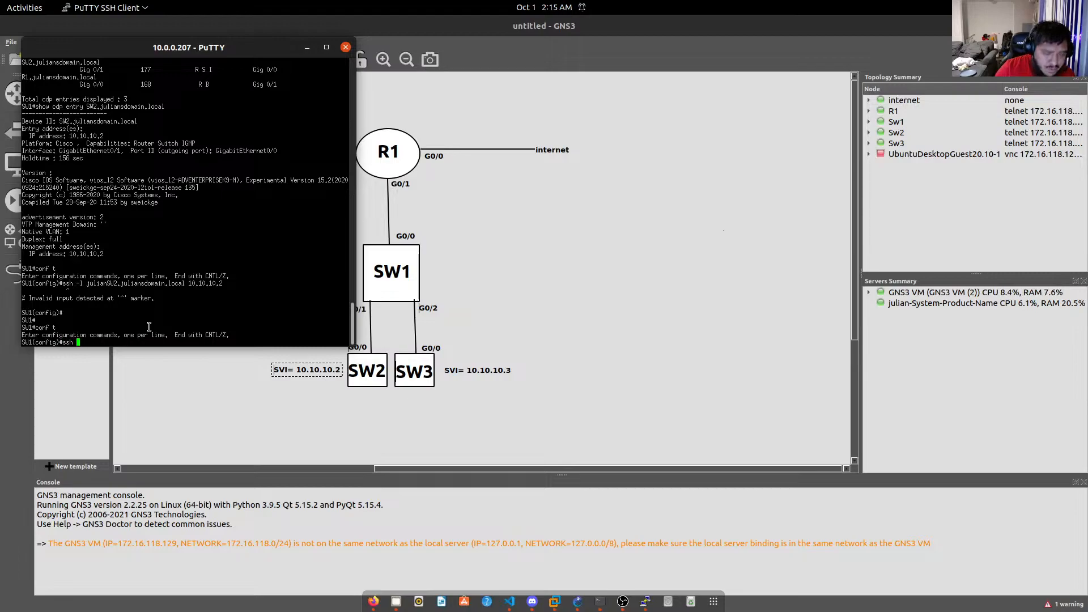
{"action": "type", "text": "-l julian"}
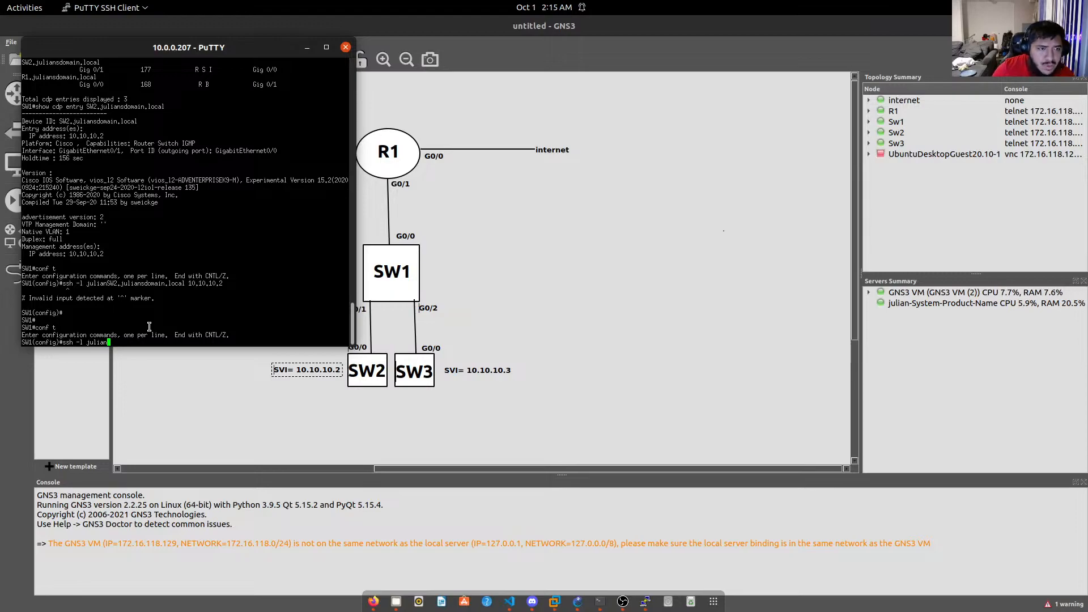
{"action": "scroll", "coordinate": [147, 321], "scroll_direction": "up", "scroll_amount": 7}
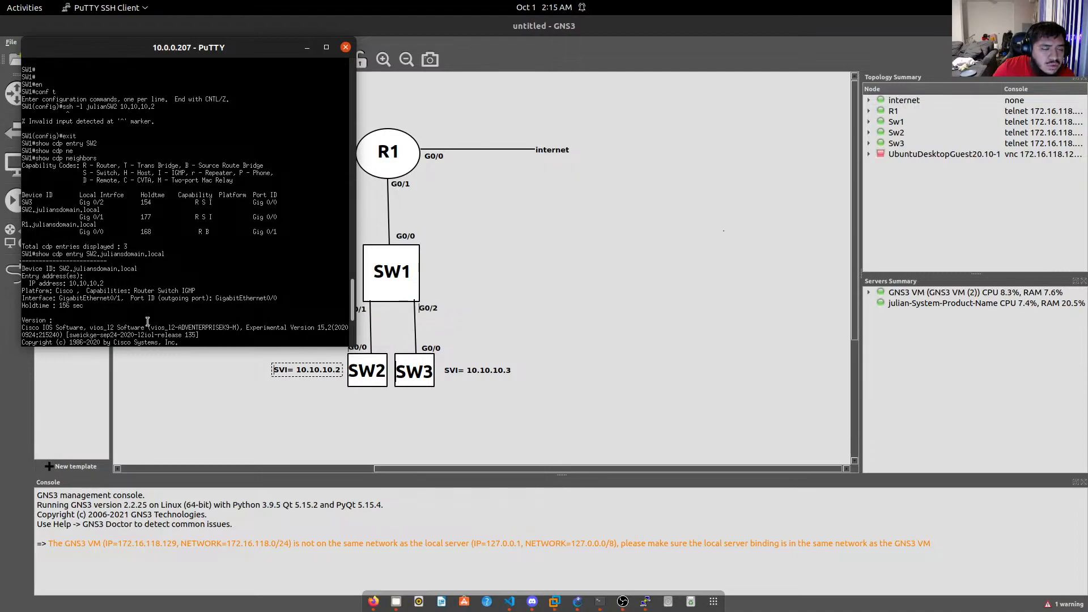
{"action": "scroll", "coordinate": [148, 321], "scroll_direction": "down", "scroll_amount": 7}
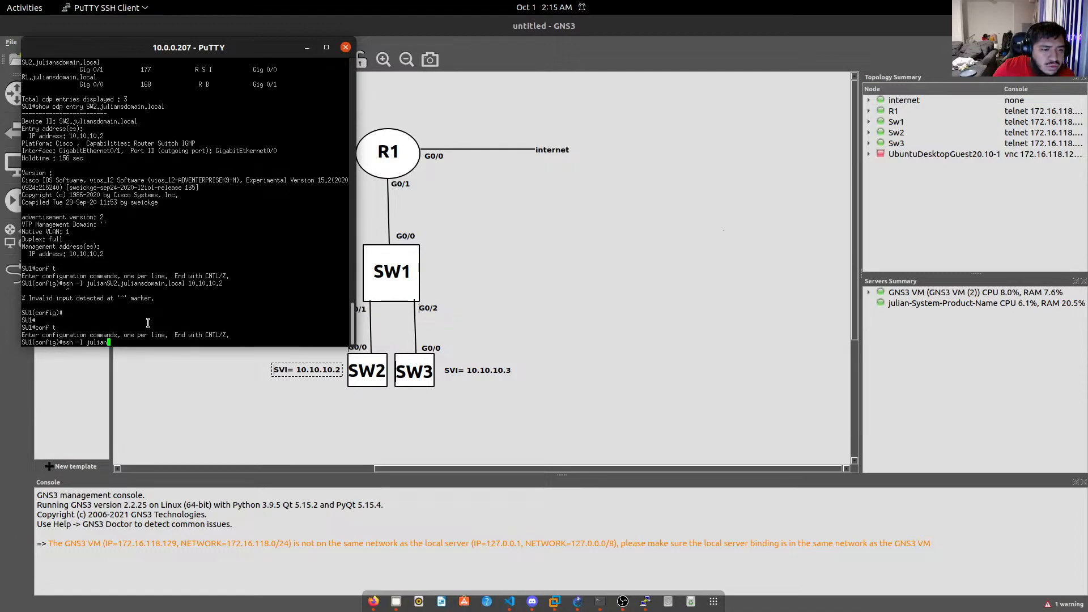
{"action": "key", "text": "BackSpace"}
{"action": "key", "text": "BackSpace"}
{"action": "key", "text": "BackSpace"}
{"action": "key", "text": "BackSpace"}
{"action": "key", "text": "BackSpace"}
{"action": "key", "text": "BackSpace"}
{"action": "key", "text": "BackSpace"}
{"action": "key", "text": "BackSpace"}
{"action": "key", "text": "BackSpace"}
{"action": "key", "text": "BackSpace"}
{"action": "key", "text": "BackSpace"}
{"action": "key", "text": "BackSpace"}
{"action": "type", "text": "do show cd"}
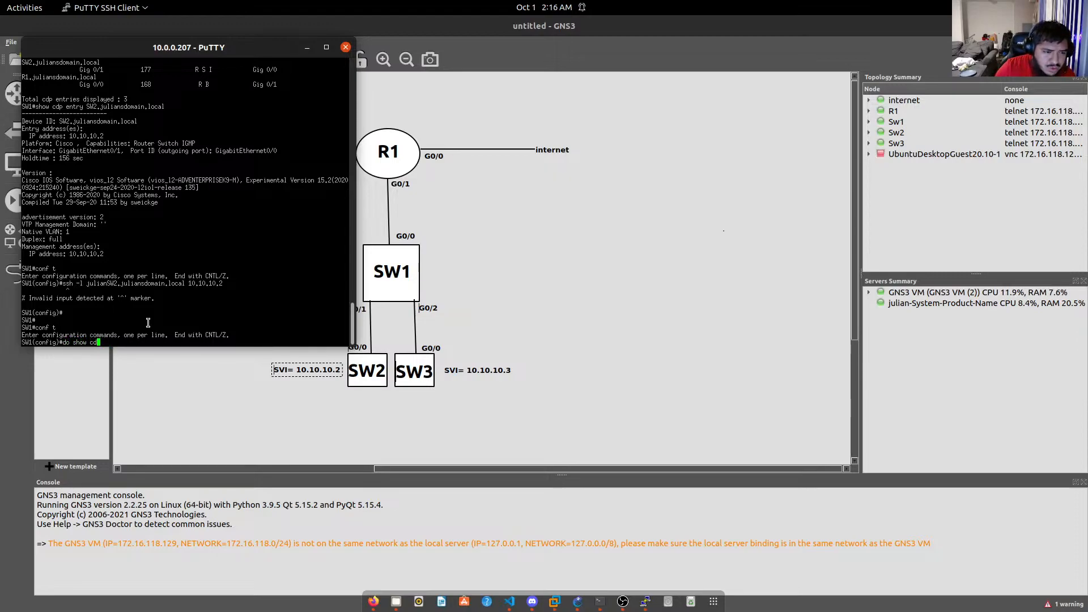
{"action": "type", "text": "p ne"}
{"action": "key", "text": "Tab"}
{"action": "key", "text": "Return"}
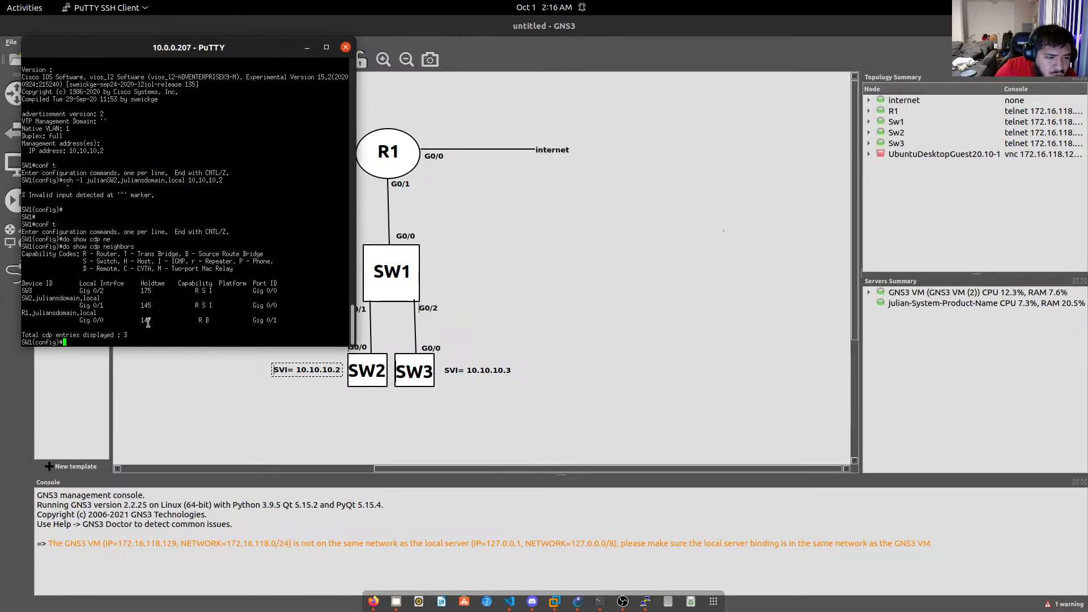
Run ssh -l with SW2's domain-qualified username toward 10.10.10.2, which returns invalid input.
{"action": "type", "text": "ssh "}
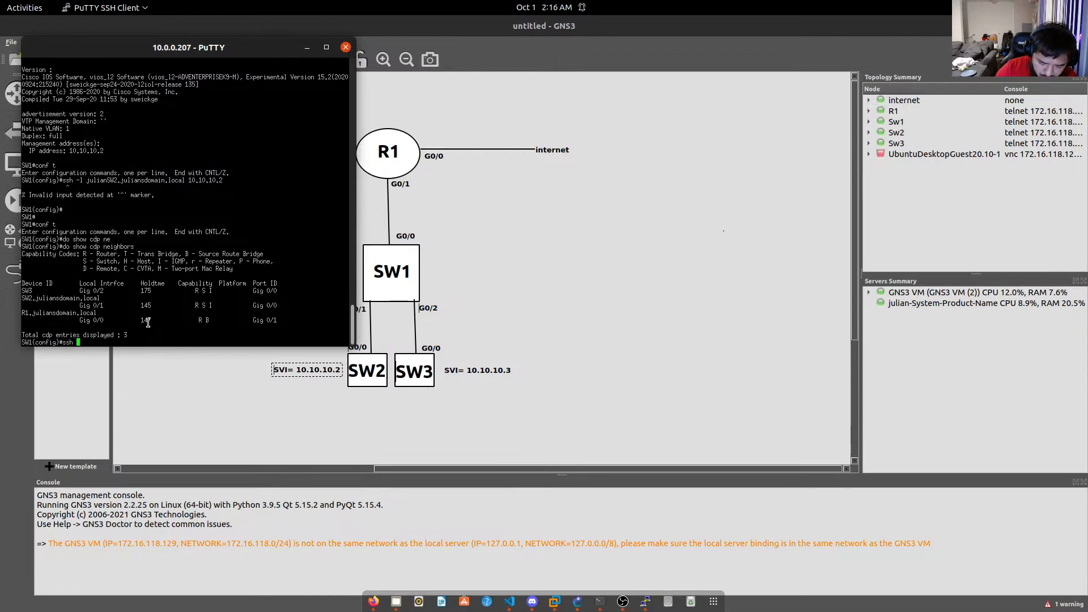
{"action": "type", "text": "-l"}
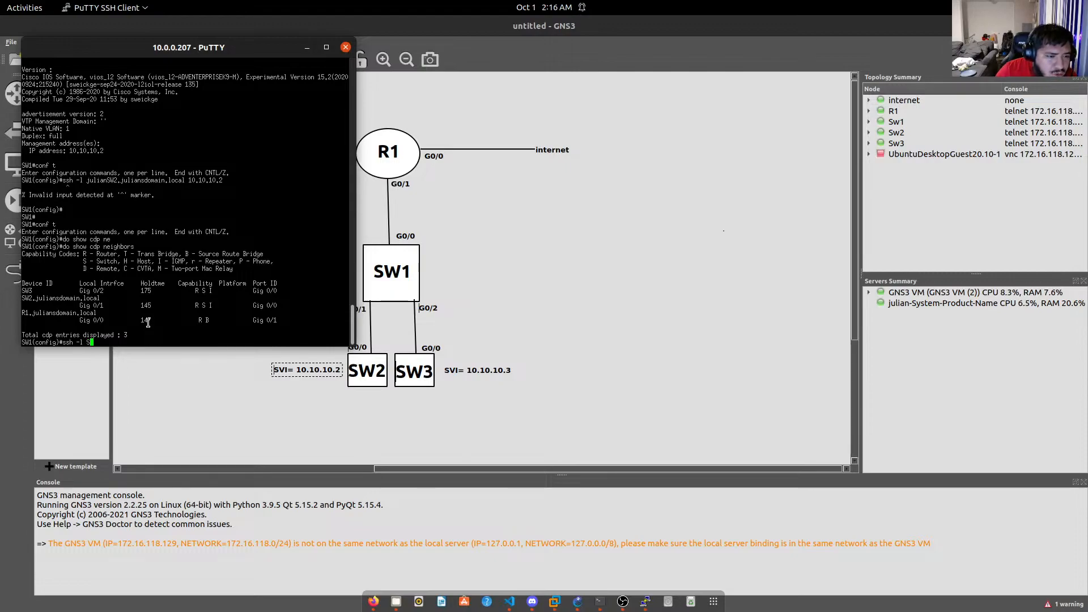
{"action": "type", "text": " SW2."}
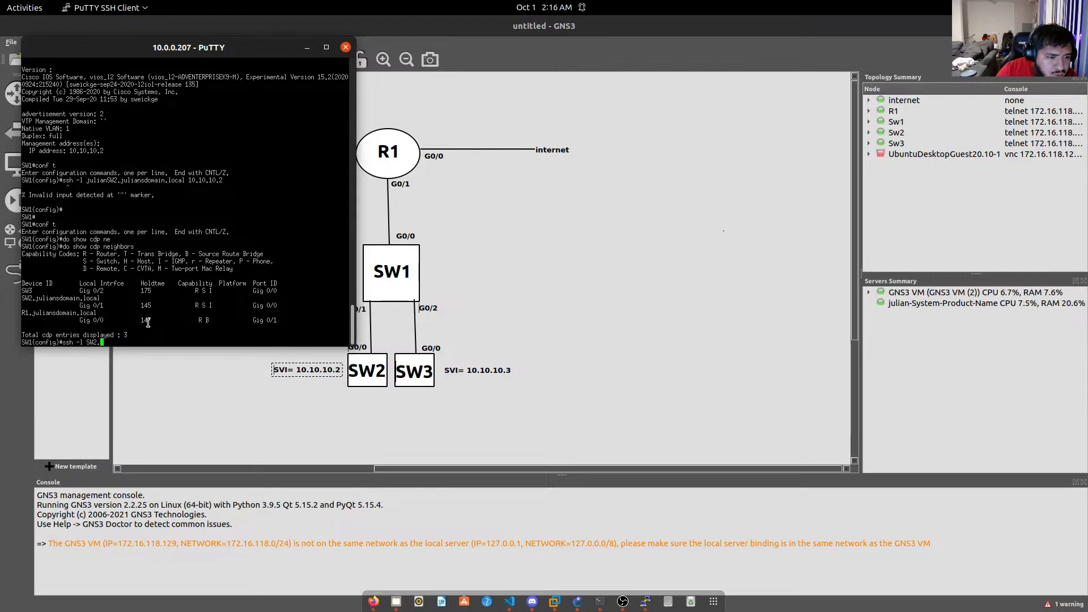
{"action": "key", "text": "Left"}
{"action": "key", "text": "Left"}
{"action": "key", "text": "Left"}
{"action": "type", "text": "julian"}
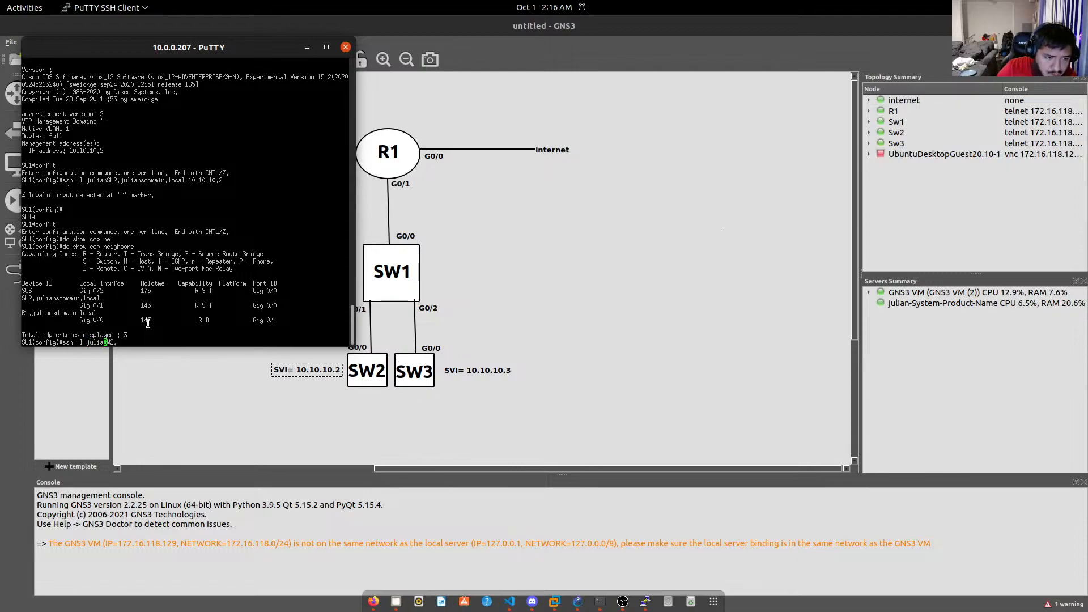
{"action": "key", "text": "Right"}
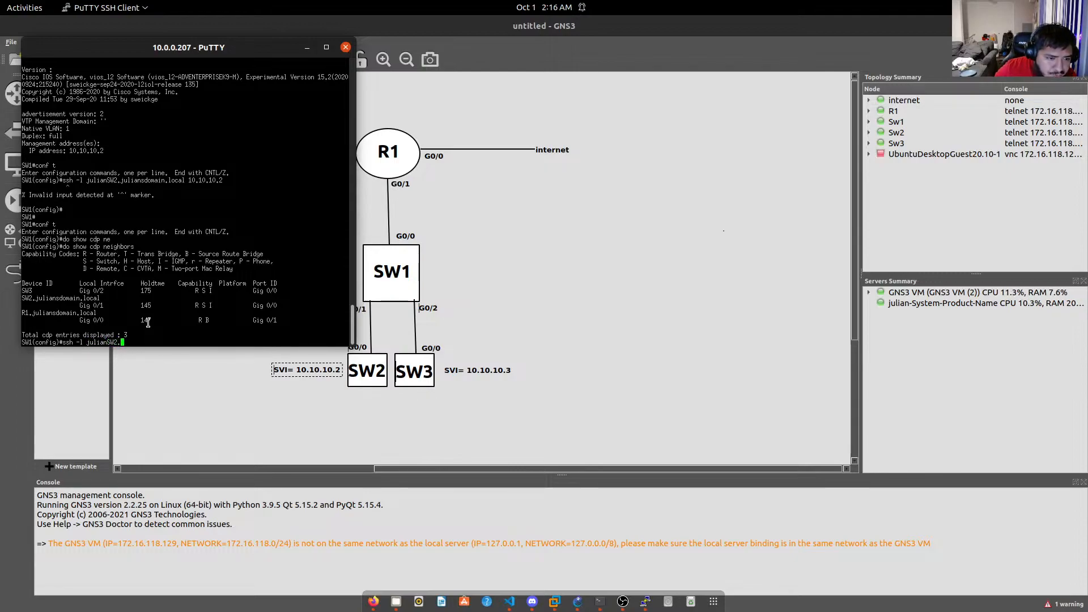
{"action": "type", "text": "julian"}
{"action": "type", "text": "sdom"}
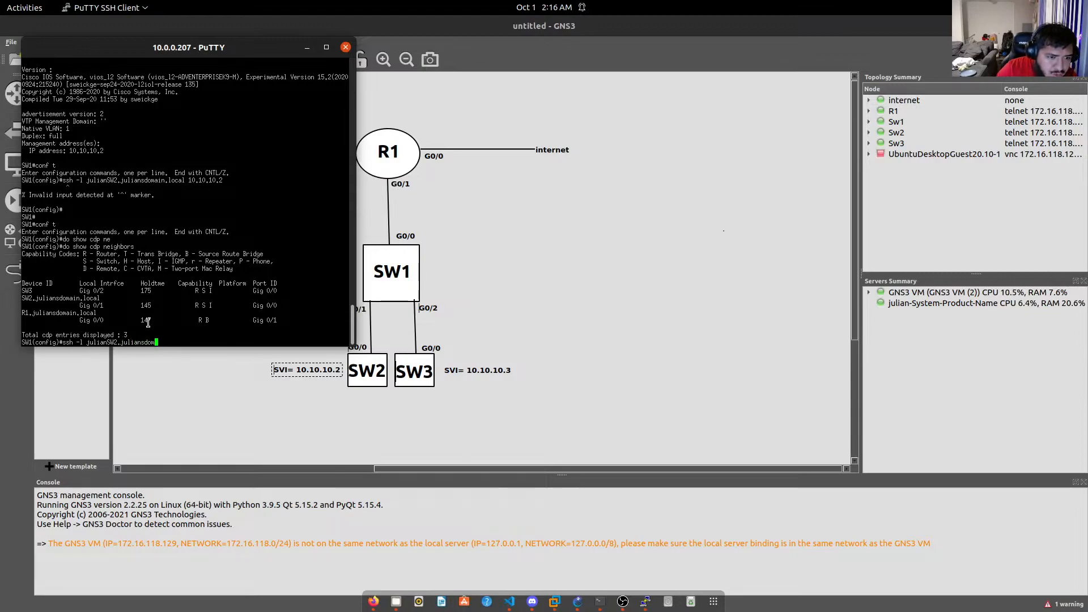
{"action": "type", "text": "ain.local "}
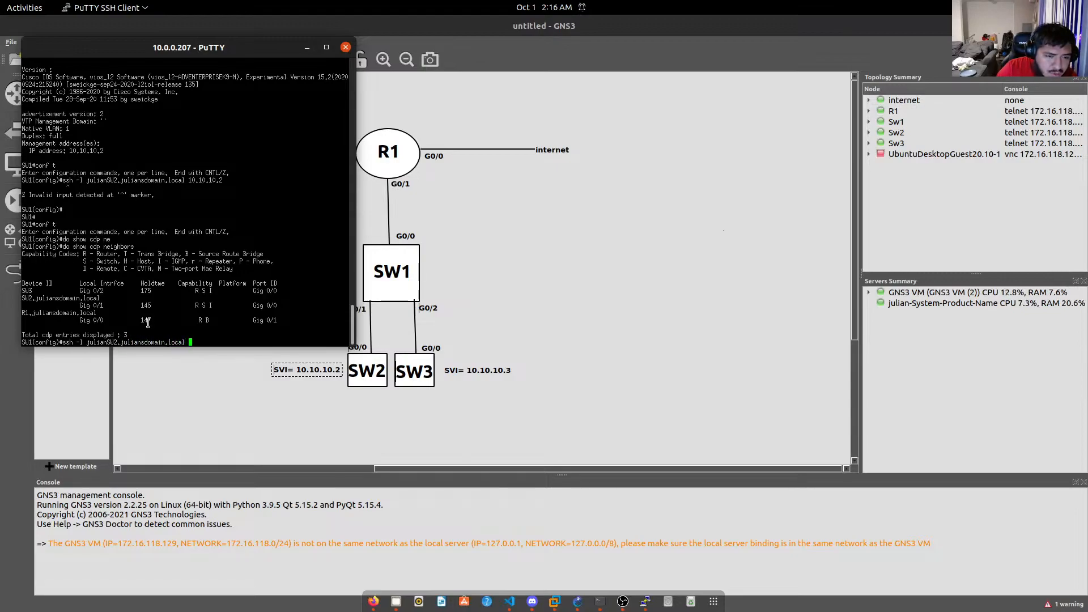
{"action": "type", "text": "10.20"}
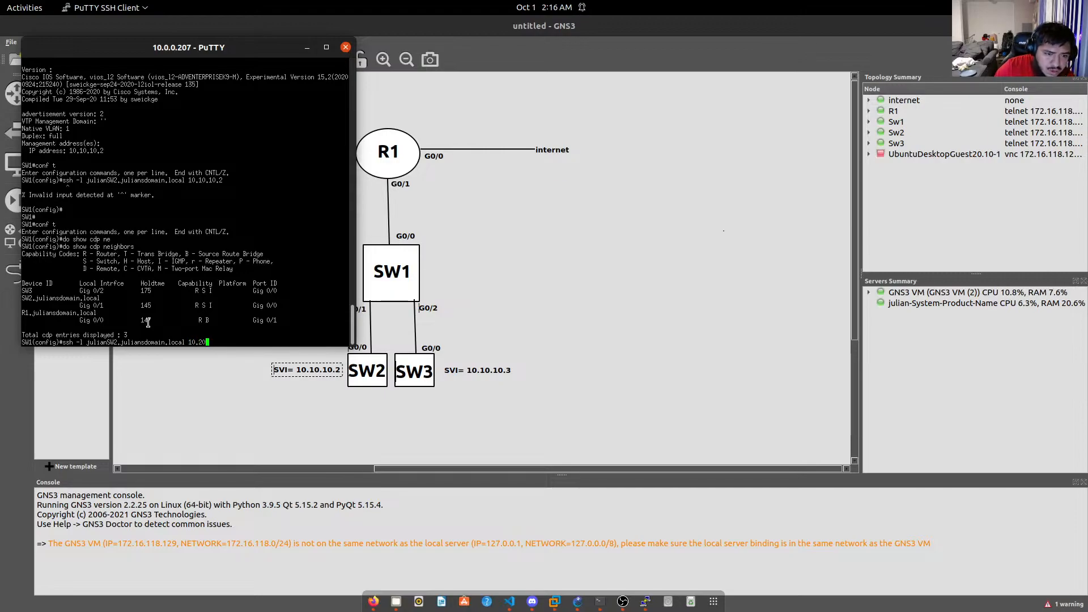
{"action": "key", "text": "BackSpace"}
{"action": "key", "text": "BackSpace"}
{"action": "type", "text": "10.10.2"}
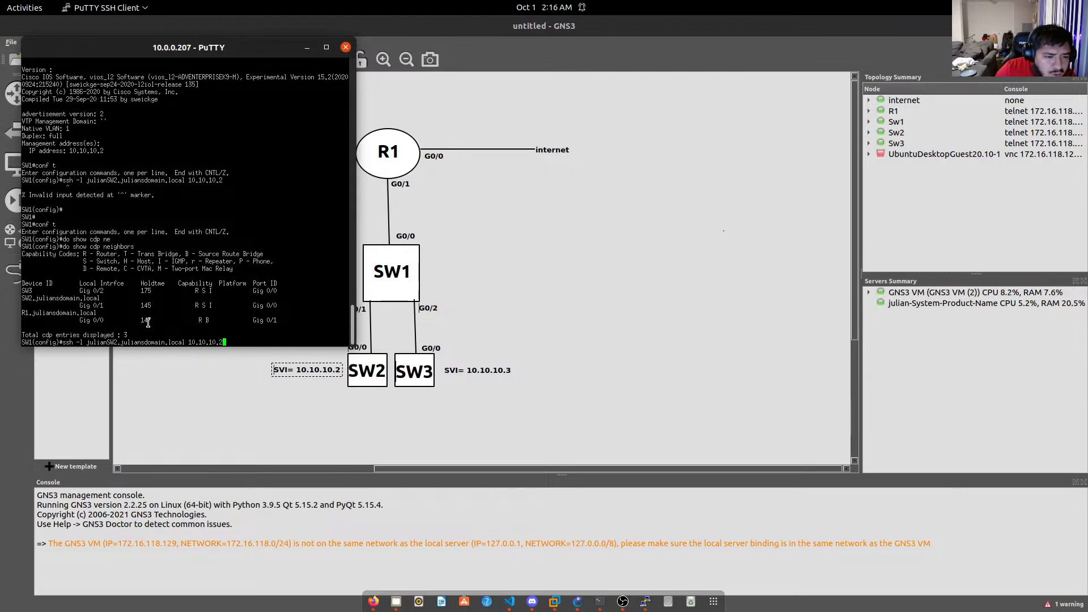
{"action": "key", "text": "Return"}
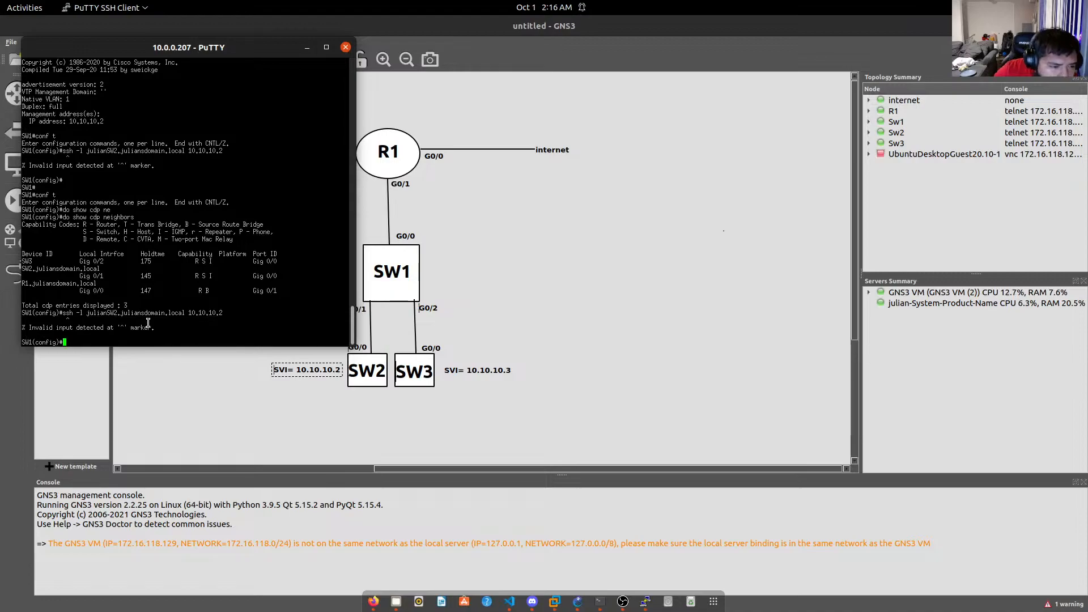
Retry the ssh command with an extra 's' in the username, then recall it and remove the 's'.
{"action": "key", "text": "Up"}
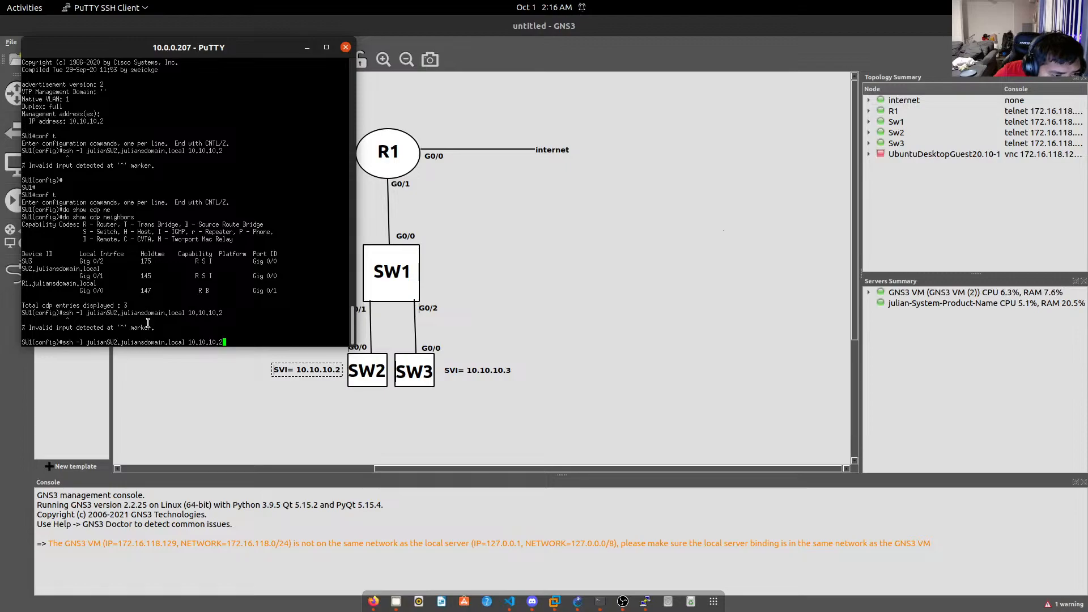
{"action": "key", "text": "Left"}
{"action": "key", "text": "Left"}
{"action": "key", "text": "Left"}
{"action": "key", "text": "Left"}
{"action": "key", "text": "Left"}
{"action": "key", "text": "Left"}
{"action": "key", "text": "Left"}
{"action": "key", "text": "Left"}
{"action": "key", "text": "Left"}
{"action": "key", "text": "Left"}
{"action": "key", "text": "Left"}
{"action": "key", "text": "Left"}
{"action": "key", "text": "Left"}
{"action": "key", "text": "Left"}
{"action": "key", "text": "Left"}
{"action": "key", "text": "Left"}
{"action": "key", "text": "Left"}
{"action": "key", "text": "Left"}
{"action": "key", "text": "Left"}
{"action": "key", "text": "Left"}
{"action": "key", "text": "Left"}
{"action": "key", "text": "Left"}
{"action": "key", "text": "Left"}
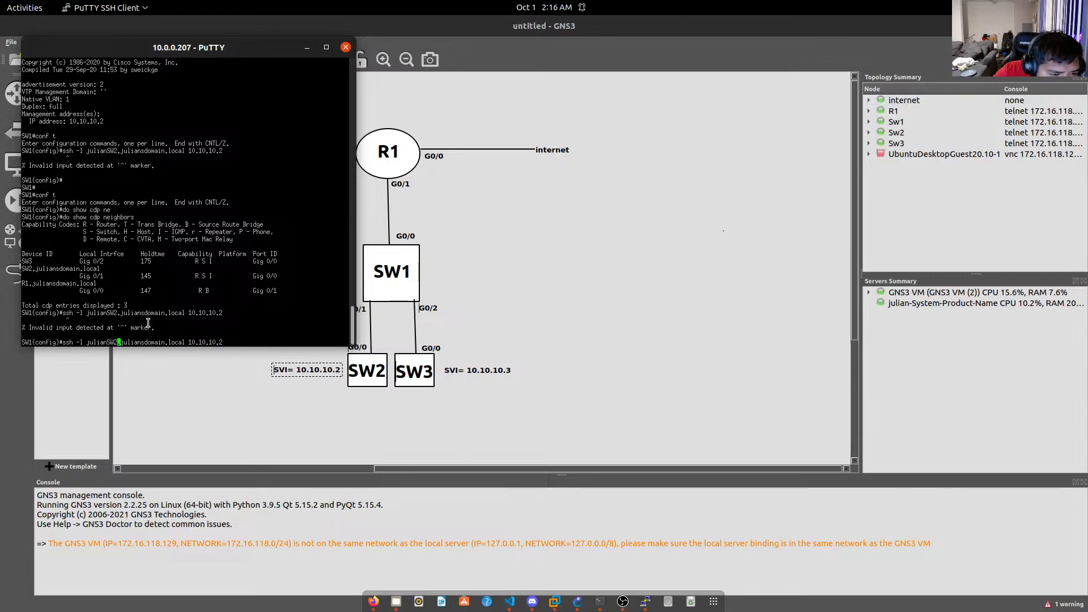
{"action": "key", "text": "Left"}
{"action": "key", "text": "Left"}
{"action": "key", "text": "Left"}
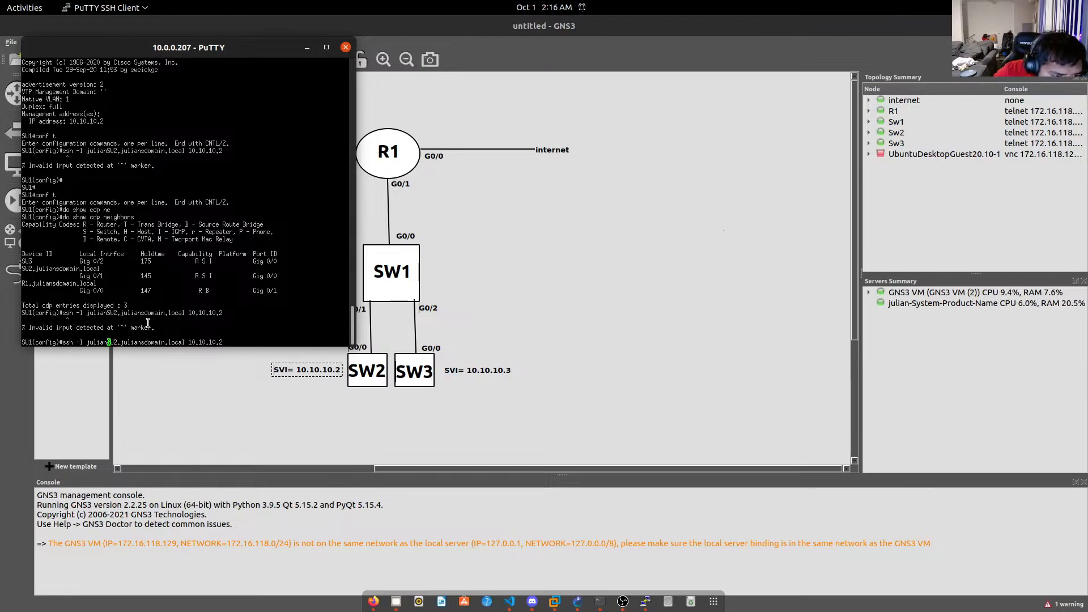
{"action": "type", "text": "s"}
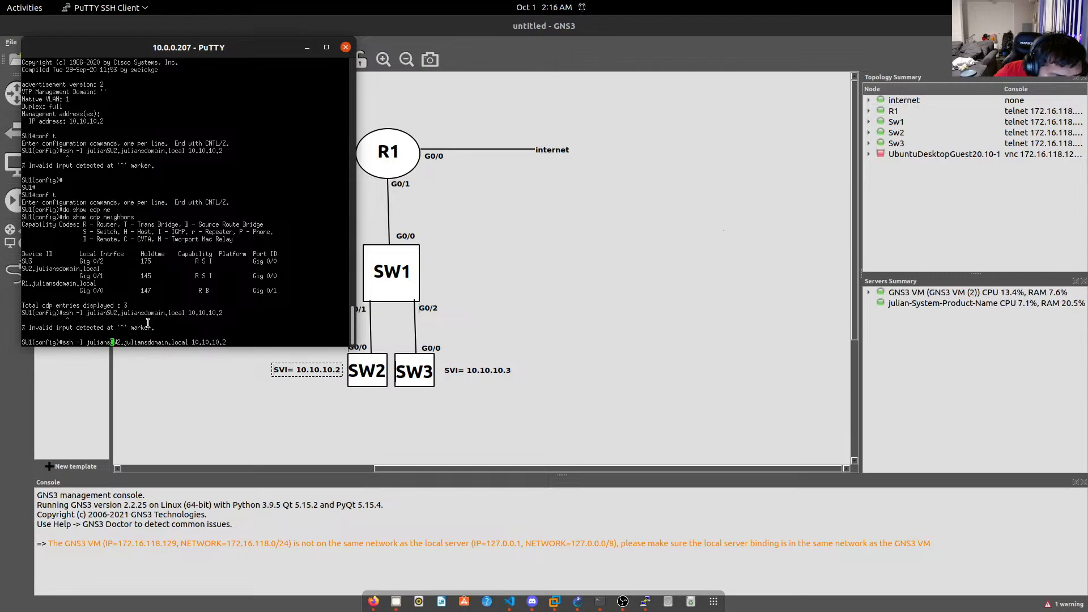
{"action": "key", "text": "Return"}
{"action": "key", "text": "Up"}
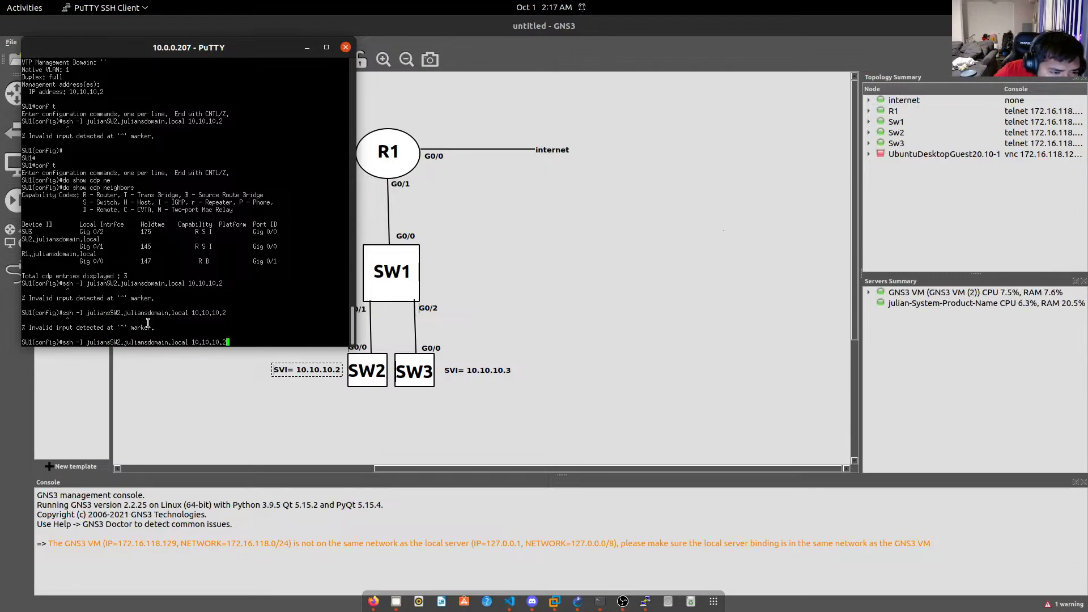
{"action": "key", "text": "Left"}
{"action": "key", "text": "Left"}
{"action": "key", "text": "Left"}
{"action": "key", "text": "Left"}
{"action": "key", "text": "Left"}
{"action": "key", "text": "Left"}
{"action": "key", "text": "Left"}
{"action": "key", "text": "Left"}
{"action": "key", "text": "Left"}
{"action": "key", "text": "Left"}
{"action": "key", "text": "Left"}
{"action": "key", "text": "Left"}
{"action": "key", "text": "Left"}
{"action": "key", "text": "Left"}
{"action": "key", "text": "Left"}
{"action": "key", "text": "Left"}
{"action": "key", "text": "Left"}
{"action": "key", "text": "Left"}
{"action": "key", "text": "Left"}
{"action": "key", "text": "Left"}
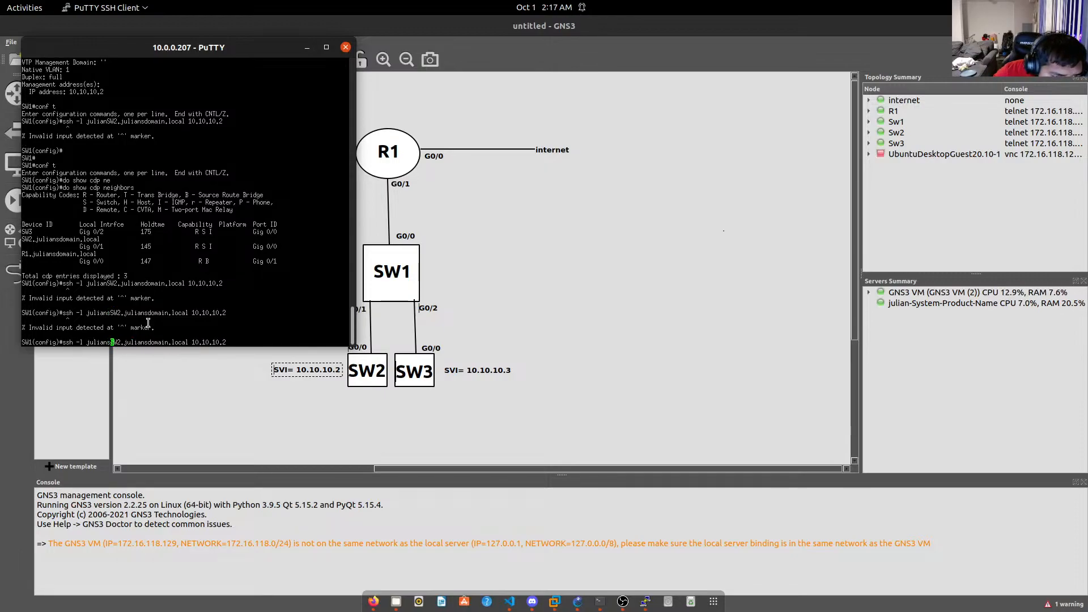
{"action": "key", "text": "BackSpace"}
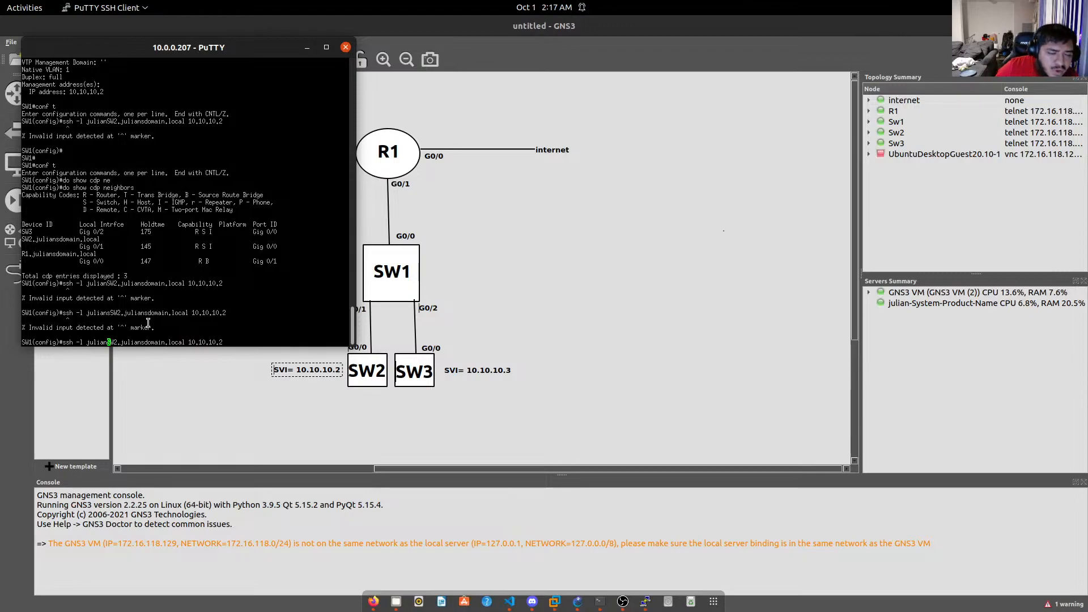
Bring up the SW1 console and scroll through its history before minimizing it.
{"action": "left_click", "coordinate": [599, 601]}
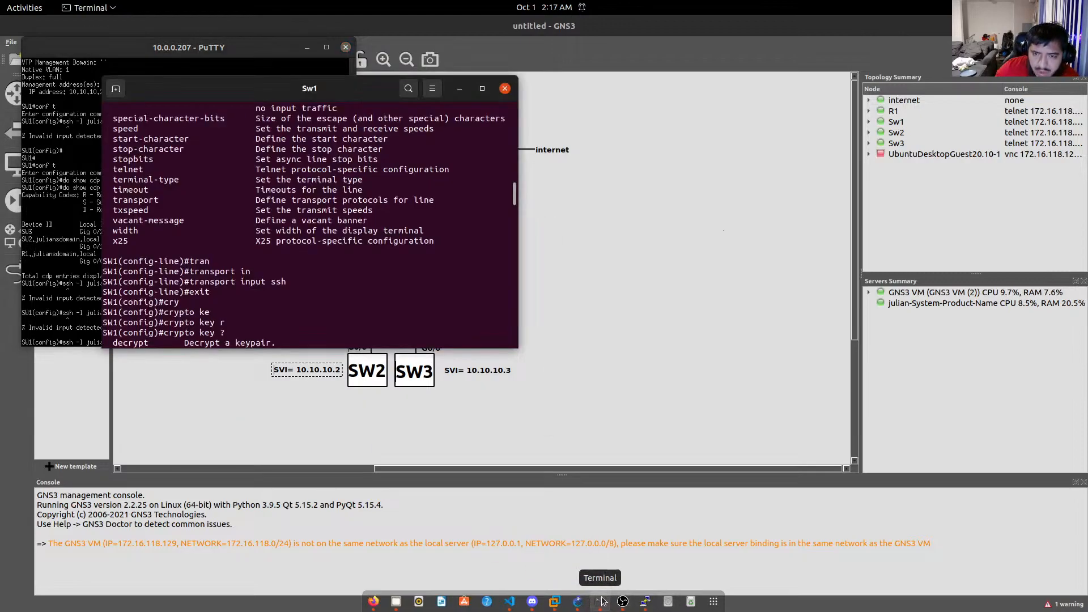
{"action": "scroll", "coordinate": [200, 193], "scroll_direction": "down", "scroll_amount": 2}
{"action": "scroll", "coordinate": [271, 286], "scroll_direction": "up", "scroll_amount": 8}
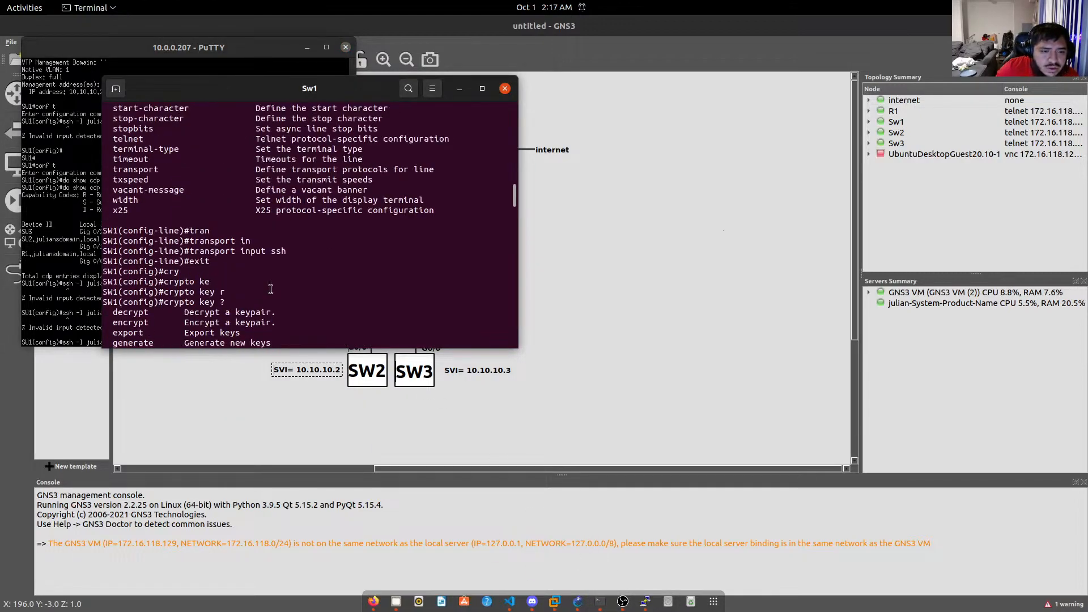
{"action": "scroll", "coordinate": [270, 287], "scroll_direction": "up", "scroll_amount": 10}
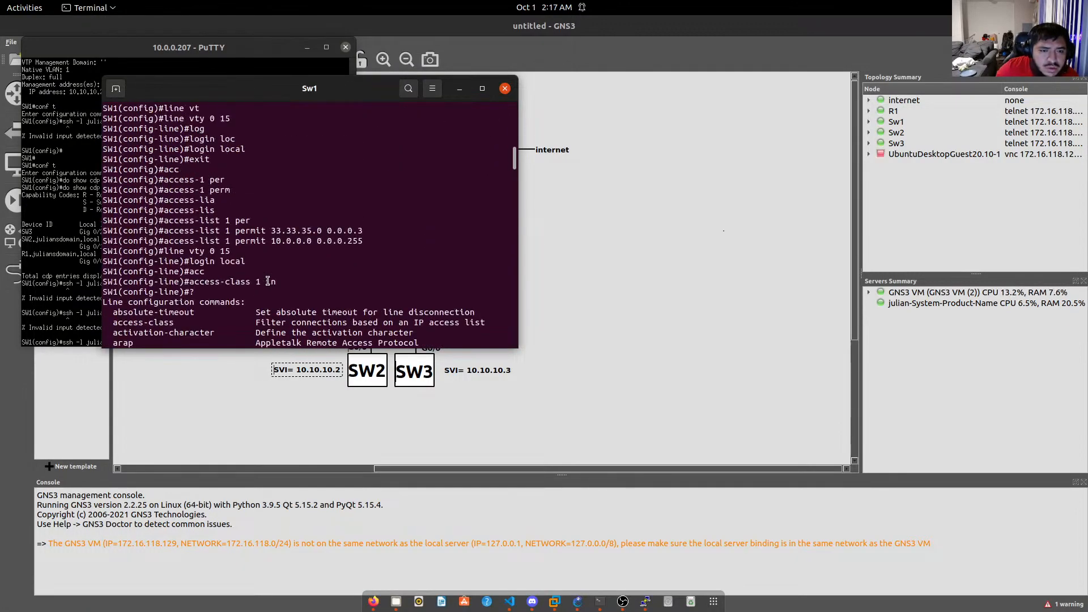
{"action": "scroll", "coordinate": [268, 281], "scroll_direction": "up", "scroll_amount": 10}
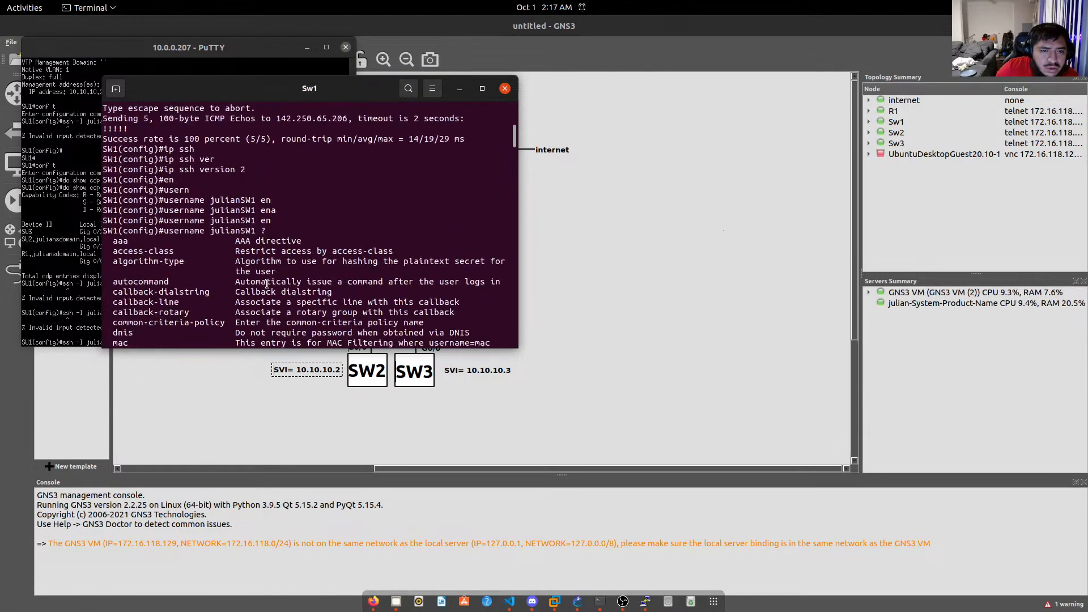
{"action": "left_click", "coordinate": [459, 88]}
Open SW2's console and review its SSH user, access-list and RSA key setup.
{"action": "left_click", "coordinate": [599, 601]}
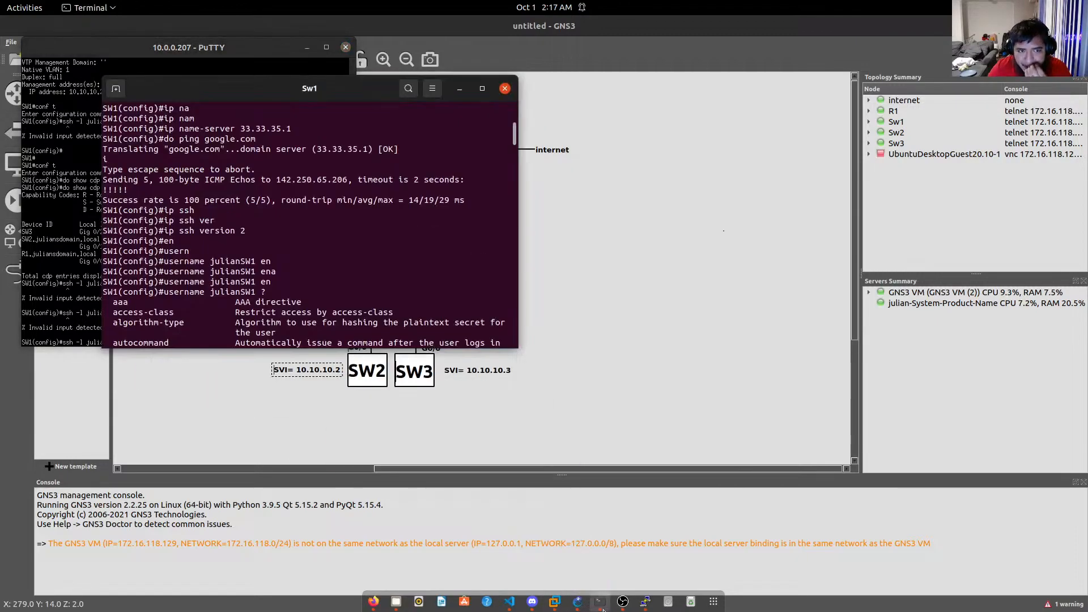
{"action": "left_click", "coordinate": [600, 601]}
{"action": "left_click", "coordinate": [459, 88]}
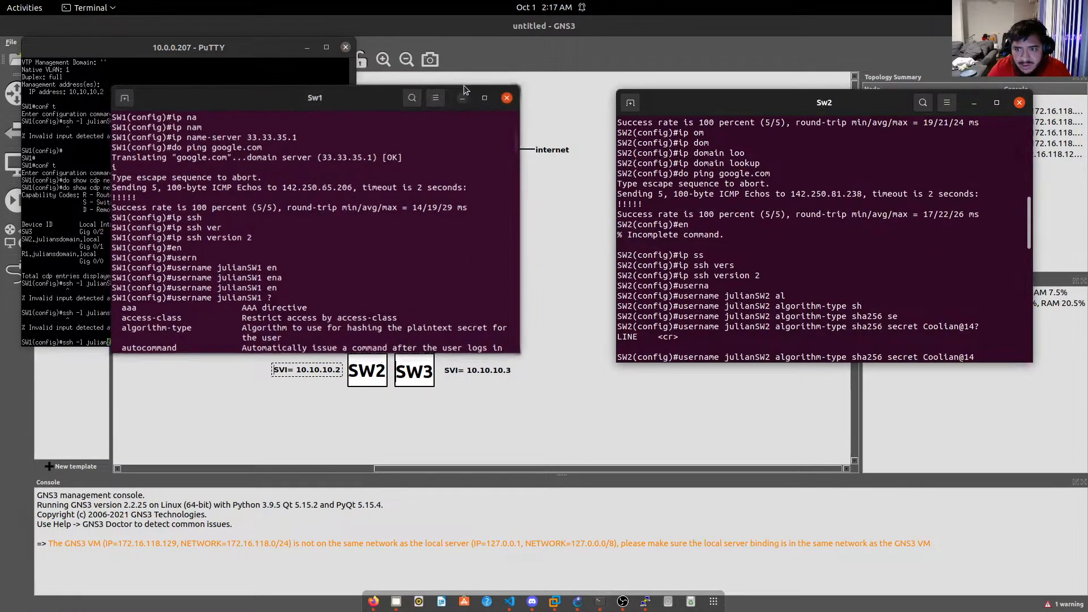
{"action": "scroll", "coordinate": [759, 329], "scroll_direction": "up", "scroll_amount": 2}
{"action": "scroll", "coordinate": [760, 329], "scroll_direction": "up", "scroll_amount": 8}
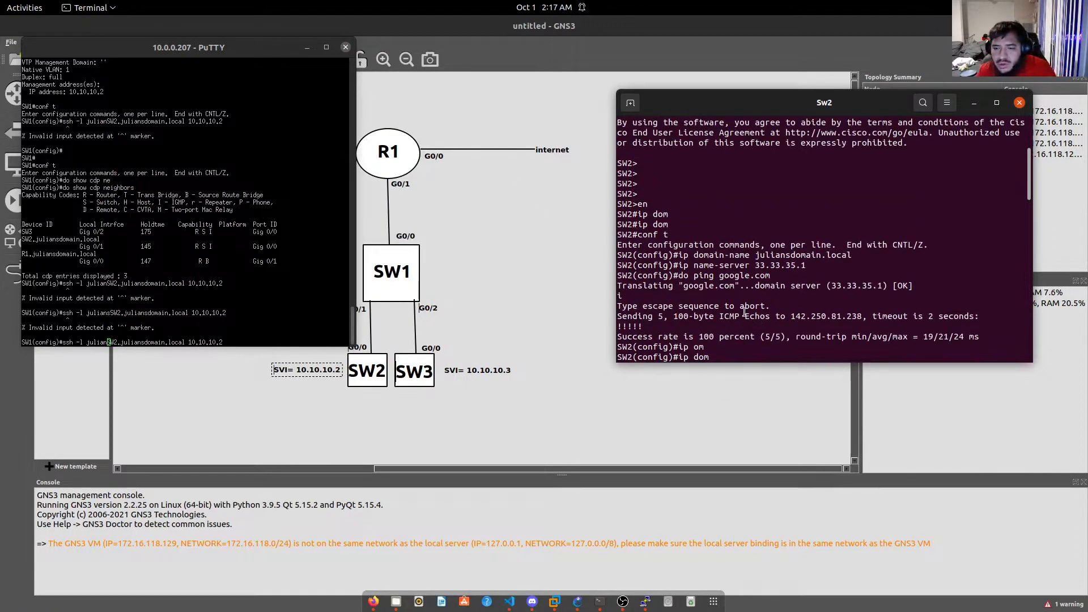
{"action": "scroll", "coordinate": [745, 315], "scroll_direction": "down", "scroll_amount": 6}
{"action": "scroll", "coordinate": [745, 315], "scroll_direction": "down", "scroll_amount": 10}
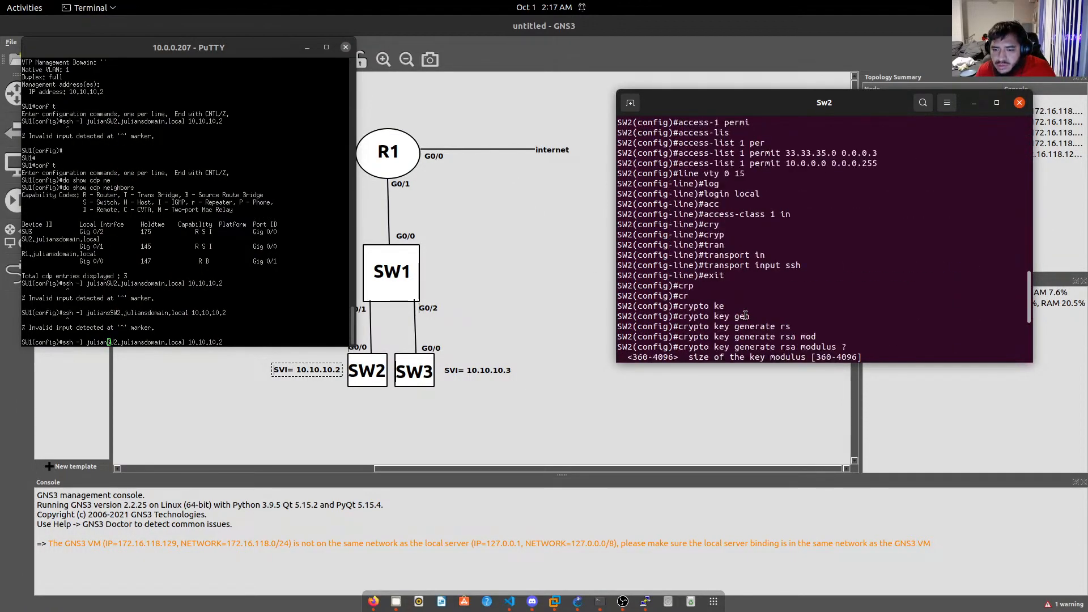
{"action": "scroll", "coordinate": [725, 243], "scroll_direction": "down", "scroll_amount": 5}
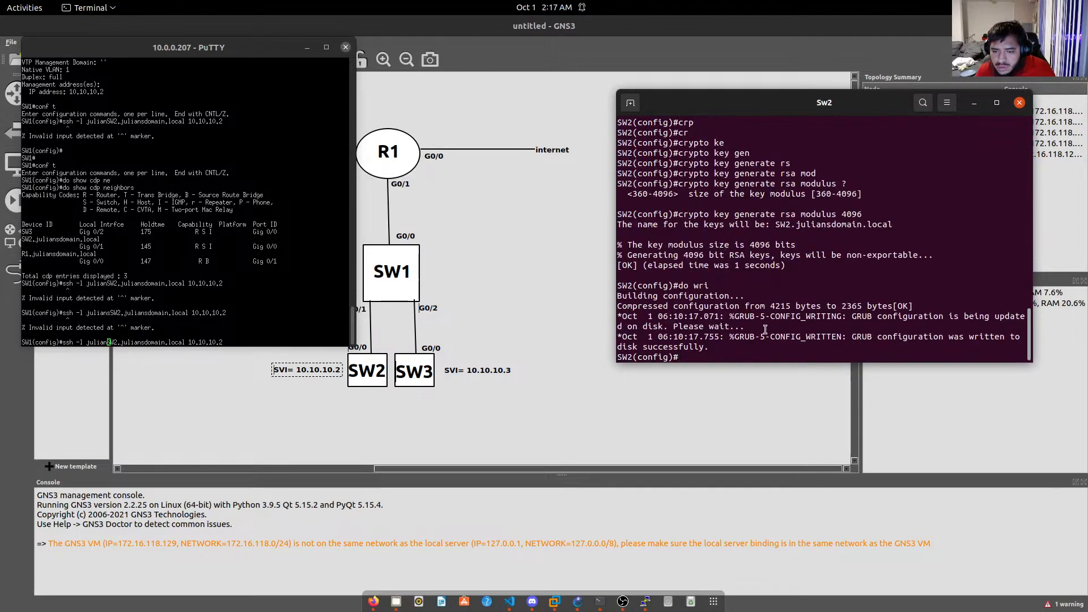
{"action": "scroll", "coordinate": [765, 325], "scroll_direction": "up", "scroll_amount": 4}
{"action": "scroll", "coordinate": [765, 326], "scroll_direction": "up", "scroll_amount": 3}
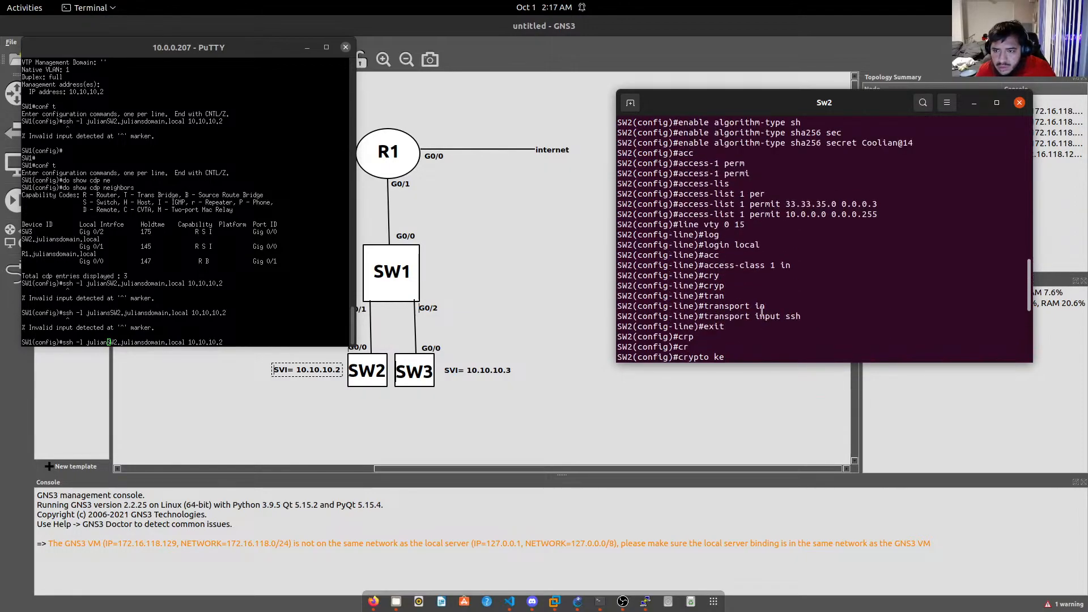
{"action": "scroll", "coordinate": [762, 311], "scroll_direction": "up", "scroll_amount": 4}
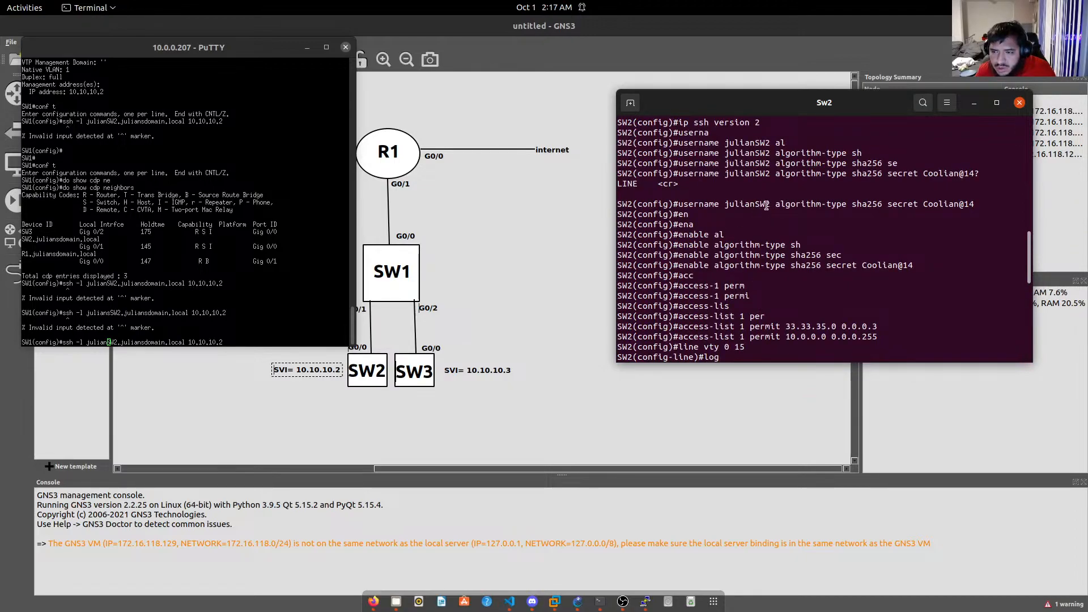
{"action": "left_click", "coordinate": [271, 310]}
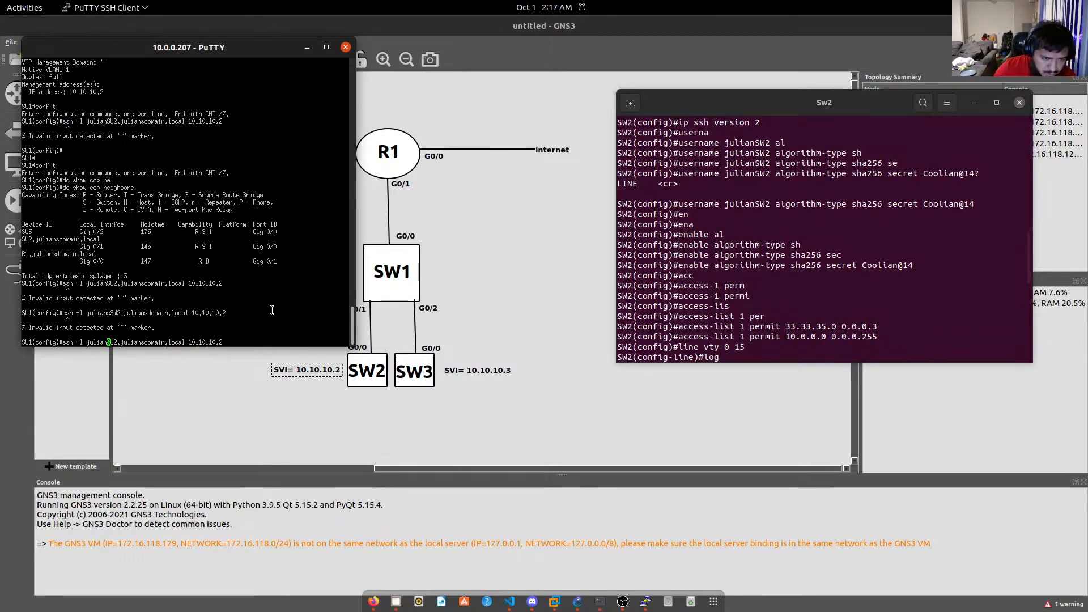
Retry the ssh command with the domain suffix removed from the username.
{"action": "key", "text": "Right"}
{"action": "key", "text": "Right"}
{"action": "key", "text": "Right"}
{"action": "key", "text": "Right"}
{"action": "key", "text": "Right"}
{"action": "key", "text": "Right"}
{"action": "key", "text": "Right"}
{"action": "key", "text": "Right"}
{"action": "key", "text": "Right"}
{"action": "key", "text": "Right"}
{"action": "key", "text": "Right"}
{"action": "key", "text": "Right"}
{"action": "key", "text": "Right"}
{"action": "key", "text": "Right"}
{"action": "key", "text": "Right"}
{"action": "key", "text": "Right"}
{"action": "key", "text": "Right"}
{"action": "key", "text": "Right"}
{"action": "key", "text": "Right"}
{"action": "key", "text": "Right"}
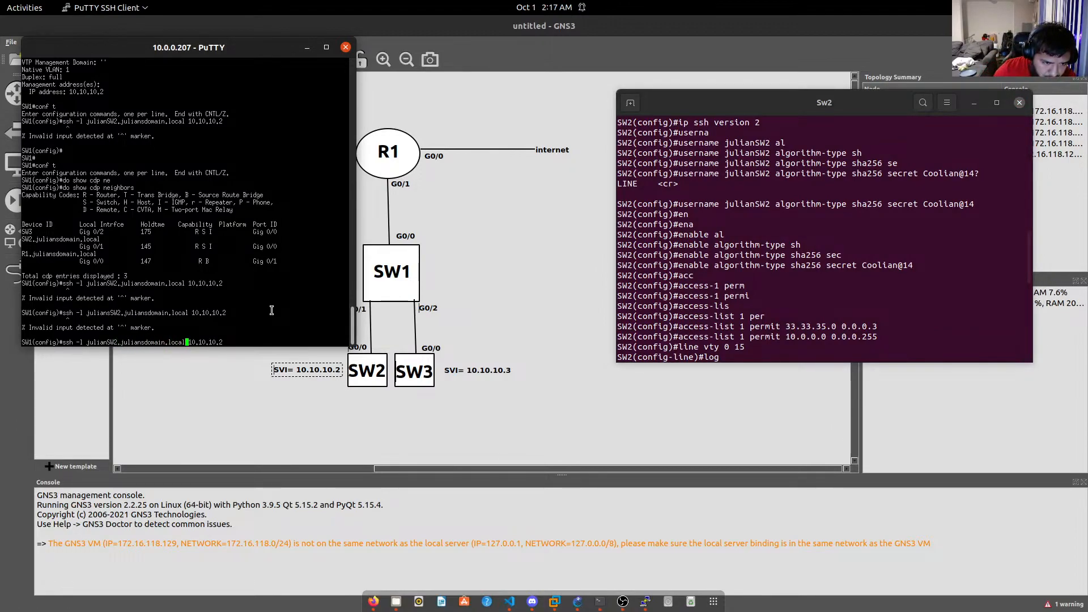
{"action": "key", "text": "BackSpace"}
{"action": "key", "text": "BackSpace"}
{"action": "key", "text": "BackSpace"}
{"action": "key", "text": "BackSpace"}
{"action": "key", "text": "BackSpace"}
{"action": "key", "text": "BackSpace"}
{"action": "key", "text": "BackSpace"}
{"action": "key", "text": "BackSpace"}
{"action": "key", "text": "BackSpace"}
{"action": "key", "text": "BackSpace"}
{"action": "key", "text": "BackSpace"}
{"action": "key", "text": "BackSpace"}
{"action": "key", "text": "BackSpace"}
{"action": "key", "text": "BackSpace"}
{"action": "key", "text": "BackSpace"}
{"action": "key", "text": "BackSpace"}
{"action": "key", "text": "BackSpace"}
{"action": "key", "text": "BackSpace"}
{"action": "key", "text": "BackSpace"}
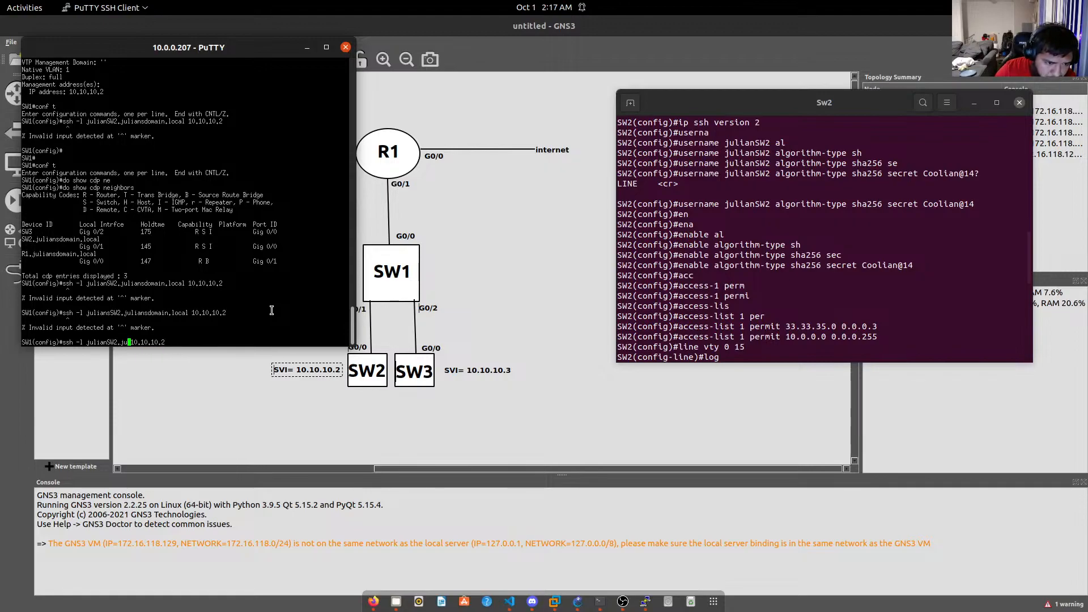
{"action": "key", "text": "BackSpace"}
{"action": "key", "text": "Return"}
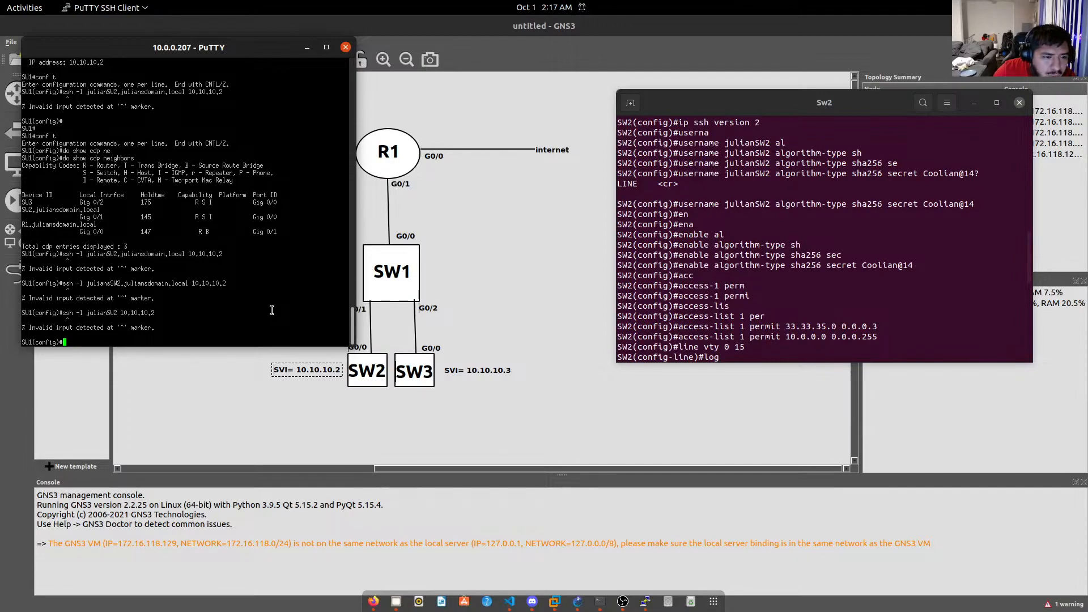
Retry ssh using SW2's full domain name as the username to 10.10.10.2.
{"action": "key", "text": "Up"}
{"action": "key", "text": "Left"}
{"action": "key", "text": "Left"}
{"action": "key", "text": "Left"}
{"action": "key", "text": "Left"}
{"action": "key", "text": "Left"}
{"action": "key", "text": "Left"}
{"action": "key", "text": "Left"}
{"action": "key", "text": "Left"}
{"action": "key", "text": "Left"}
{"action": "key", "text": "Left"}
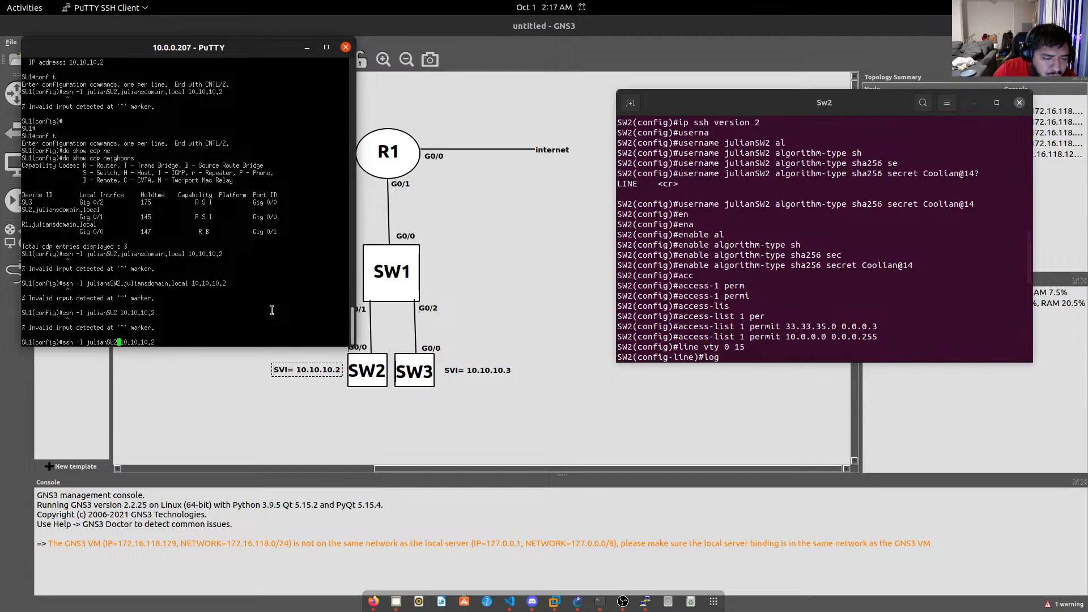
{"action": "key", "text": "Left"}
{"action": "key", "text": "Left"}
{"action": "key", "text": "BackSpace"}
{"action": "key", "text": "BackSpace"}
{"action": "key", "text": "BackSpace"}
{"action": "key", "text": "BackSpace"}
{"action": "key", "text": "BackSpace"}
{"action": "key", "text": "BackSpace"}
{"action": "key", "text": "Right"}
{"action": "key", "text": "Right"}
{"action": "type", "text": ".julians"}
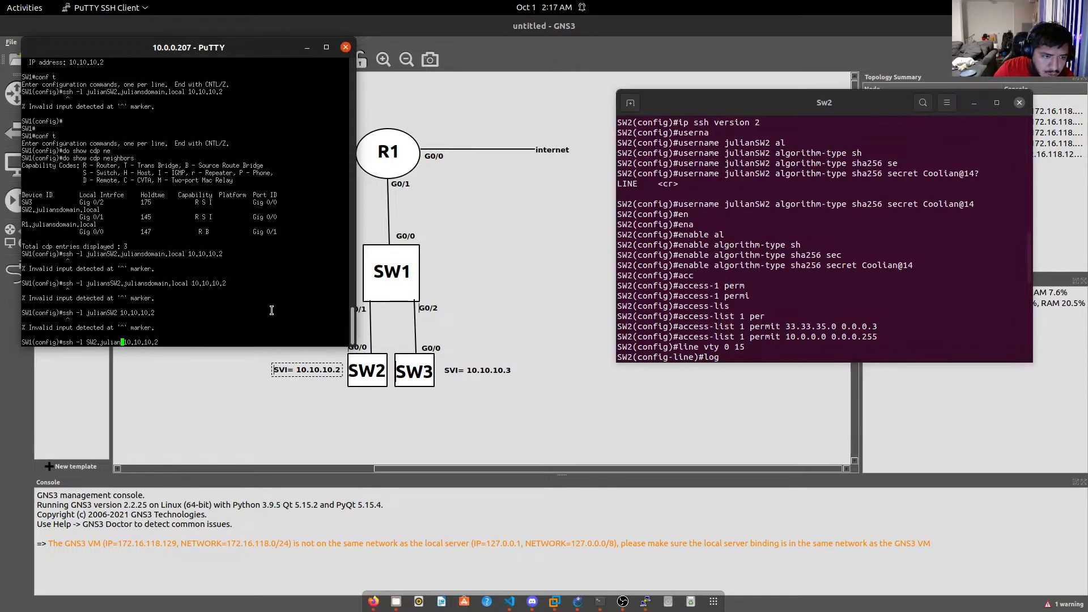
{"action": "type", "text": "domain.local"}
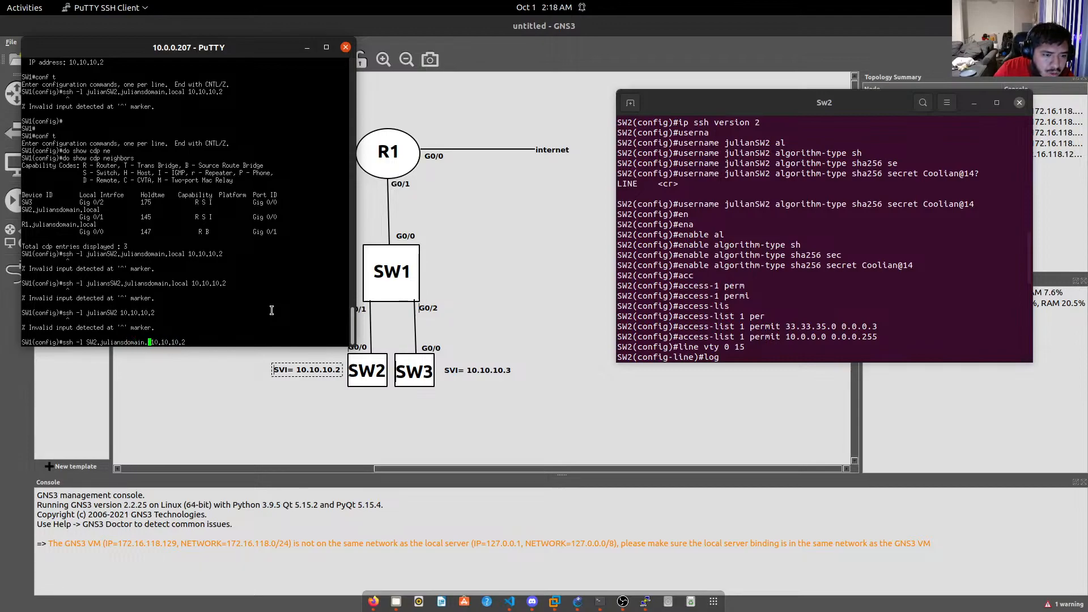
{"action": "key", "text": "Return"}
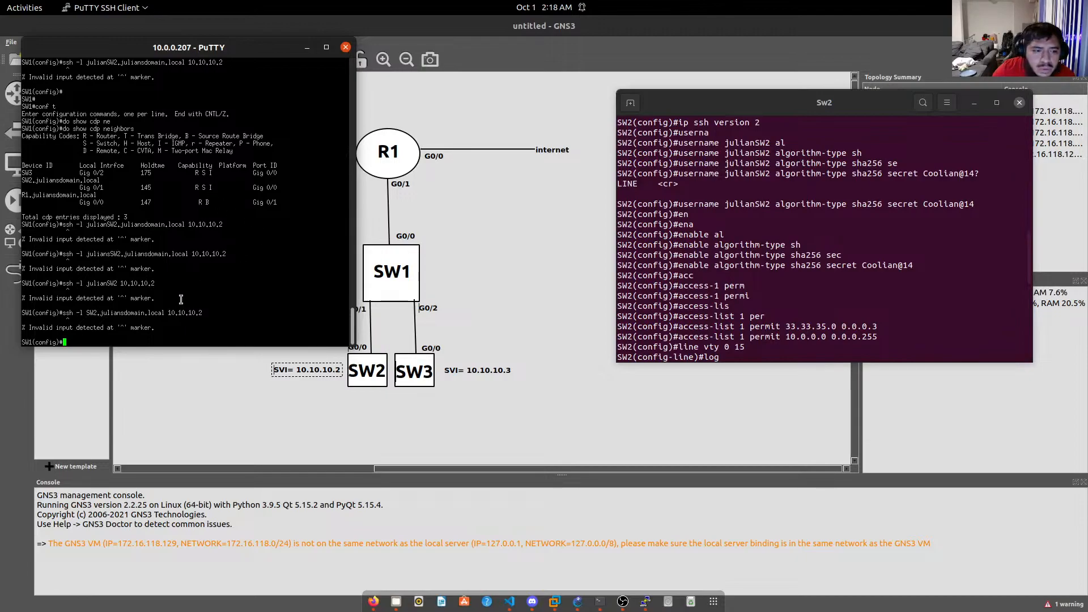
Show the CDP entry for SW2's full domain name.
{"action": "scroll", "coordinate": [214, 317], "scroll_direction": "up", "scroll_amount": 5}
{"action": "scroll", "coordinate": [216, 317], "scroll_direction": "down", "scroll_amount": 5}
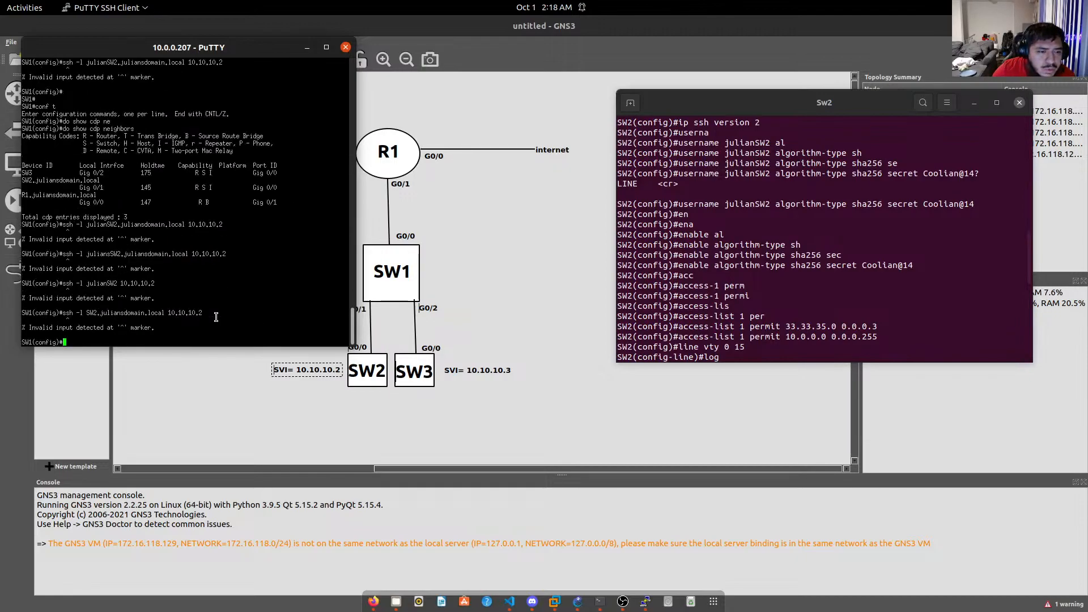
{"action": "type", "text": "do show "}
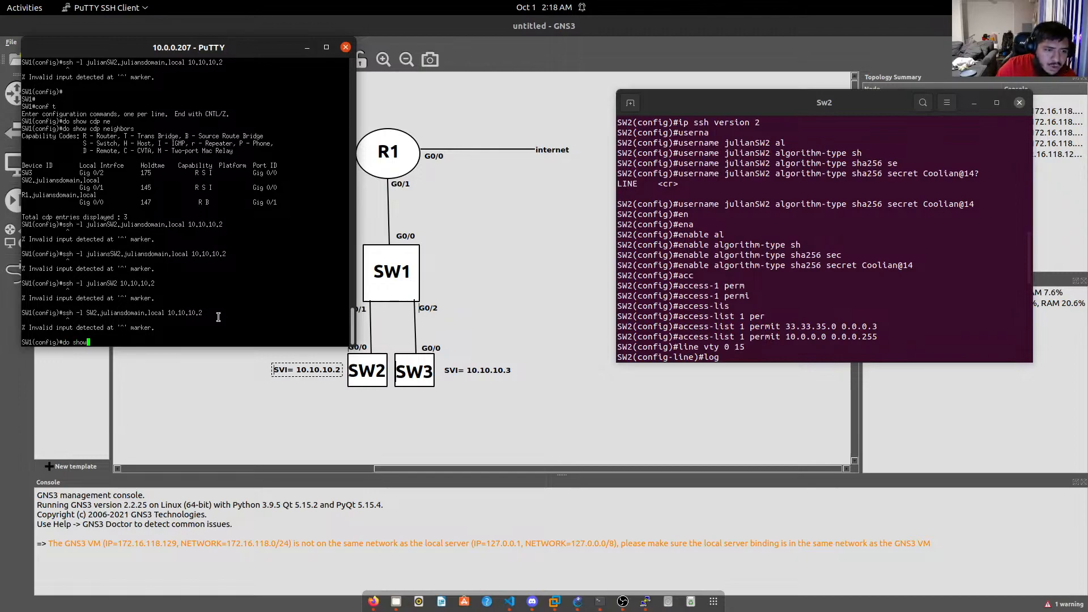
{"action": "type", "text": "cd"}
{"action": "key", "text": "Tab"}
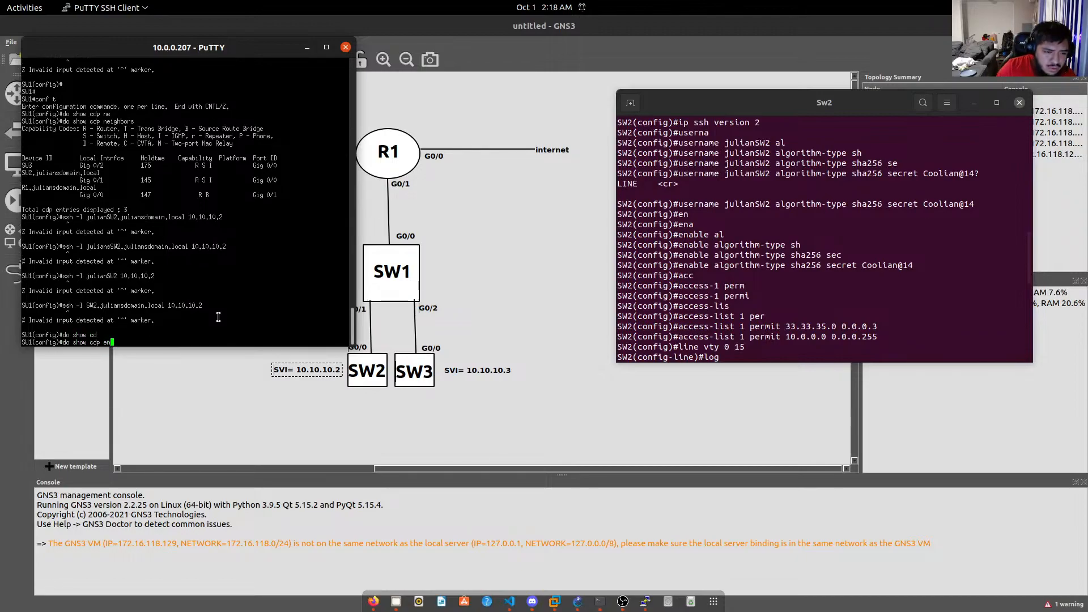
{"action": "type", "text": "en"}
{"action": "key", "text": "Tab"}
{"action": "key", "text": "Return"}
{"action": "key", "text": "Up"}
{"action": "type", "text": "SW"}
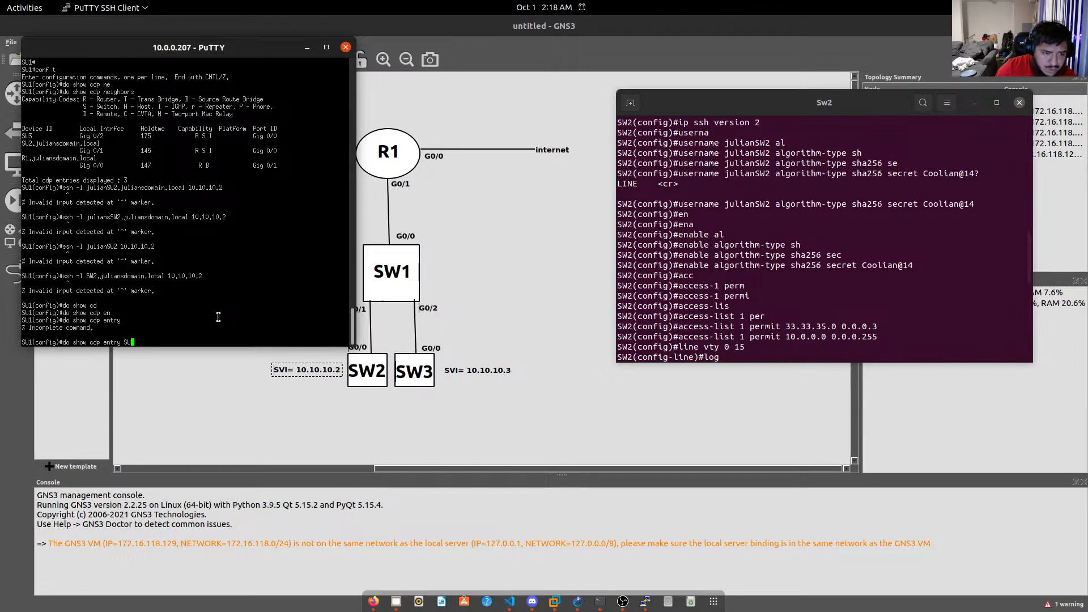
{"action": "type", "text": "2."}
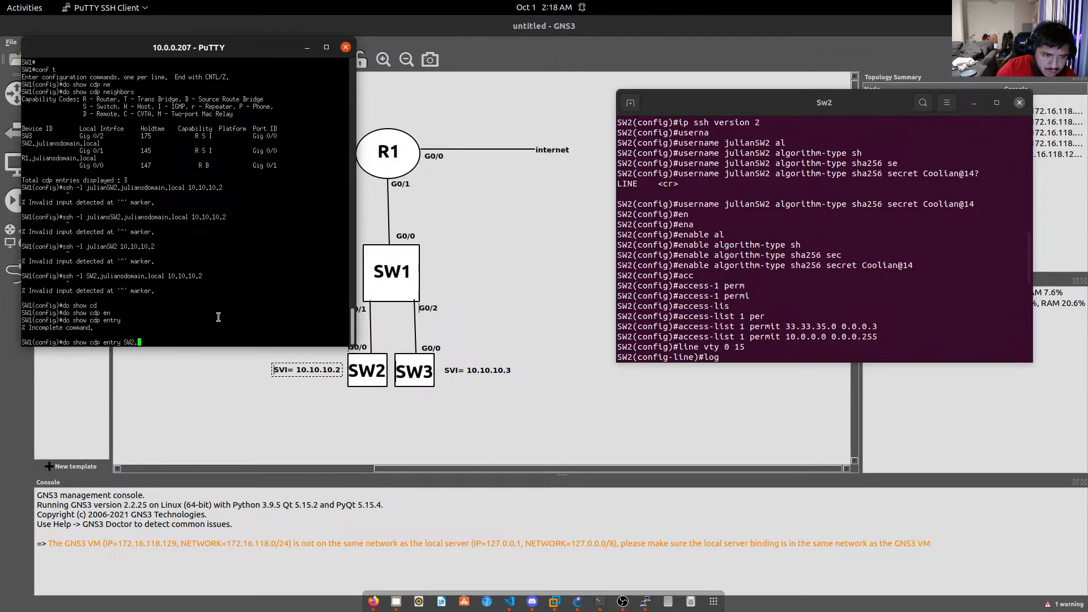
{"action": "type", "text": "juliansdomain.lo"}
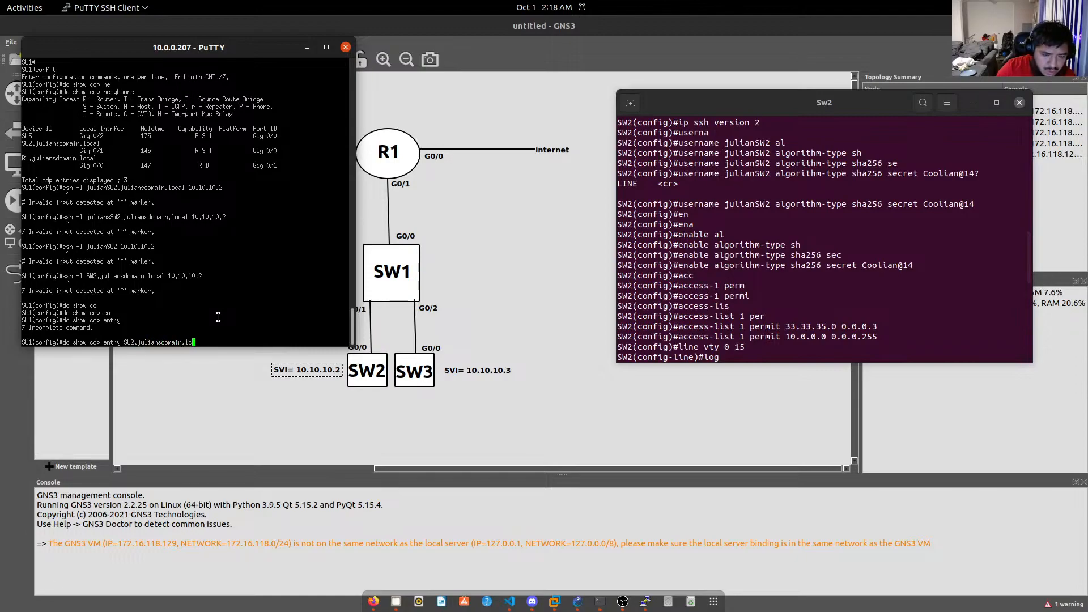
{"action": "type", "text": "cal"}
{"action": "key", "text": "Return"}
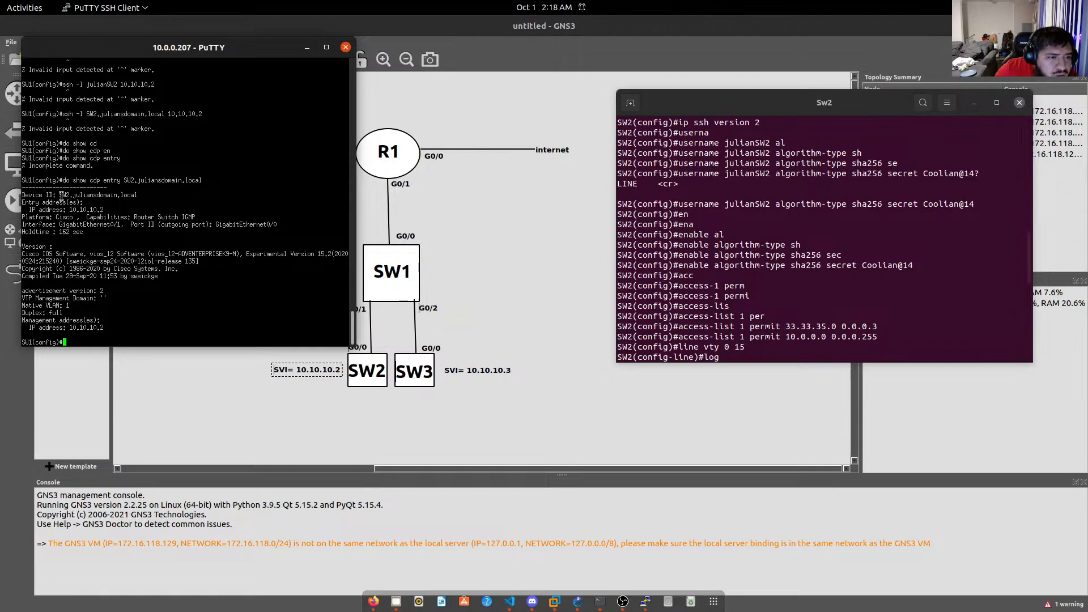
Run ssh -l with SW2's domain-qualified name as username toward SW2's address, rejected as invalid input.
{"action": "left_click_drag", "start_coordinate": [61, 195], "coordinate": [94, 197]}
{"action": "left_click_drag", "start_coordinate": [98, 277], "coordinate": [111, 284]}
{"action": "left_click", "coordinate": [149, 323]}
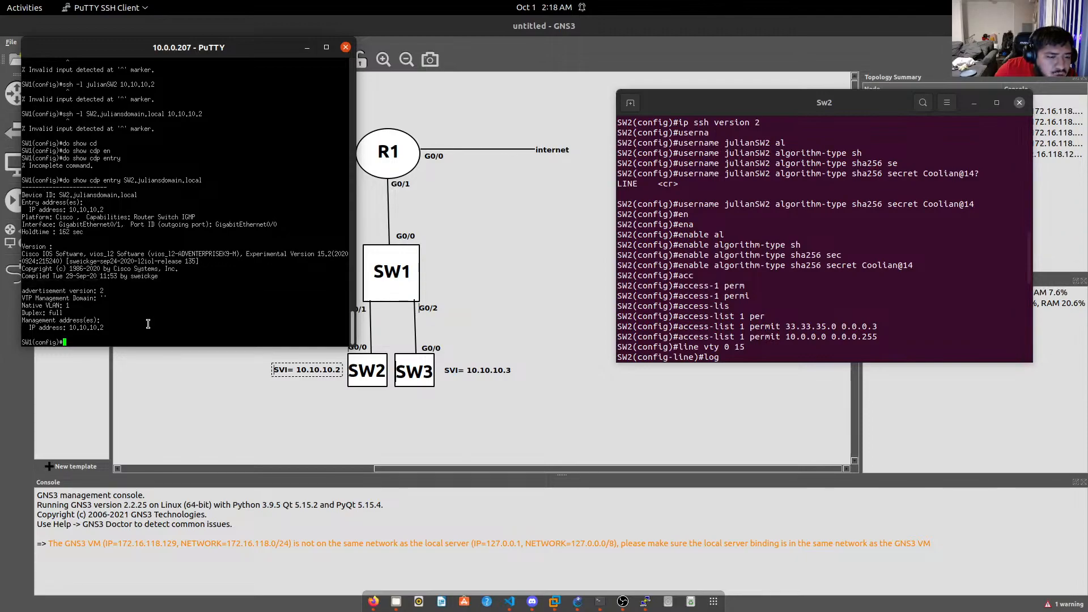
{"action": "type", "text": "ssh "}
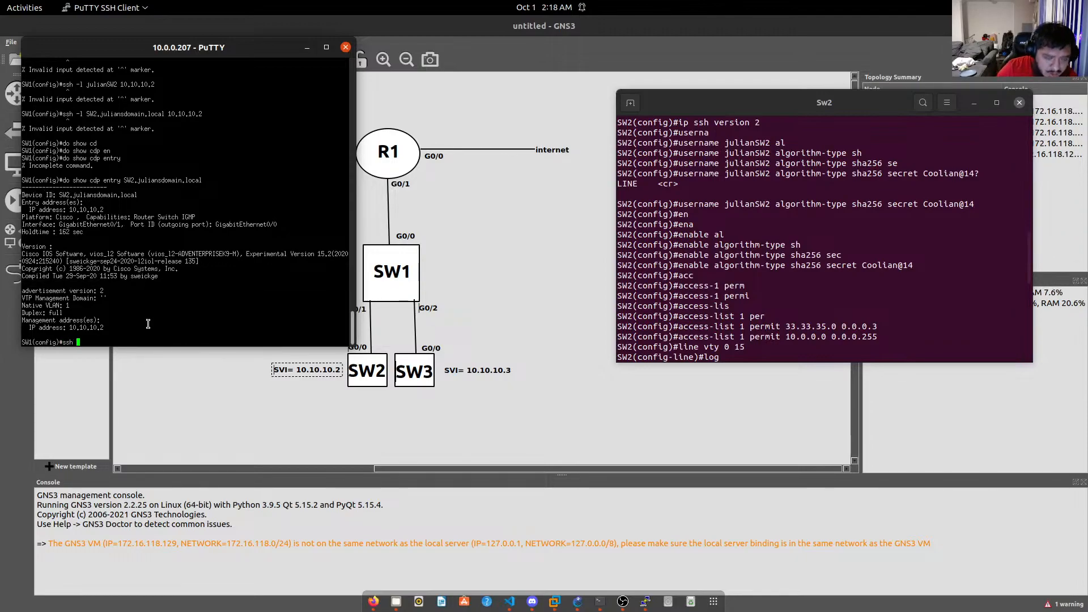
{"action": "type", "text": "-l "}
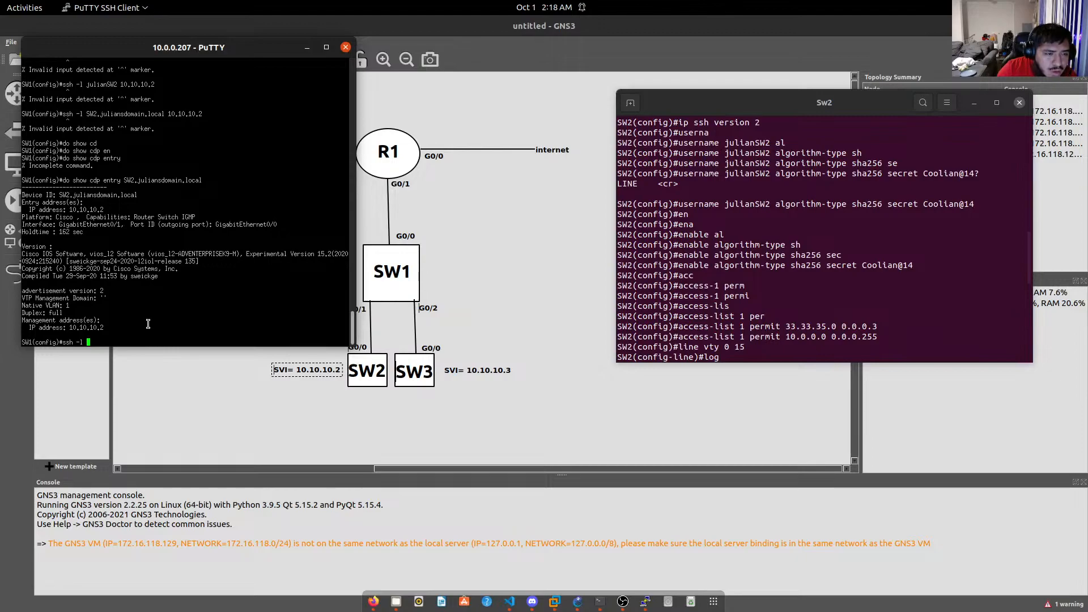
{"action": "type", "text": "SW"}
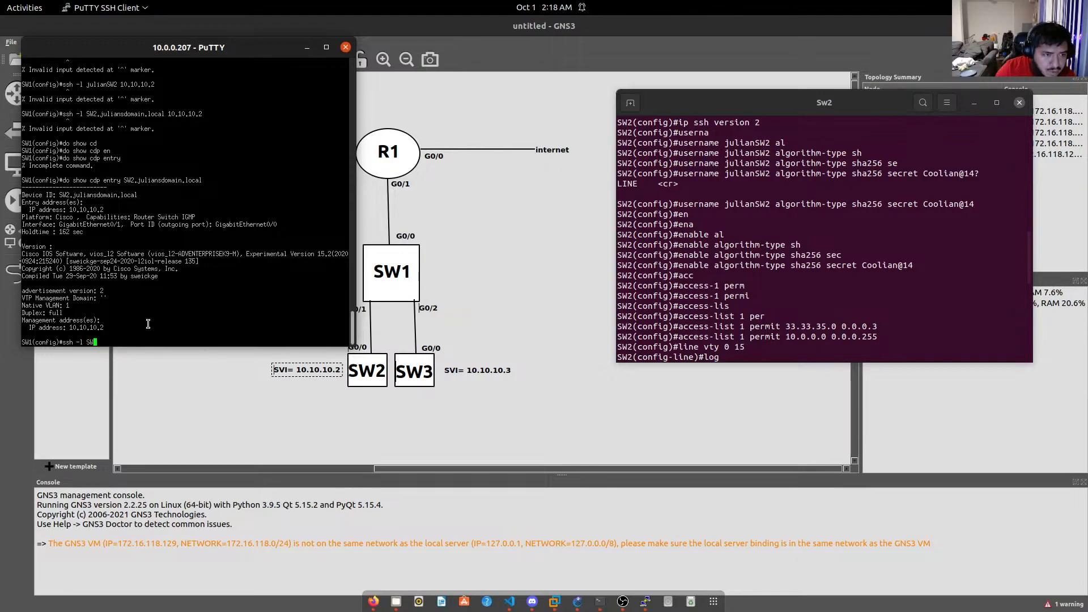
{"action": "type", "text": "2."}
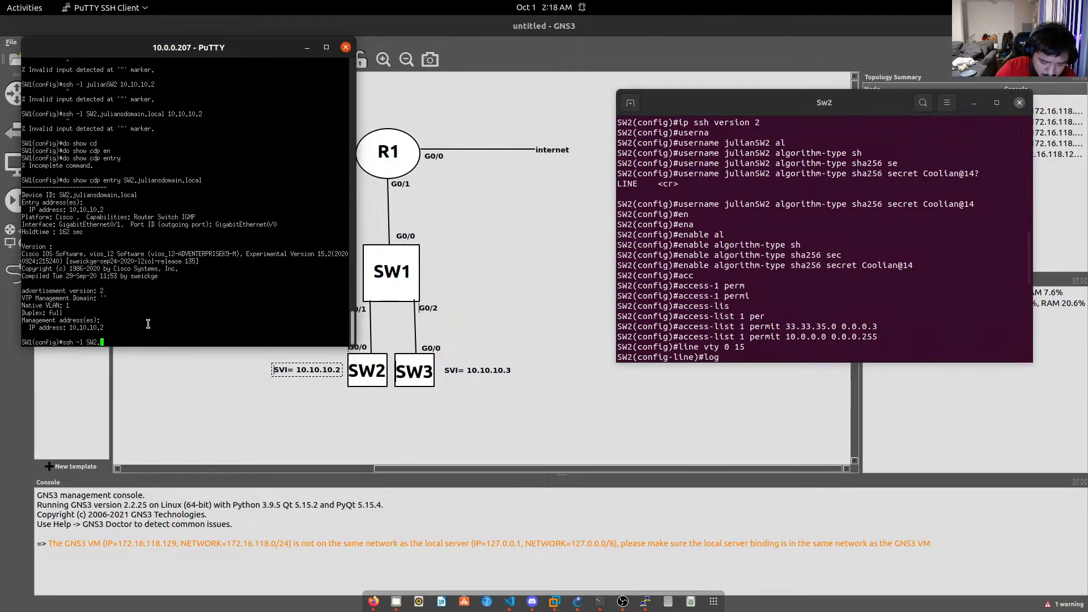
{"action": "type", "text": "juliansdo"}
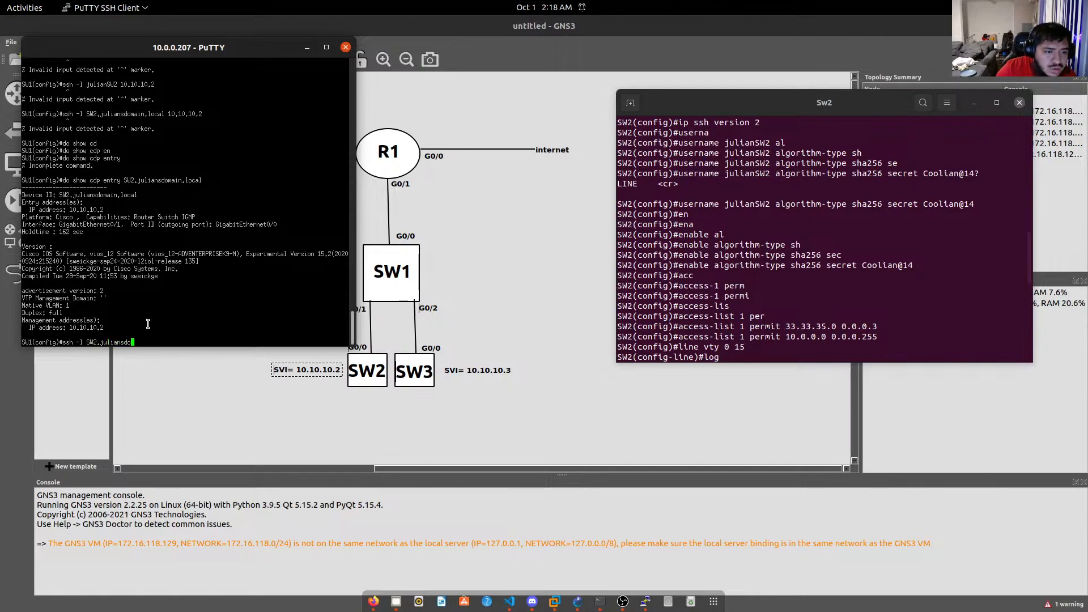
{"action": "type", "text": "main.local "}
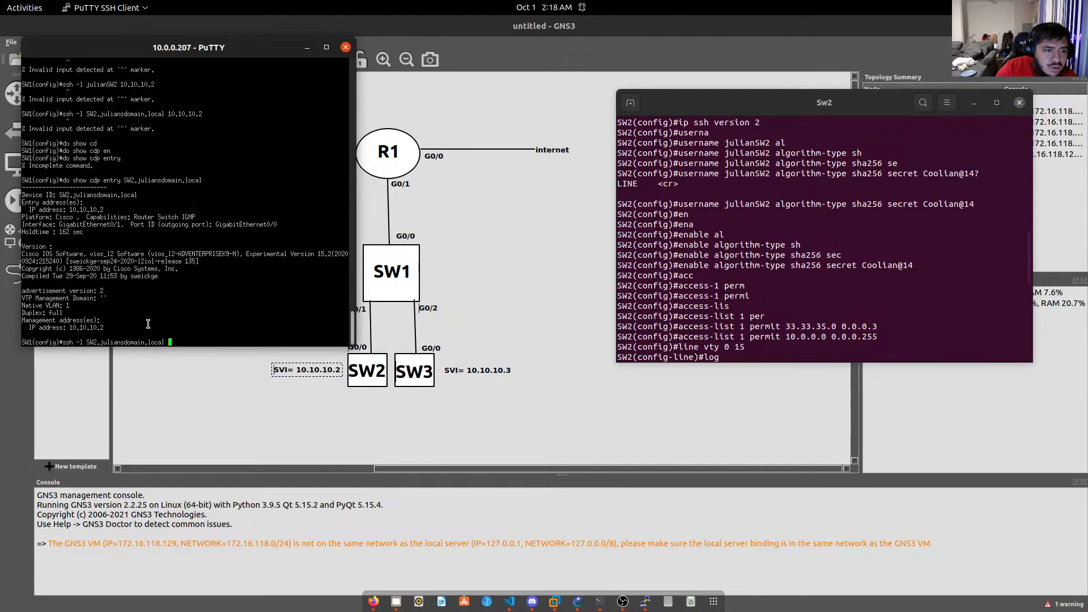
{"action": "type", "text": "10.10.10.2"}
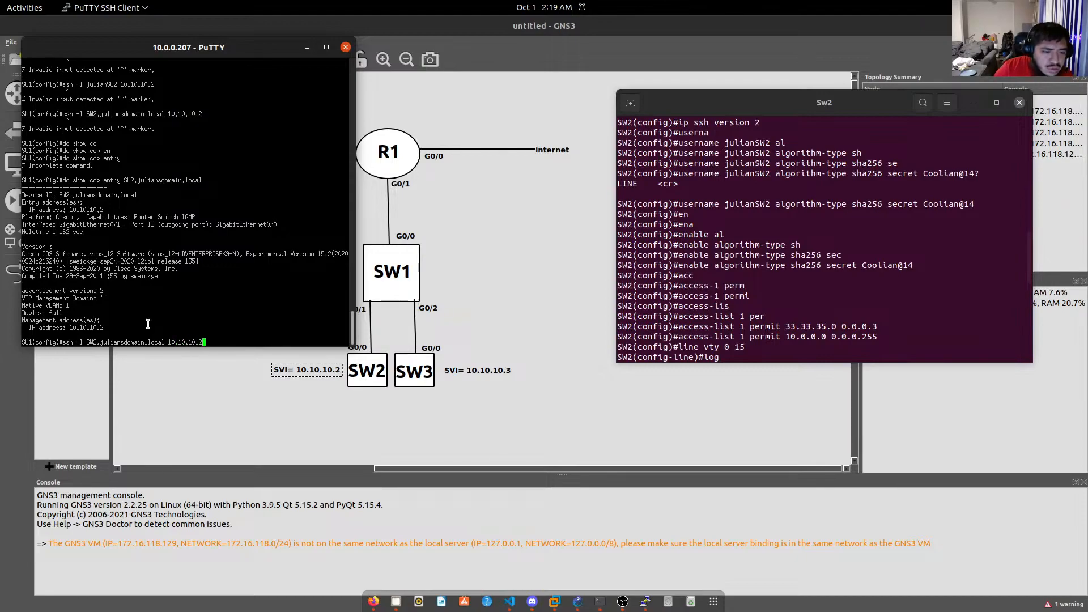
{"action": "key", "text": "Return"}
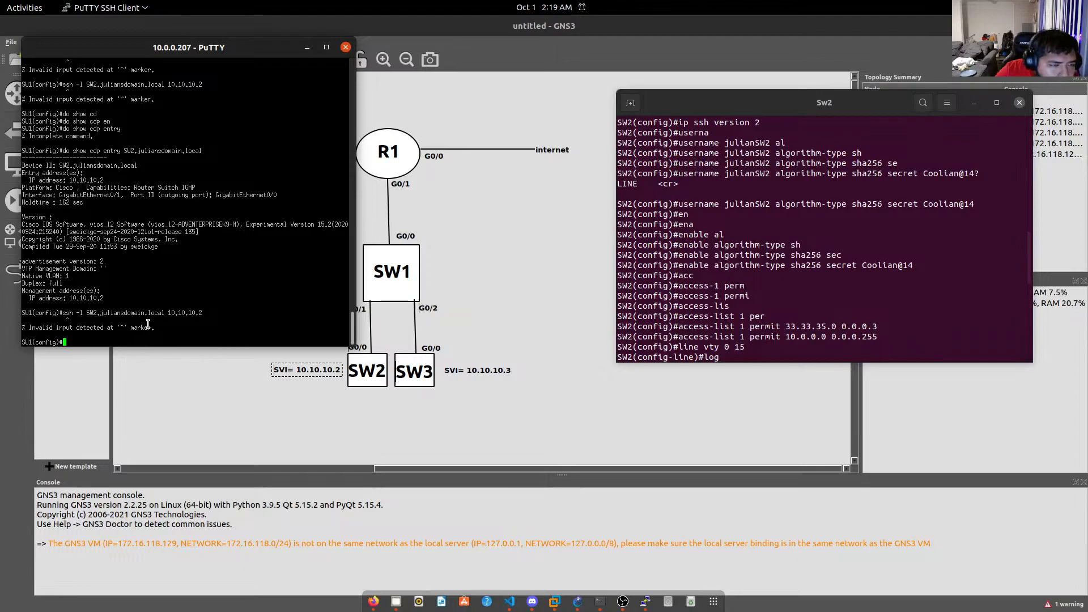
{"action": "scroll", "coordinate": [146, 322], "scroll_direction": "up", "scroll_amount": 3}
{"action": "scroll", "coordinate": [141, 320], "scroll_direction": "down", "scroll_amount": 3}
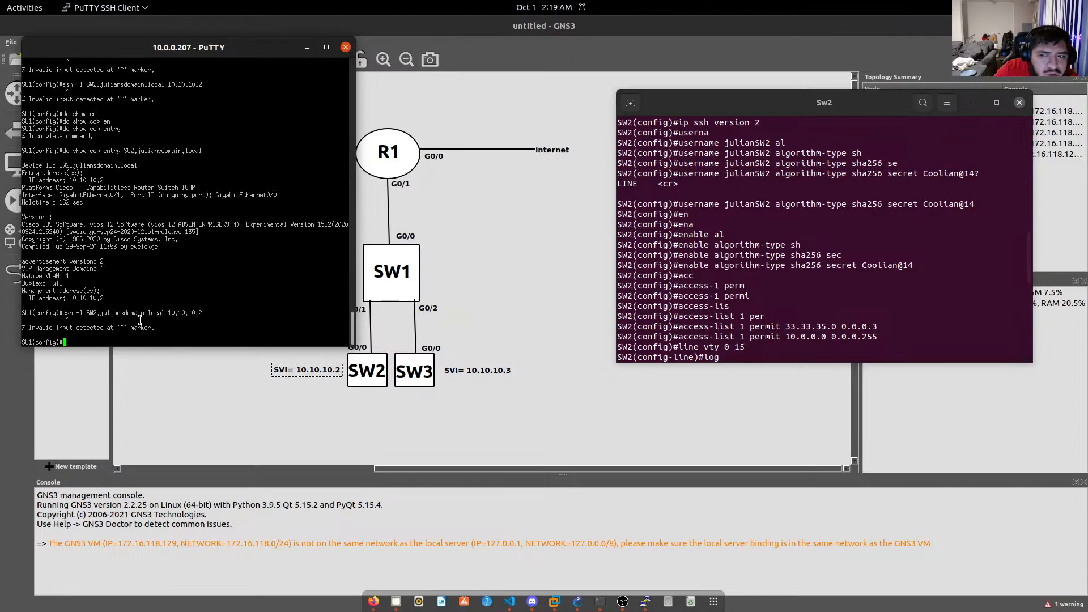
{"action": "scroll", "coordinate": [139, 317], "scroll_direction": "up", "scroll_amount": 15}
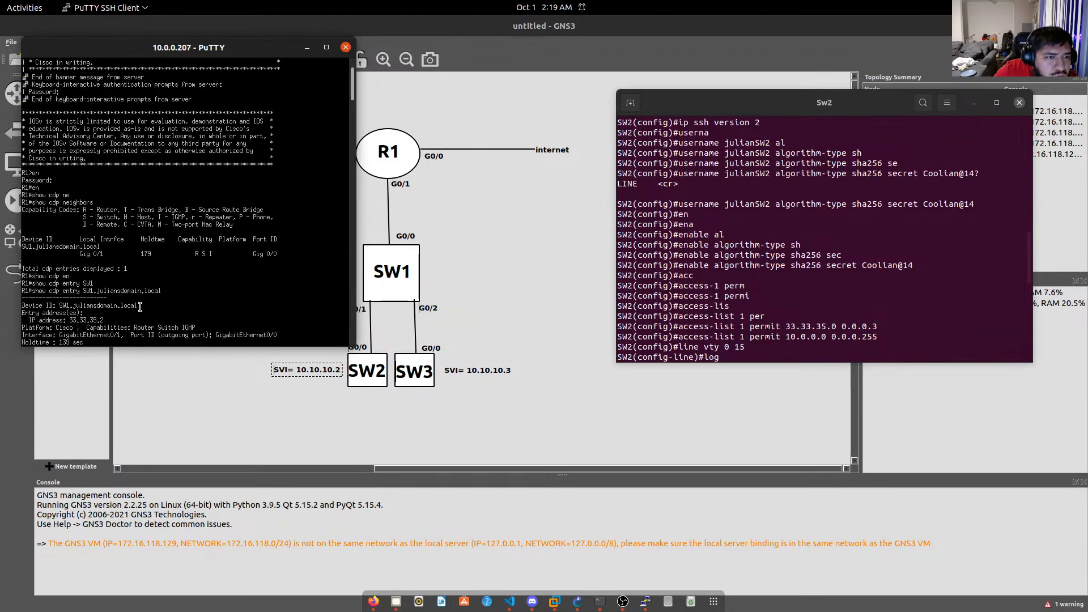
{"action": "scroll", "coordinate": [140, 307], "scroll_direction": "up", "scroll_amount": 3}
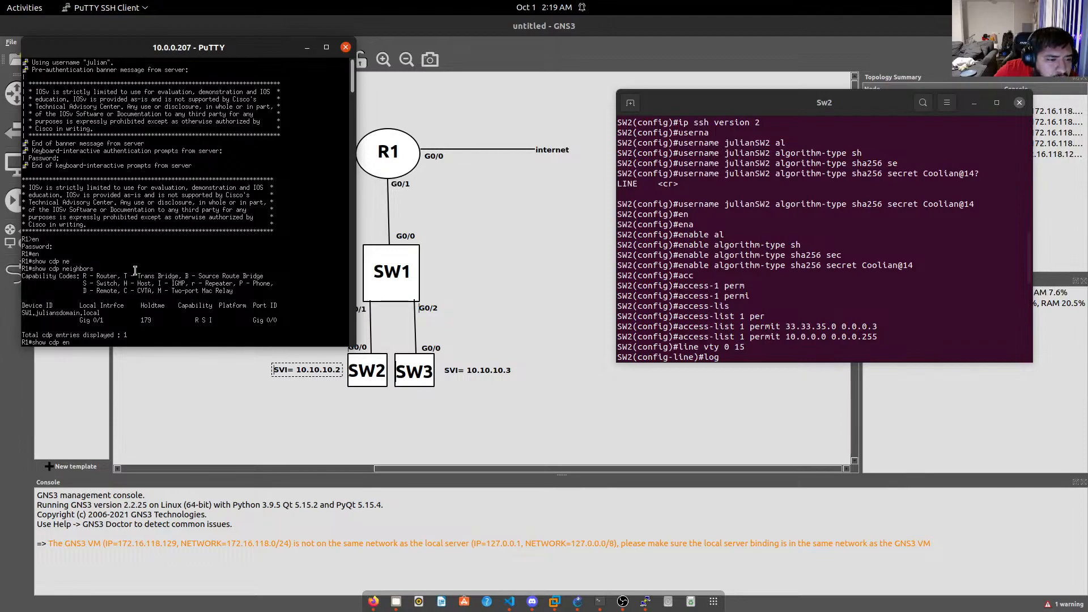
{"action": "scroll", "coordinate": [135, 270], "scroll_direction": "down", "scroll_amount": 3}
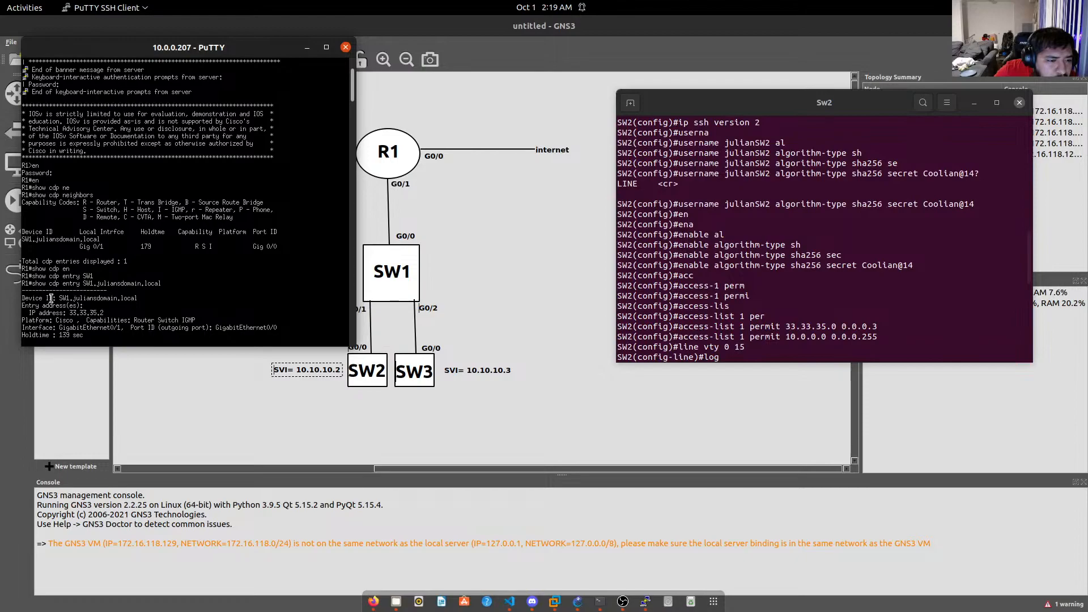
{"action": "scroll", "coordinate": [64, 298], "scroll_direction": "down", "scroll_amount": 3}
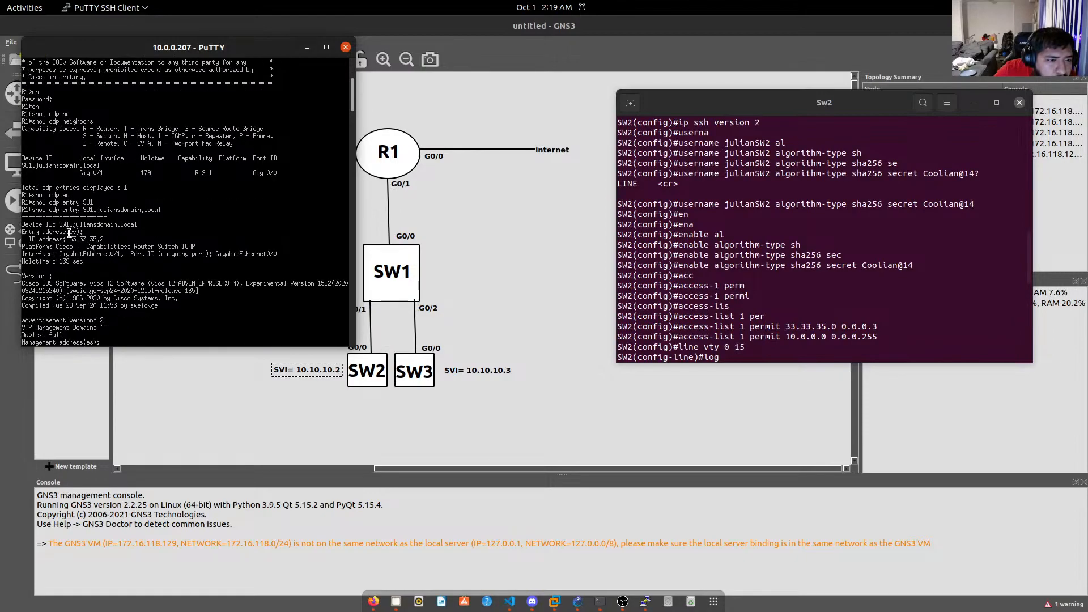
{"action": "scroll", "coordinate": [64, 247], "scroll_direction": "down", "scroll_amount": 3}
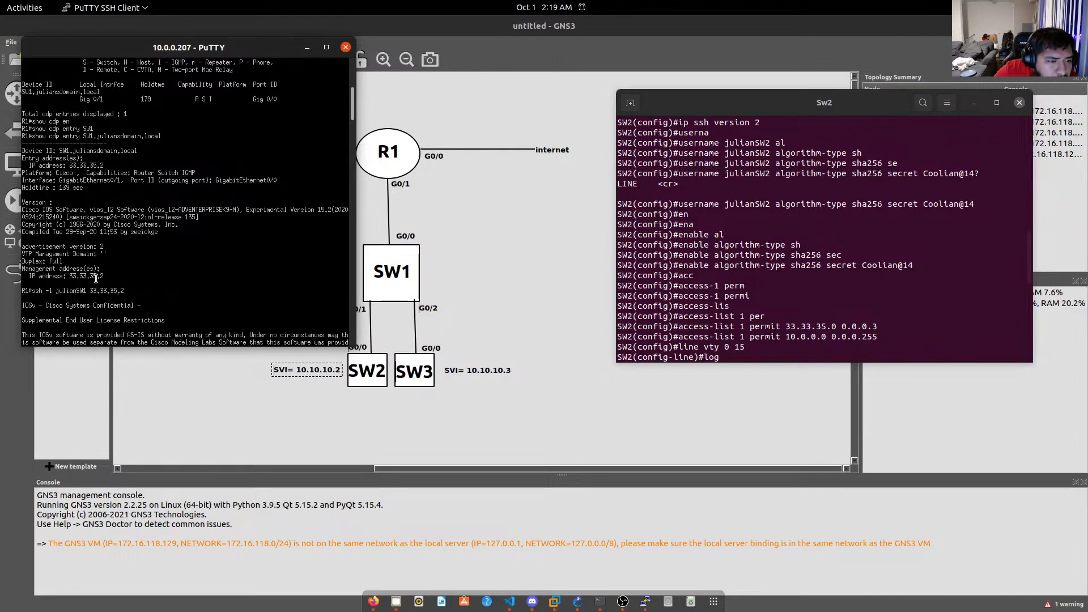
{"action": "scroll", "coordinate": [96, 277], "scroll_direction": "down", "scroll_amount": 3}
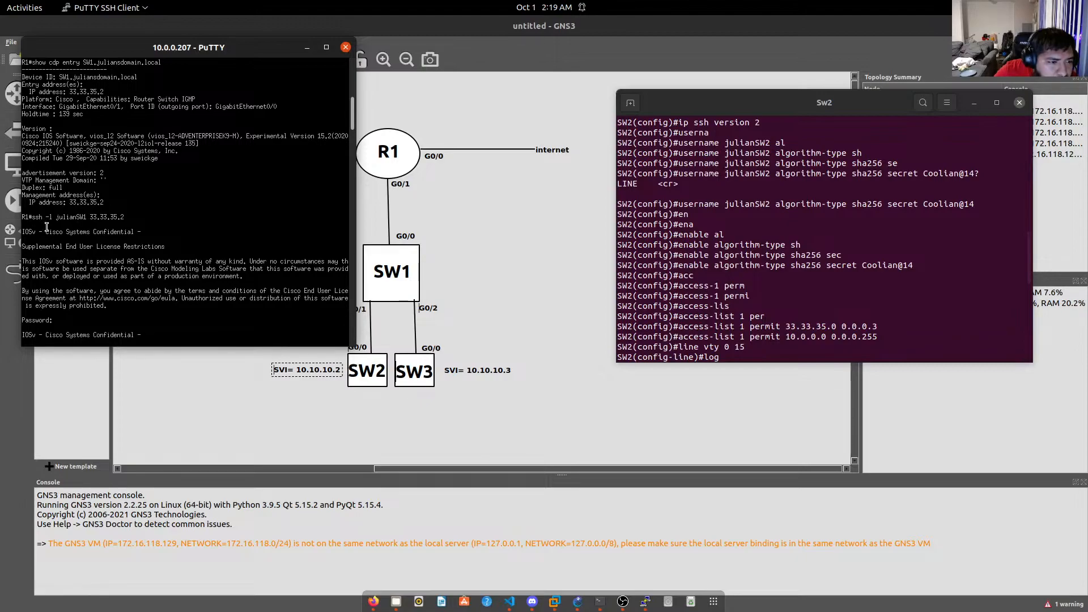
{"action": "scroll", "coordinate": [116, 266], "scroll_direction": "down", "scroll_amount": 15}
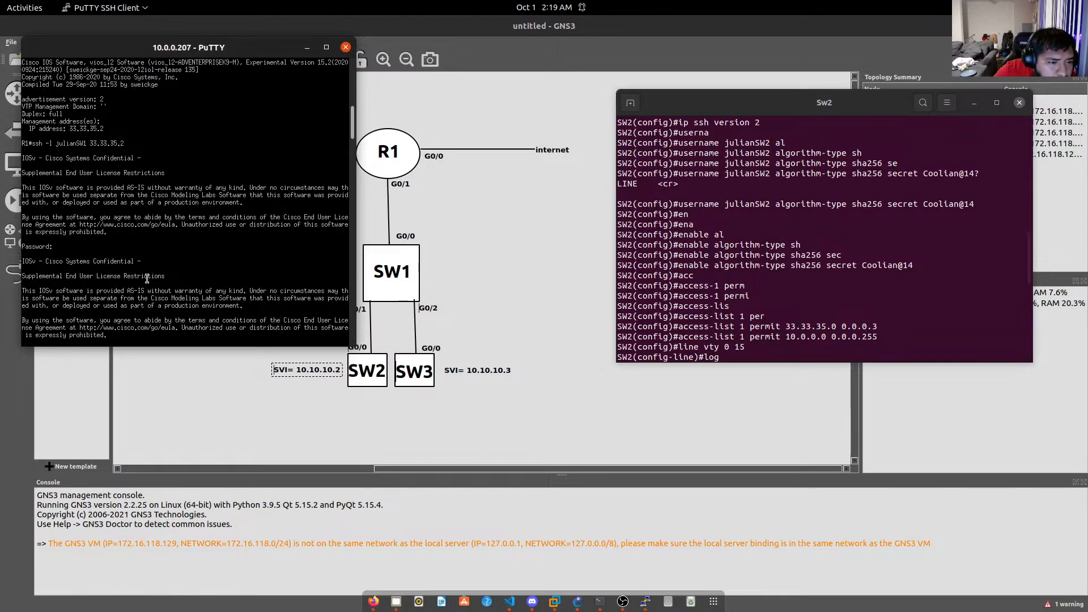
{"action": "scroll", "coordinate": [153, 294], "scroll_direction": "down", "scroll_amount": 10}
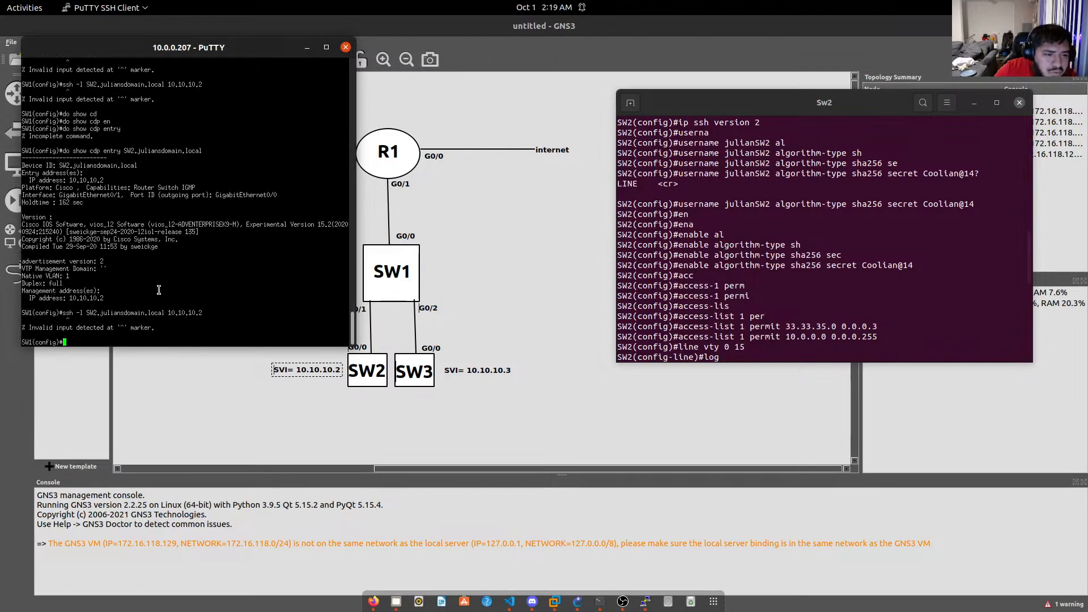
Exit configuration mode back to the privileged SW1# prompt.
{"action": "type", "text": "exit"}
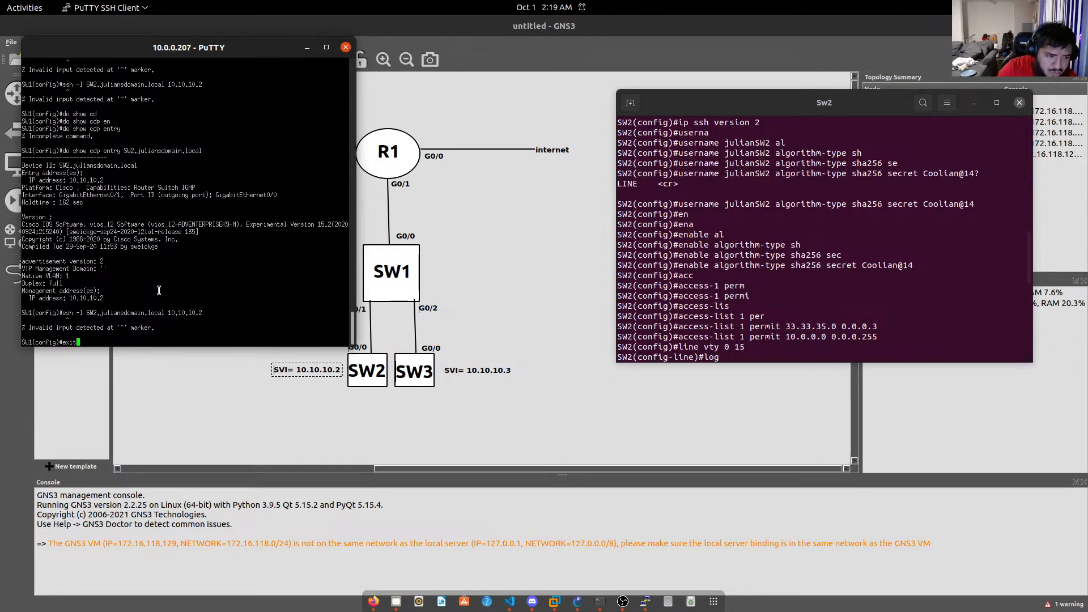
{"action": "key", "text": "Return"}
{"action": "key", "text": "Up"}
{"action": "key", "text": "Up"}
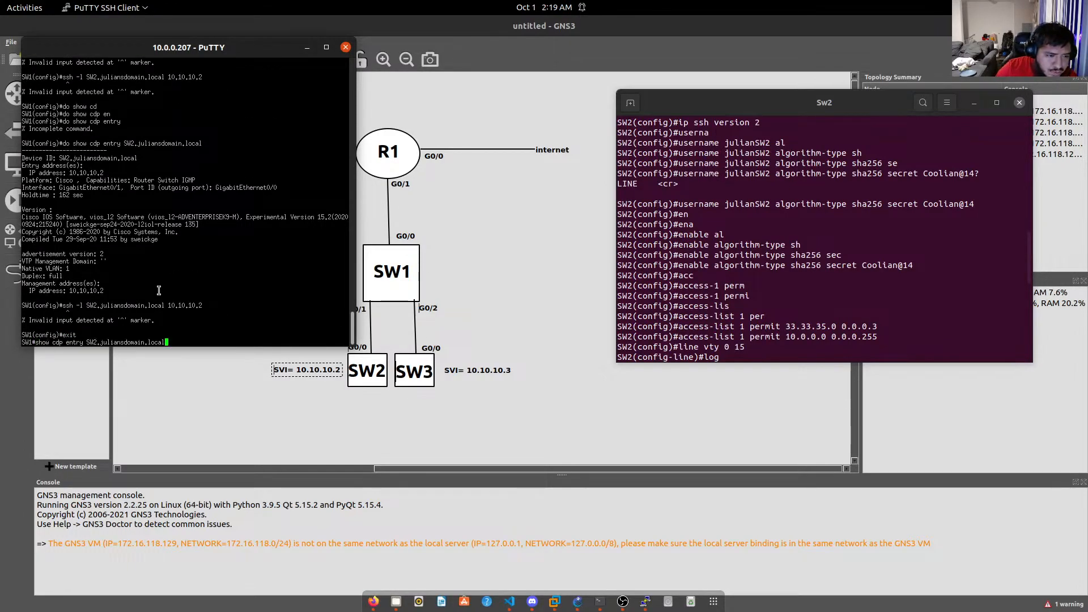
{"action": "key", "text": "Down"}
{"action": "type", "text": "s"}
{"action": "key", "text": "BackSpace"}
{"action": "key", "text": "BackSpace"}
{"action": "key", "text": "BackSpace"}
{"action": "key", "text": "BackSpace"}
{"action": "key", "text": "BackSpace"}
{"action": "key", "text": "BackSpace"}
{"action": "key", "text": "BackSpace"}
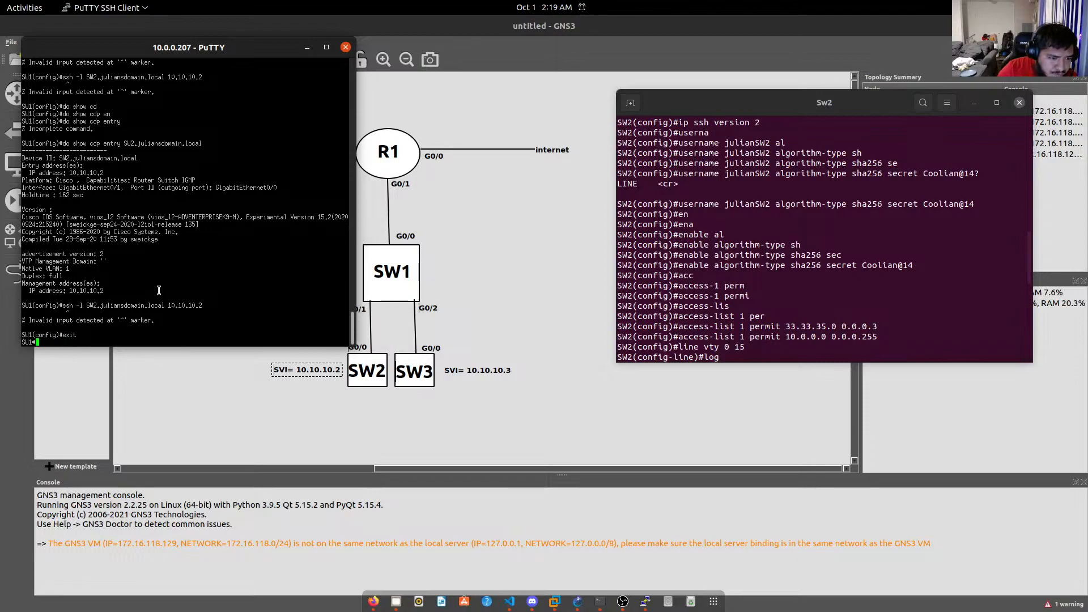
Run ssh -l with SW2's domain hostname to 10.10.10.2, getting connection refused.
{"action": "type", "text": "ssh "}
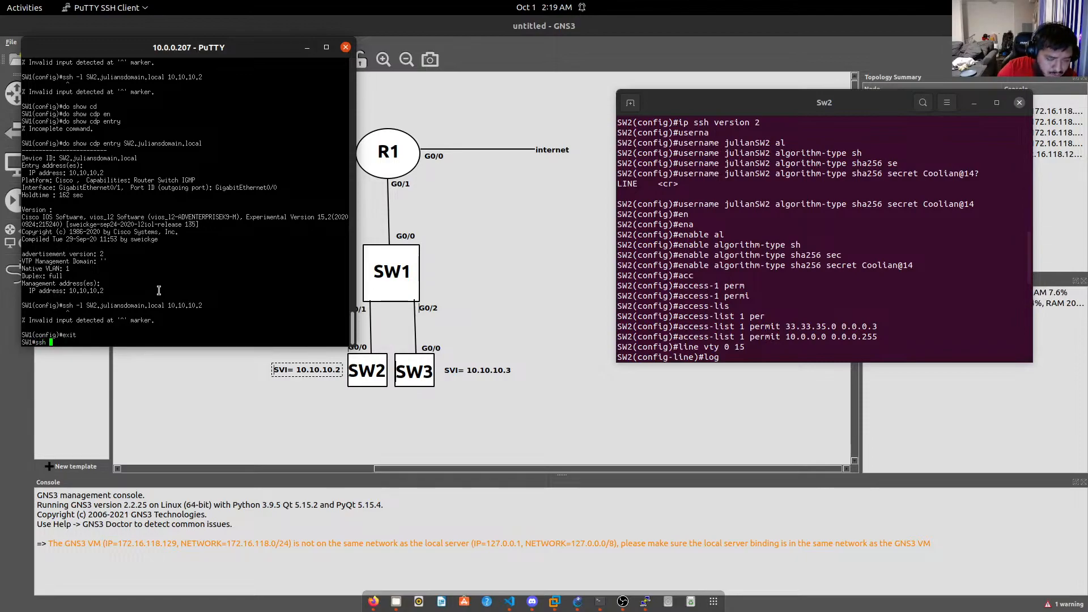
{"action": "type", "text": "-l j"}
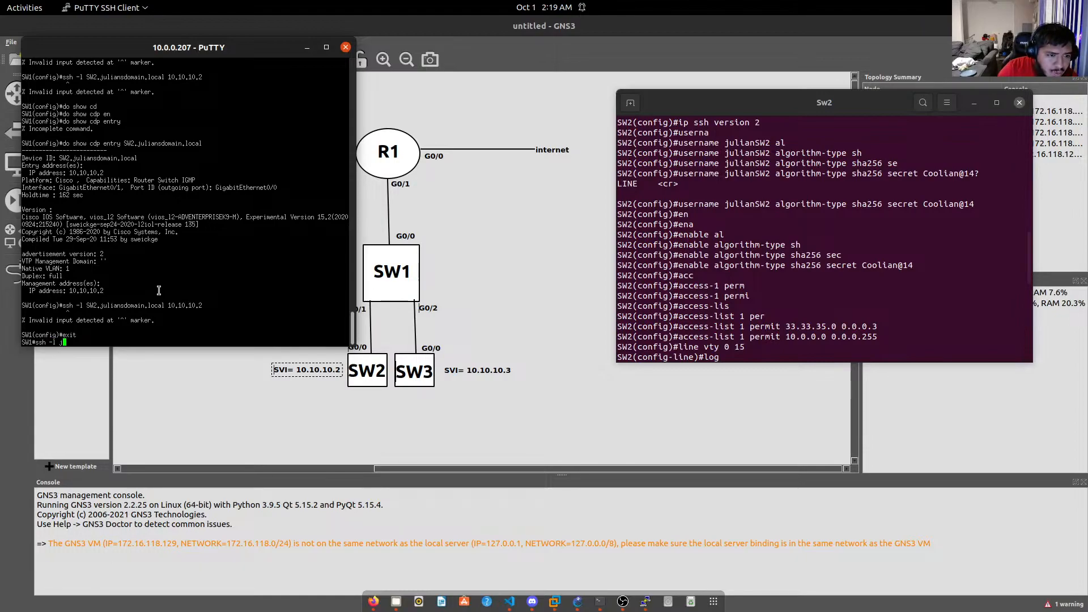
{"action": "key", "text": "BackSpace"}
{"action": "type", "text": "SW"}
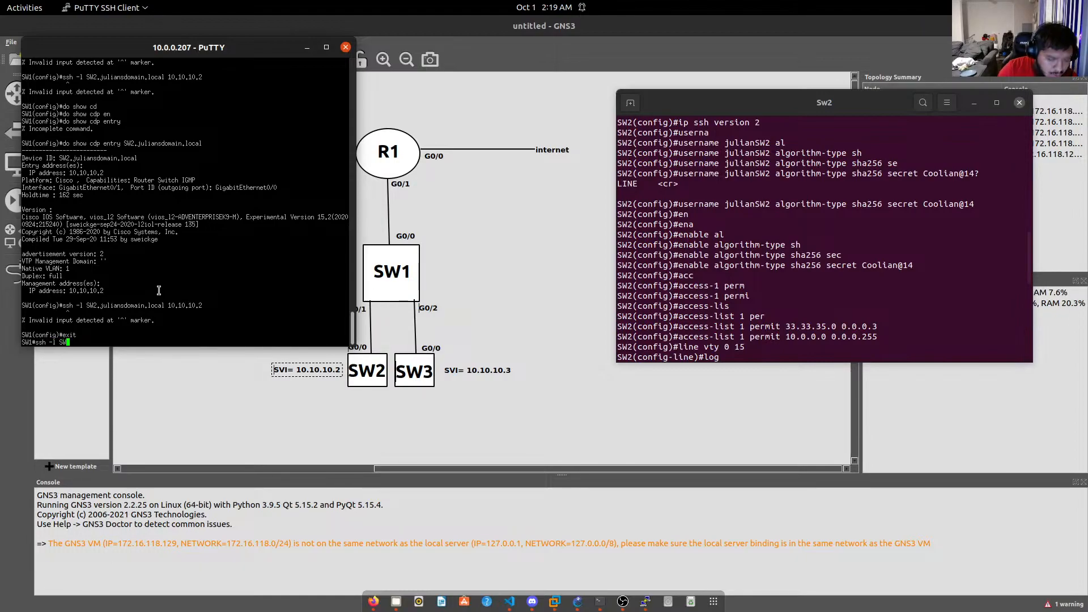
{"action": "type", "text": "2julian.doma"}
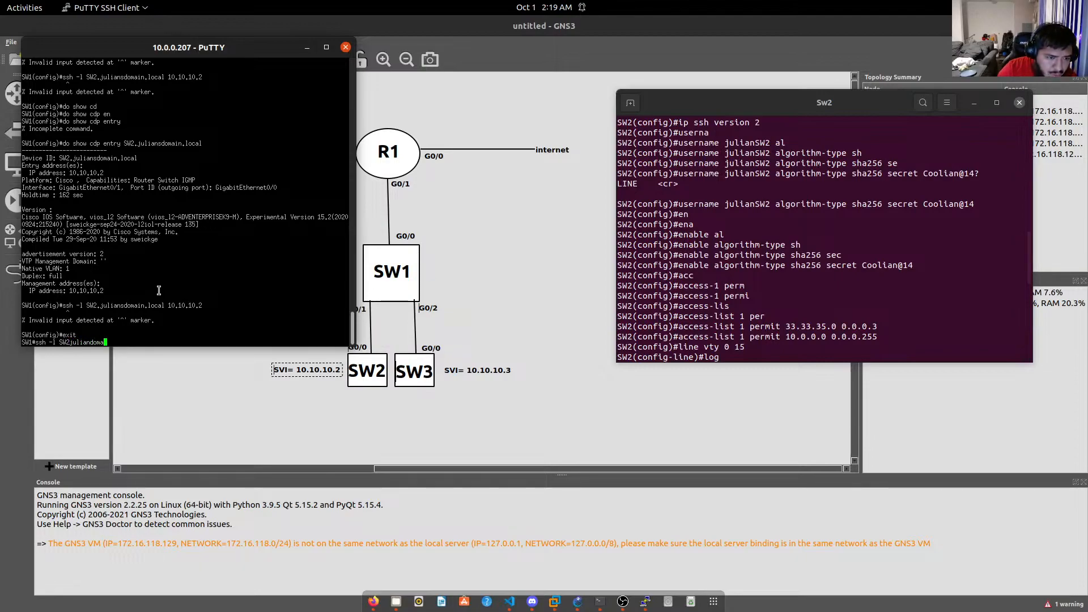
{"action": "type", "text": "in.local"}
{"action": "key", "text": "Left"}
{"action": "key", "text": "Left"}
{"action": "key", "text": "Left"}
{"action": "key", "text": "Left"}
{"action": "key", "text": "Left"}
{"action": "key", "text": "Left"}
{"action": "key", "text": "Left"}
{"action": "key", "text": "Left"}
{"action": "key", "text": "Left"}
{"action": "key", "text": "Left"}
{"action": "key", "text": "Left"}
{"action": "key", "text": "Left"}
{"action": "key", "text": "Left"}
{"action": "key", "text": "Left"}
{"action": "key", "text": "Left"}
{"action": "key", "text": "Left"}
{"action": "type", "text": "."}
{"action": "key", "text": "Right"}
{"action": "key", "text": "Right"}
{"action": "key", "text": "Right"}
{"action": "key", "text": "Right"}
{"action": "key", "text": "Right"}
{"action": "key", "text": "Right"}
{"action": "key", "text": "Right"}
{"action": "key", "text": "Right"}
{"action": "key", "text": "Right"}
{"action": "key", "text": "Right"}
{"action": "key", "text": "Right"}
{"action": "key", "text": "Right"}
{"action": "key", "text": "Right"}
{"action": "key", "text": "Right"}
{"action": "key", "text": "Right"}
{"action": "key", "text": "Right"}
{"action": "key", "text": "Right"}
{"action": "key", "text": "Right"}
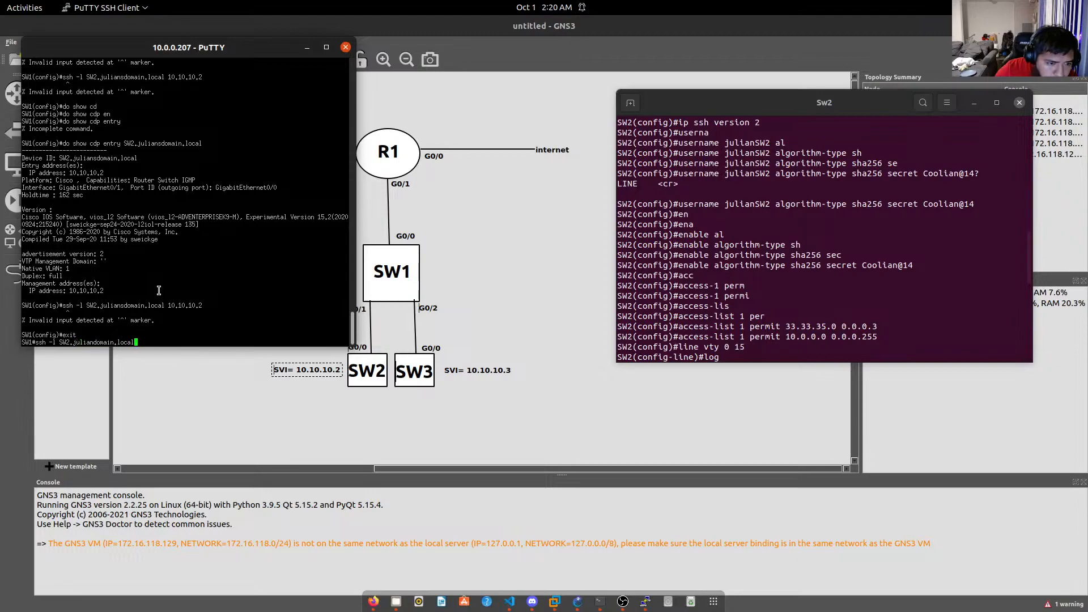
{"action": "type", "text": "10.10.10.2"}
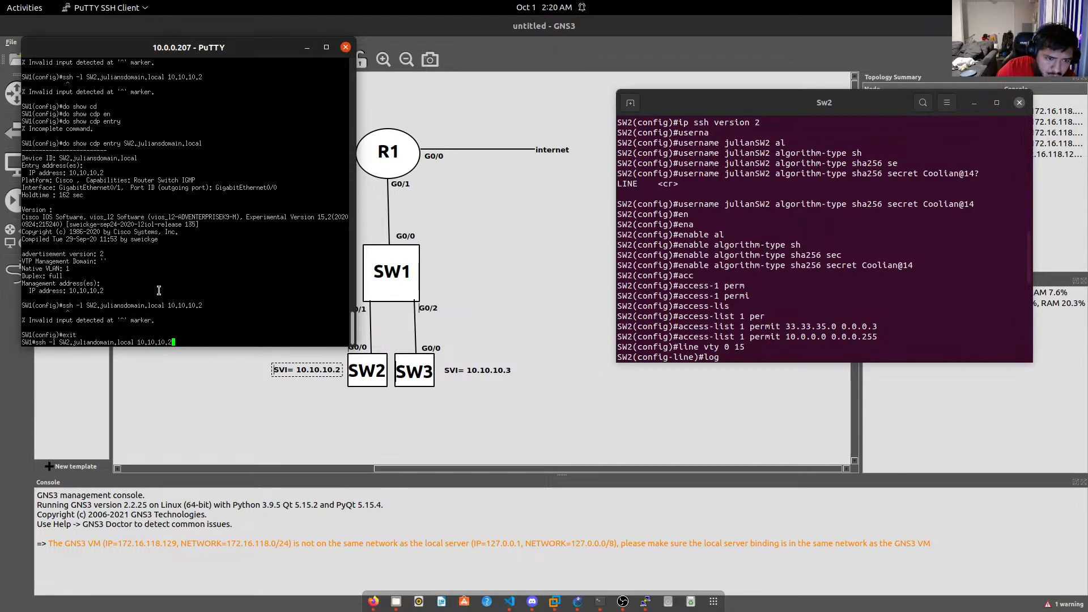
{"action": "key", "text": "Return"}
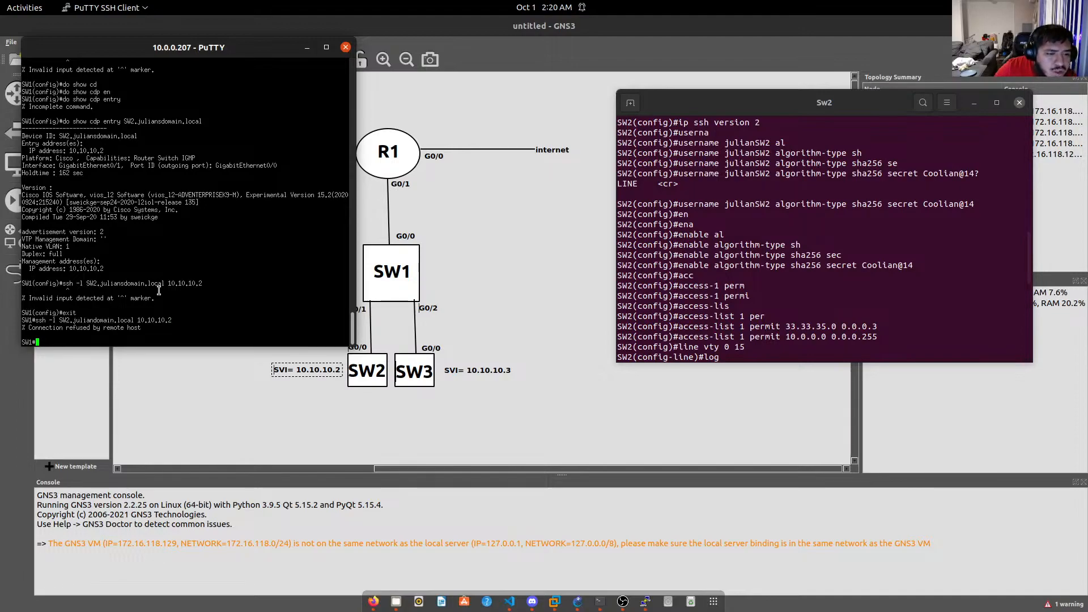
Retry the ssh with the username prefix added; the connection is refused again.
{"action": "key", "text": "Up"}
{"action": "key", "text": "Left"}
{"action": "key", "text": "Left"}
{"action": "key", "text": "Left"}
{"action": "key", "text": "Left"}
{"action": "key", "text": "Left"}
{"action": "key", "text": "Left"}
{"action": "key", "text": "Left"}
{"action": "key", "text": "Left"}
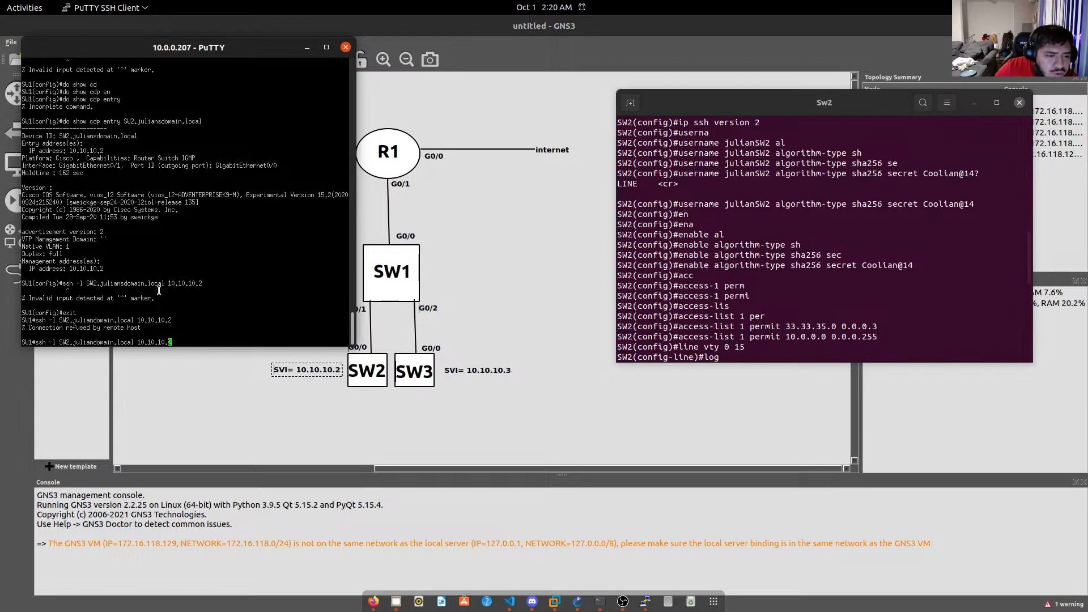
{"action": "key", "text": "Left"}
{"action": "key", "text": "Left"}
{"action": "key", "text": "Left"}
{"action": "key", "text": "Left"}
{"action": "key", "text": "Left"}
{"action": "key", "text": "Left"}
{"action": "key", "text": "Left"}
{"action": "key", "text": "Left"}
{"action": "key", "text": "Left"}
{"action": "key", "text": "Left"}
{"action": "key", "text": "Left"}
{"action": "key", "text": "Left"}
{"action": "key", "text": "Left"}
{"action": "key", "text": "Left"}
{"action": "key", "text": "Left"}
{"action": "key", "text": "Left"}
{"action": "key", "text": "Left"}
{"action": "key", "text": "Left"}
{"action": "key", "text": "Left"}
{"action": "key", "text": "Left"}
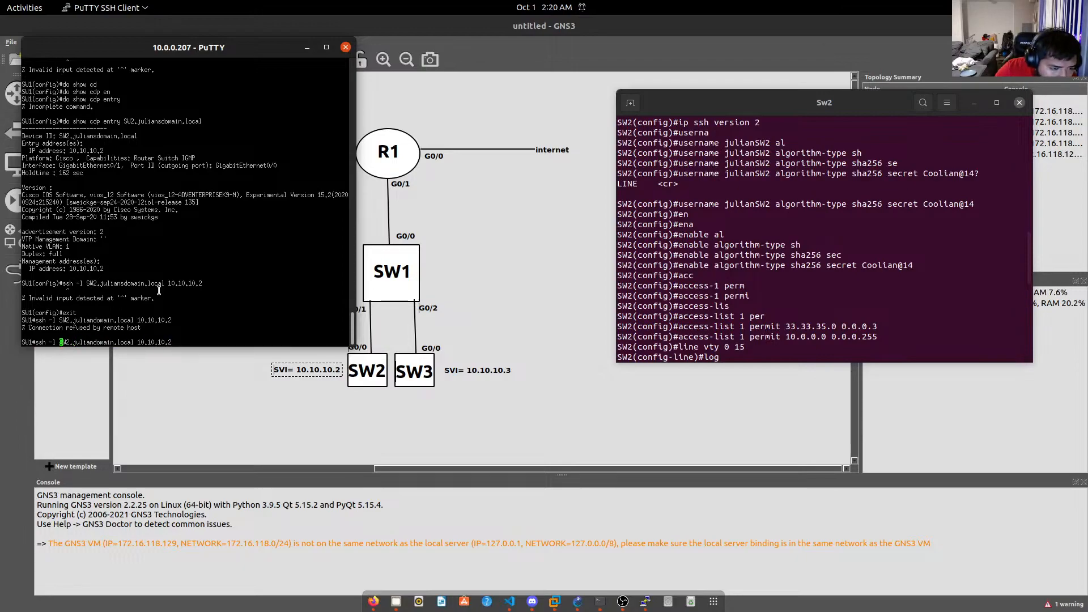
{"action": "type", "text": "julian"}
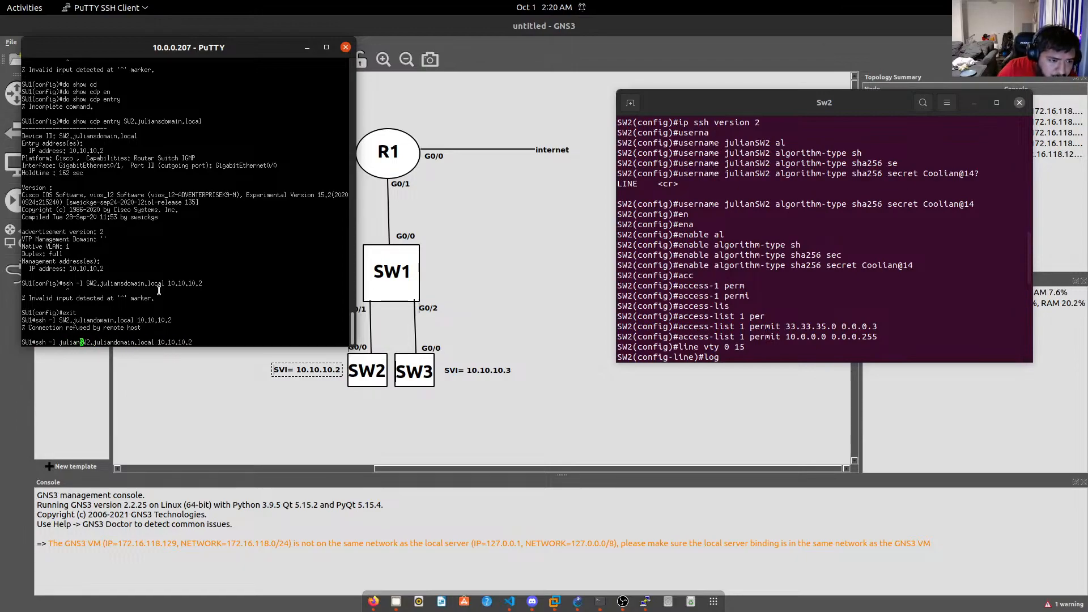
{"action": "key", "text": "Return"}
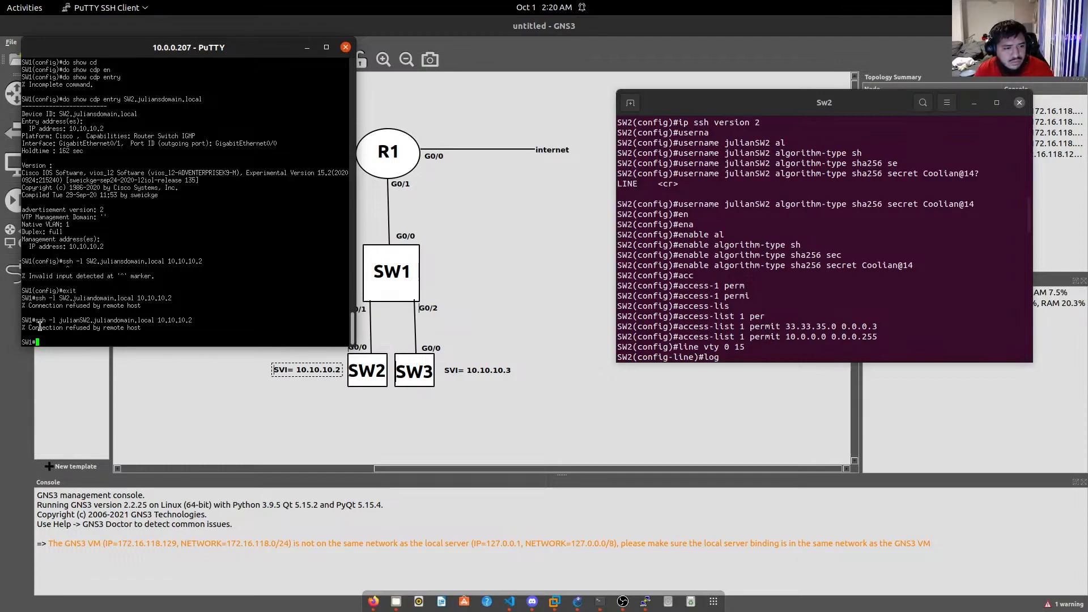
{"action": "left_click_drag", "start_coordinate": [36, 320], "coordinate": [190, 319]}
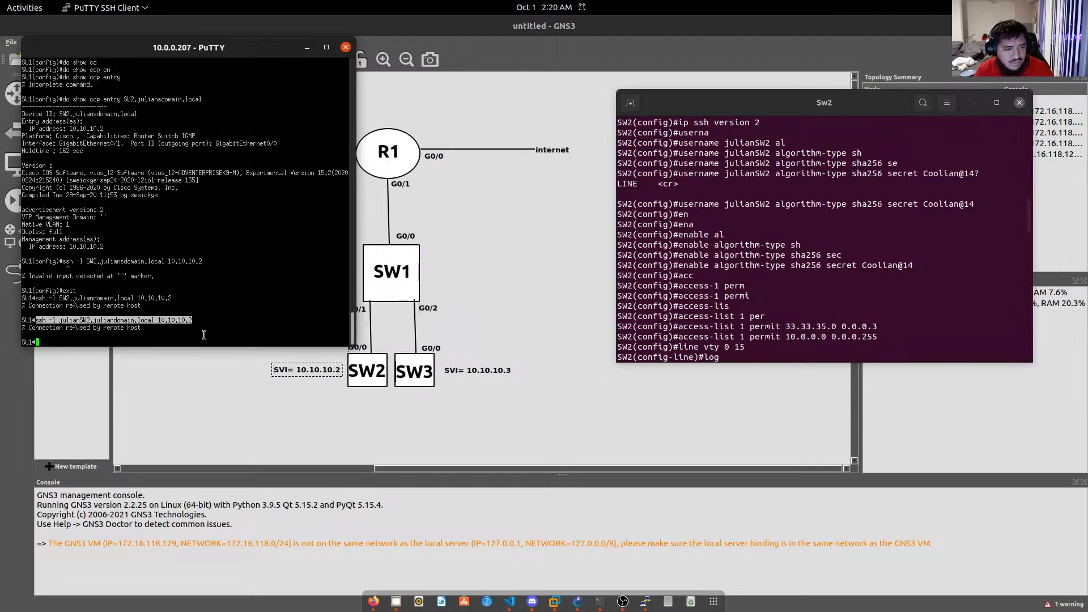
{"action": "left_click", "coordinate": [204, 334]}
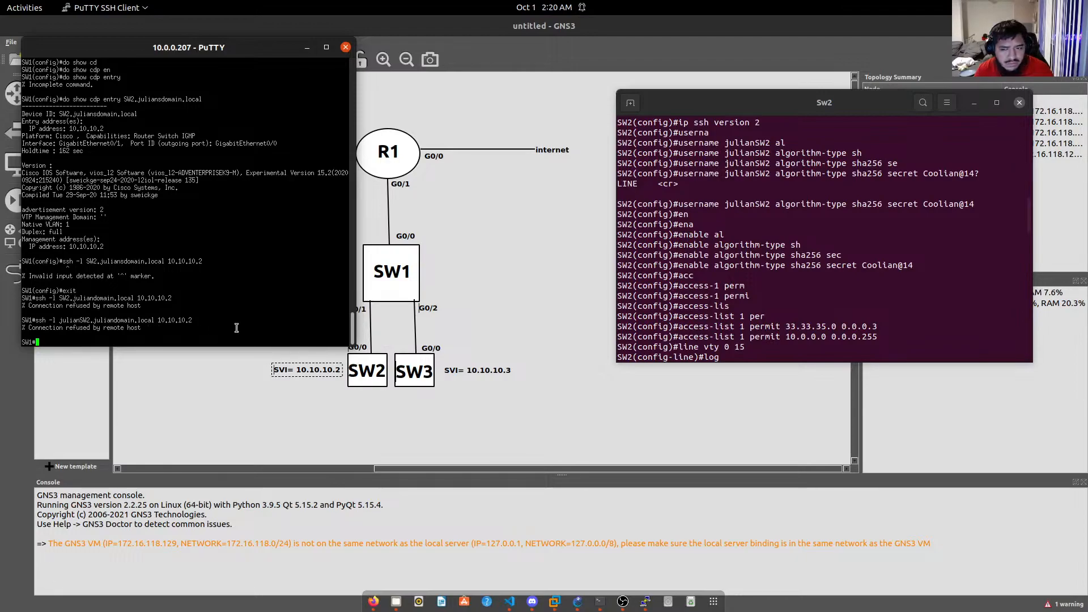
Review SW2's console history: vty 0 15 local login, access-class 1 in, and crypto keys.
{"action": "left_click", "coordinate": [757, 315]}
{"action": "scroll", "coordinate": [773, 314], "scroll_direction": "down", "scroll_amount": 10}
{"action": "scroll", "coordinate": [779, 325], "scroll_direction": "down", "scroll_amount": 5}
{"action": "scroll", "coordinate": [765, 325], "scroll_direction": "up", "scroll_amount": 5}
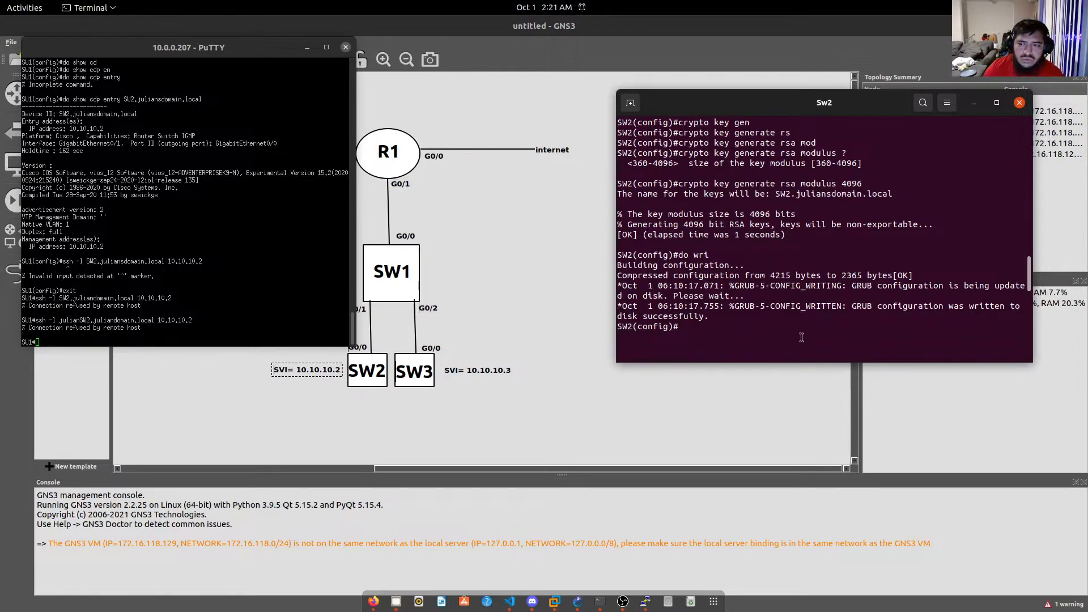
{"action": "scroll", "coordinate": [768, 289], "scroll_direction": "up", "scroll_amount": 4}
{"action": "scroll", "coordinate": [801, 336], "scroll_direction": "up", "scroll_amount": 4}
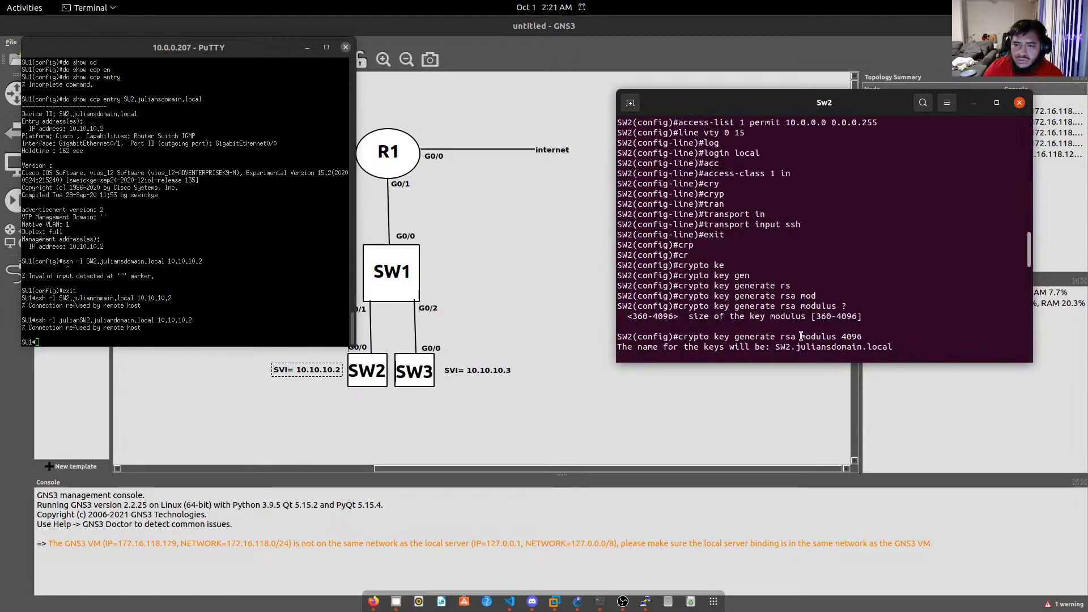
{"action": "scroll", "coordinate": [800, 333], "scroll_direction": "down", "scroll_amount": 9}
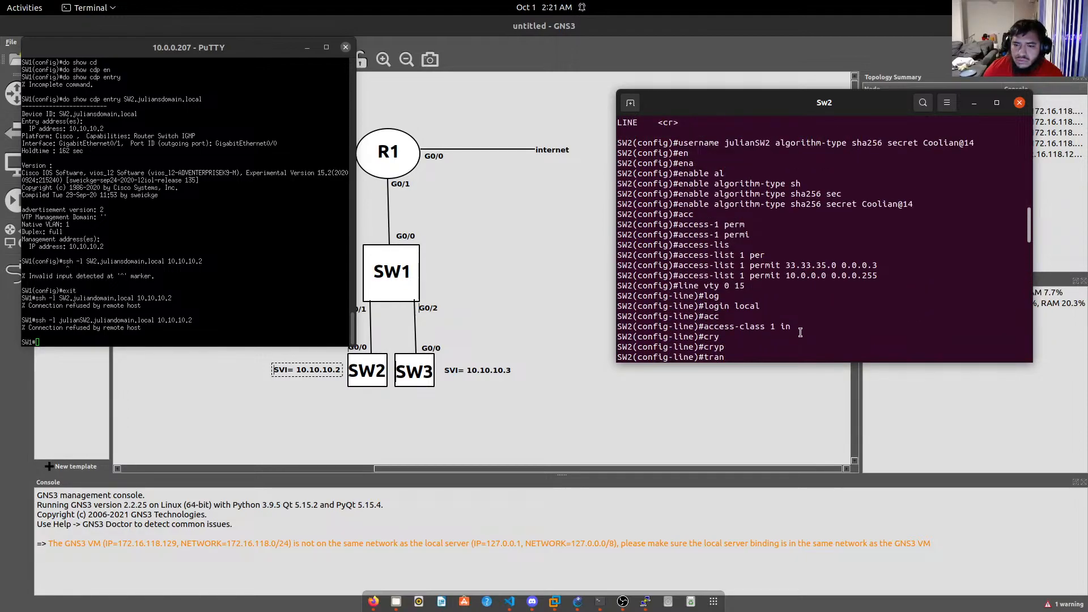